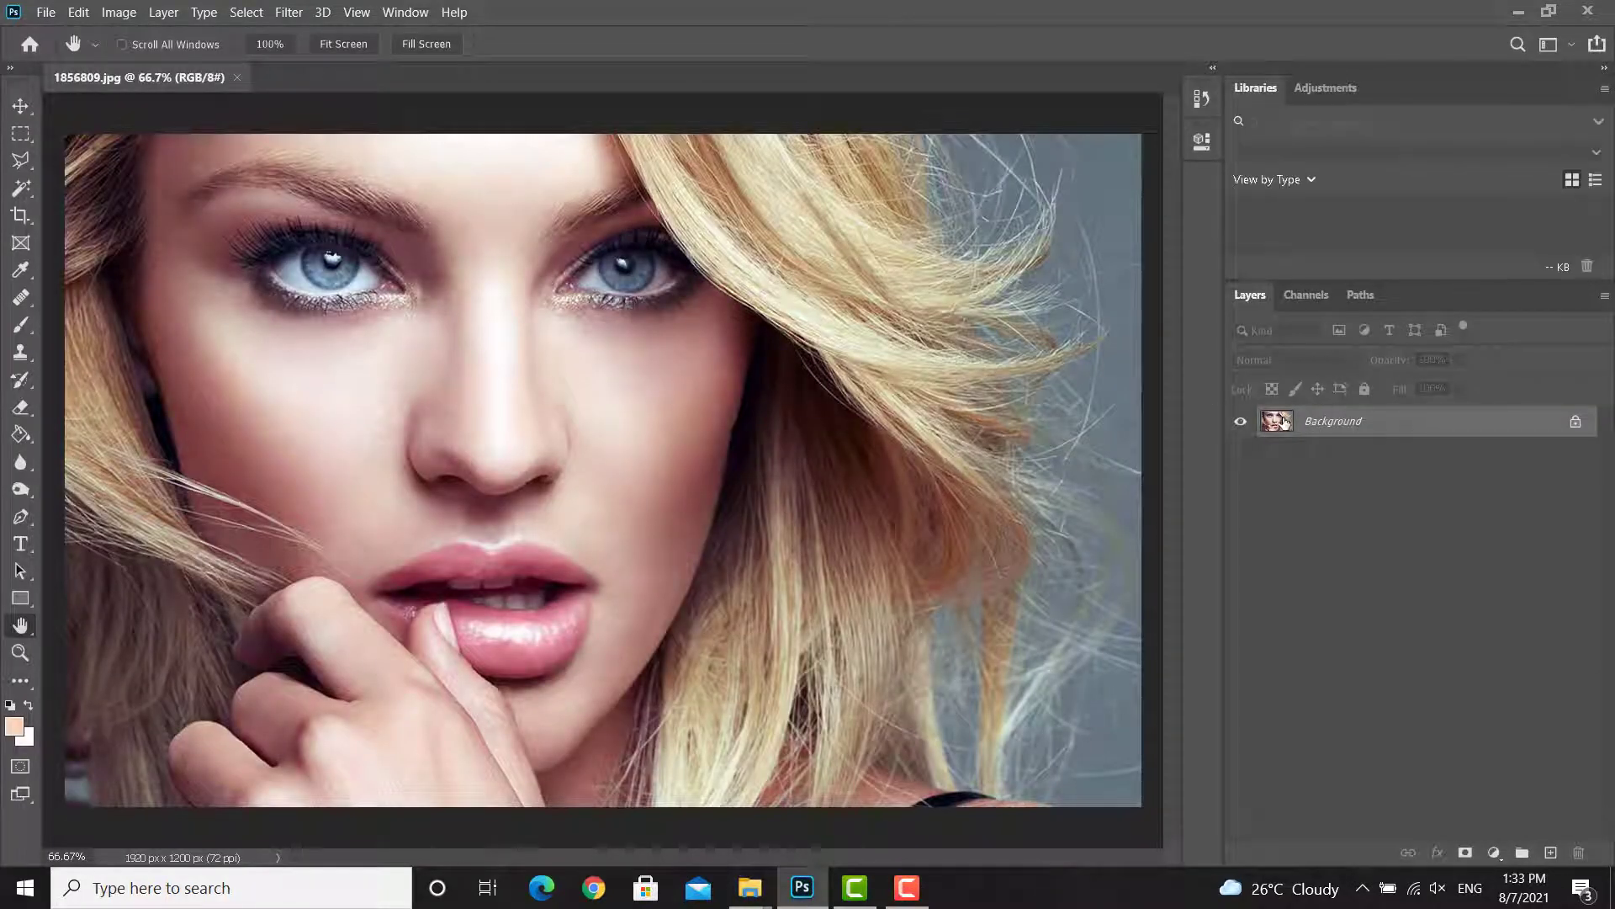
# Step: Duplicate the Background layer, keeping the default copy name
pyautogui.rightClick(1341, 423)
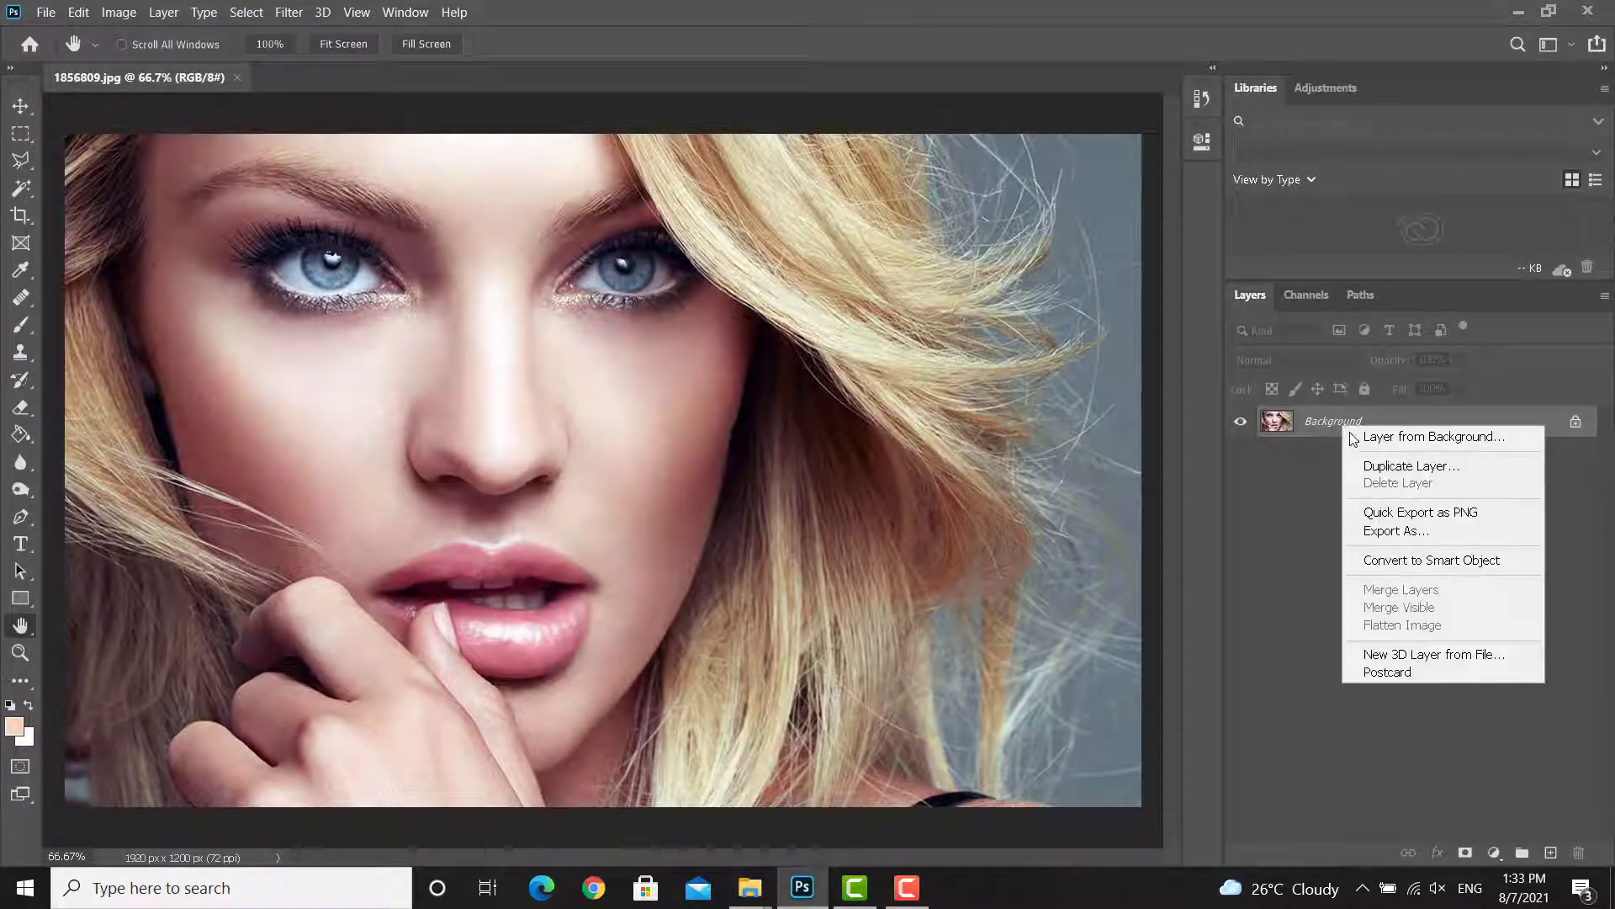
pyautogui.click(1404, 468)
pyautogui.click(988, 240)
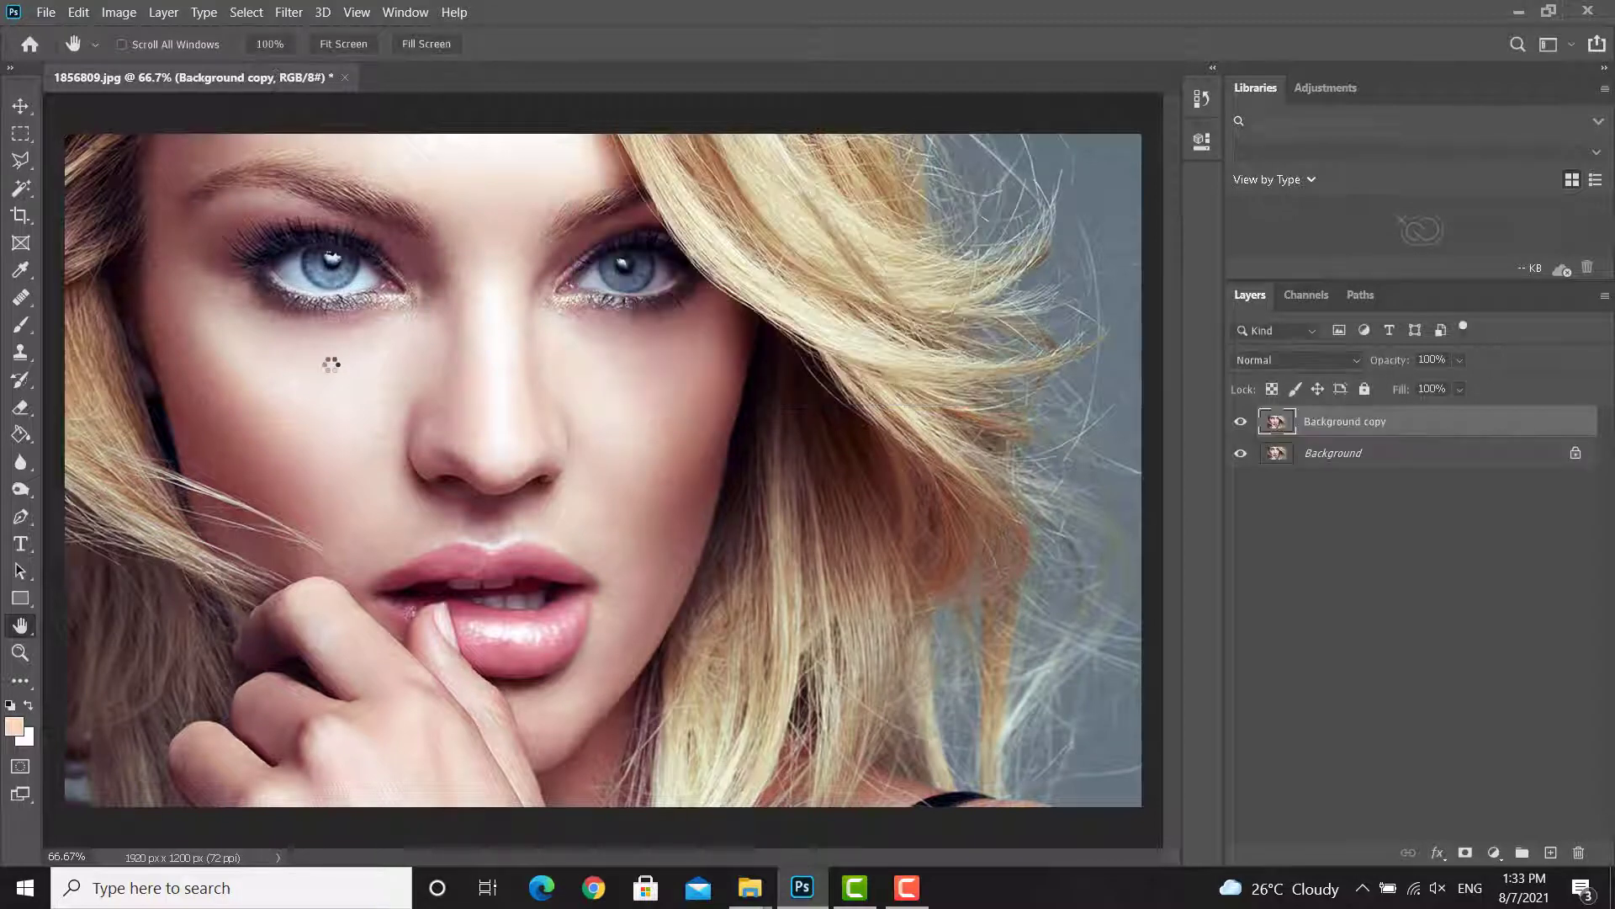
# Step: Add a new empty layer above the background copy and set the Brush foreground colour to black
pyautogui.scroll(6, 291, 249)
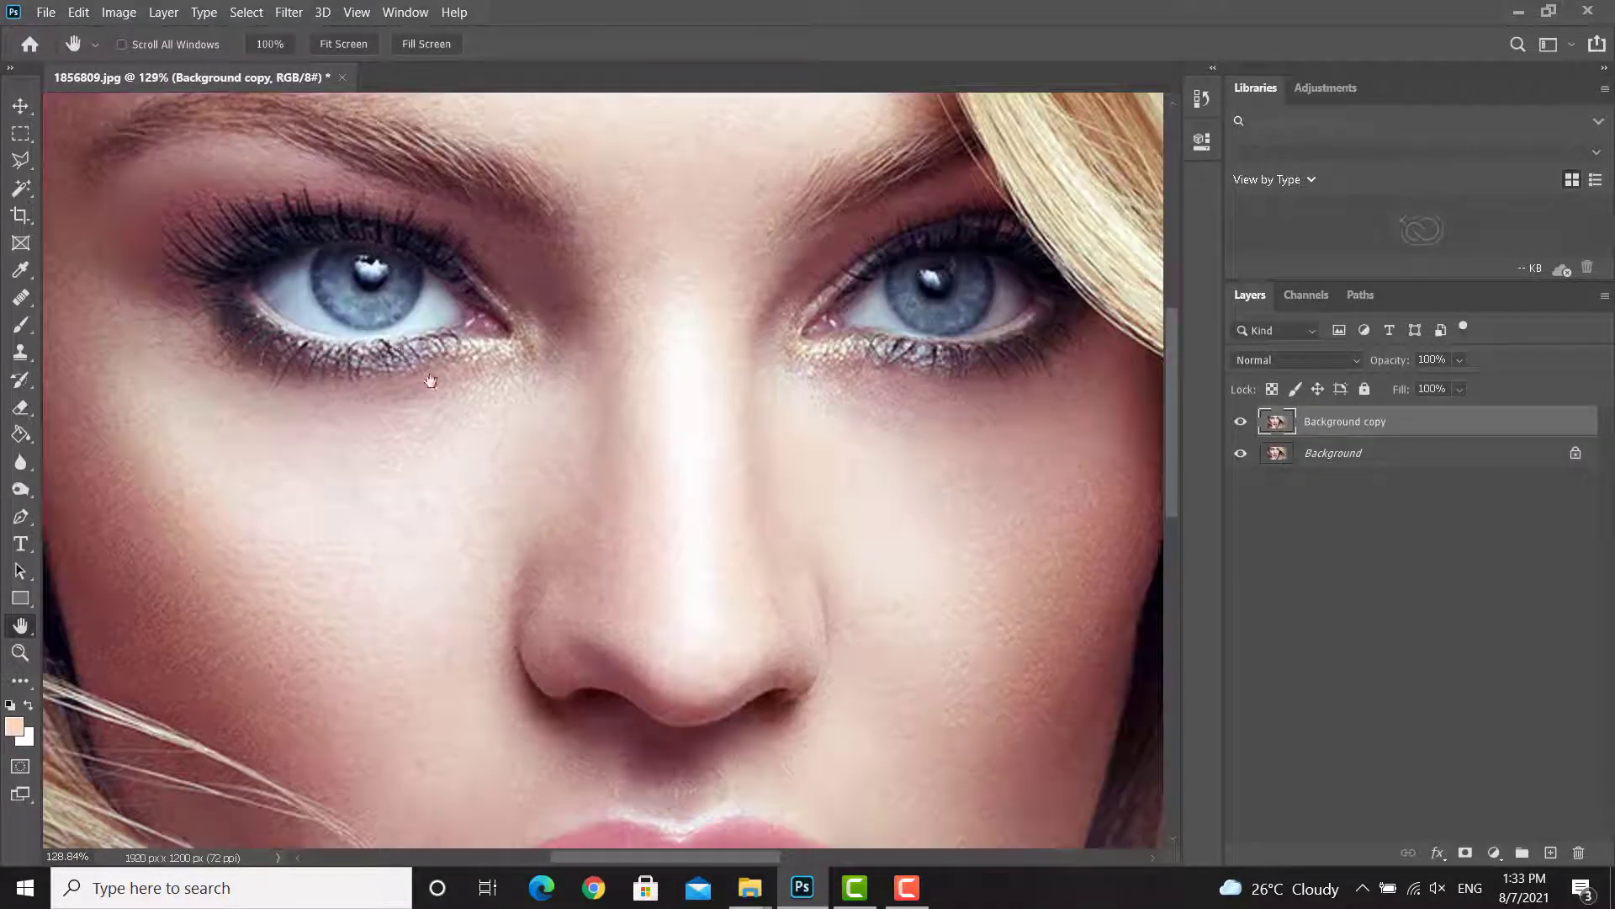
pyautogui.moveTo(431, 381); pyautogui.dragTo(584, 505)
pyautogui.scroll(1, 626, 385)
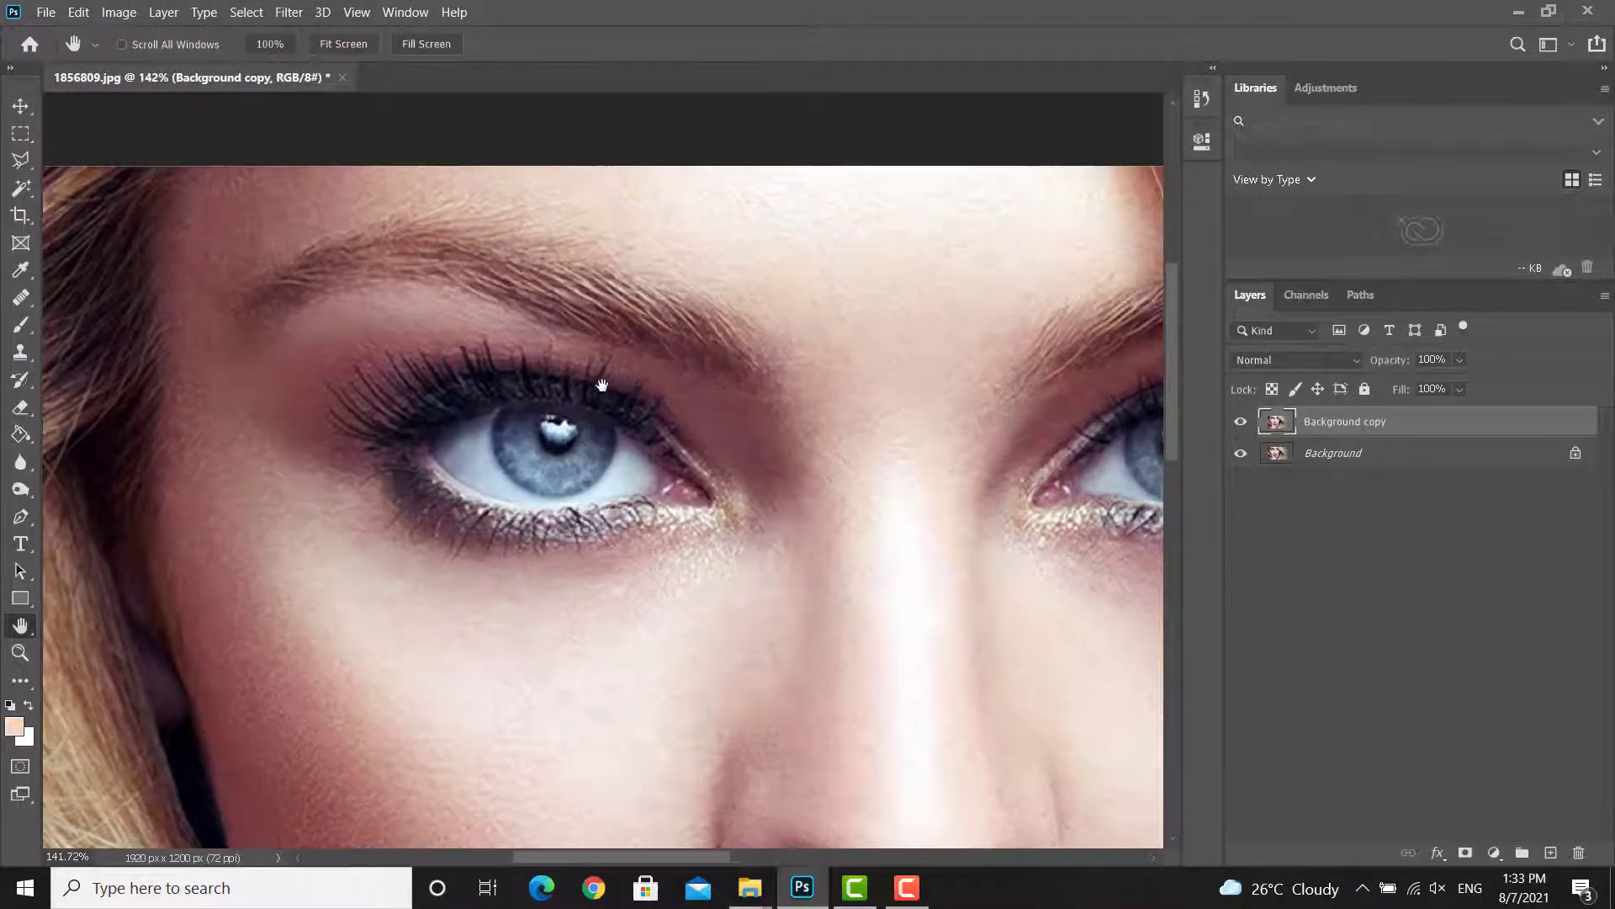
pyautogui.scroll(-6, 602, 384)
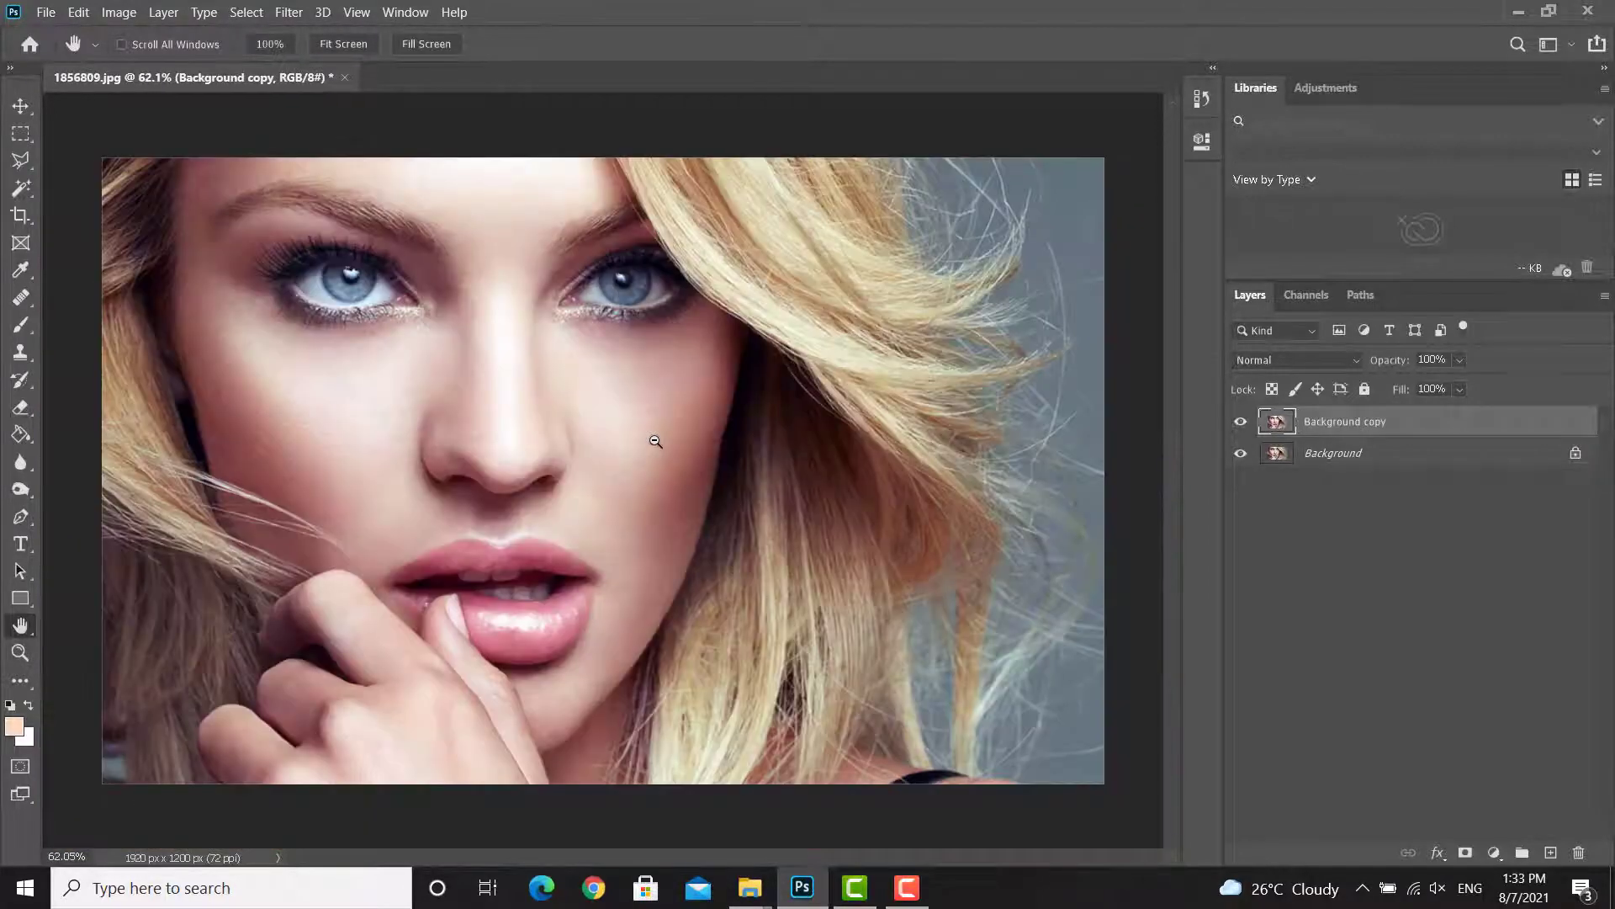
pyautogui.scroll(4, 438, 361)
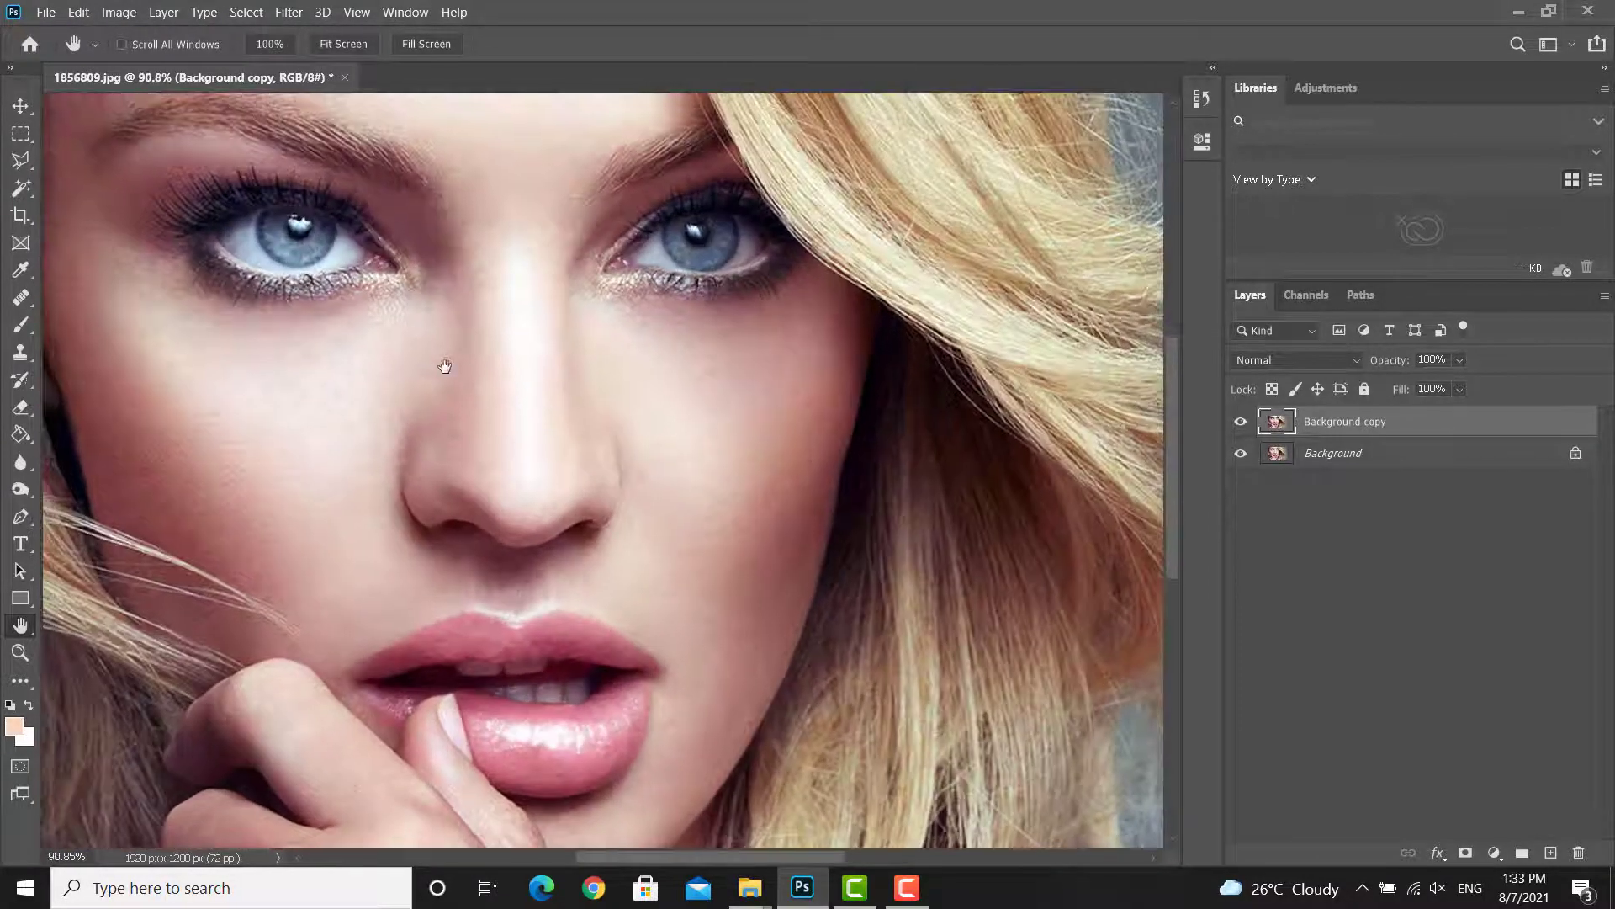
pyautogui.scroll(3, 542, 364)
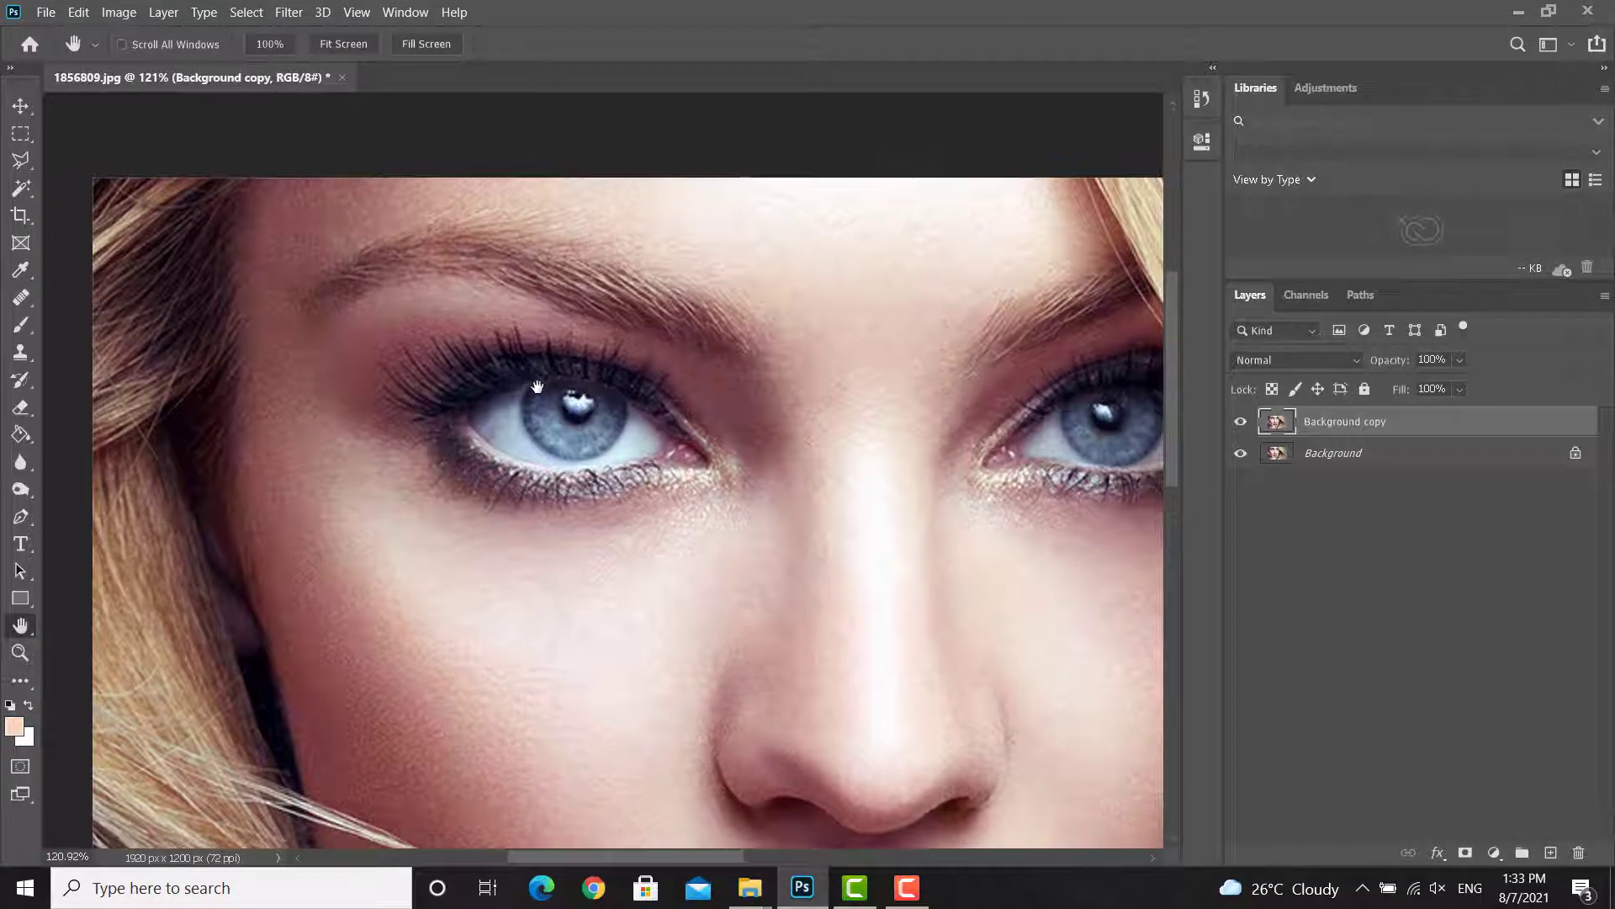
pyautogui.click(1552, 852)
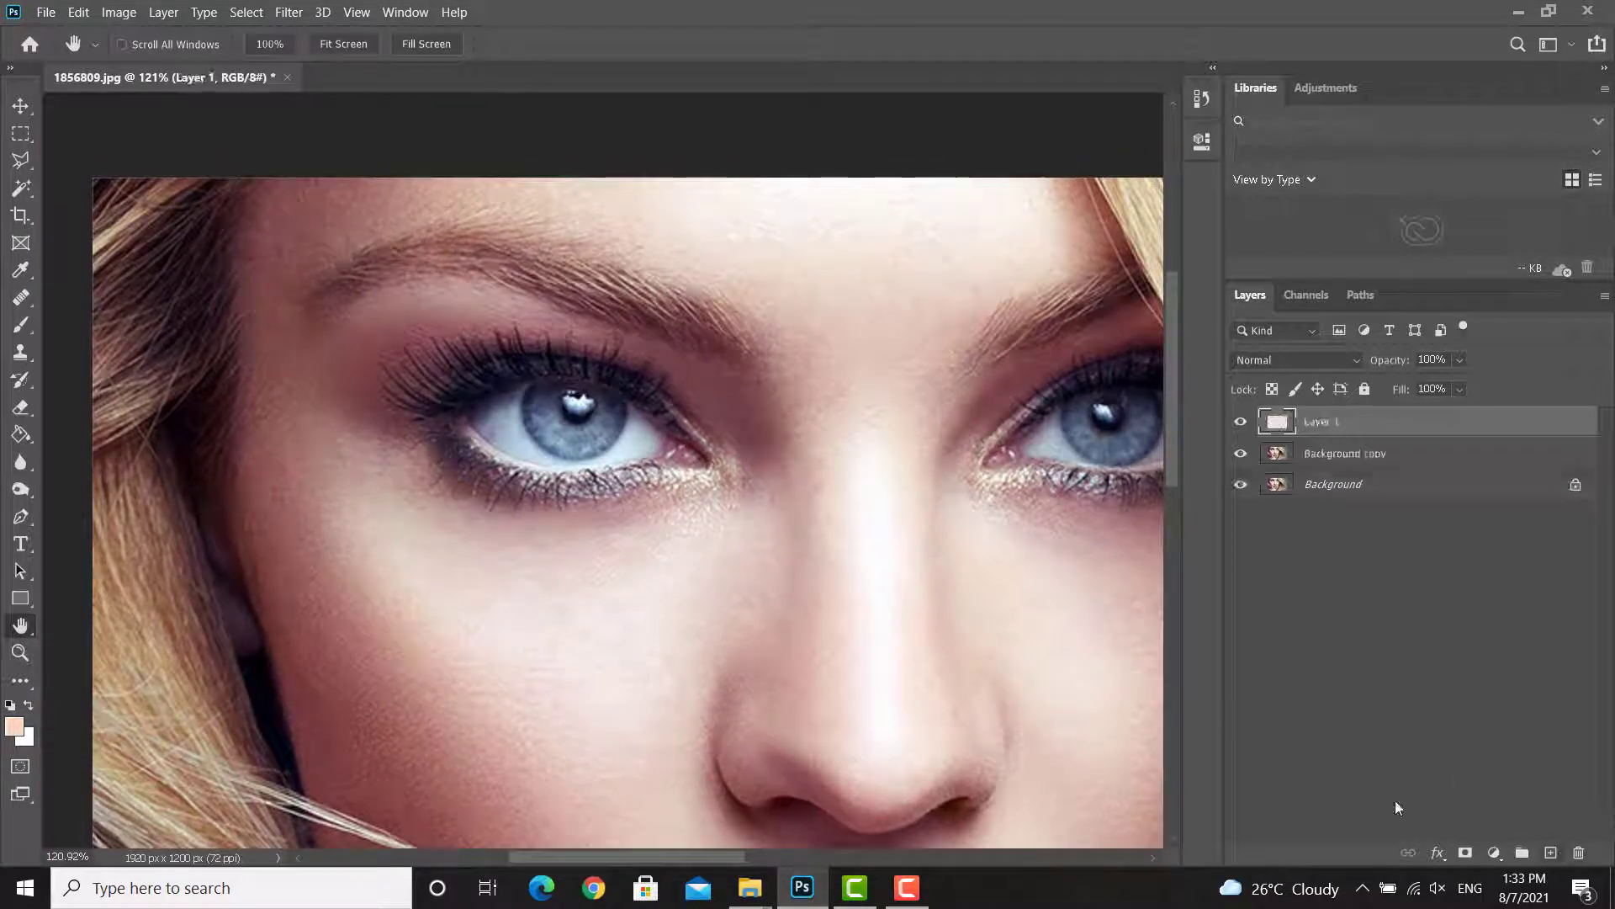
pyautogui.click(18, 326)
pyautogui.click(14, 726)
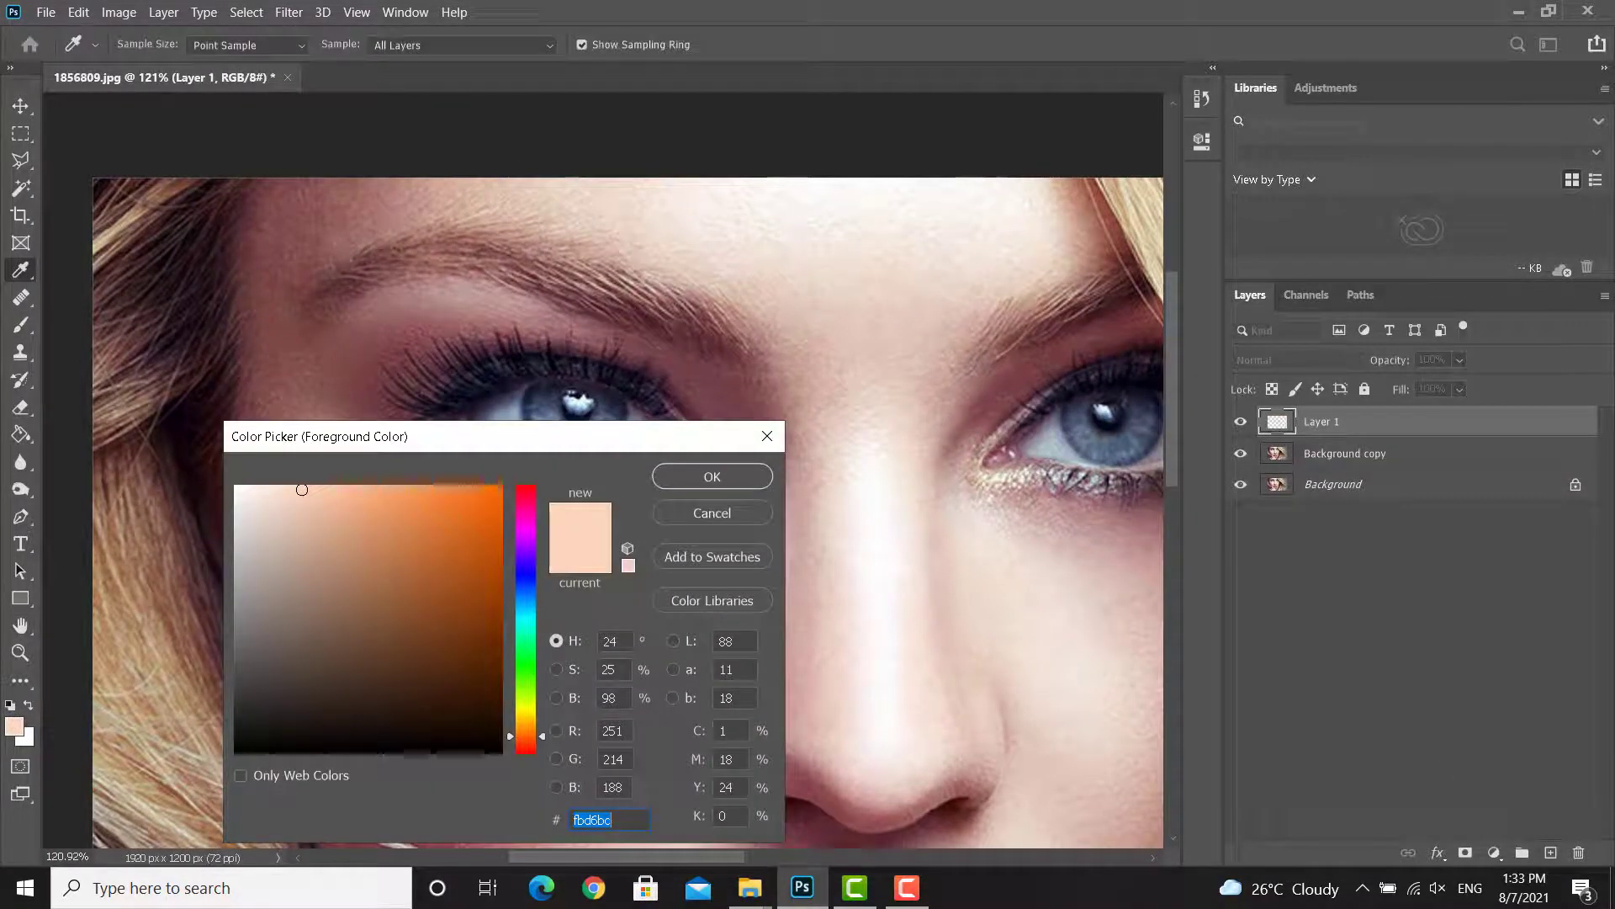
pyautogui.moveTo(302, 489); pyautogui.dragTo(231, 764)
pyautogui.click(709, 476)
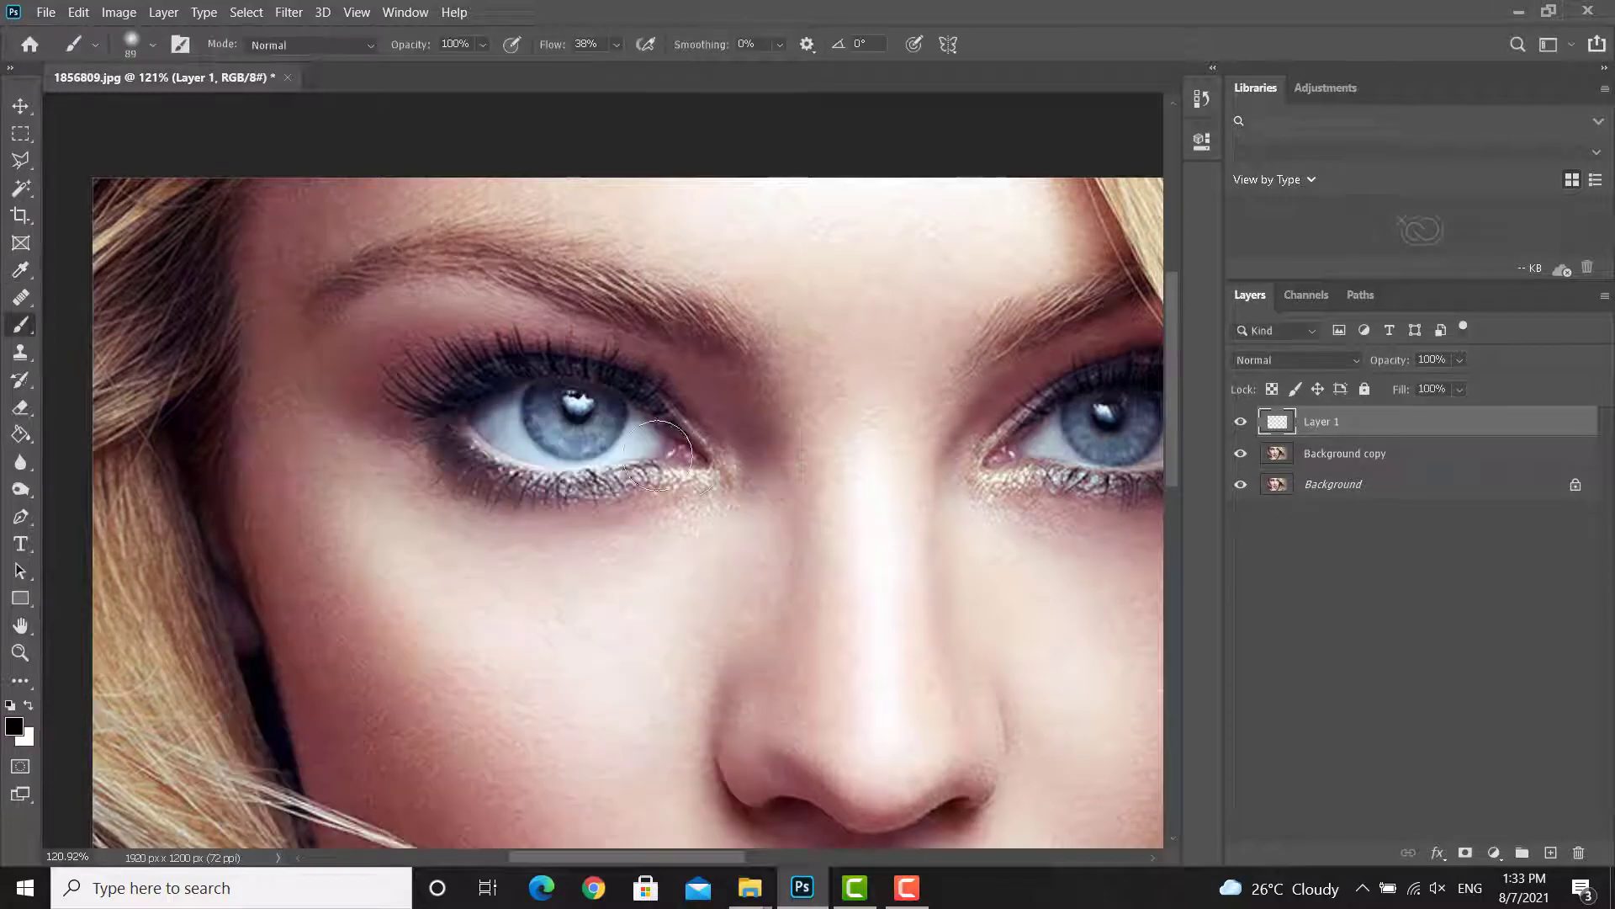
# Step: Paint black over the eyelids and under-eye areas around both eyes with a soft 89 px brush, leaving the irises clear
pyautogui.rightClick(599, 389)
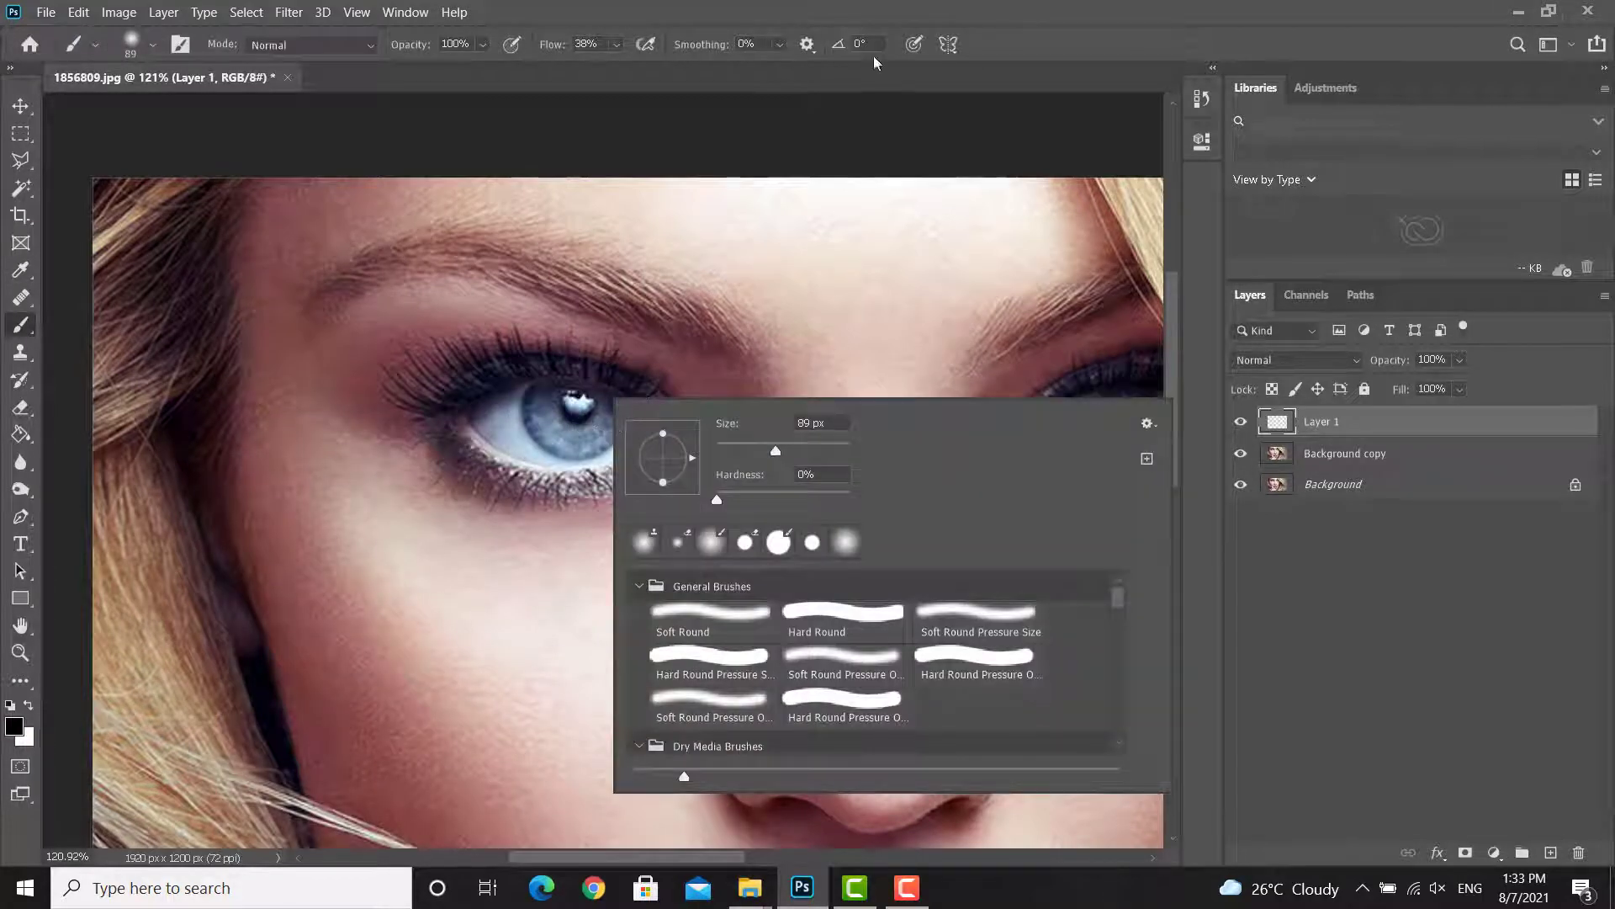
pyautogui.click(901, 27)
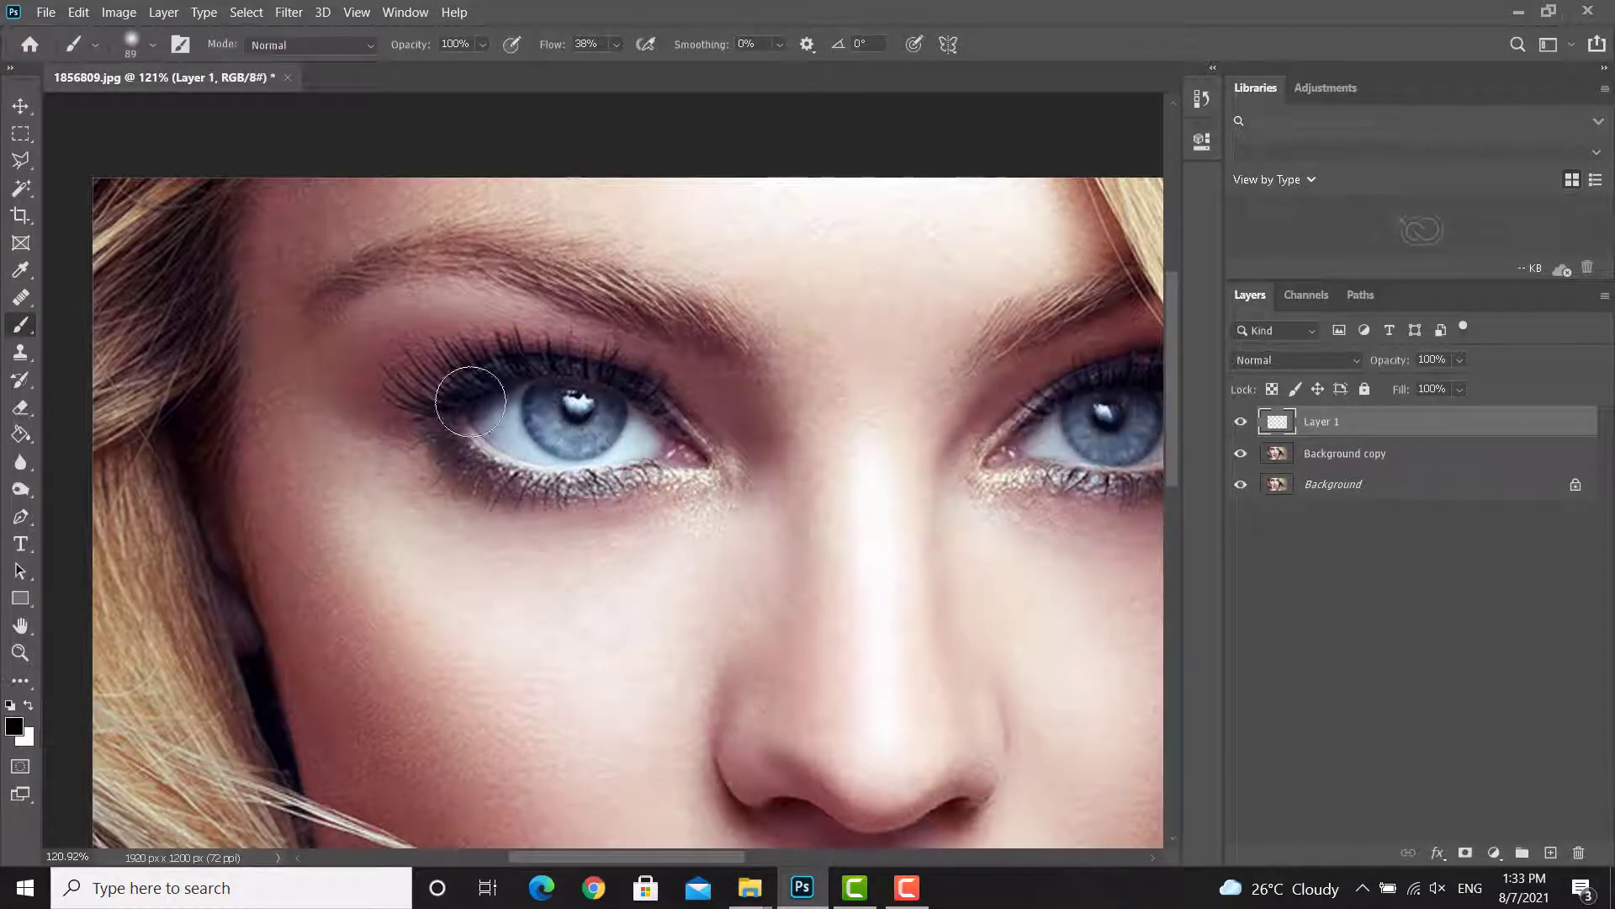
pyautogui.moveTo(353, 383)
pyautogui.mouseDown()
pyautogui.moveTo(469, 350)
pyautogui.moveTo(710, 418)
pyautogui.moveTo(595, 346)
pyautogui.moveTo(426, 336)
pyautogui.moveTo(350, 379)
pyautogui.moveTo(425, 432)
pyautogui.moveTo(594, 498)
pyautogui.moveTo(721, 469)
pyautogui.moveTo(407, 440)
pyautogui.moveTo(353, 404)
pyautogui.mouseUp()
pyautogui.moveTo(840, 493); pyautogui.dragTo(613, 477)
pyautogui.moveTo(782, 486)
pyautogui.mouseDown()
pyautogui.moveTo(1002, 462)
pyautogui.moveTo(1021, 414)
pyautogui.moveTo(840, 446)
pyautogui.moveTo(726, 443)
pyautogui.moveTo(763, 405)
pyautogui.moveTo(932, 328)
pyautogui.moveTo(977, 351)
pyautogui.mouseUp()
pyautogui.moveTo(741, 459); pyautogui.dragTo(866, 445)
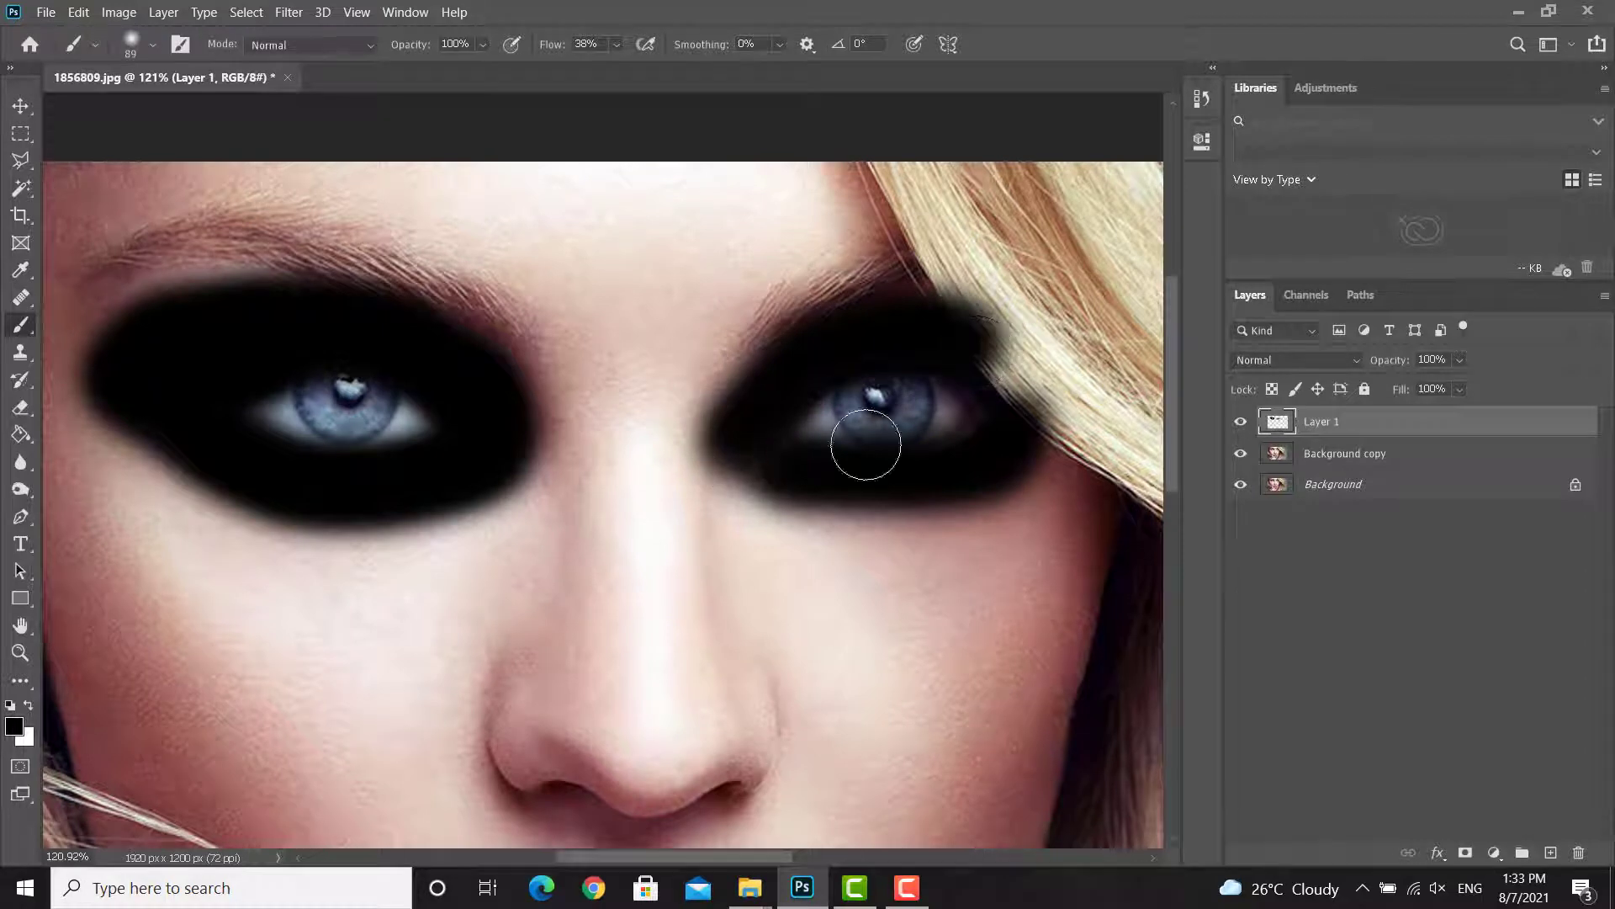
# Step: Set the black paint layer's blend mode to Soft Light and apply a Gaussian Blur with a 16.6 px radius
pyautogui.click(1298, 358)
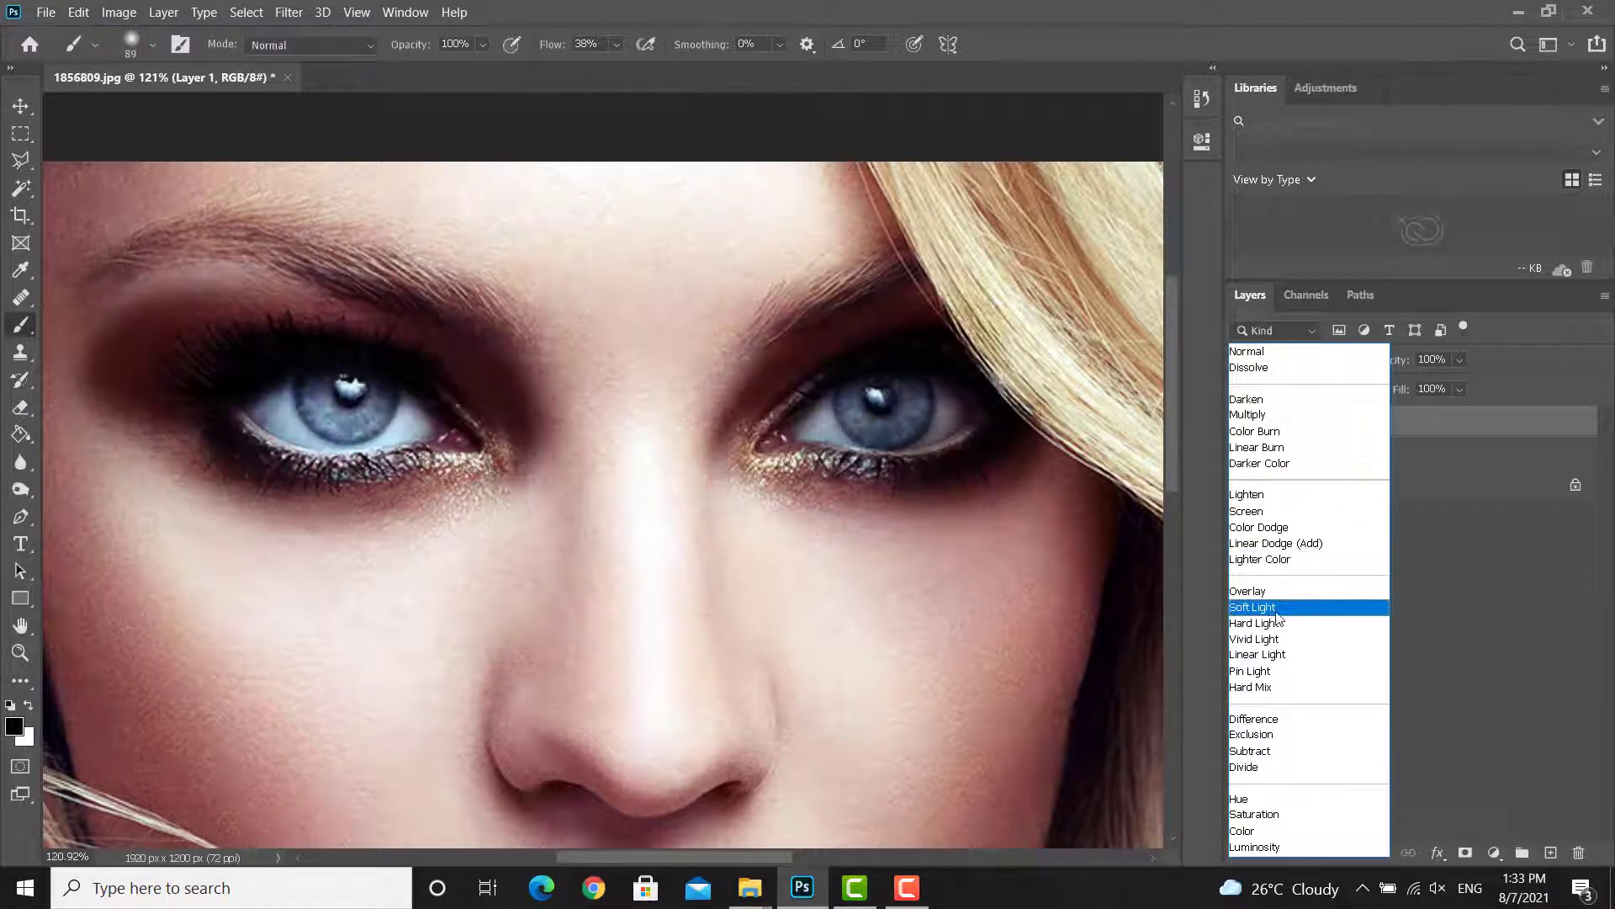
pyautogui.click(1268, 607)
pyautogui.hscroll(-3, 604, 505)
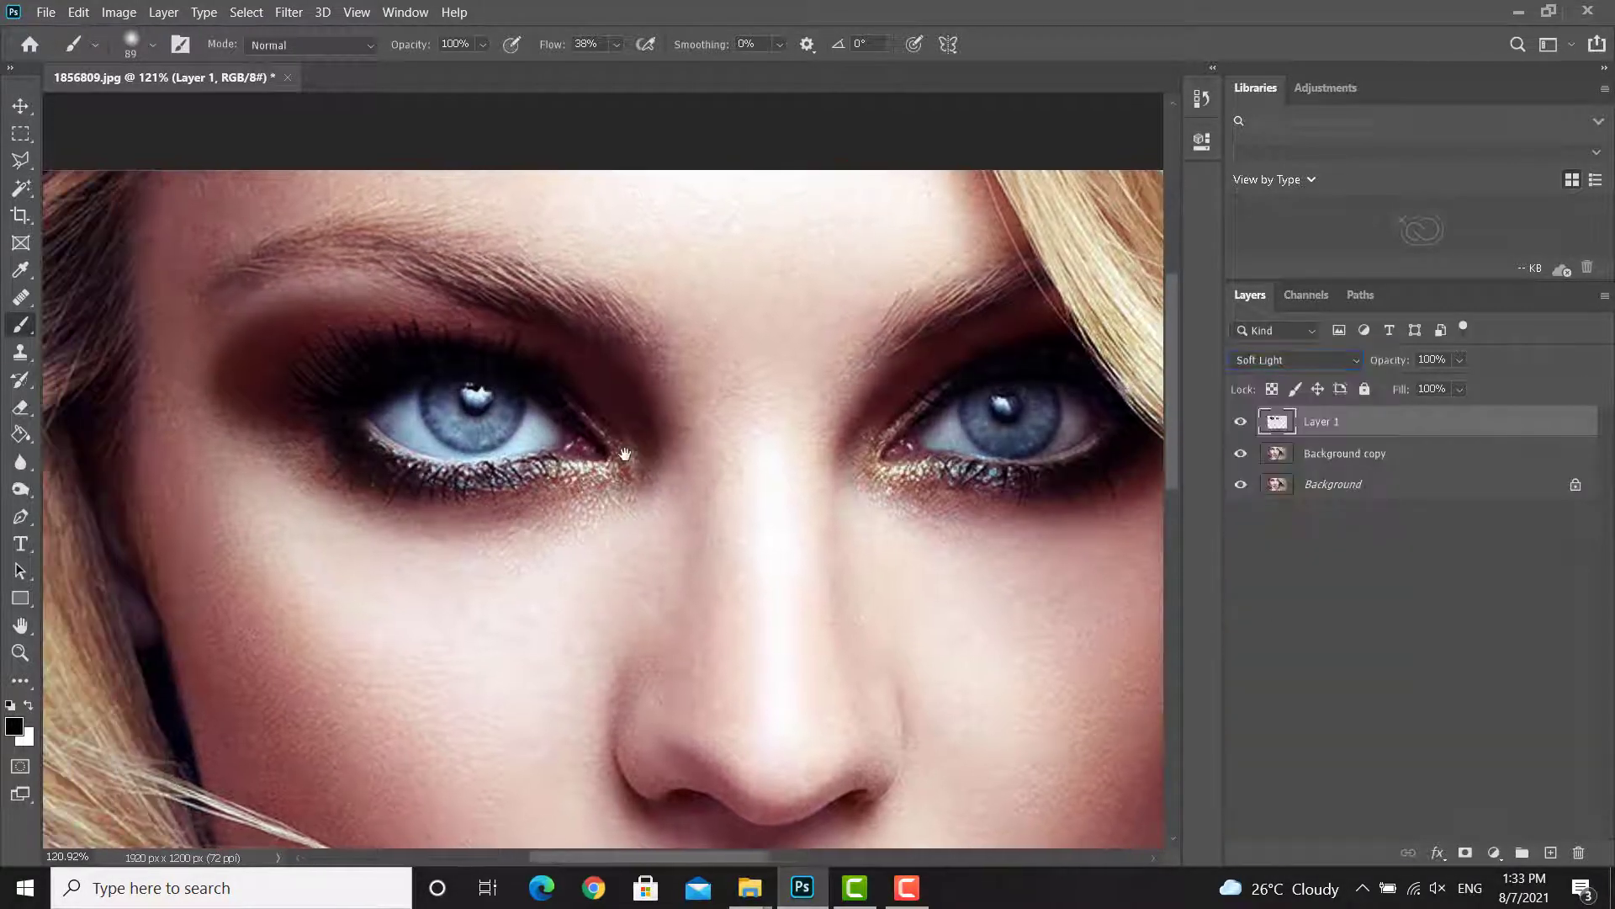
pyautogui.click(296, 17)
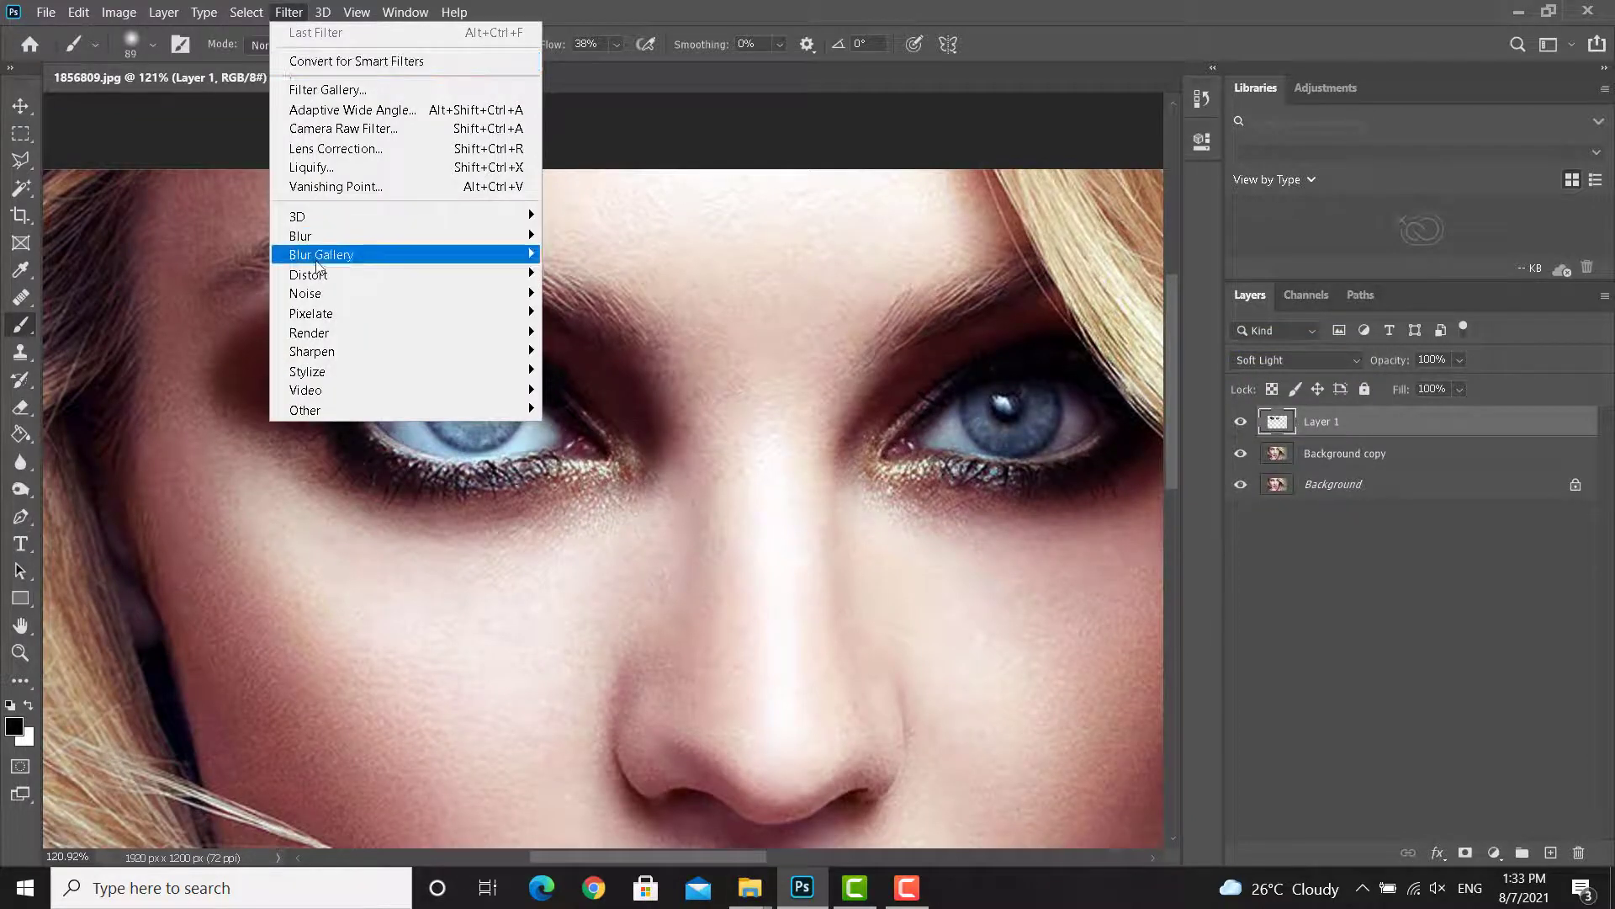
pyautogui.moveTo(322, 239)
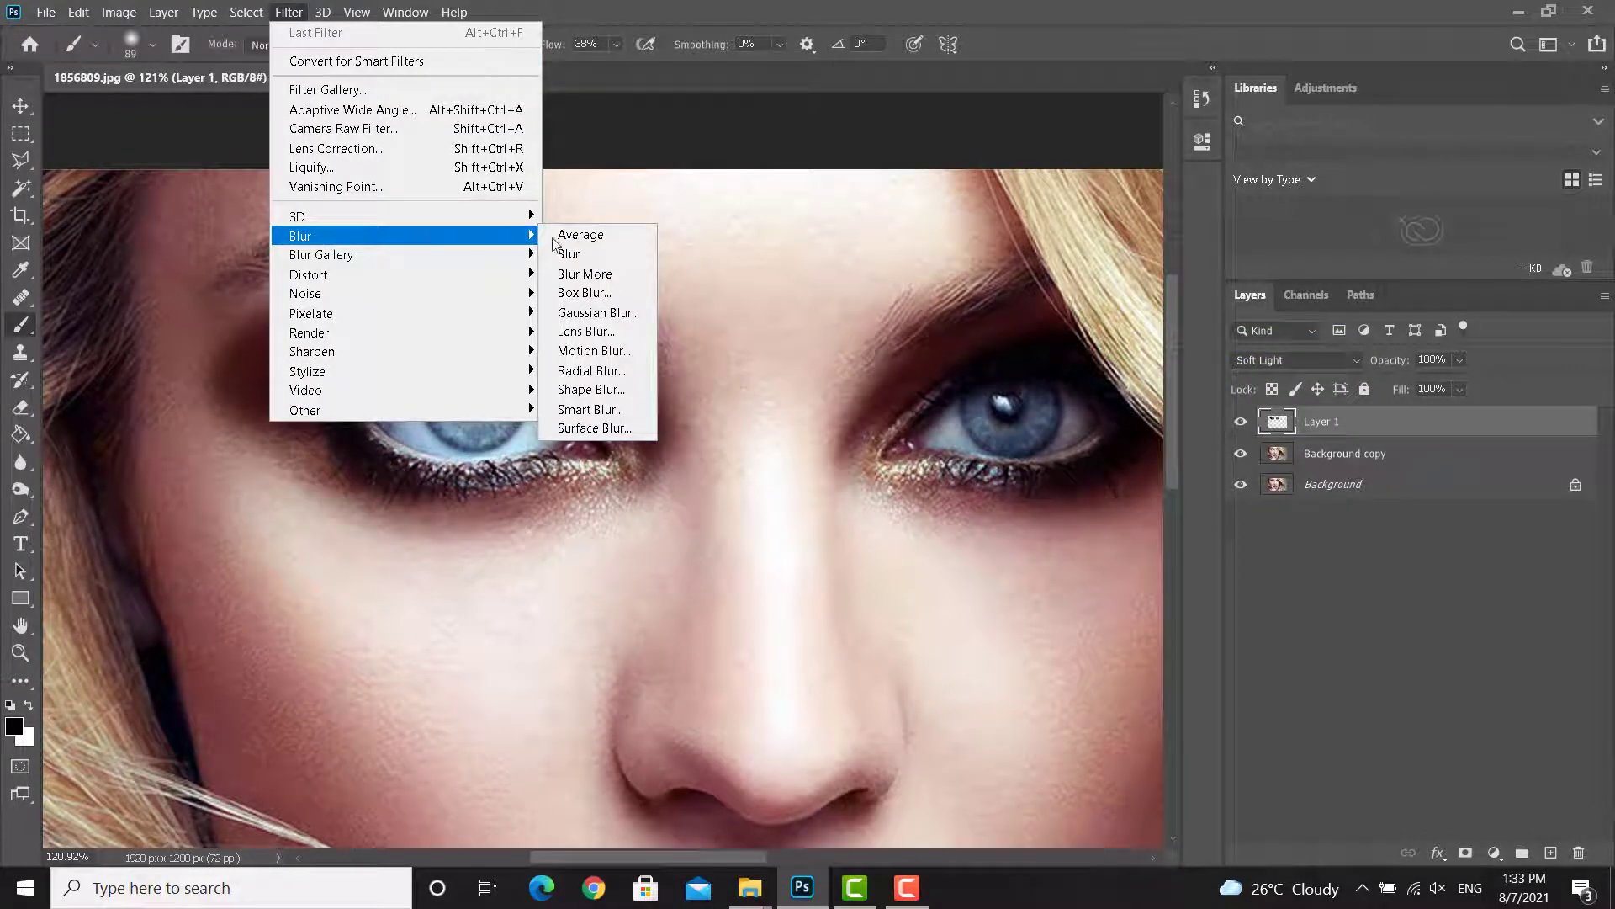
pyautogui.click(595, 312)
pyautogui.moveTo(986, 496)
pyautogui.mouseDown()
pyautogui.moveTo(962, 497)
pyautogui.moveTo(986, 497)
pyautogui.mouseUp()
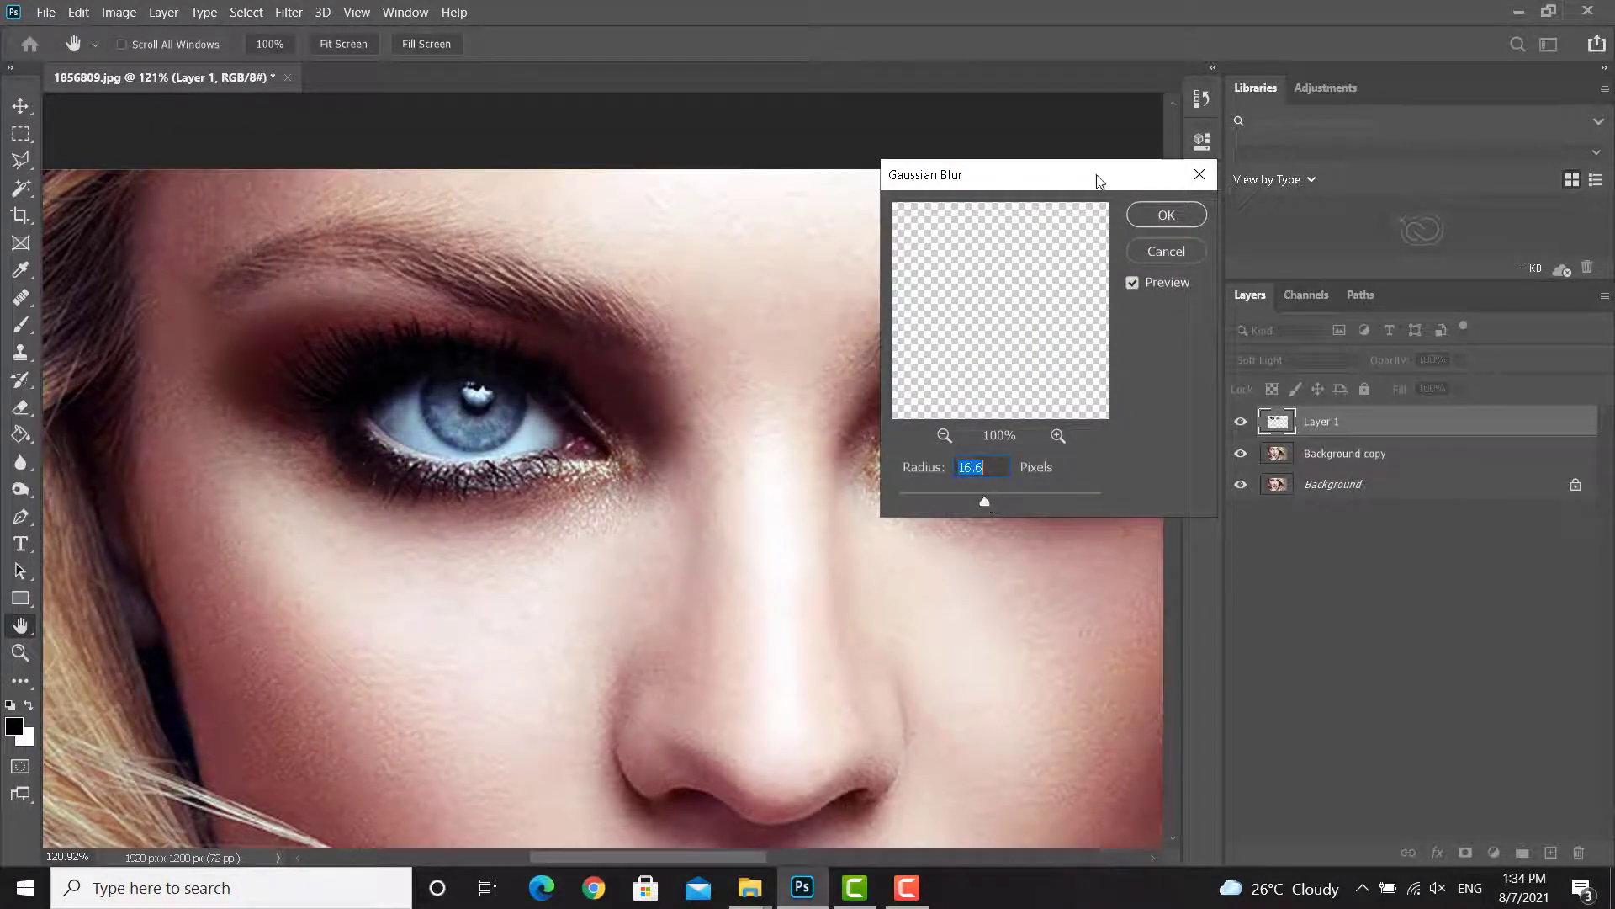
pyautogui.click(1166, 215)
# Step: Erase the dark shading along the eyebrow above the fully visible eye with an enlarged soft Eraser
pyautogui.click(22, 412)
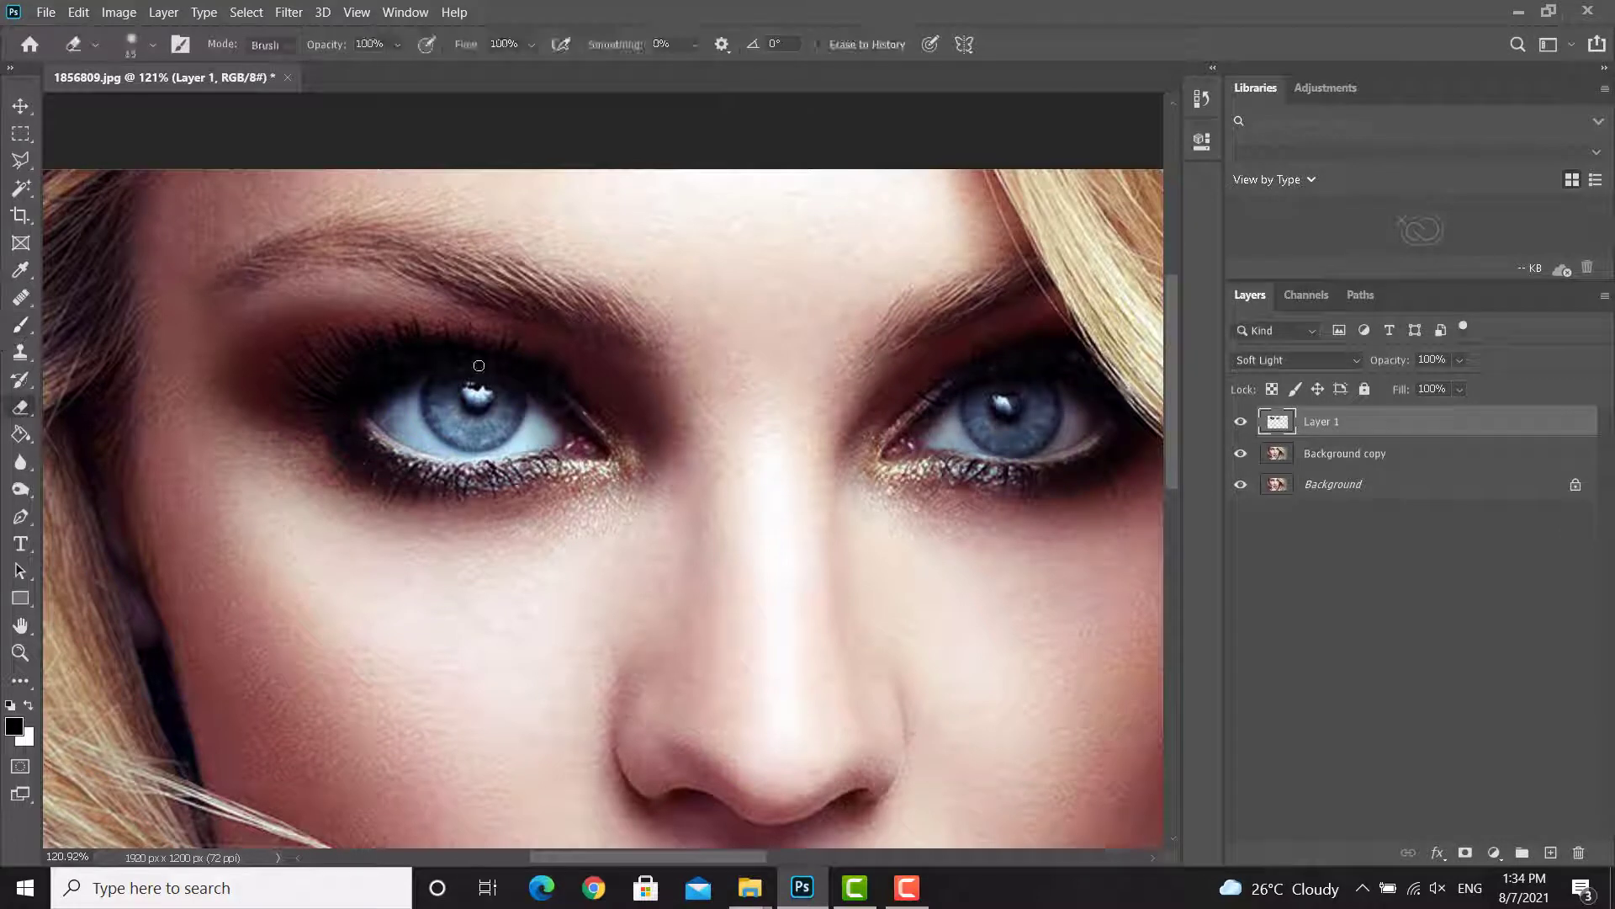
pyautogui.rightClick(579, 351)
pyautogui.click(742, 397)
pyautogui.click(558, 10)
pyautogui.moveTo(407, 255)
pyautogui.mouseDown()
pyautogui.moveTo(468, 259)
pyautogui.moveTo(391, 241)
pyautogui.moveTo(207, 261)
pyautogui.mouseUp()
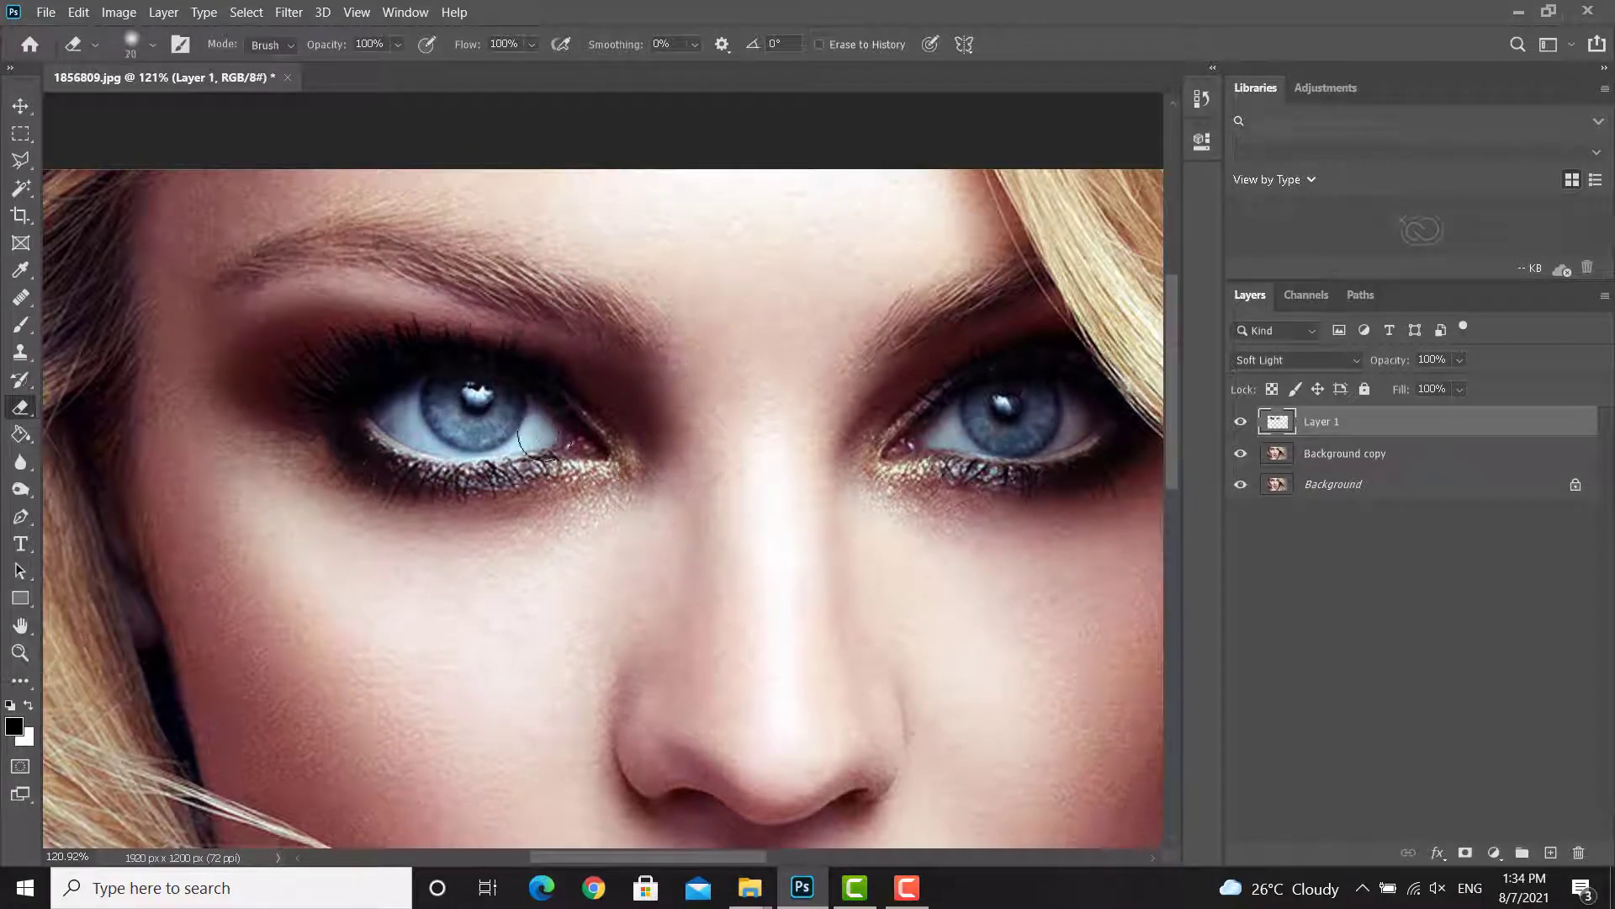
# Step: Reduce the Eraser to 50 px and erase the dark shading over the eyeballs and inner corners of both eyes
pyautogui.press('[')
pyautogui.press('[')
pyautogui.press('[')
pyautogui.press('[')
pyautogui.press('[')
pyautogui.moveTo(547, 428)
pyautogui.mouseDown()
pyautogui.moveTo(412, 404)
pyautogui.moveTo(454, 442)
pyautogui.moveTo(572, 459)
pyautogui.moveTo(698, 526)
pyautogui.mouseUp()
pyautogui.moveTo(605, 464); pyautogui.dragTo(481, 407)
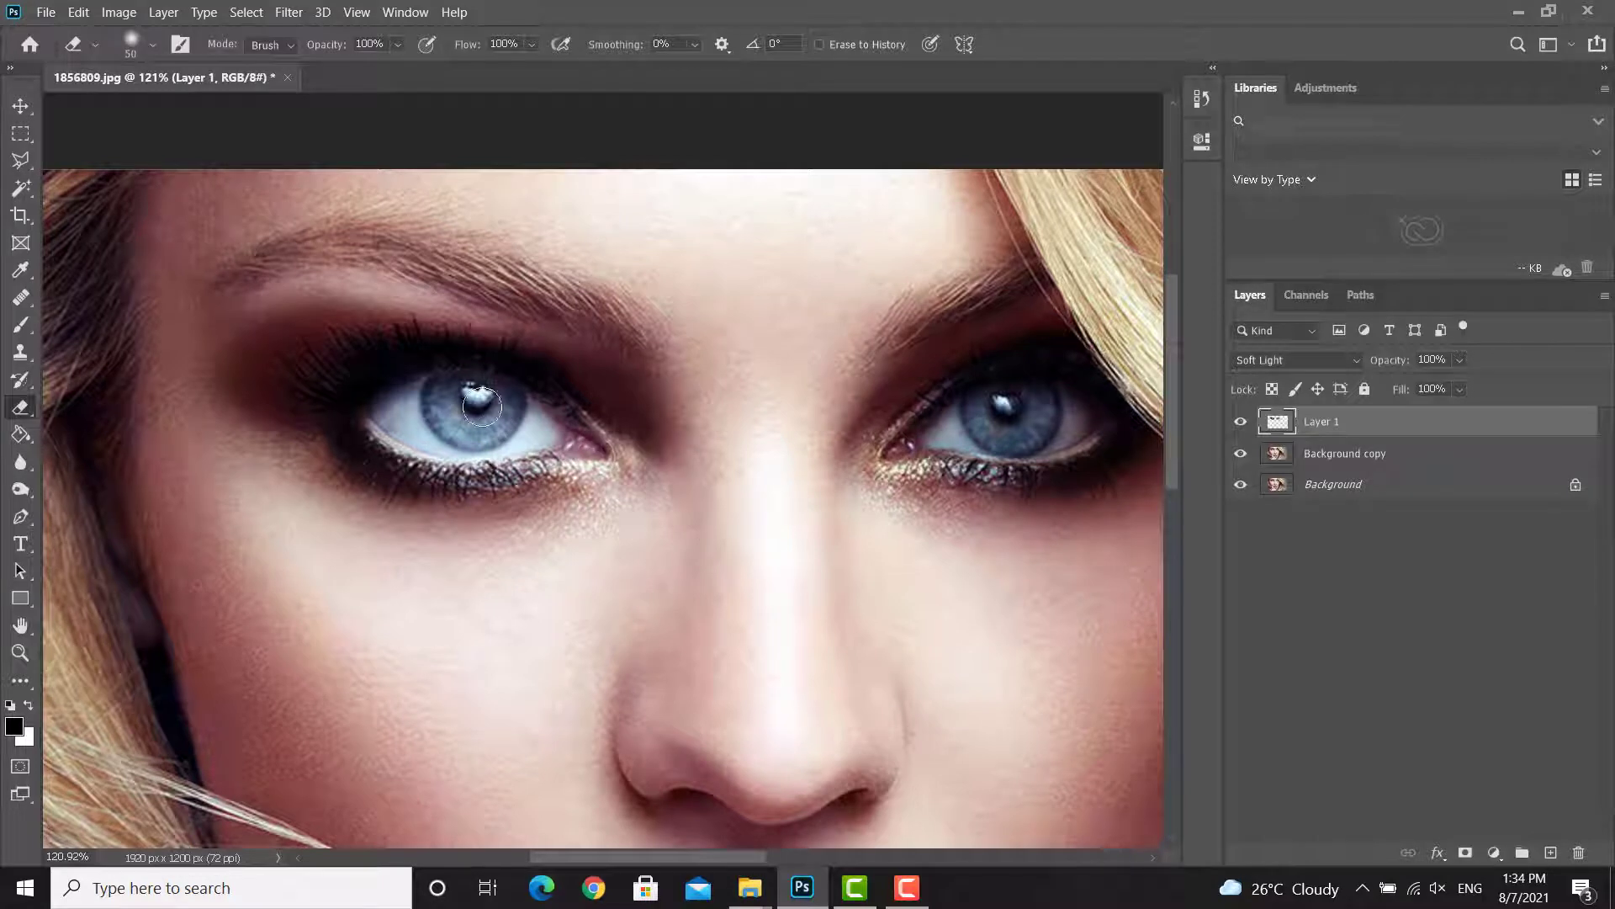
pyautogui.moveTo(910, 325)
pyautogui.mouseDown()
pyautogui.moveTo(949, 290)
pyautogui.moveTo(1012, 277)
pyautogui.moveTo(1063, 287)
pyautogui.moveTo(1153, 369)
pyautogui.moveTo(1148, 401)
pyautogui.moveTo(985, 423)
pyautogui.moveTo(1028, 406)
pyautogui.moveTo(1064, 412)
pyautogui.moveTo(964, 430)
pyautogui.moveTo(789, 523)
pyautogui.moveTo(971, 429)
pyautogui.moveTo(1066, 414)
pyautogui.mouseUp()
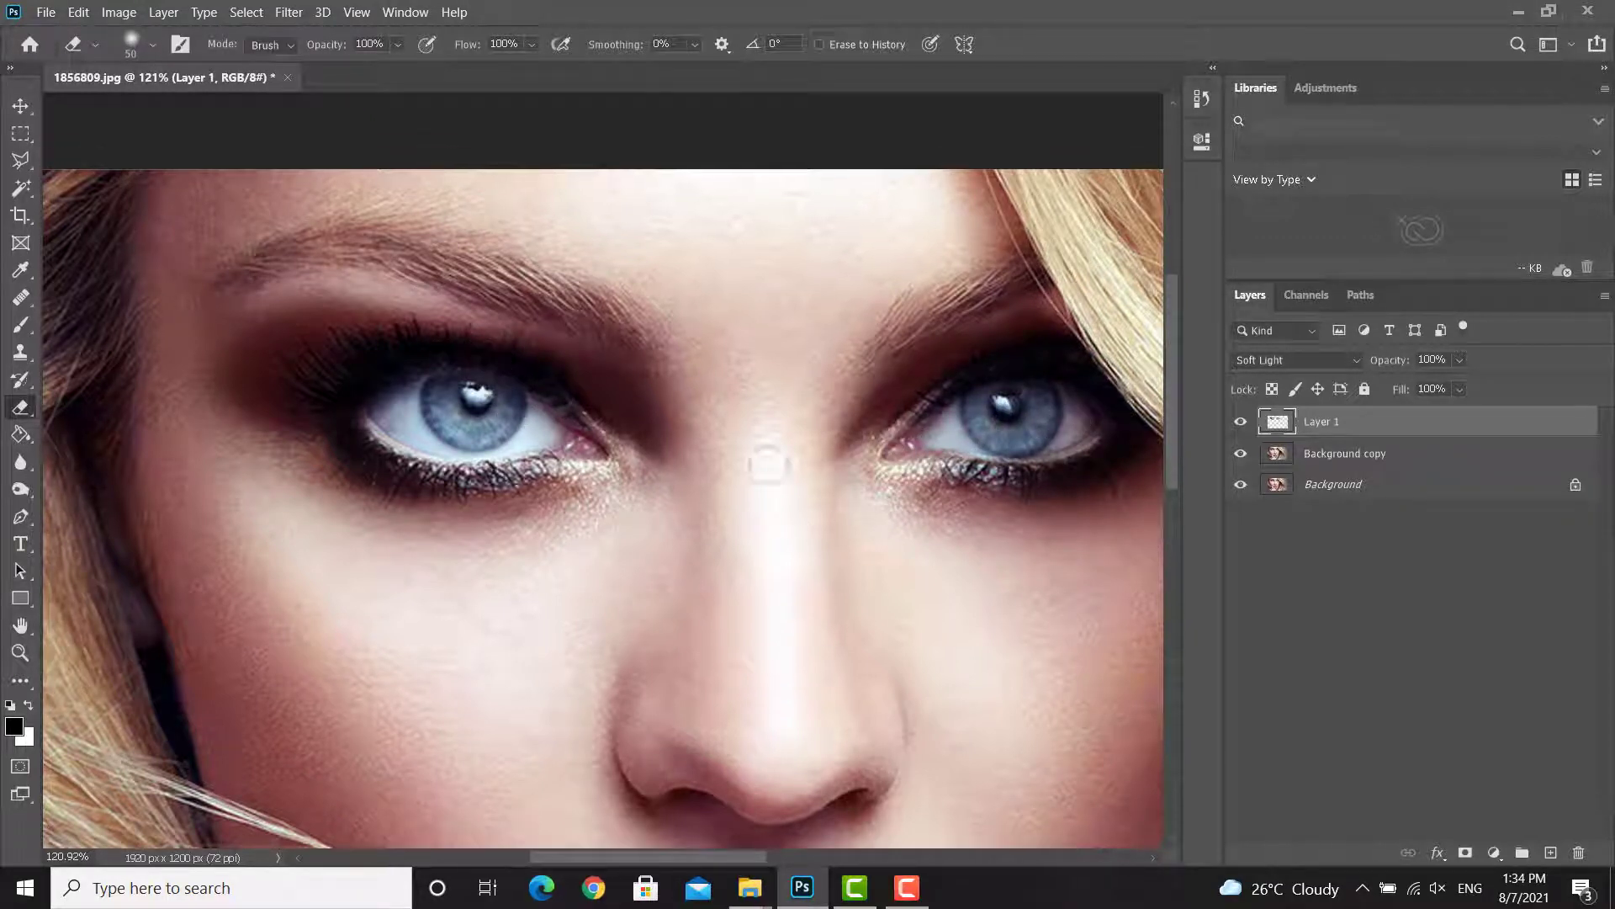
# Step: Add another empty layer on top and set the foreground colour to blue #148dd9
pyautogui.click(1550, 853)
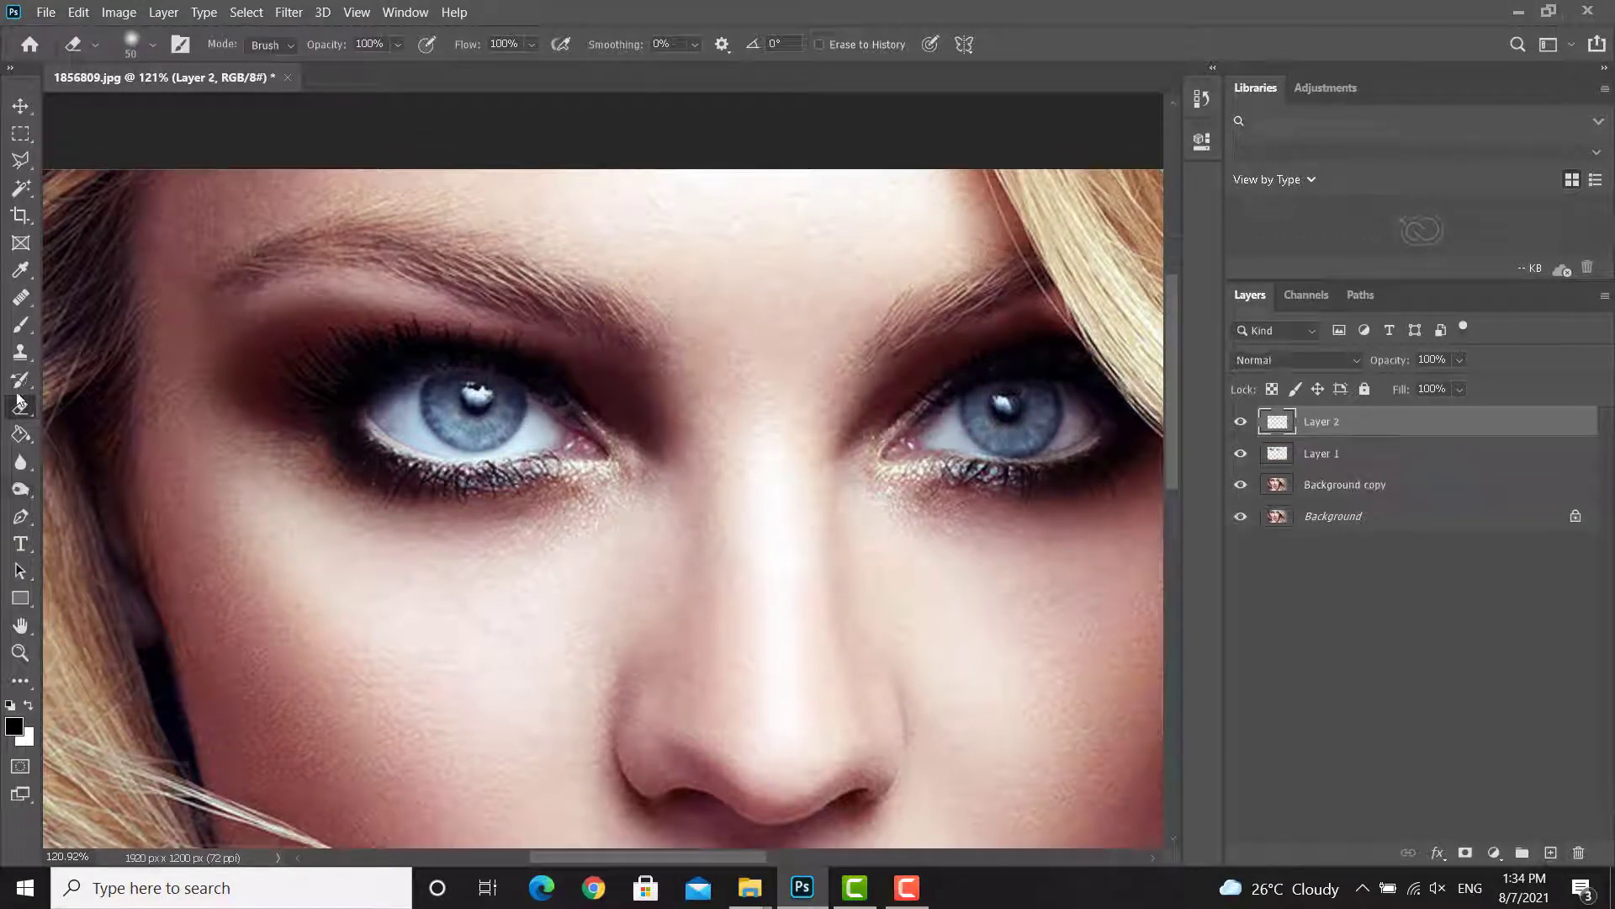
pyautogui.click(14, 725)
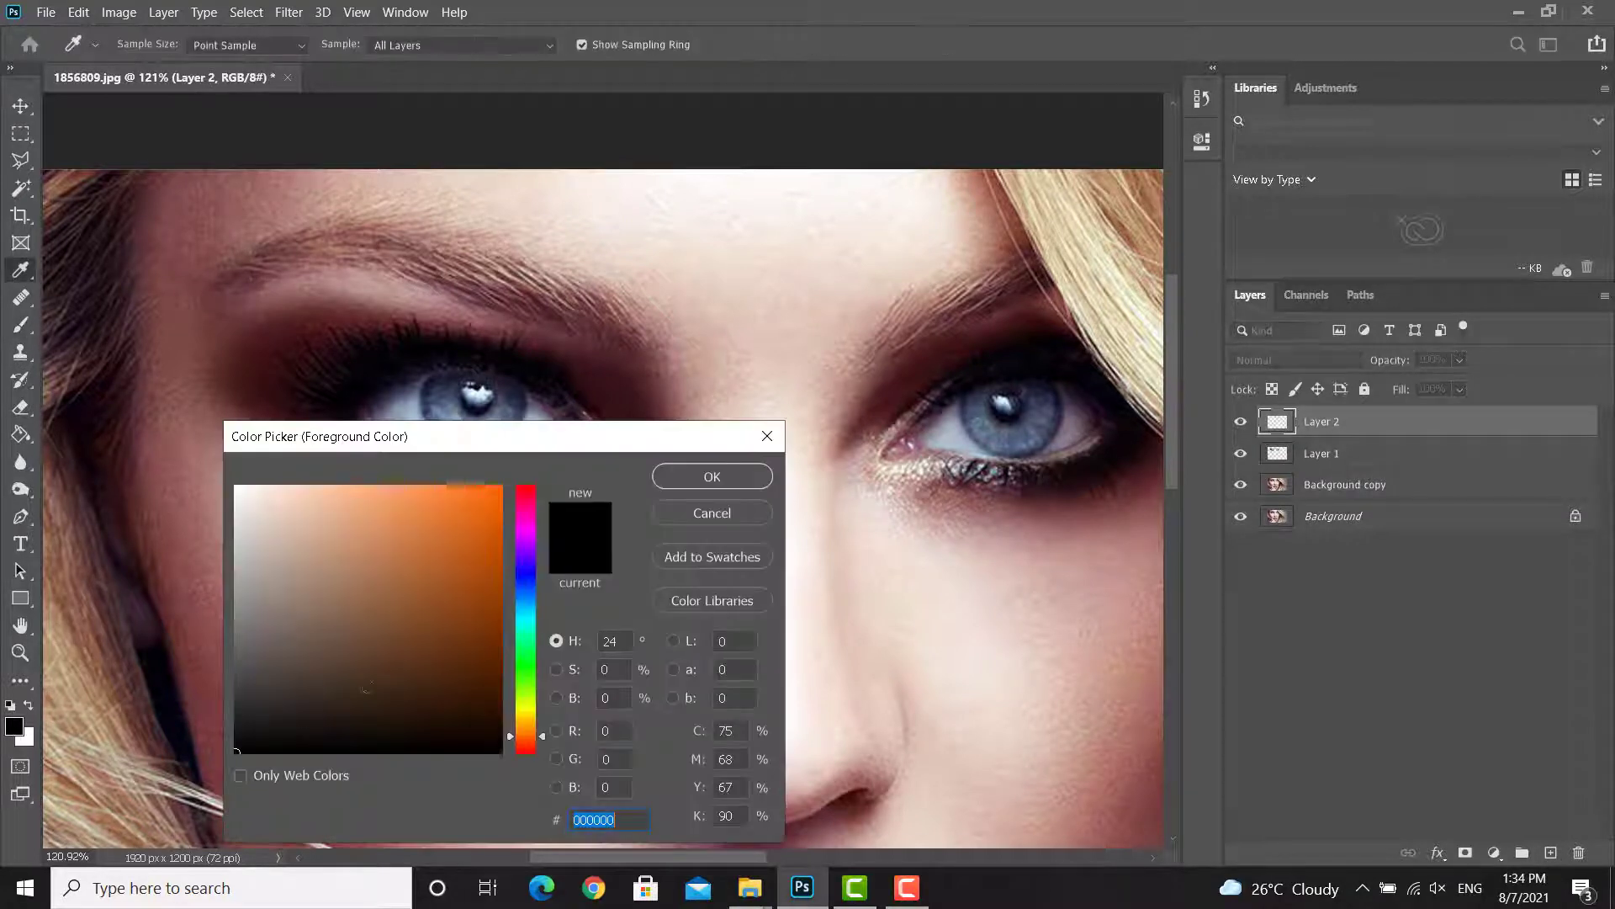
pyautogui.click(529, 624)
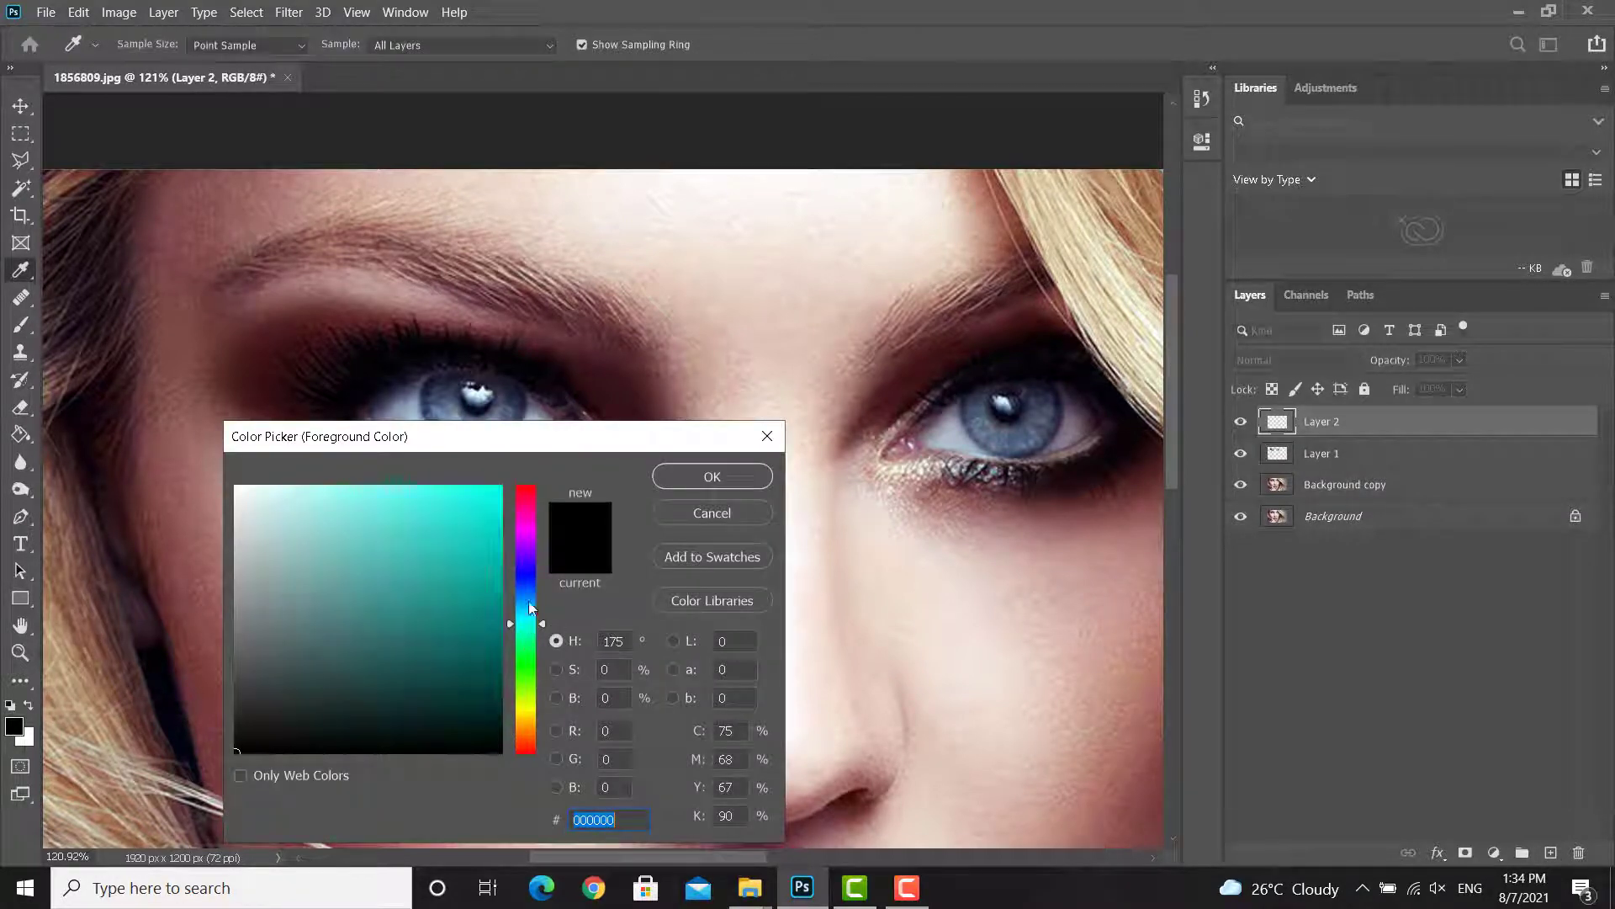
pyautogui.click(522, 602)
pyautogui.click(478, 525)
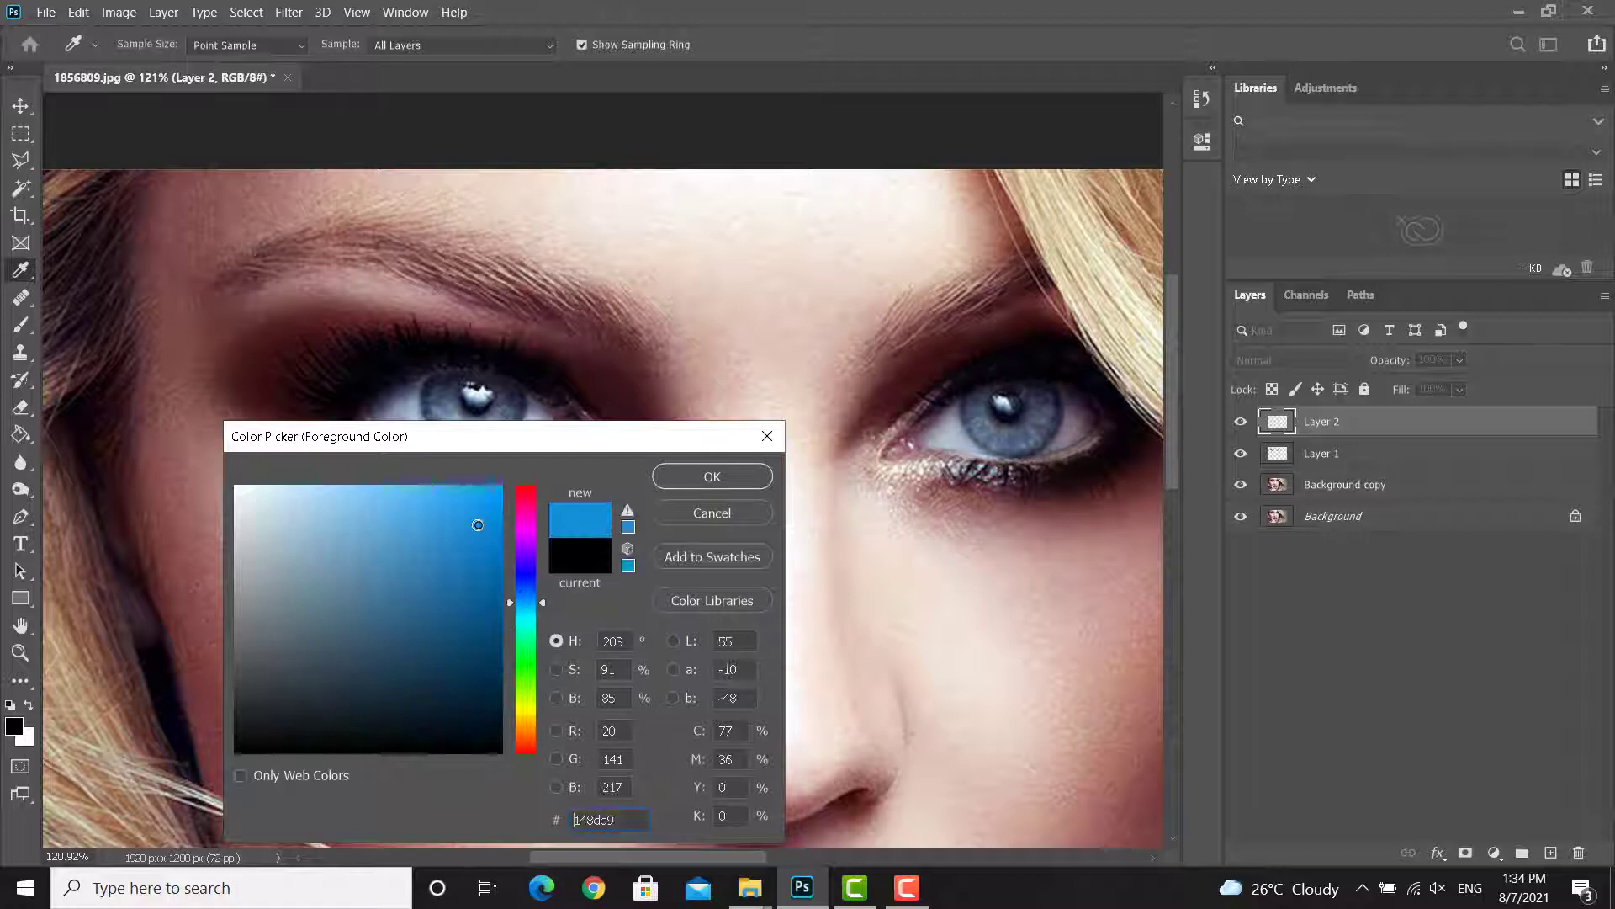
pyautogui.click(694, 478)
# Step: Paint both irises blue with a soft 45 px brush and set the layer's blend mode to Color
pyautogui.press('b')
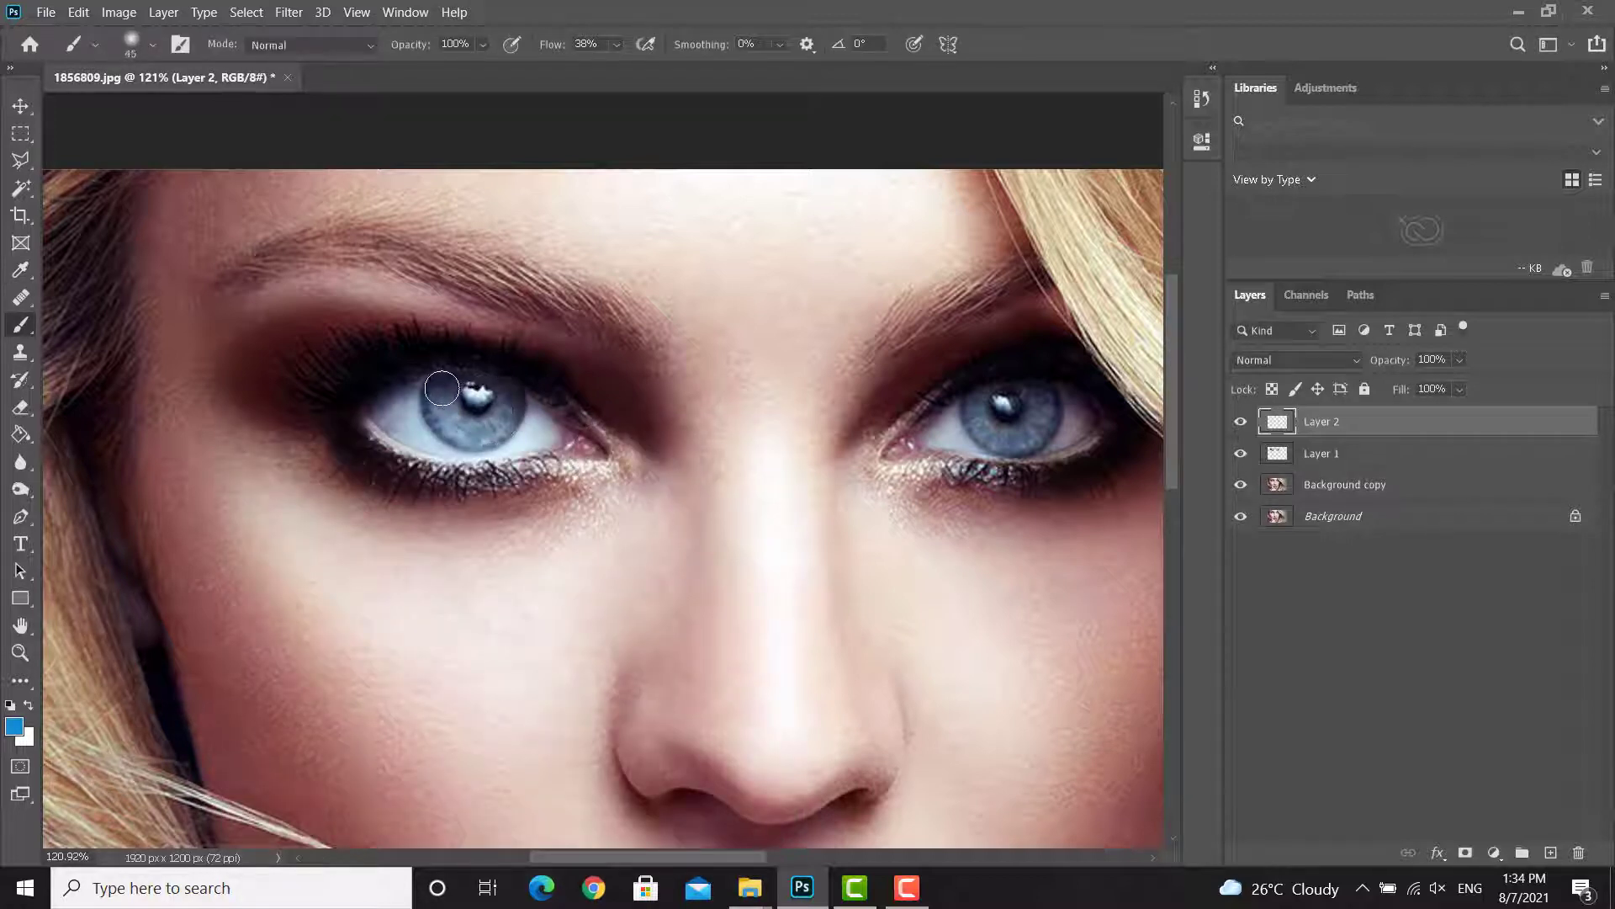
pyautogui.moveTo(442, 388)
pyautogui.mouseDown()
pyautogui.moveTo(446, 421)
pyautogui.moveTo(505, 437)
pyautogui.moveTo(503, 389)
pyautogui.mouseUp()
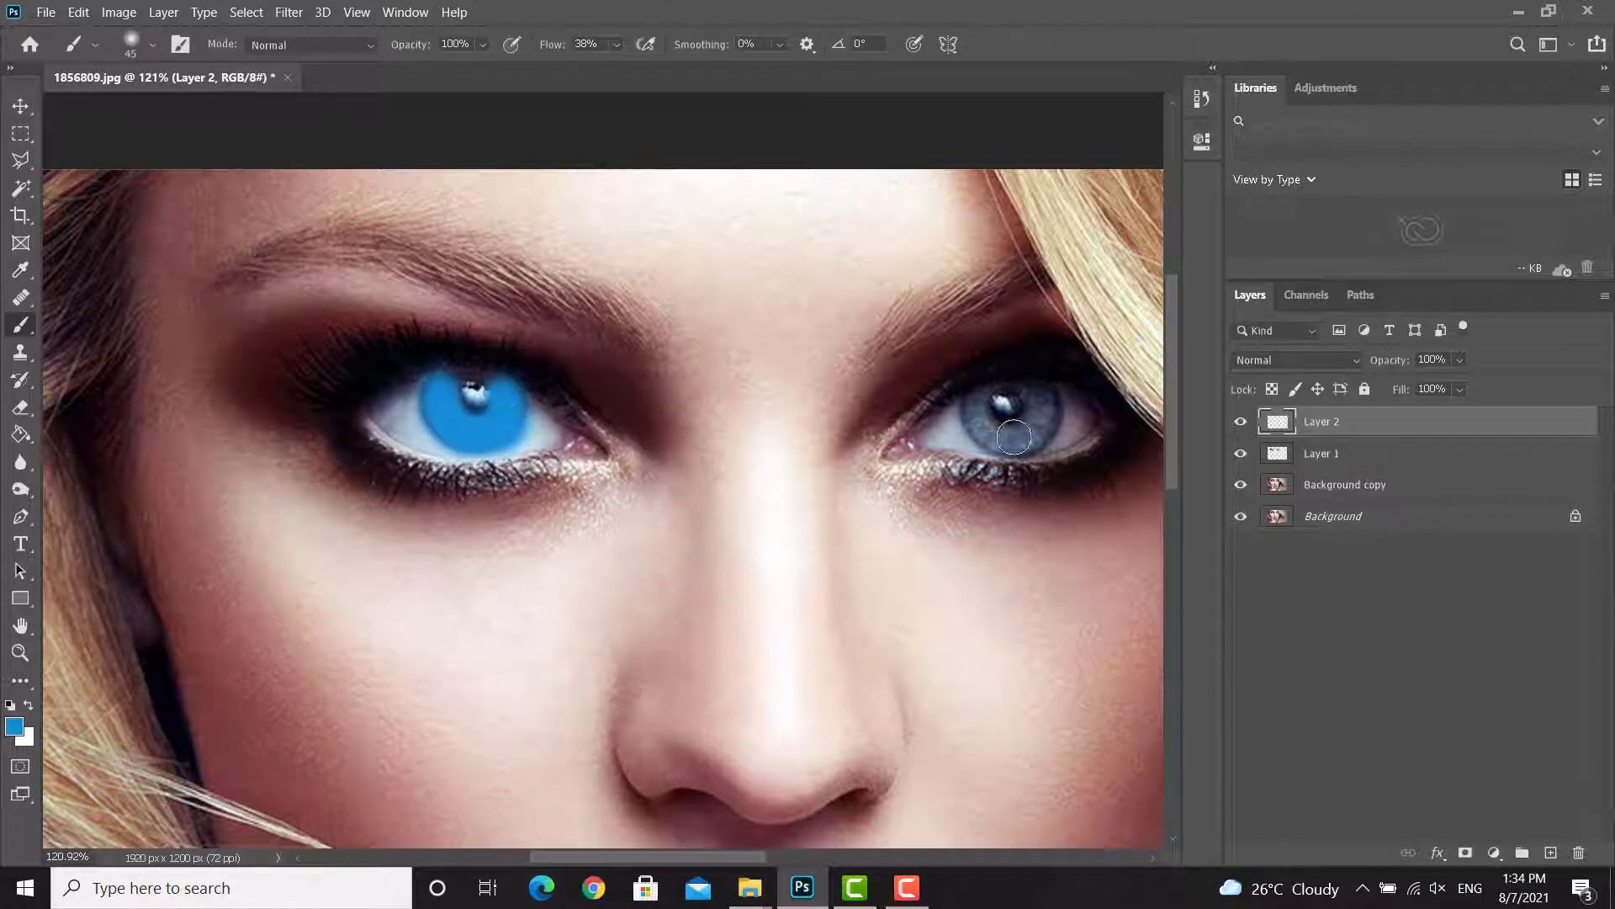
pyautogui.moveTo(982, 403)
pyautogui.mouseDown()
pyautogui.moveTo(991, 427)
pyautogui.moveTo(1033, 439)
pyautogui.moveTo(1039, 395)
pyautogui.mouseUp()
pyautogui.click(1269, 357)
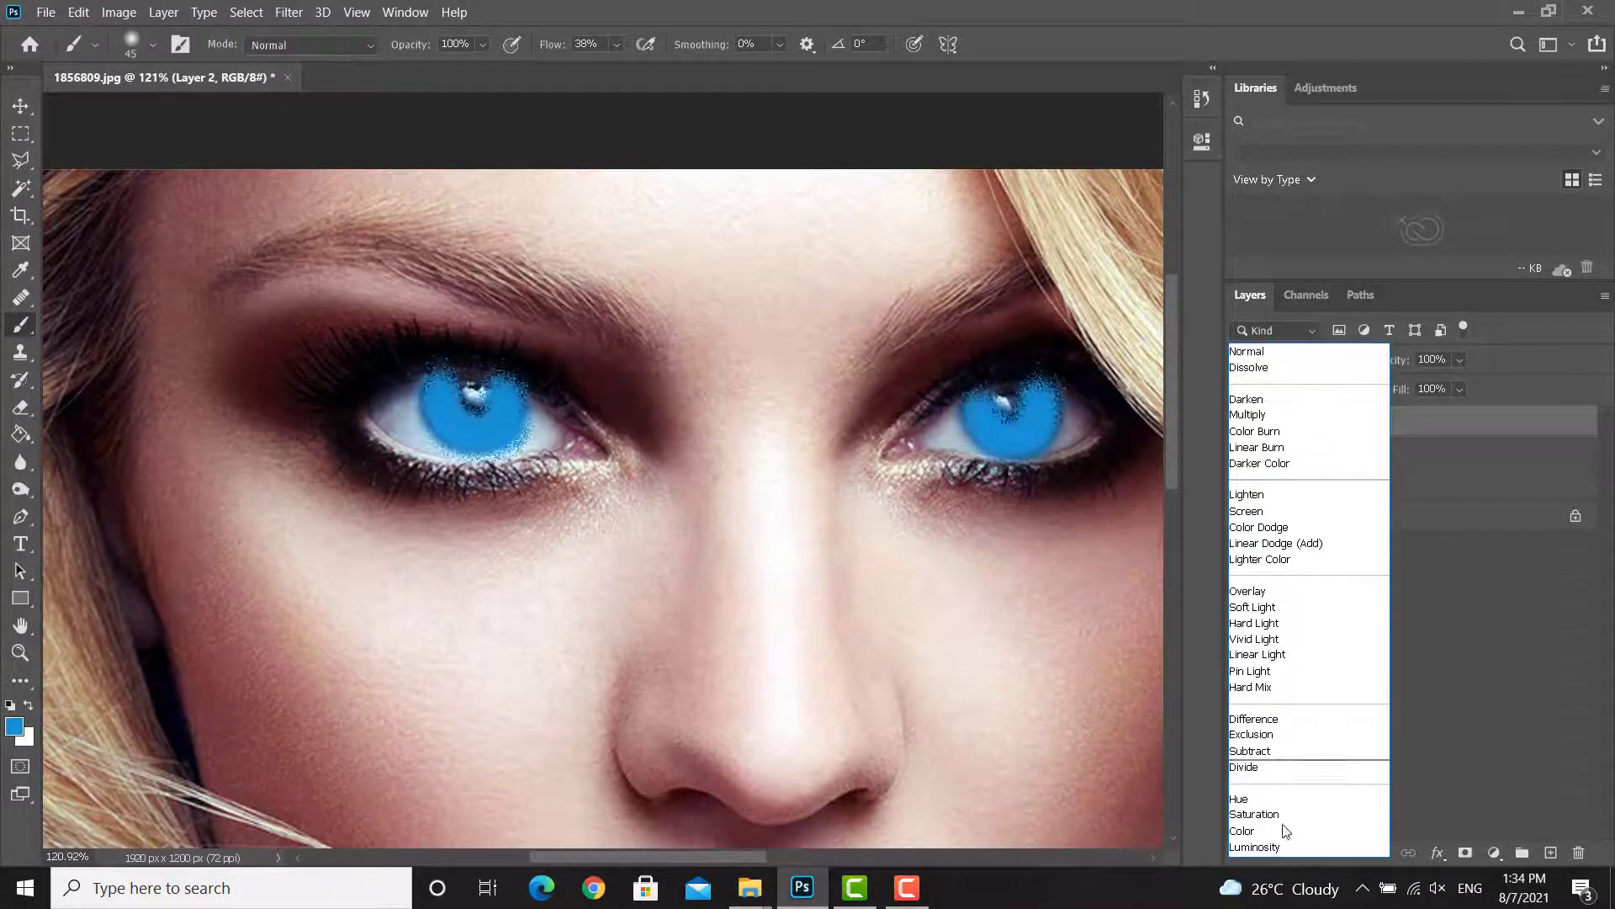
pyautogui.click(1289, 833)
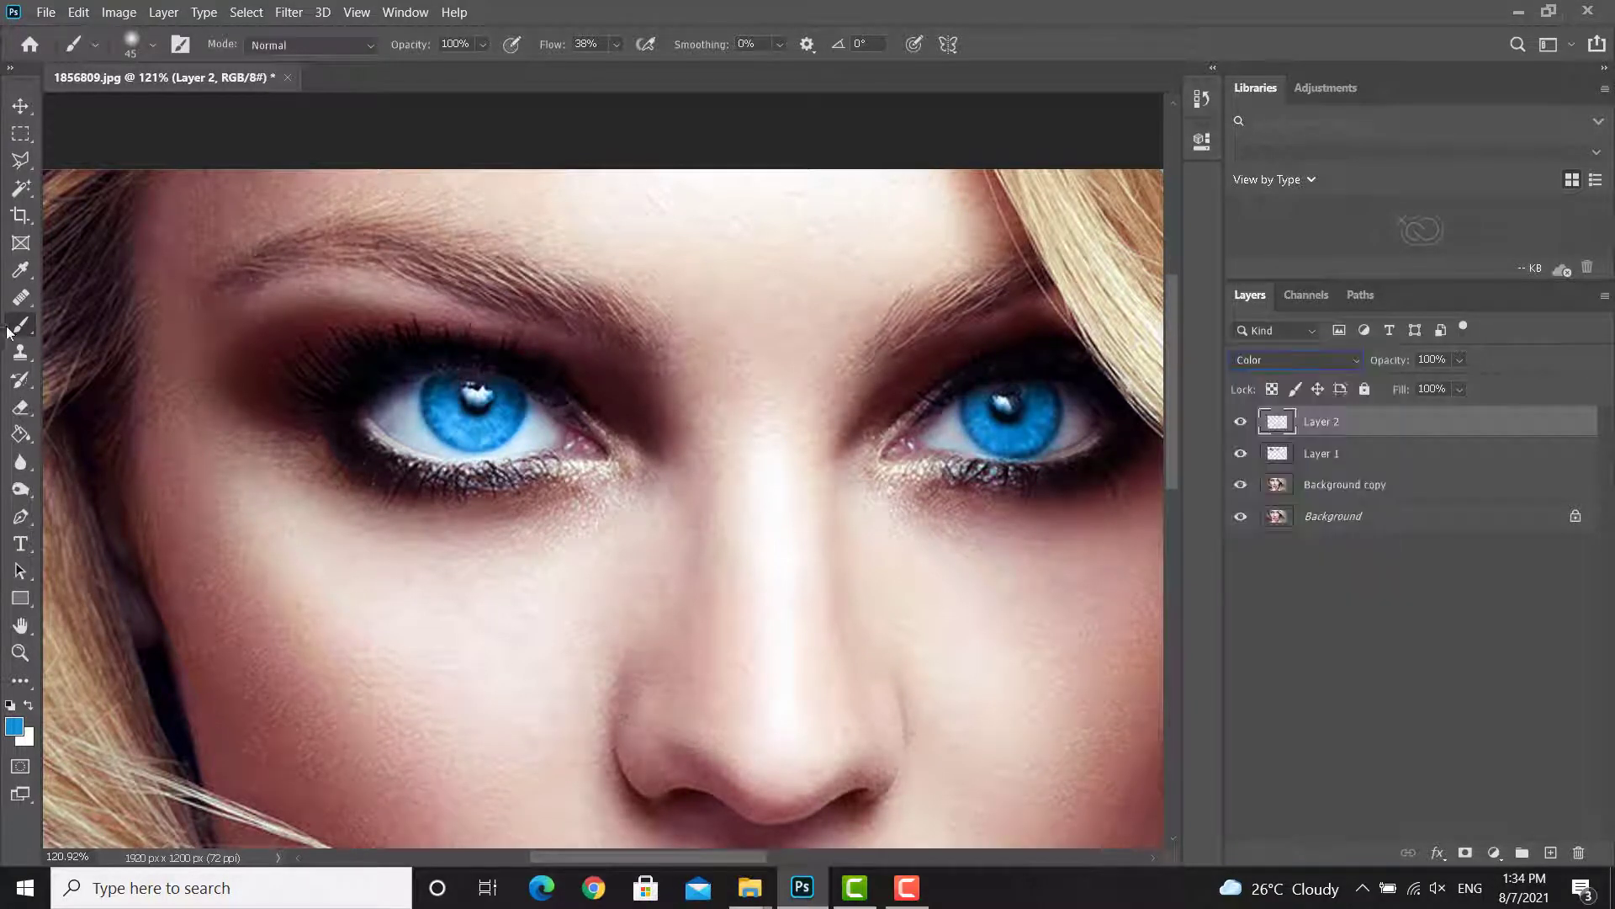
# Step: Erase stray blue from the pupils and around the iris edges of both eyes, reducing the Eraser to 15 px
pyautogui.click(21, 407)
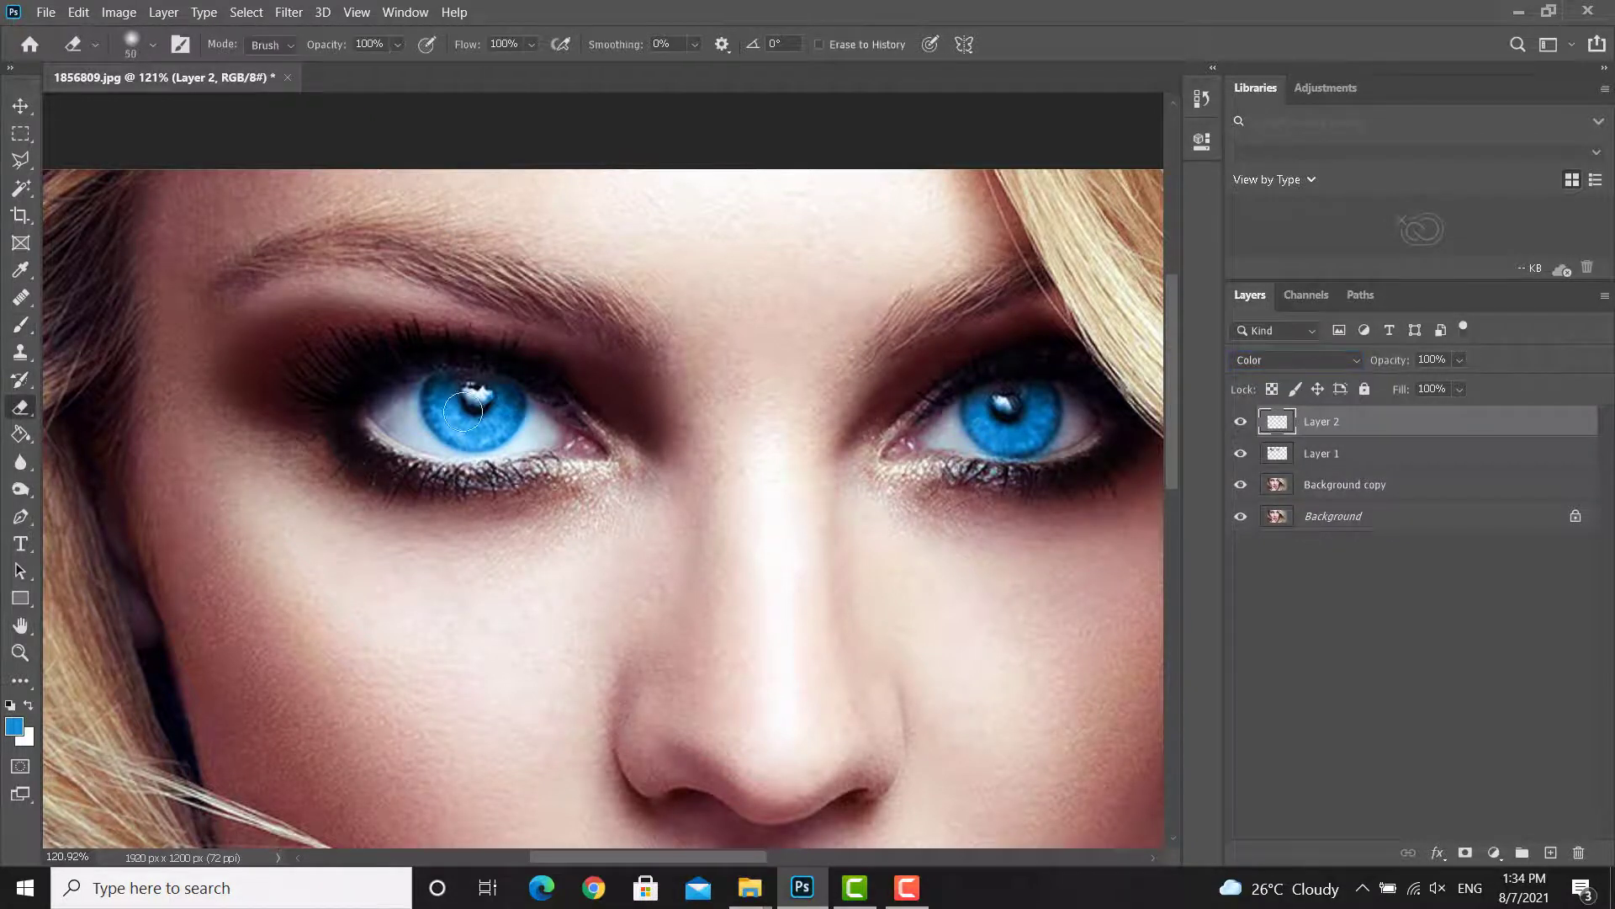
pyautogui.scroll(4, 471, 395)
pyautogui.moveTo(448, 405); pyautogui.dragTo(534, 405)
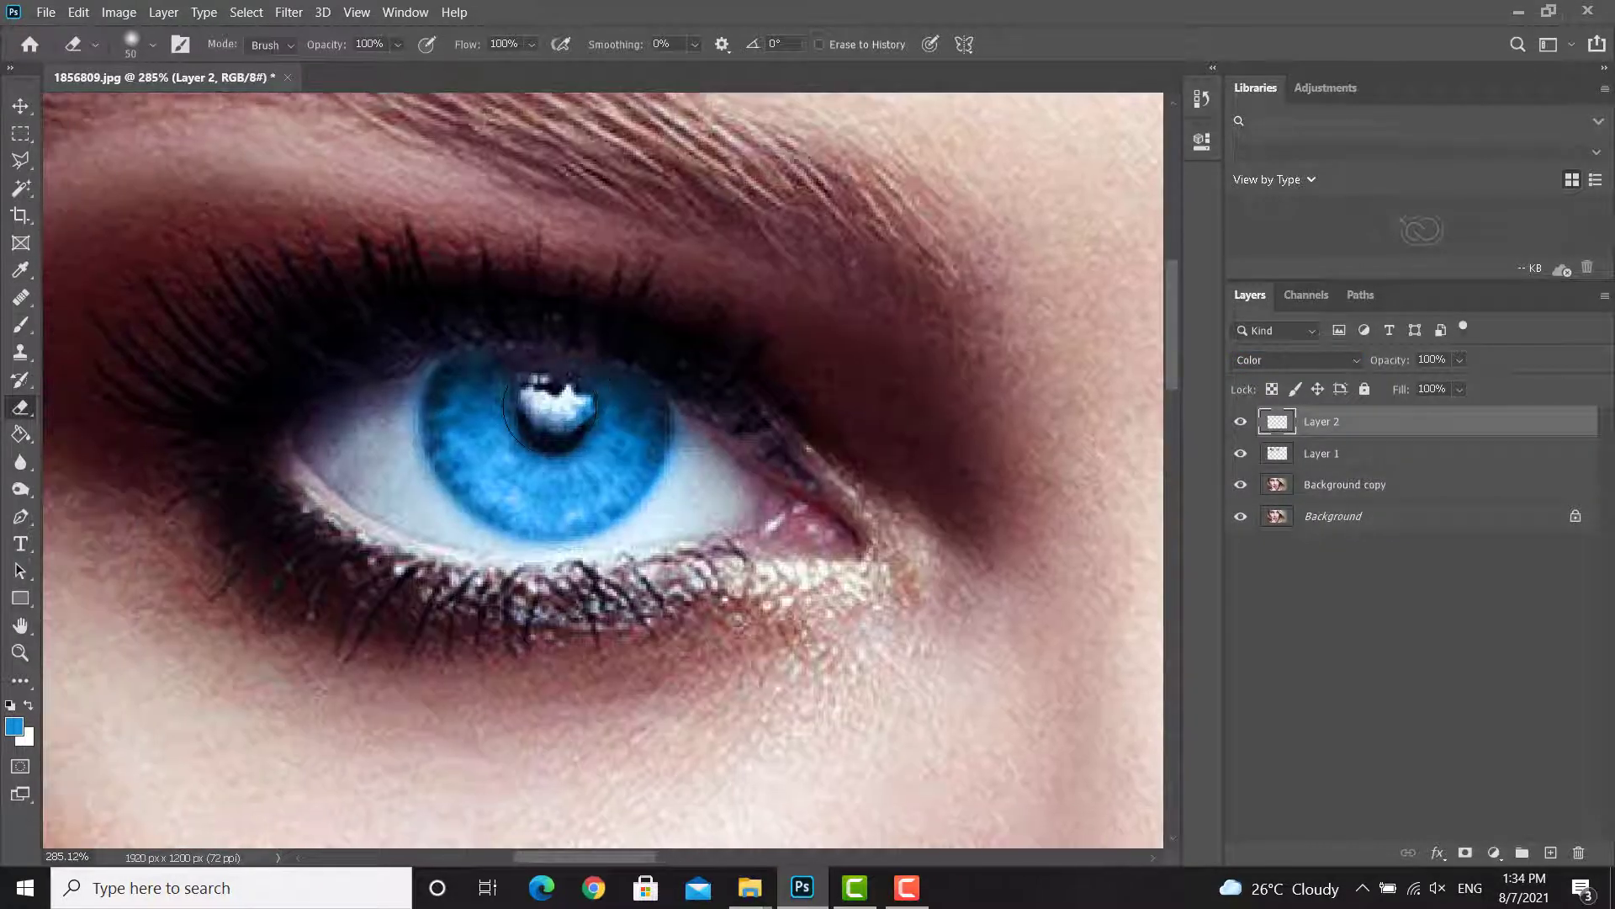
pyautogui.press('[')
pyautogui.press('[')
pyautogui.press('[')
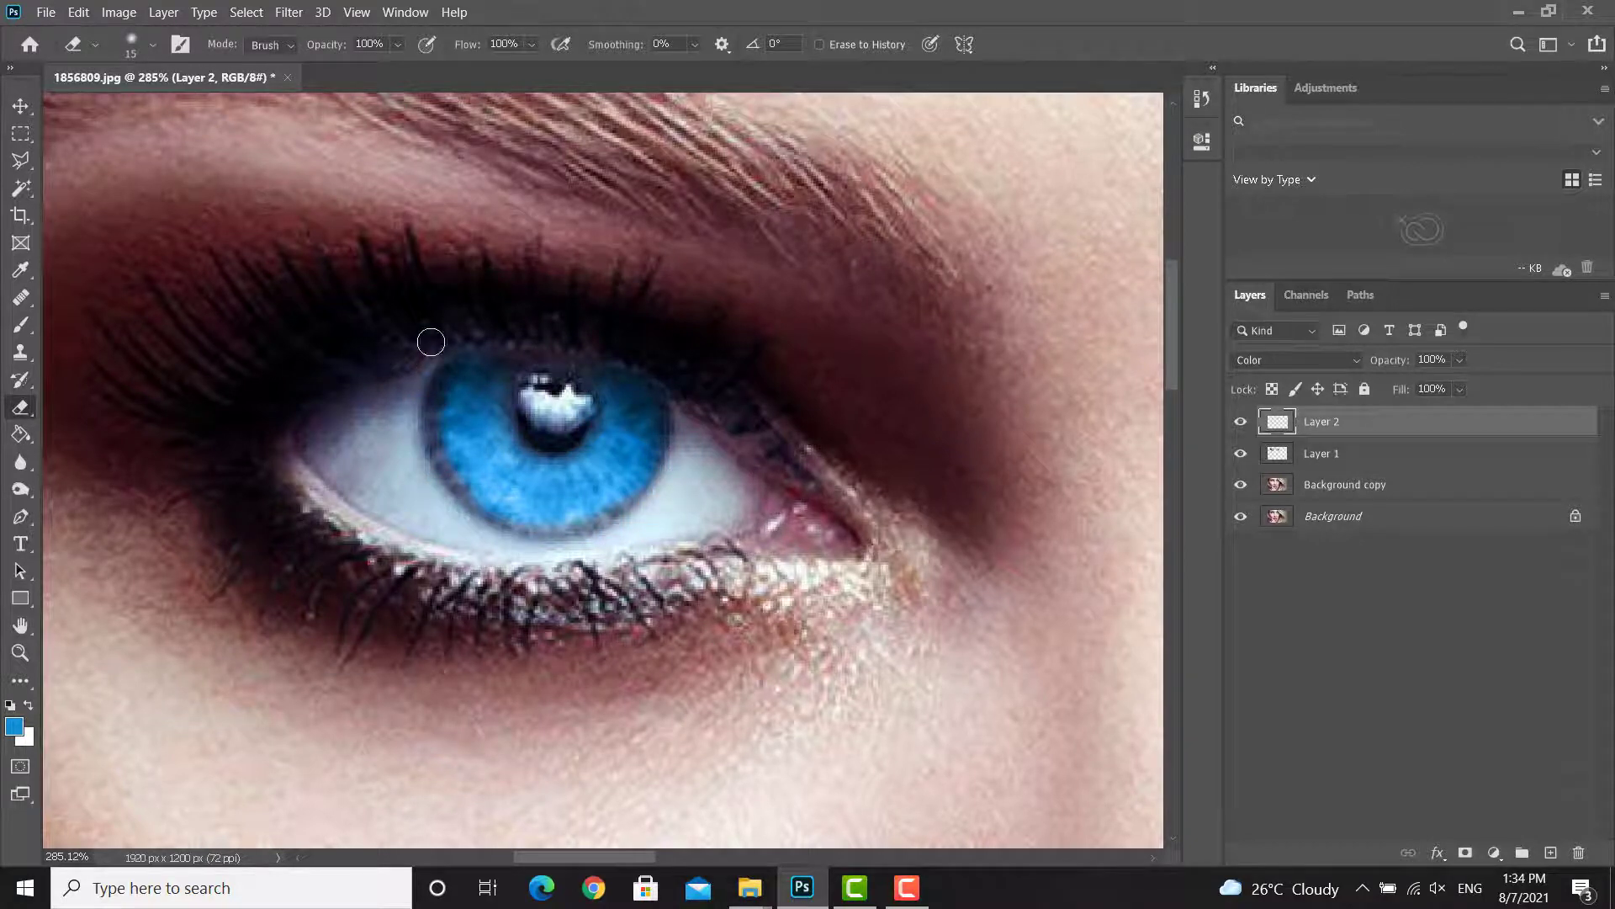
pyautogui.scroll(-4, 397, 399)
pyautogui.moveTo(997, 474); pyautogui.dragTo(589, 486)
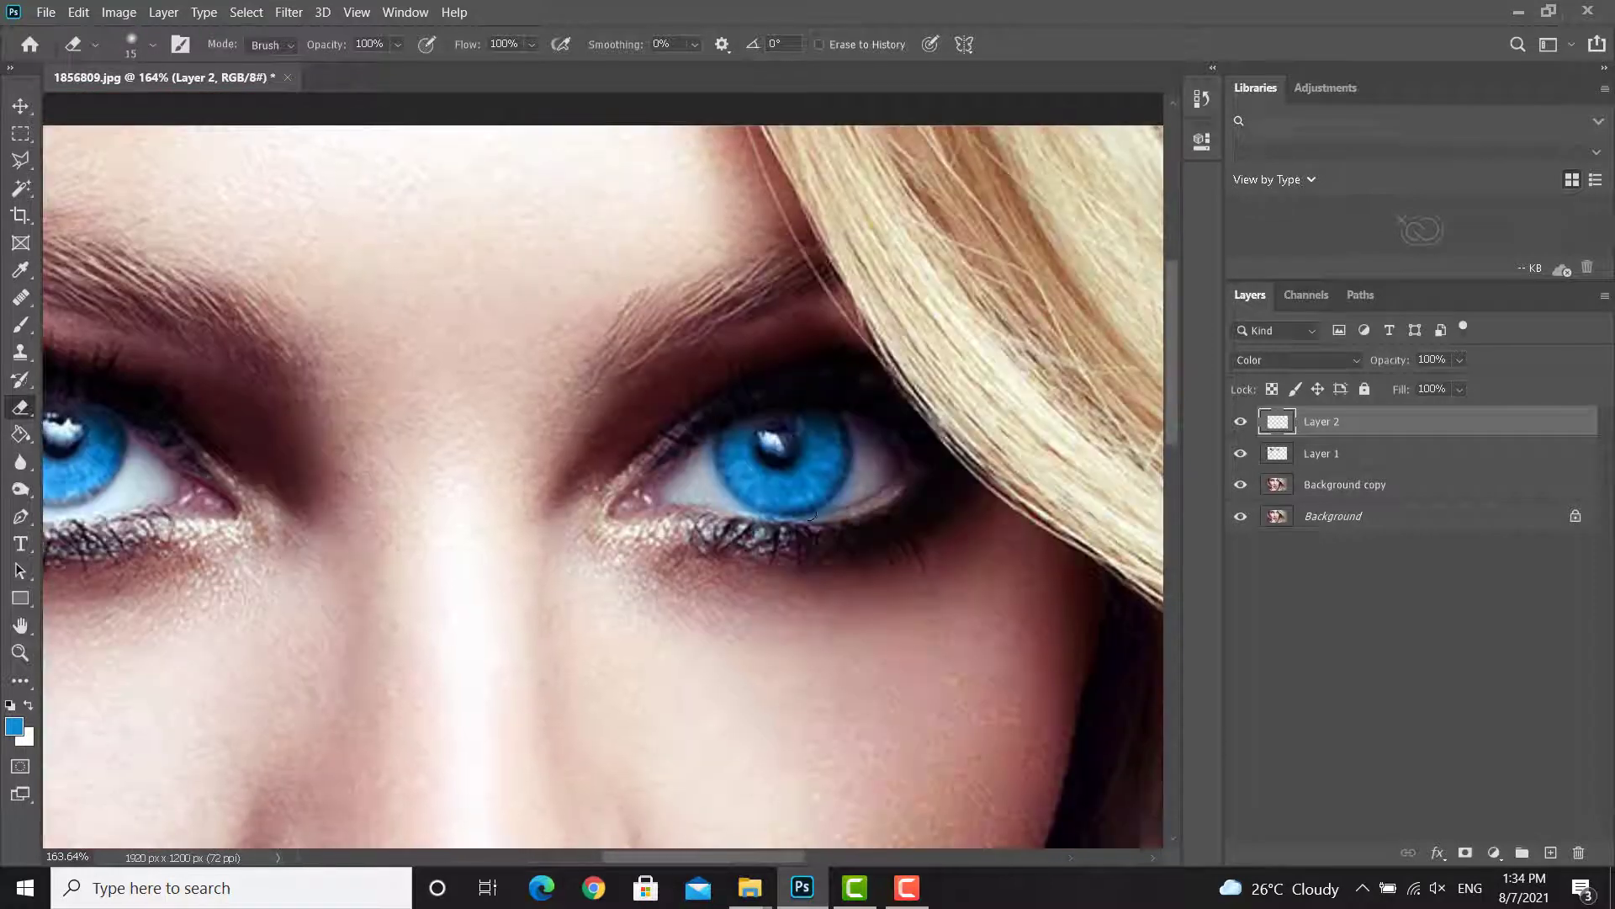
pyautogui.scroll(3, 812, 515)
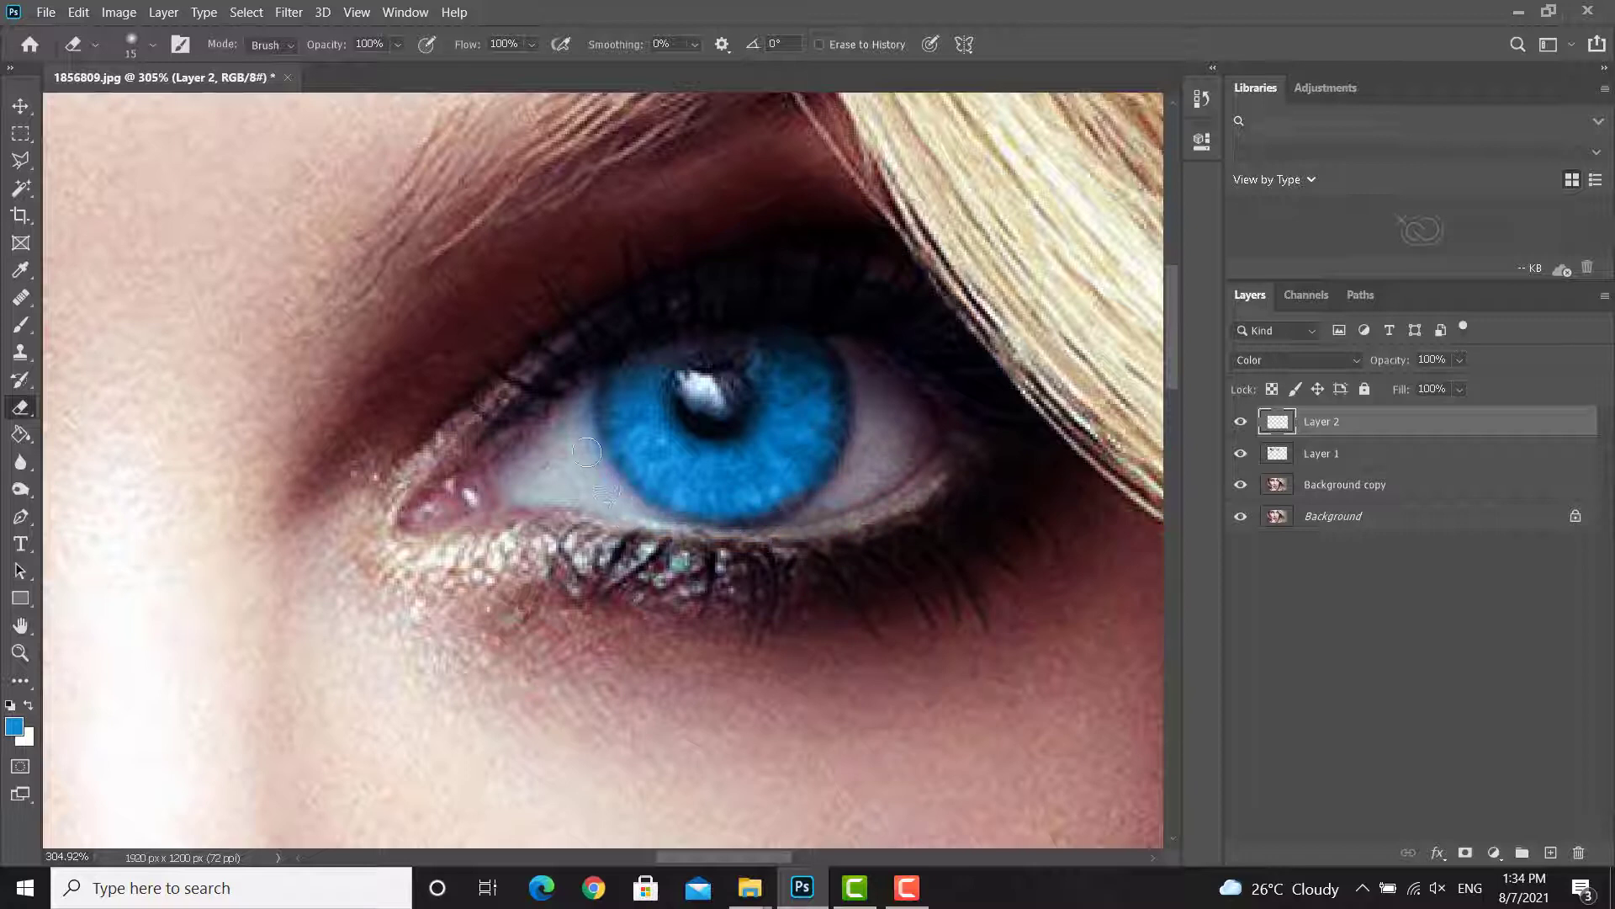
pyautogui.scroll(-6, 570, 368)
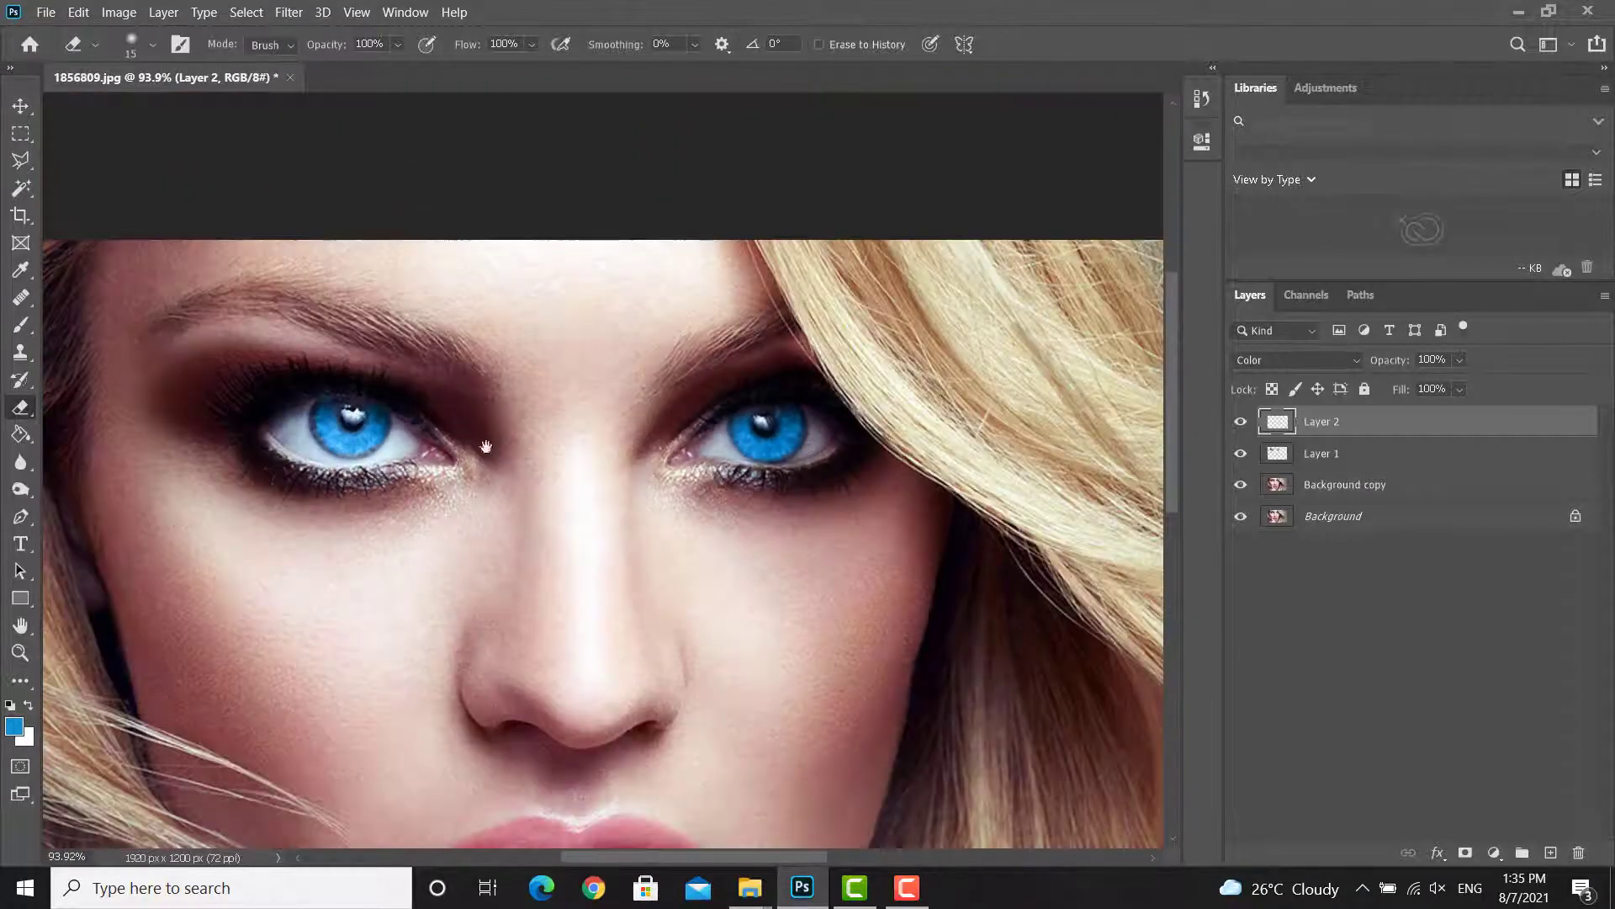
# Step: Add a new empty layer above the blue iris layer and switch to the Brush tool
pyautogui.moveTo(486, 446); pyautogui.dragTo(668, 454)
pyautogui.scroll(1, 522, 384)
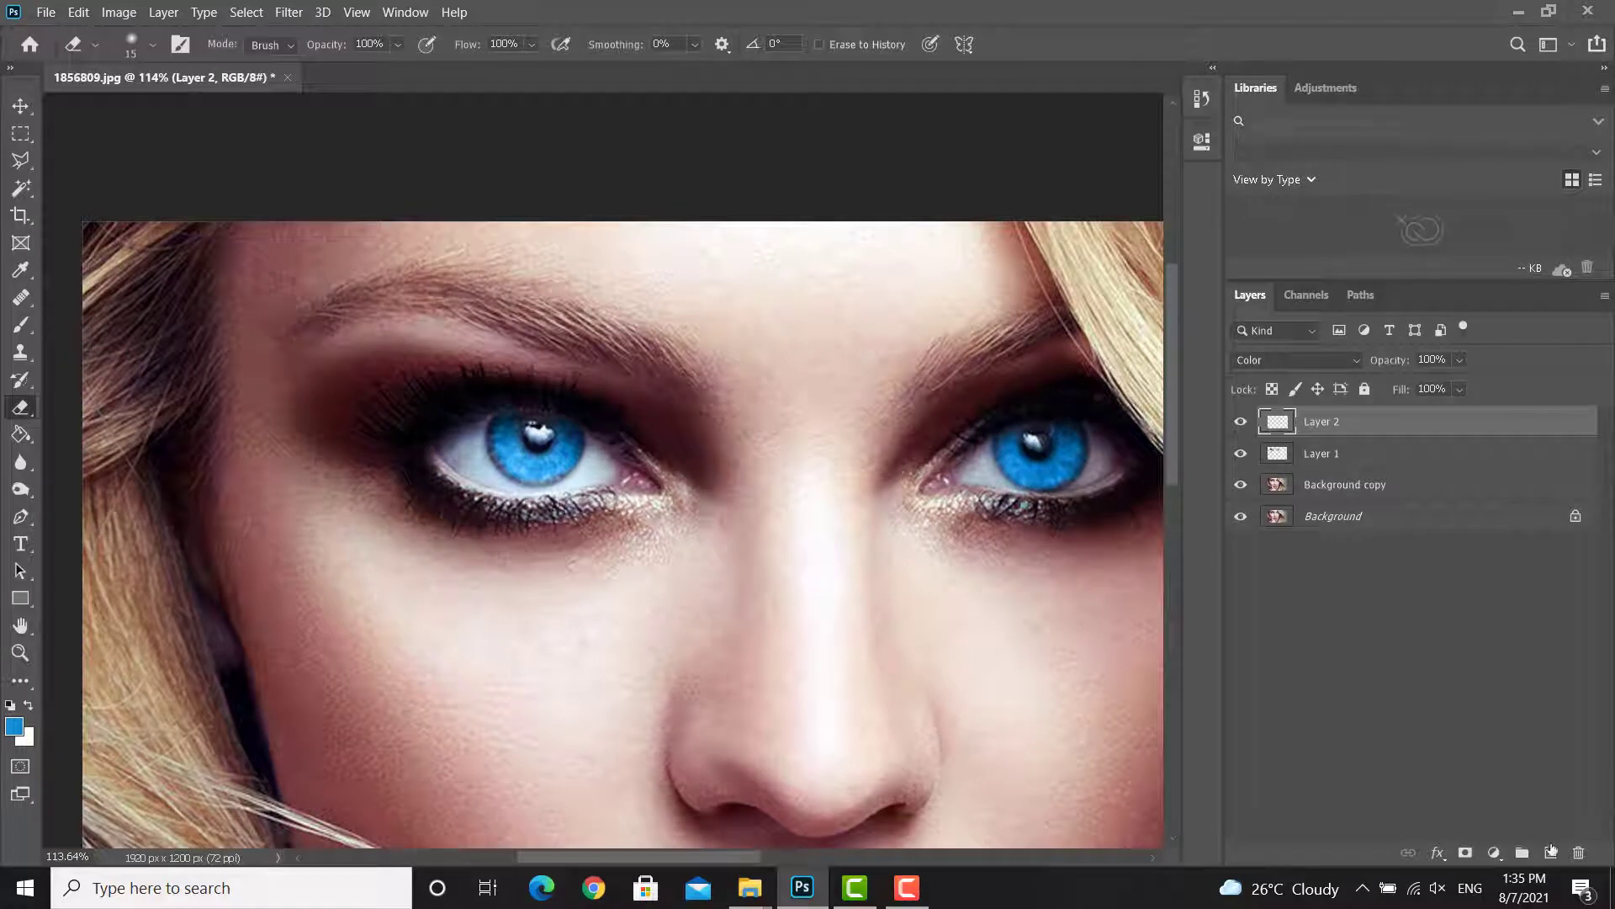
pyautogui.click(1551, 852)
pyautogui.click(21, 325)
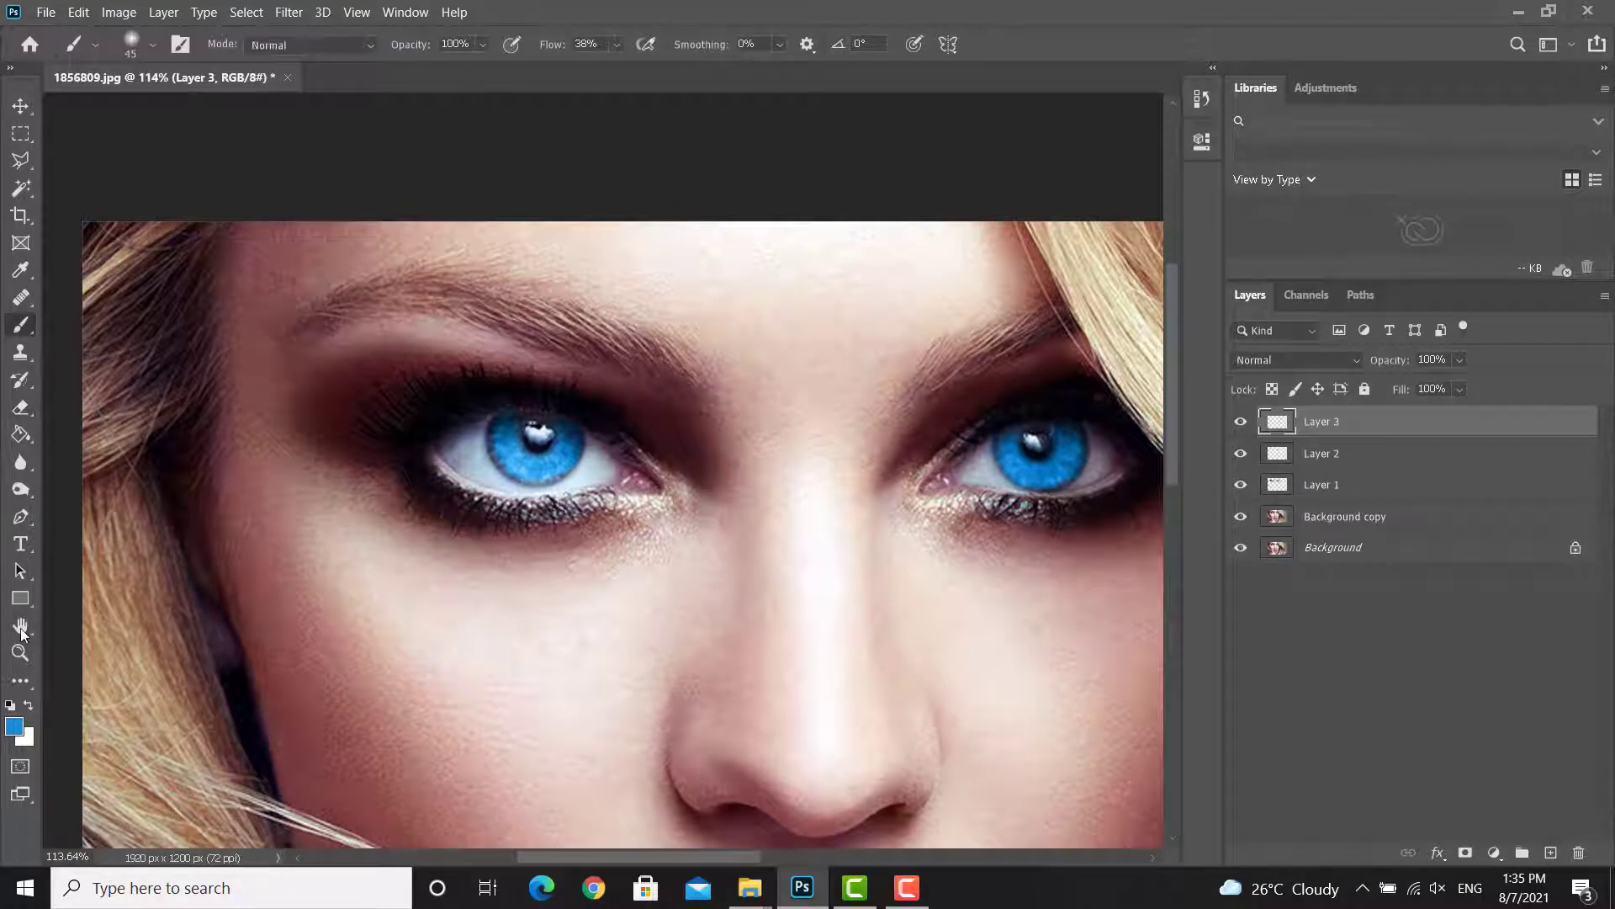
# Step: Set the foreground colour to dark brown #321d07
pyautogui.click(15, 729)
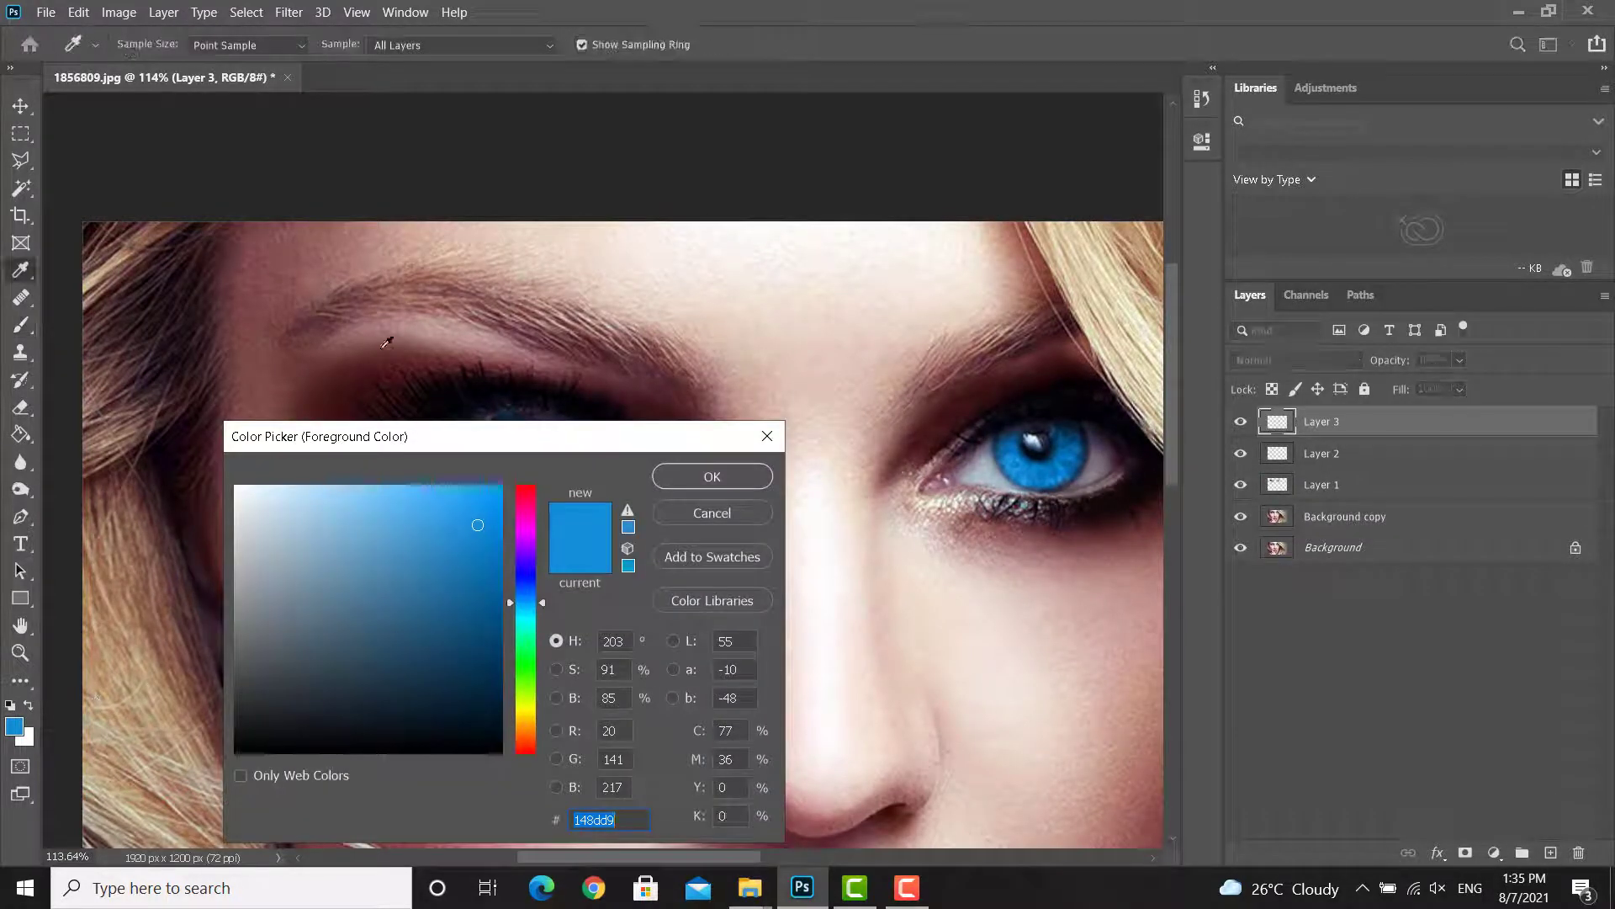
pyautogui.click(382, 360)
pyautogui.moveTo(436, 444); pyautogui.dragTo(622, 433)
pyautogui.moveTo(463, 669); pyautogui.dragTo(484, 666)
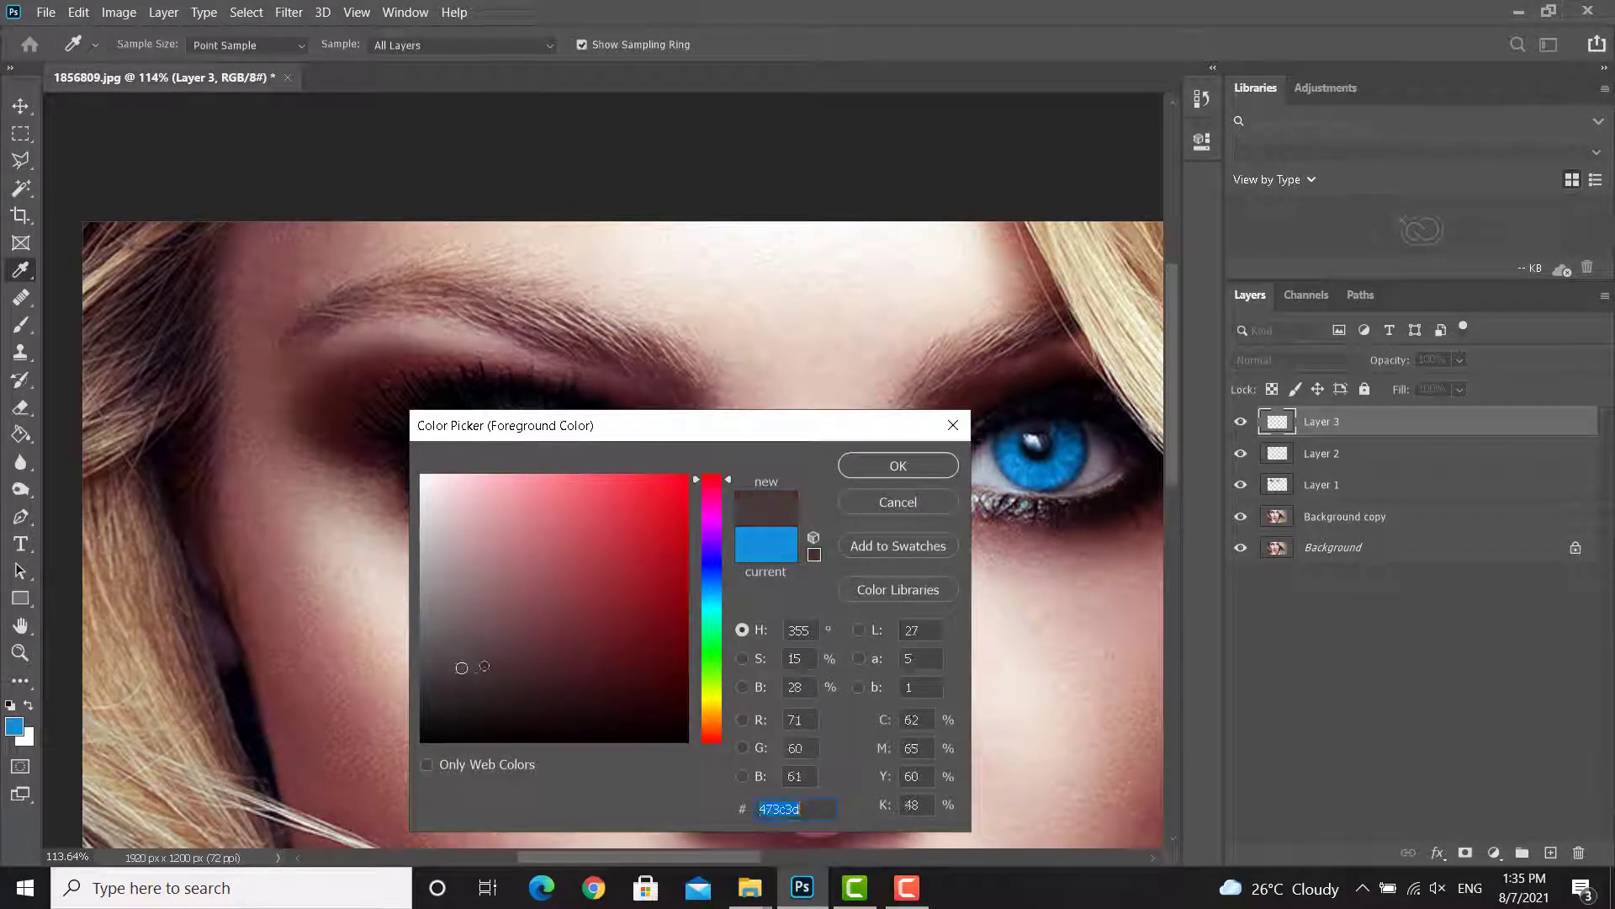
pyautogui.click(719, 725)
pyautogui.moveTo(714, 720); pyautogui.dragTo(715, 719)
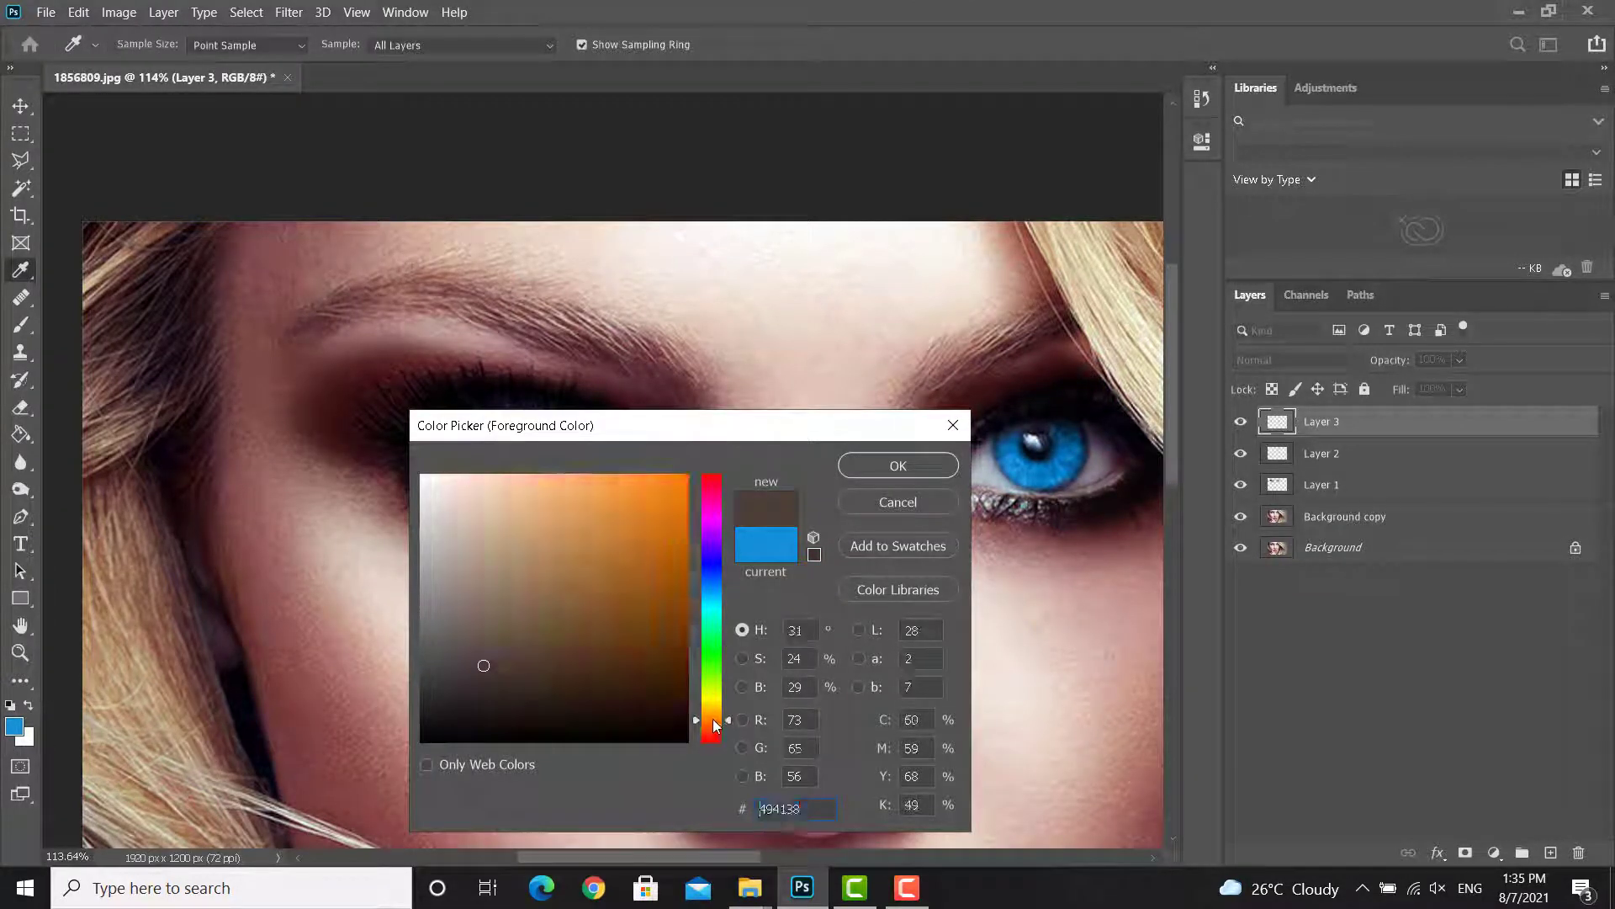
pyautogui.moveTo(518, 670); pyautogui.dragTo(559, 679)
pyautogui.click(559, 679)
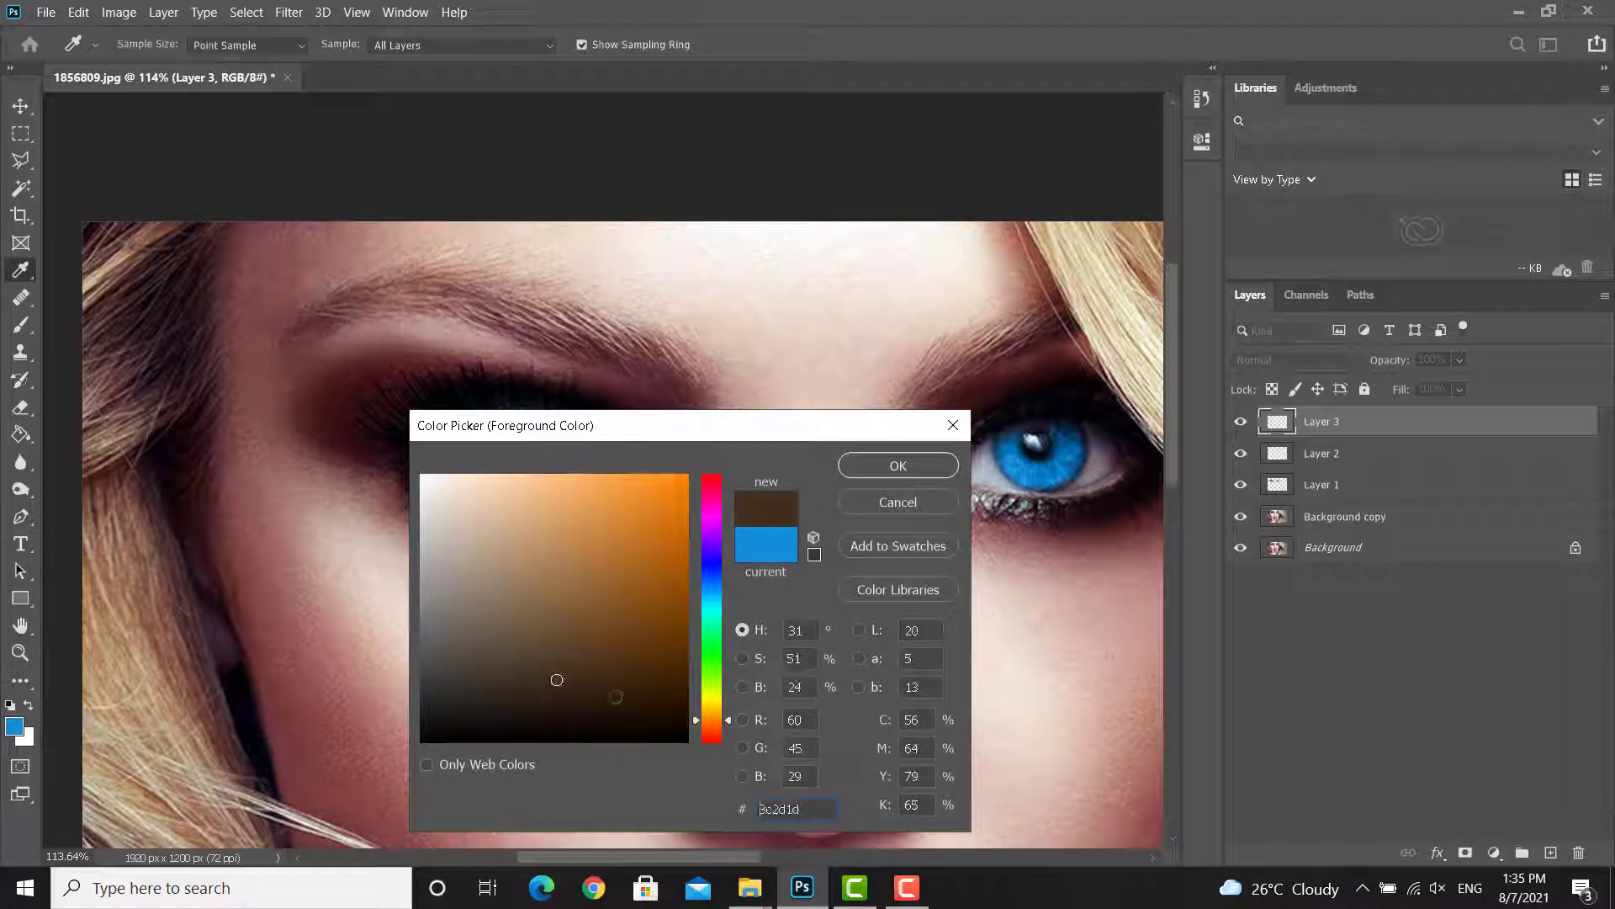
pyautogui.click(645, 684)
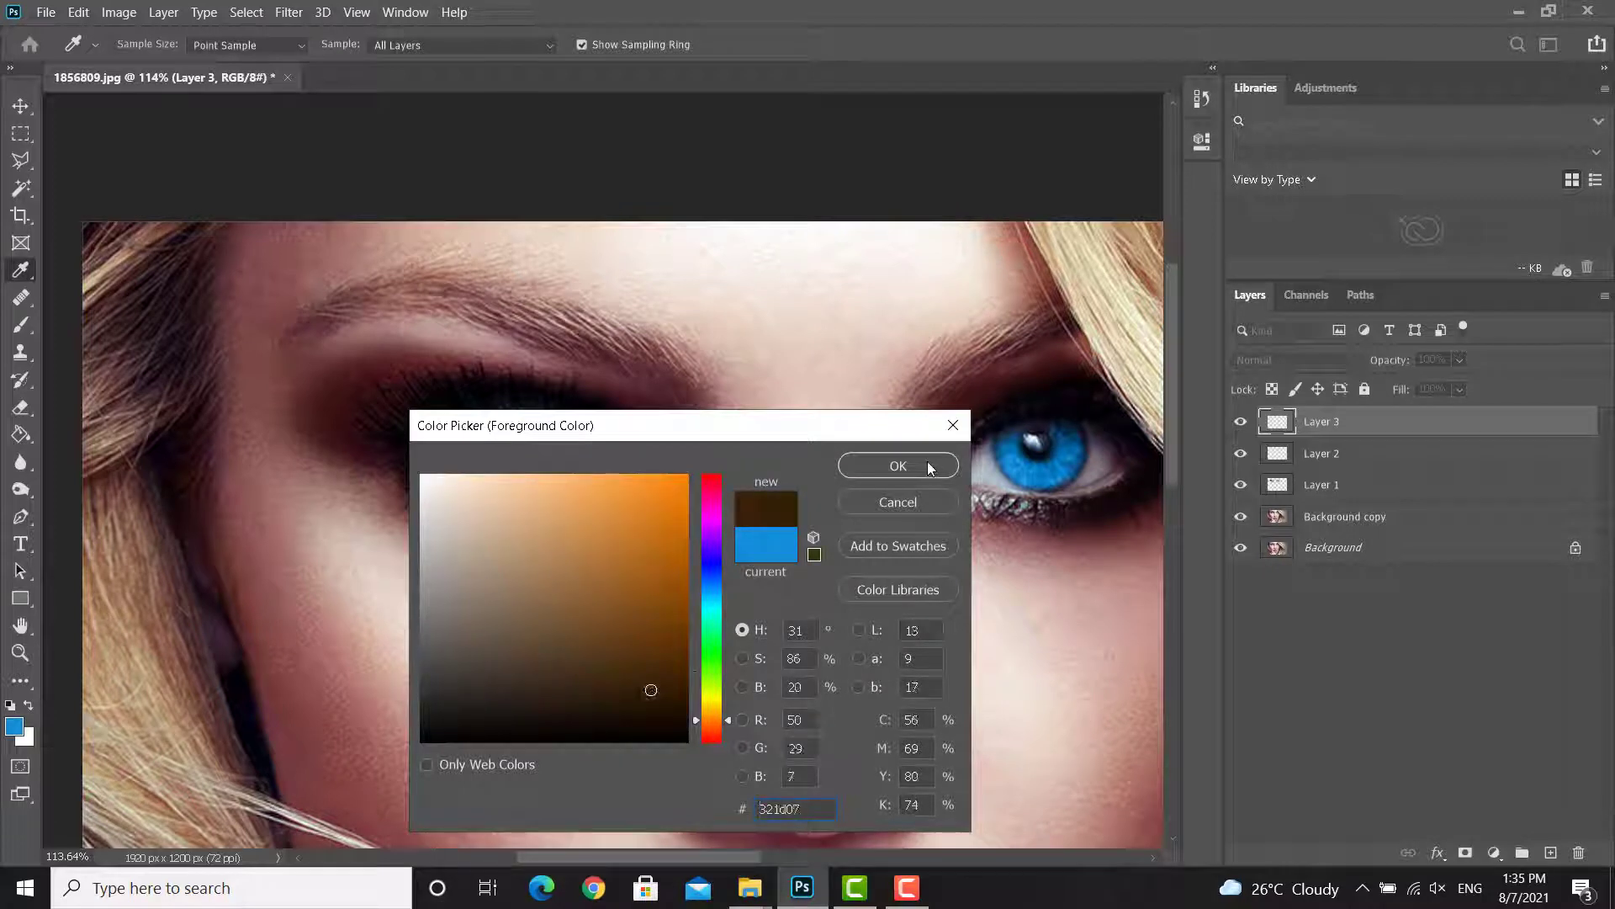
pyautogui.click(929, 467)
# Step: Enlarge the brush to 70 px and try a brown stroke over the left-hand eyebrow, undoing it
pyautogui.press(']')
pyautogui.press(']')
pyautogui.press(']')
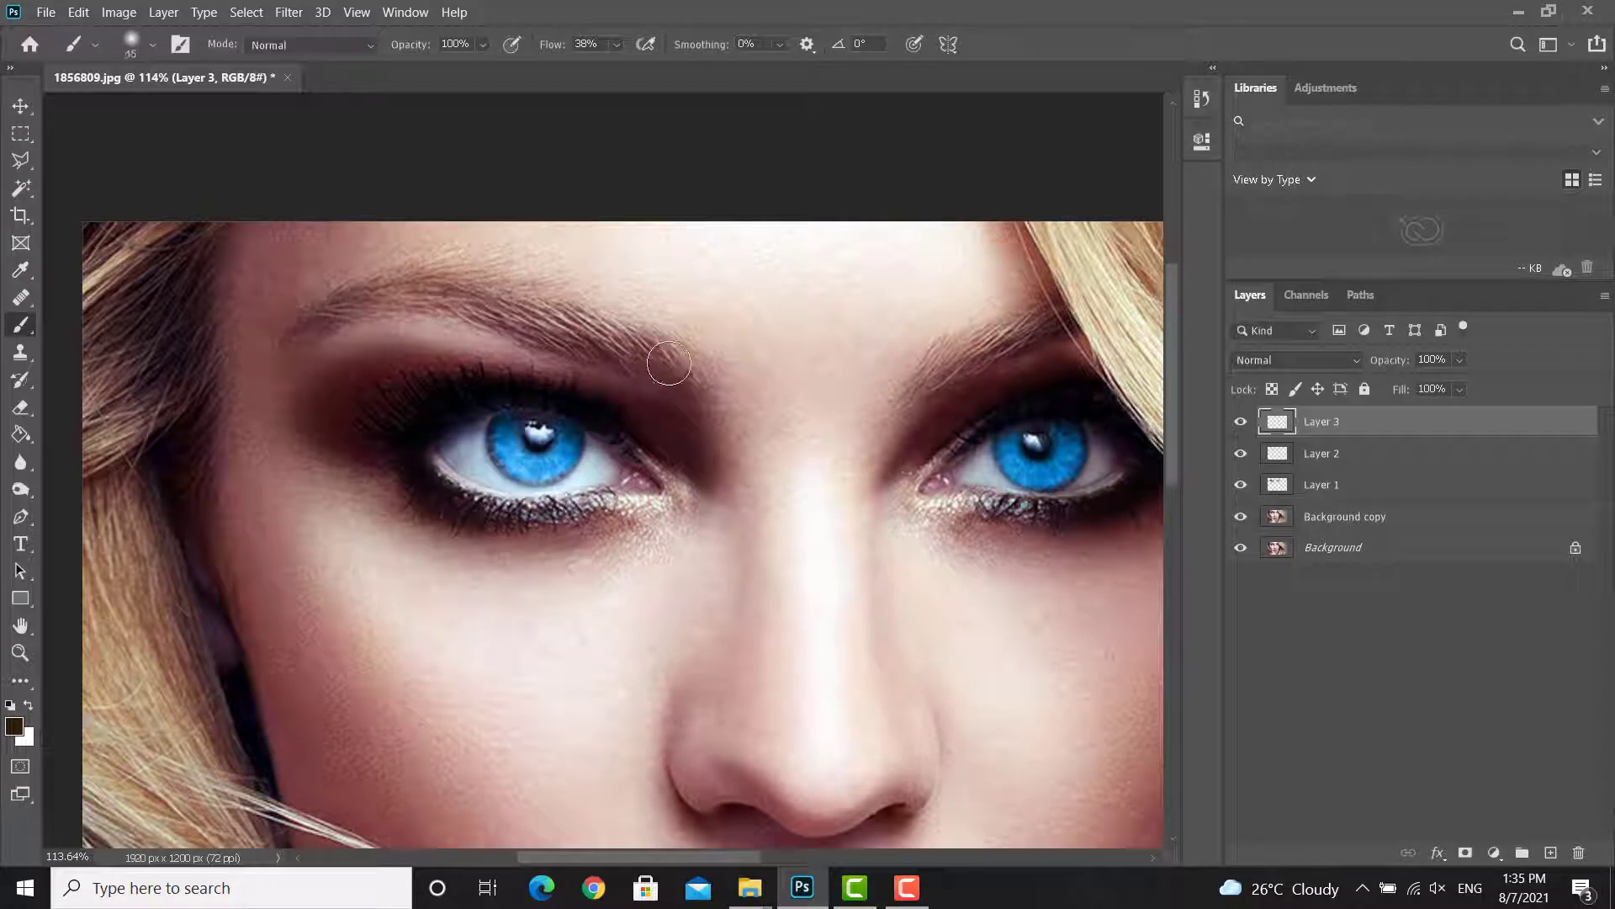
pyautogui.moveTo(678, 358); pyautogui.dragTo(533, 316)
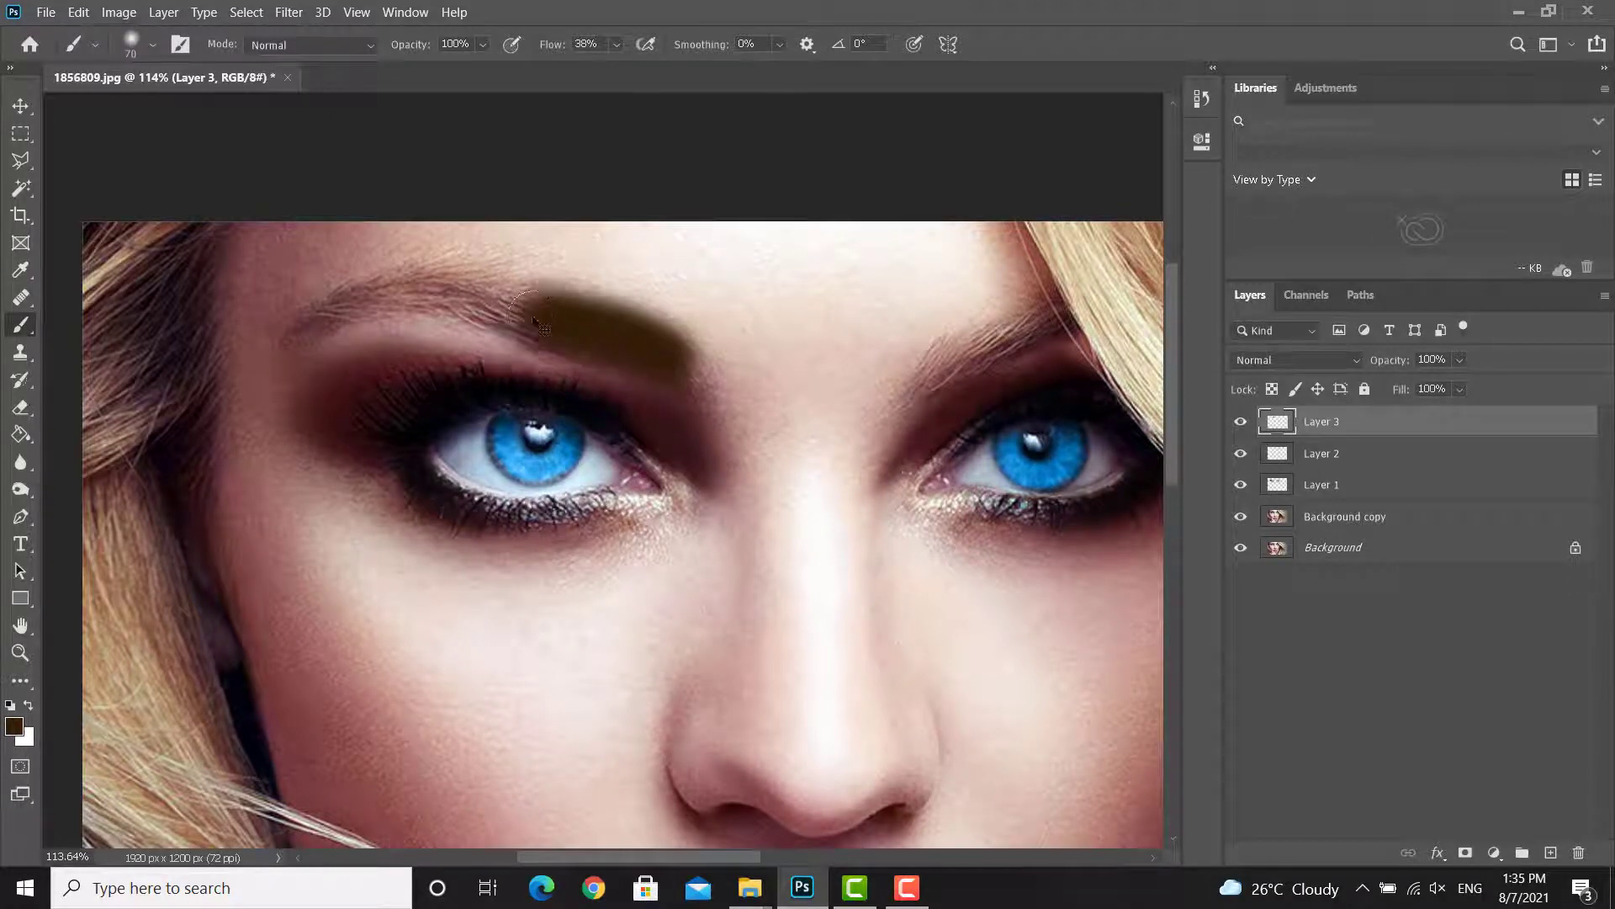
pyautogui.hotkey('ctrl', 'z')
# Step: Shift the foreground colour to a redder dark brown and paint over both eyebrows with the soft 70 px brush
pyautogui.click(14, 728)
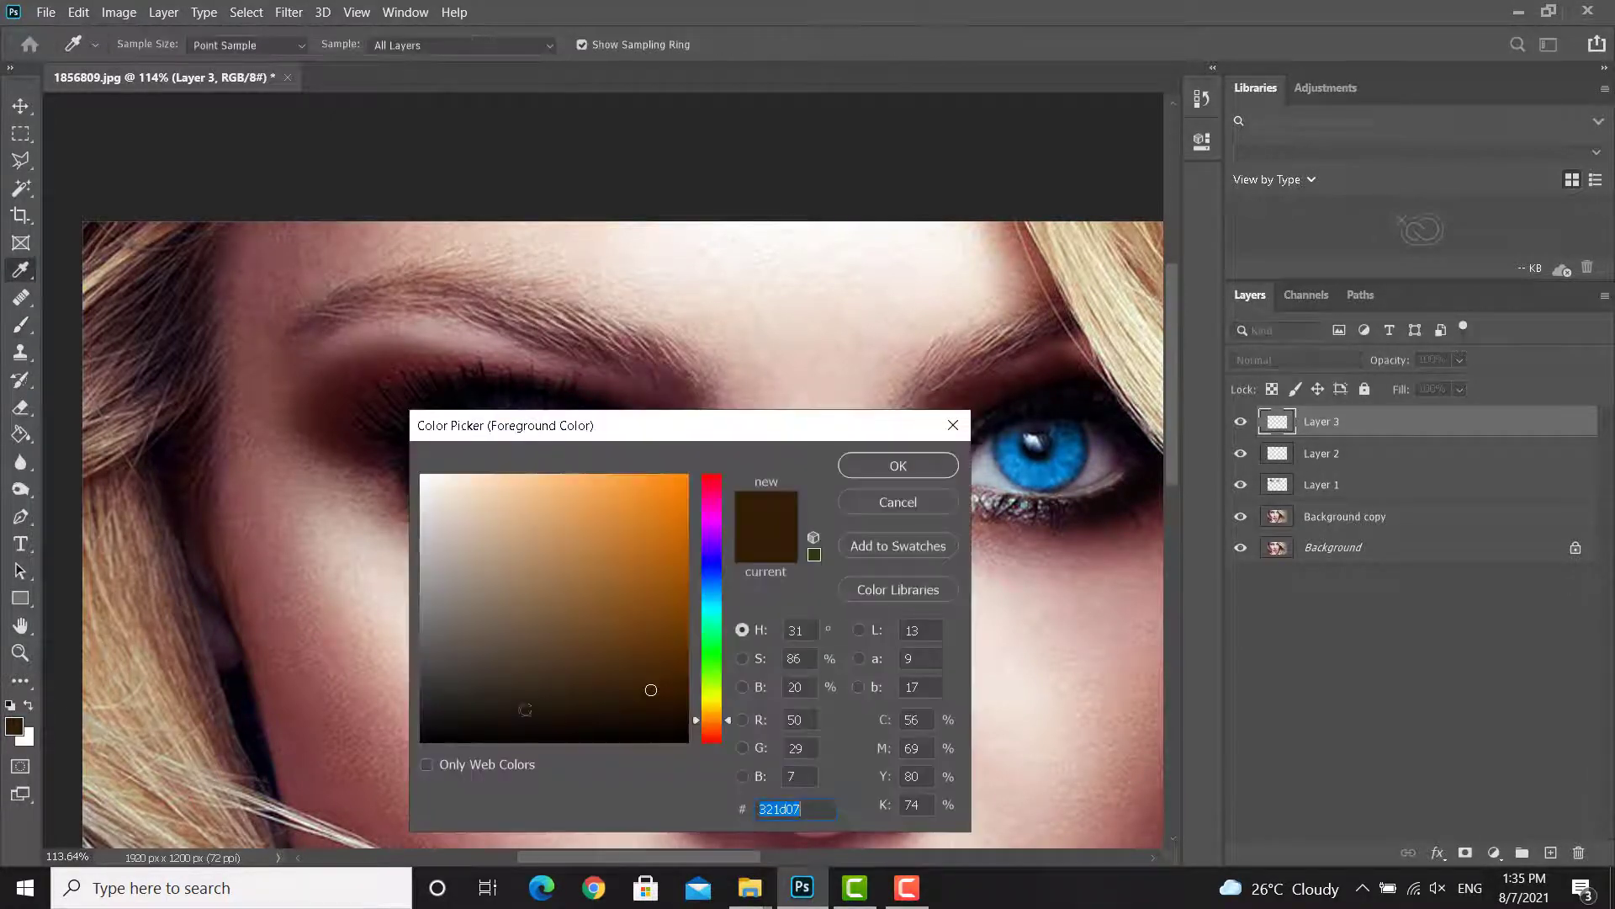
pyautogui.click(711, 726)
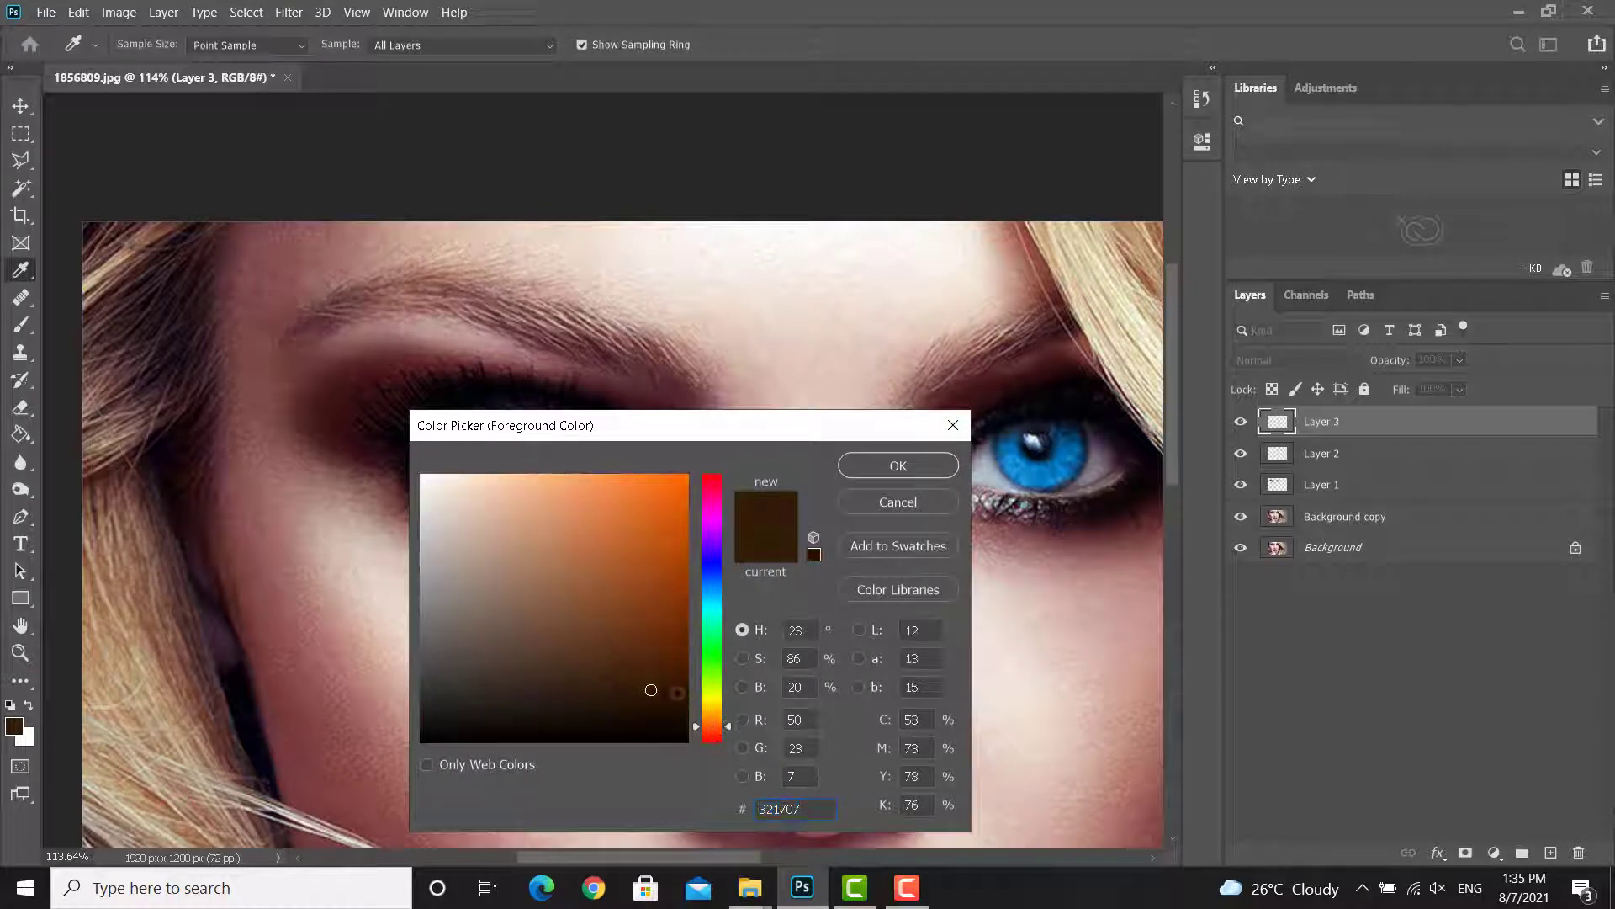
pyautogui.click(856, 468)
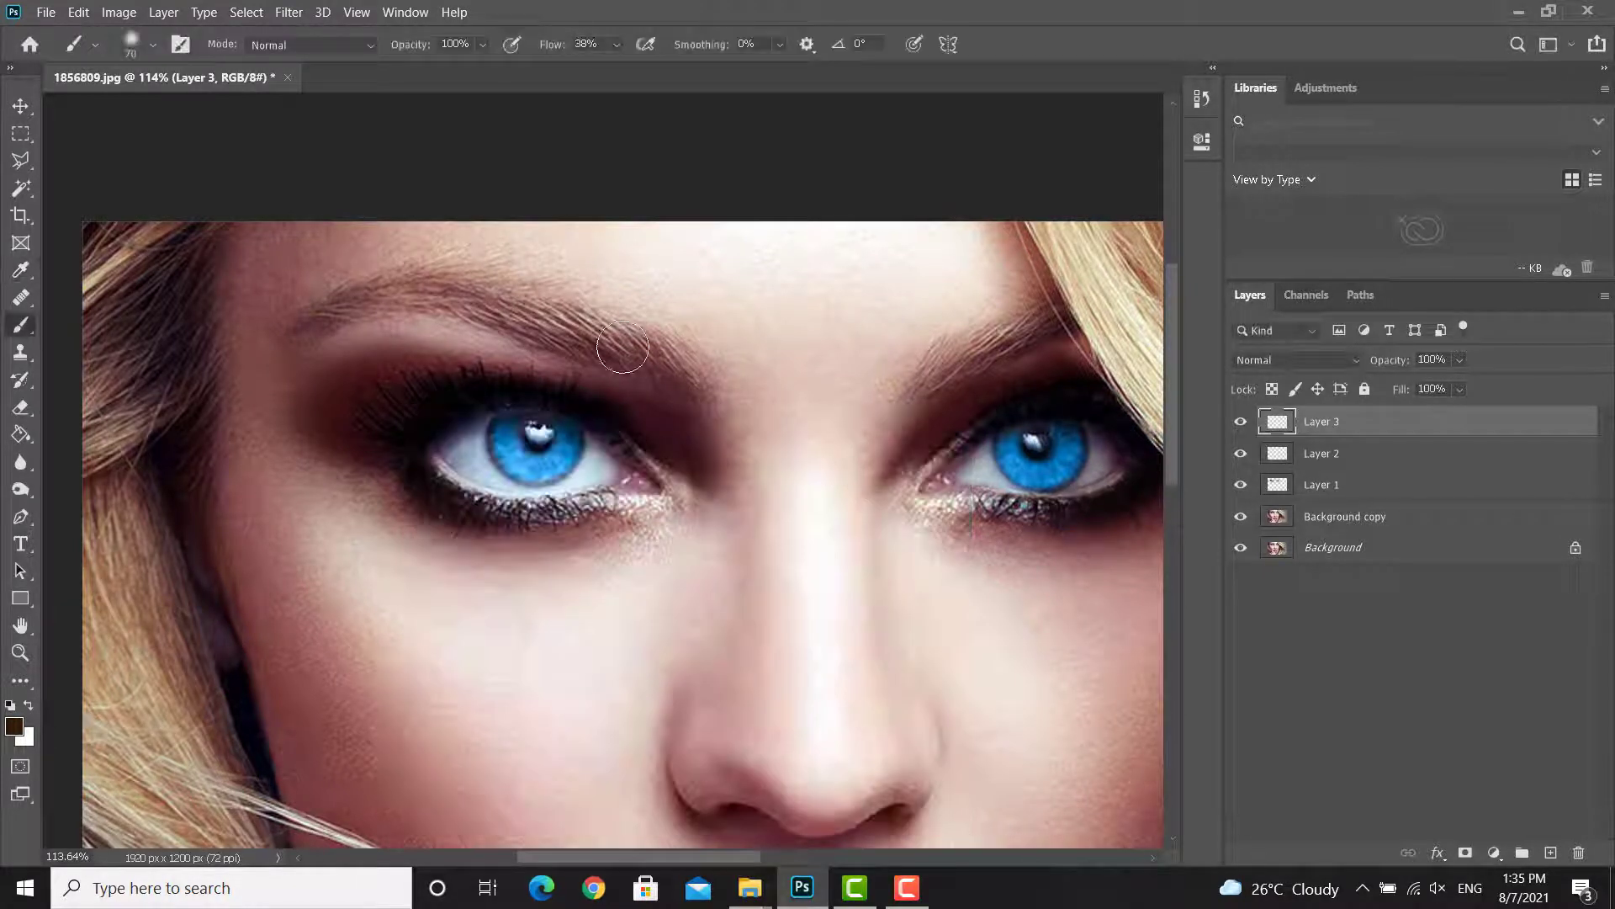
pyautogui.moveTo(690, 353)
pyautogui.mouseDown()
pyautogui.moveTo(486, 296)
pyautogui.moveTo(335, 289)
pyautogui.moveTo(277, 323)
pyautogui.mouseUp()
pyautogui.moveTo(929, 363); pyautogui.dragTo(1069, 317)
# Step: Set the eyebrow layer's blend mode to Multiply and its opacity to 47%
pyautogui.click(1268, 359)
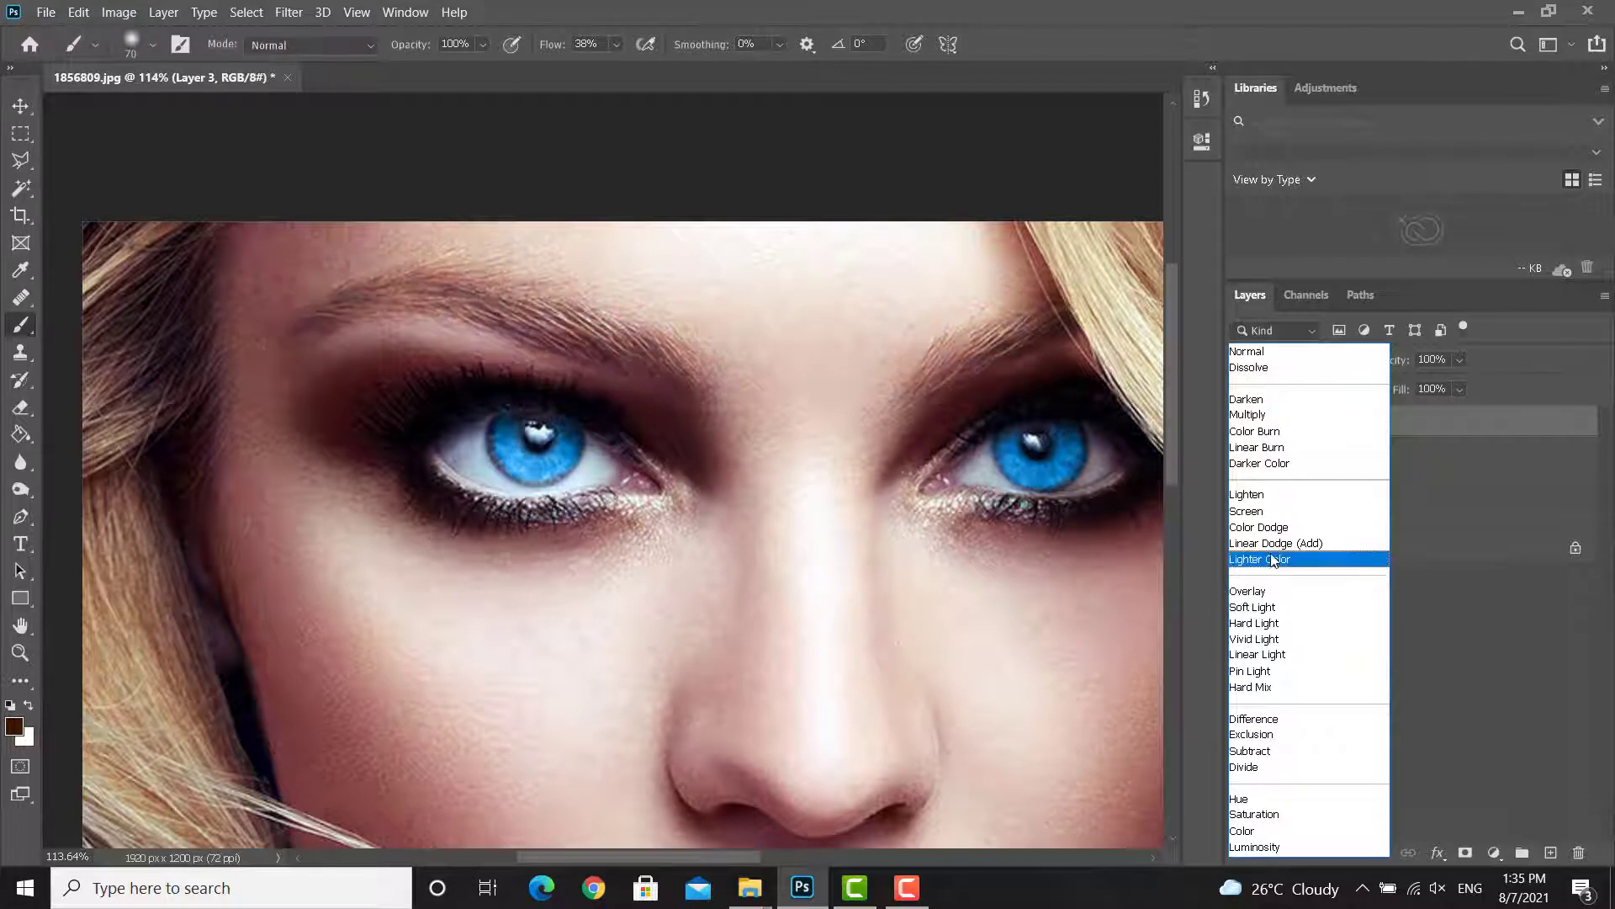
pyautogui.click(1284, 417)
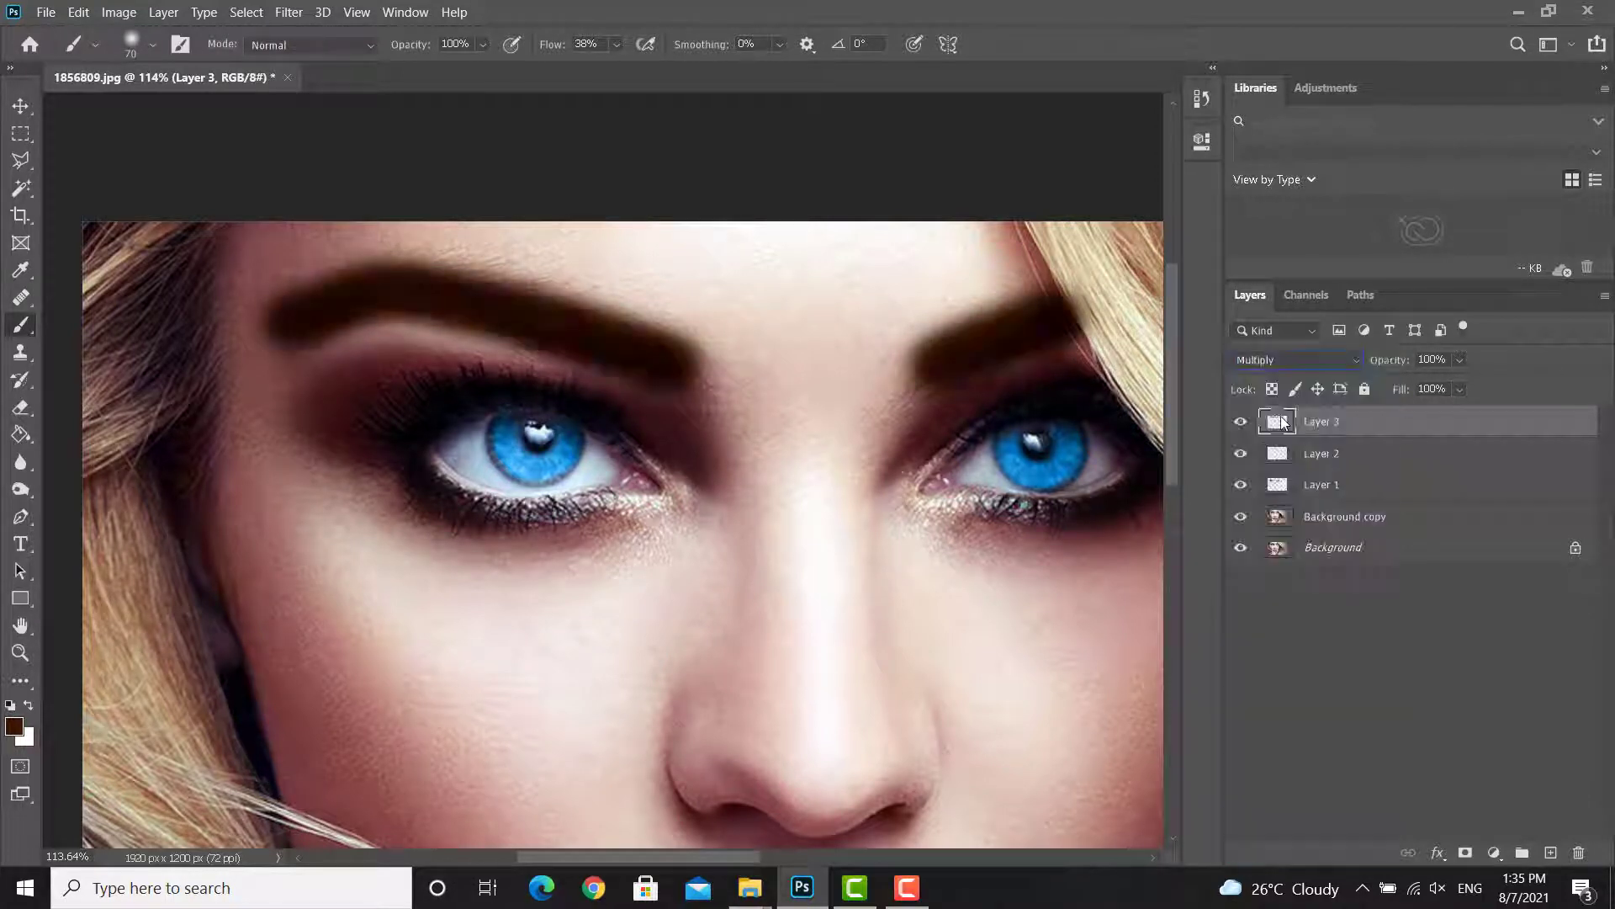
pyautogui.click(1460, 360)
pyautogui.moveTo(1406, 384); pyautogui.dragTo(1422, 385)
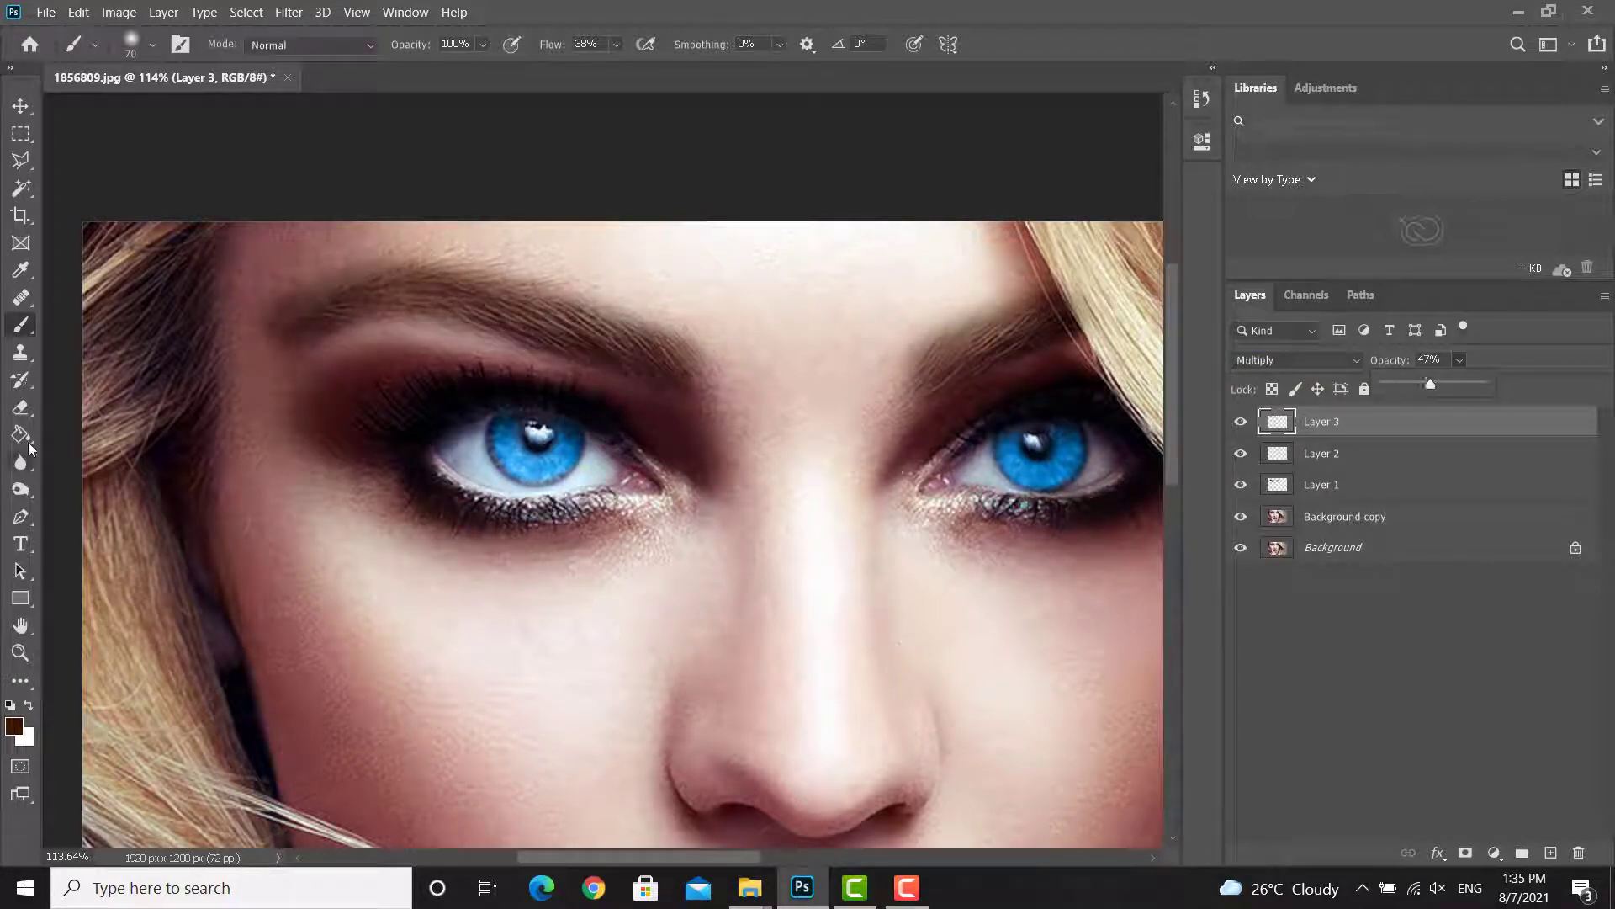
# Step: Erase the brown spill around the edges of both eyebrows with a soft 45 px Eraser
pyautogui.click(21, 407)
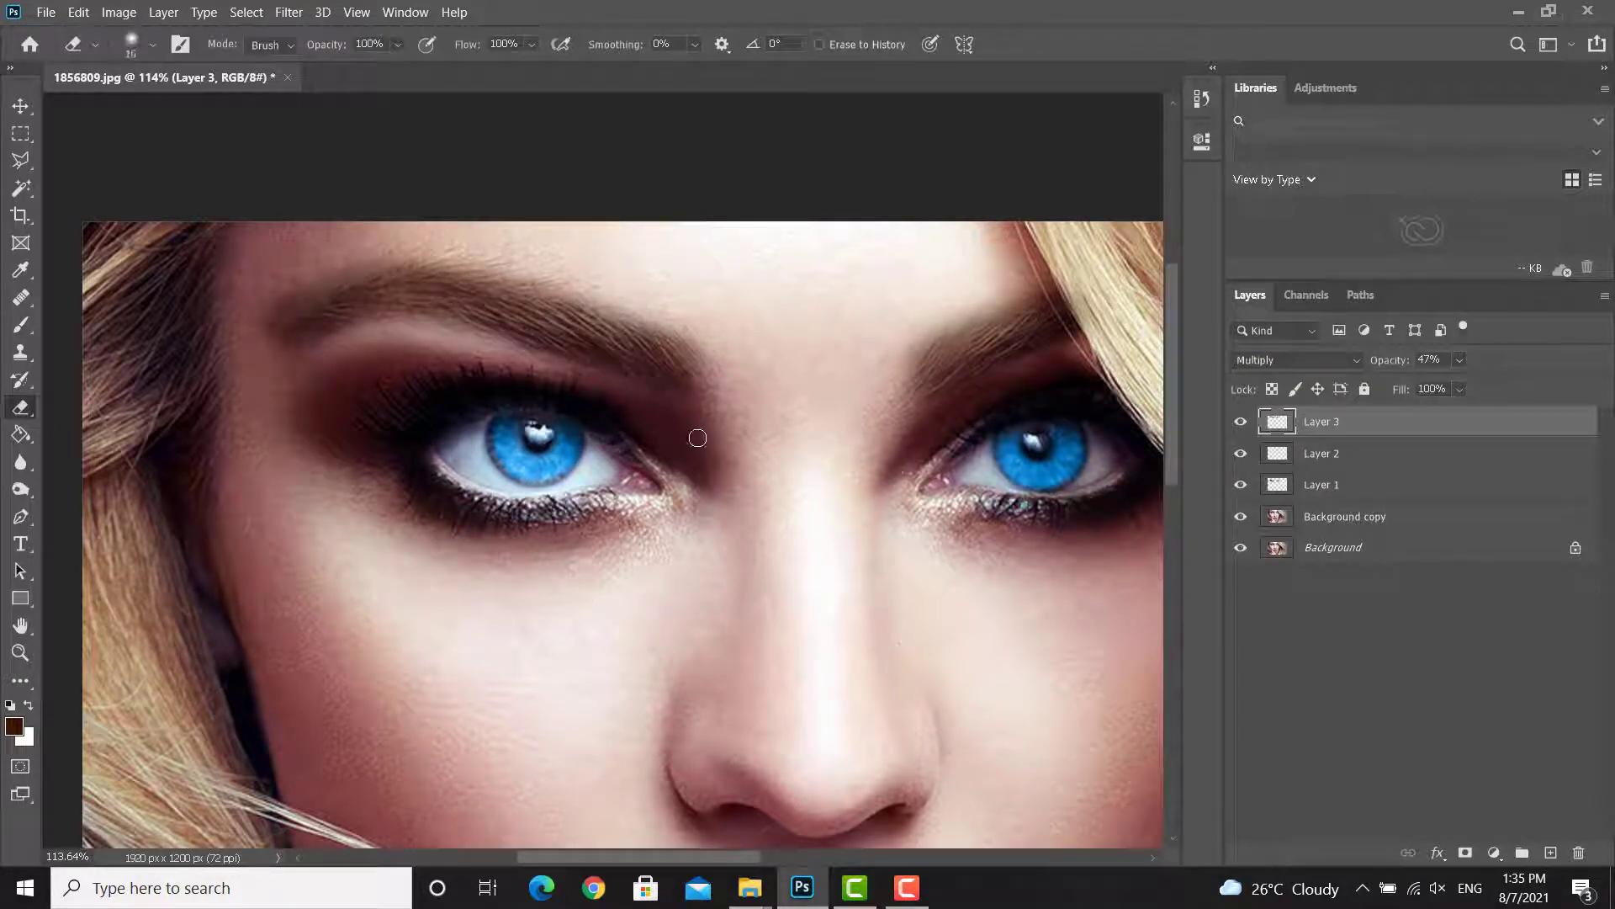
pyautogui.click(714, 365)
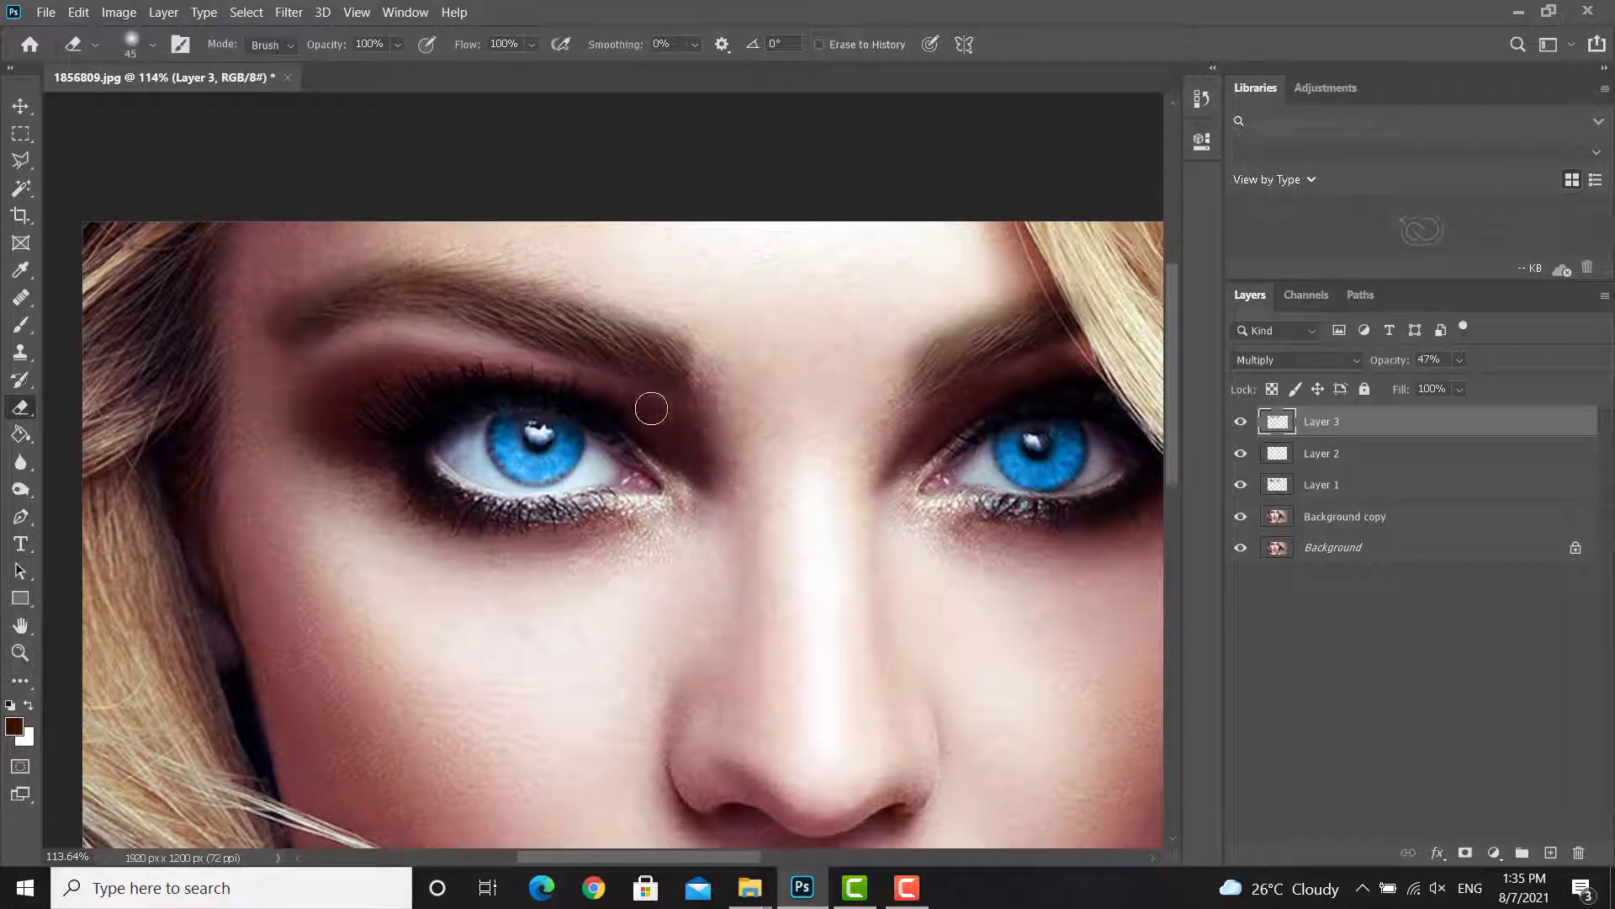
pyautogui.moveTo(522, 360)
pyautogui.mouseDown()
pyautogui.moveTo(414, 332)
pyautogui.moveTo(352, 336)
pyautogui.moveTo(167, 401)
pyautogui.mouseUp()
pyautogui.moveTo(727, 308)
pyautogui.mouseDown()
pyautogui.moveTo(445, 240)
pyautogui.moveTo(459, 252)
pyautogui.moveTo(403, 246)
pyautogui.moveTo(279, 274)
pyautogui.moveTo(310, 262)
pyautogui.moveTo(217, 311)
pyautogui.moveTo(279, 291)
pyautogui.mouseUp()
pyautogui.moveTo(695, 334)
pyautogui.mouseDown()
pyautogui.moveTo(859, 343)
pyautogui.moveTo(1091, 249)
pyautogui.moveTo(1102, 350)
pyautogui.mouseUp()
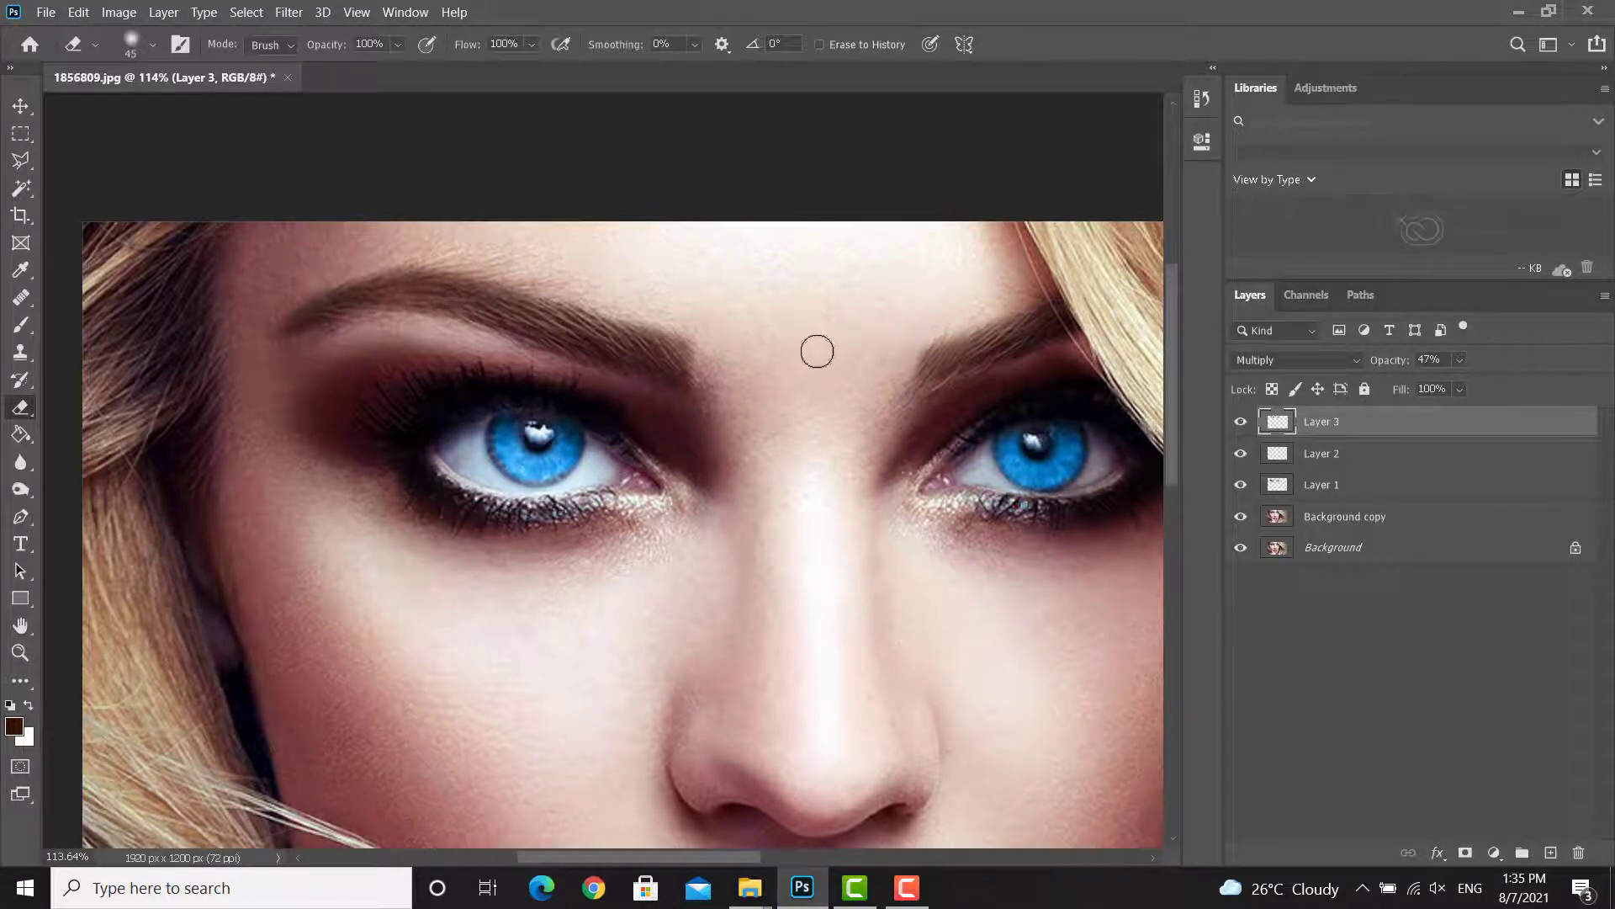
# Step: Add another empty layer on top and set the foreground colour to black #000000 for the Brush
pyautogui.scroll(-3, 766, 367)
pyautogui.scroll(-1, 765, 367)
pyautogui.scroll(4, 180, 245)
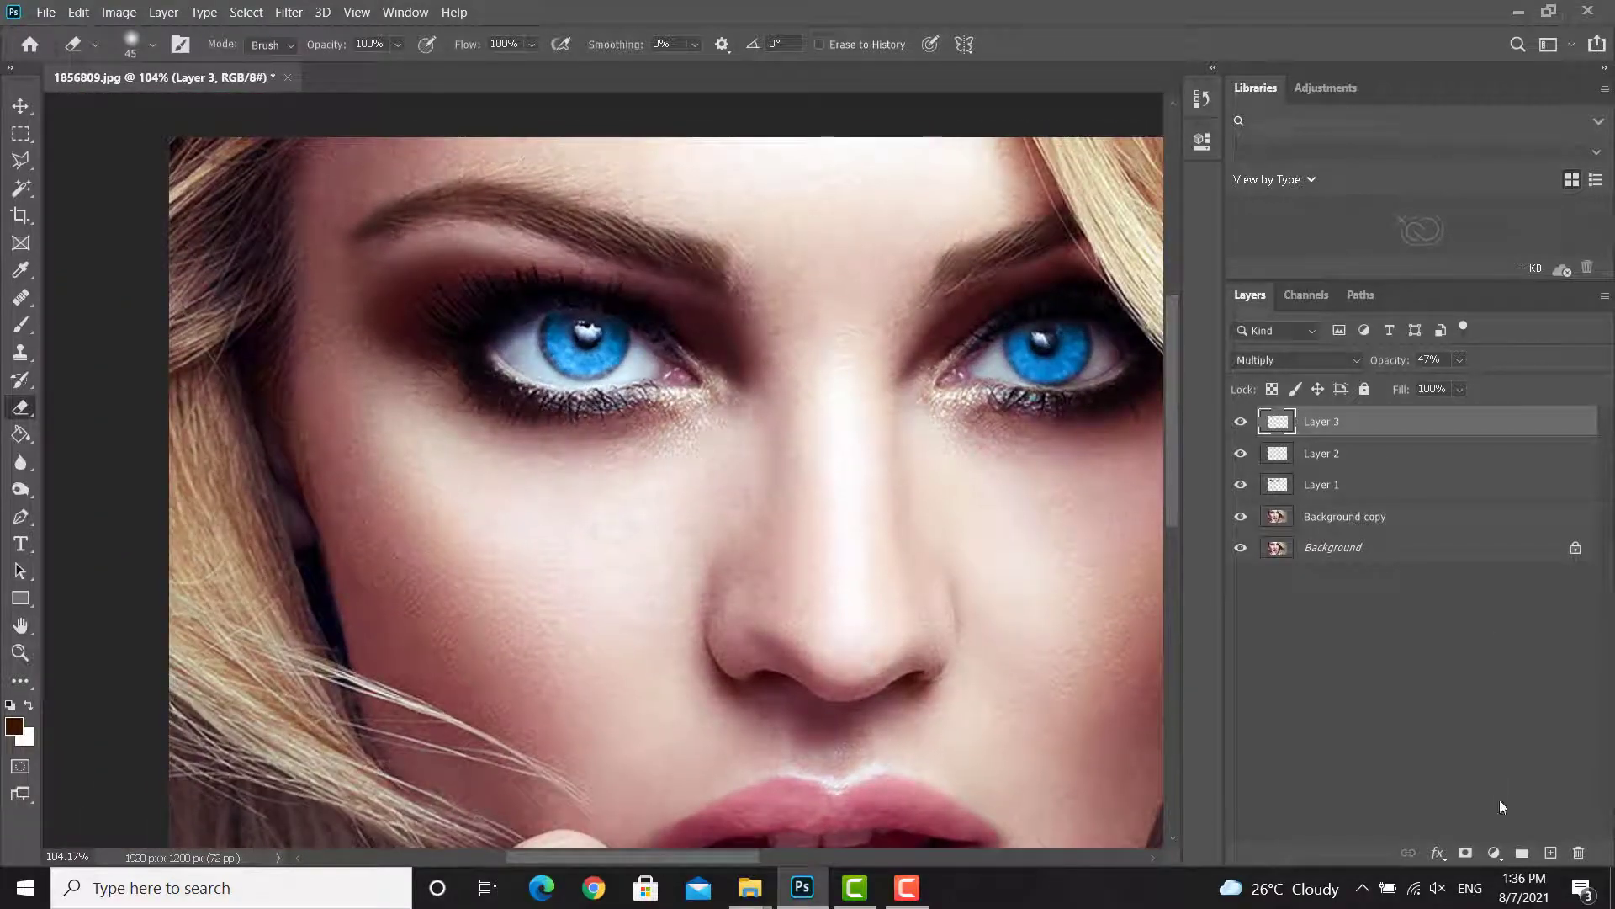
pyautogui.click(1553, 852)
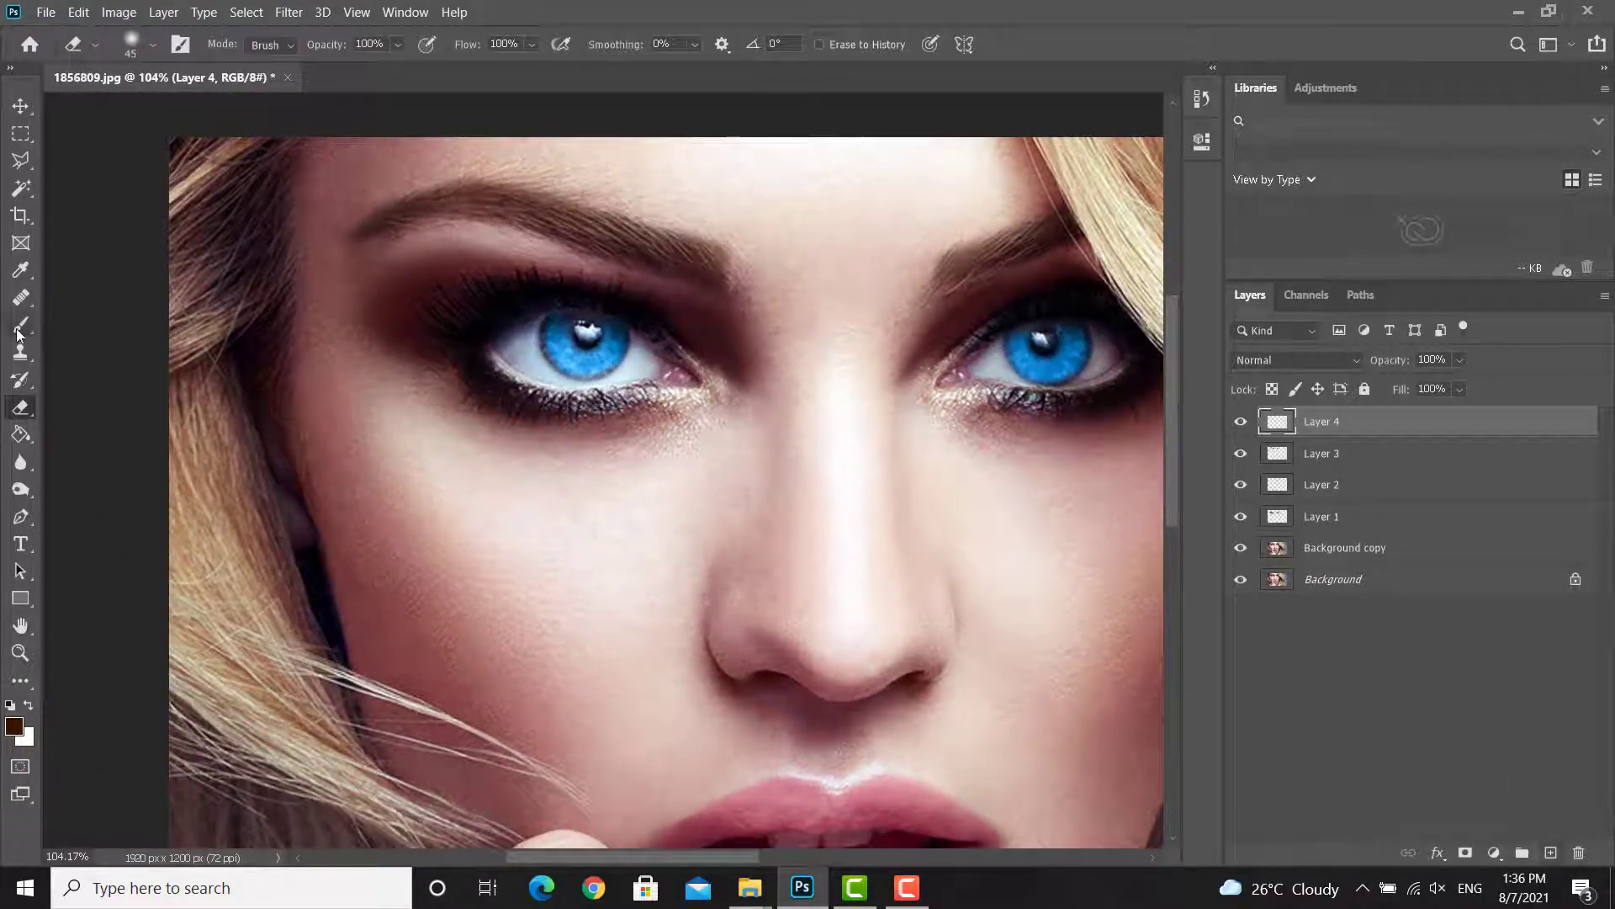
pyautogui.click(14, 725)
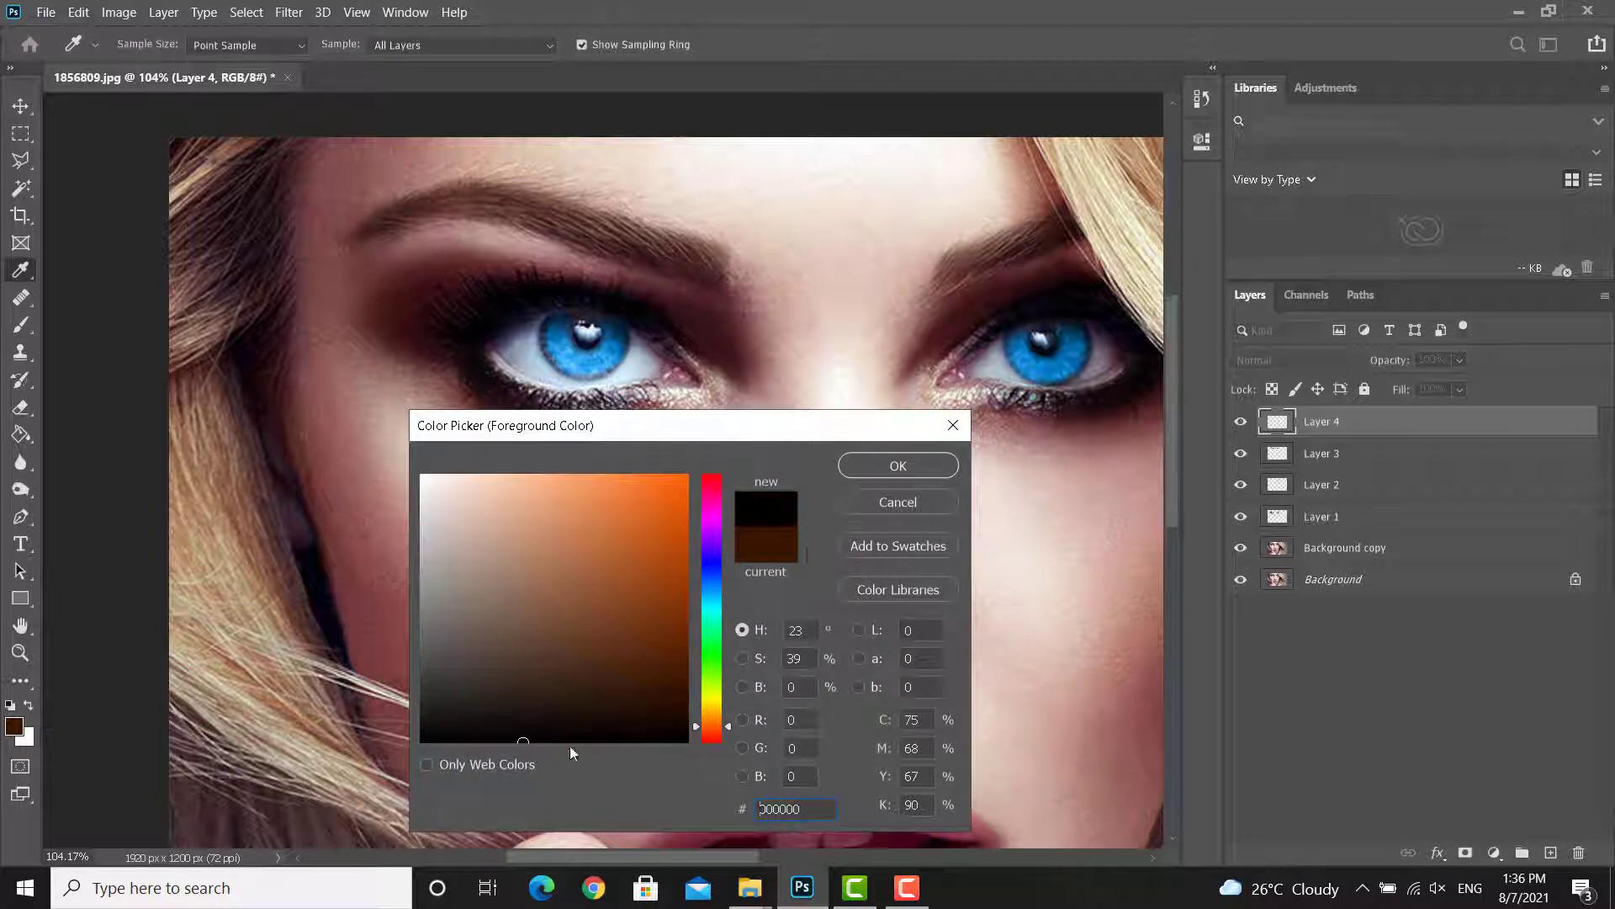
pyautogui.click(906, 466)
pyautogui.press('b')
# Step: Choose the open7-right eyelash brush at 494 px from the brush presets
pyautogui.rightClick(706, 416)
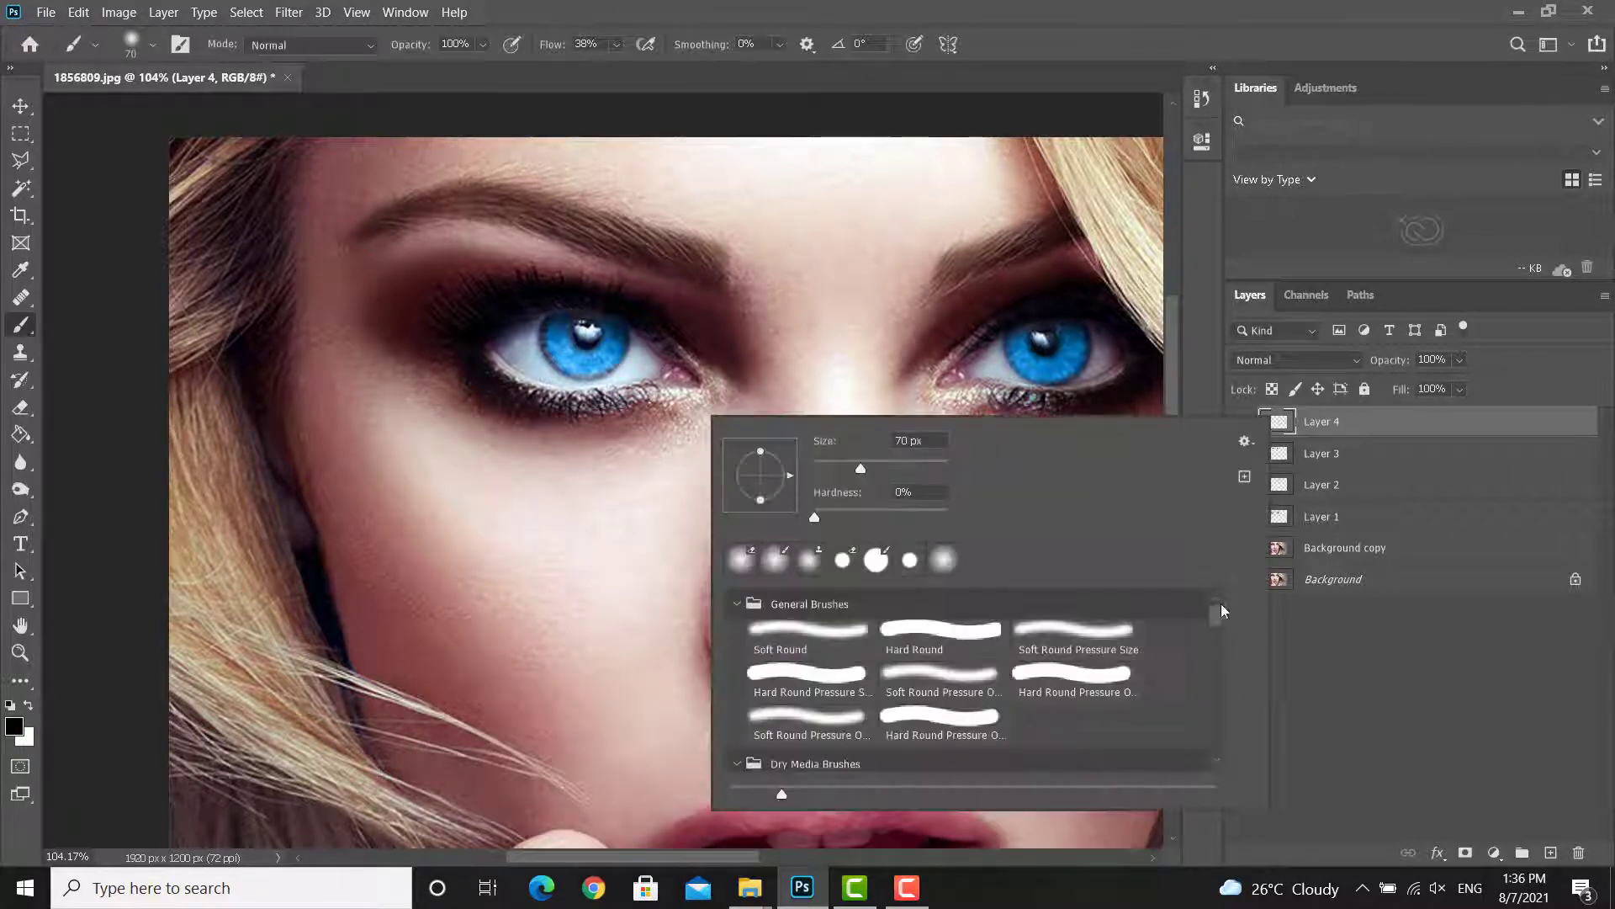
pyautogui.moveTo(1223, 610); pyautogui.dragTo(1229, 758)
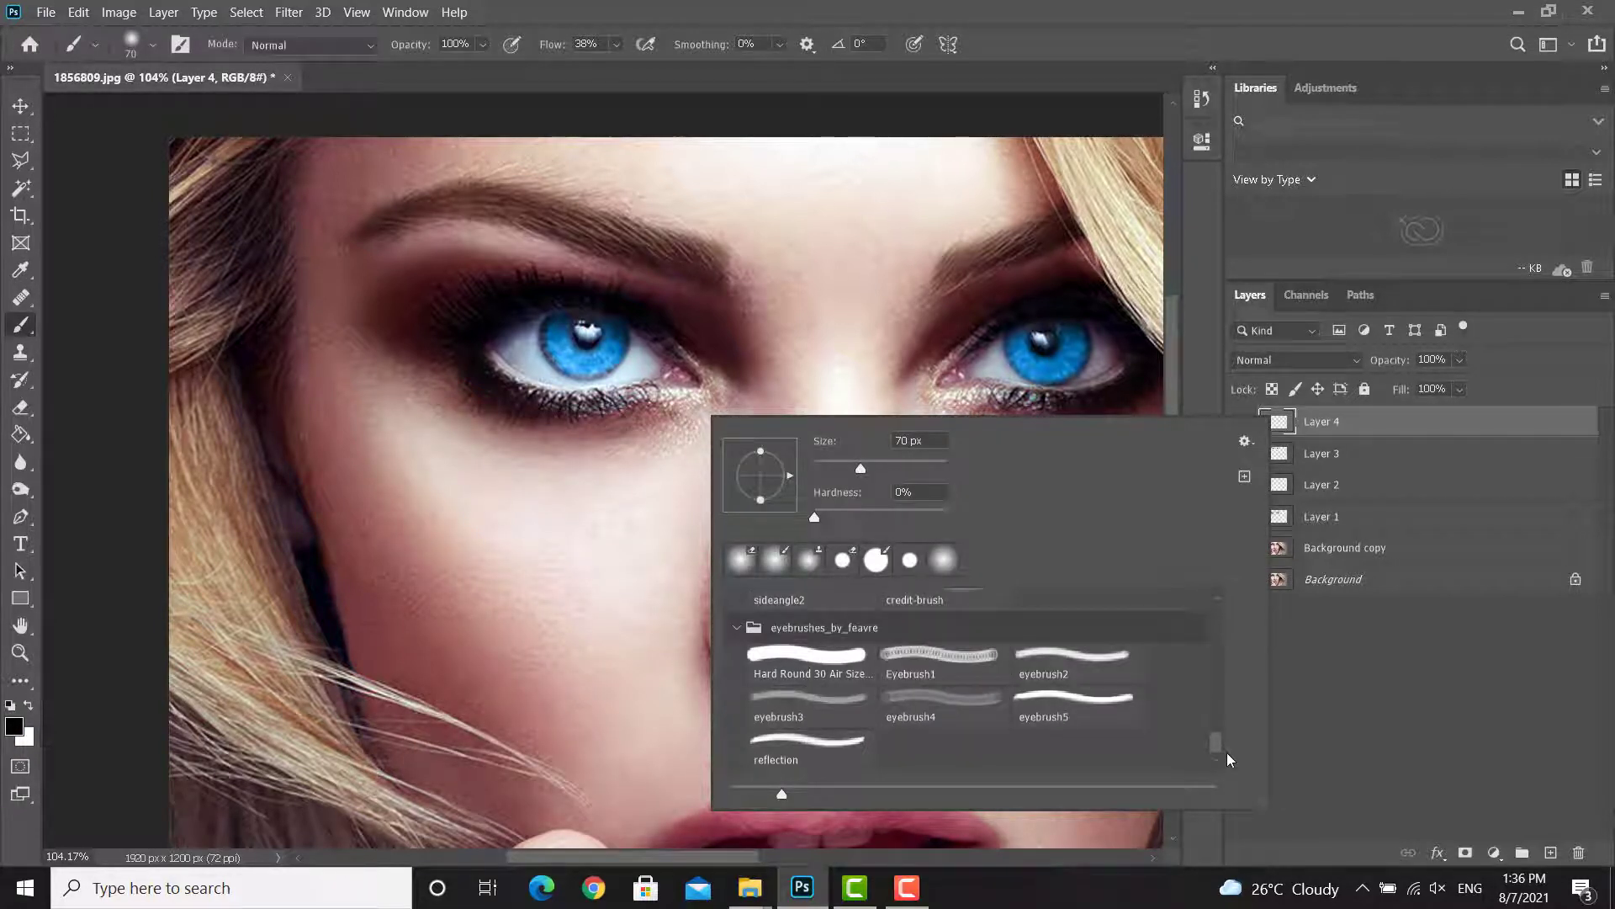
pyautogui.click(1082, 661)
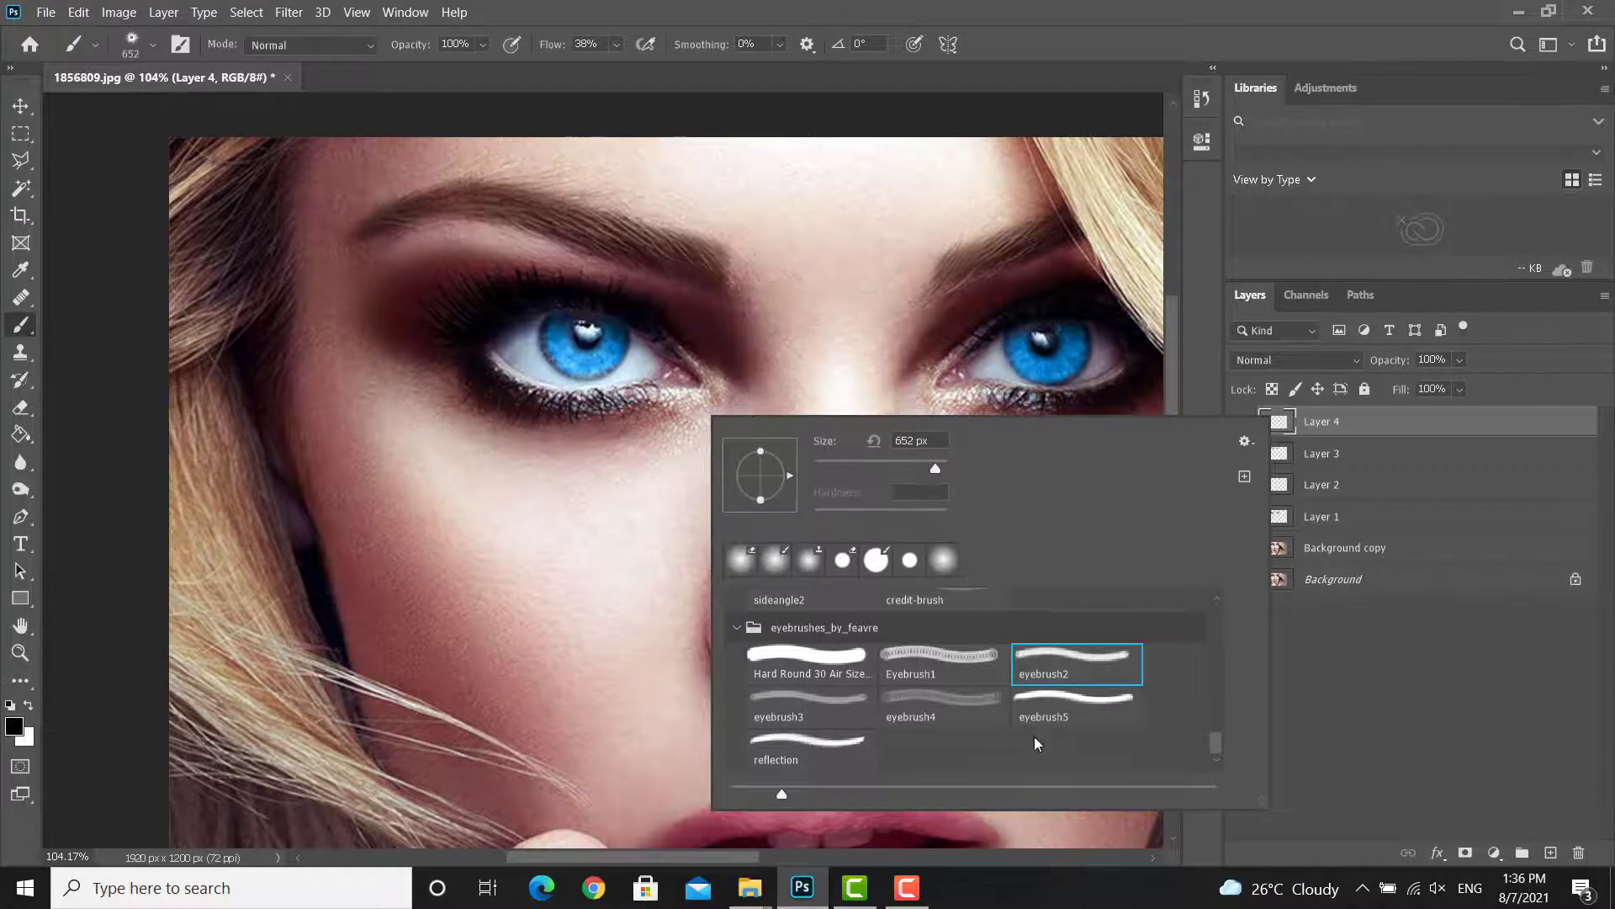
pyautogui.scroll(2, 1031, 714)
pyautogui.scroll(2, 1031, 714)
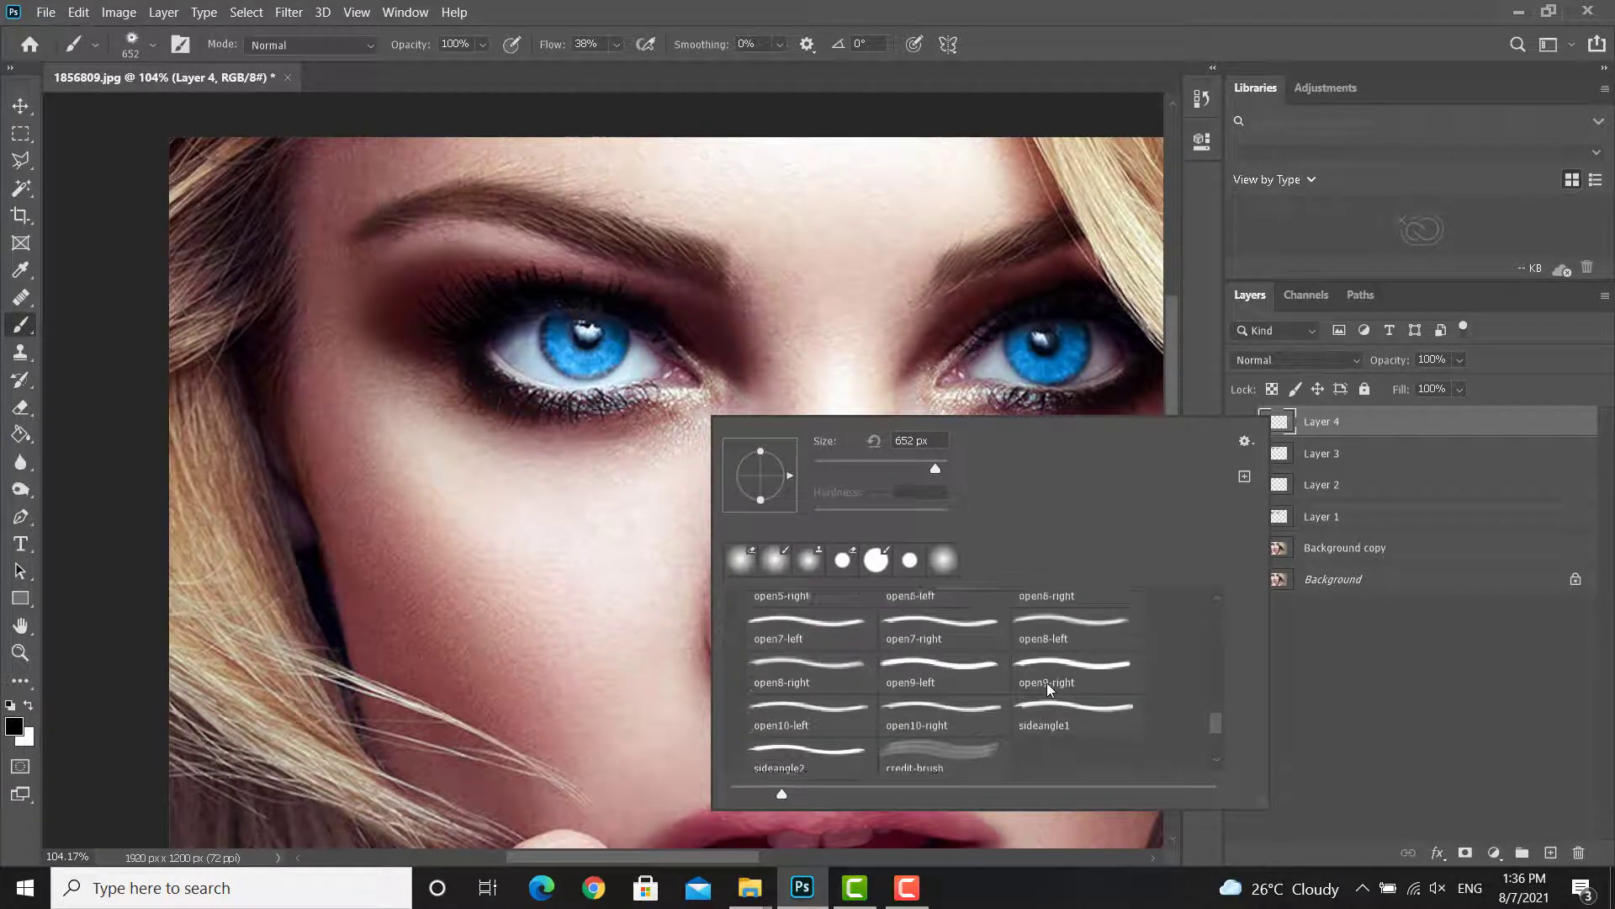
pyautogui.click(1056, 639)
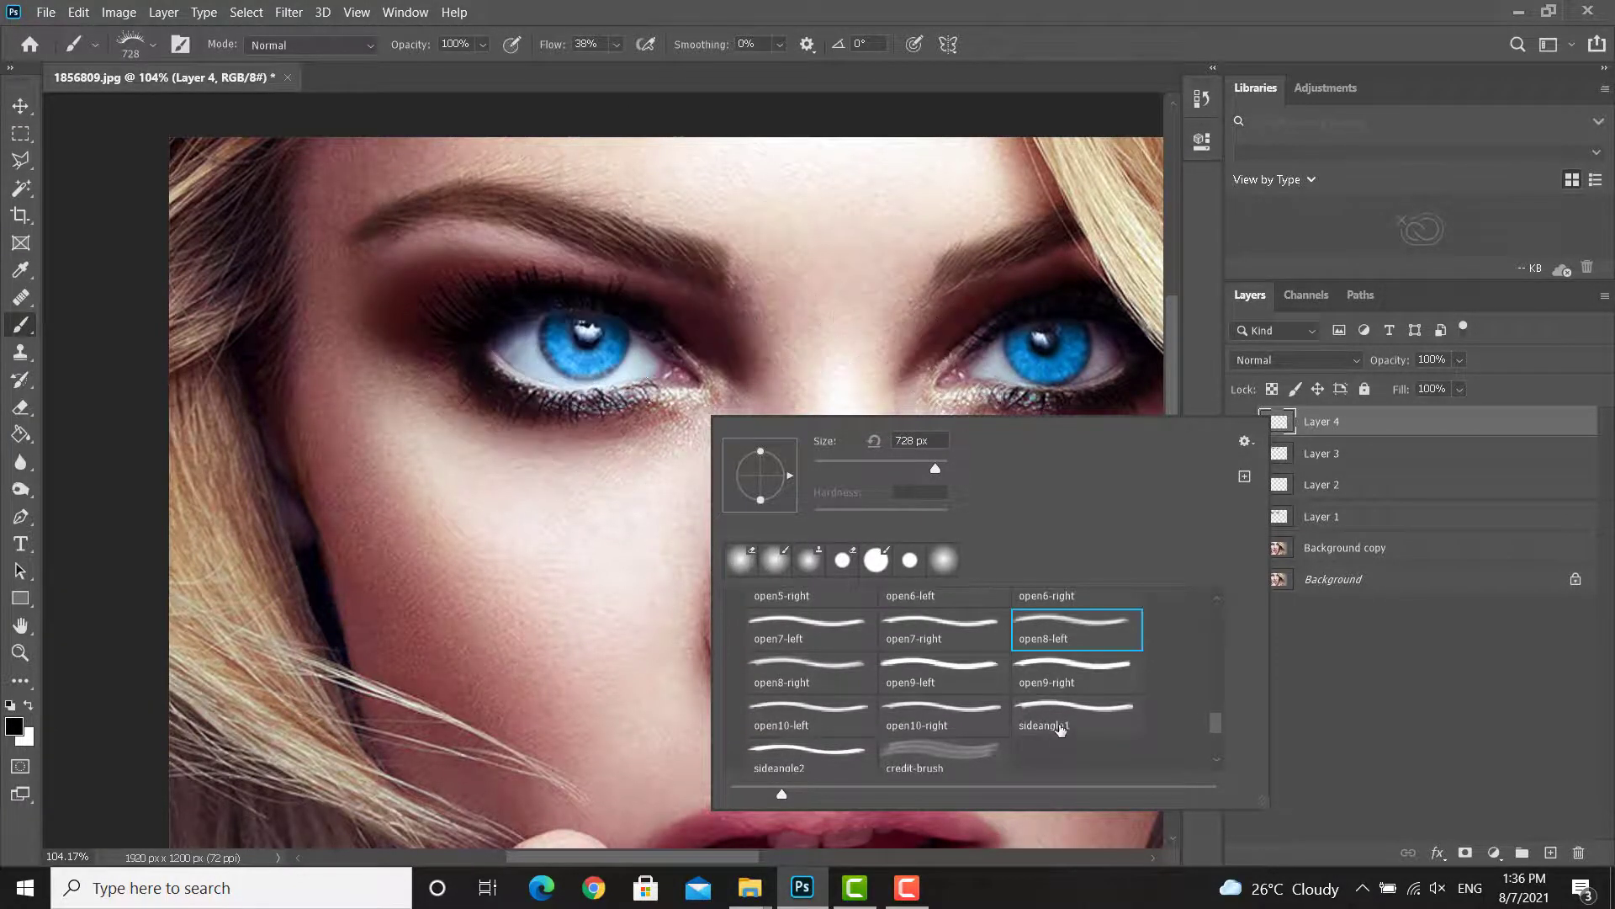
pyautogui.click(947, 641)
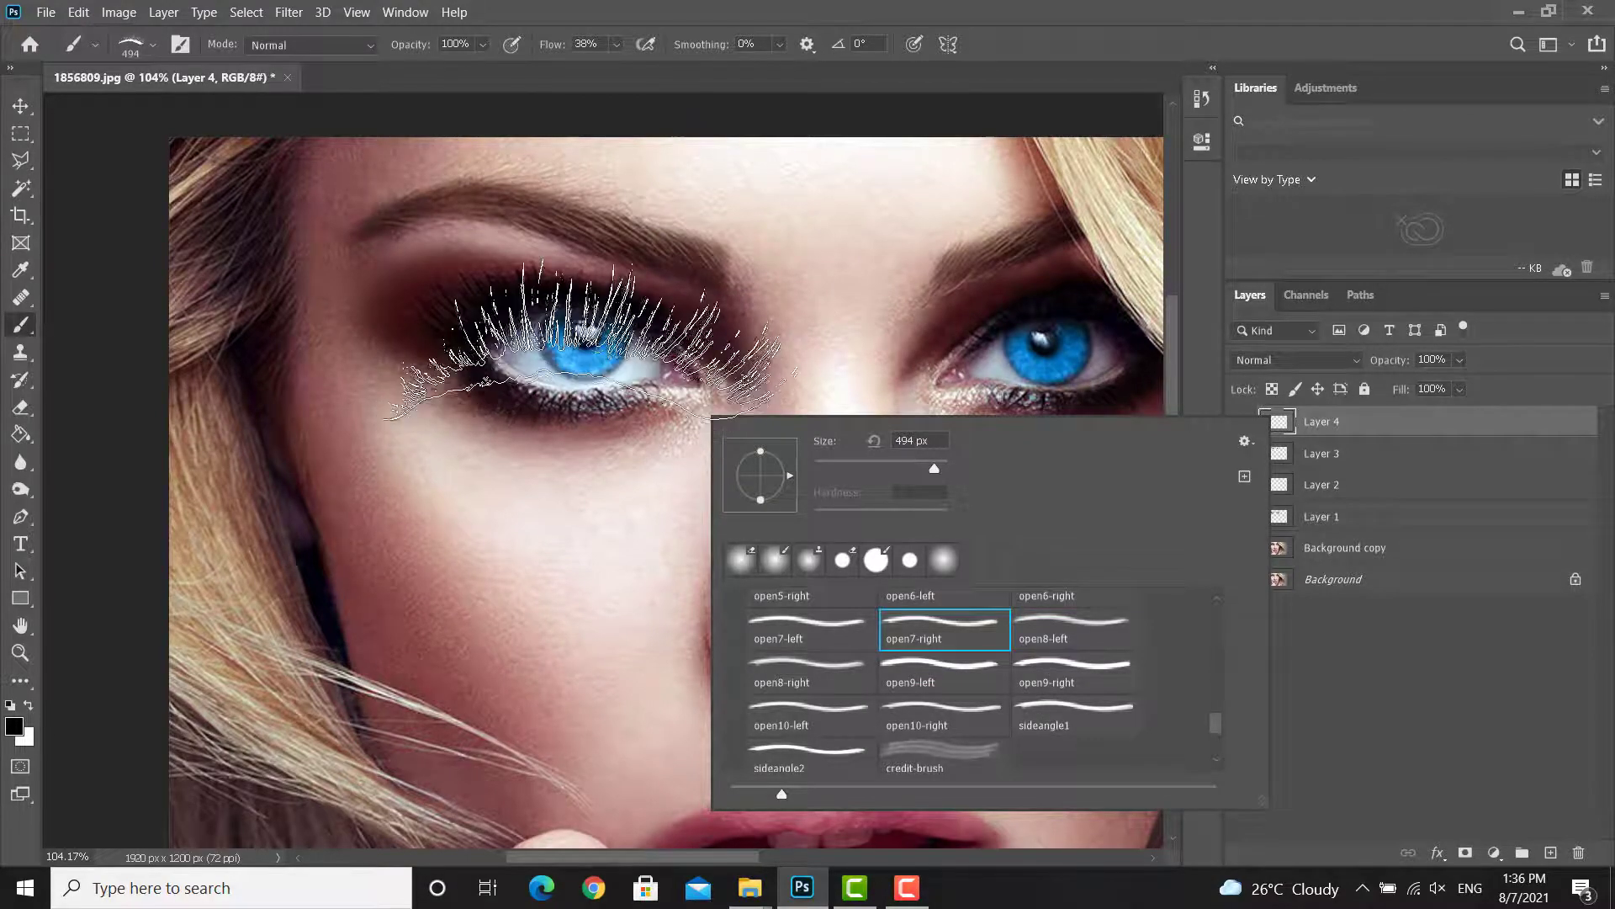
pyautogui.click(822, 4)
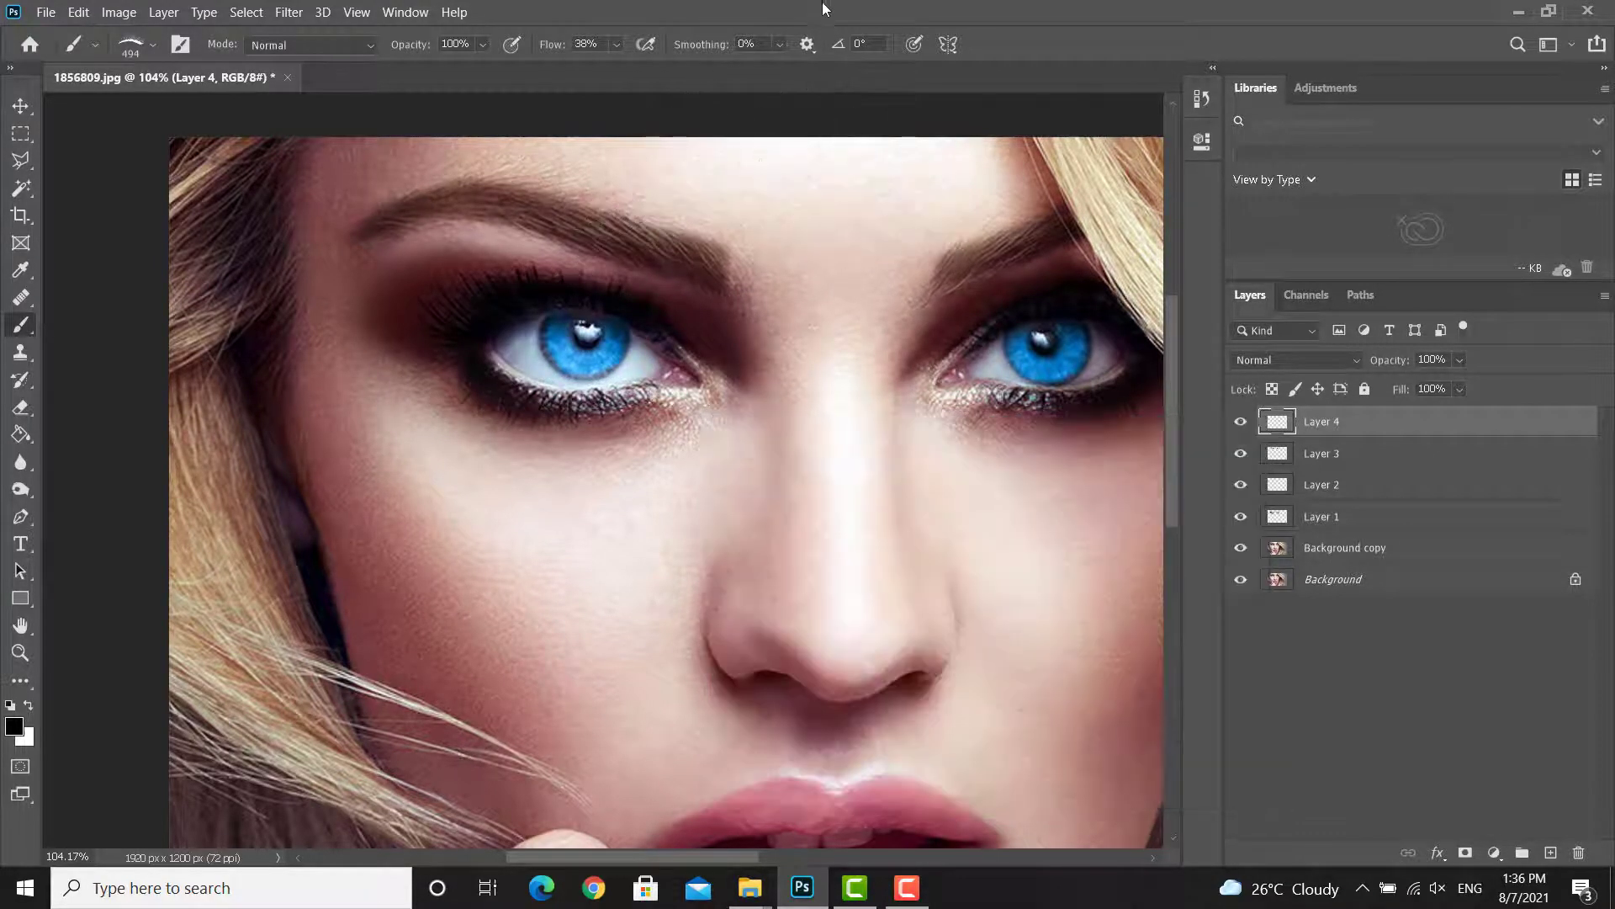
# Step: Undo a faint test stamp, raise the brush flow to its maximum and stamp one black eyelash below the eyes
pyautogui.click(713, 539)
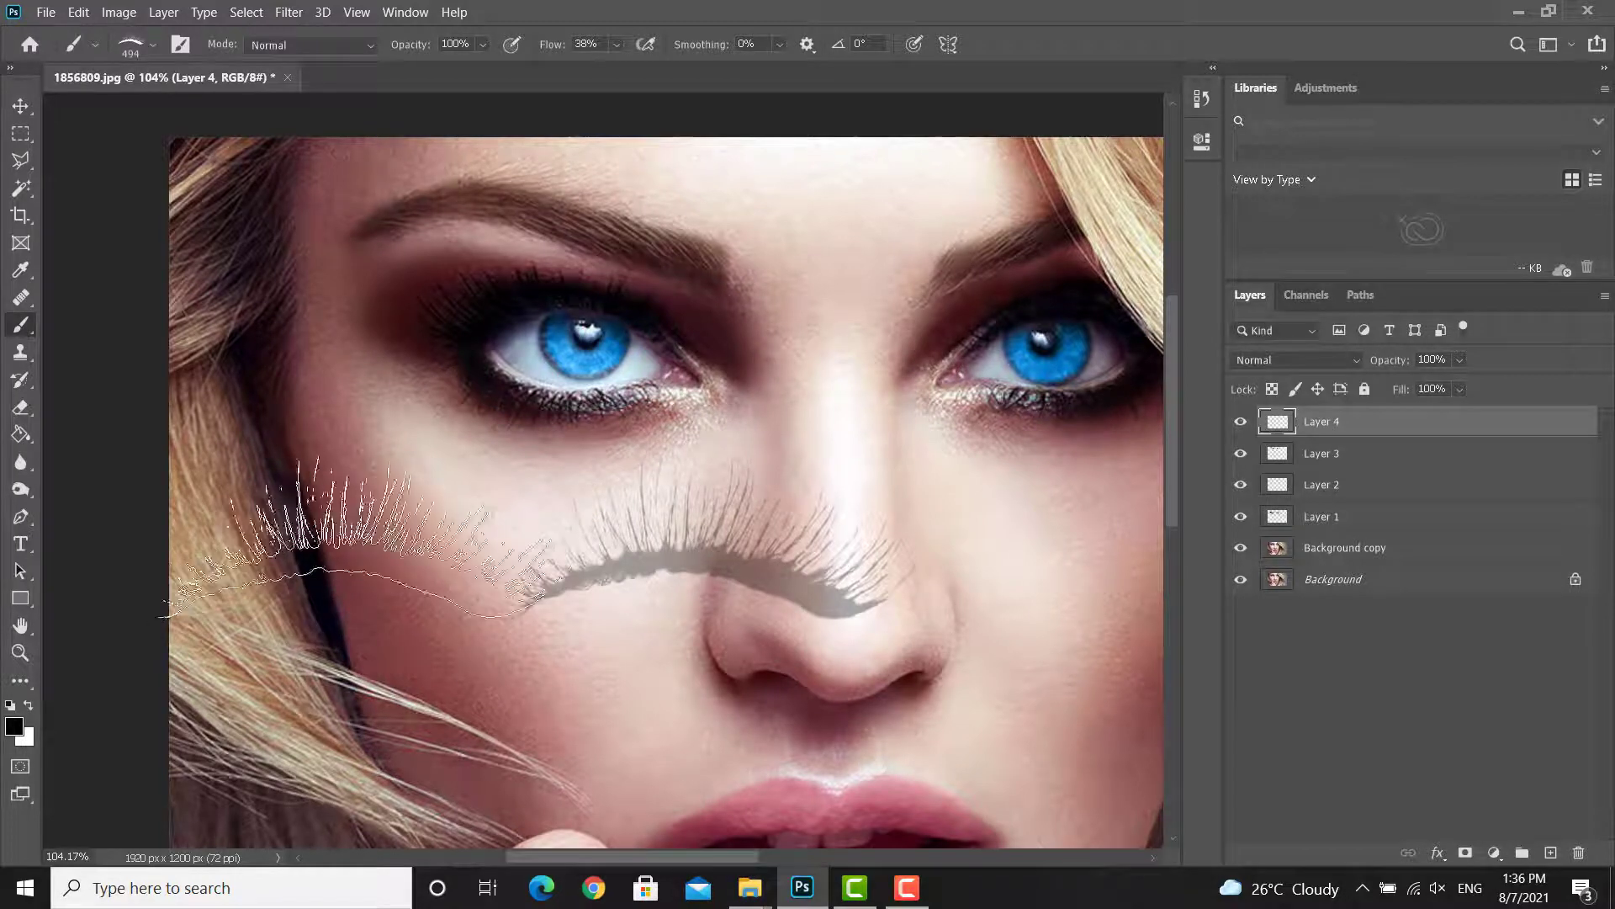
pyautogui.hotkey('ctrl', 'z')
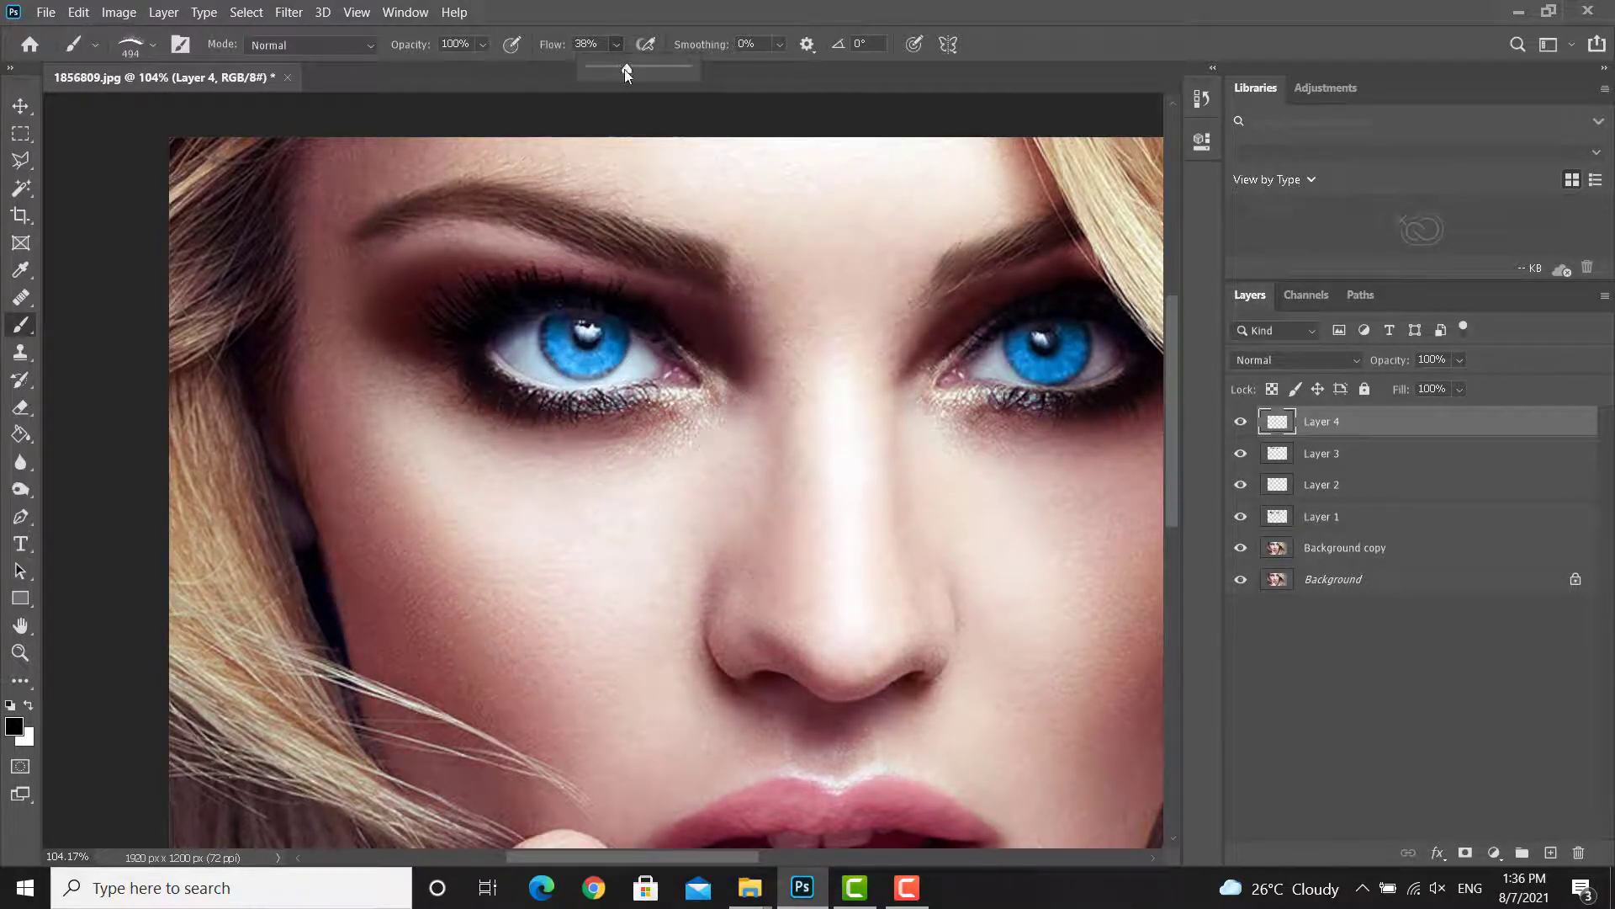
pyautogui.moveTo(624, 69); pyautogui.dragTo(785, 77)
pyautogui.click(713, 539)
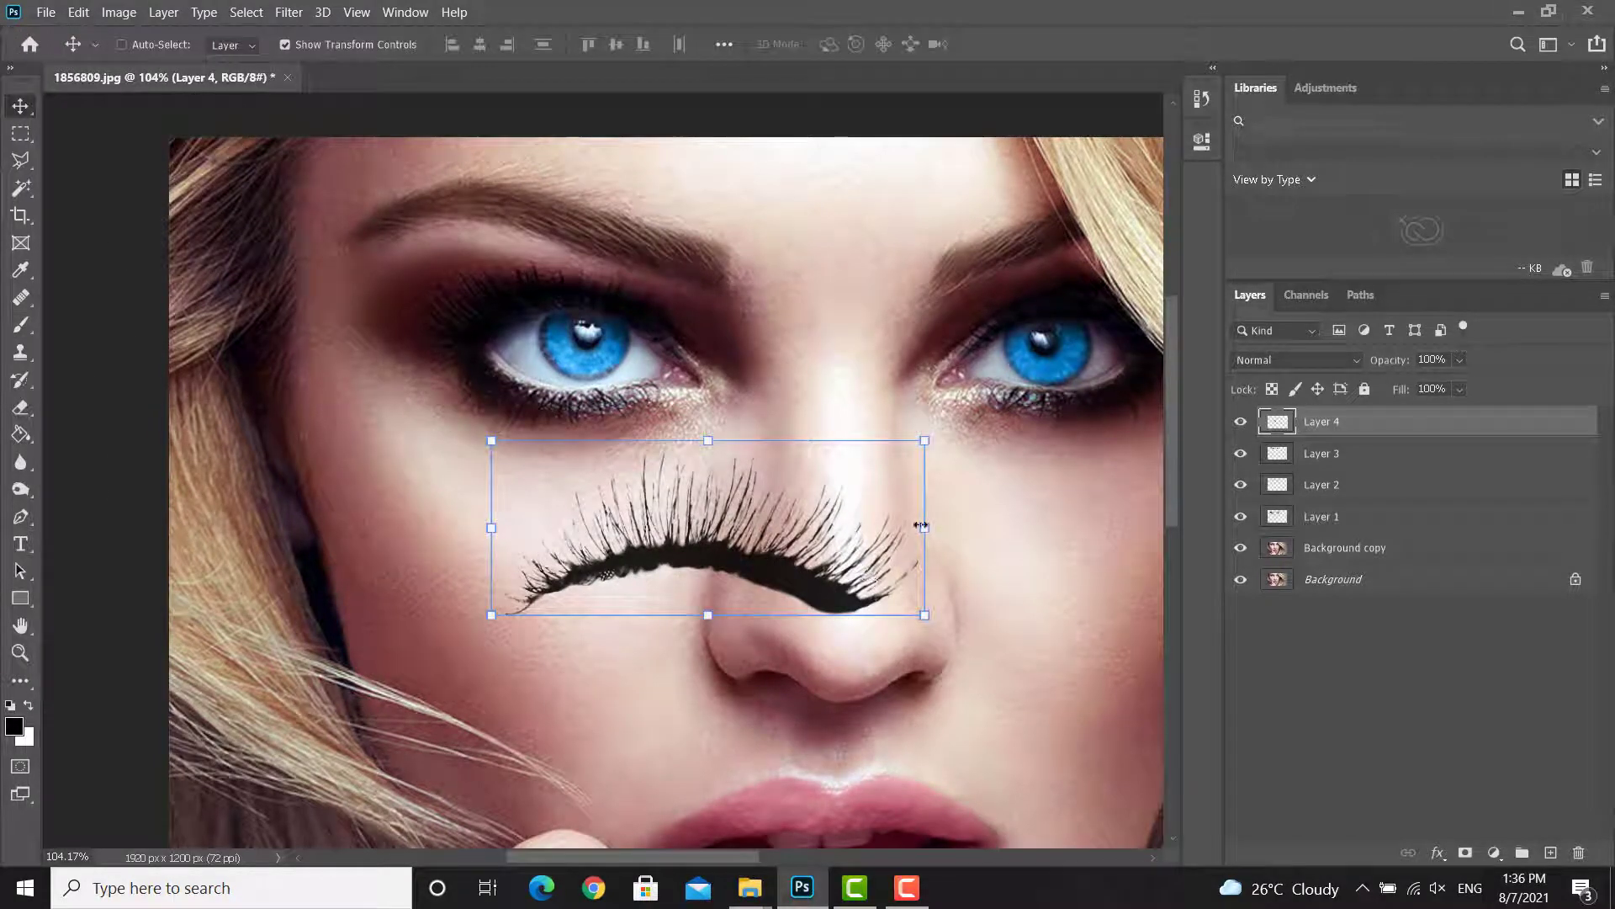
# Step: Mirror the eyelash horizontally and move it onto the upper lid of the left-hand eye
pyautogui.moveTo(925, 527); pyautogui.dragTo(199, 527)
pyautogui.moveTo(366, 551); pyautogui.dragTo(565, 309)
pyautogui.moveTo(700, 278); pyautogui.dragTo(629, 293)
pyautogui.scroll(5, 611, 291)
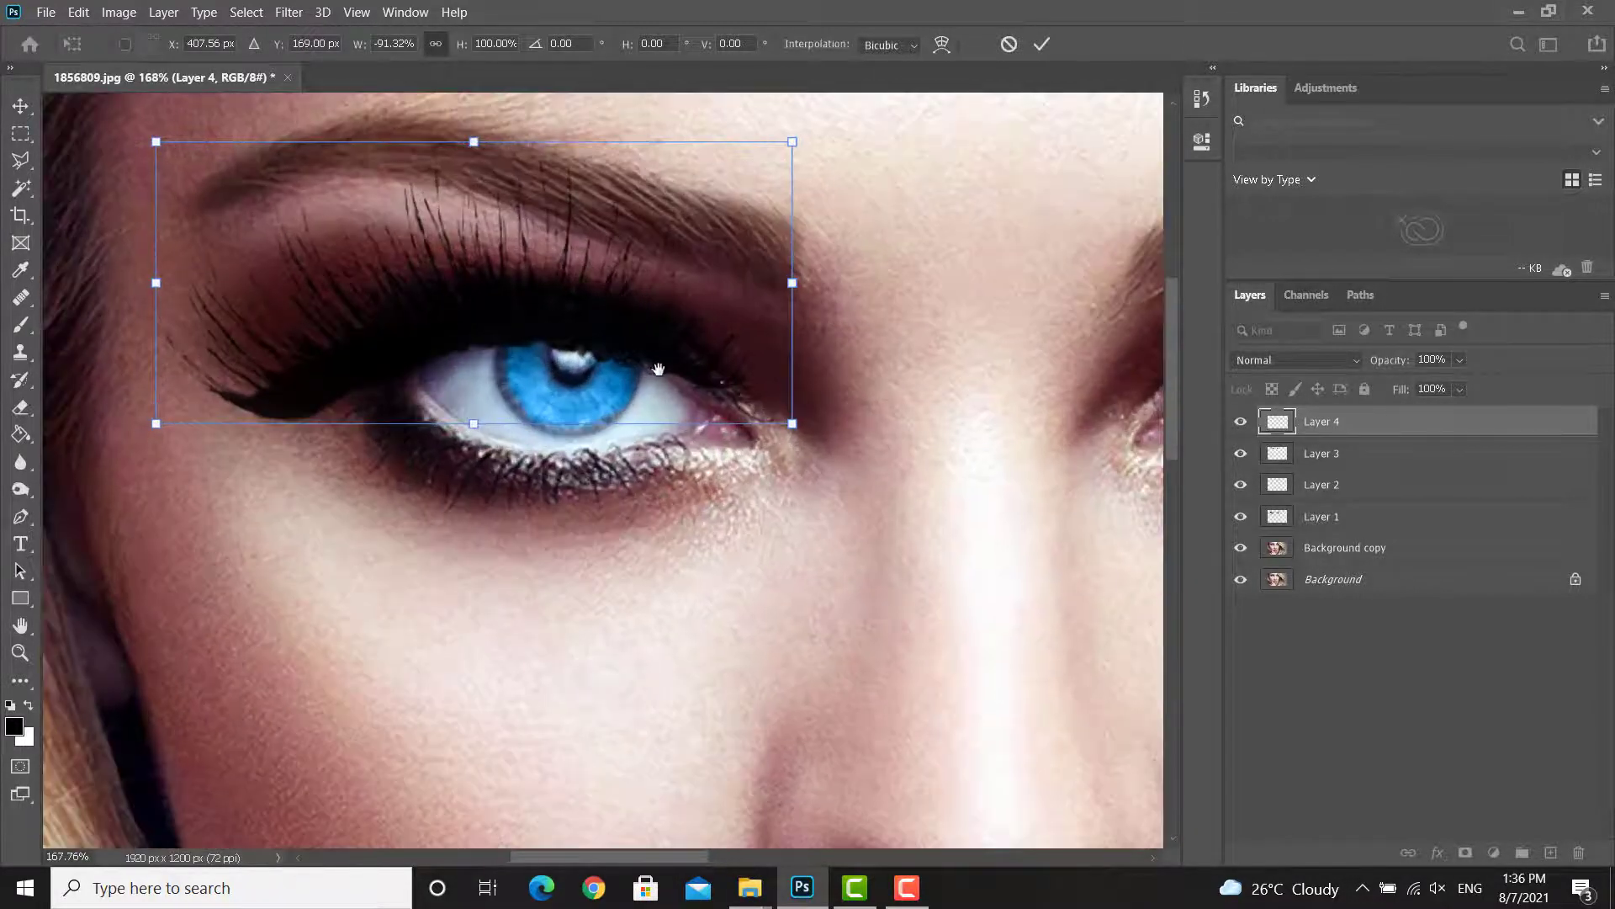
# Step: Narrow the eyelash to about 81% width, rotate it about 7° to follow the upper lid and apply the transform
pyautogui.moveTo(791, 282); pyautogui.dragTo(700, 274)
pyautogui.moveTo(798, 439); pyautogui.dragTo(798, 478)
pyautogui.moveTo(665, 335)
pyautogui.mouseDown()
pyautogui.moveTo(665, 215)
pyautogui.moveTo(688, 343)
pyautogui.mouseUp()
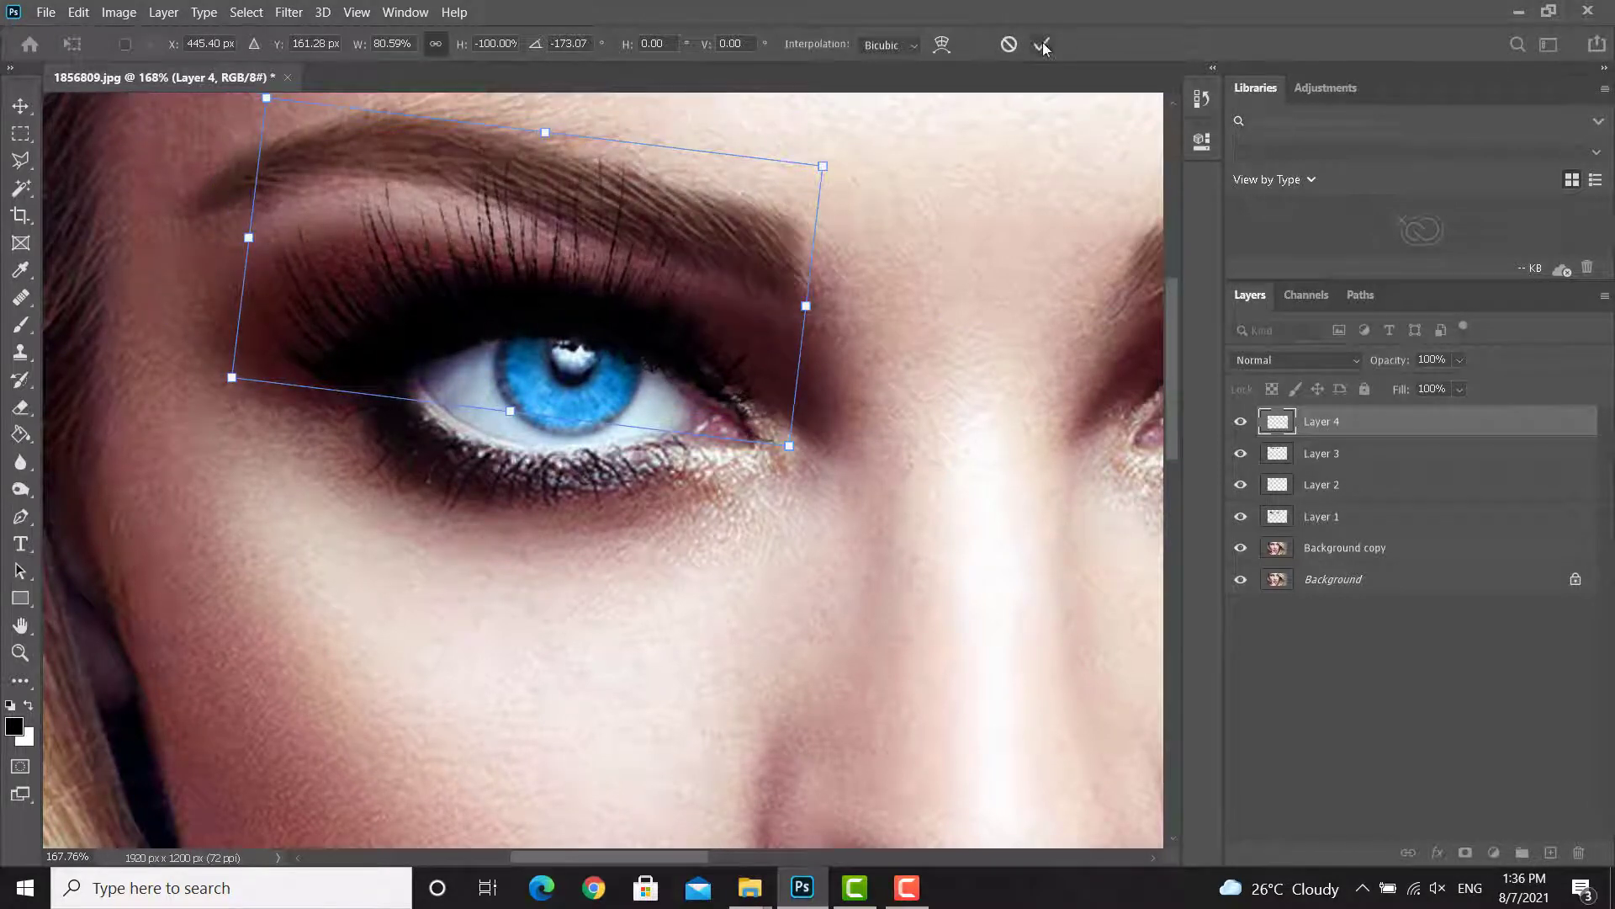
pyautogui.click(1043, 46)
pyautogui.click(21, 408)
pyautogui.scroll(2, 602, 472)
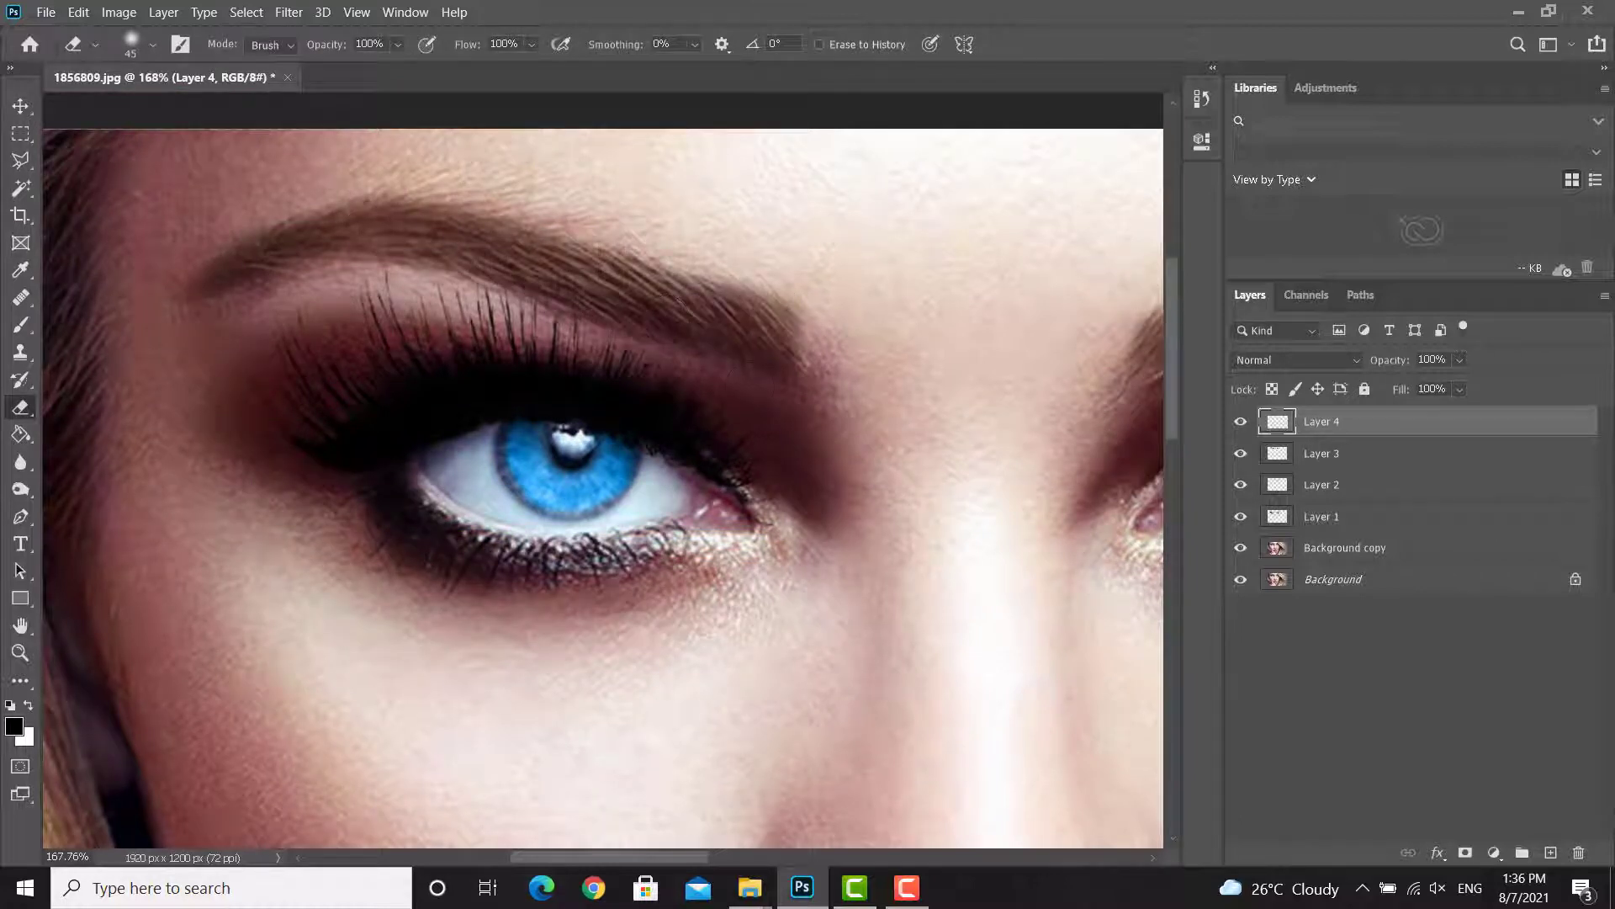
pyautogui.scroll(-4, 328, 310)
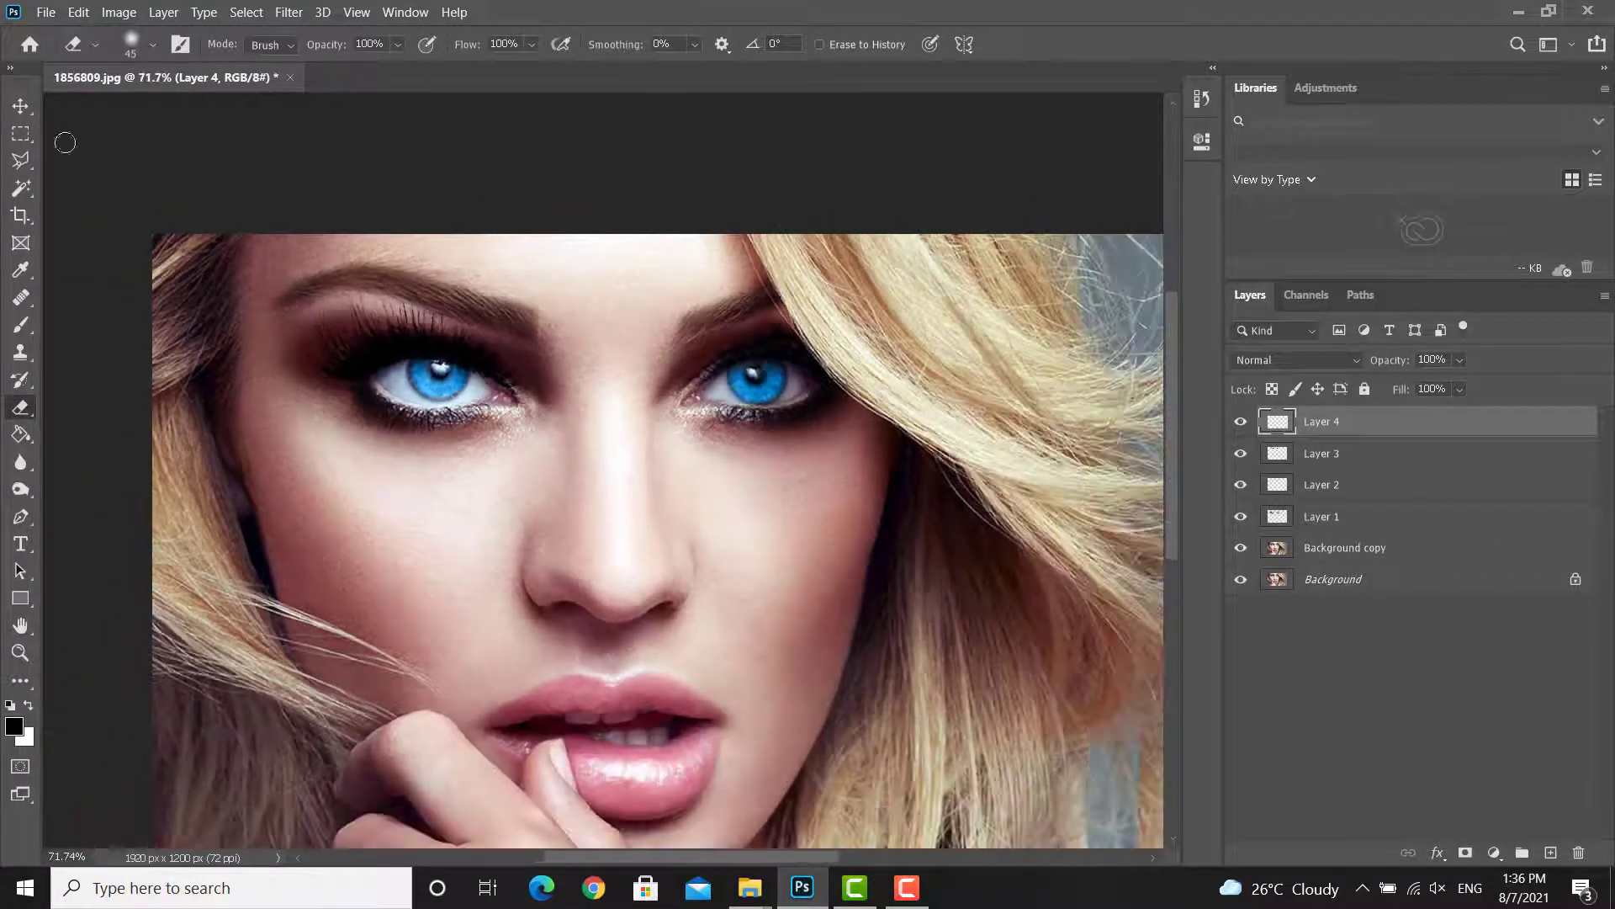
# Step: Duplicate the upper eyelash, mirror the copy horizontally at about 80% width and place it on the right-hand eye's upper lid
pyautogui.click(21, 106)
pyautogui.moveTo(370, 345); pyautogui.dragTo(809, 341)
pyautogui.click(1042, 44)
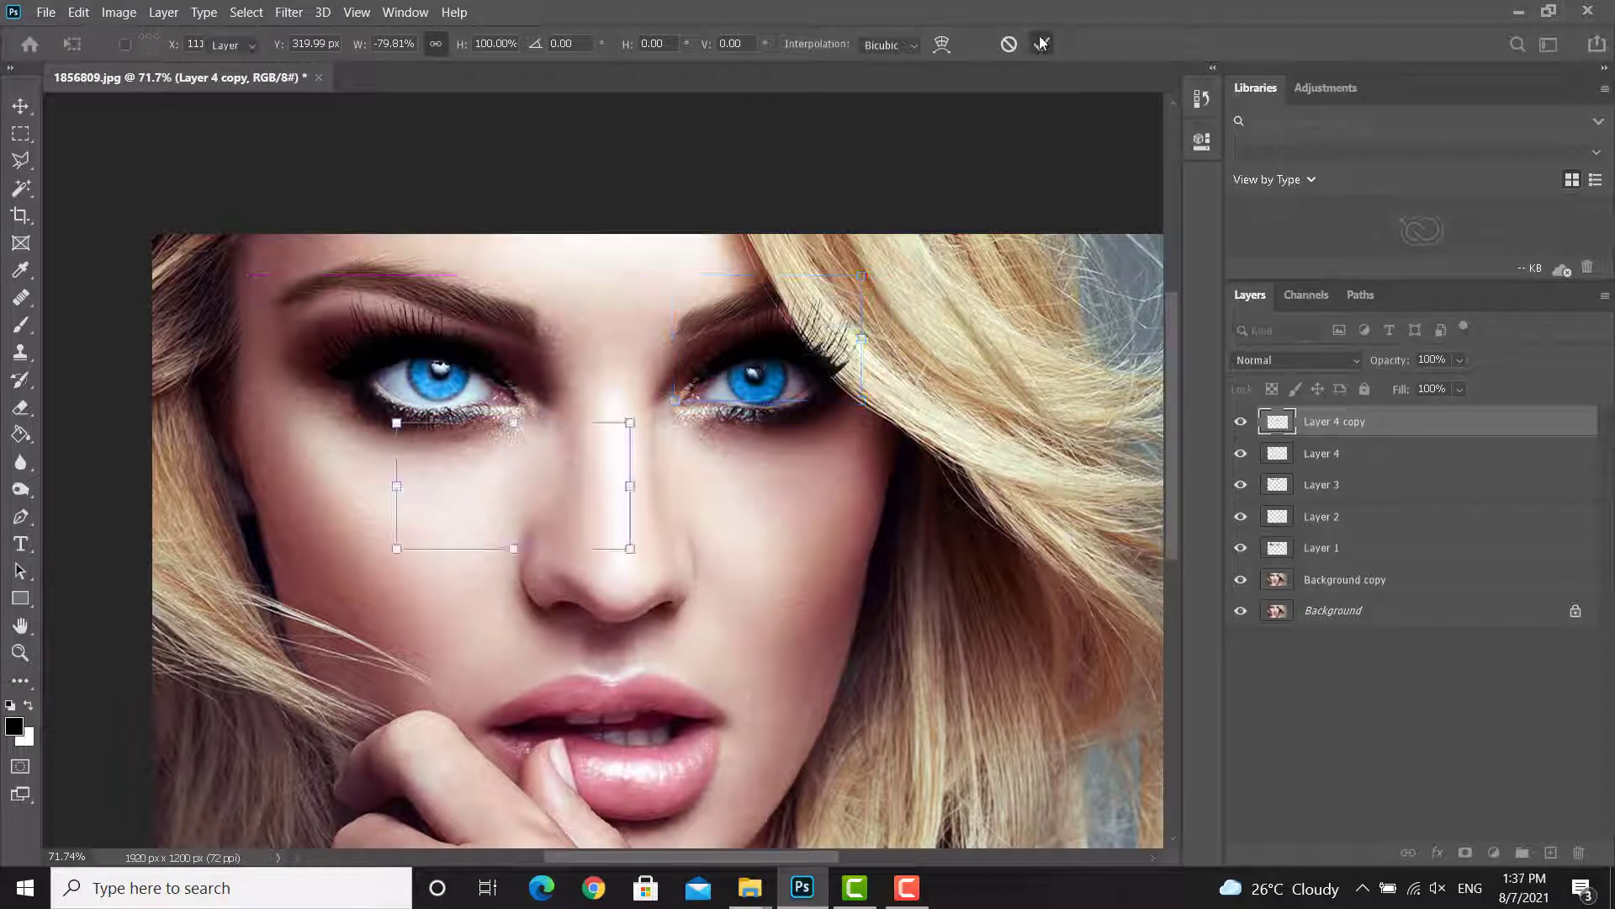
# Step: Erase the parts of the copied upper eyelash that overlap the blonde hair beside the right-hand eye
pyautogui.scroll(3, 792, 376)
pyautogui.scroll(2, 802, 379)
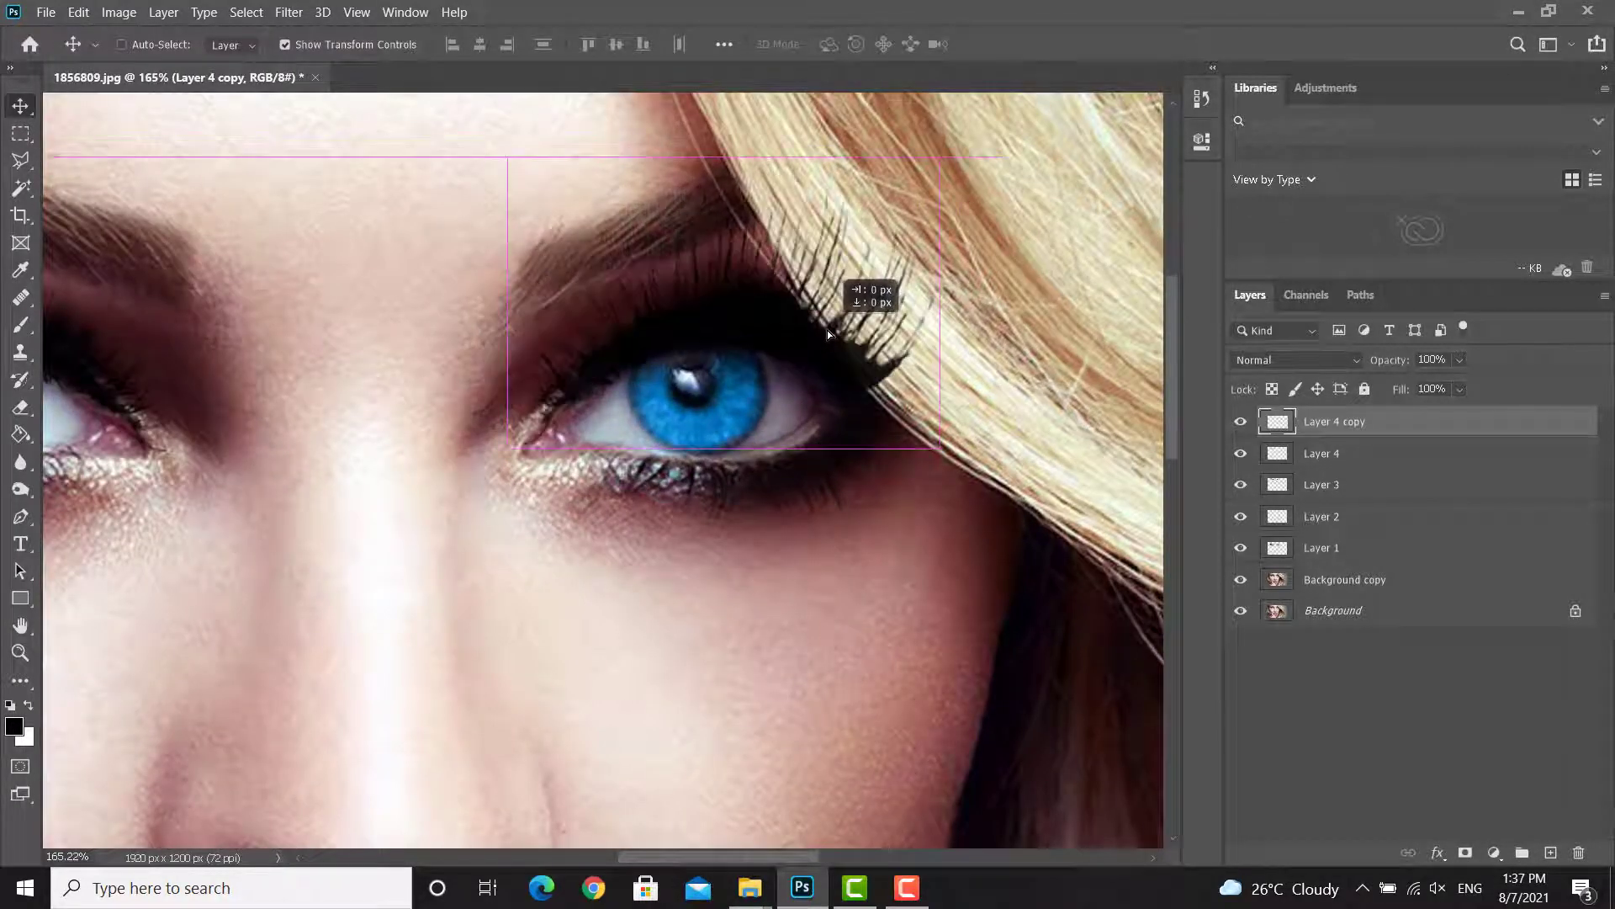
pyautogui.click(21, 409)
pyautogui.moveTo(916, 317)
pyautogui.mouseDown()
pyautogui.moveTo(814, 193)
pyautogui.moveTo(847, 244)
pyautogui.moveTo(834, 287)
pyautogui.moveTo(931, 382)
pyautogui.moveTo(868, 340)
pyautogui.moveTo(898, 375)
pyautogui.moveTo(852, 315)
pyautogui.mouseUp()
pyautogui.scroll(-5, 884, 341)
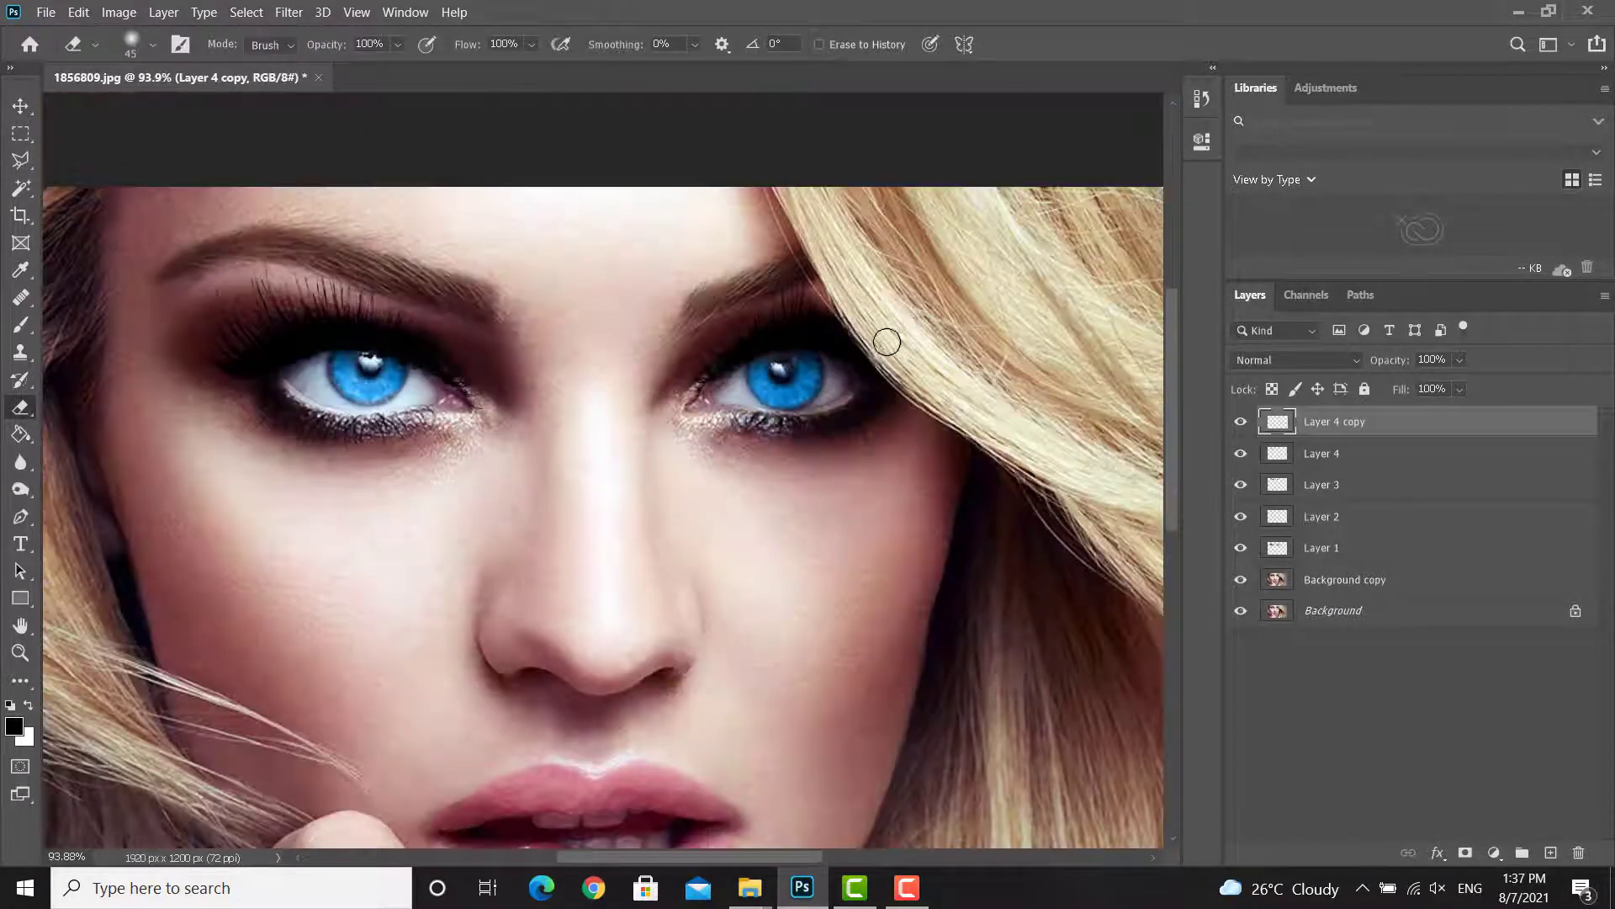
# Step: Add a new layer and choose the lower2-left eyelash brush at 525 px from the brush presets
pyautogui.click(1551, 853)
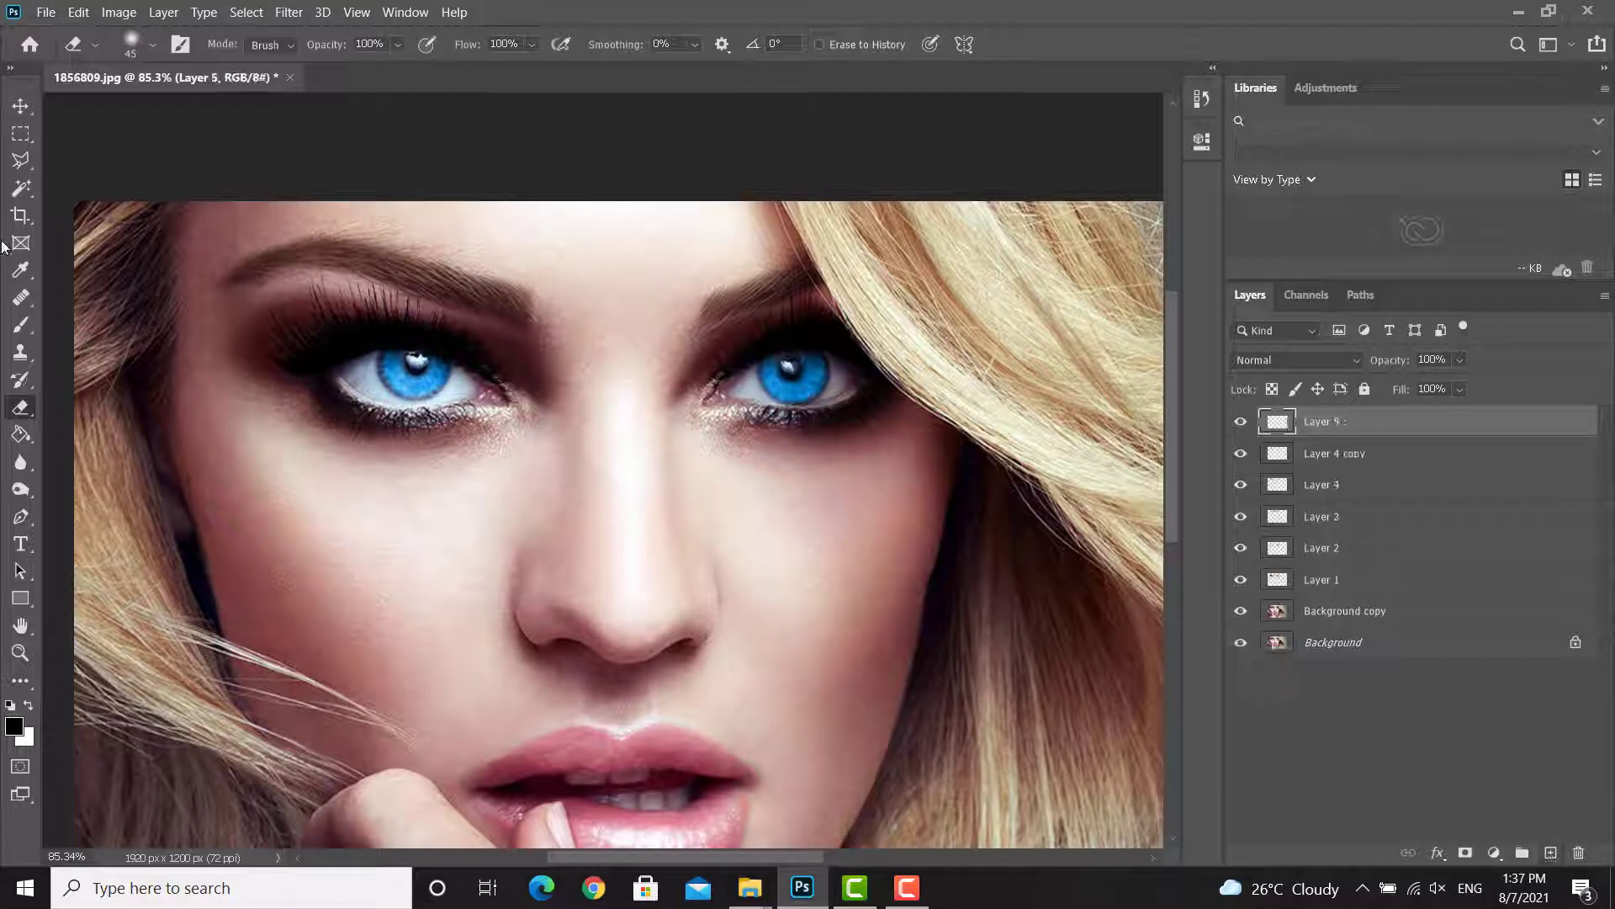
pyautogui.click(21, 326)
pyautogui.rightClick(650, 394)
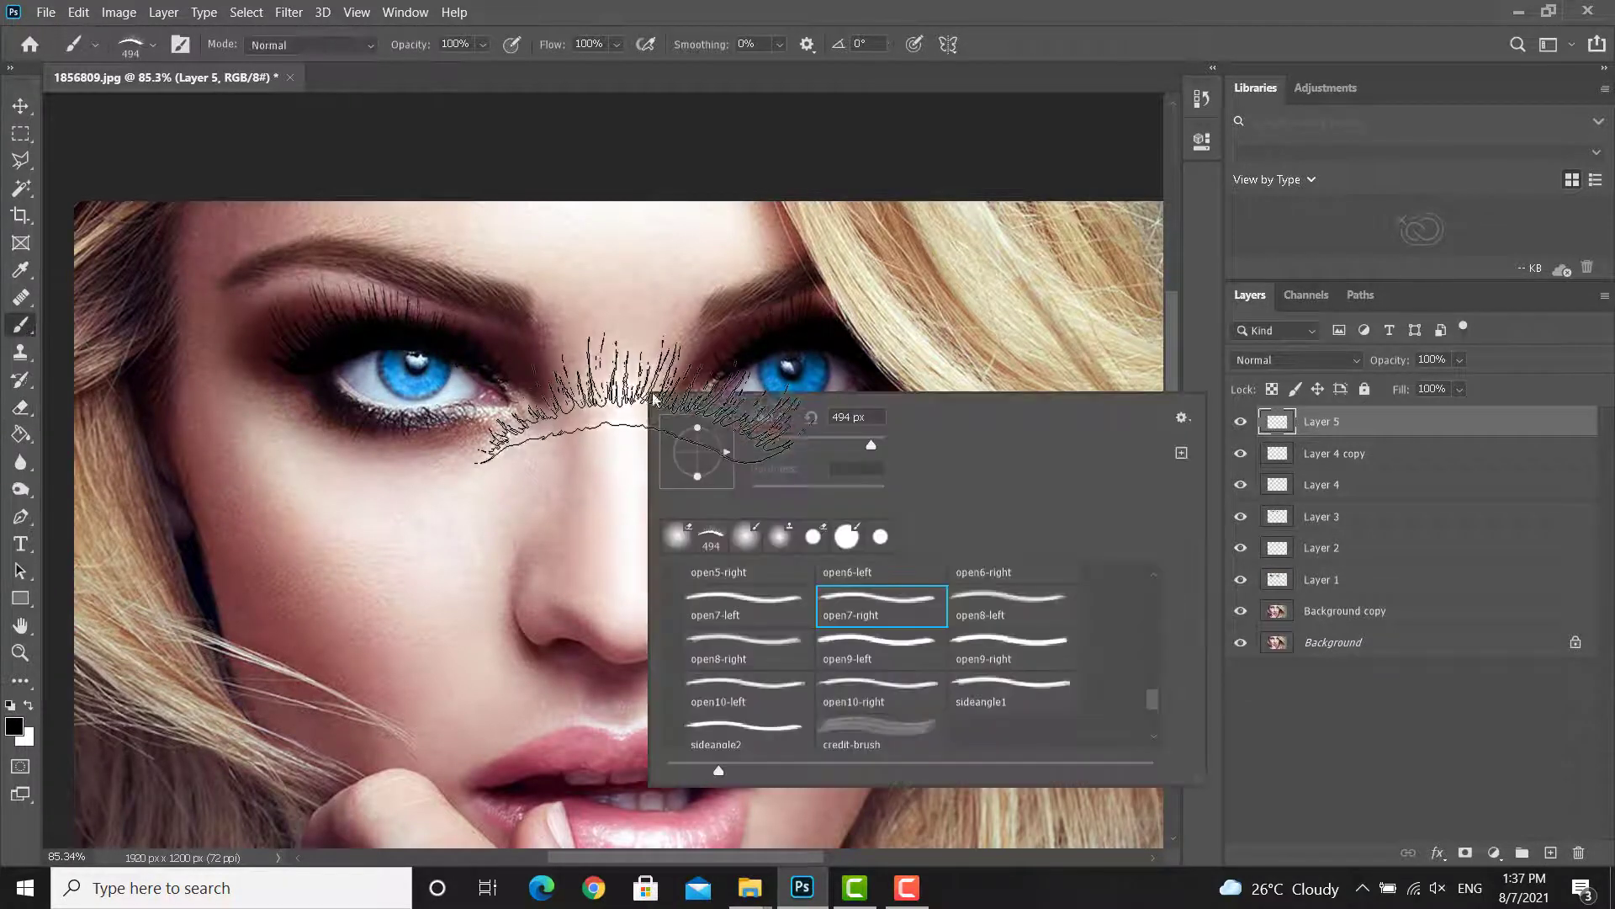
pyautogui.click(737, 661)
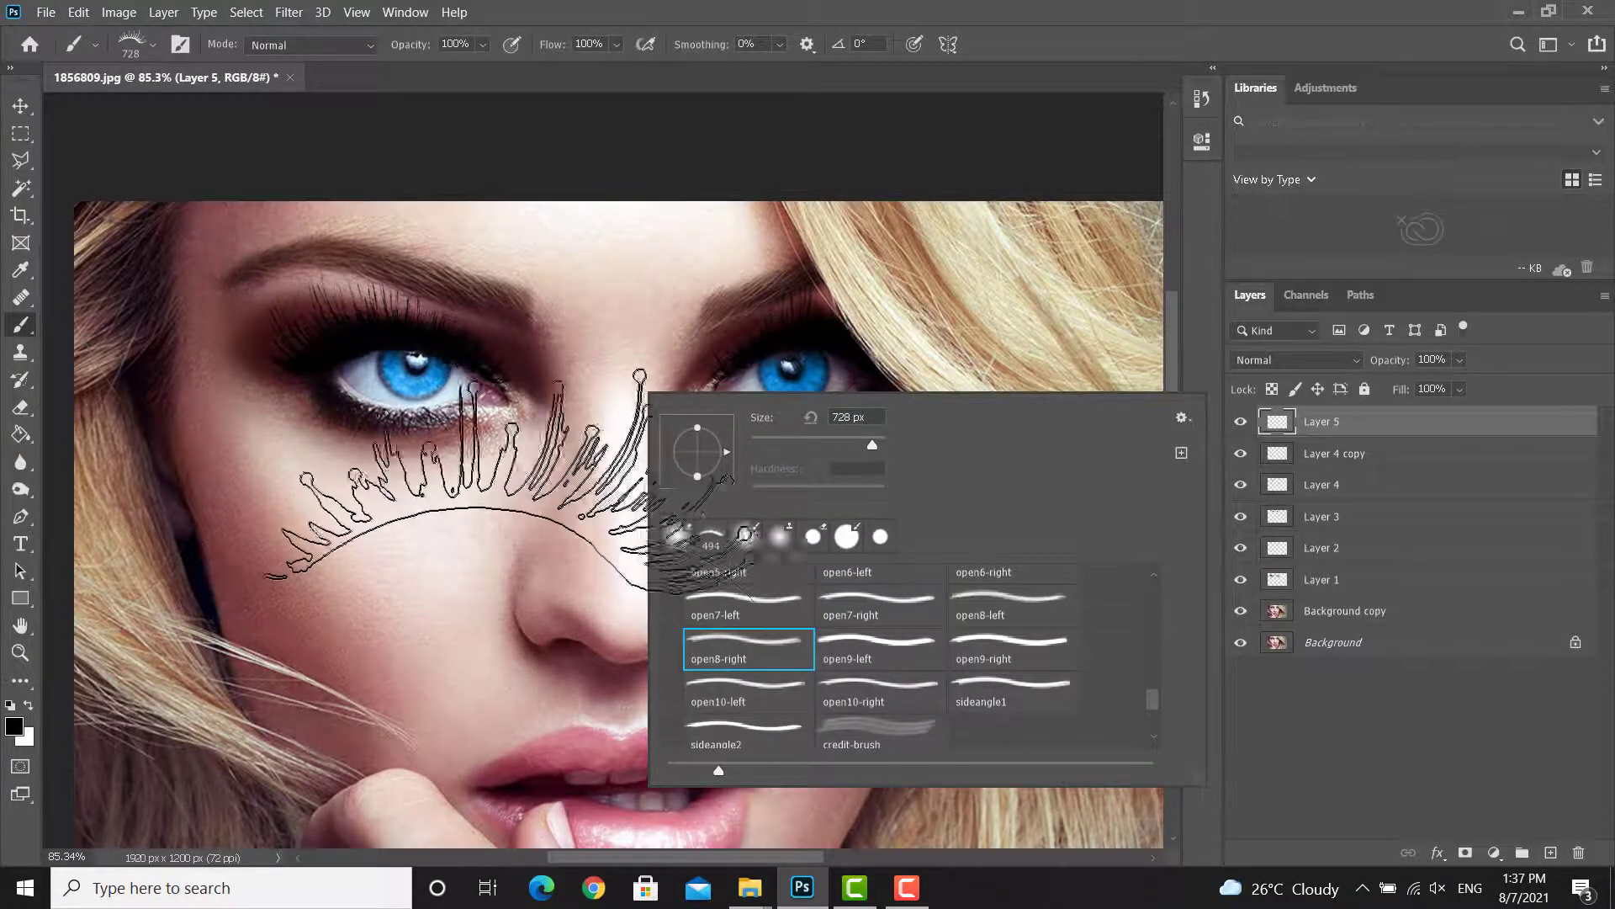
pyautogui.scroll(1, 1037, 604)
pyautogui.click(1037, 588)
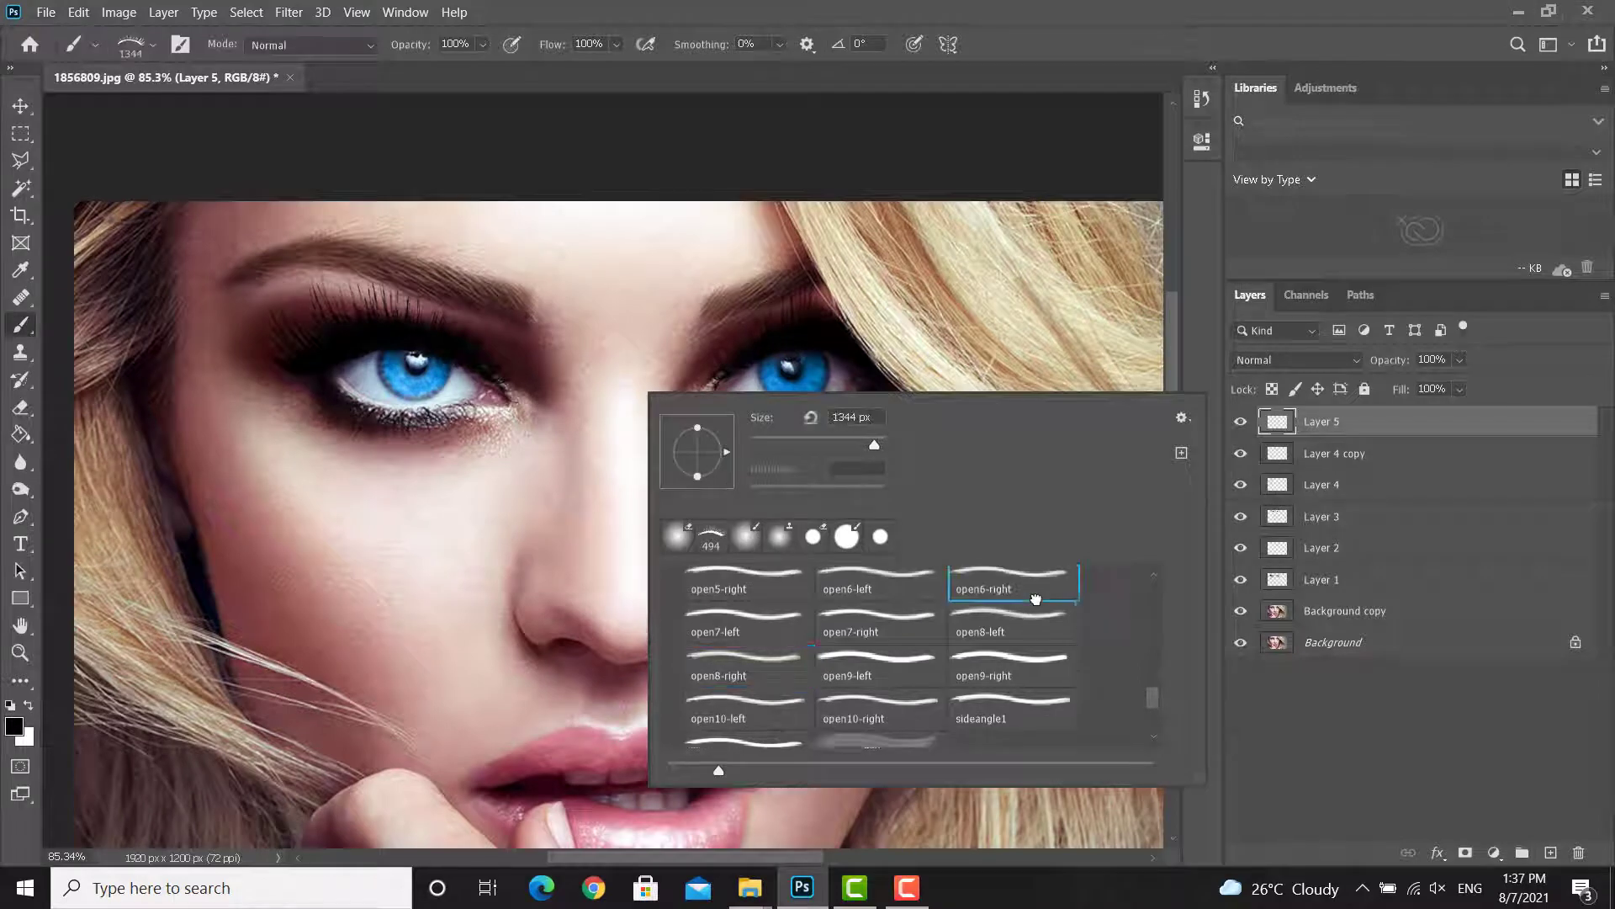
pyautogui.click(871, 597)
pyautogui.scroll(2, 900, 613)
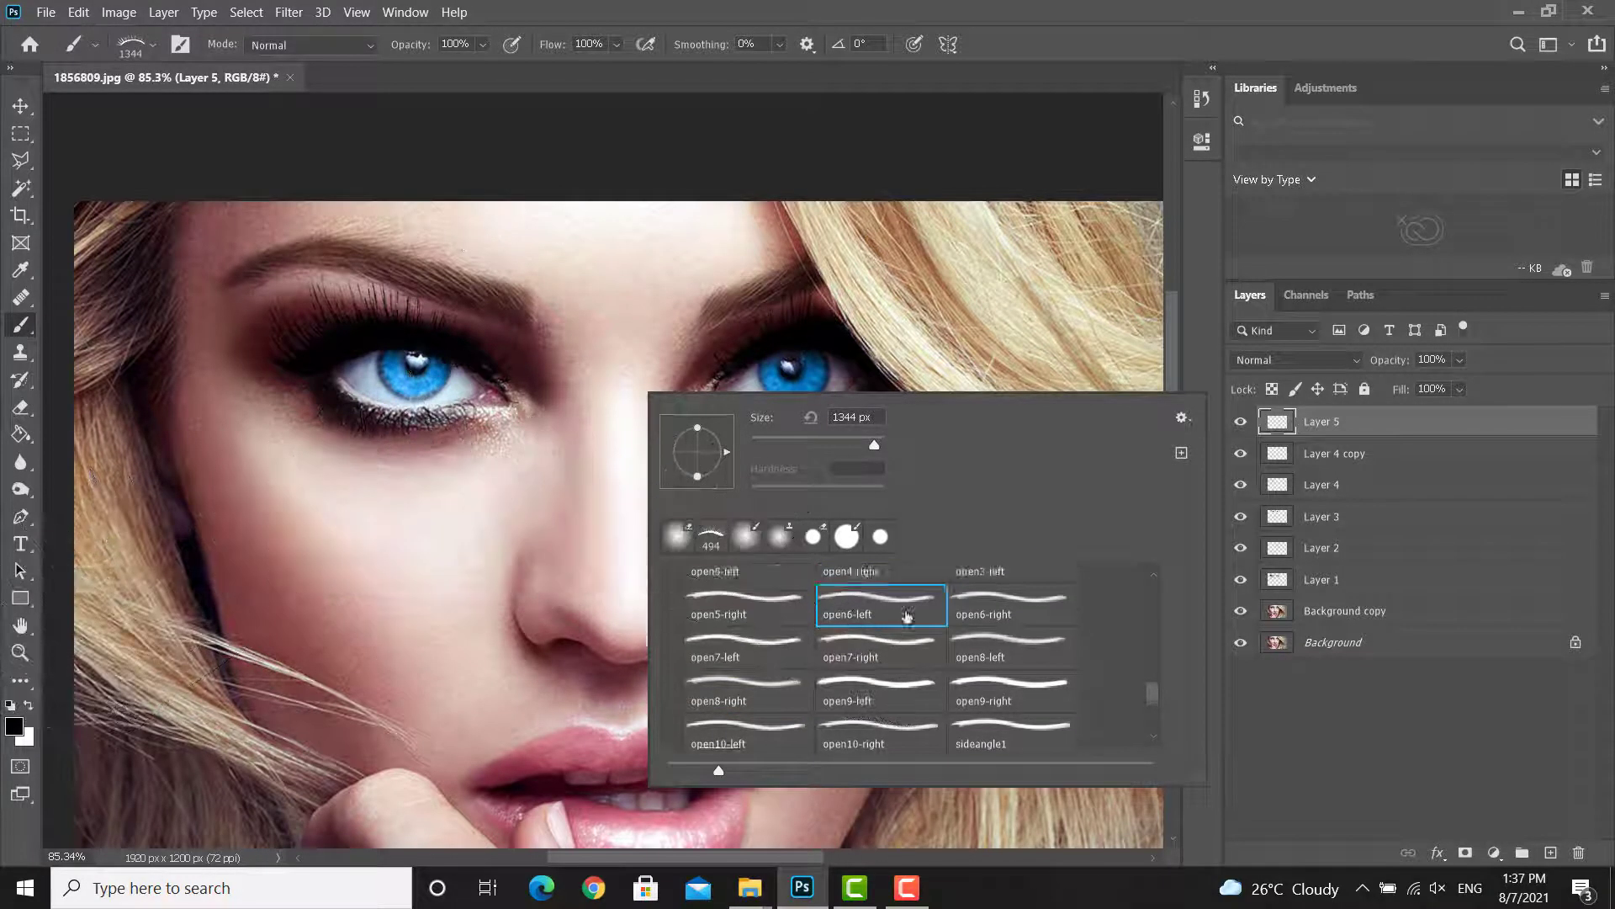
pyautogui.click(902, 620)
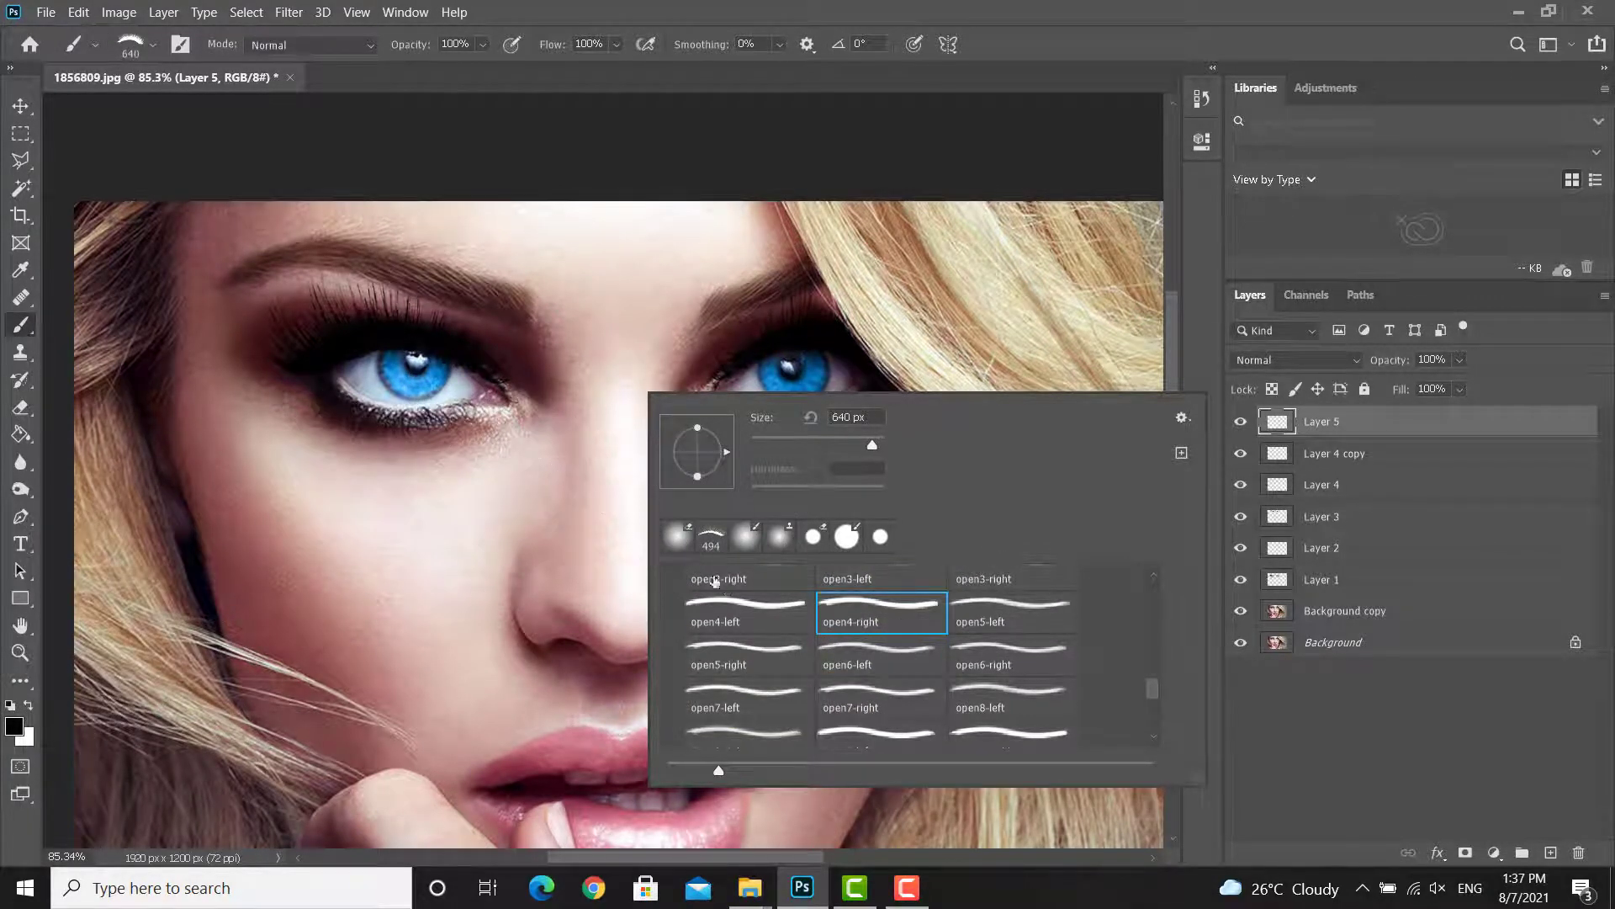
pyautogui.click(735, 599)
pyautogui.scroll(1, 955, 629)
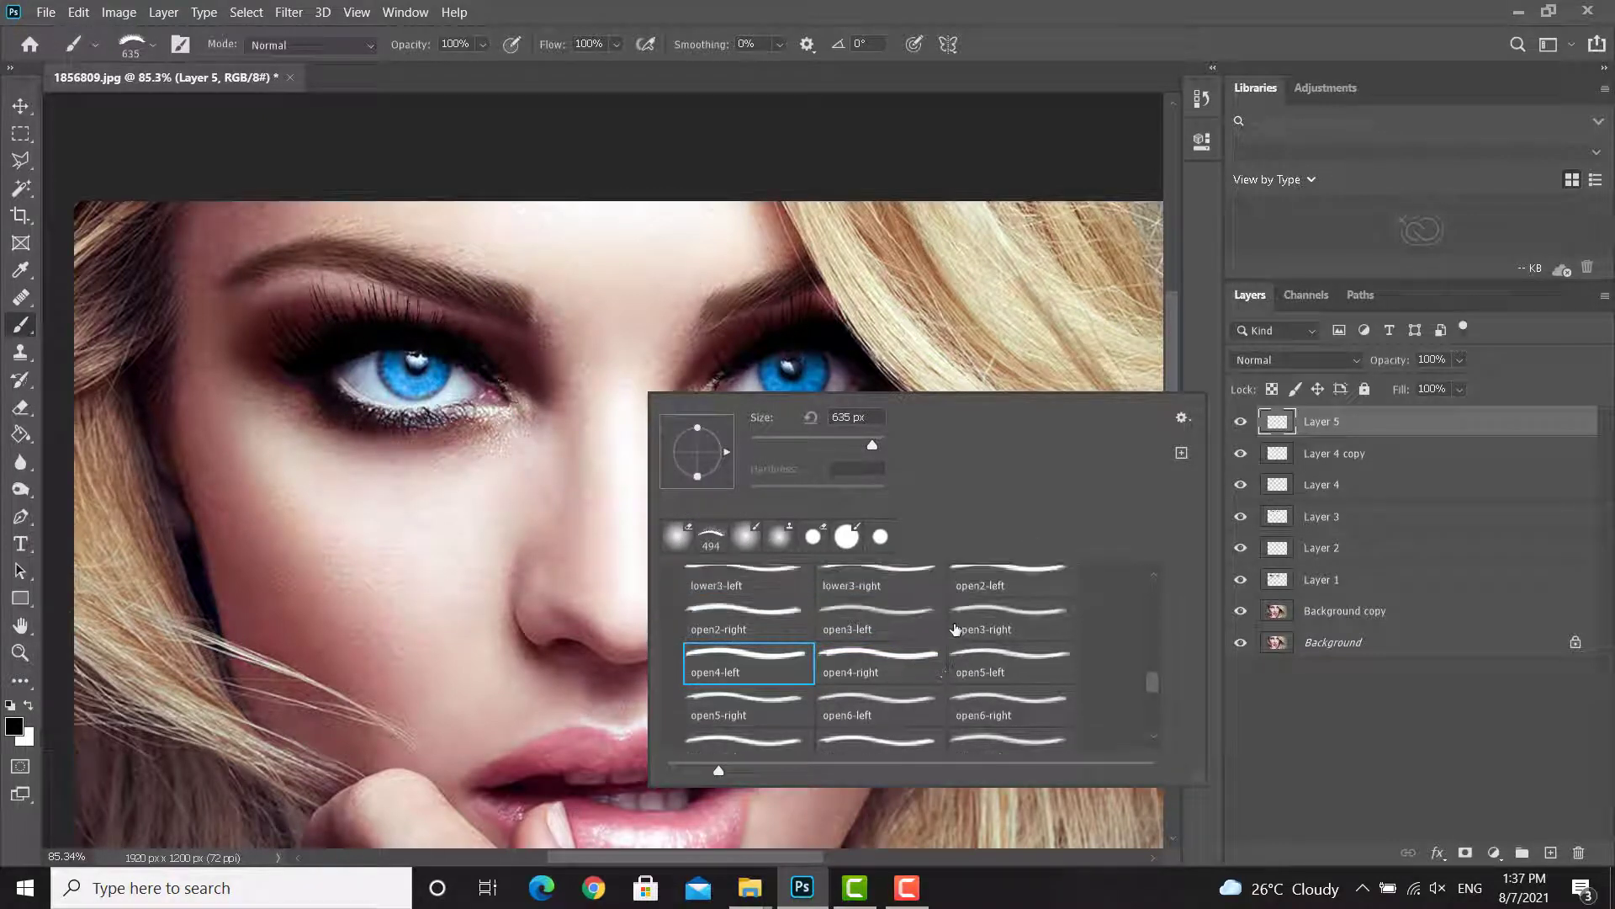
pyautogui.click(895, 618)
pyautogui.scroll(2, 892, 667)
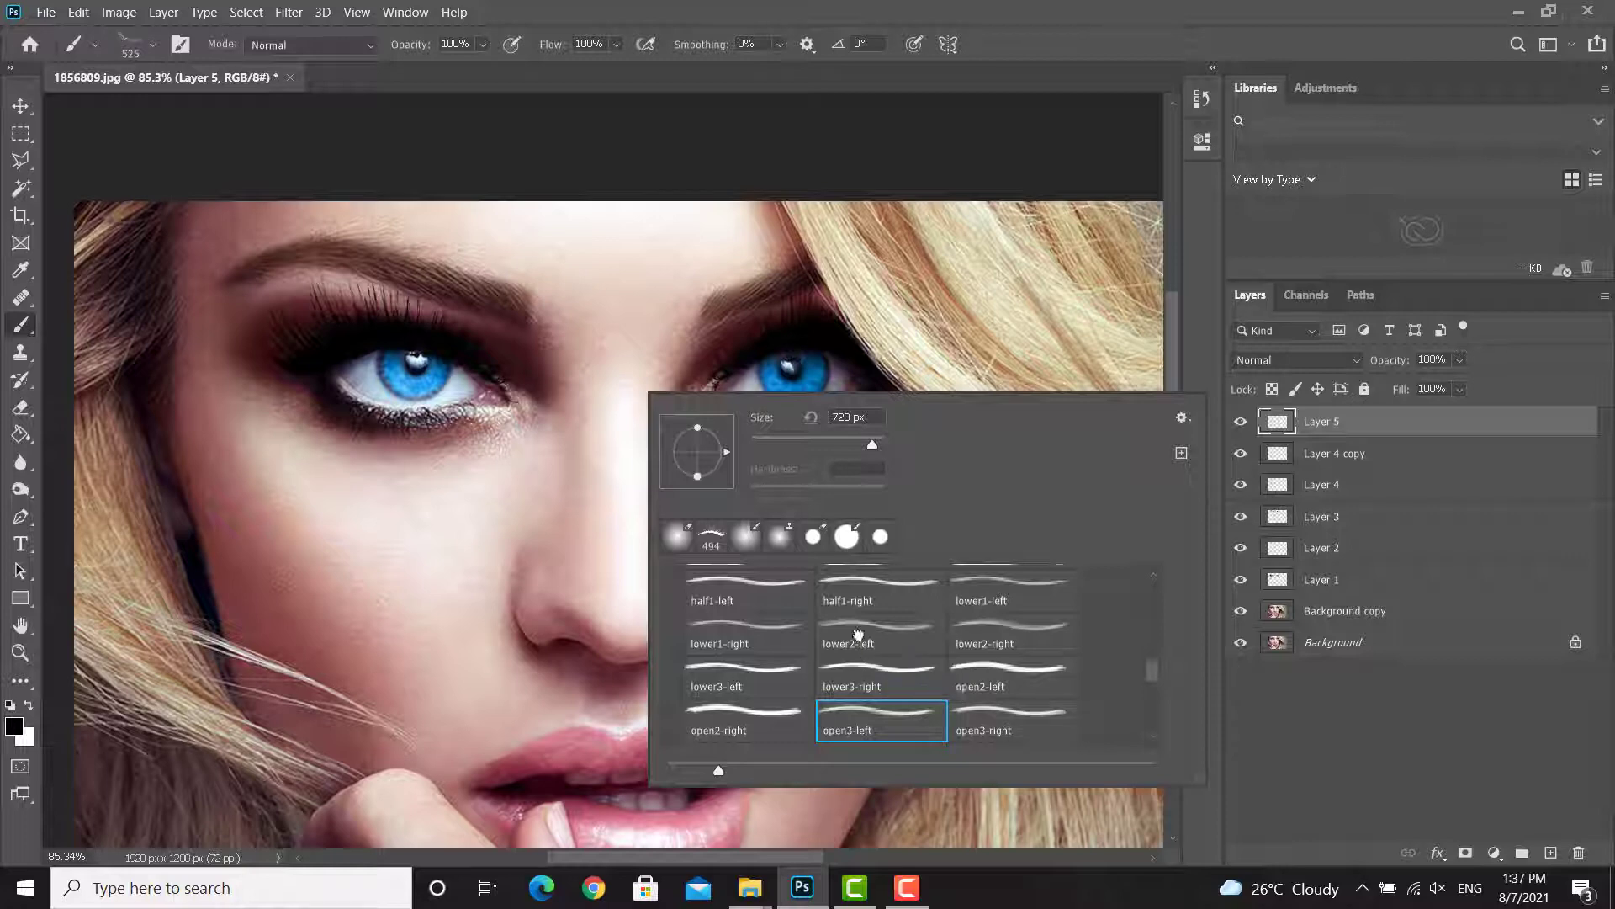
pyautogui.click(867, 636)
pyautogui.click(577, 118)
# Step: Stamp one black lower eyelash on the cheek below the left-hand eye
pyautogui.scroll(6, 429, 437)
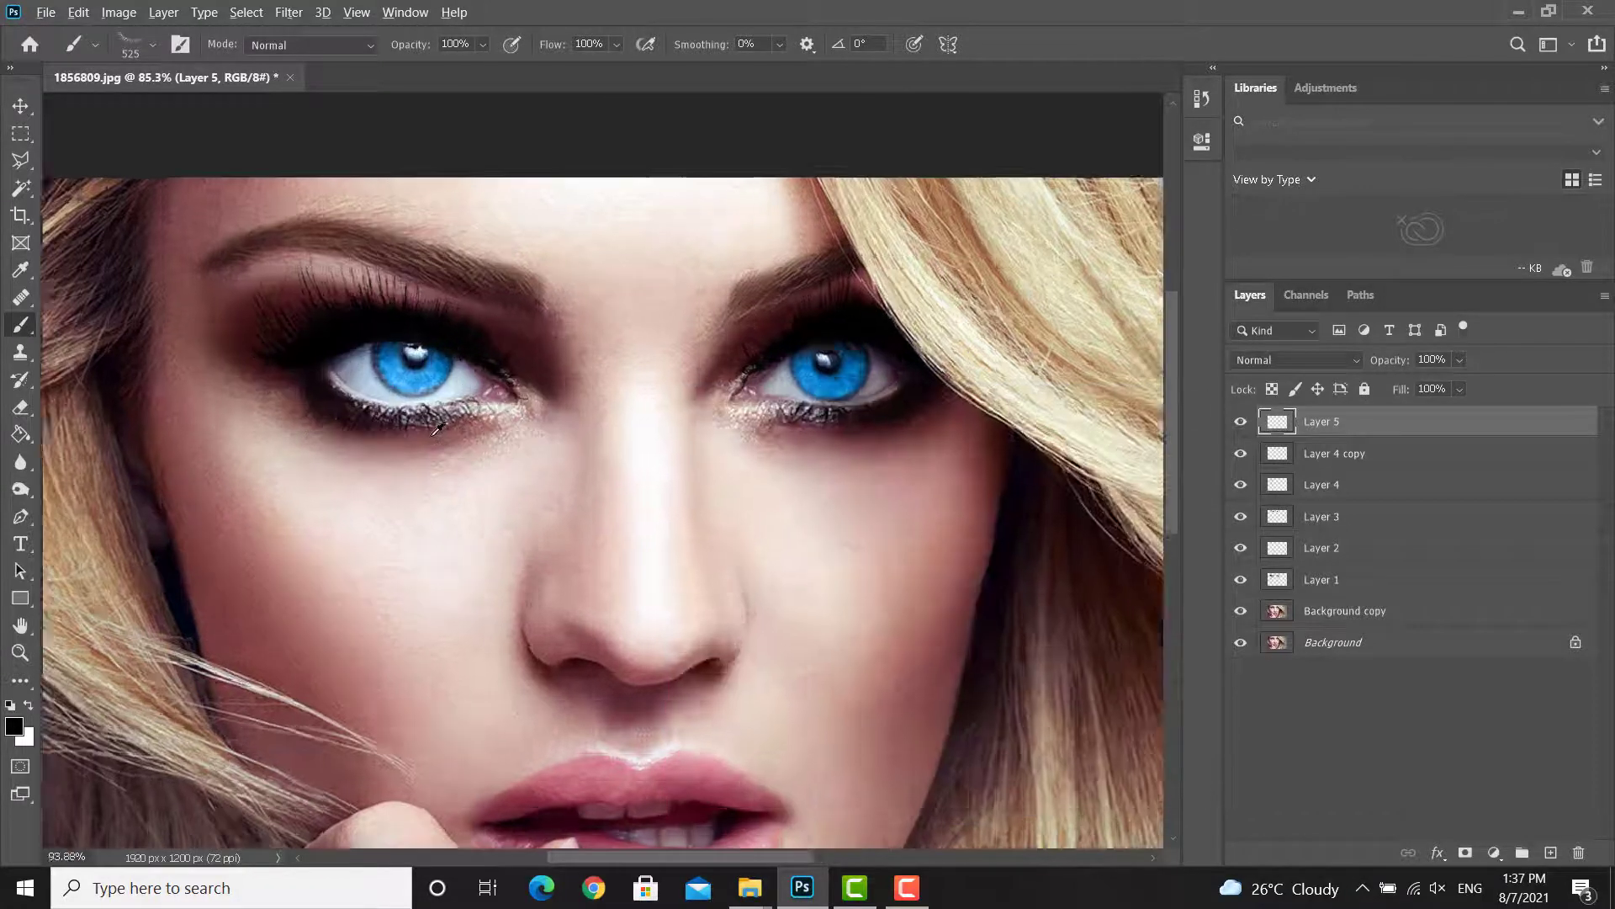
pyautogui.moveTo(461, 497); pyautogui.dragTo(632, 542)
pyautogui.click(632, 614)
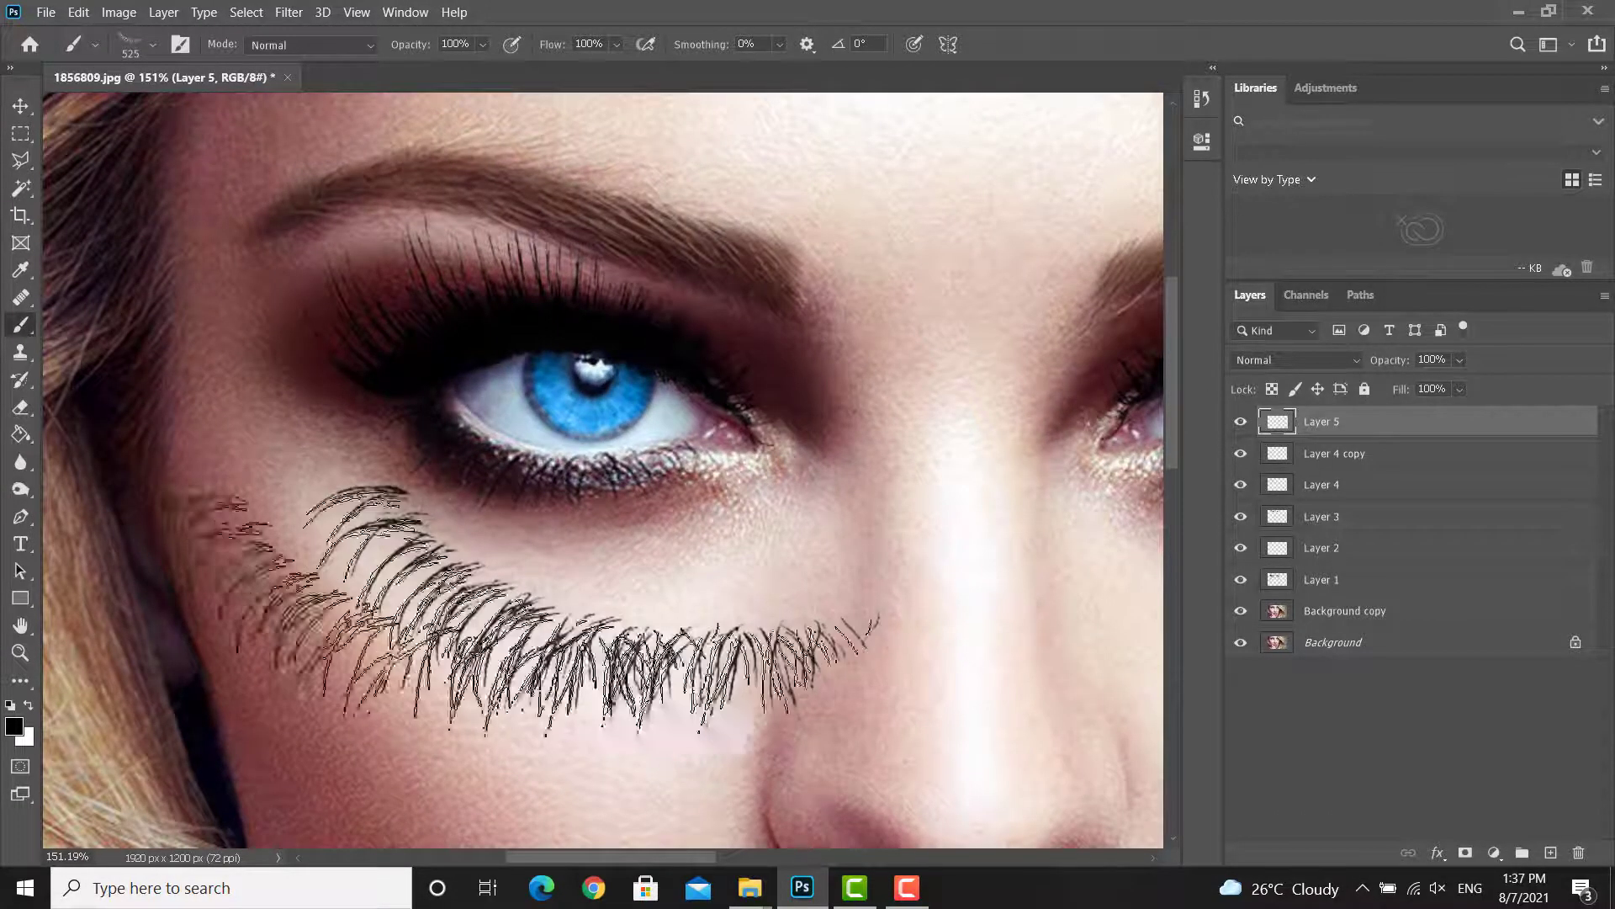
# Step: Scale the lower eyelash to about 68%, rotate it about -12° and fit it along the left-hand eye's lower lid
pyautogui.click(21, 106)
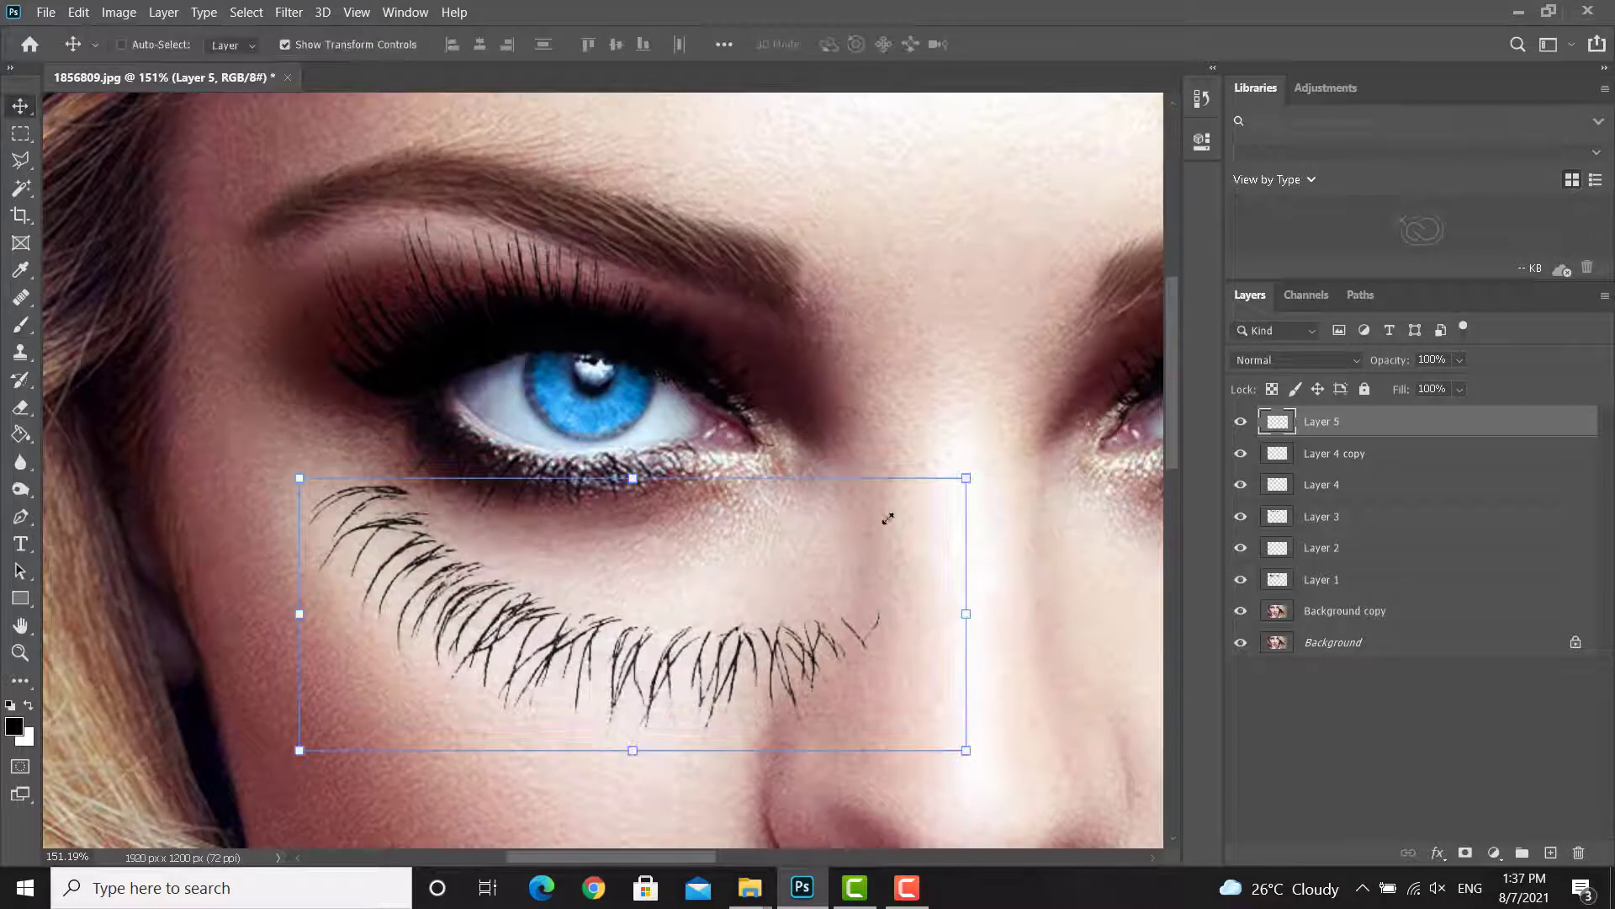
pyautogui.moveTo(966, 478); pyautogui.dragTo(756, 569)
pyautogui.moveTo(639, 680); pyautogui.dragTo(713, 514)
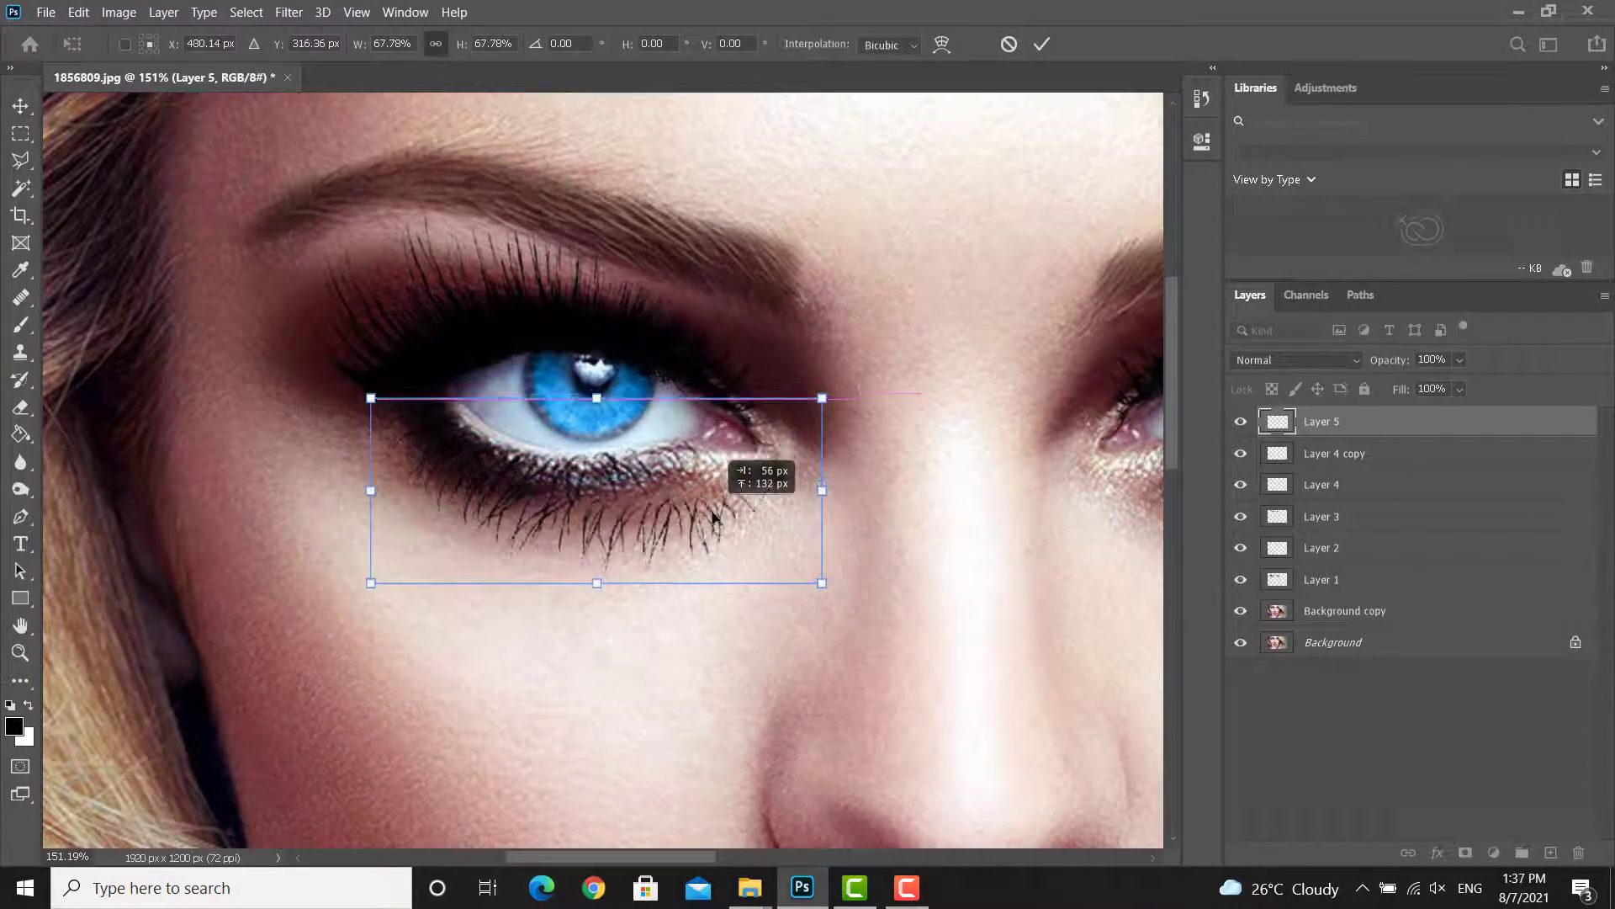
pyautogui.moveTo(840, 606); pyautogui.dragTo(875, 547)
pyautogui.moveTo(695, 526); pyautogui.dragTo(684, 489)
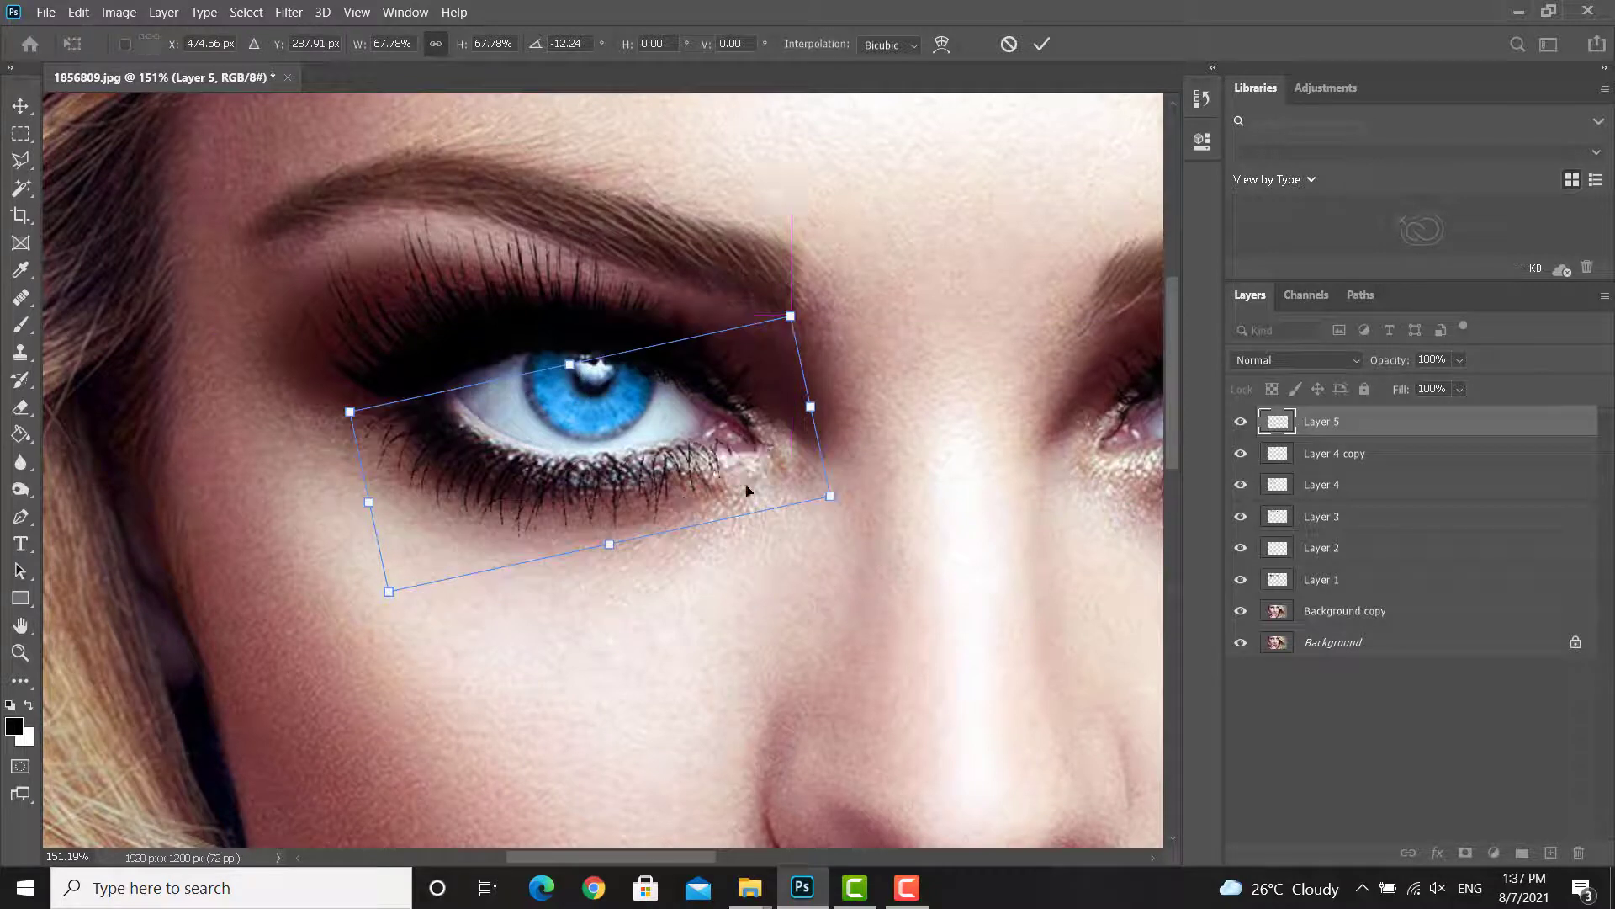
pyautogui.click(1043, 44)
# Step: Duplicate the lower eyelash, fit the copy to the right-hand eye's lower lid and apply the transform
pyautogui.scroll(-3, 376, 475)
pyautogui.moveTo(517, 483); pyautogui.dragTo(823, 461)
pyautogui.press('Return')
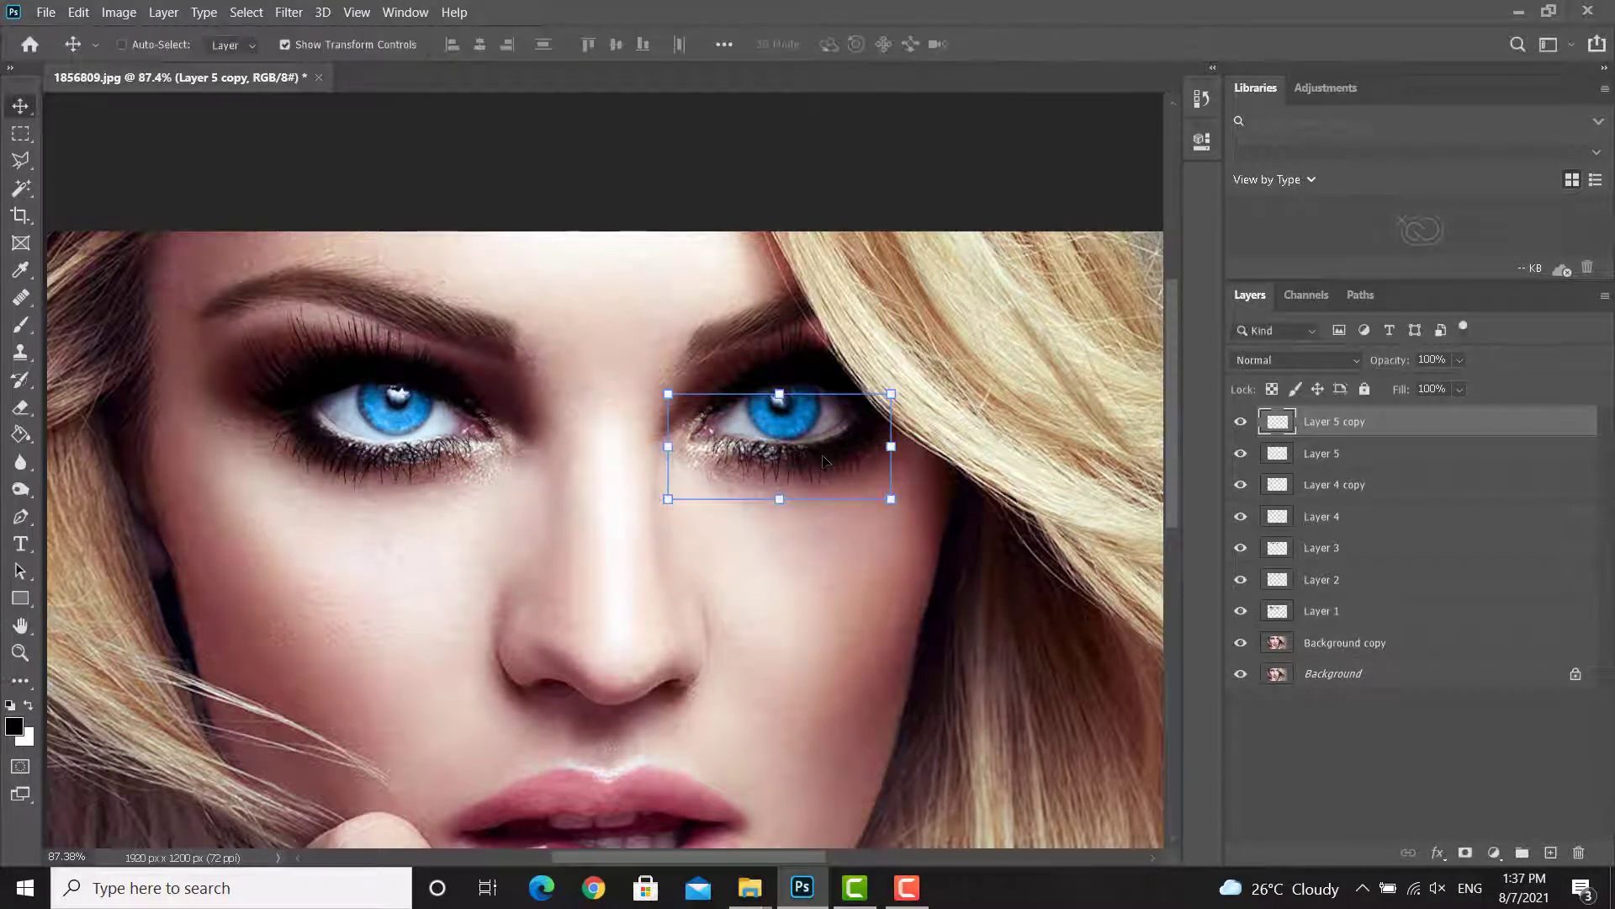
pyautogui.click(907, 887)
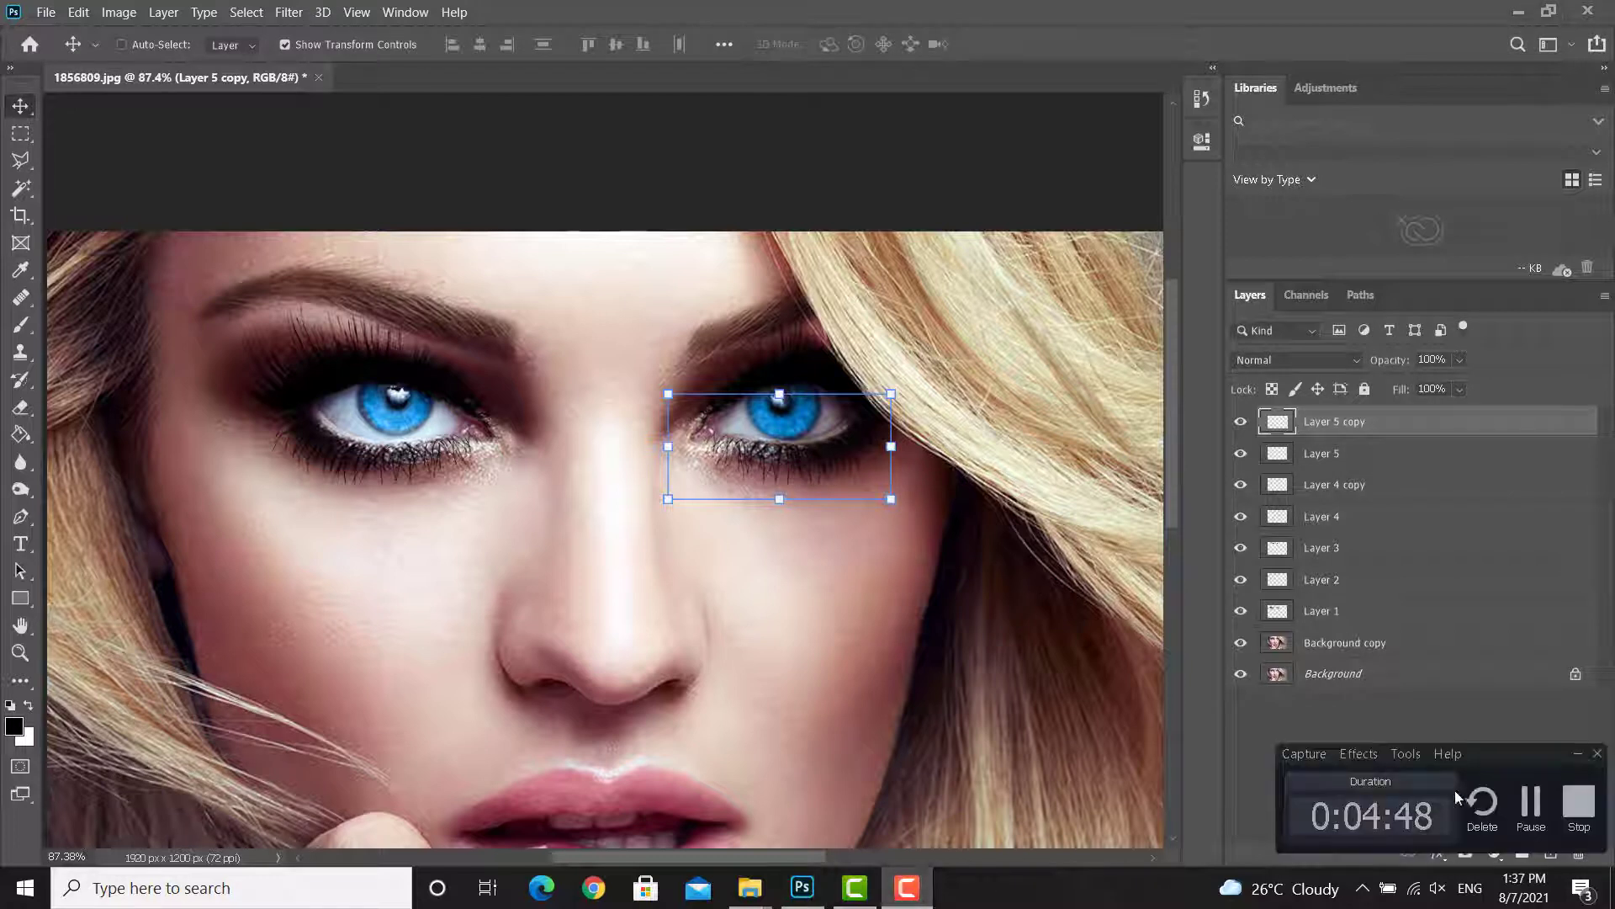
pyautogui.click(1530, 804)
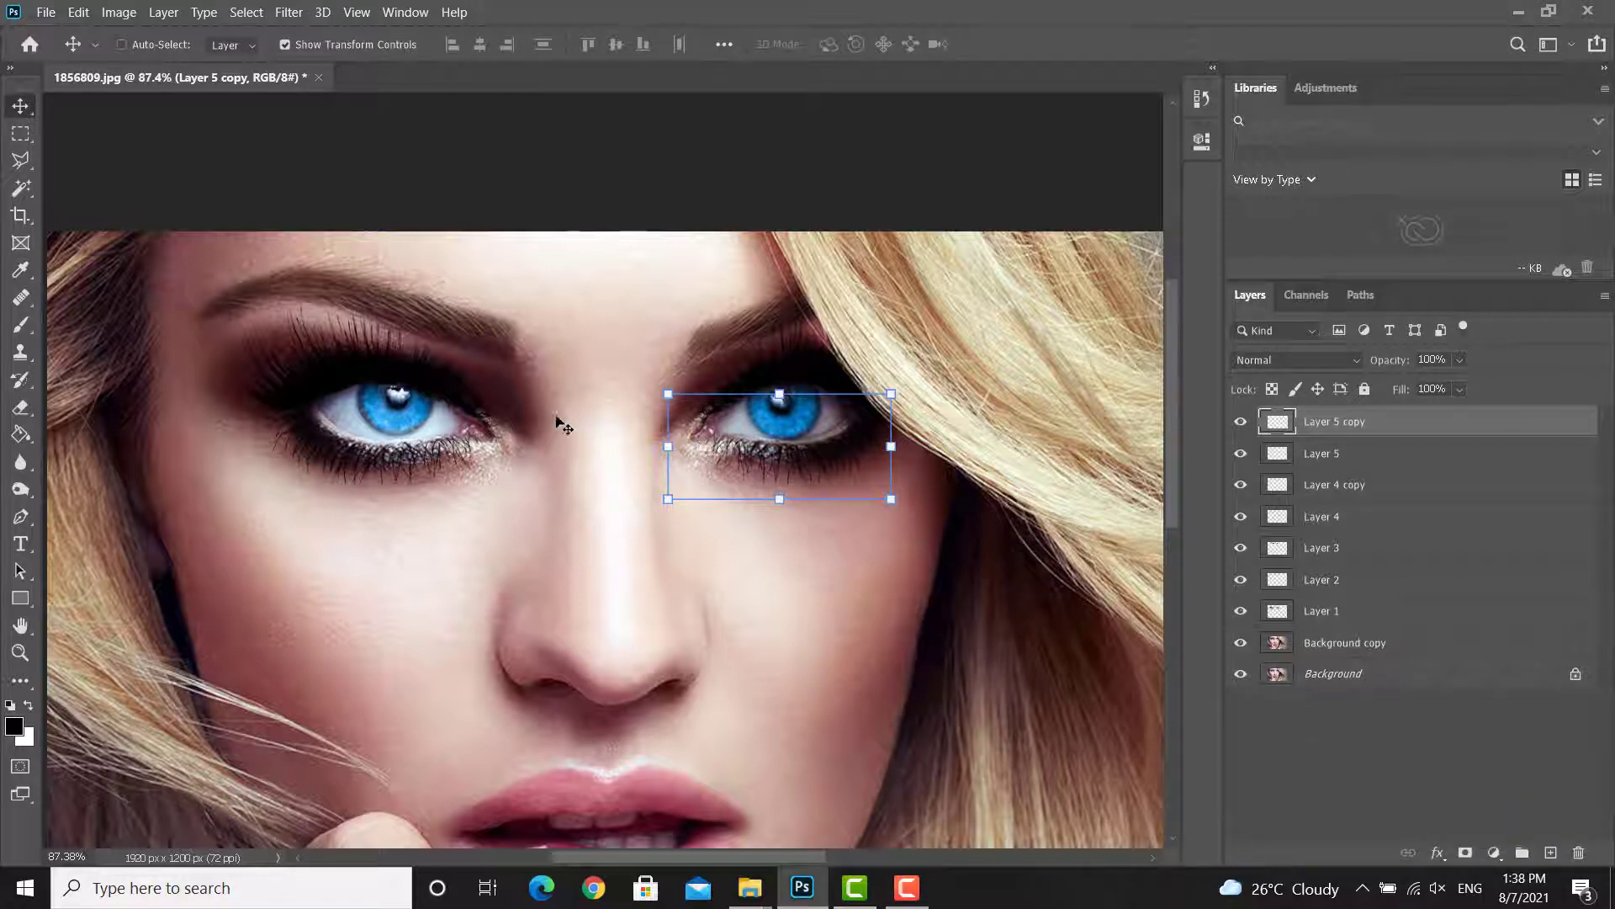
pyautogui.click(20, 625)
pyautogui.moveTo(533, 584); pyautogui.dragTo(577, 606)
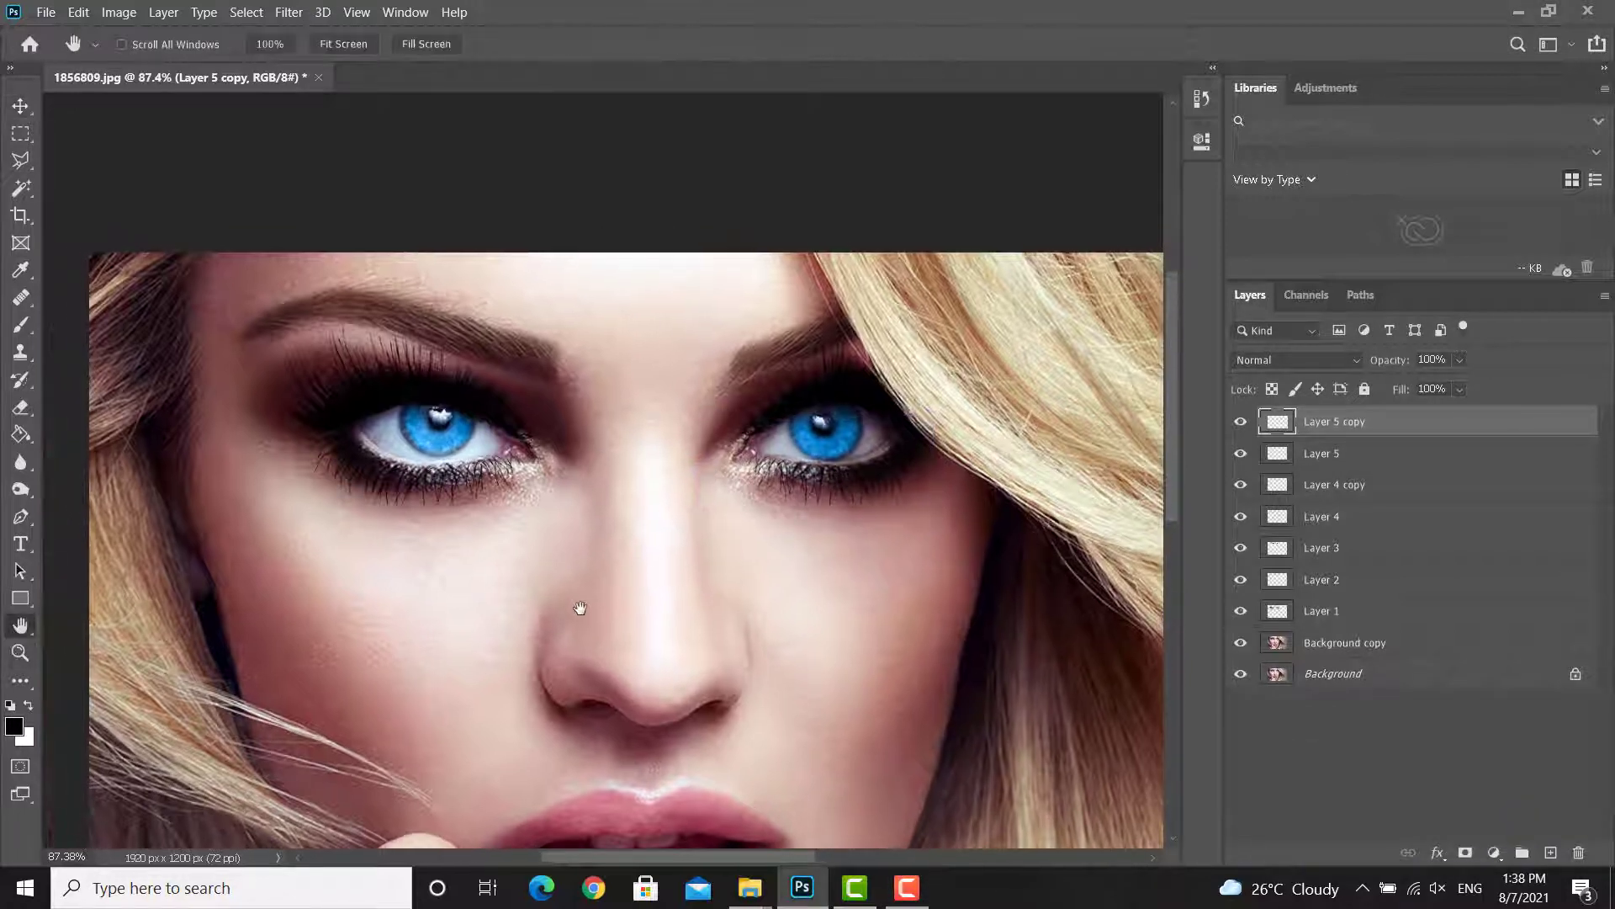
# Step: Add a new layer on top and set the foreground colour to a pale skin tone sampled from the cheek below the left-hand eye
pyautogui.click(1550, 853)
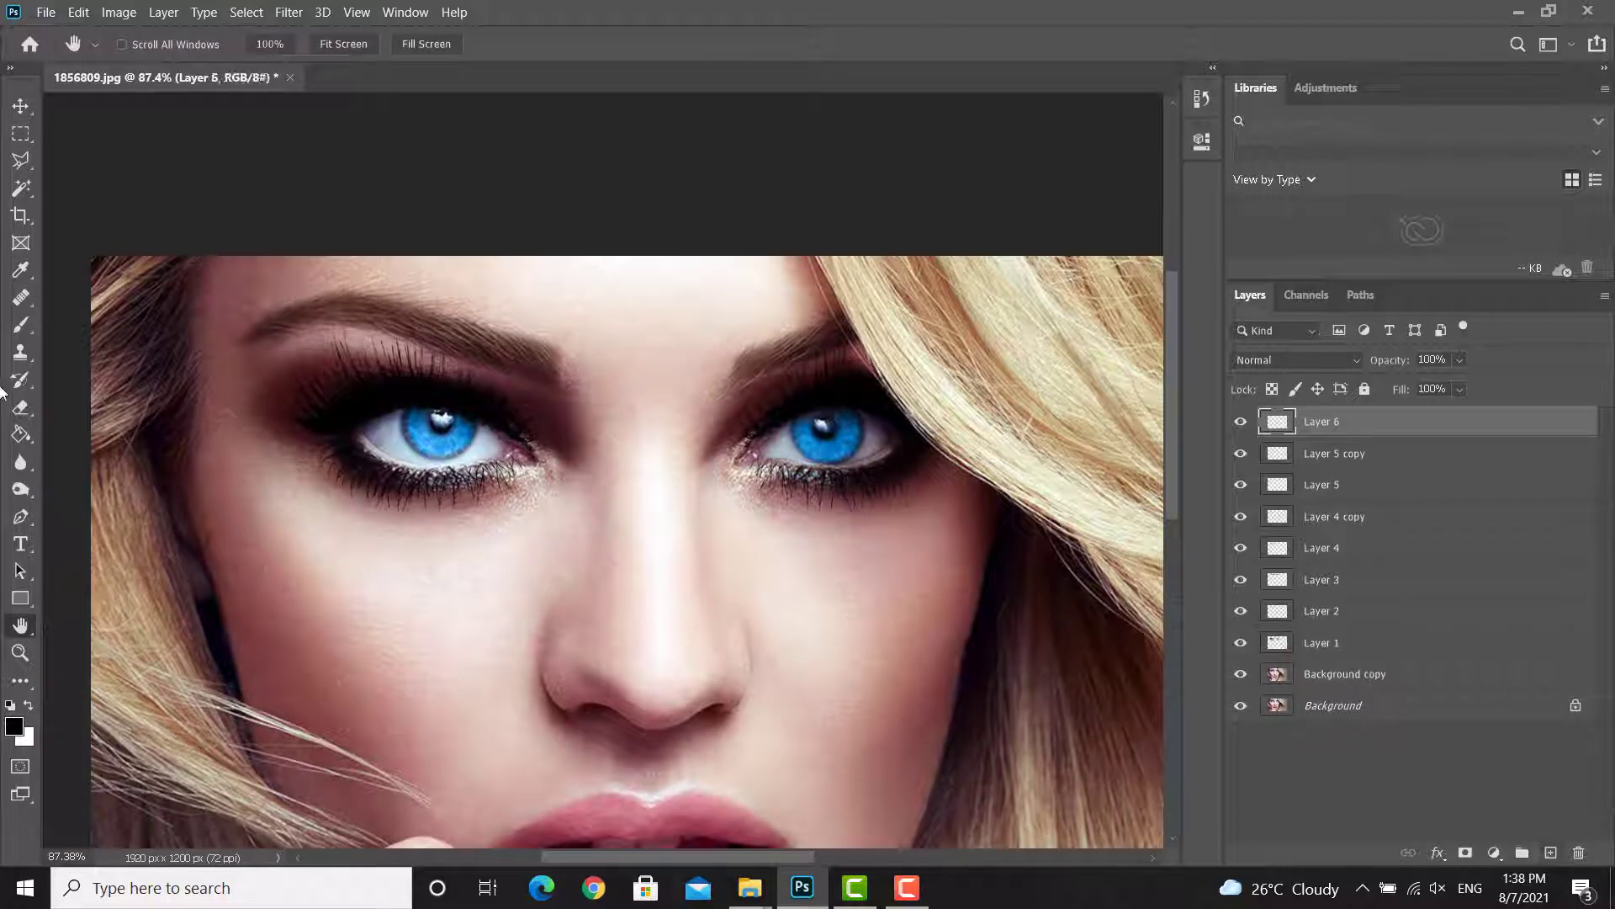
pyautogui.click(20, 325)
pyautogui.rightClick(841, 471)
pyautogui.click(871, 614)
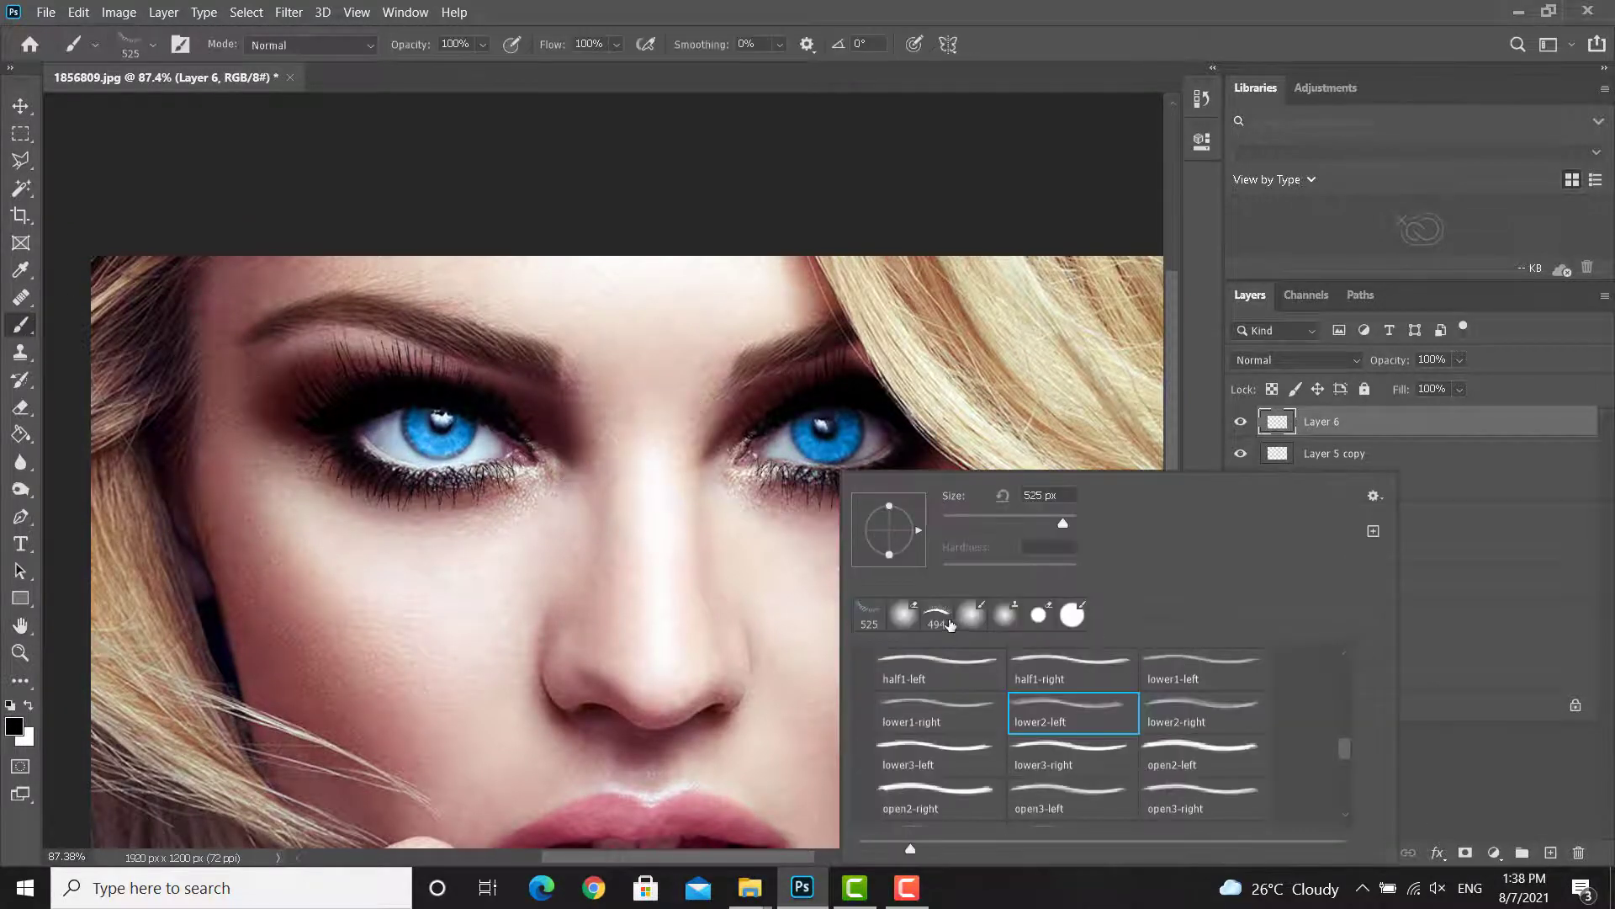
pyautogui.press('e')
pyautogui.click(654, 4)
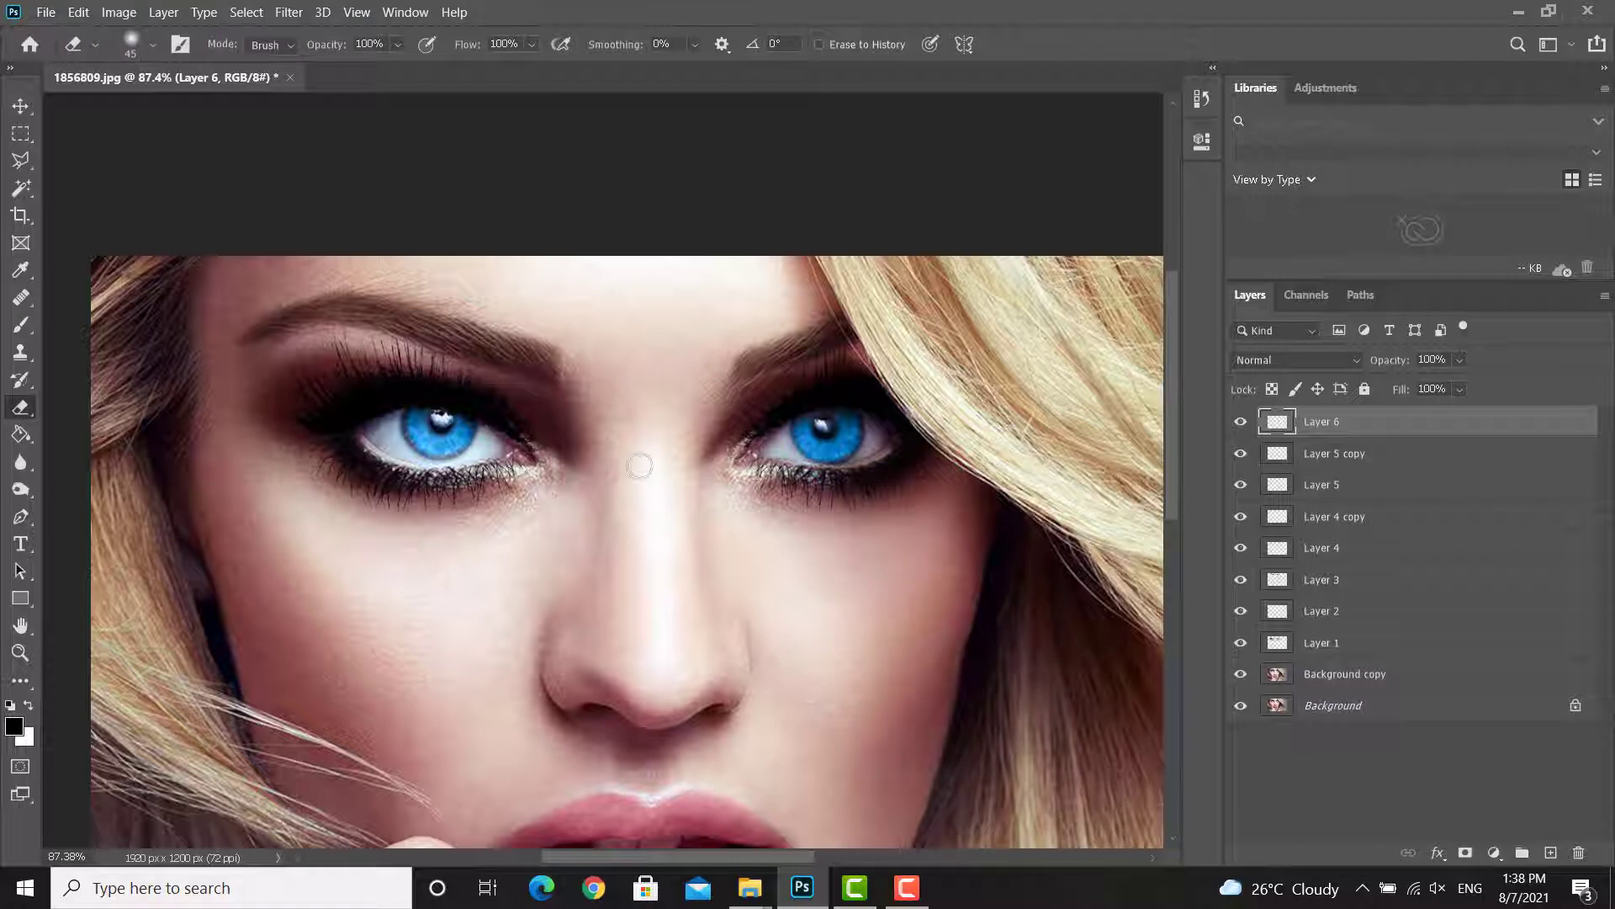
pyautogui.click(10, 727)
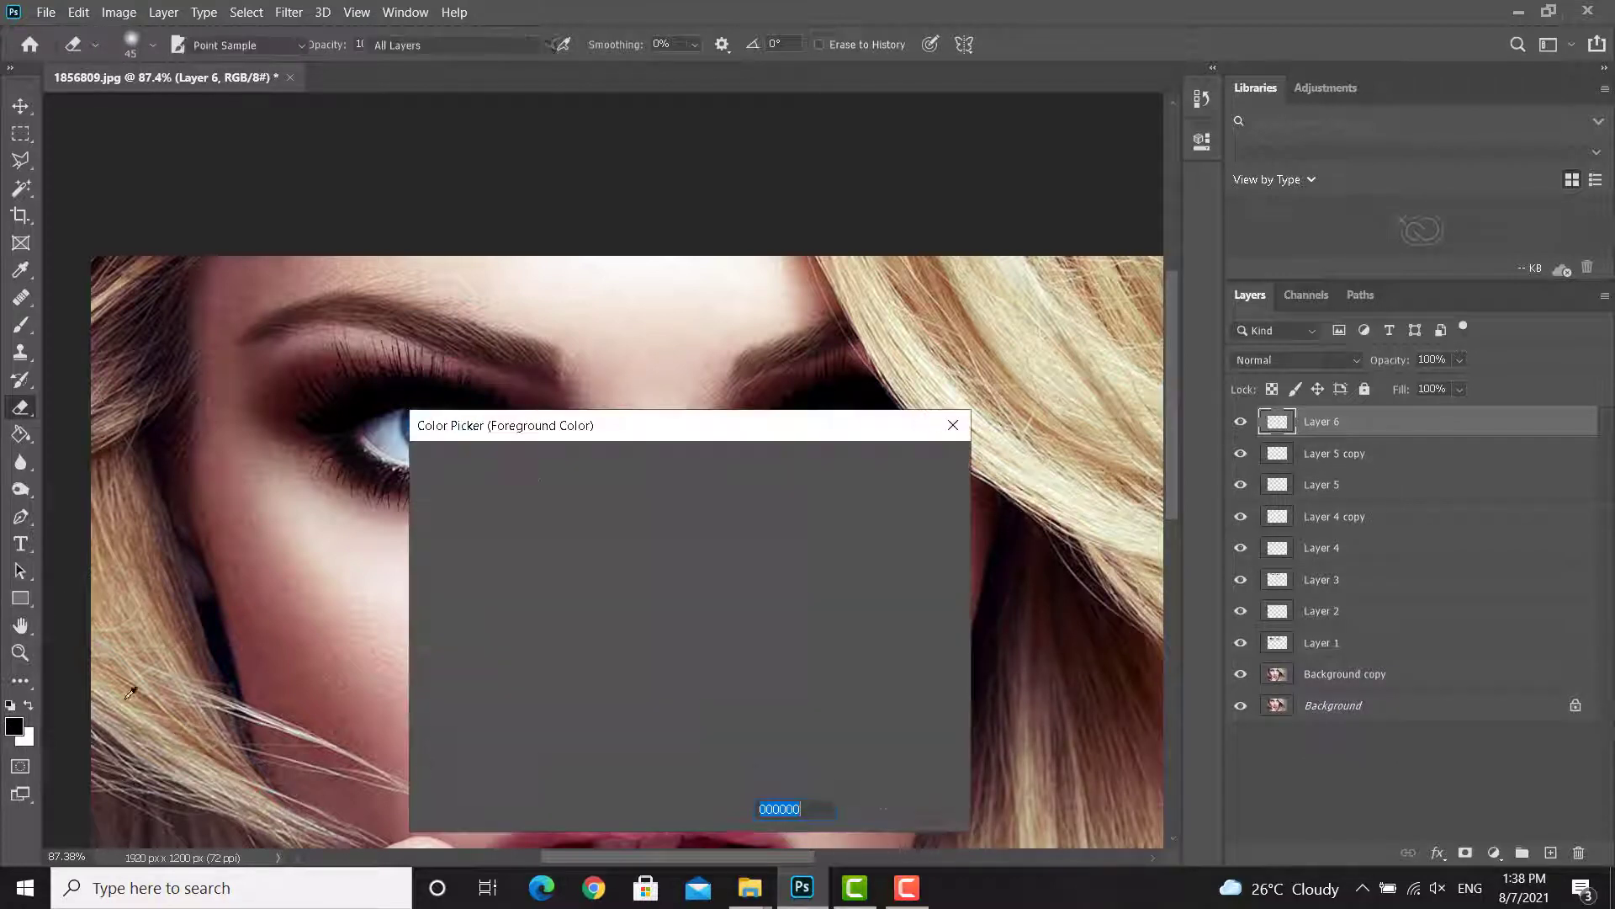
pyautogui.click(385, 566)
pyautogui.click(918, 467)
pyautogui.scroll(3, 354, 306)
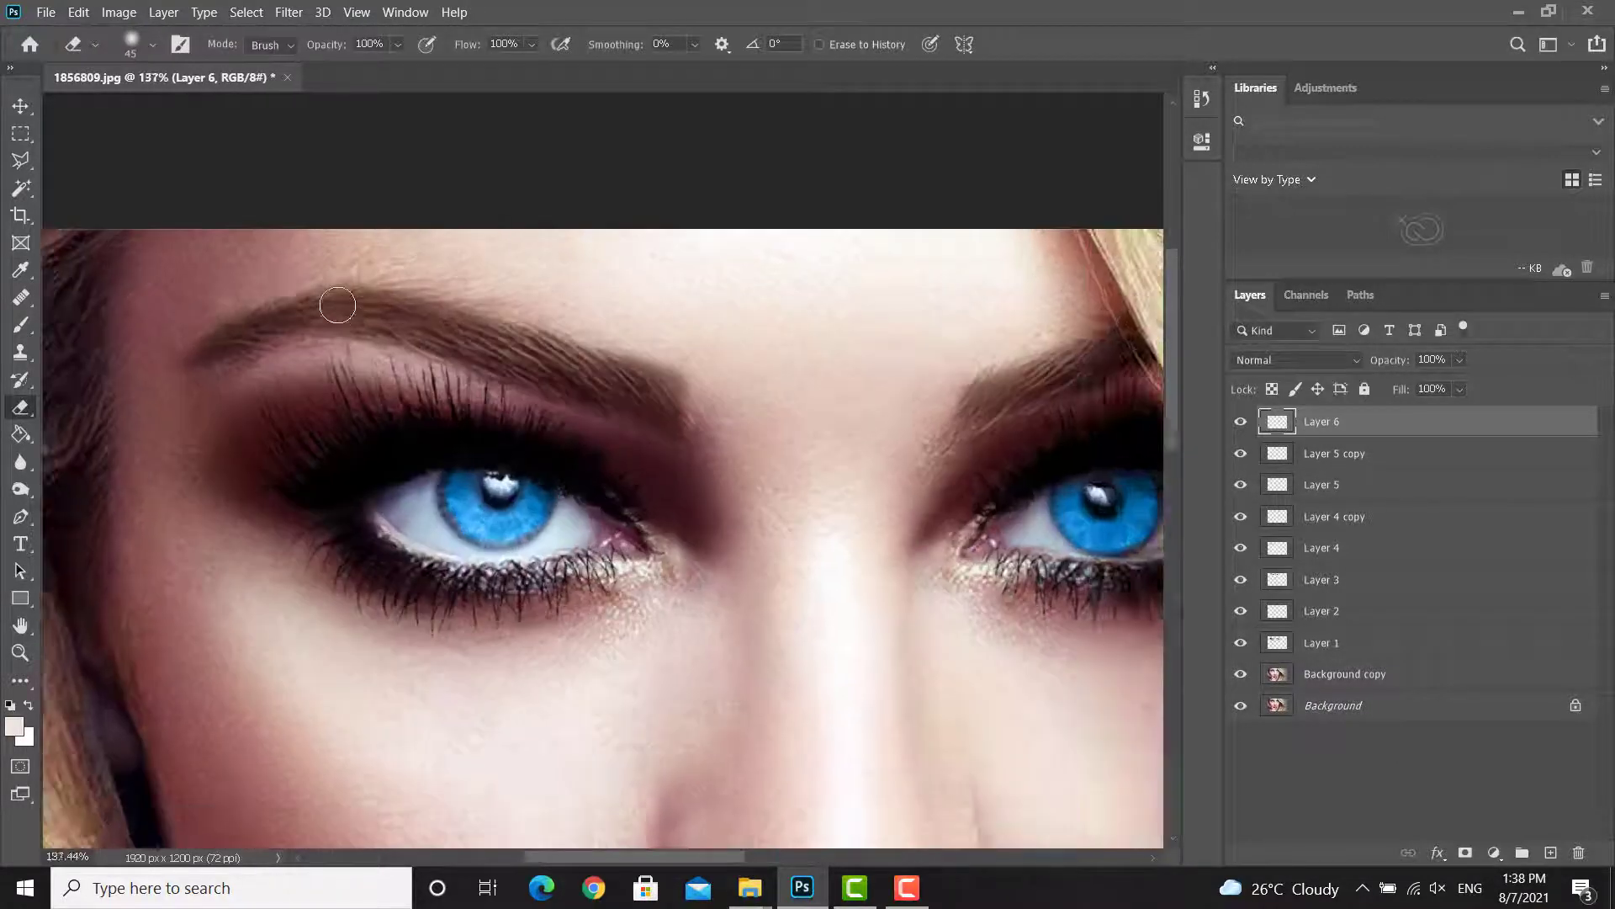
pyautogui.moveTo(353, 343); pyautogui.dragTo(487, 355)
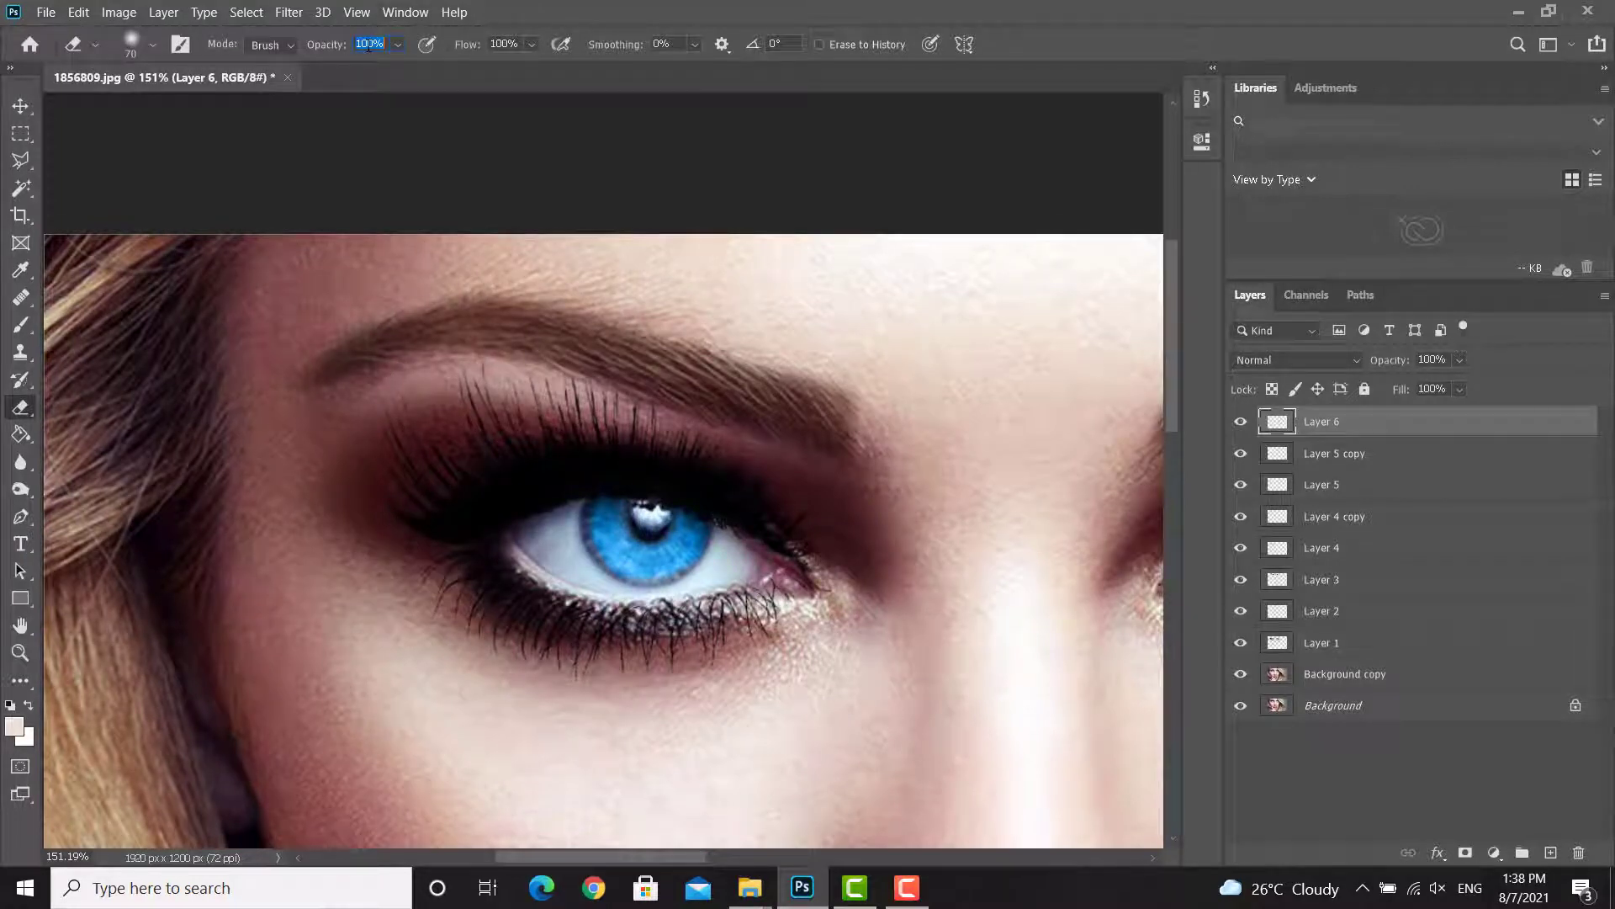
pyautogui.moveTo(369, 393)
pyautogui.mouseDown()
pyautogui.moveTo(452, 392)
pyautogui.moveTo(362, 407)
pyautogui.moveTo(434, 384)
pyautogui.moveTo(600, 407)
pyautogui.moveTo(519, 382)
pyautogui.moveTo(426, 390)
pyautogui.mouseUp()
# Step: Choose the Soft Round brush, reduce its size to 100 px and set its opacity to 15%
pyautogui.click(21, 324)
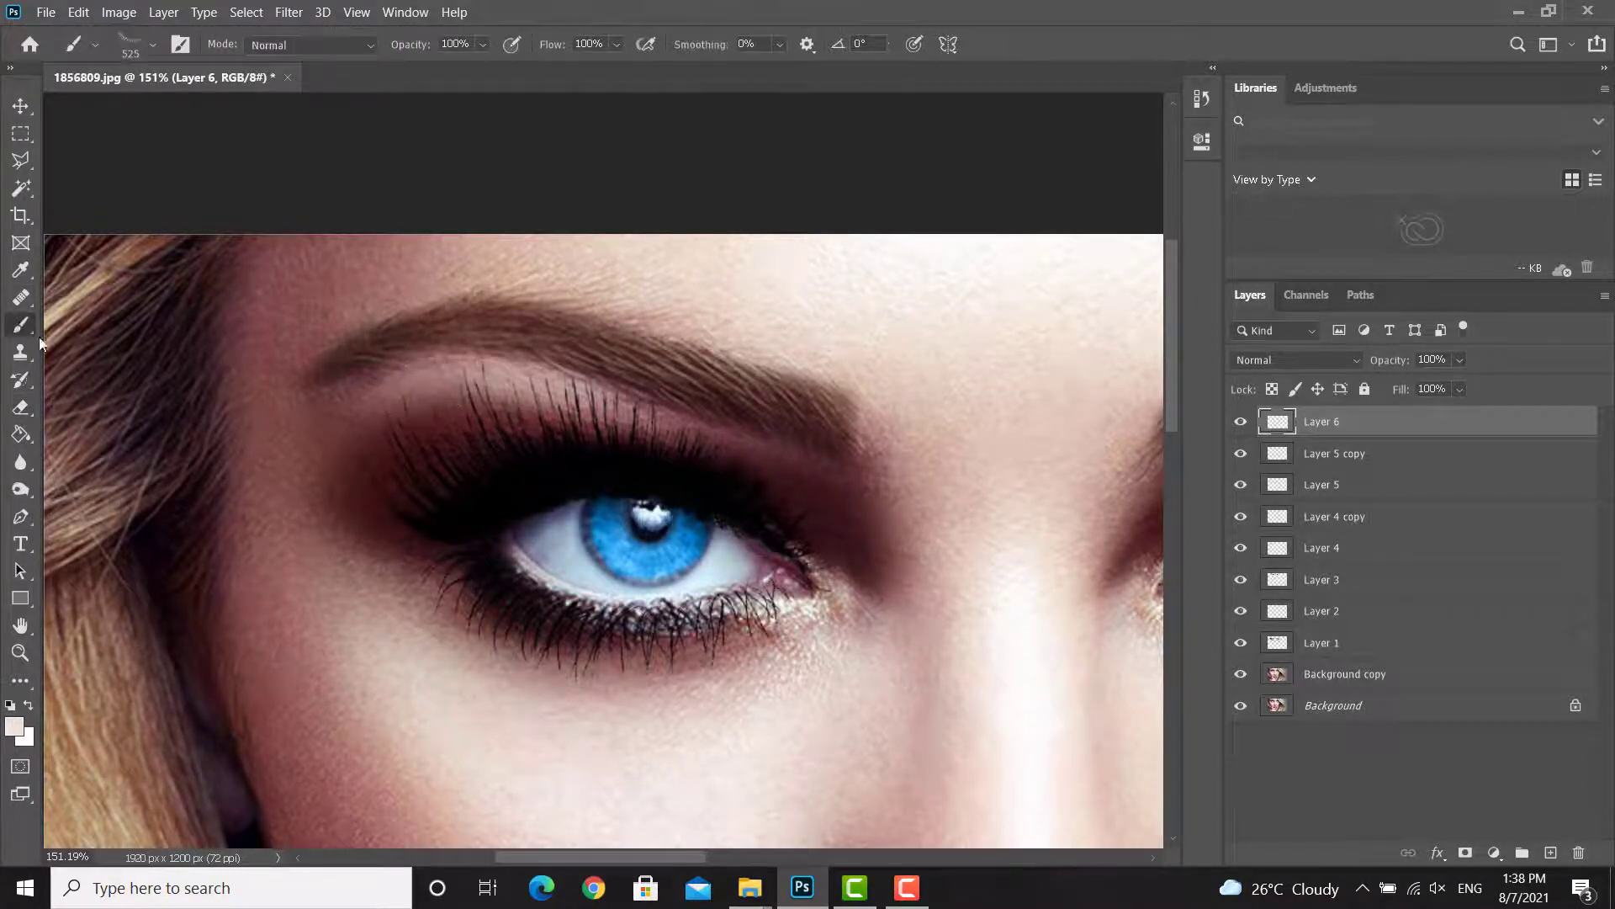
pyautogui.rightClick(532, 433)
pyautogui.moveTo(1044, 713); pyautogui.dragTo(1041, 606)
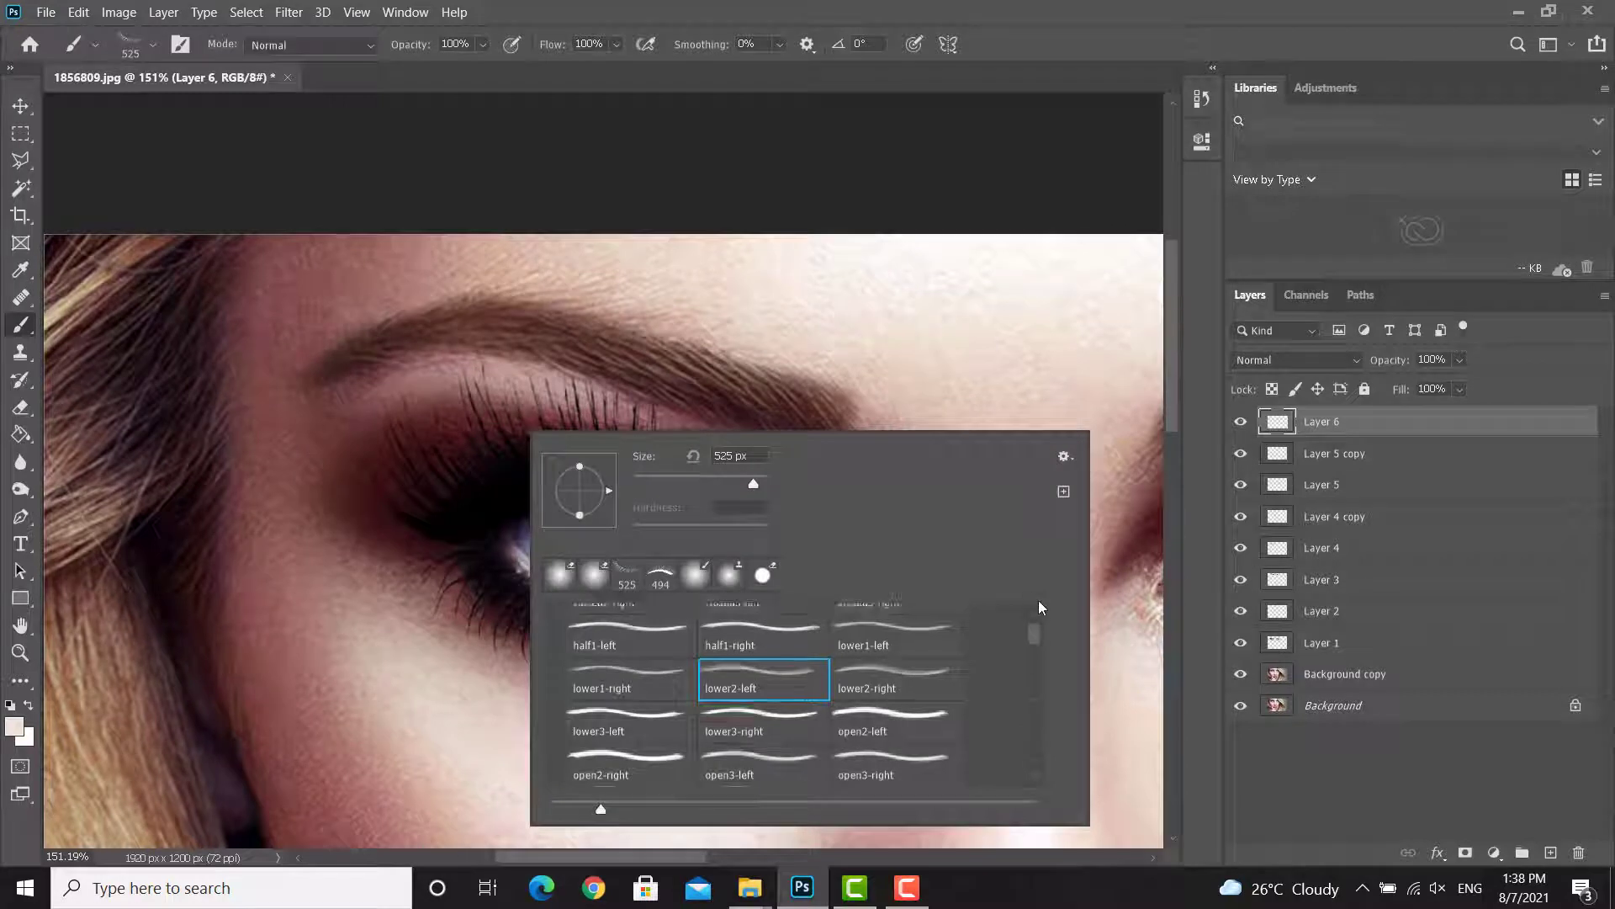
pyautogui.click(626, 629)
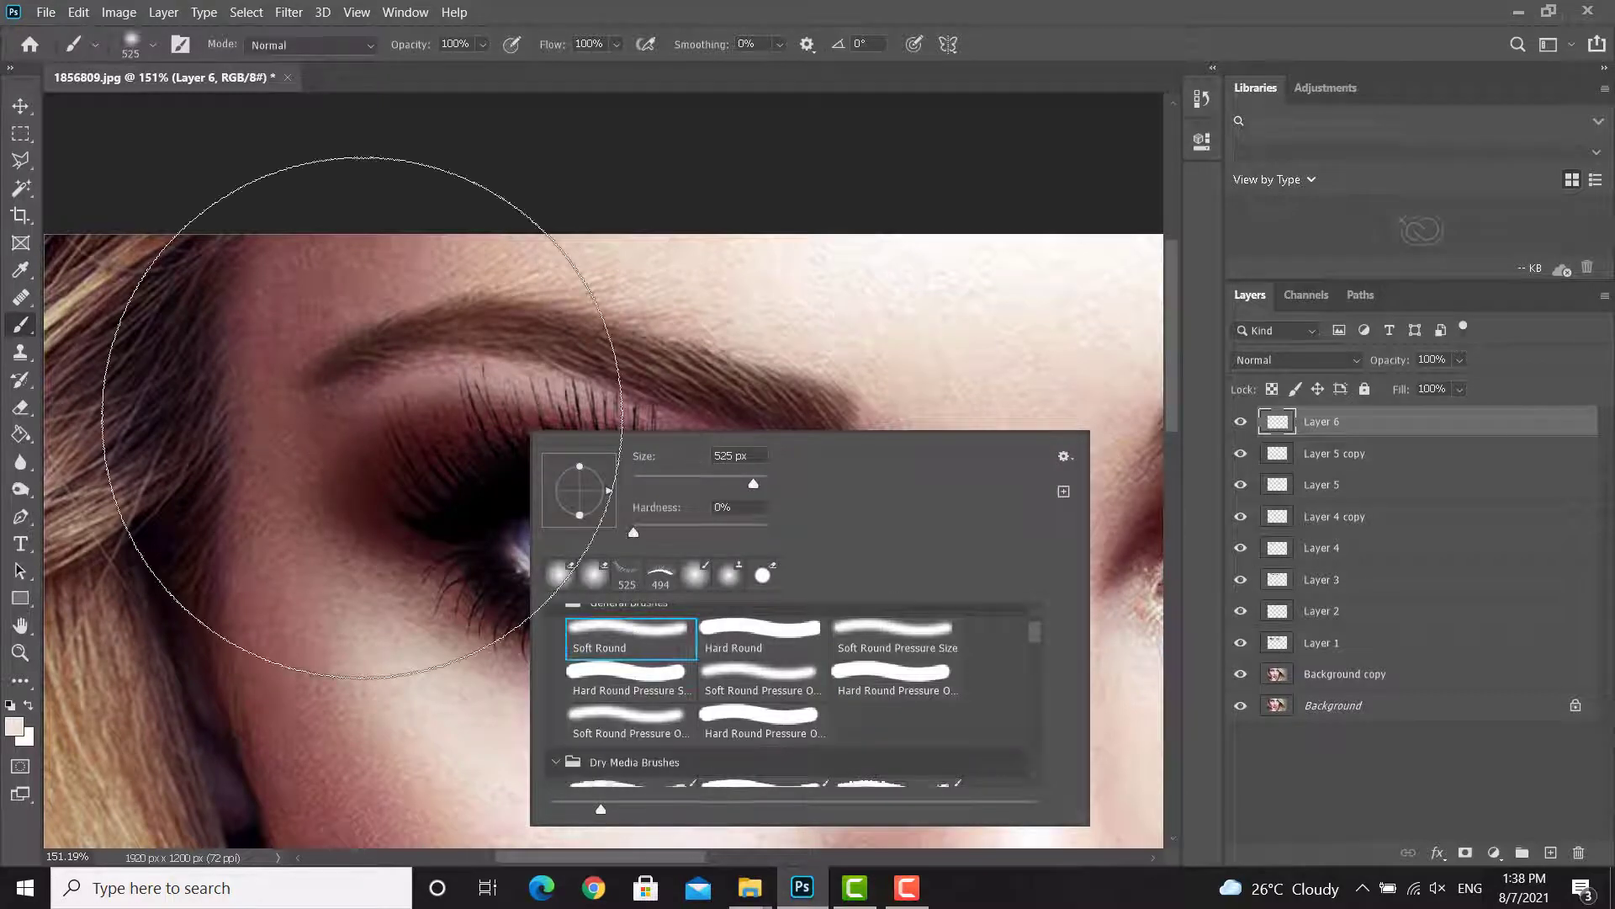
pyautogui.press('Return')
pyautogui.press('[')
pyautogui.press('[')
pyautogui.press('[')
pyautogui.press('[')
pyautogui.press('[')
pyautogui.press('[')
pyautogui.press('[')
pyautogui.press('[')
pyautogui.press('[')
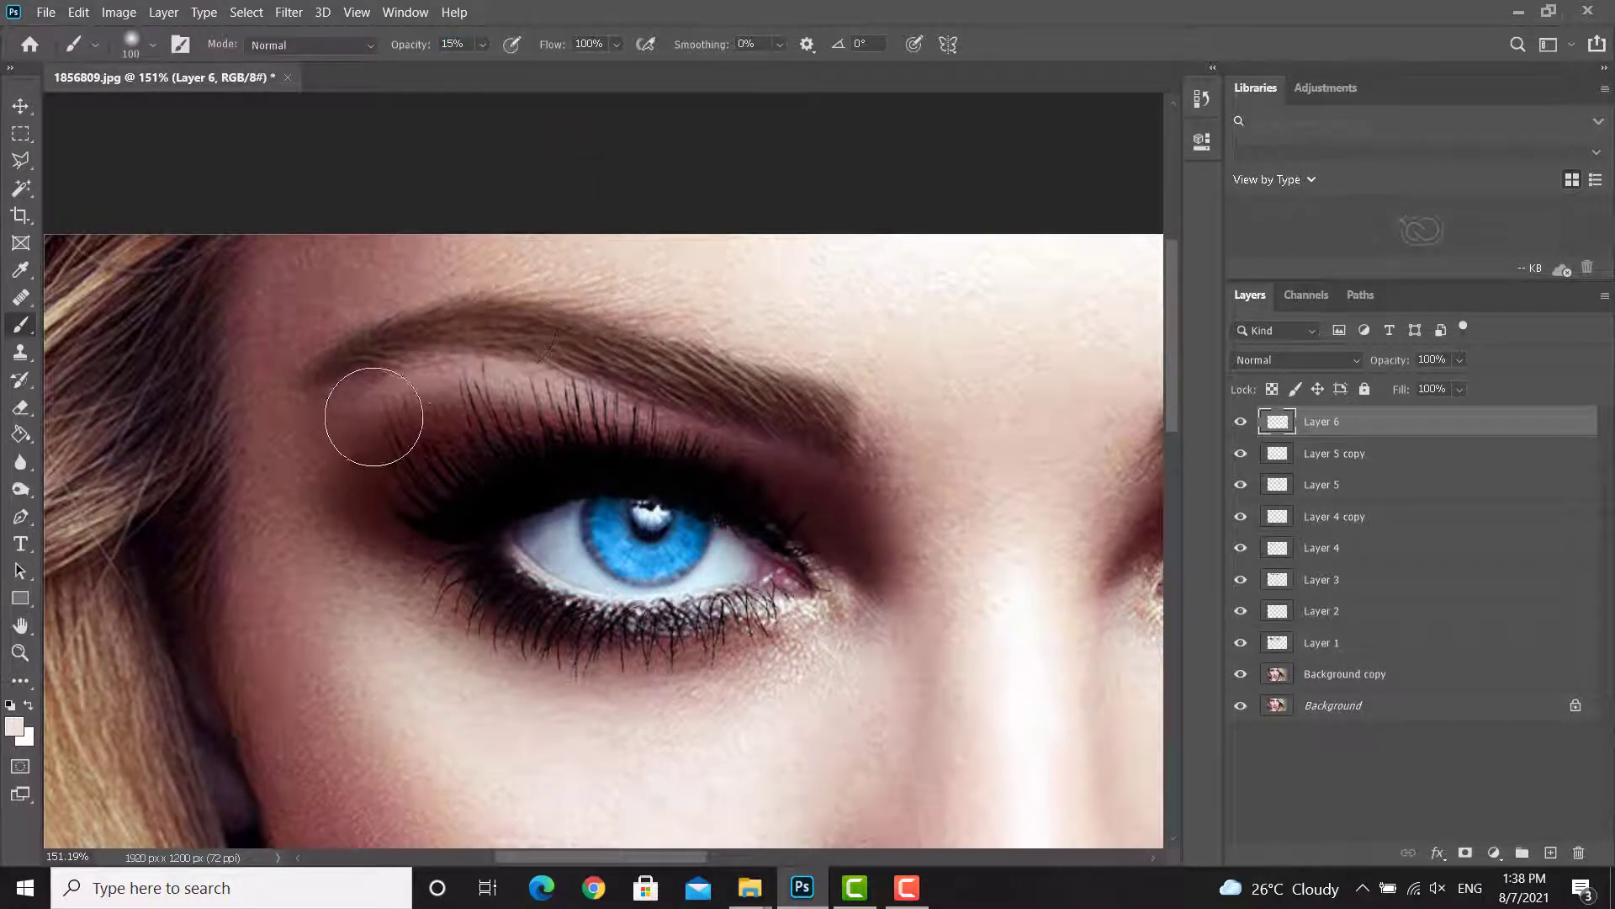
# Step: Paint a soft pale highlight beneath the outer part of the left-hand eyebrow and set the layer's blend mode to Soft Light
pyautogui.moveTo(375, 412)
pyautogui.mouseDown()
pyautogui.moveTo(636, 406)
pyautogui.moveTo(472, 389)
pyautogui.moveTo(303, 409)
pyautogui.moveTo(361, 397)
pyautogui.mouseUp()
pyautogui.scroll(-2, 454, 454)
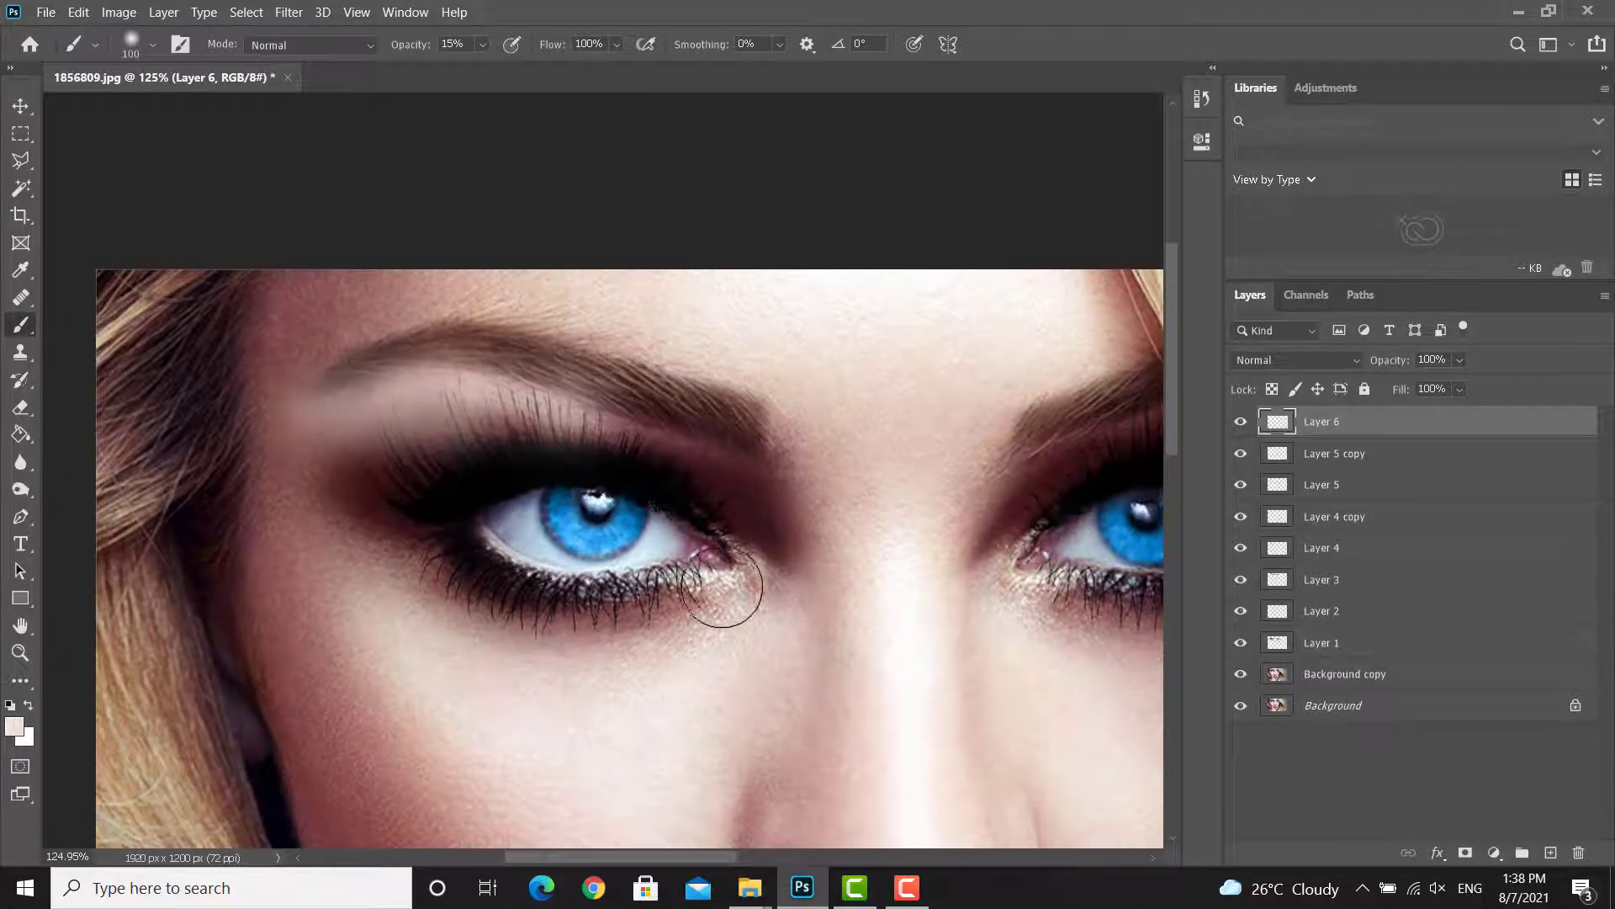
pyautogui.moveTo(832, 588)
pyautogui.mouseDown()
pyautogui.moveTo(685, 578)
pyautogui.moveTo(825, 570)
pyautogui.mouseUp()
pyautogui.moveTo(564, 547); pyautogui.dragTo(699, 555)
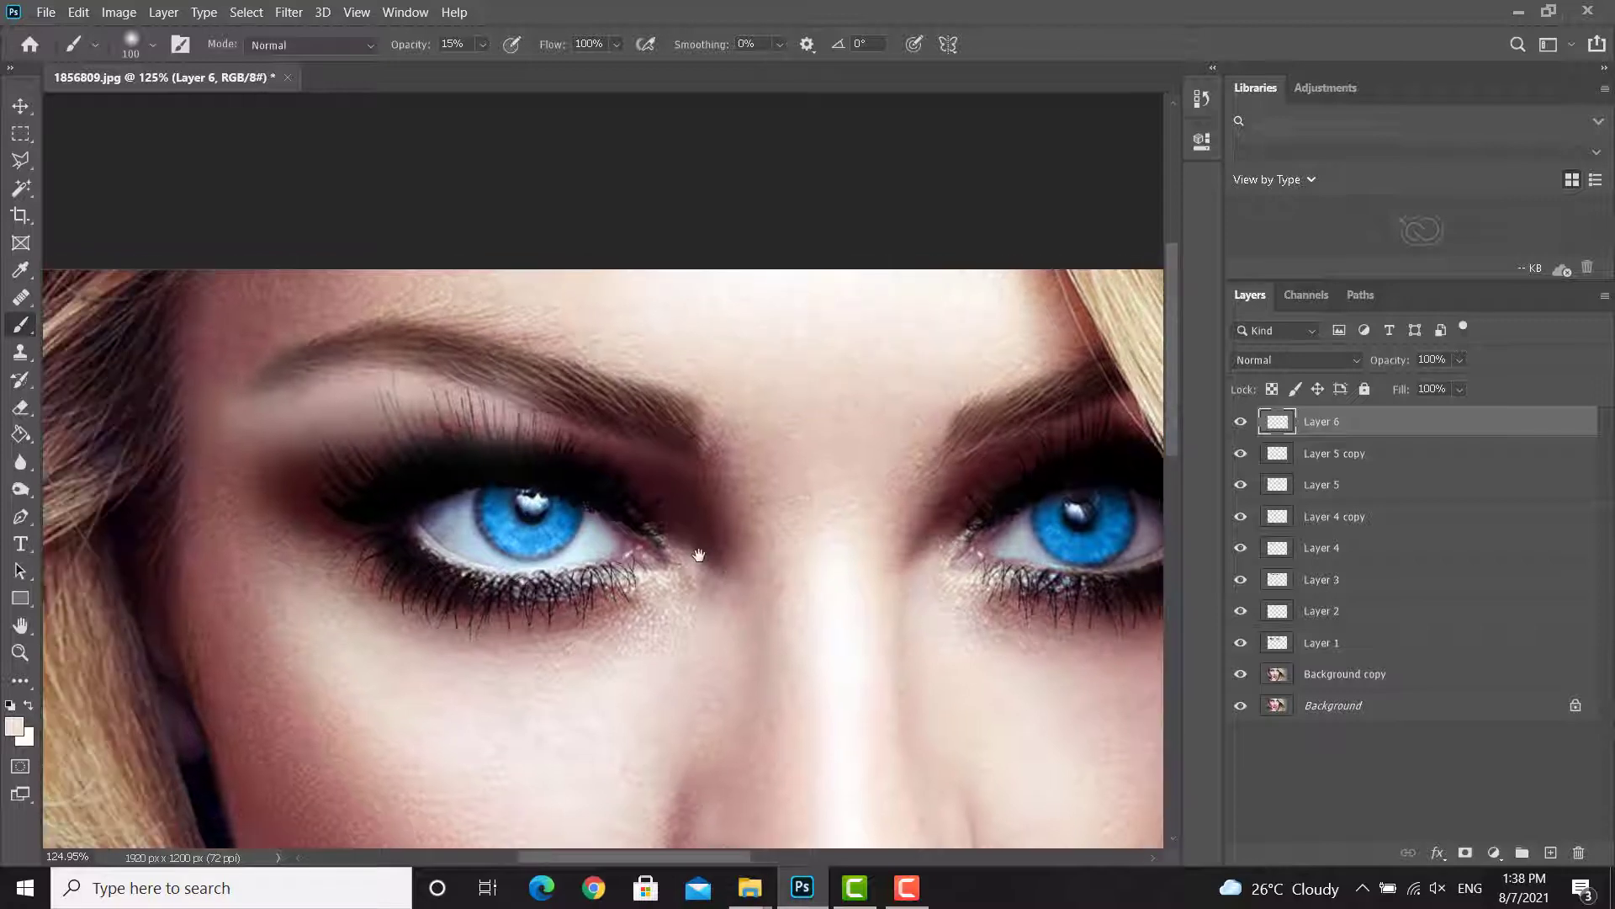
pyautogui.click(1318, 356)
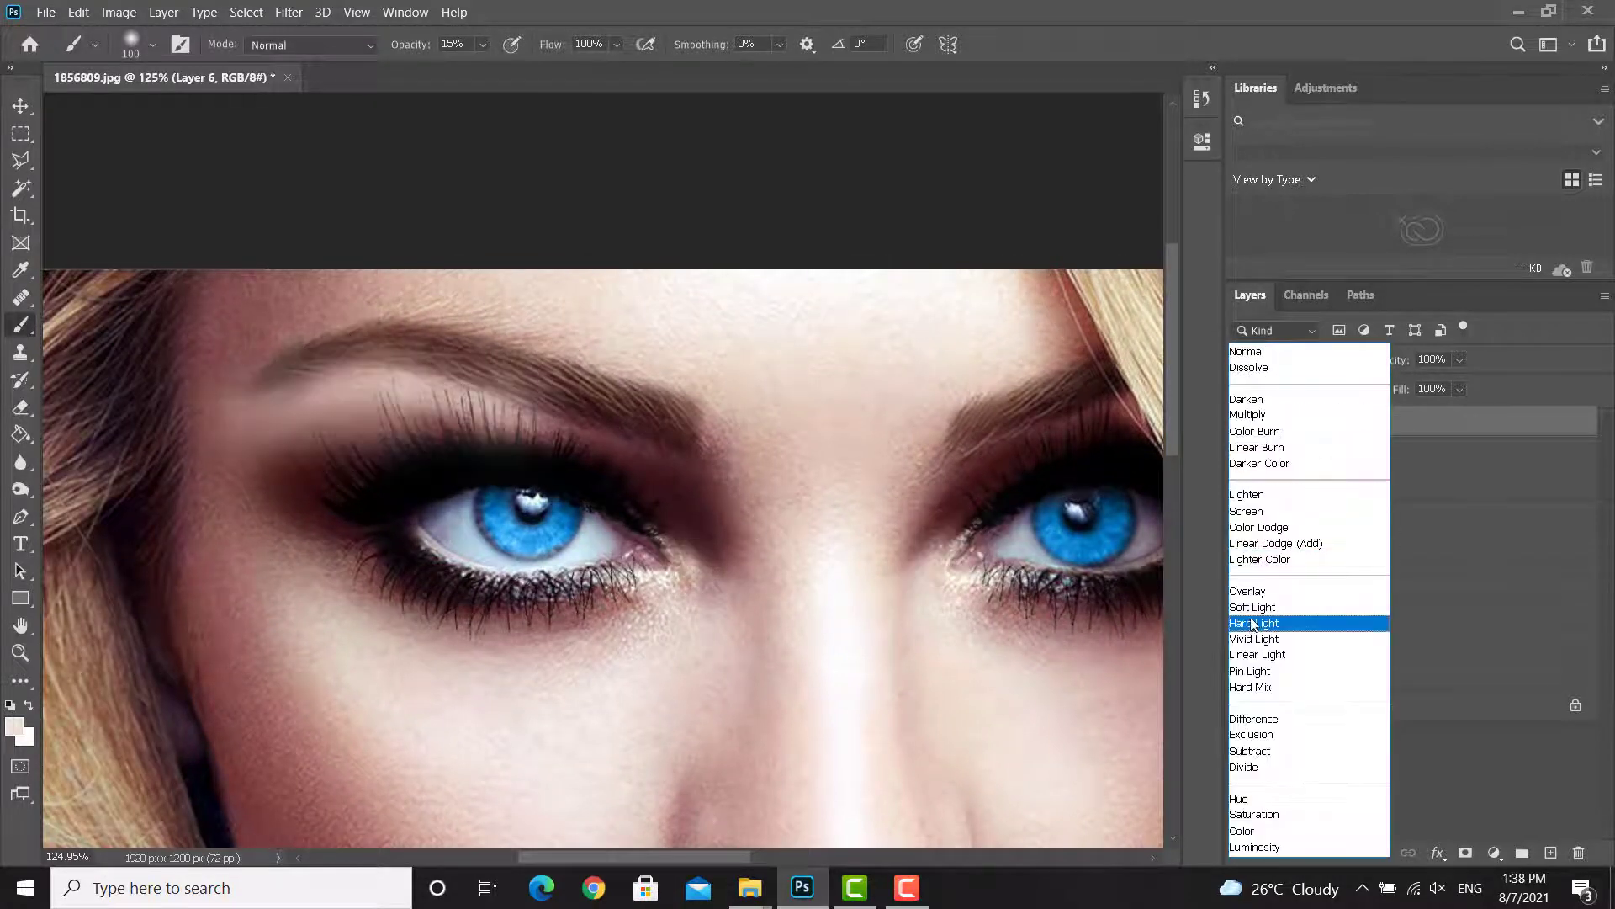
pyautogui.click(1262, 603)
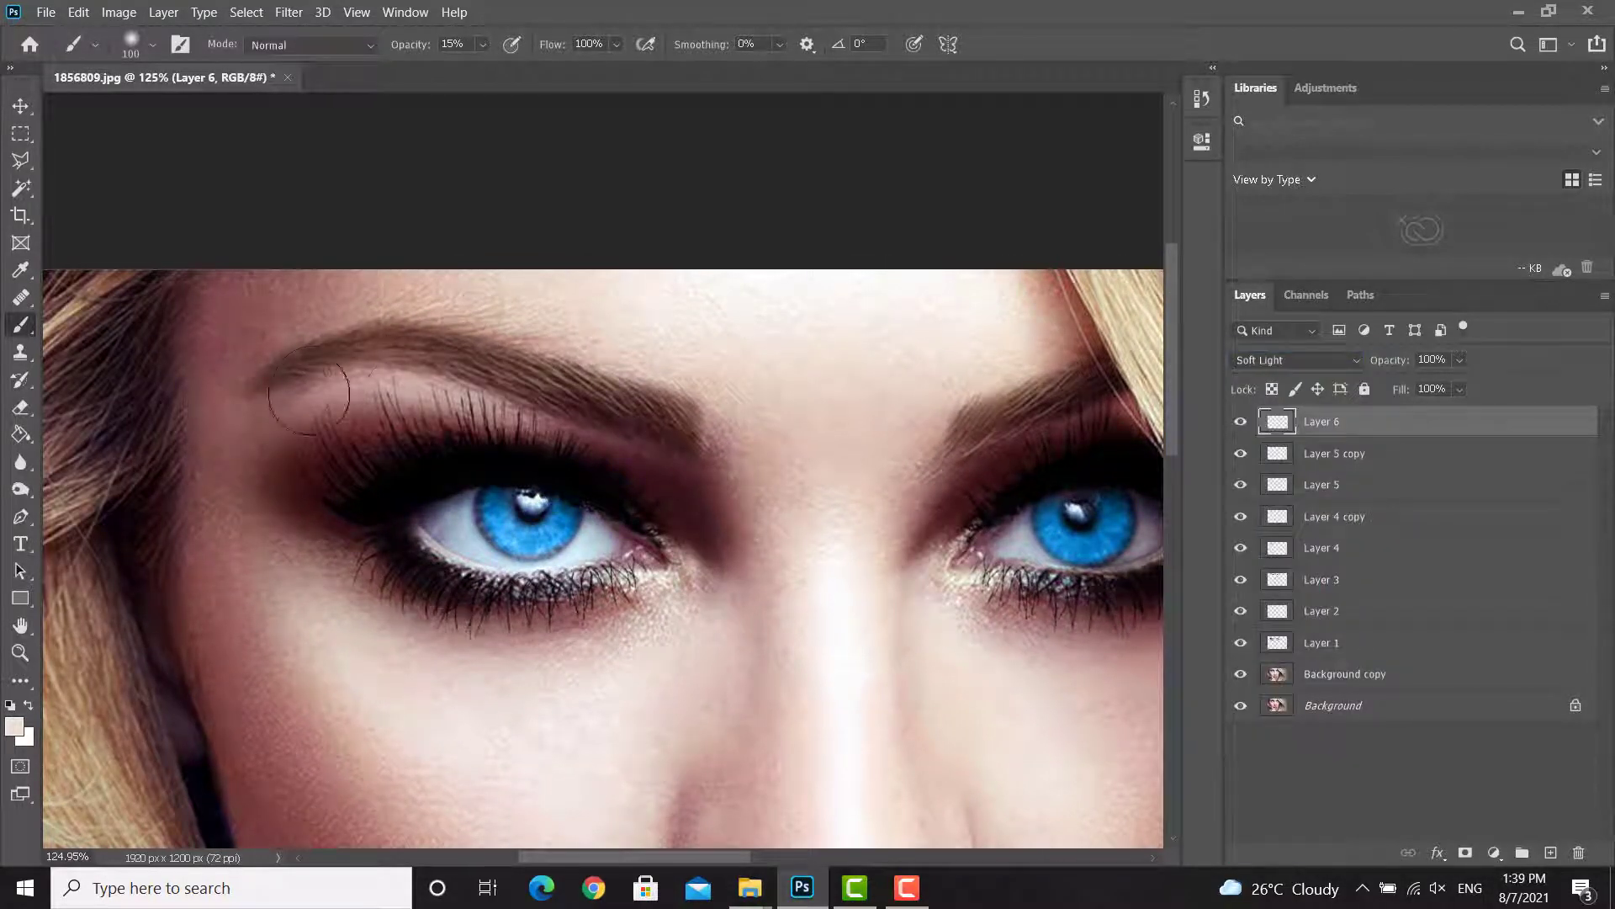
# Step: Set the Eraser to 100% opacity and erase the pale highlight where it overlaps the left-hand eyebrow
pyautogui.click(17, 410)
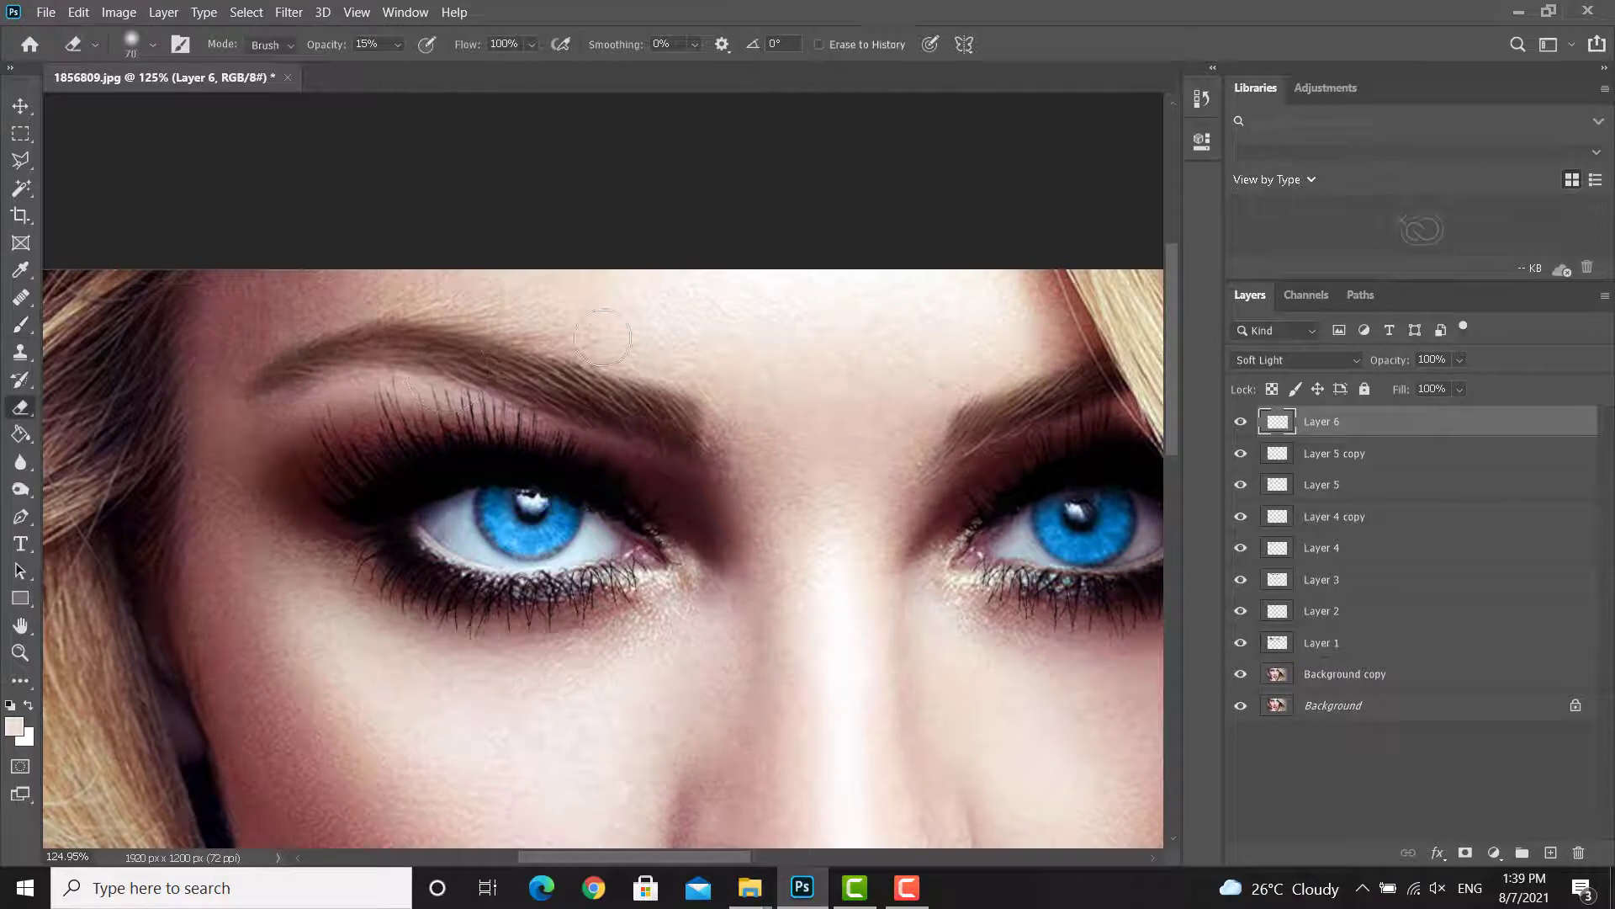
pyautogui.moveTo(394, 66); pyautogui.dragTo(564, 72)
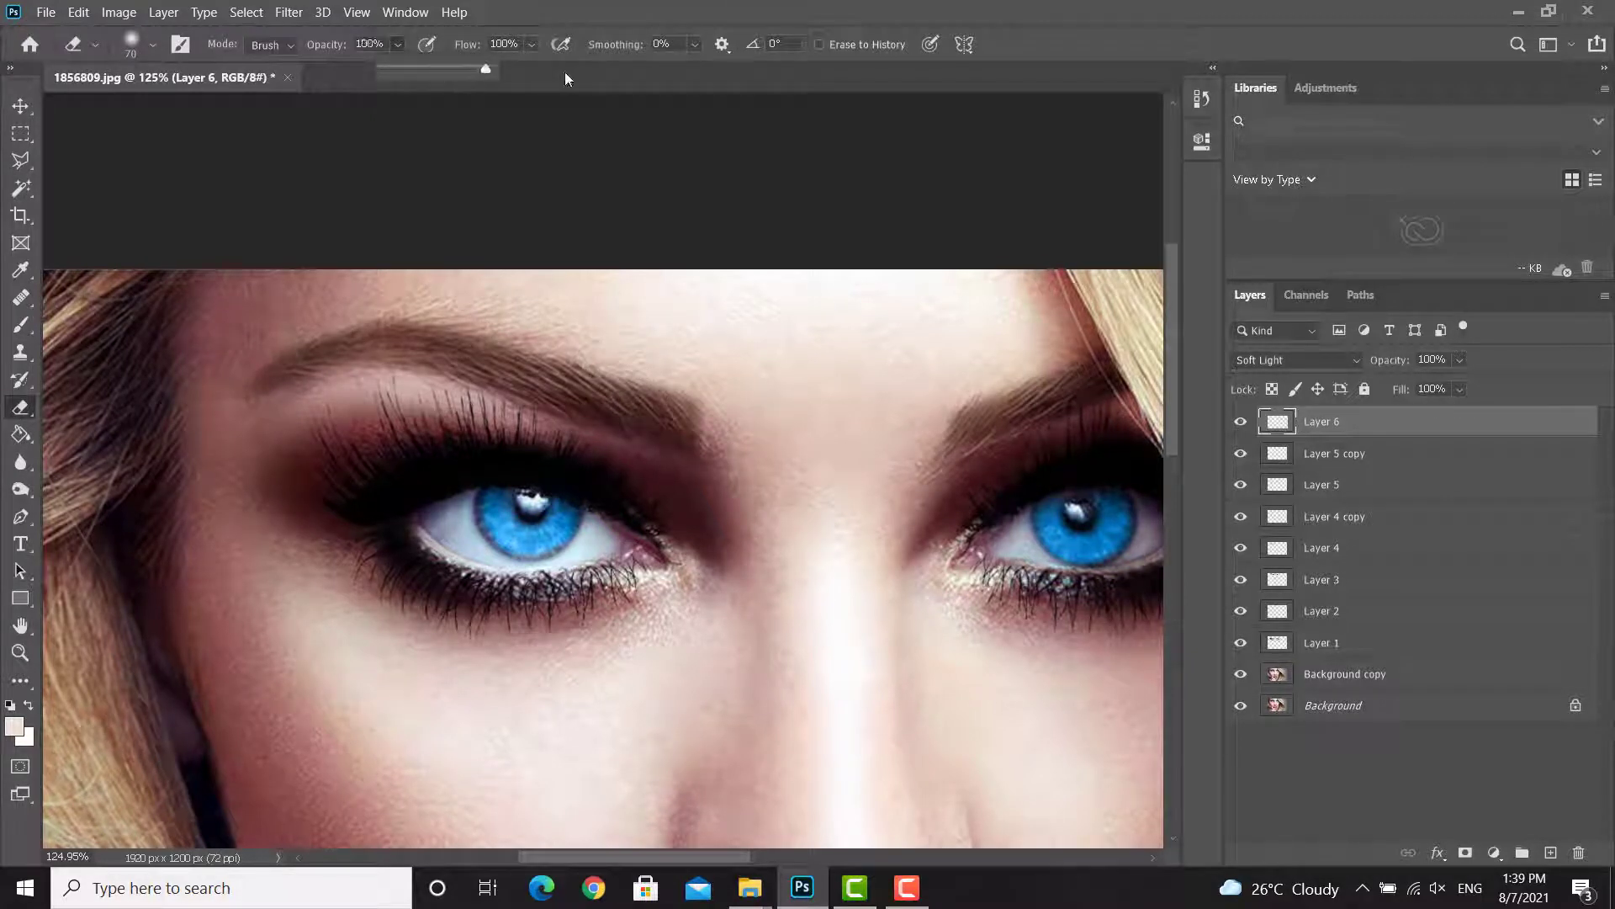
pyautogui.moveTo(497, 357)
pyautogui.mouseDown()
pyautogui.moveTo(333, 345)
pyautogui.moveTo(249, 374)
pyautogui.mouseUp()
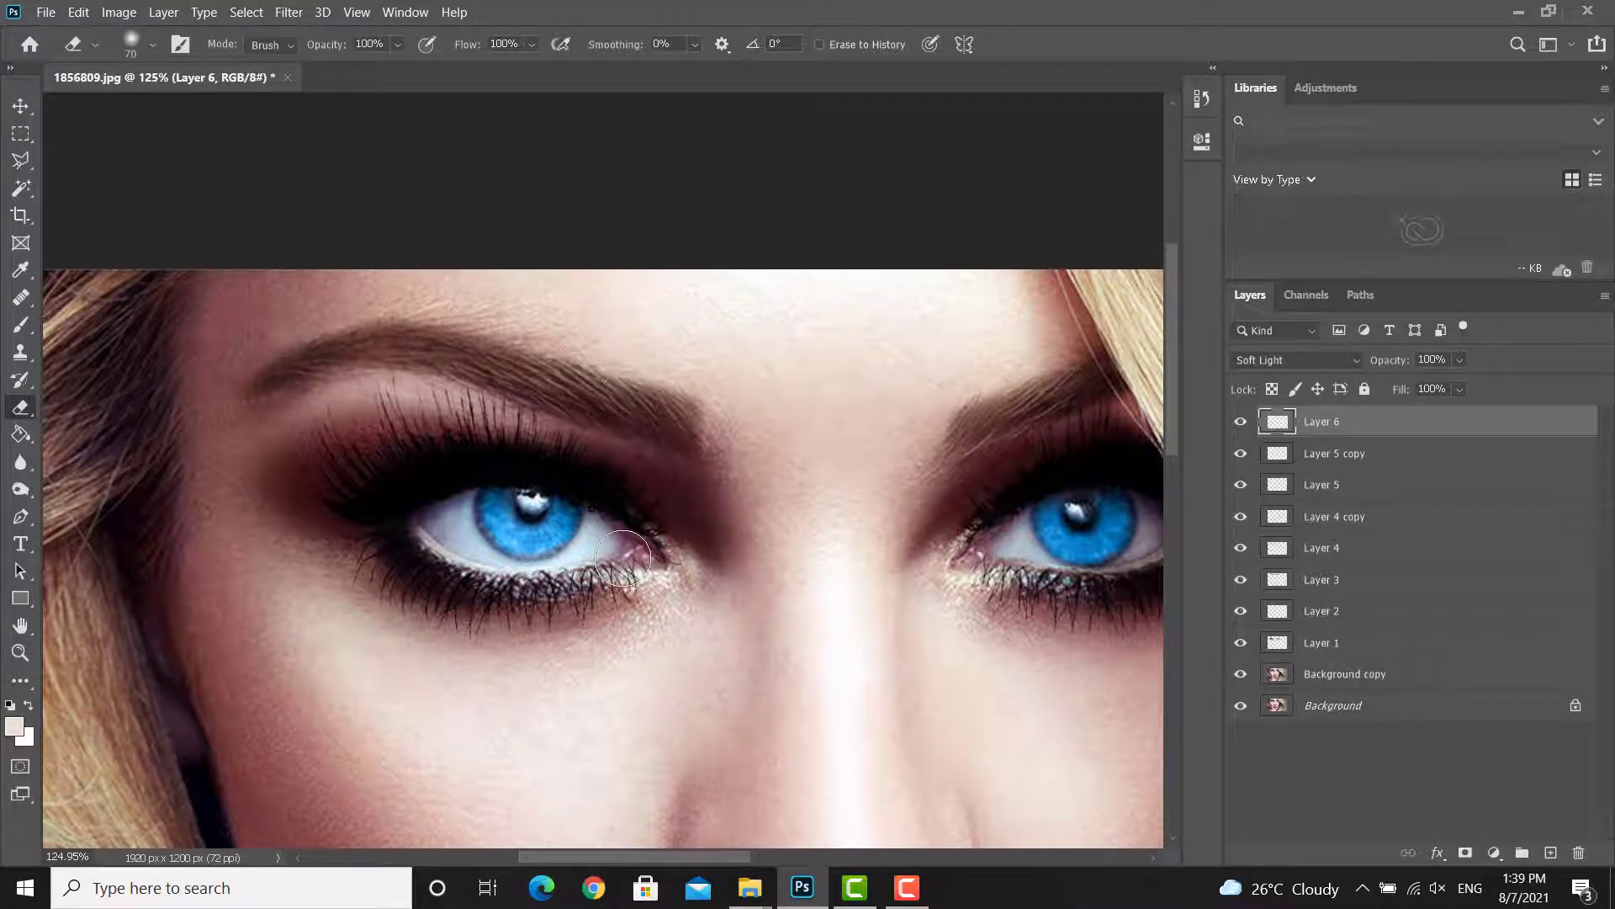
# Step: Add a new layer on top and set the Brush tool's foreground colour to dark red 841018
pyautogui.hscroll(3, 673, 526)
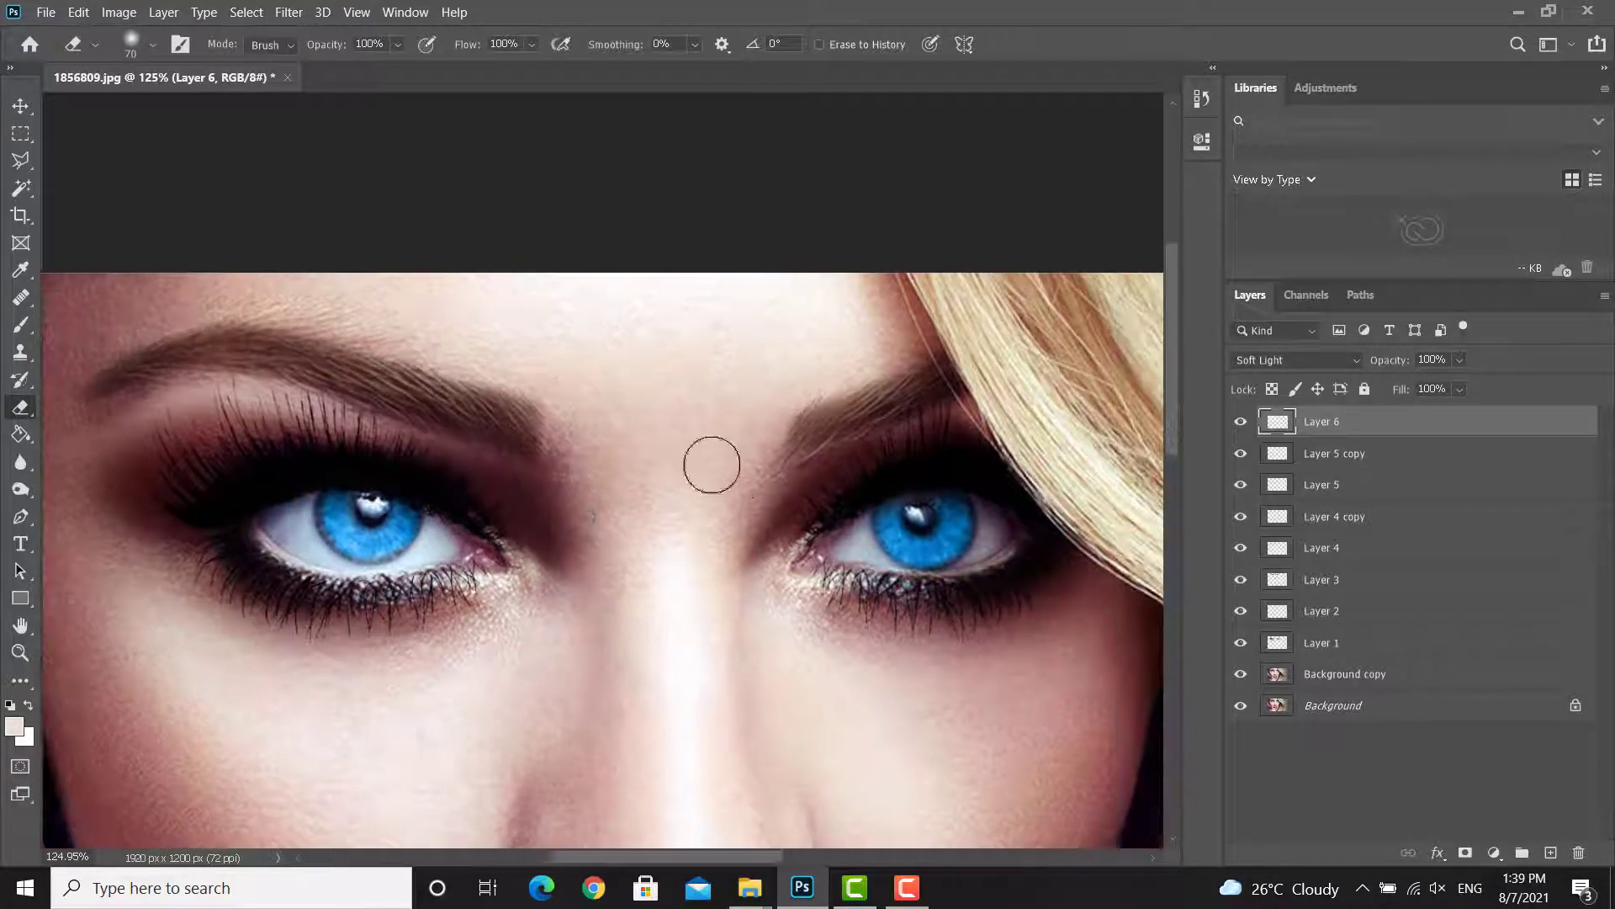
pyautogui.scroll(-5, 711, 465)
pyautogui.scroll(4, 341, 412)
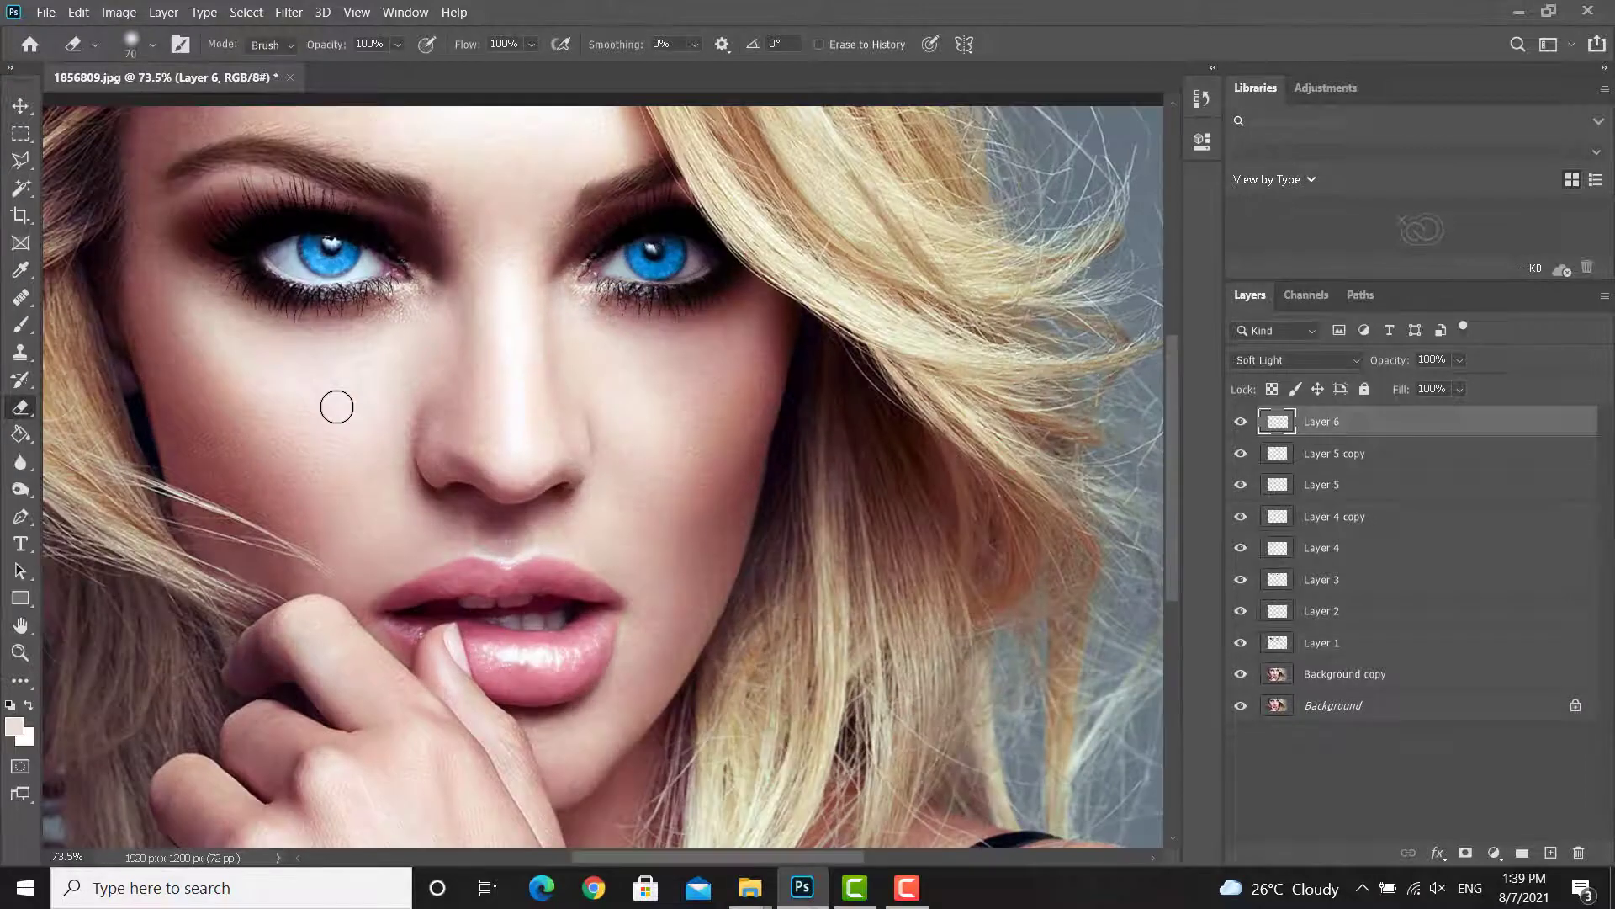
pyautogui.moveTo(336, 407); pyautogui.dragTo(446, 444)
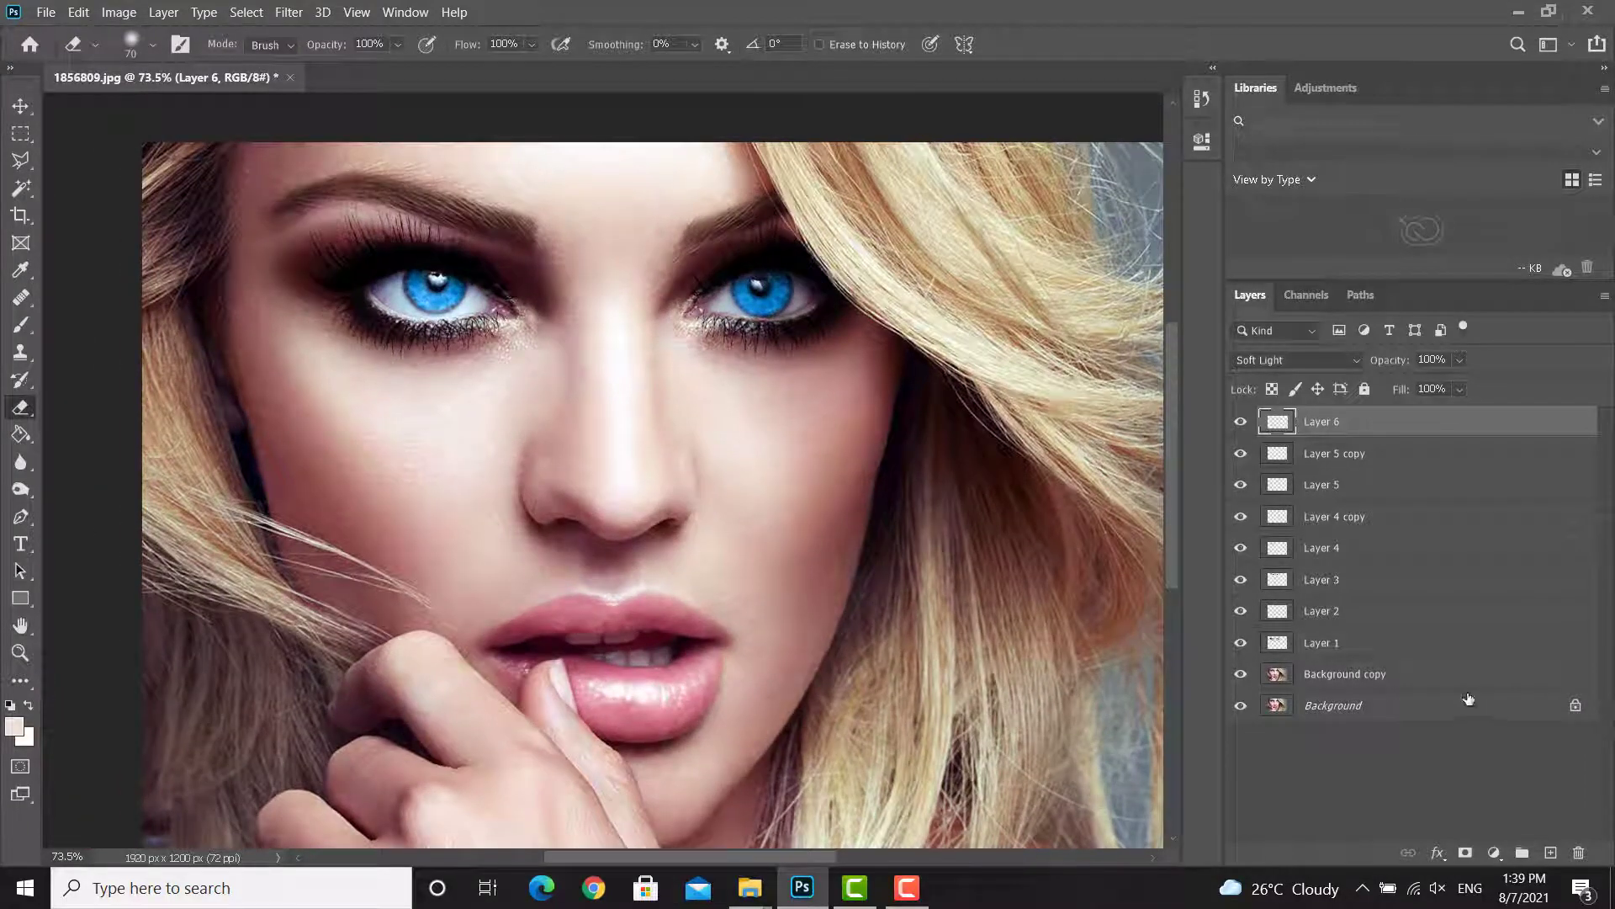
pyautogui.click(1551, 852)
pyautogui.click(21, 325)
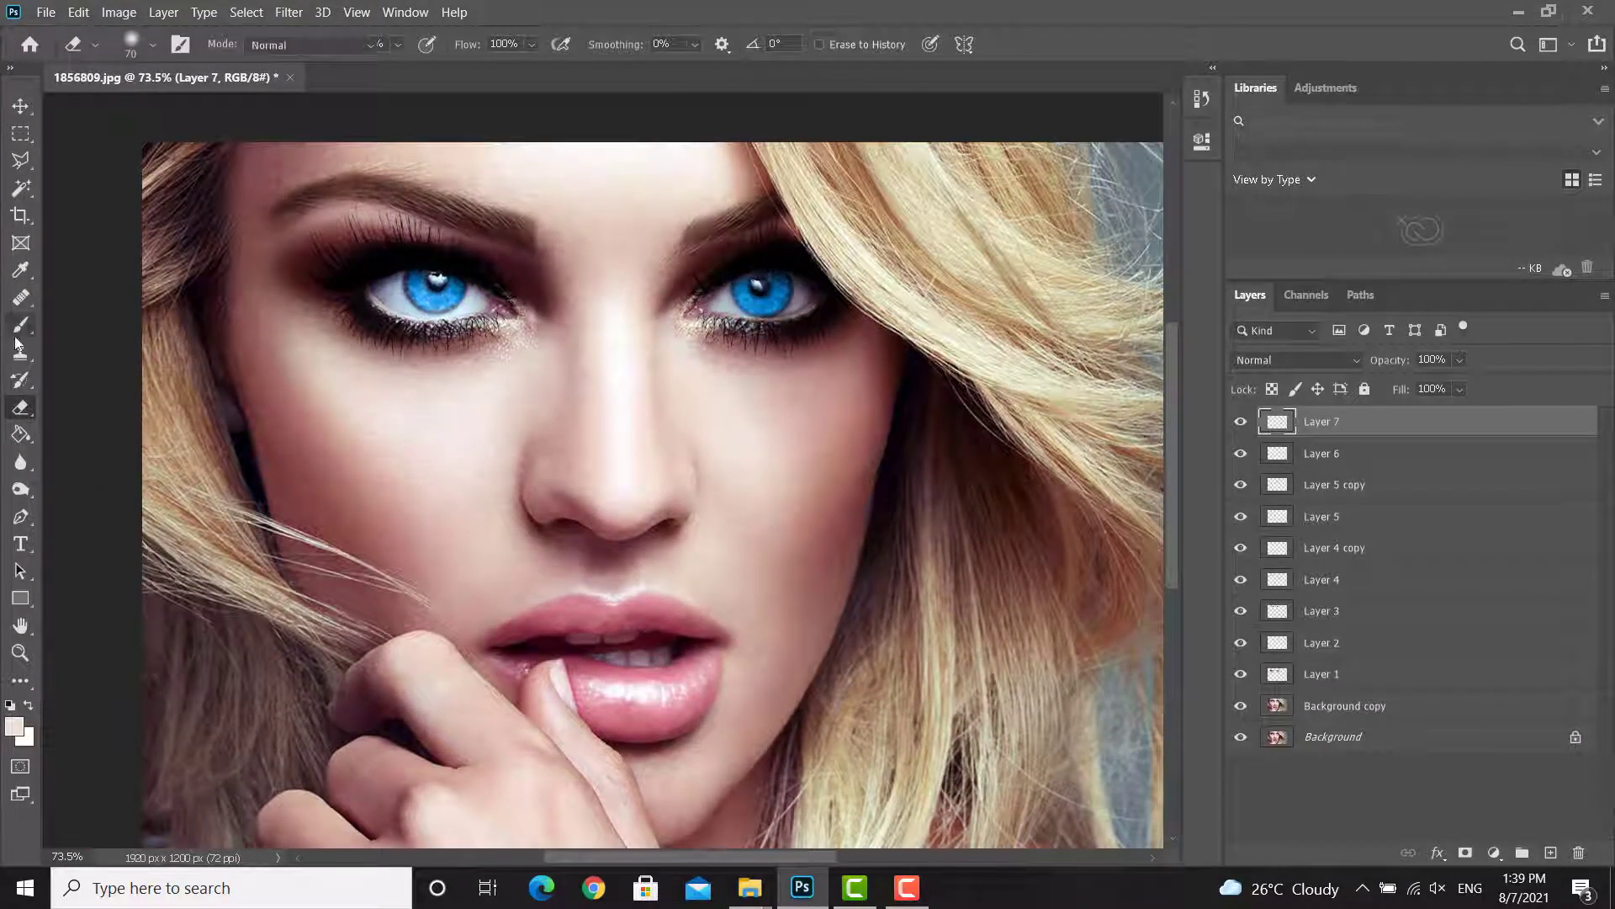
pyautogui.click(18, 729)
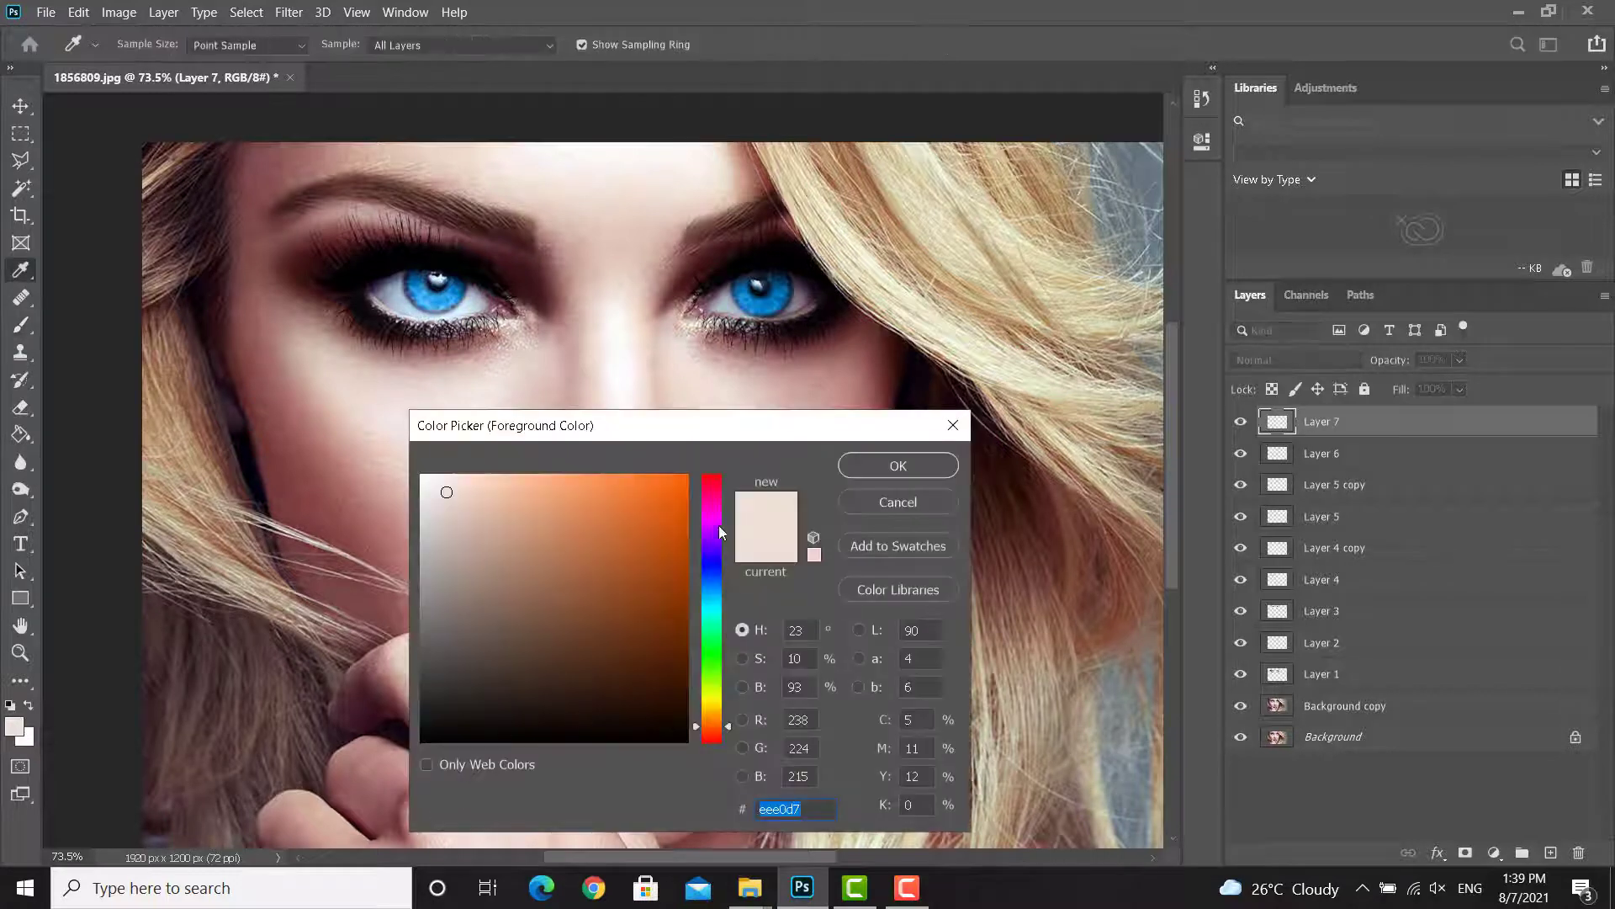
pyautogui.click(711, 477)
pyautogui.moveTo(667, 490); pyautogui.dragTo(671, 594)
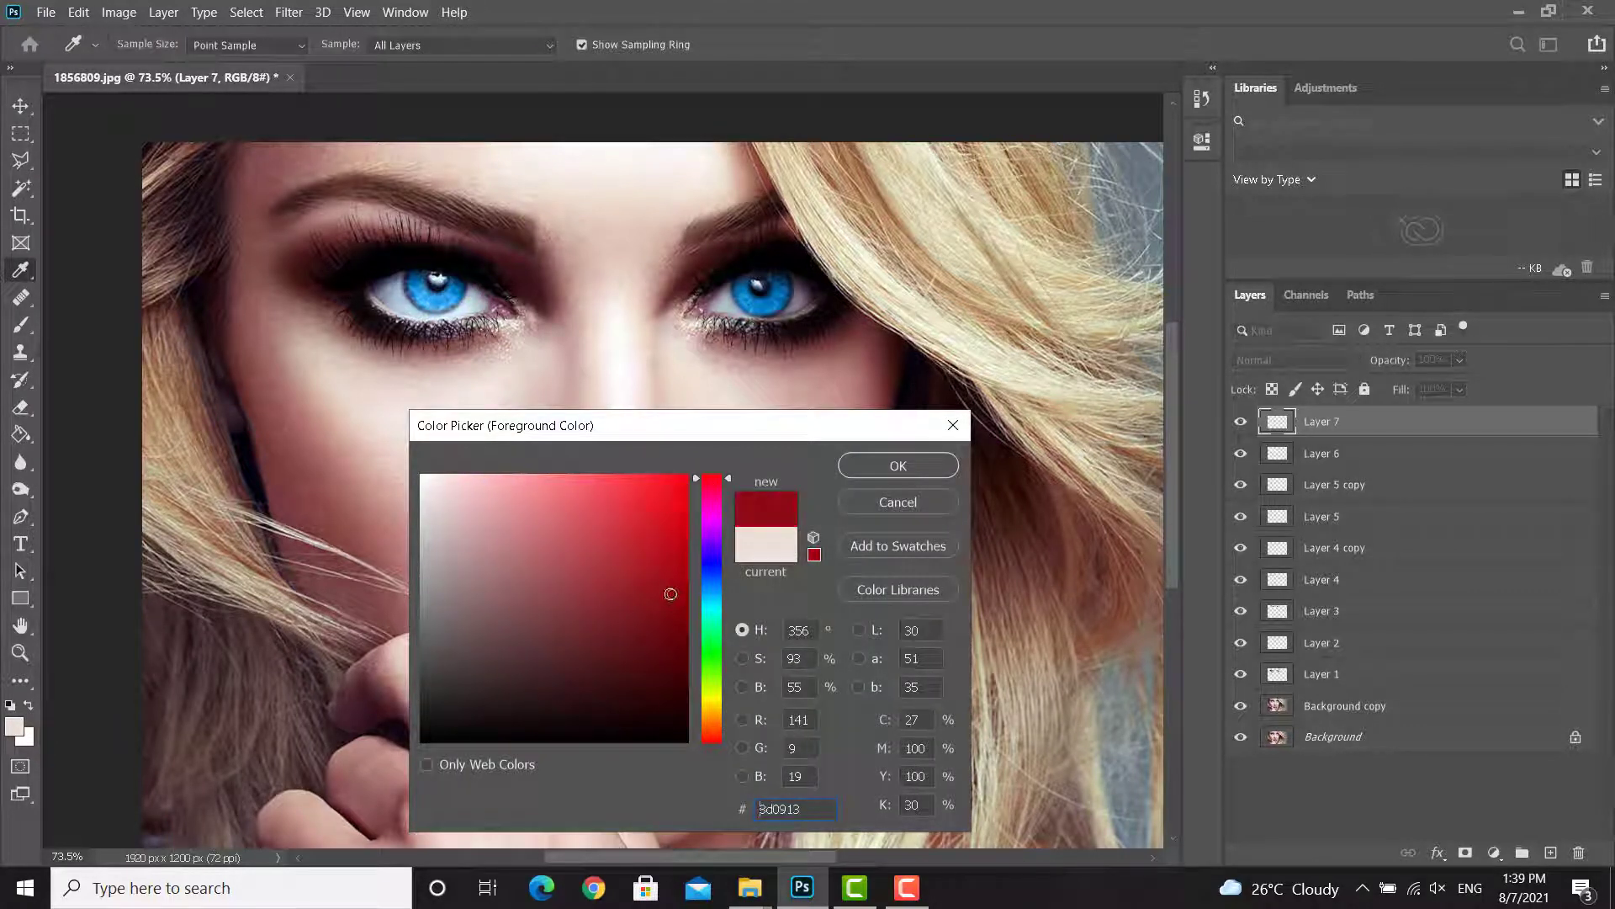
pyautogui.click(953, 464)
# Step: Paint both lips dark red with a 50 px soft brush at 100% opacity, using a smaller size around the fingertip
pyautogui.scroll(4, 724, 597)
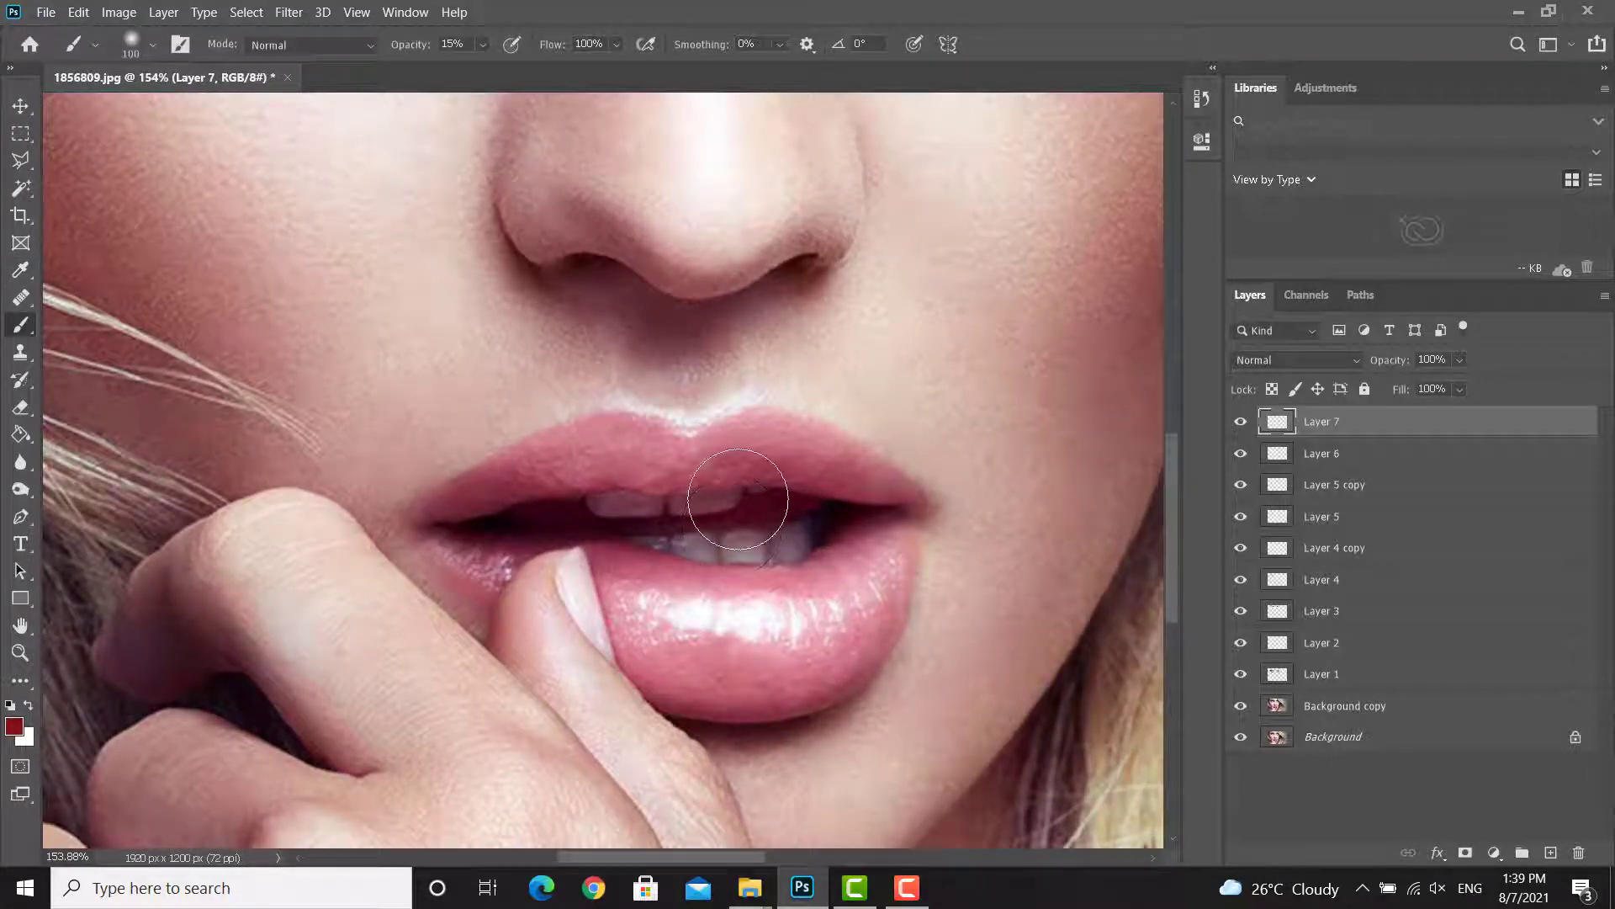
pyautogui.press('[')
pyautogui.press('[')
pyautogui.moveTo(711, 457)
pyautogui.mouseDown()
pyautogui.moveTo(923, 487)
pyautogui.moveTo(753, 431)
pyautogui.moveTo(708, 467)
pyautogui.mouseUp()
pyautogui.press('[')
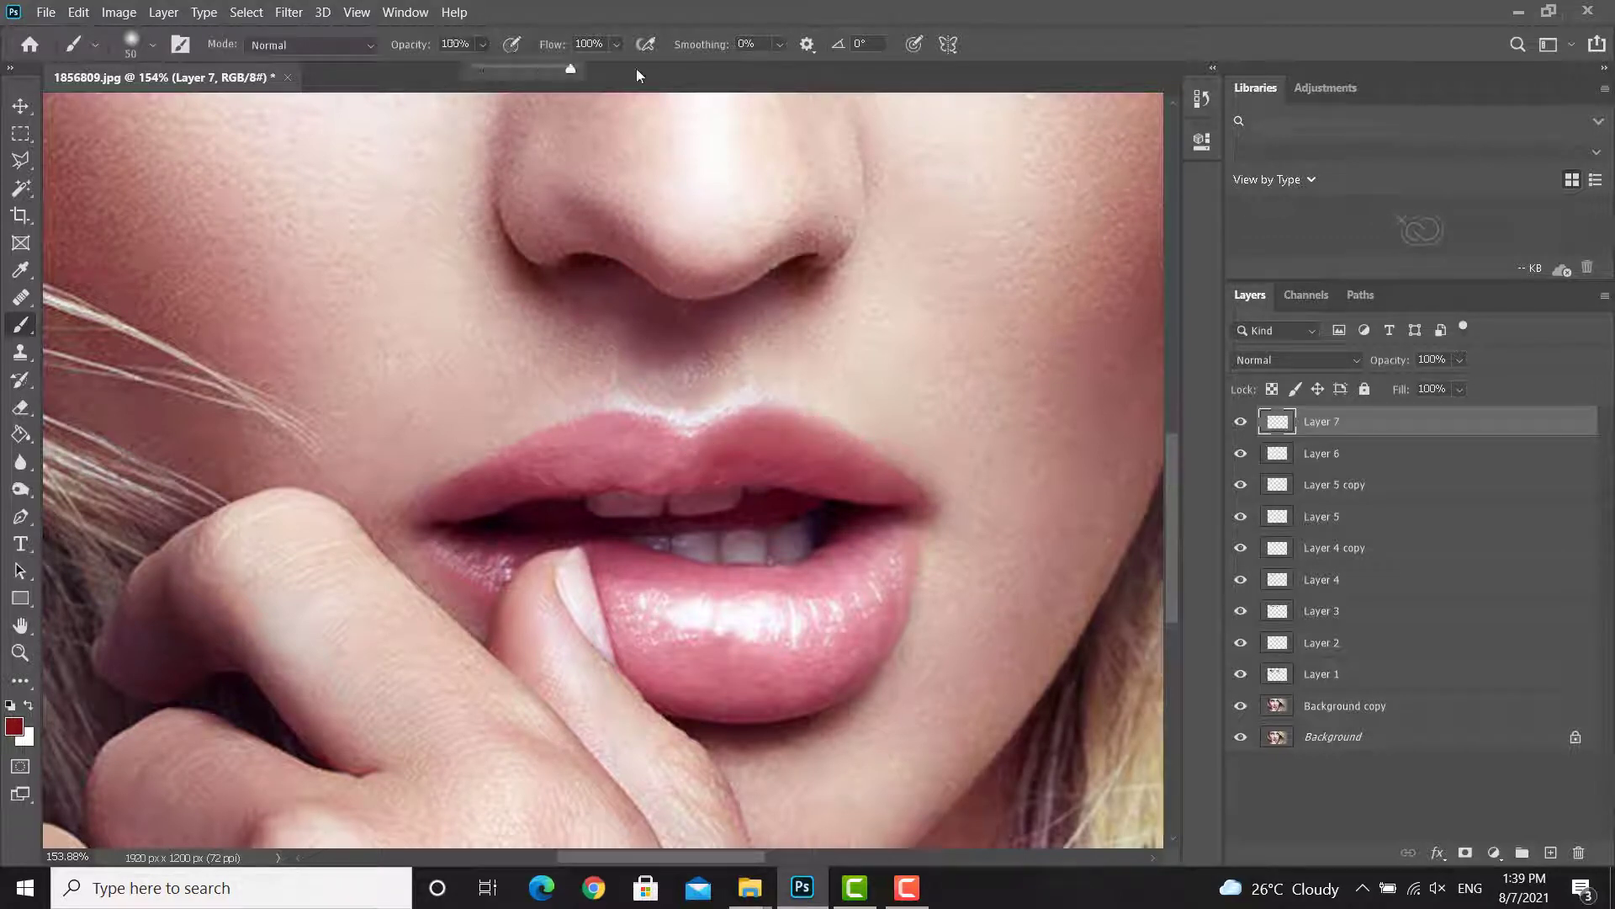
pyautogui.moveTo(900, 477)
pyautogui.mouseDown()
pyautogui.moveTo(786, 439)
pyautogui.moveTo(678, 456)
pyautogui.moveTo(625, 434)
pyautogui.moveTo(436, 501)
pyautogui.moveTo(633, 473)
pyautogui.moveTo(883, 491)
pyautogui.moveTo(884, 472)
pyautogui.moveTo(909, 533)
pyautogui.moveTo(894, 596)
pyautogui.moveTo(836, 684)
pyautogui.moveTo(784, 703)
pyautogui.moveTo(669, 690)
pyautogui.moveTo(613, 560)
pyautogui.moveTo(775, 574)
pyautogui.moveTo(892, 538)
pyautogui.moveTo(772, 616)
pyautogui.moveTo(649, 608)
pyautogui.moveTo(805, 604)
pyautogui.moveTo(847, 628)
pyautogui.moveTo(713, 673)
pyautogui.moveTo(644, 644)
pyautogui.moveTo(822, 631)
pyautogui.mouseUp()
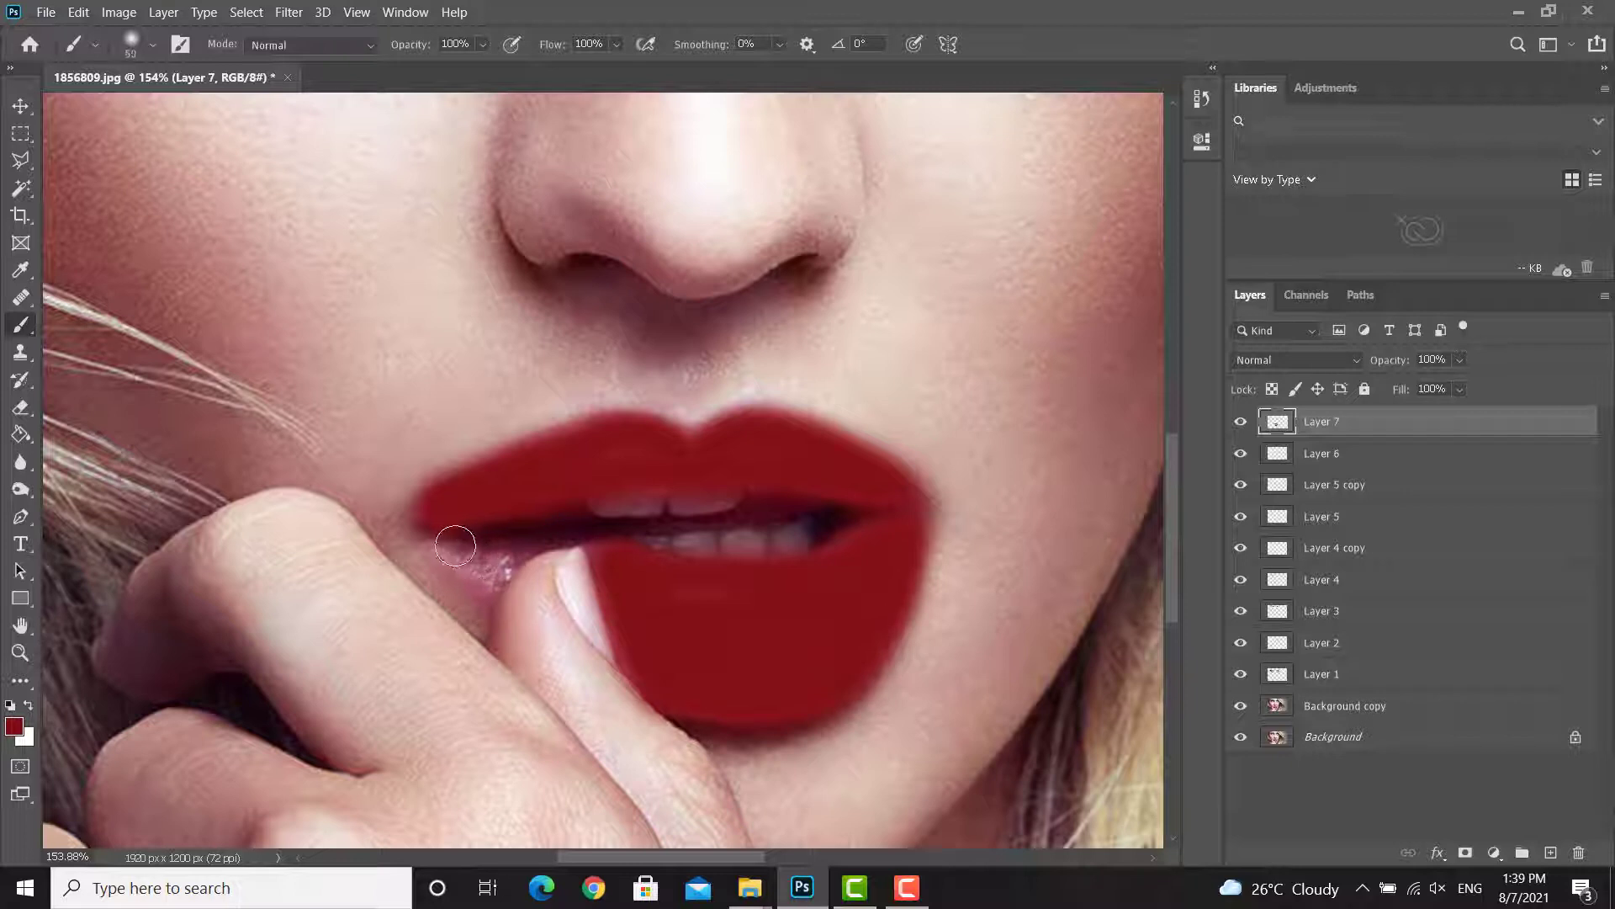
pyautogui.moveTo(421, 526)
pyautogui.mouseDown()
pyautogui.moveTo(492, 599)
pyautogui.moveTo(563, 545)
pyautogui.moveTo(471, 567)
pyautogui.mouseUp()
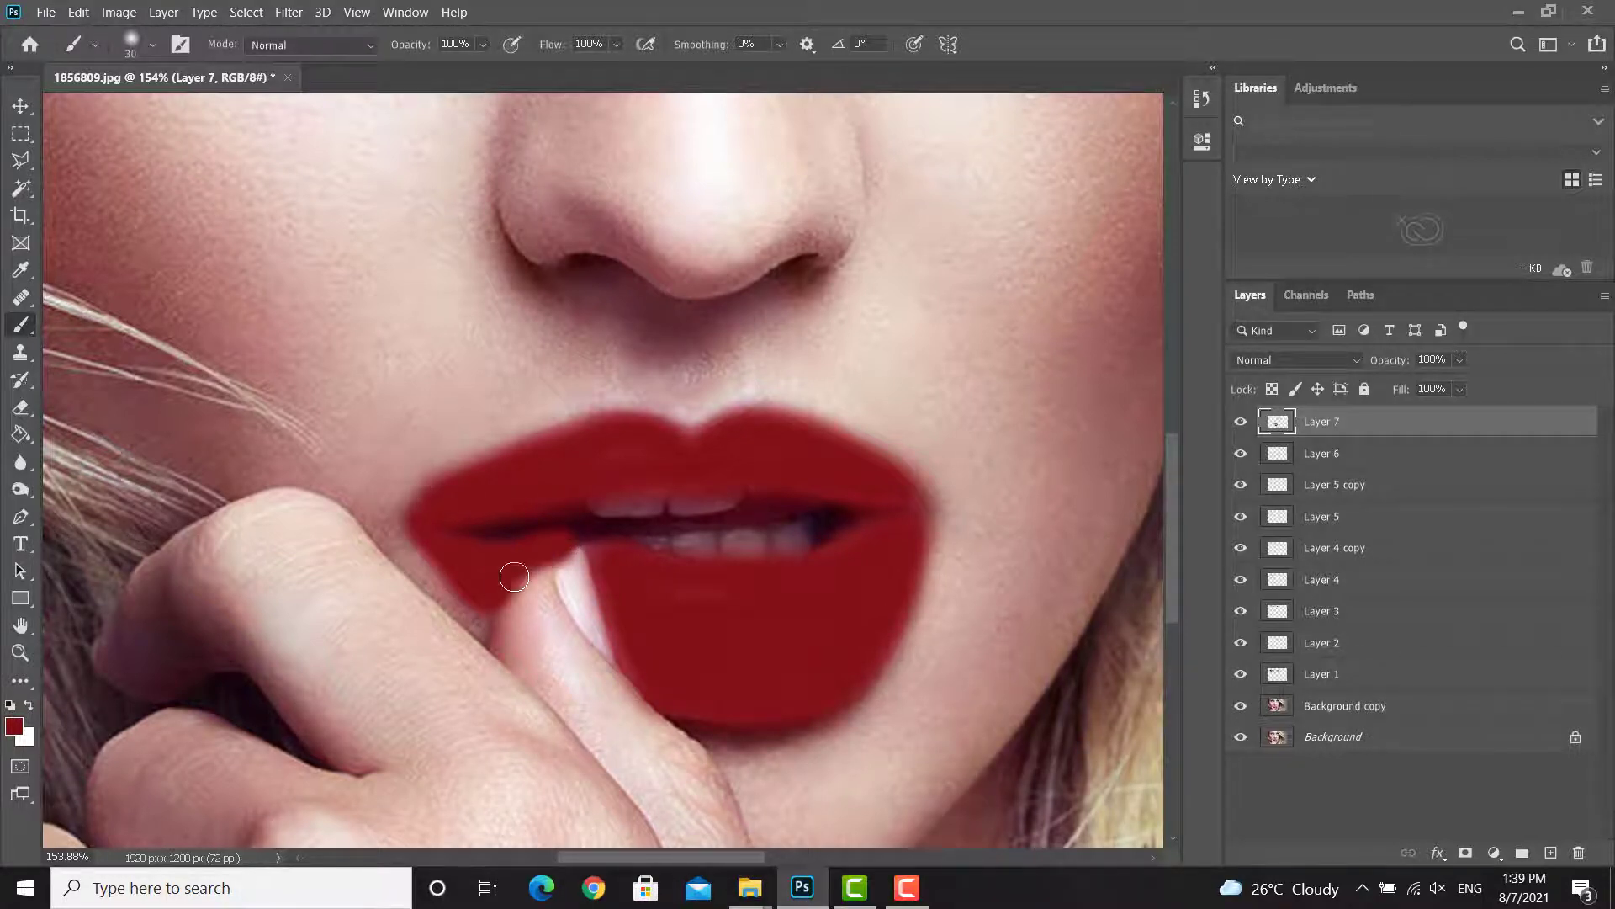
# Step: Set the blend mode of the lip colour layer to Multiply
pyautogui.scroll(-5, 714, 546)
pyautogui.scroll(2, 717, 505)
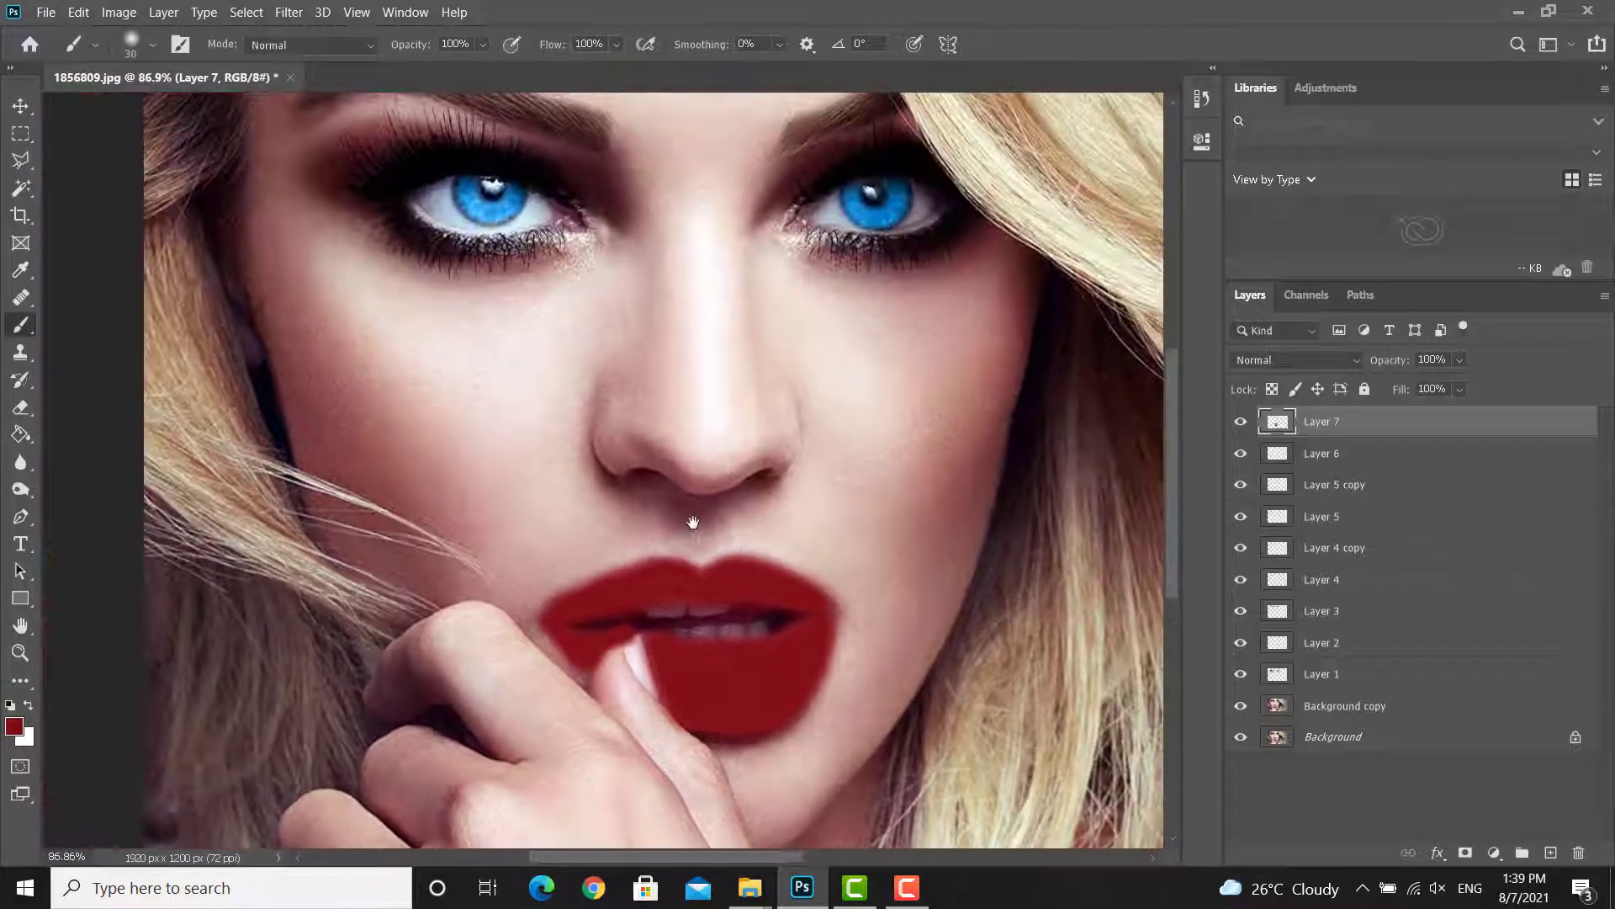
pyautogui.click(1295, 358)
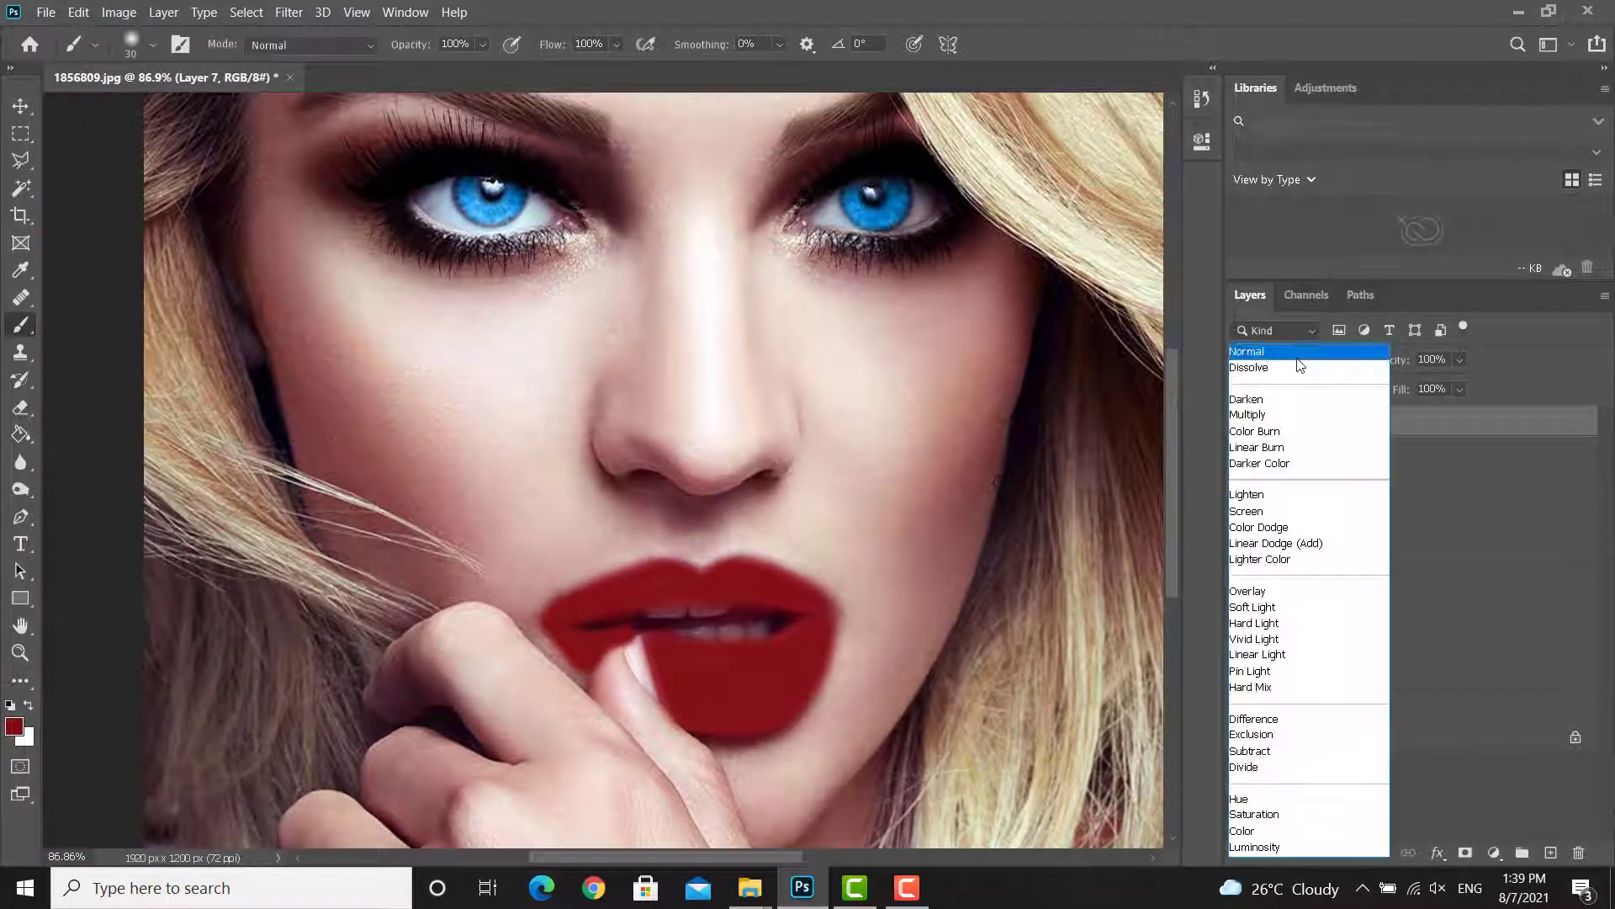
pyautogui.click(1264, 416)
# Step: Erase the lip colour spilling past the lip outline, onto the fingertip and over the teeth, reducing the Eraser to 35 px
pyautogui.click(20, 625)
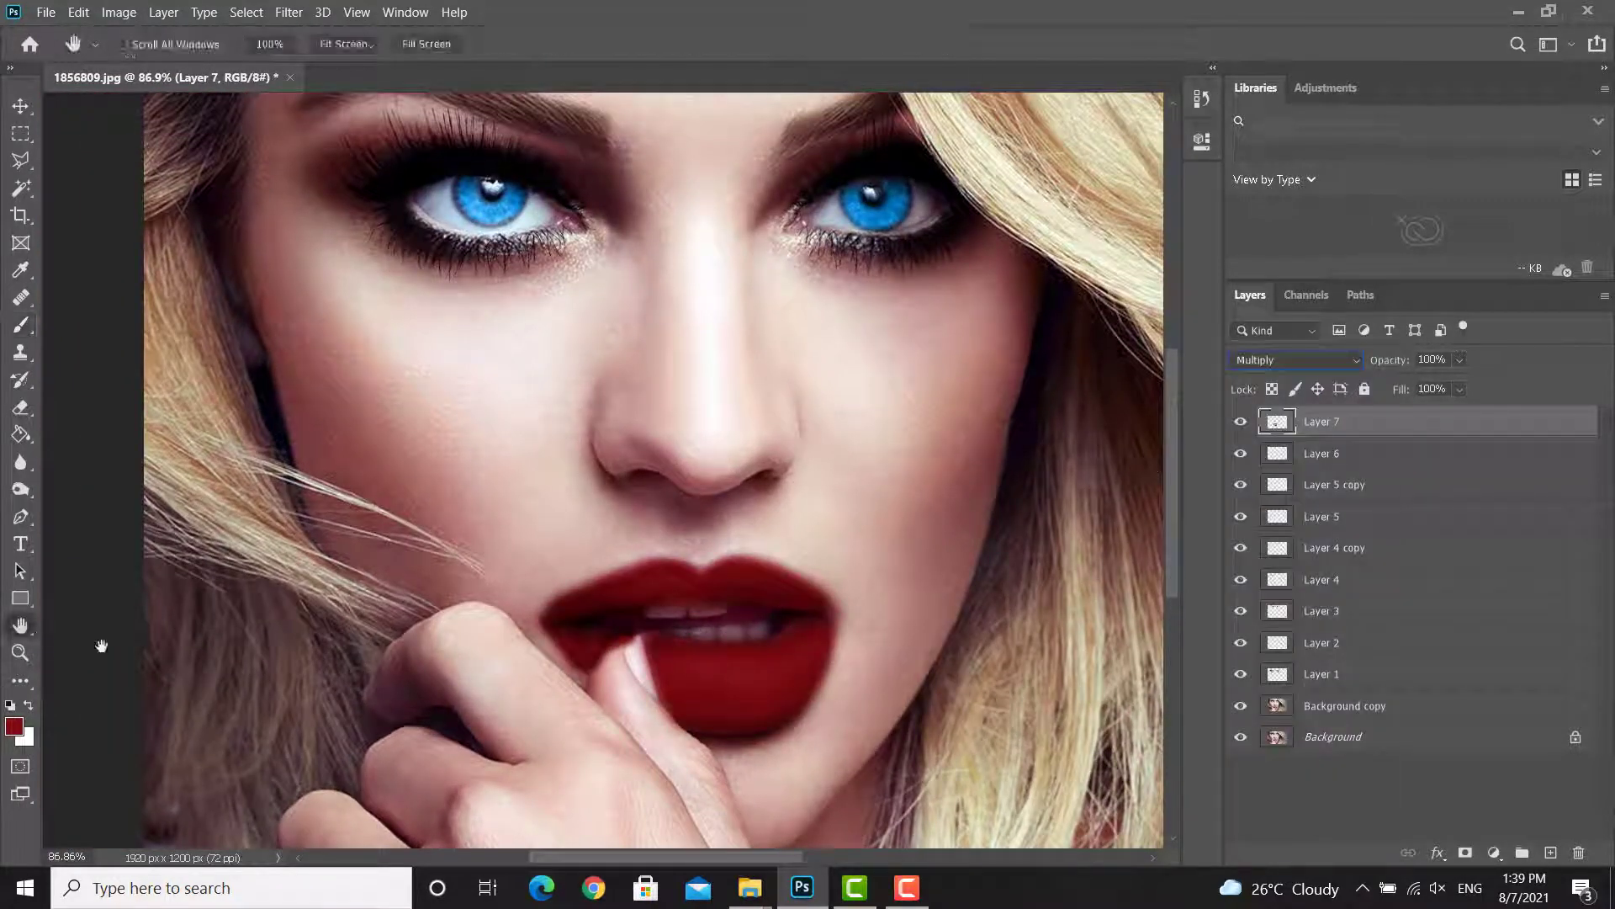
pyautogui.scroll(4, 659, 754)
pyautogui.moveTo(725, 628); pyautogui.dragTo(671, 570)
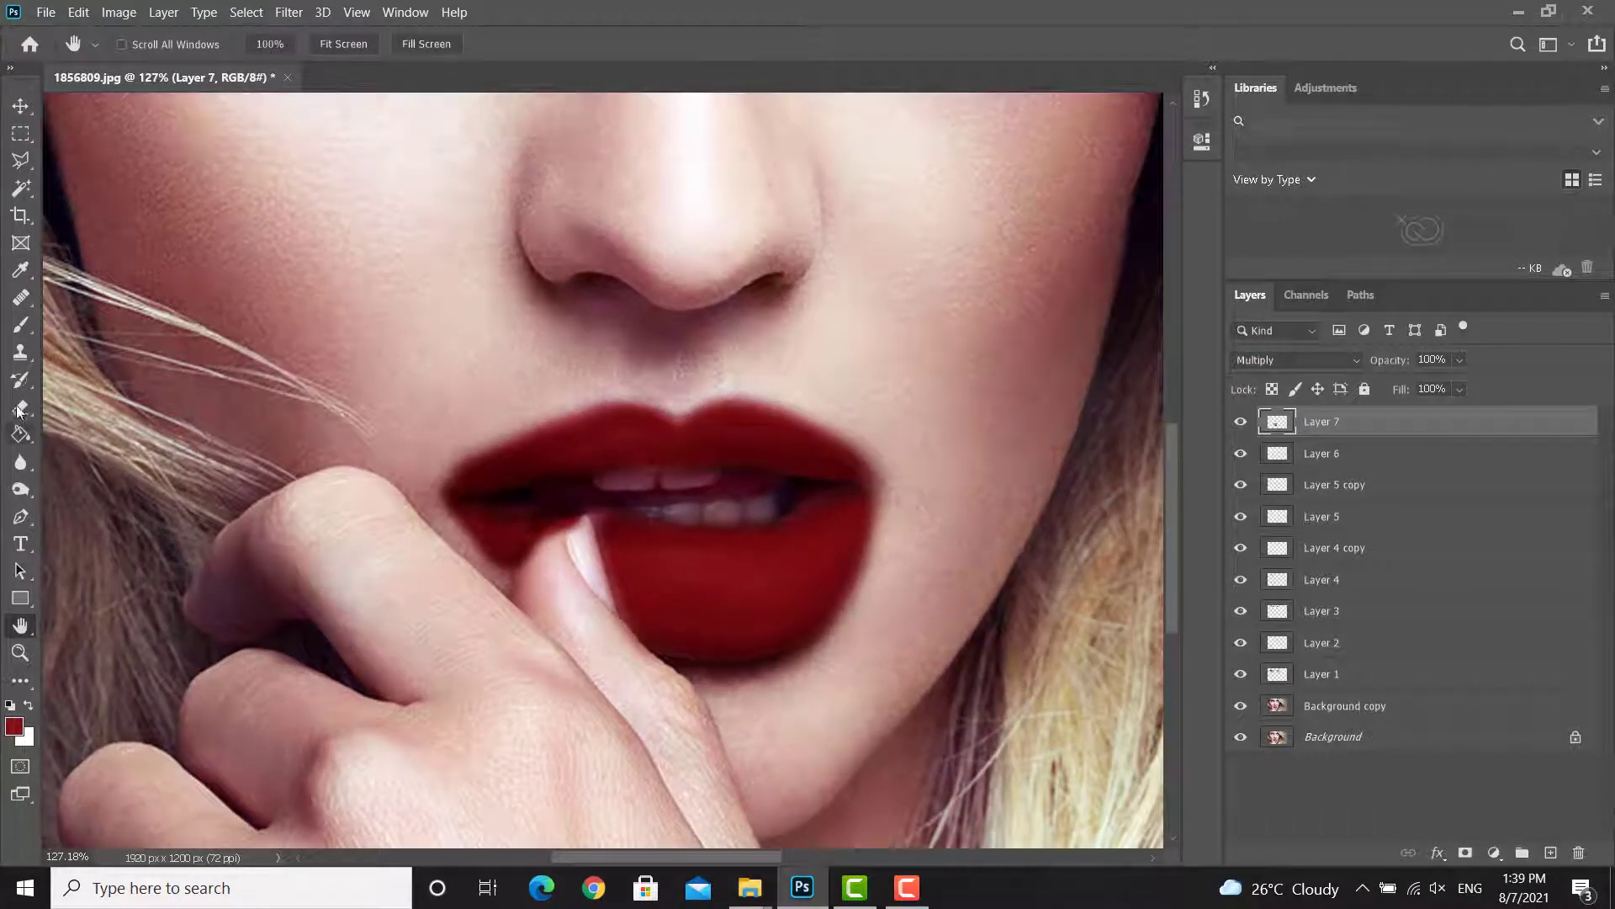
pyautogui.click(17, 410)
pyautogui.scroll(1, 735, 493)
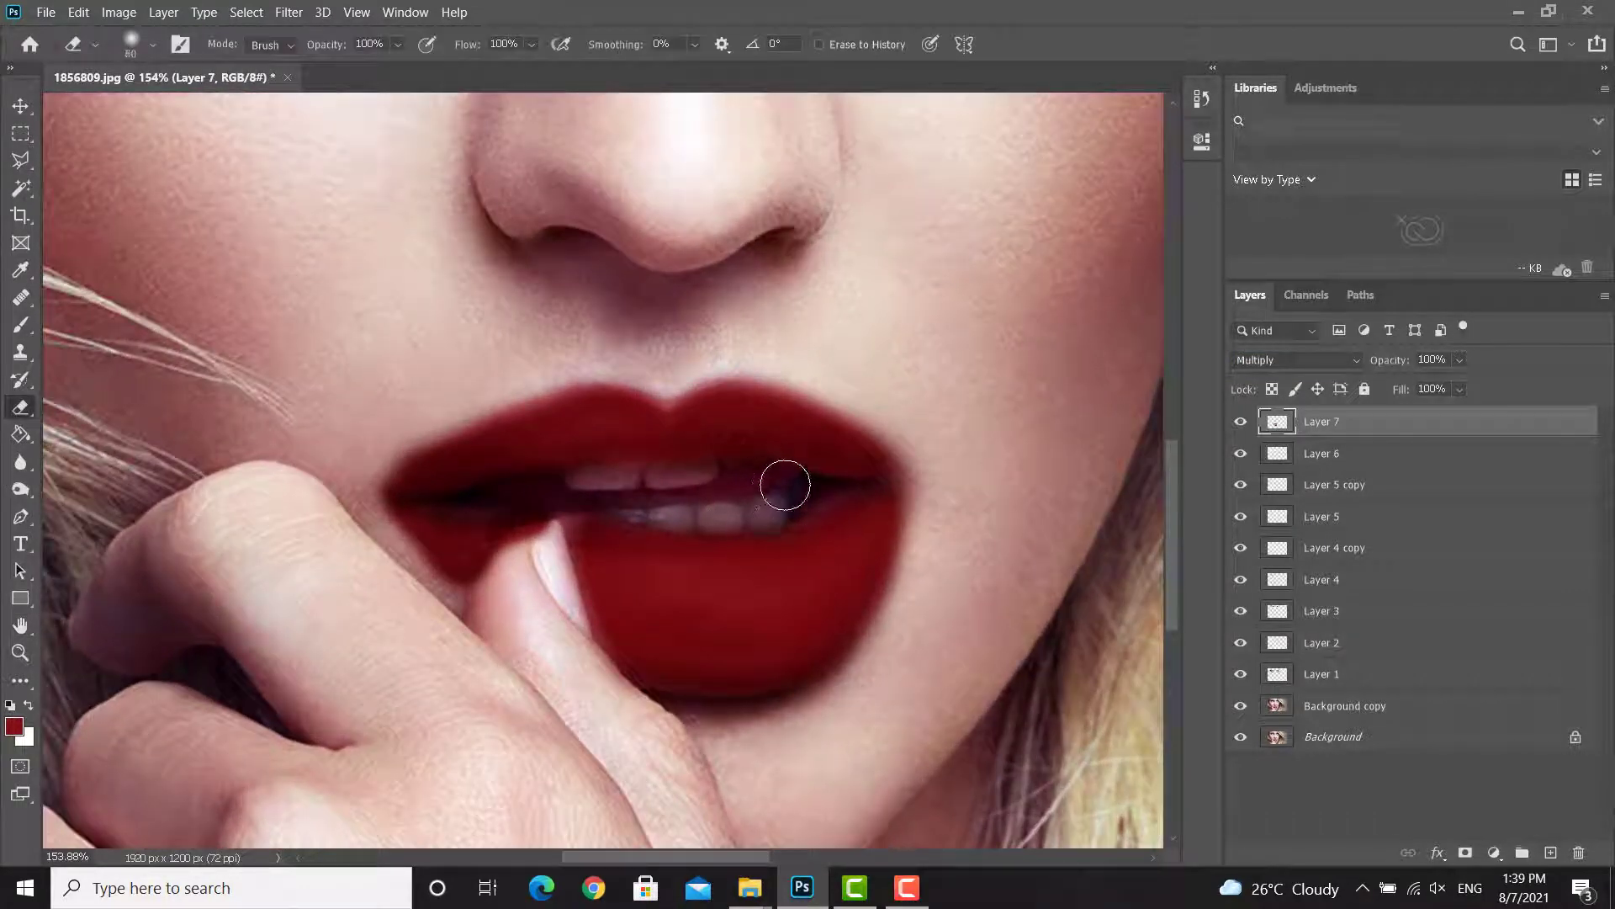
pyautogui.moveTo(922, 467)
pyautogui.mouseDown()
pyautogui.moveTo(902, 660)
pyautogui.moveTo(914, 555)
pyautogui.moveTo(874, 676)
pyautogui.moveTo(877, 658)
pyautogui.moveTo(803, 713)
pyautogui.moveTo(697, 727)
pyautogui.mouseUp()
pyautogui.moveTo(541, 539)
pyautogui.mouseDown()
pyautogui.moveTo(490, 570)
pyautogui.moveTo(534, 552)
pyautogui.mouseUp()
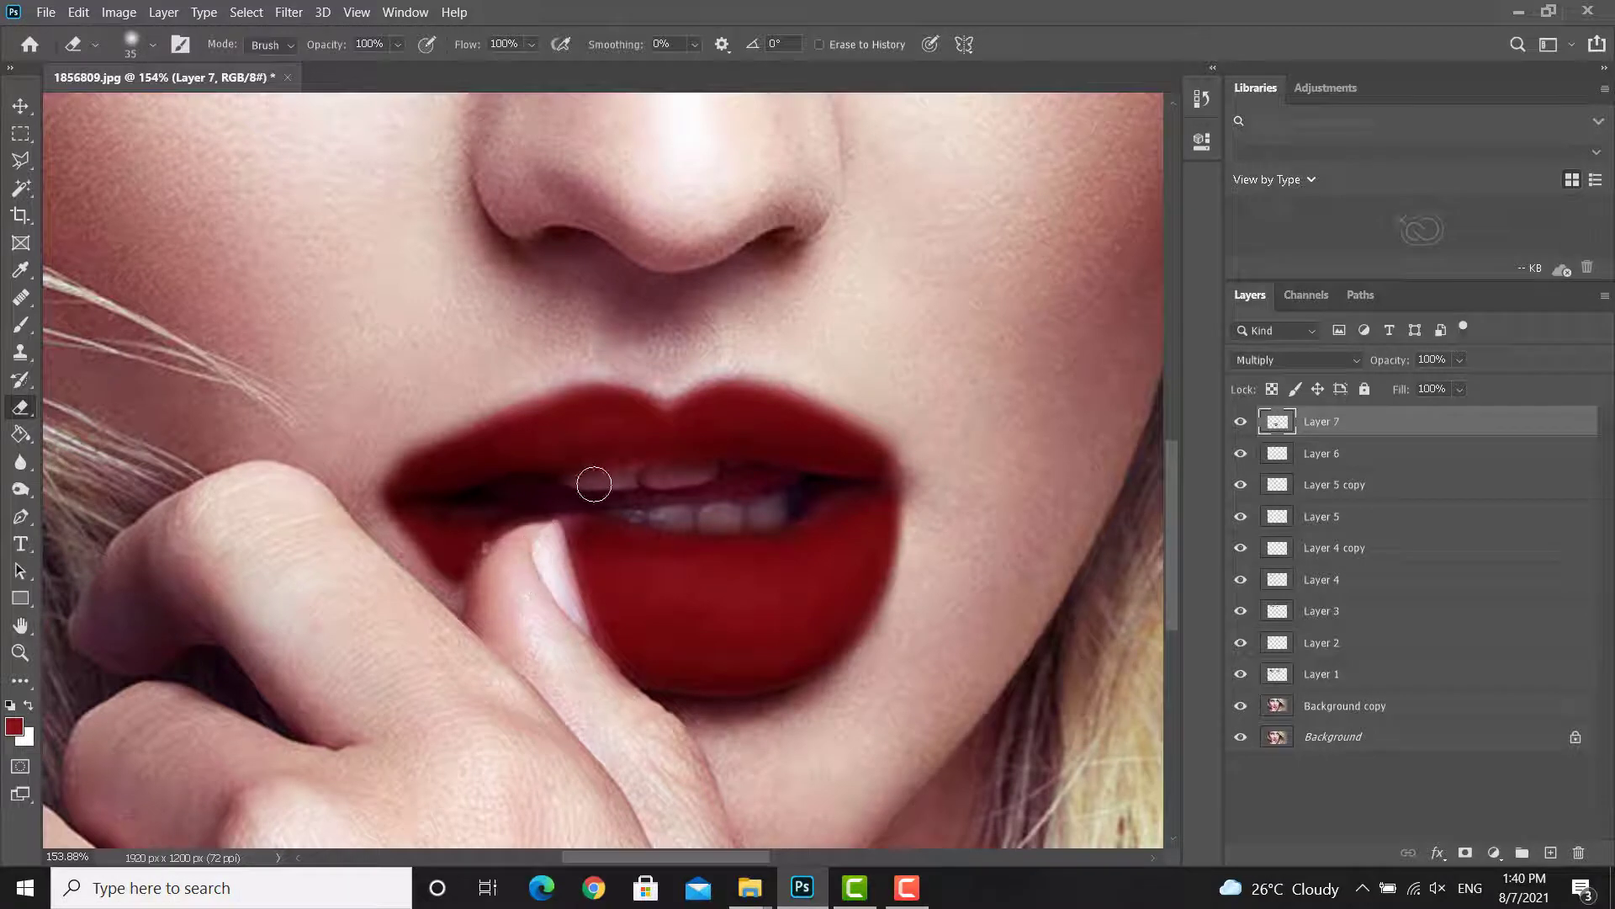
pyautogui.moveTo(594, 484)
pyautogui.mouseDown()
pyautogui.moveTo(765, 489)
pyautogui.moveTo(568, 493)
pyautogui.mouseUp()
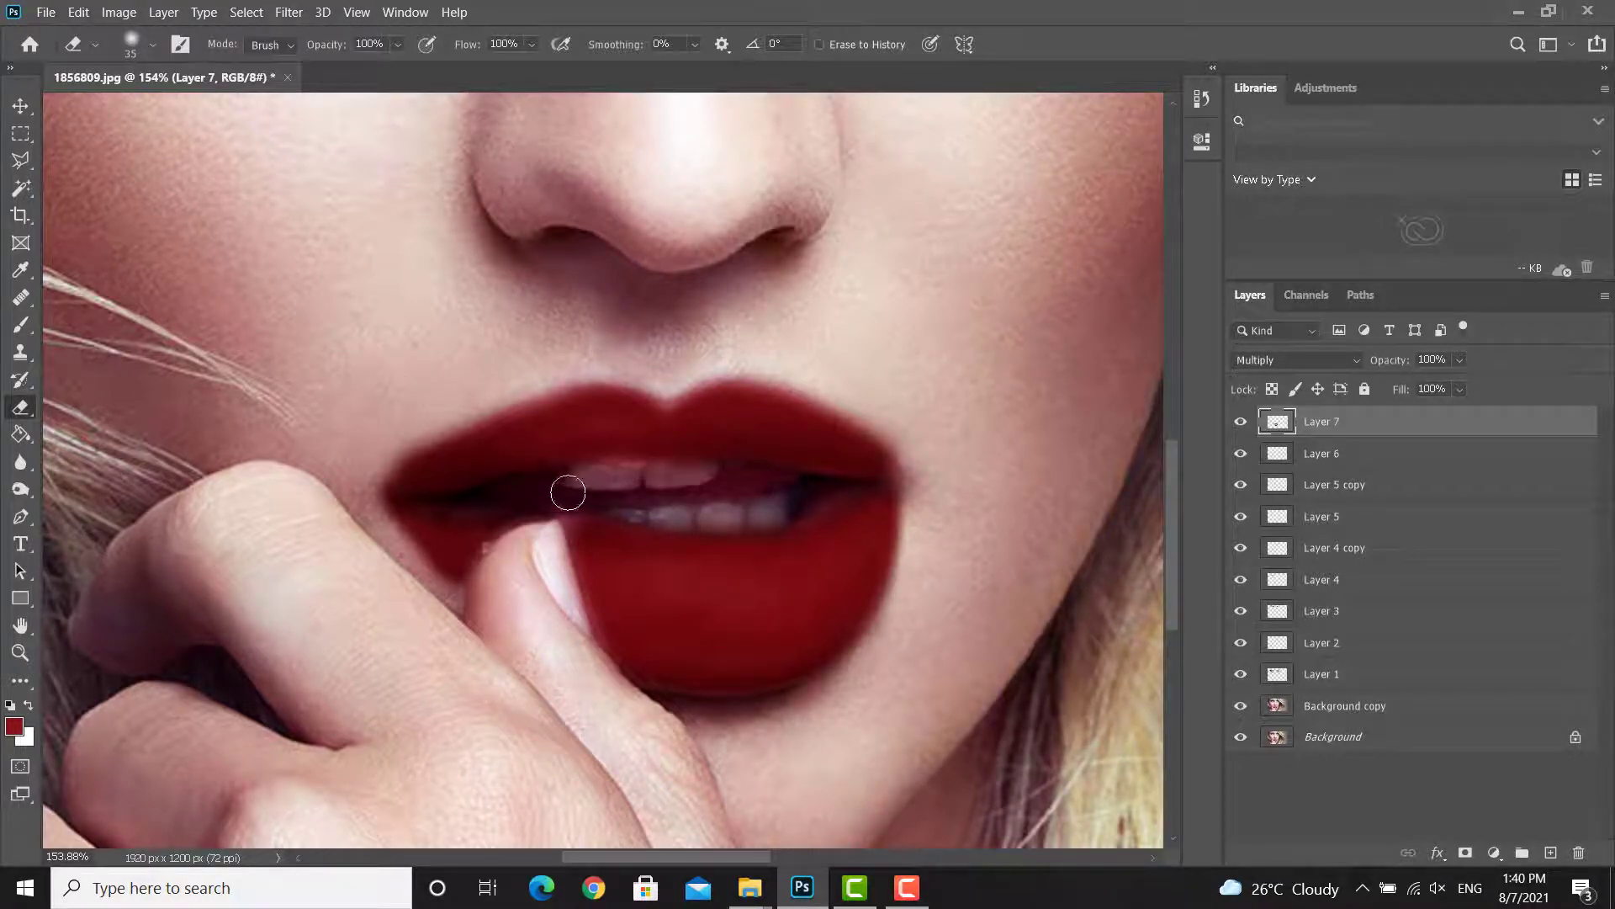
pyautogui.moveTo(425, 412); pyautogui.dragTo(401, 440)
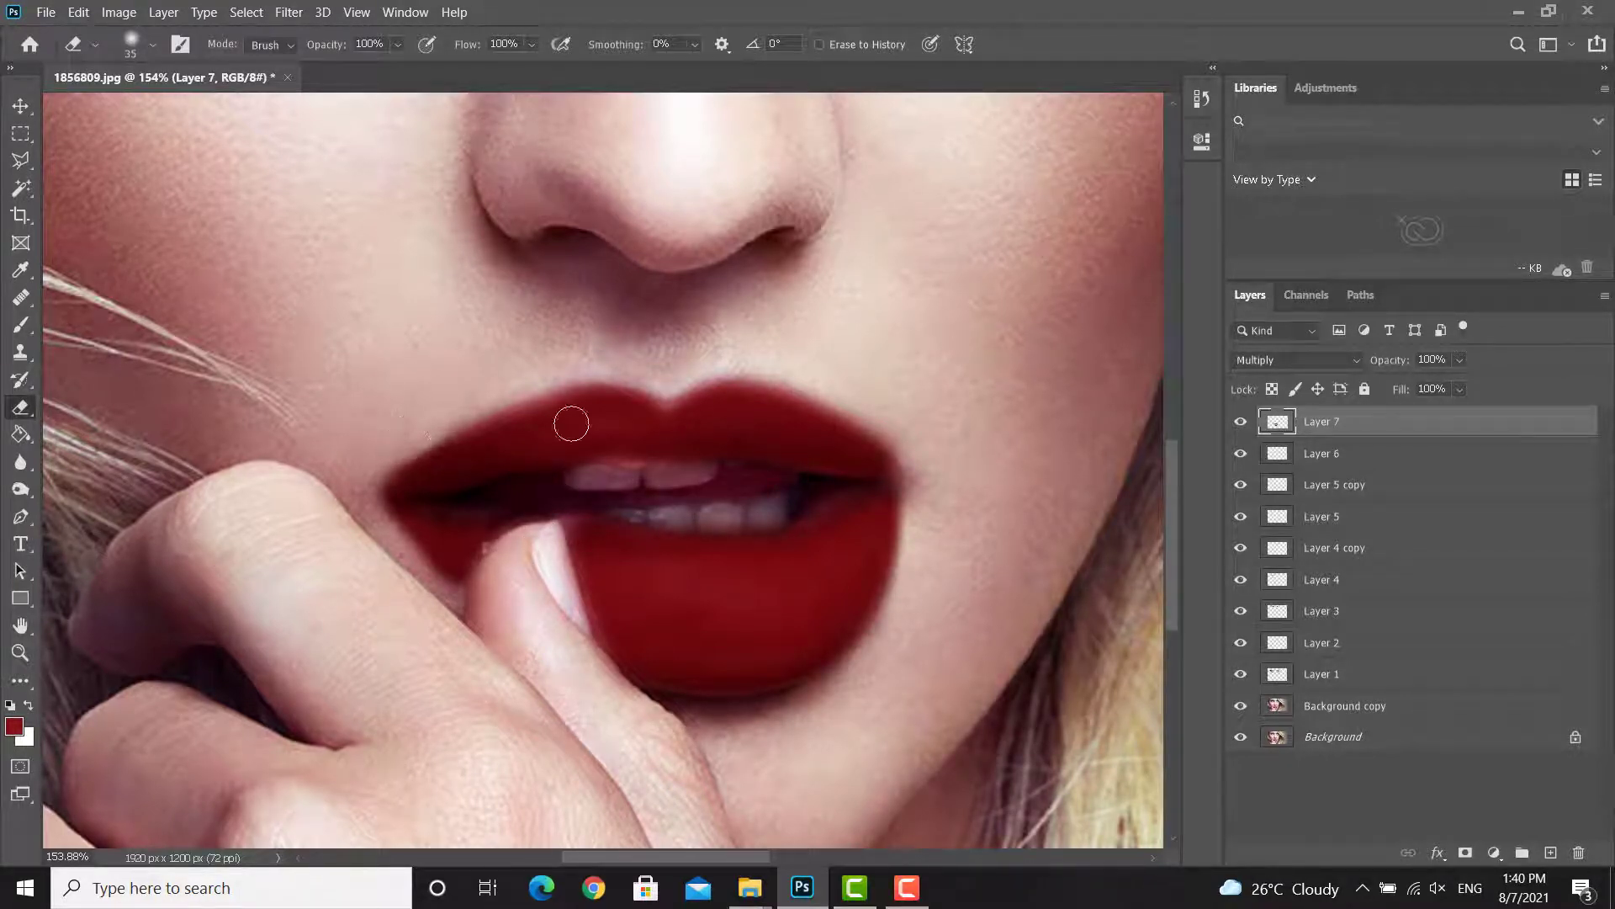
# Step: Try other blend modes on the lip colour layer, from Luminosity back up to Normal, and return it to Multiply
pyautogui.hotkey('ctrl', '0')
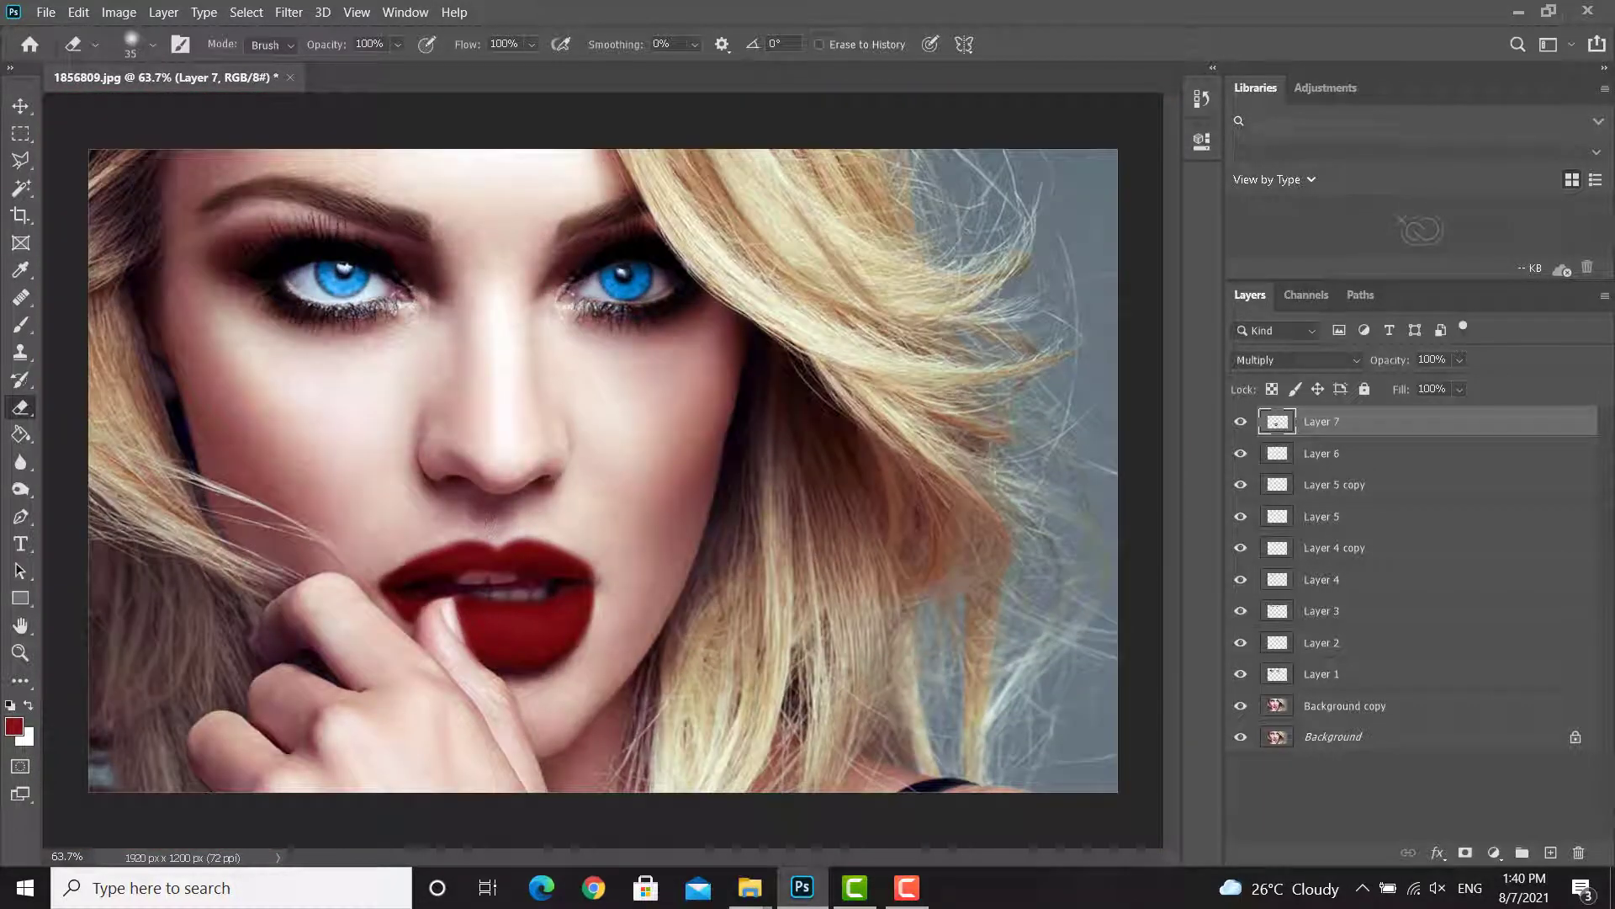
pyautogui.click(1338, 361)
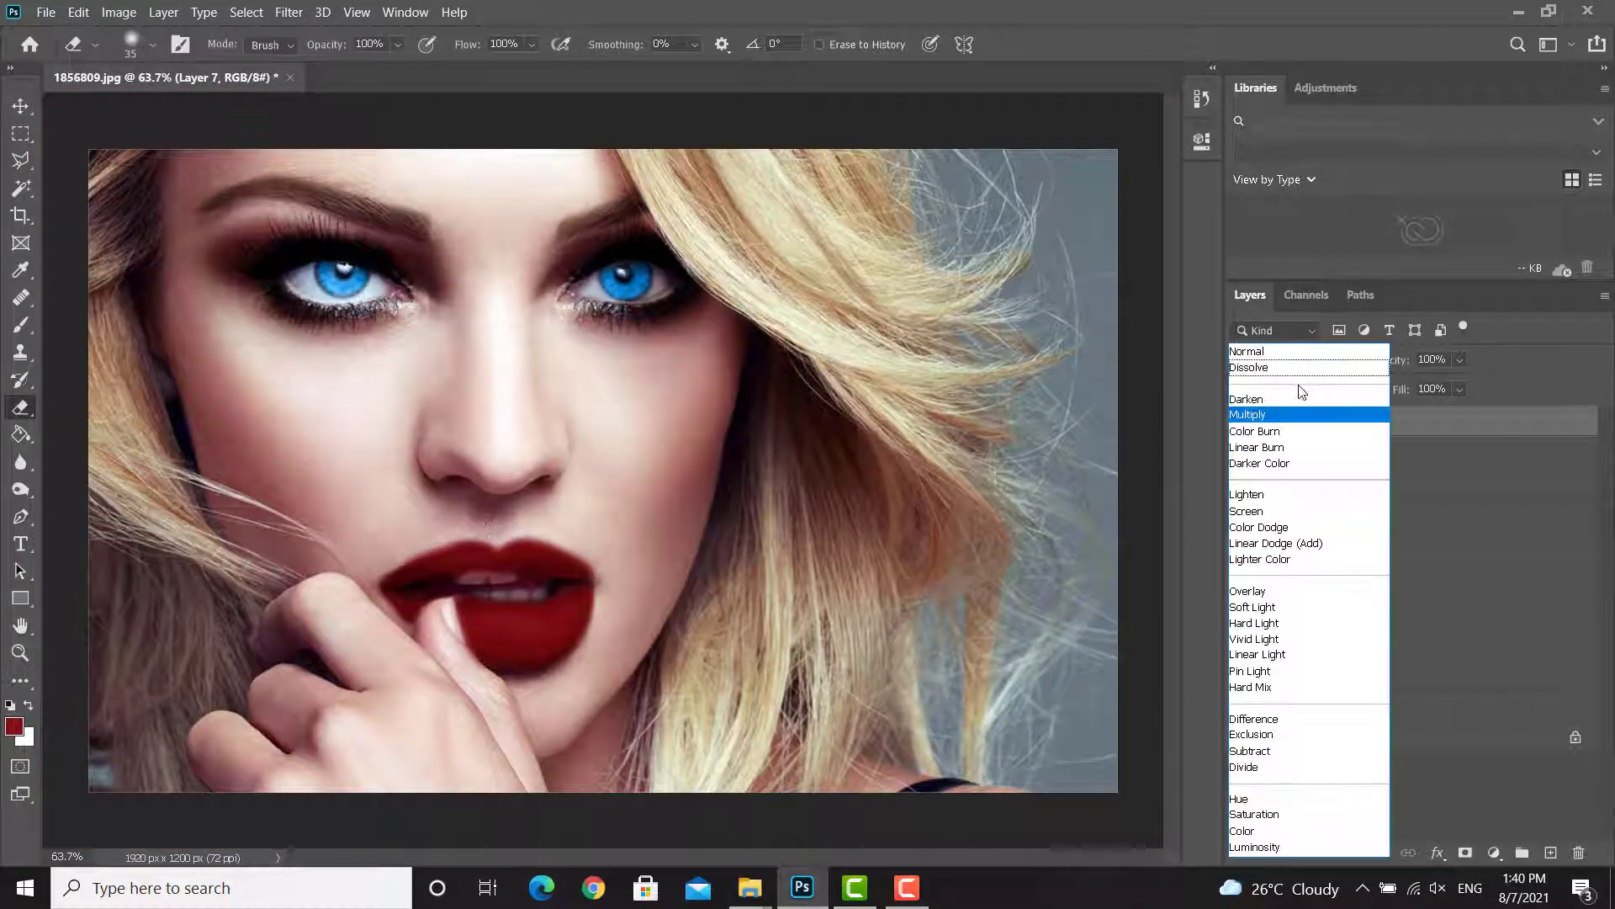
pyautogui.click(1261, 851)
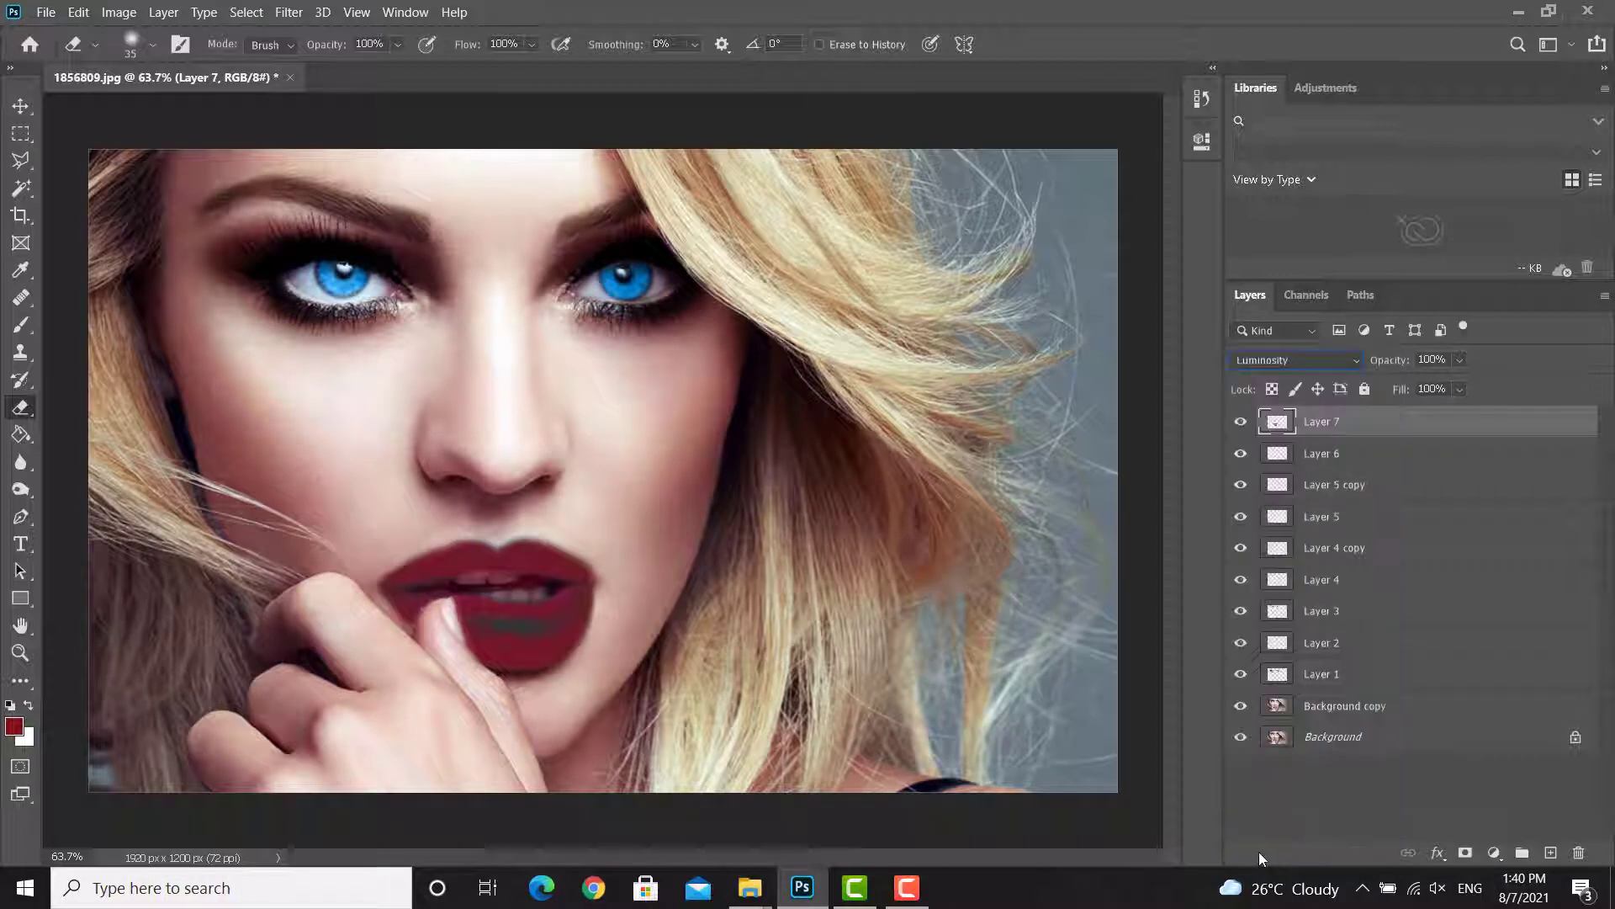
pyautogui.press('Up')
pyautogui.press('Up')
pyautogui.press('Up')
pyautogui.press('Up')
pyautogui.press('Up')
pyautogui.press('Up')
pyautogui.press('Up')
pyautogui.press('Up')
pyautogui.press('Up')
pyautogui.press('Up')
pyautogui.press('Up')
pyautogui.press('Up')
pyautogui.press('Up')
pyautogui.press('Up')
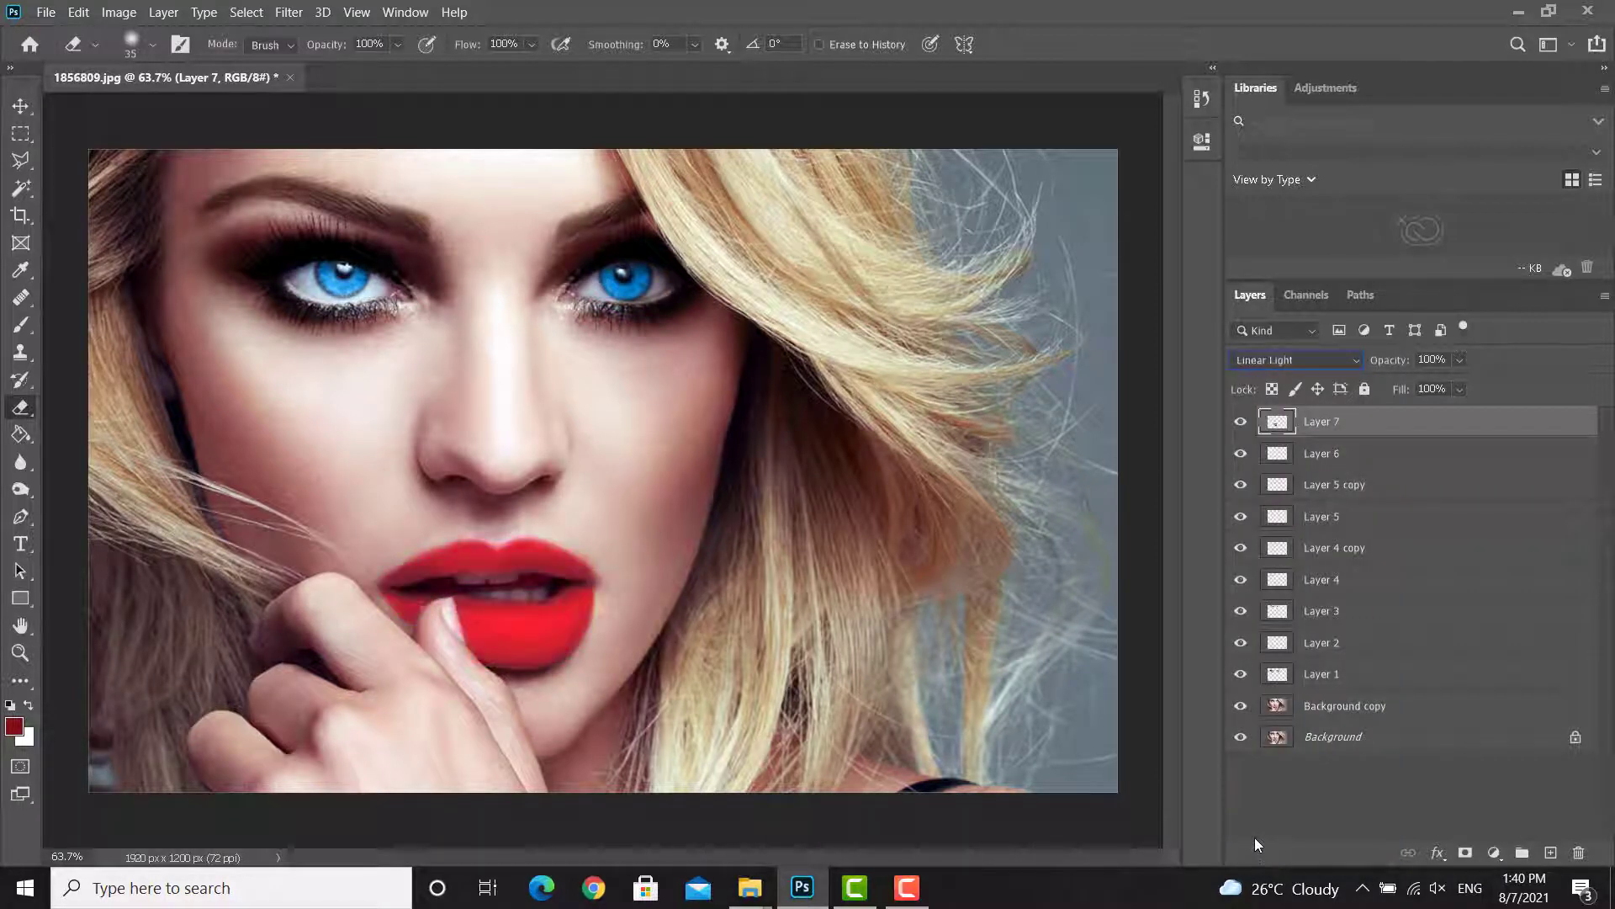
pyautogui.press('Up')
pyautogui.press('Up')
pyautogui.press('Up')
pyautogui.press('Up')
pyautogui.press('Up')
pyautogui.press('Up')
pyautogui.press('Up')
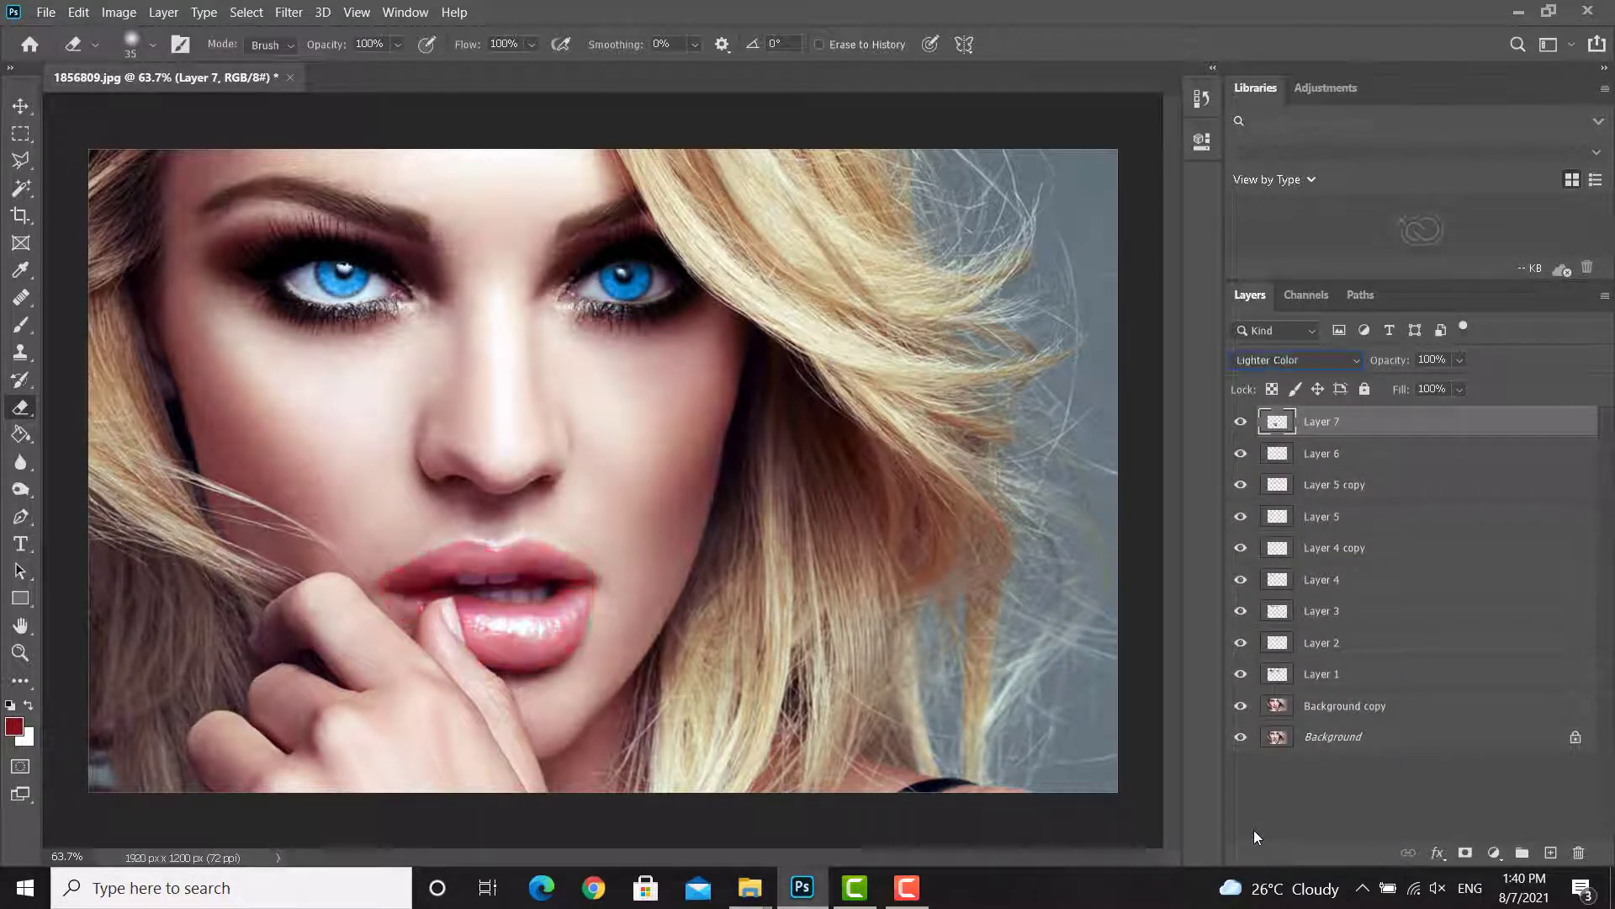
pyautogui.press('Up')
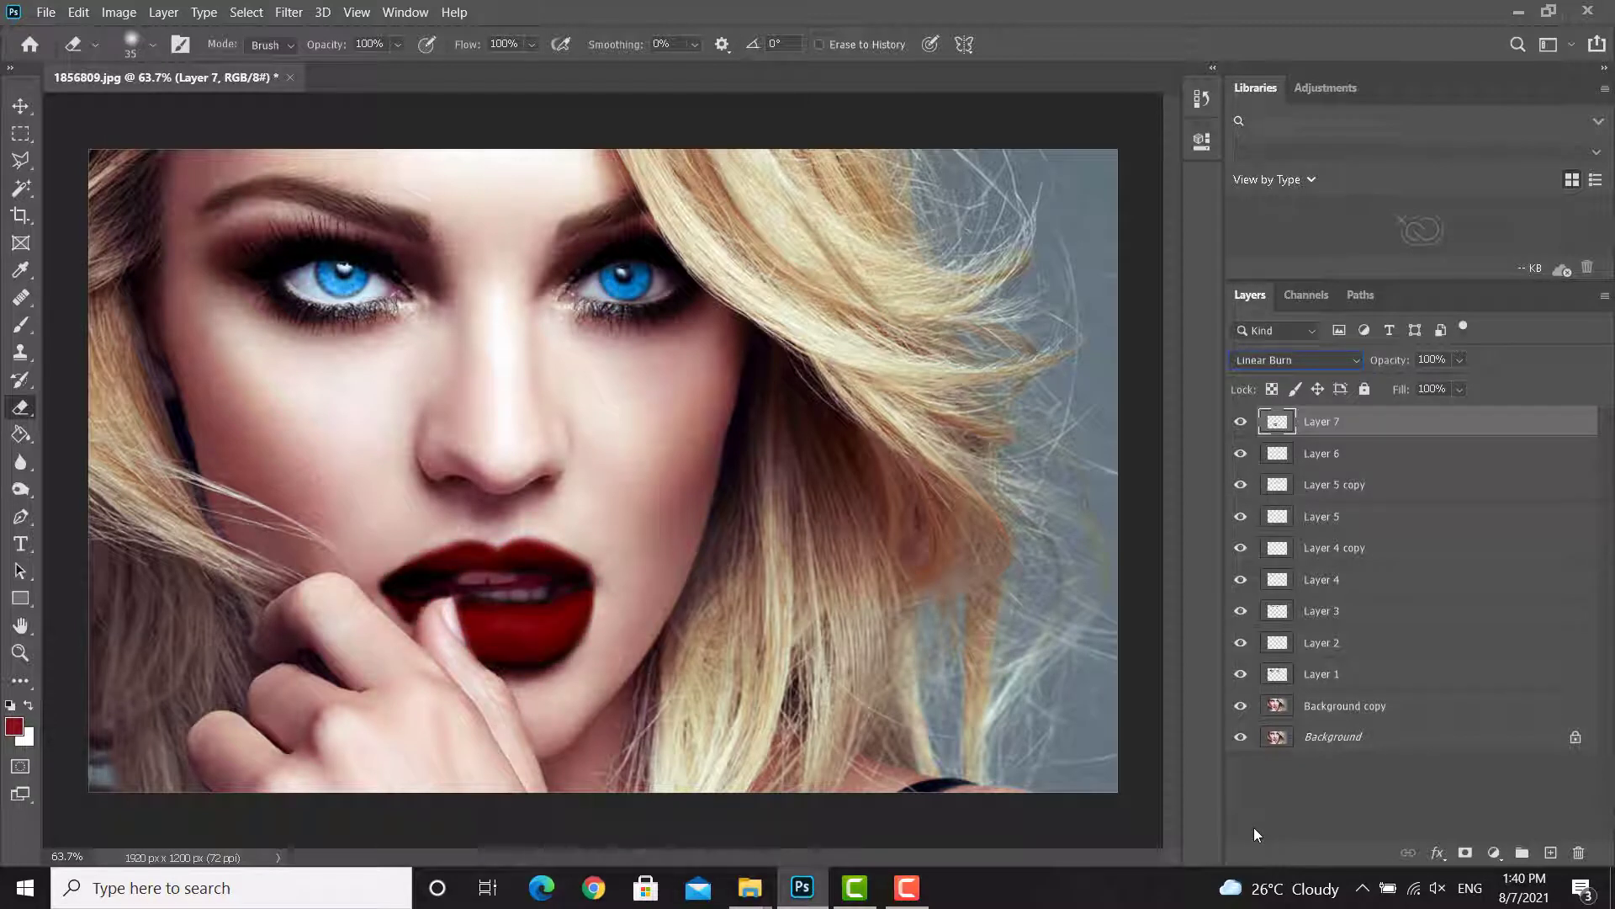
pyautogui.press('Up')
pyautogui.press('Up')
pyautogui.press('Up')
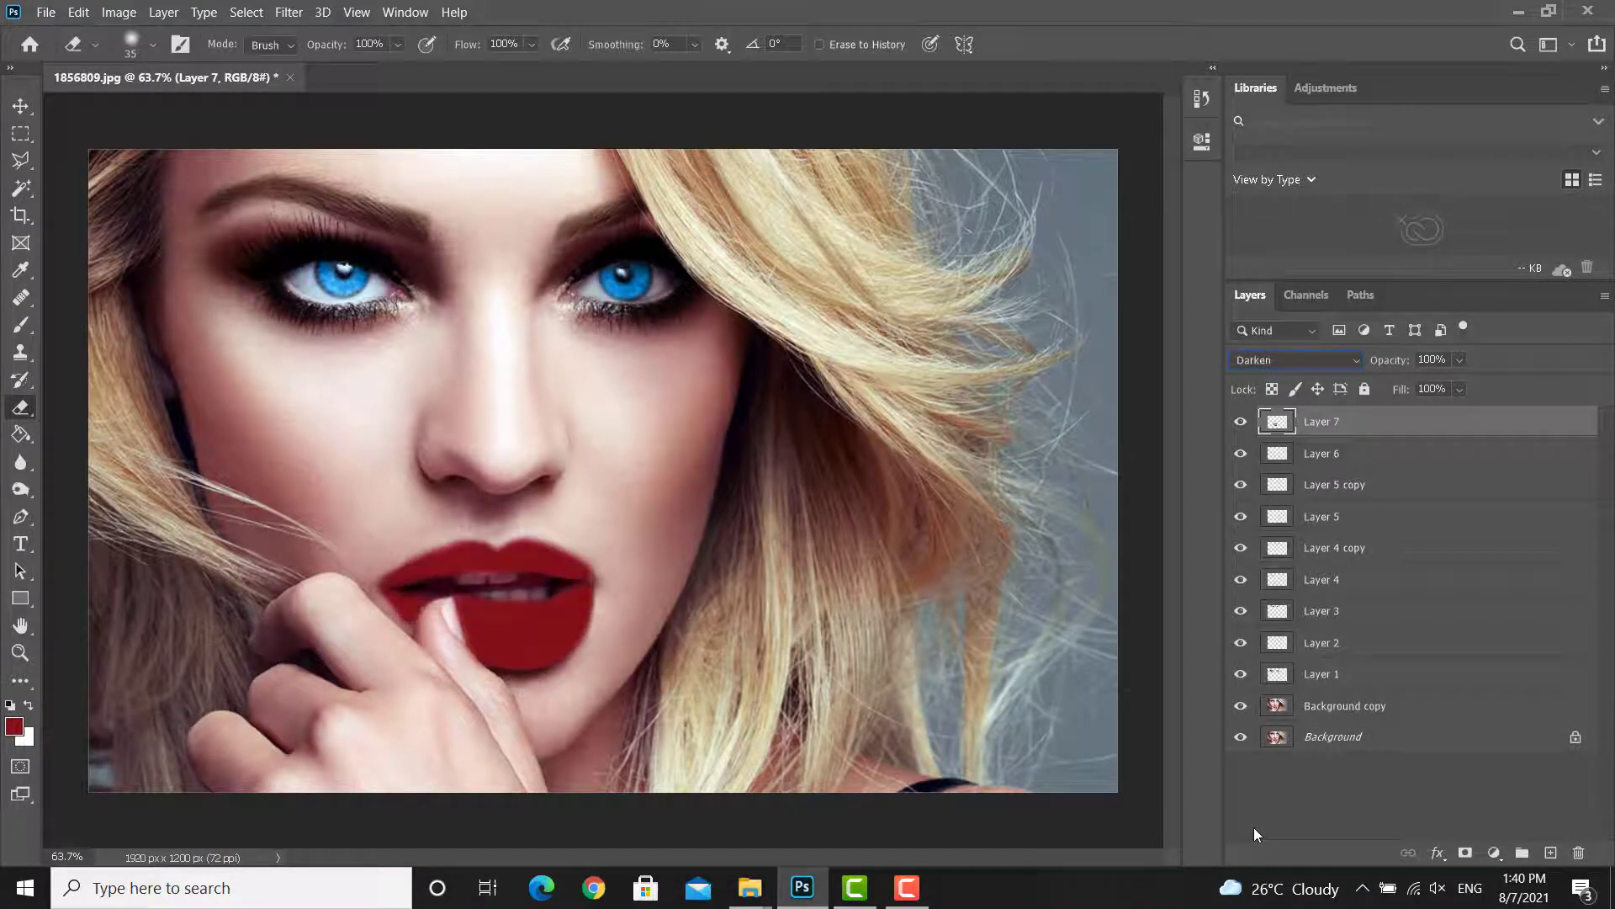
pyautogui.press('Up')
pyautogui.press('Up')
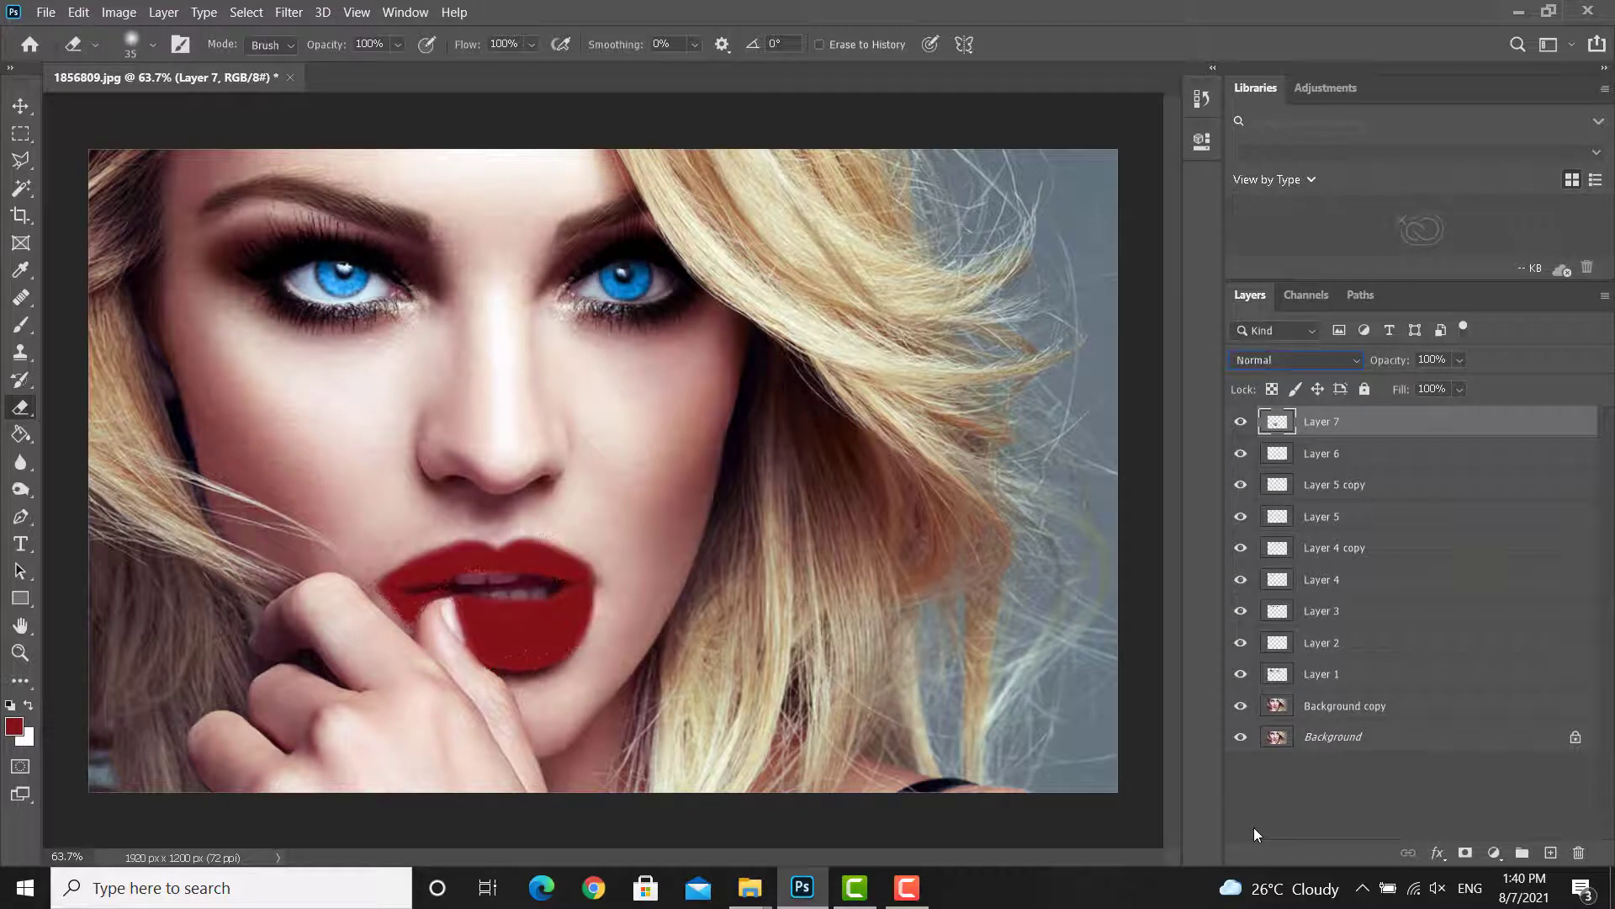
pyautogui.click(1340, 373)
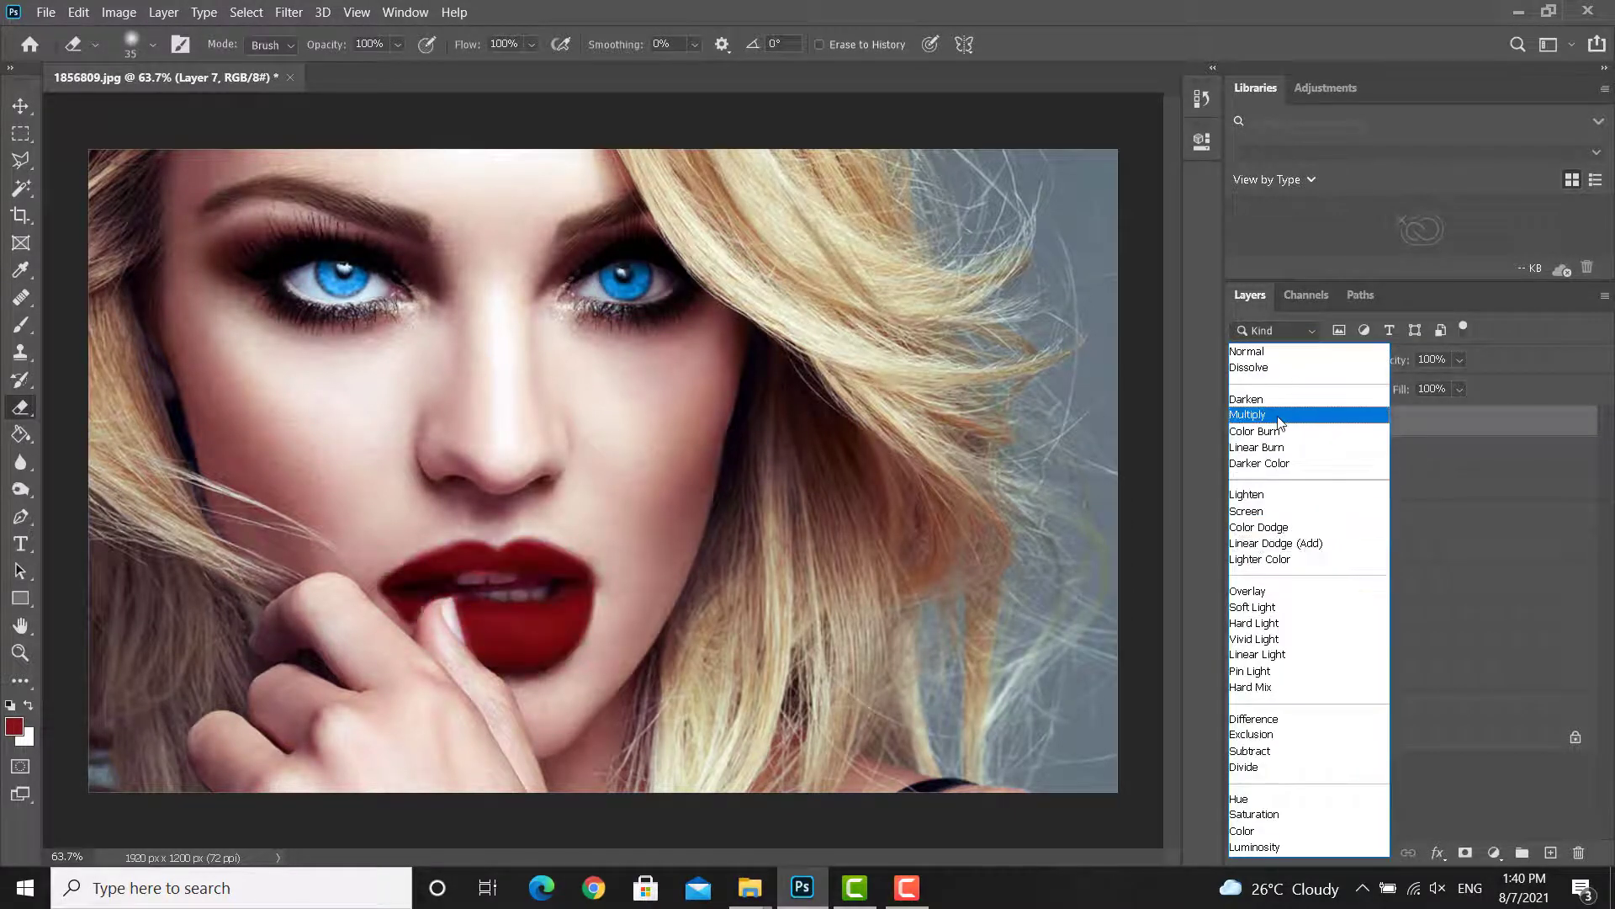
pyautogui.click(1280, 422)
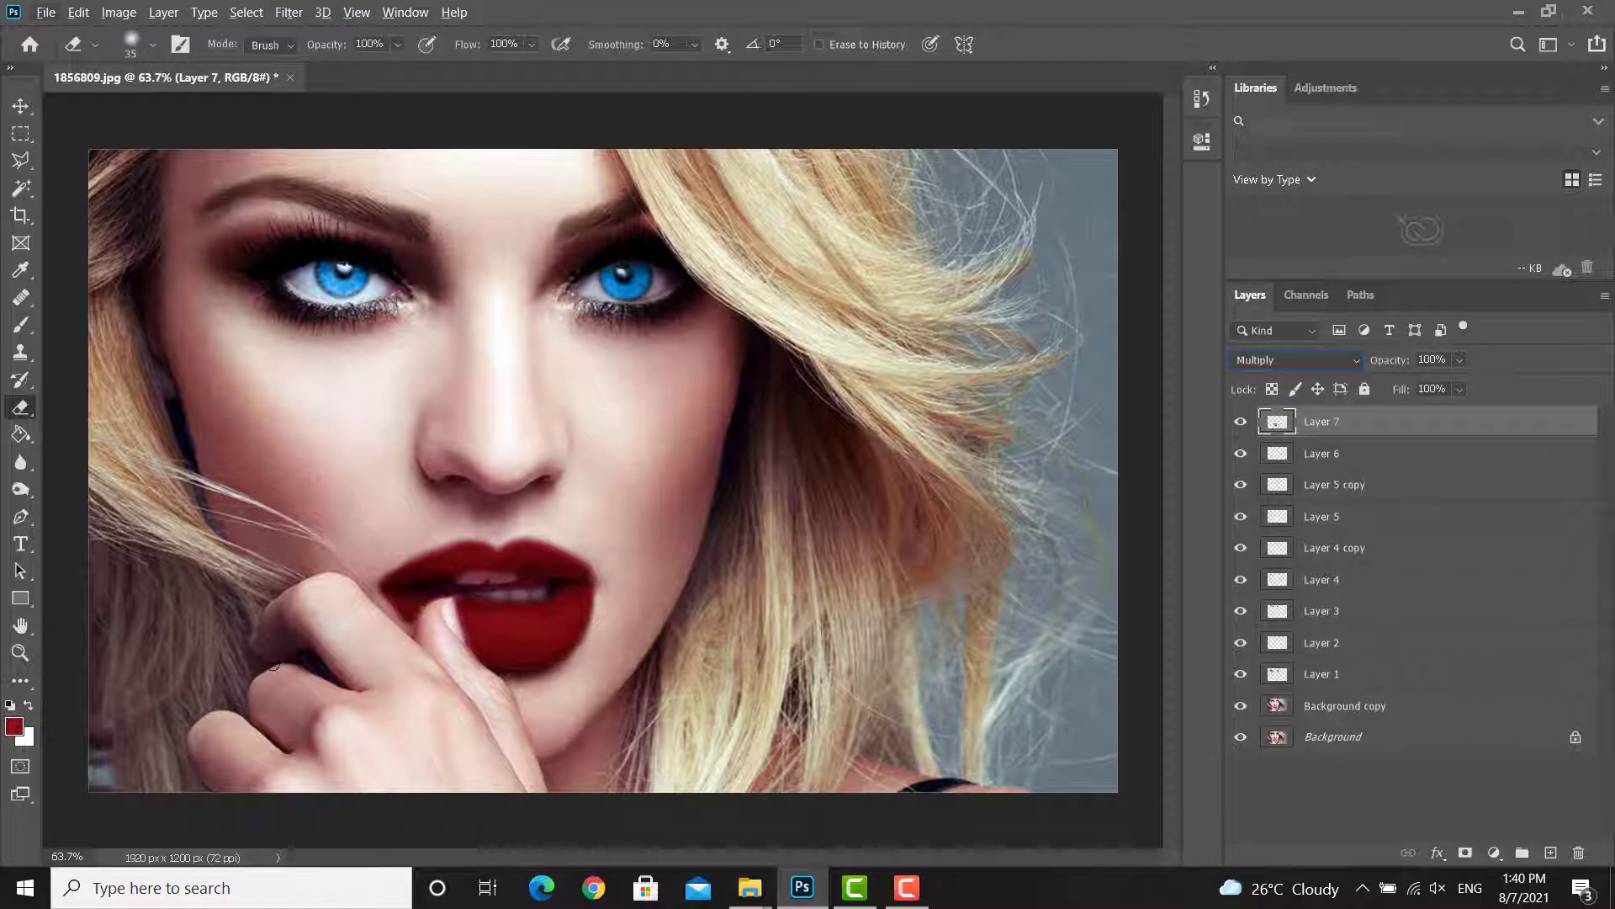
# Step: Try to lighten the middle of the lower lip's colour with the Eraser at 15% opacity, and undo the strokes
pyautogui.click(20, 625)
pyautogui.scroll(5, 446, 629)
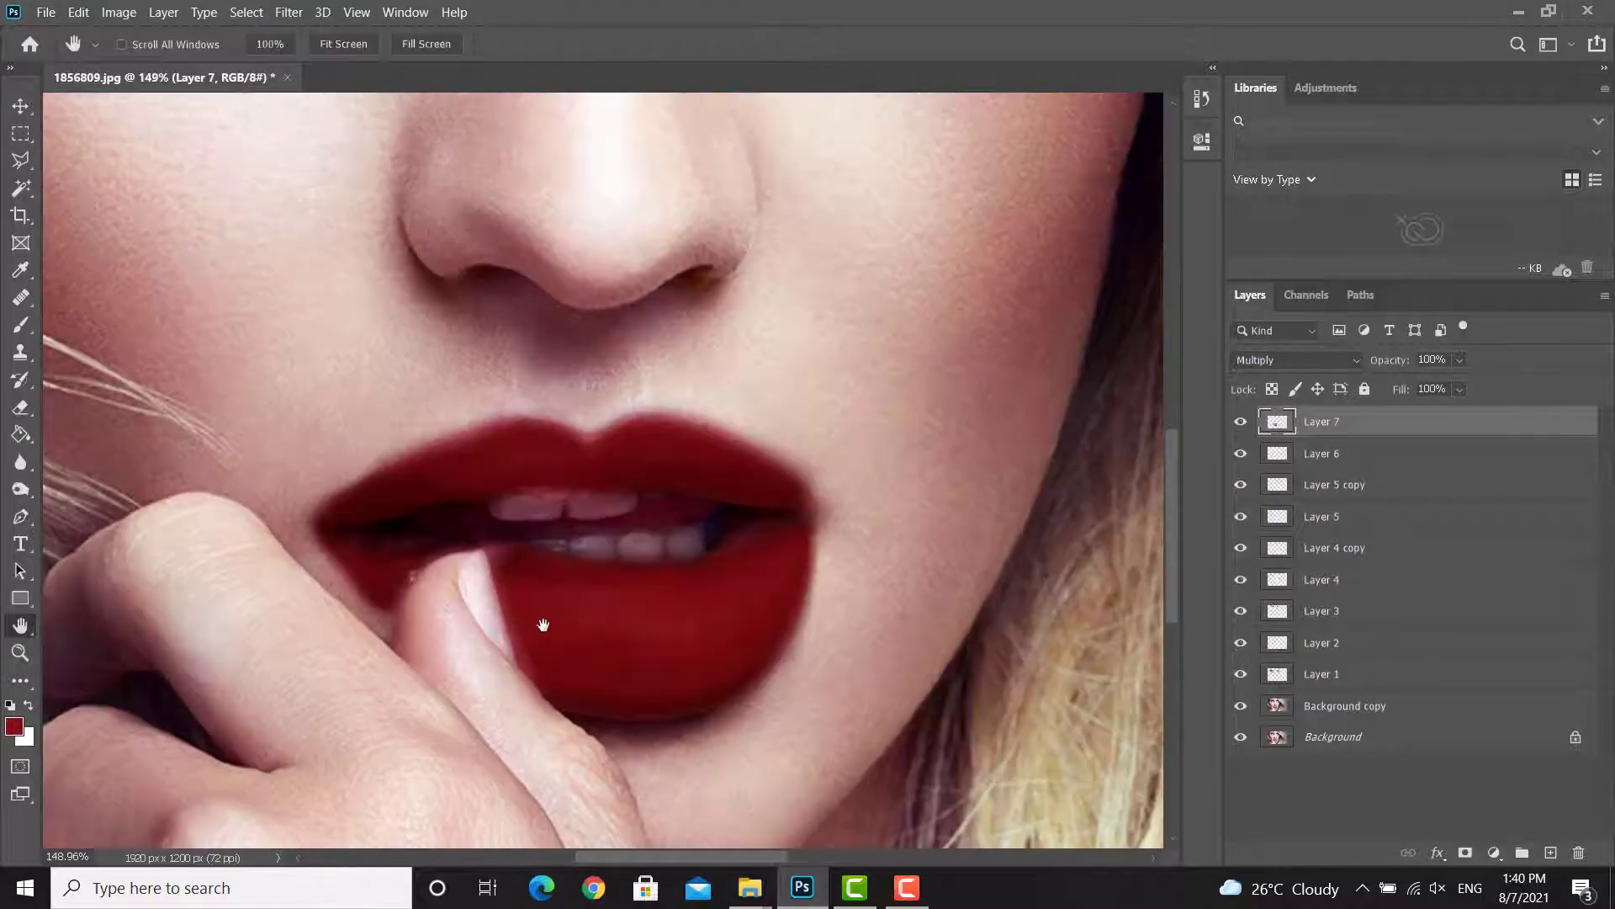
pyautogui.moveTo(543, 624); pyautogui.dragTo(590, 624)
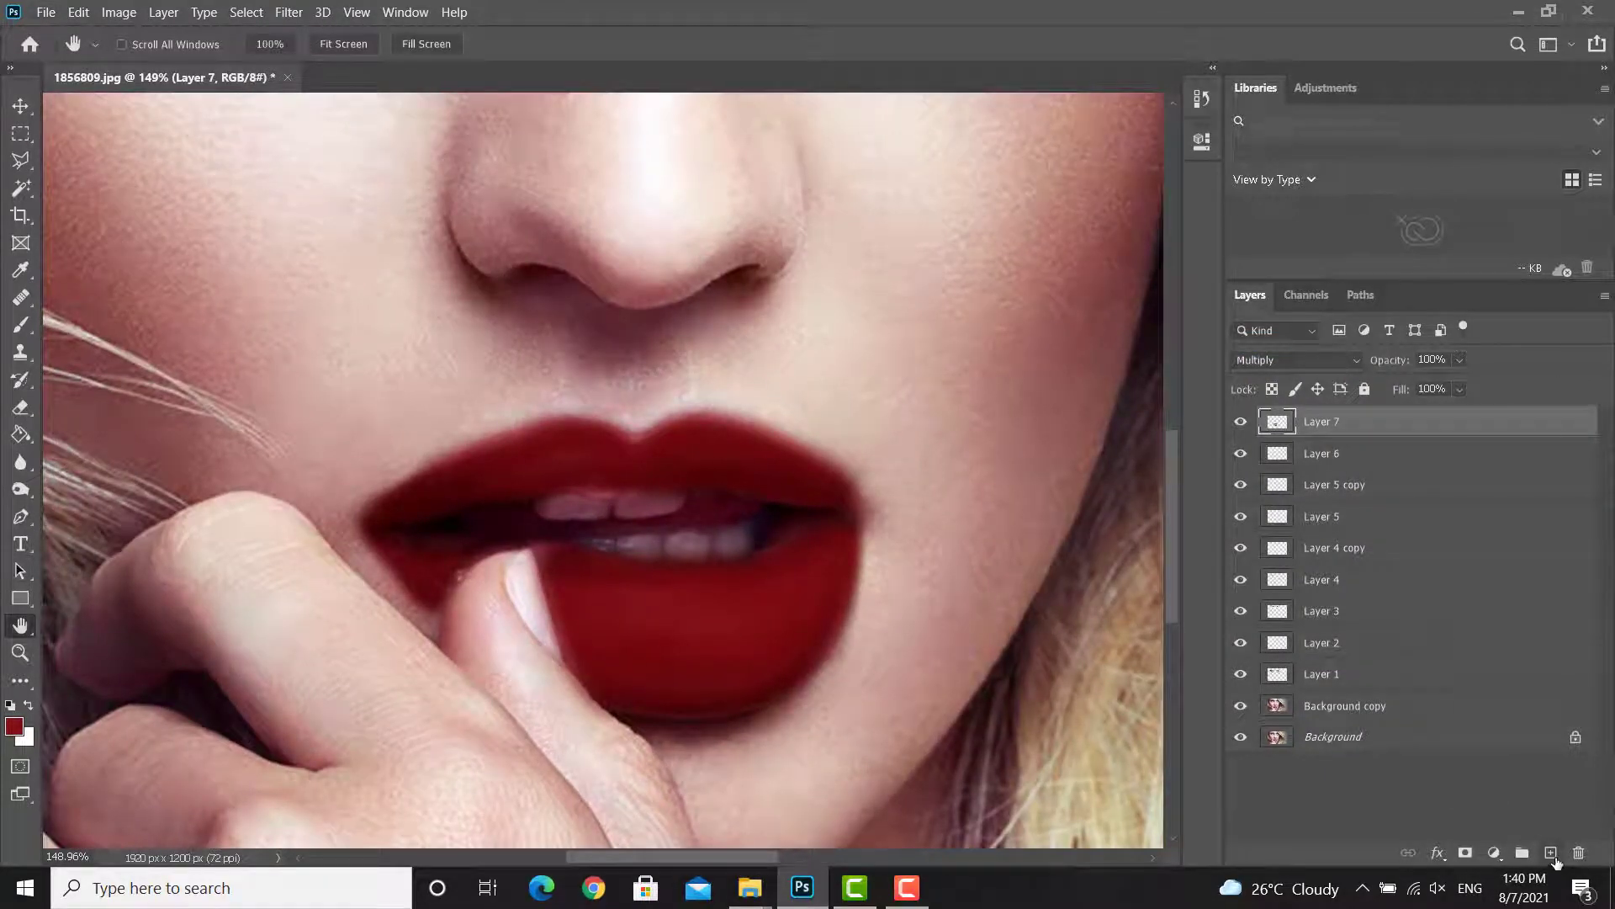
pyautogui.click(1551, 853)
pyautogui.hotkey('ctrl', 'e')
pyautogui.click(20, 406)
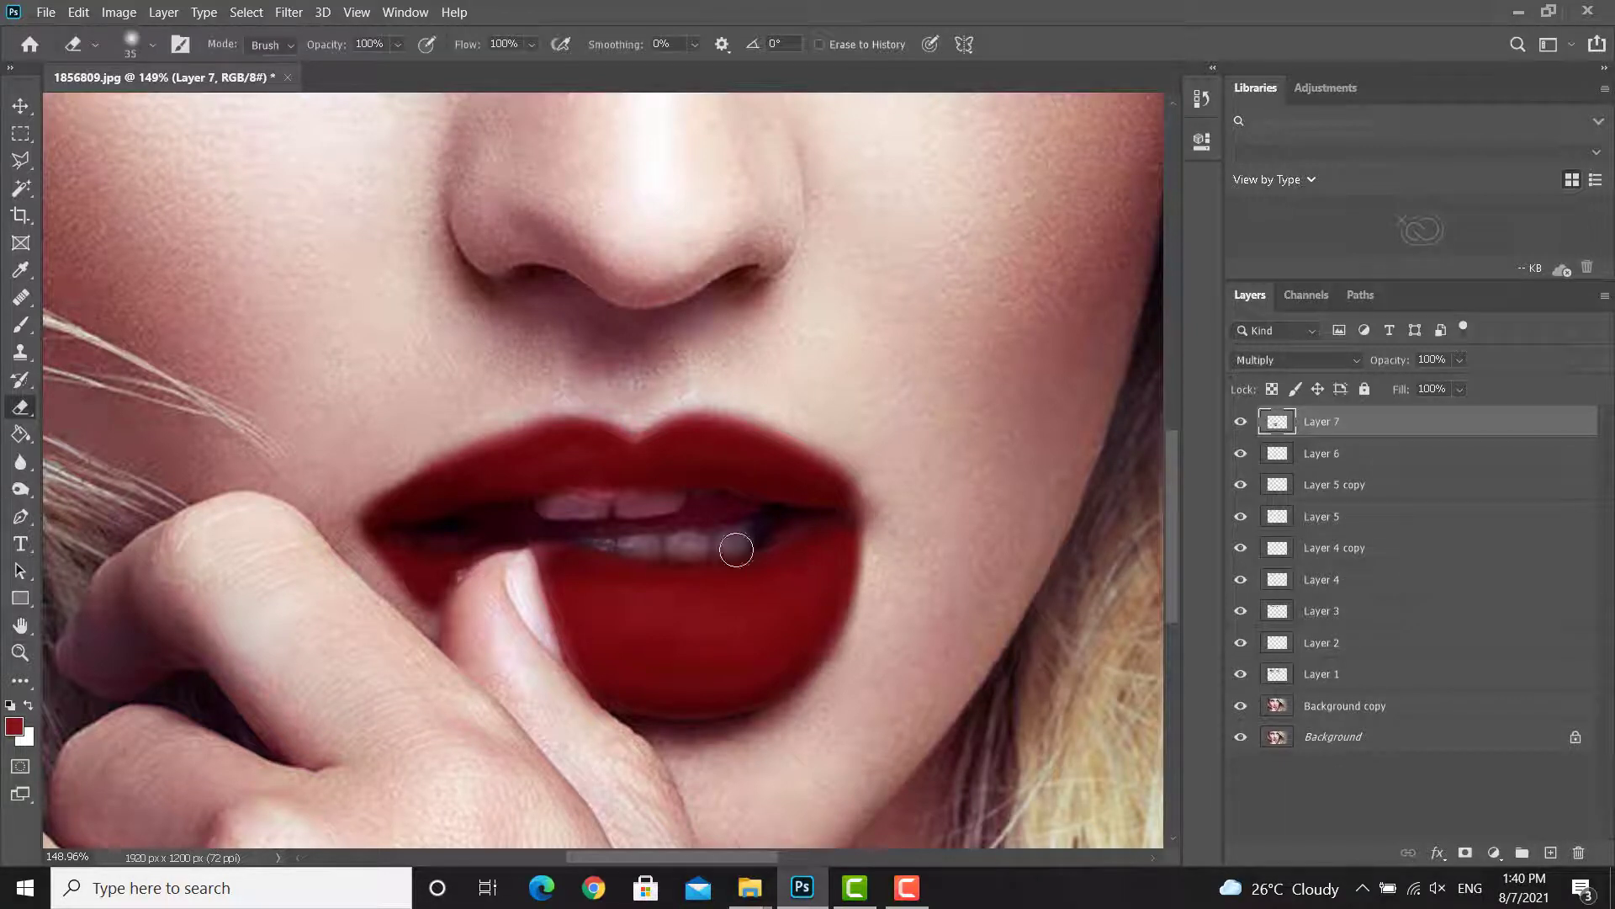
pyautogui.write('15')
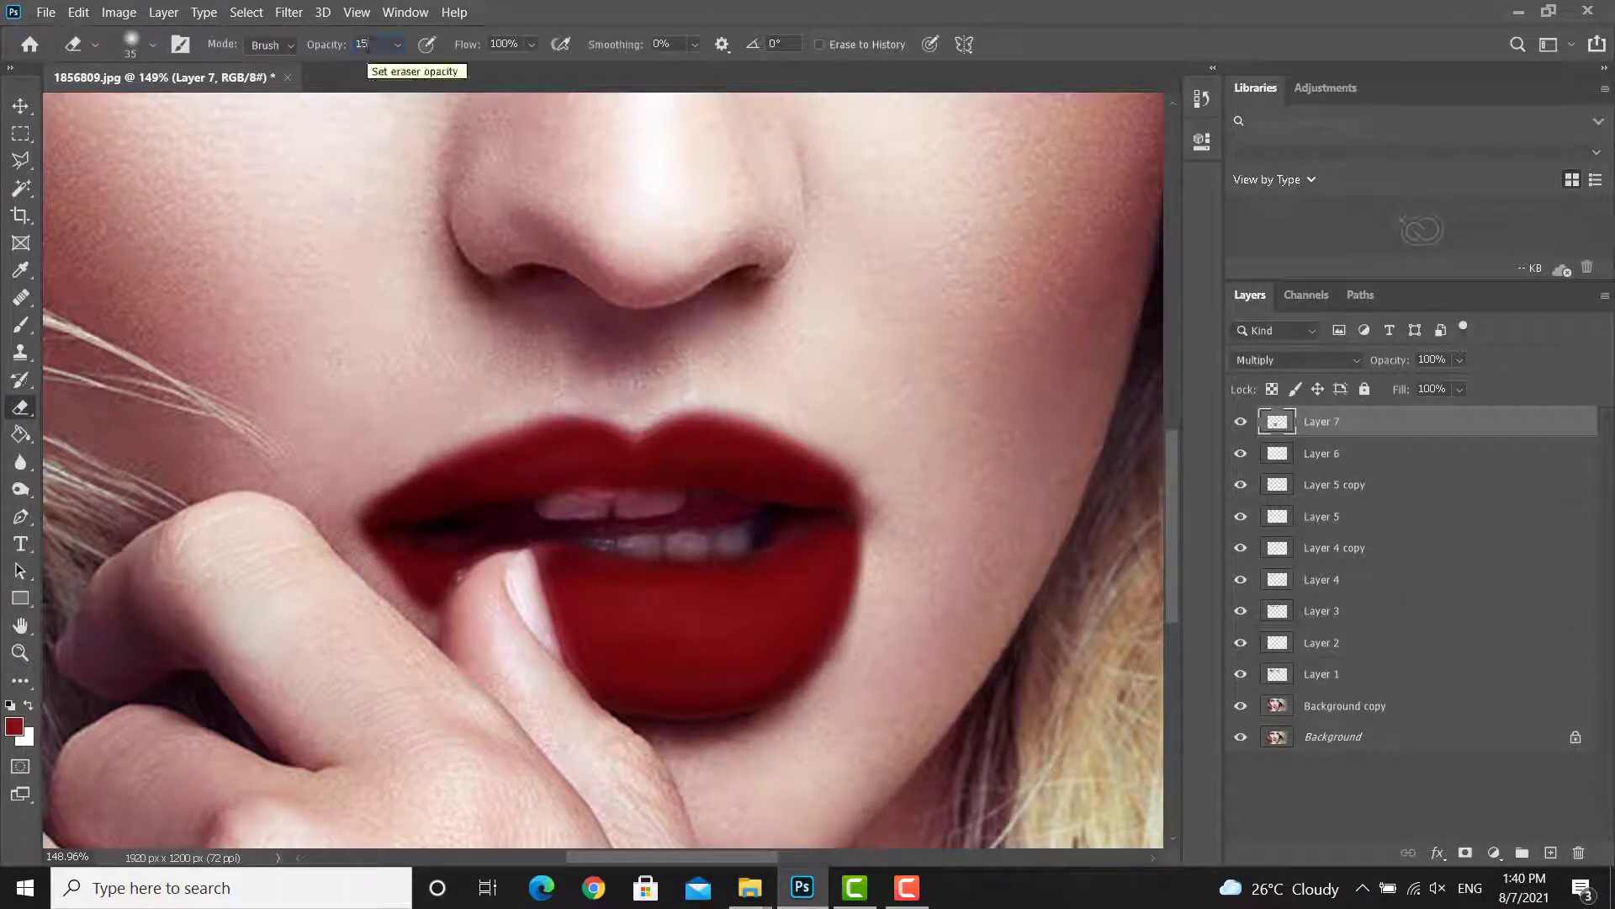
pyautogui.press('Return')
pyautogui.moveTo(738, 613)
pyautogui.mouseDown()
pyautogui.moveTo(638, 609)
pyautogui.moveTo(736, 609)
pyautogui.mouseUp()
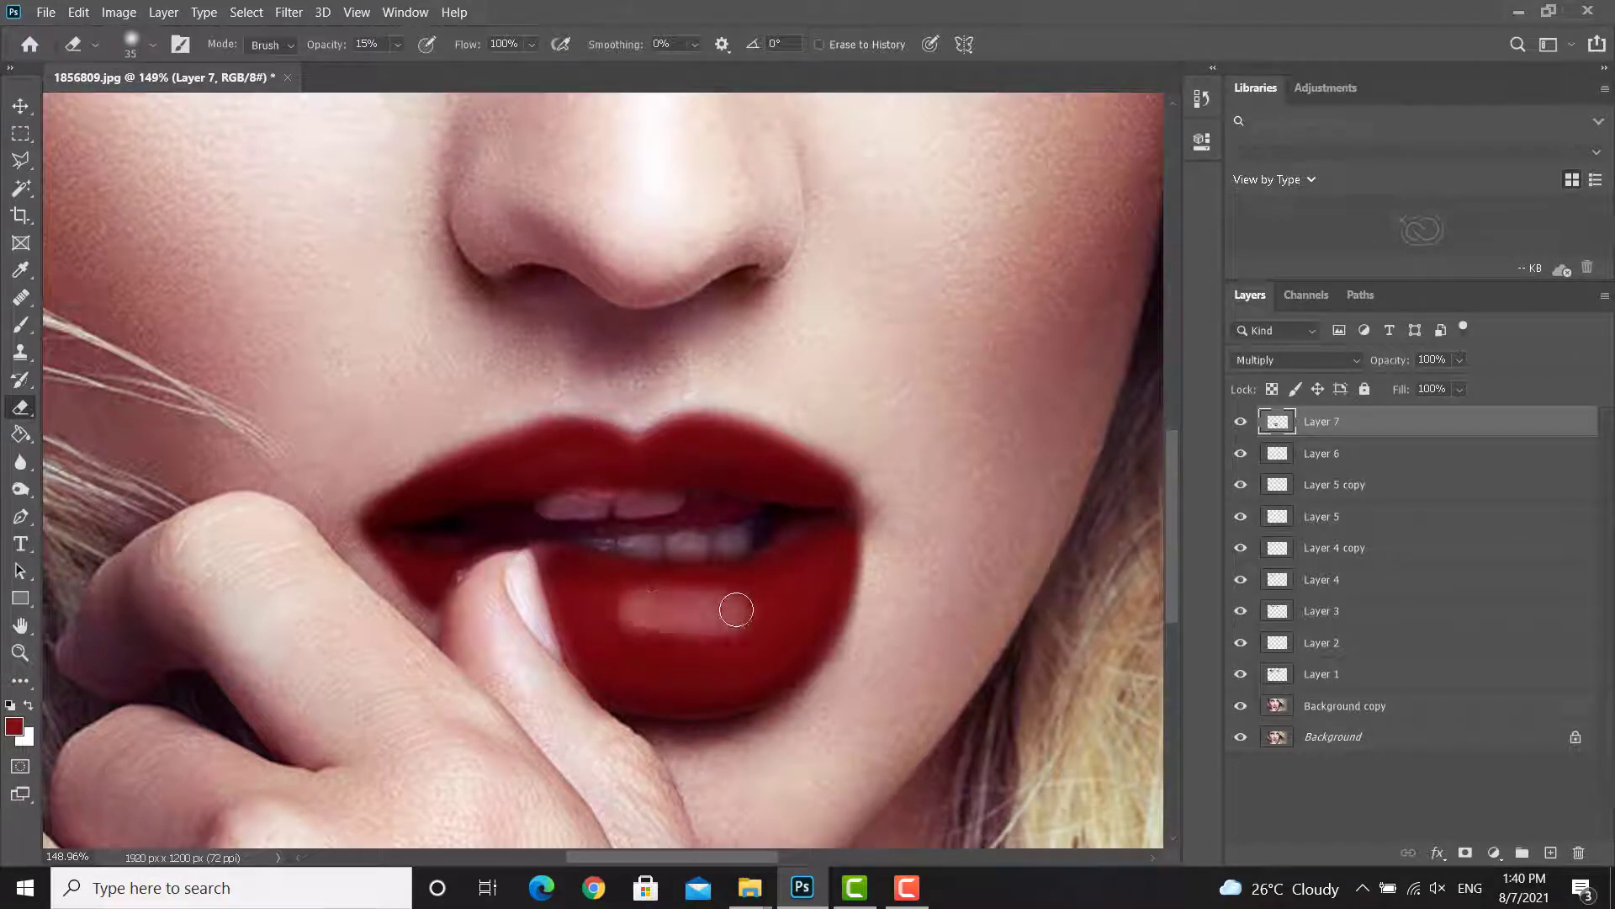
pyautogui.hotkey('ctrl', 'z')
pyautogui.hotkey('ctrl', 'z')
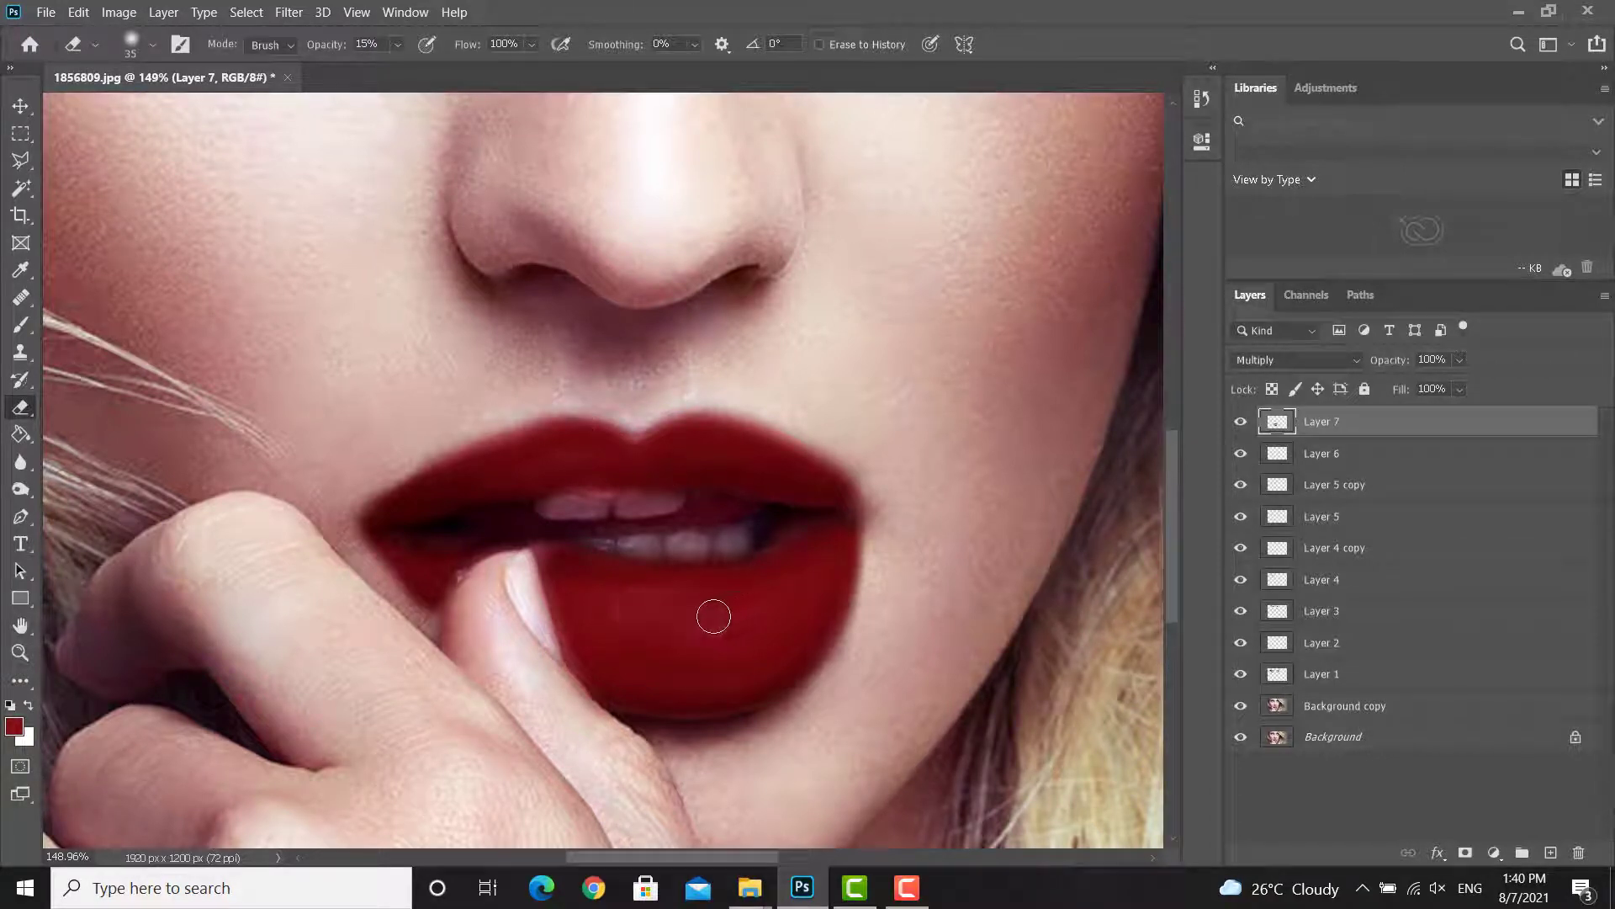
# Step: Softly lighten the middle of the lower lip by erasing the lip colour with a 67 px Eraser at 2% opacity
pyautogui.rightClick(711, 622)
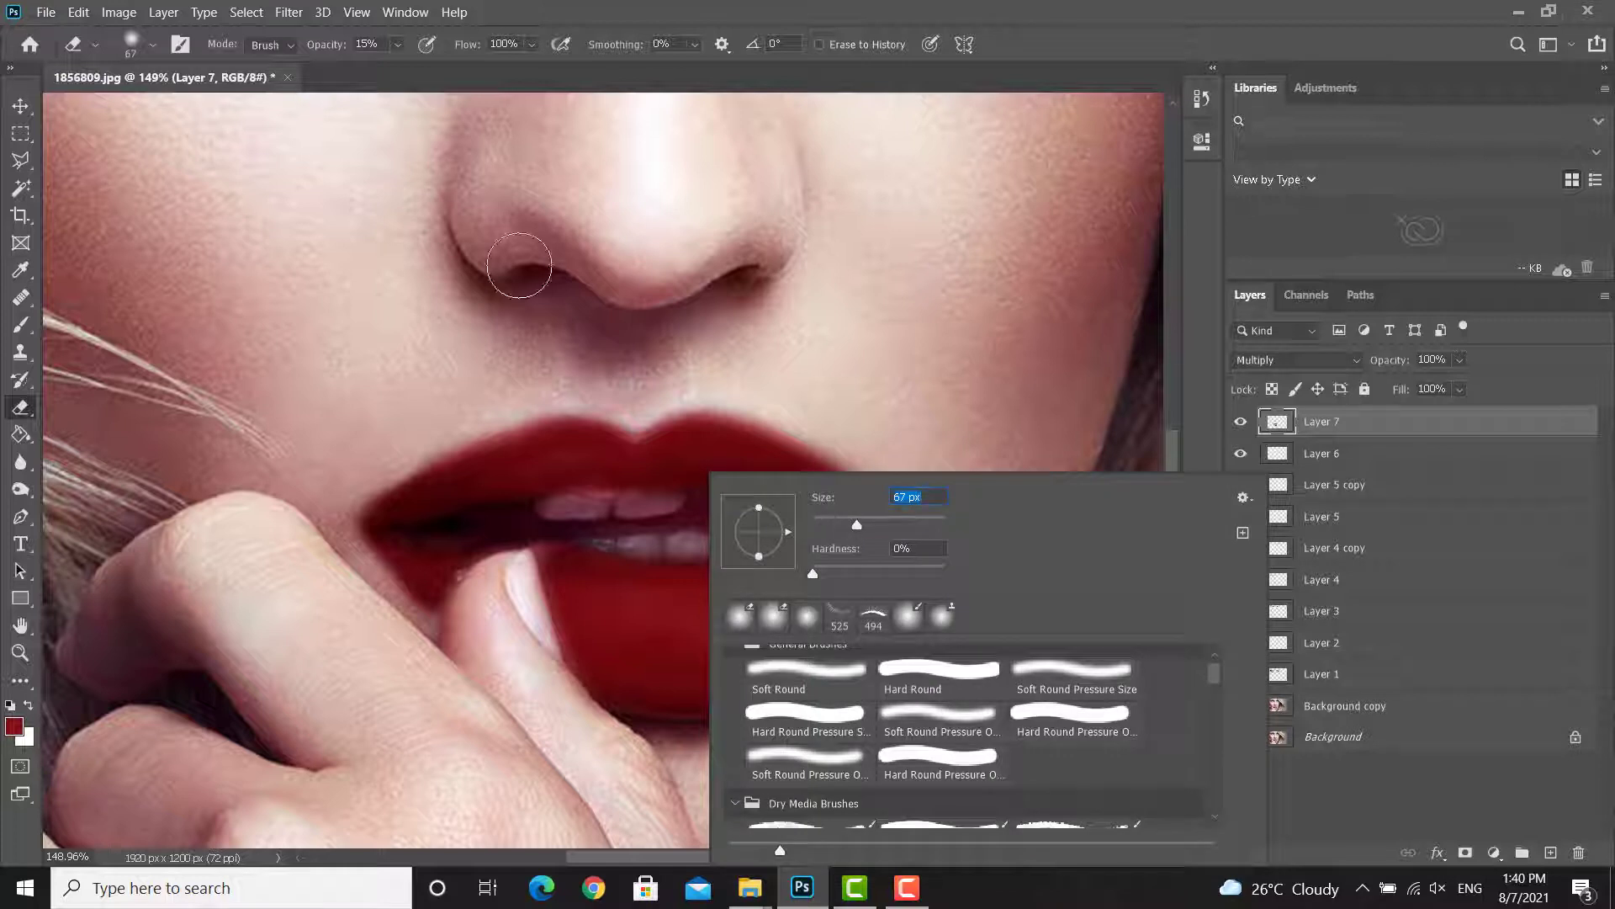
pyautogui.click(400, 47)
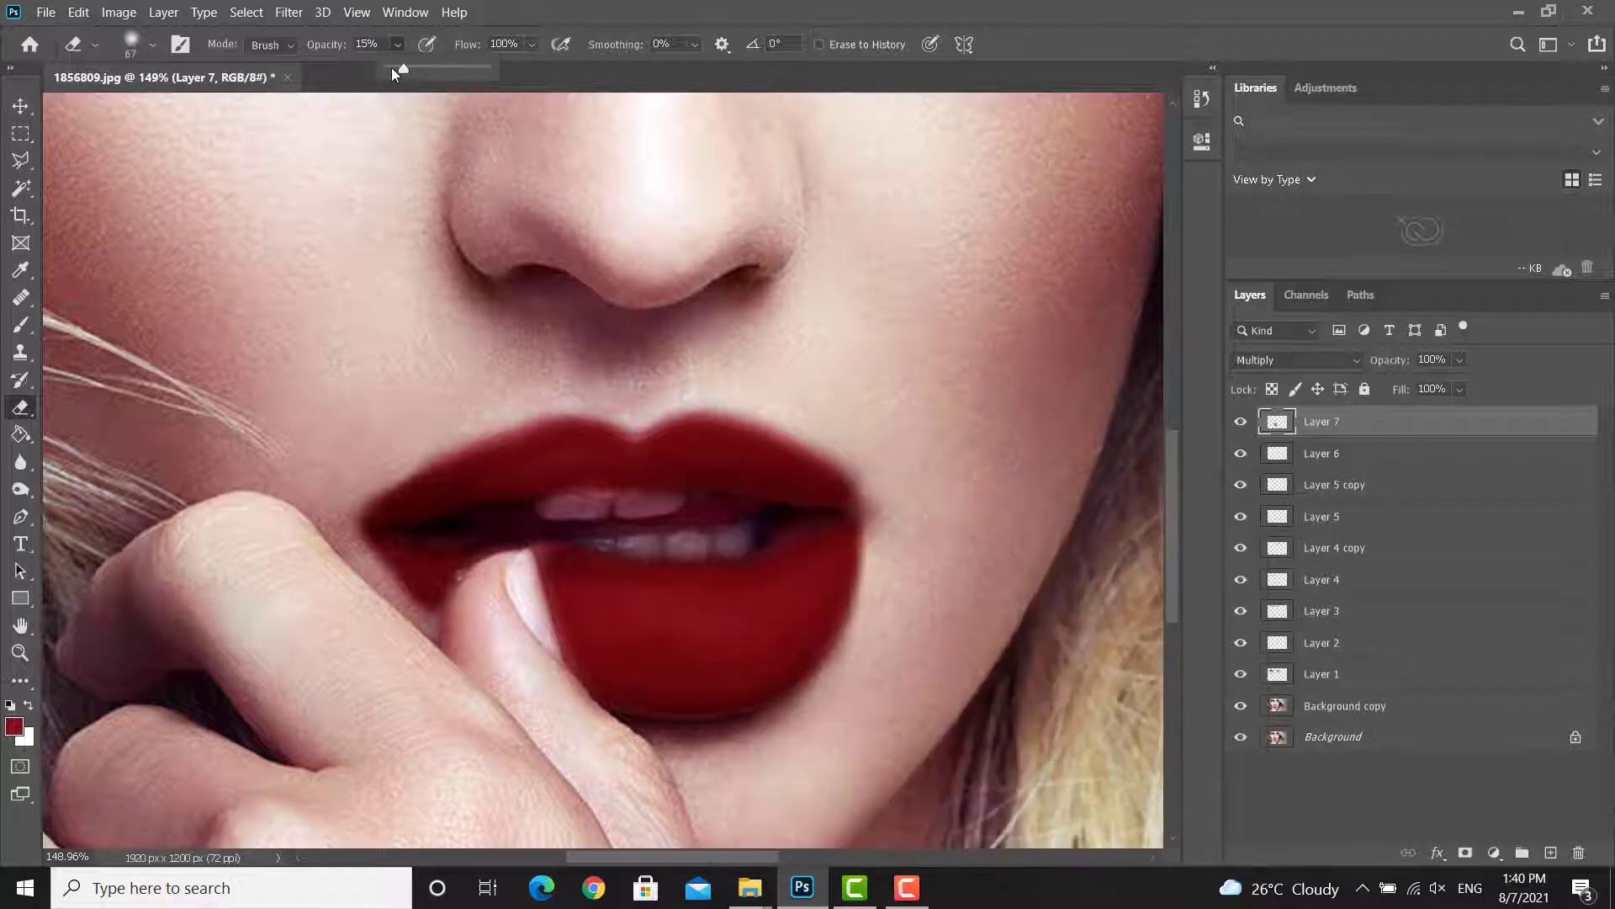
pyautogui.click(391, 68)
pyautogui.moveTo(631, 606)
pyautogui.mouseDown()
pyautogui.moveTo(712, 614)
pyautogui.moveTo(677, 617)
pyautogui.moveTo(700, 654)
pyautogui.moveTo(723, 609)
pyautogui.moveTo(613, 609)
pyautogui.moveTo(738, 610)
pyautogui.moveTo(716, 655)
pyautogui.moveTo(722, 630)
pyautogui.moveTo(628, 614)
pyautogui.moveTo(700, 613)
pyautogui.moveTo(708, 677)
pyautogui.moveTo(691, 615)
pyautogui.moveTo(651, 613)
pyautogui.moveTo(719, 667)
pyautogui.moveTo(648, 616)
pyautogui.moveTo(714, 673)
pyautogui.mouseUp()
pyautogui.scroll(-9, 667, 641)
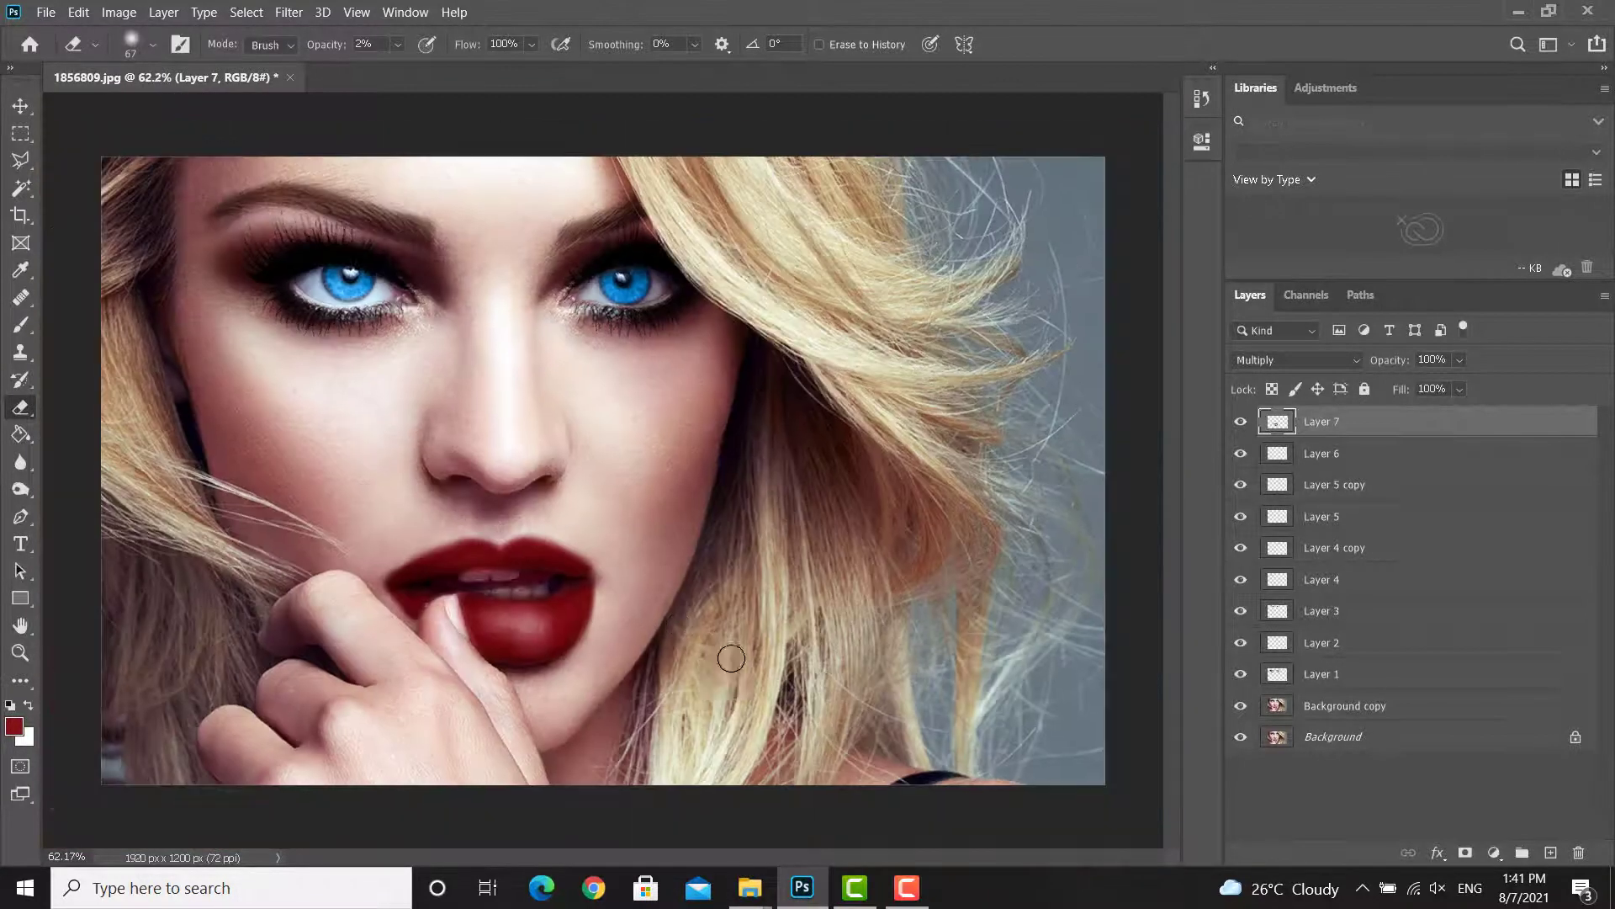
# Step: Add a new layer and paint dark red blush on both cheeks with a 300 px soft brush at 15% opacity
pyautogui.scroll(2, 635, 595)
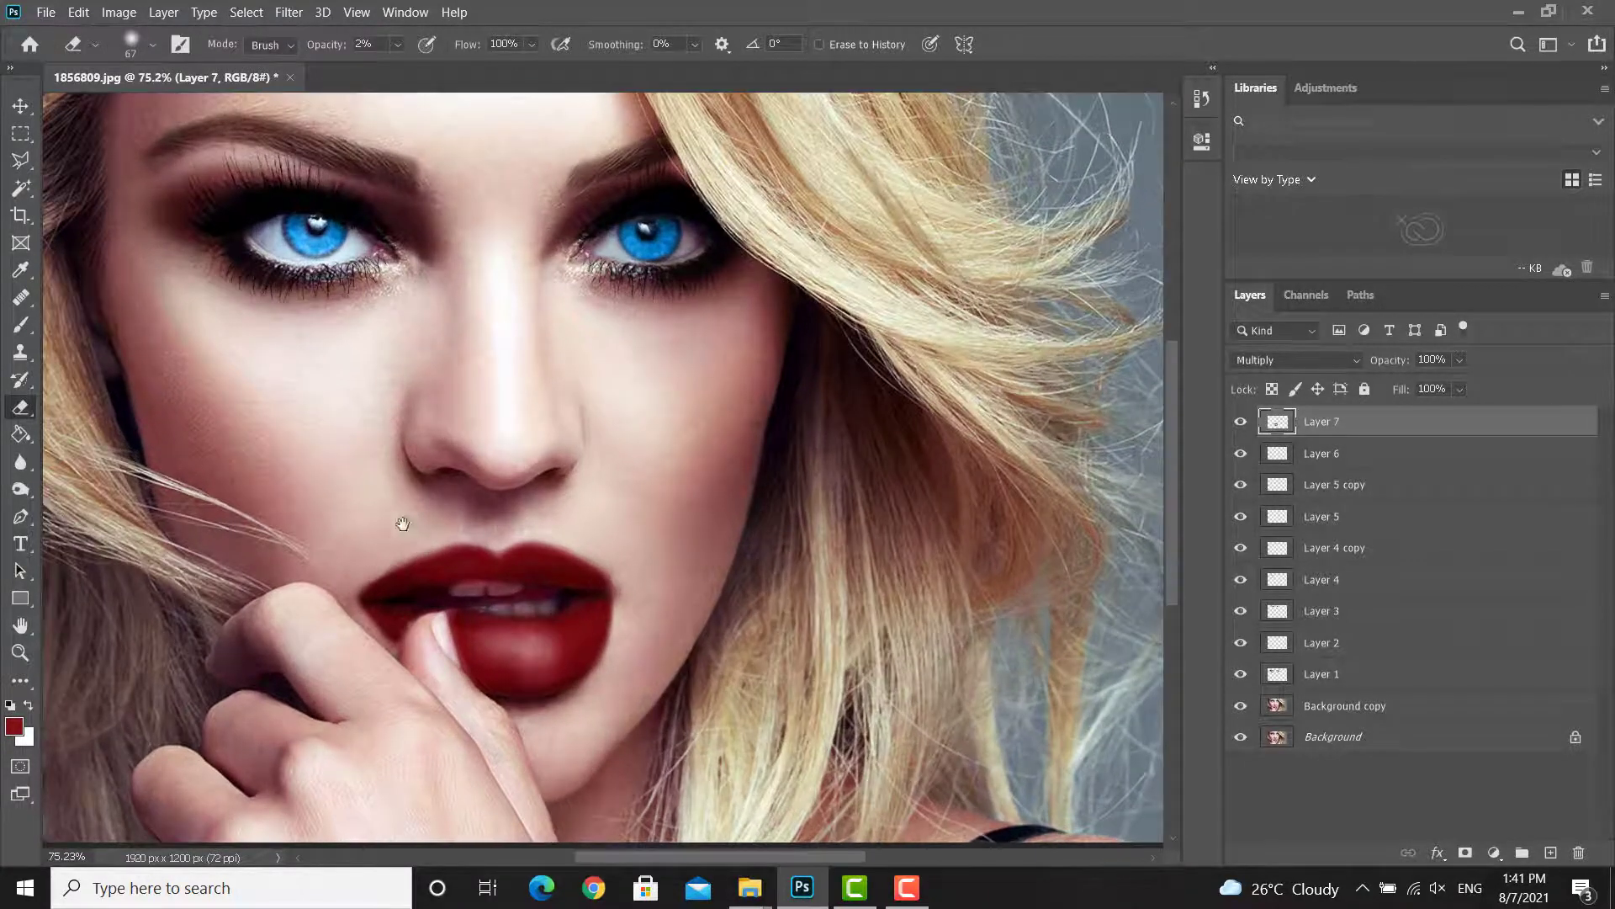
pyautogui.moveTo(404, 523); pyautogui.dragTo(486, 558)
pyautogui.click(1548, 853)
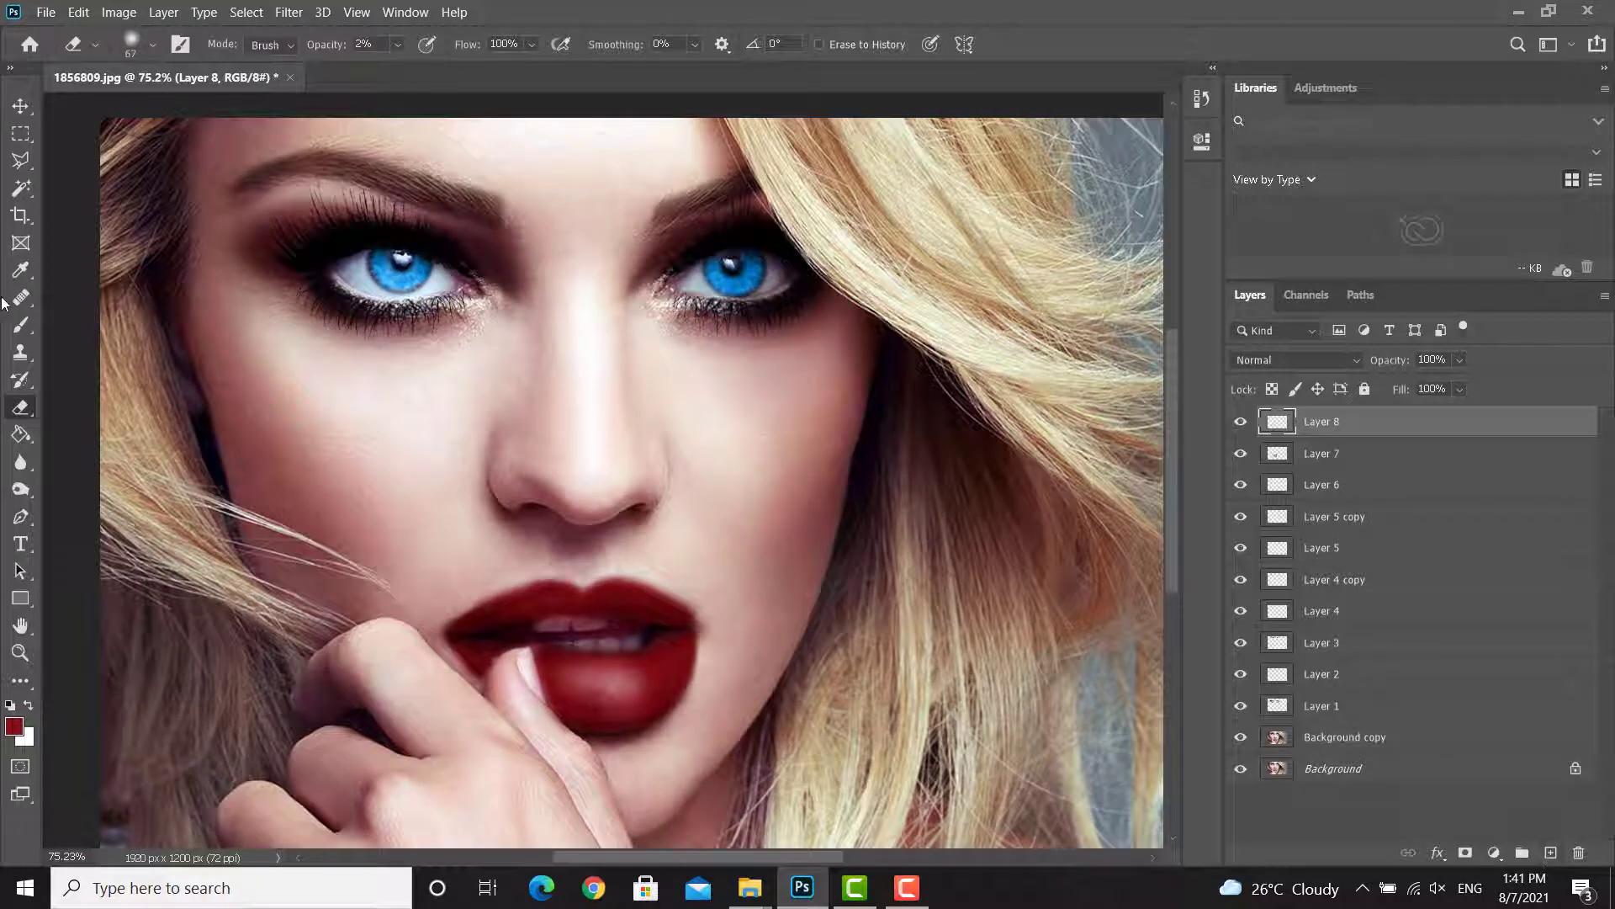
pyautogui.click(19, 331)
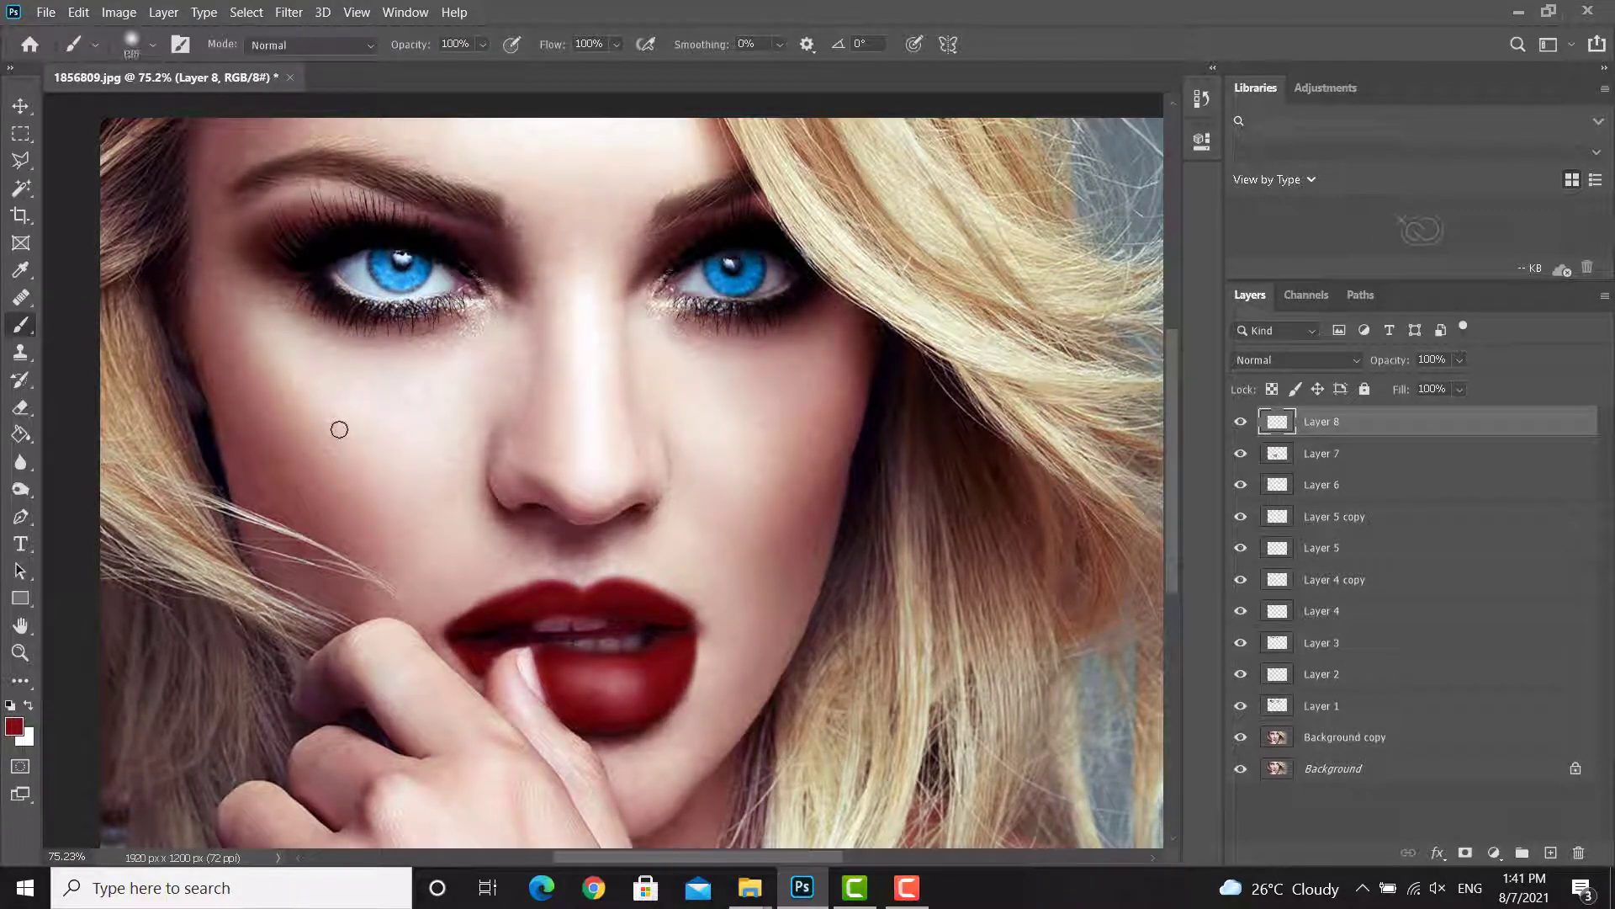
pyautogui.press(']')
pyautogui.click(481, 45)
pyautogui.click(454, 45)
pyautogui.moveTo(265, 471)
pyautogui.mouseDown()
pyautogui.moveTo(304, 548)
pyautogui.moveTo(236, 429)
pyautogui.mouseUp()
pyautogui.moveTo(822, 530)
pyautogui.mouseDown()
pyautogui.moveTo(855, 448)
pyautogui.moveTo(822, 496)
pyautogui.moveTo(827, 573)
pyautogui.mouseUp()
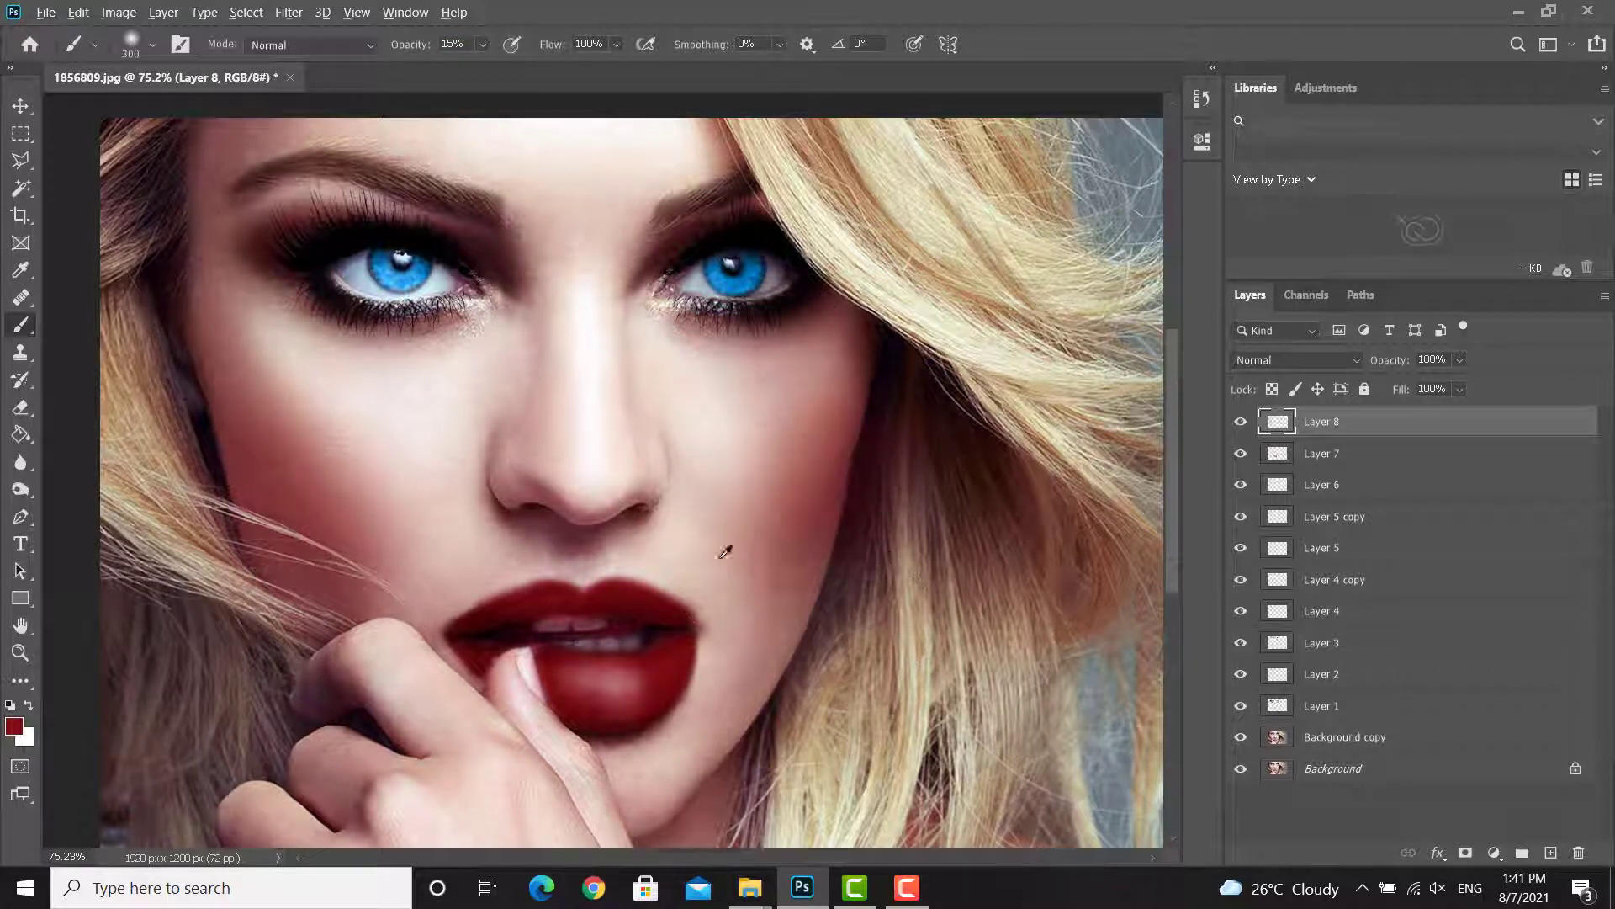
pyautogui.scroll(-6, 724, 550)
pyautogui.scroll(2, 238, 398)
pyautogui.scroll(1, 244, 392)
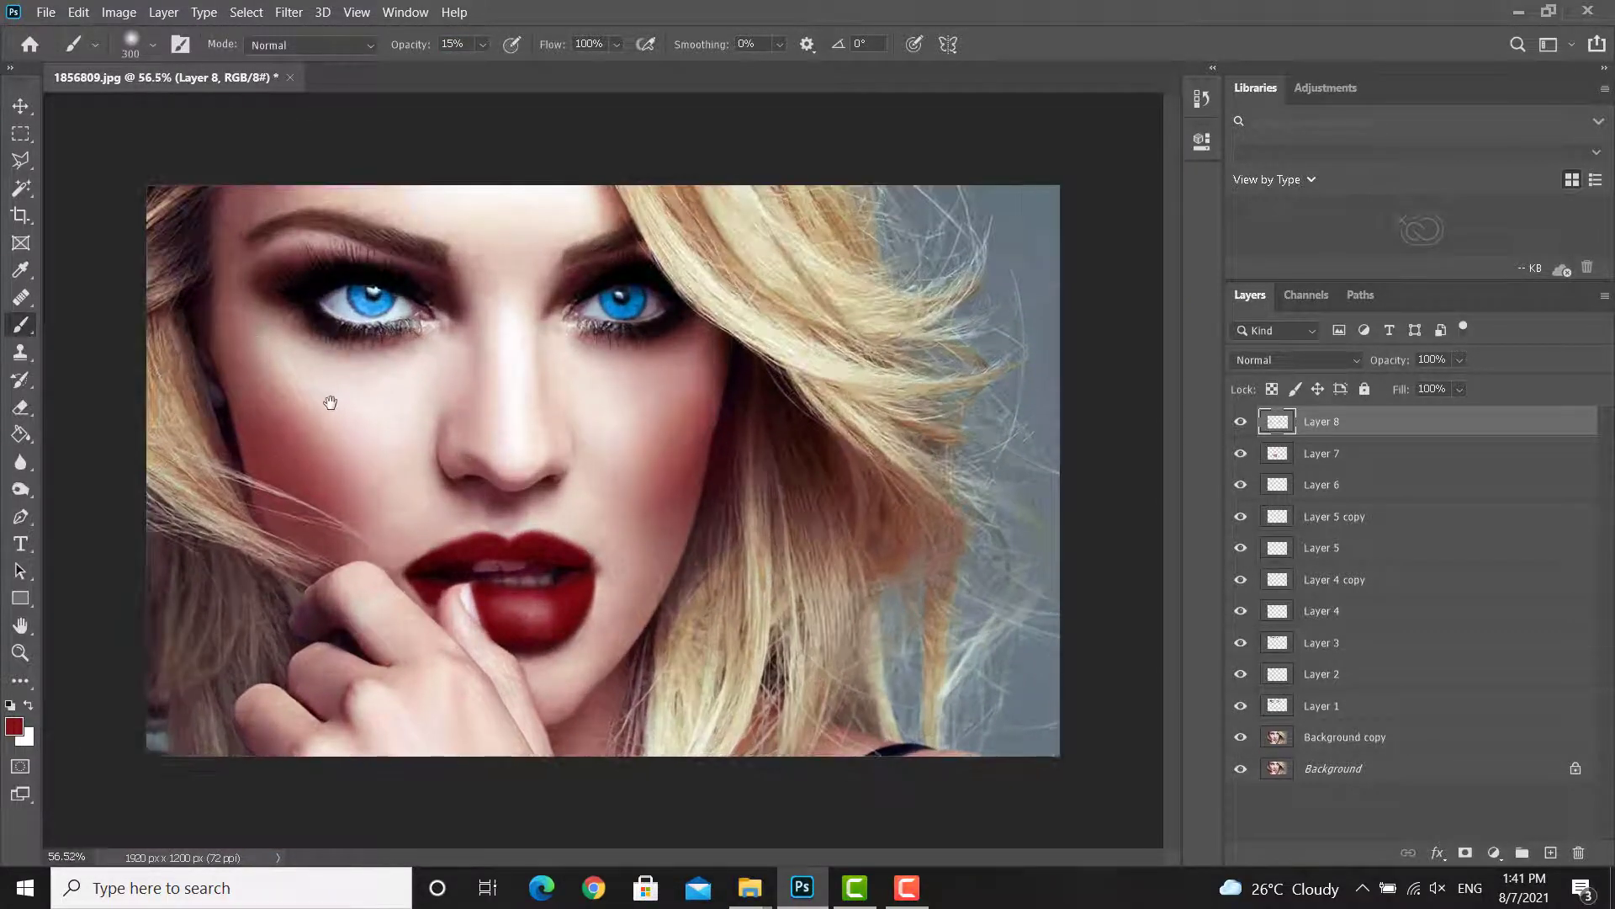
pyautogui.scroll(1, 220, 244)
pyautogui.scroll(-2, 224, 238)
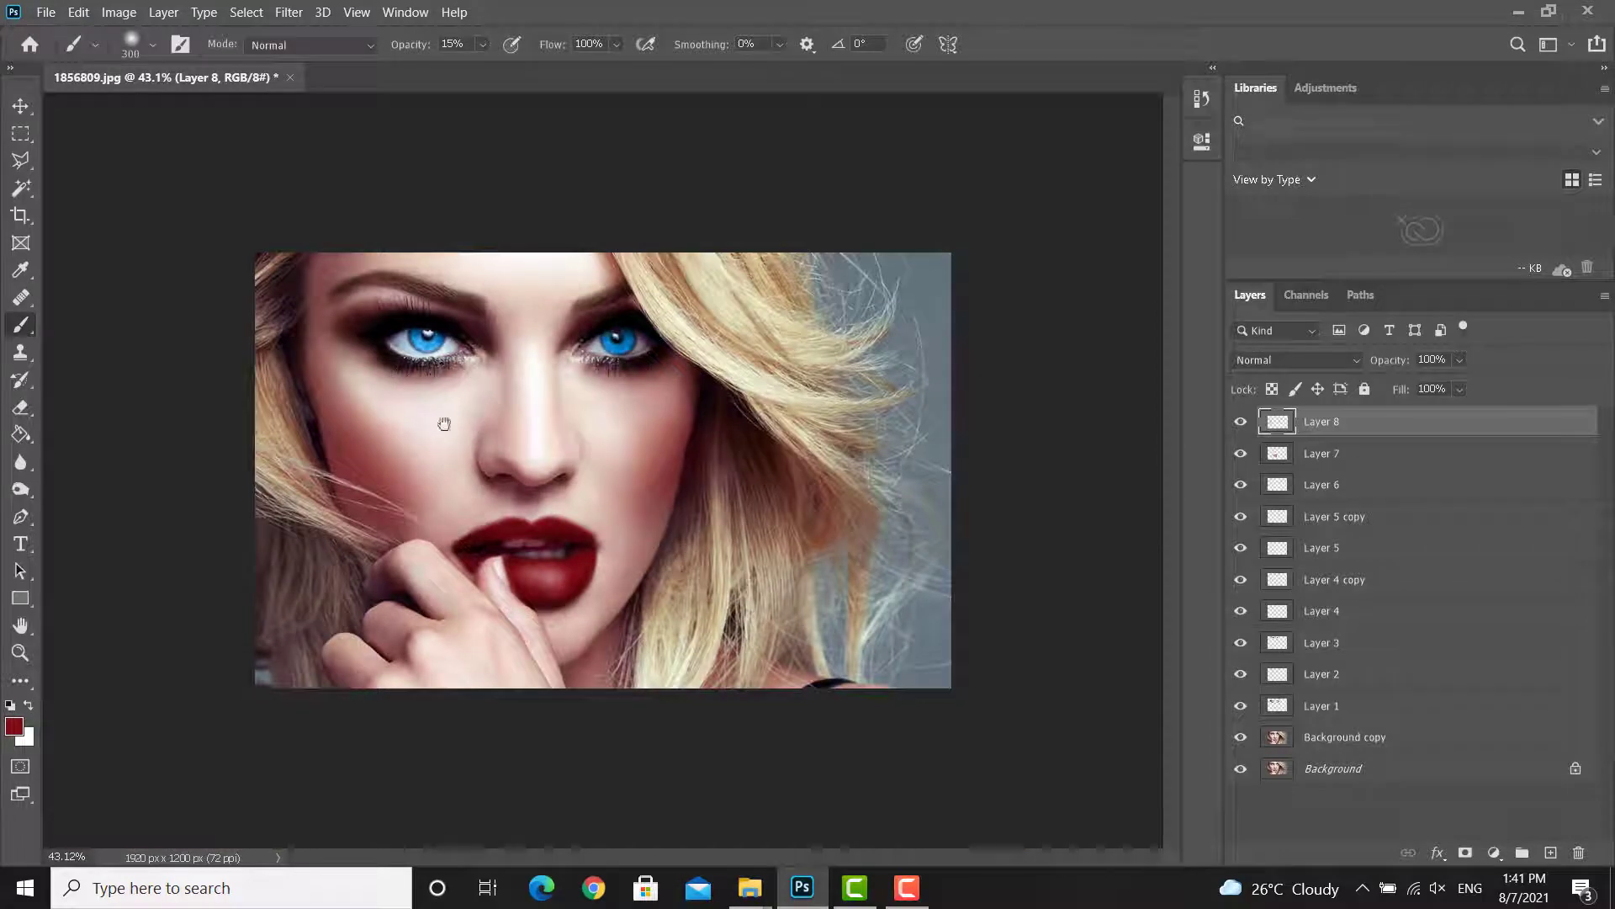
# Step: Switch to File Explorer and open the black carnival mask PNG from New folder in Photoshop
pyautogui.moveTo(750, 888)
pyautogui.click(693, 828)
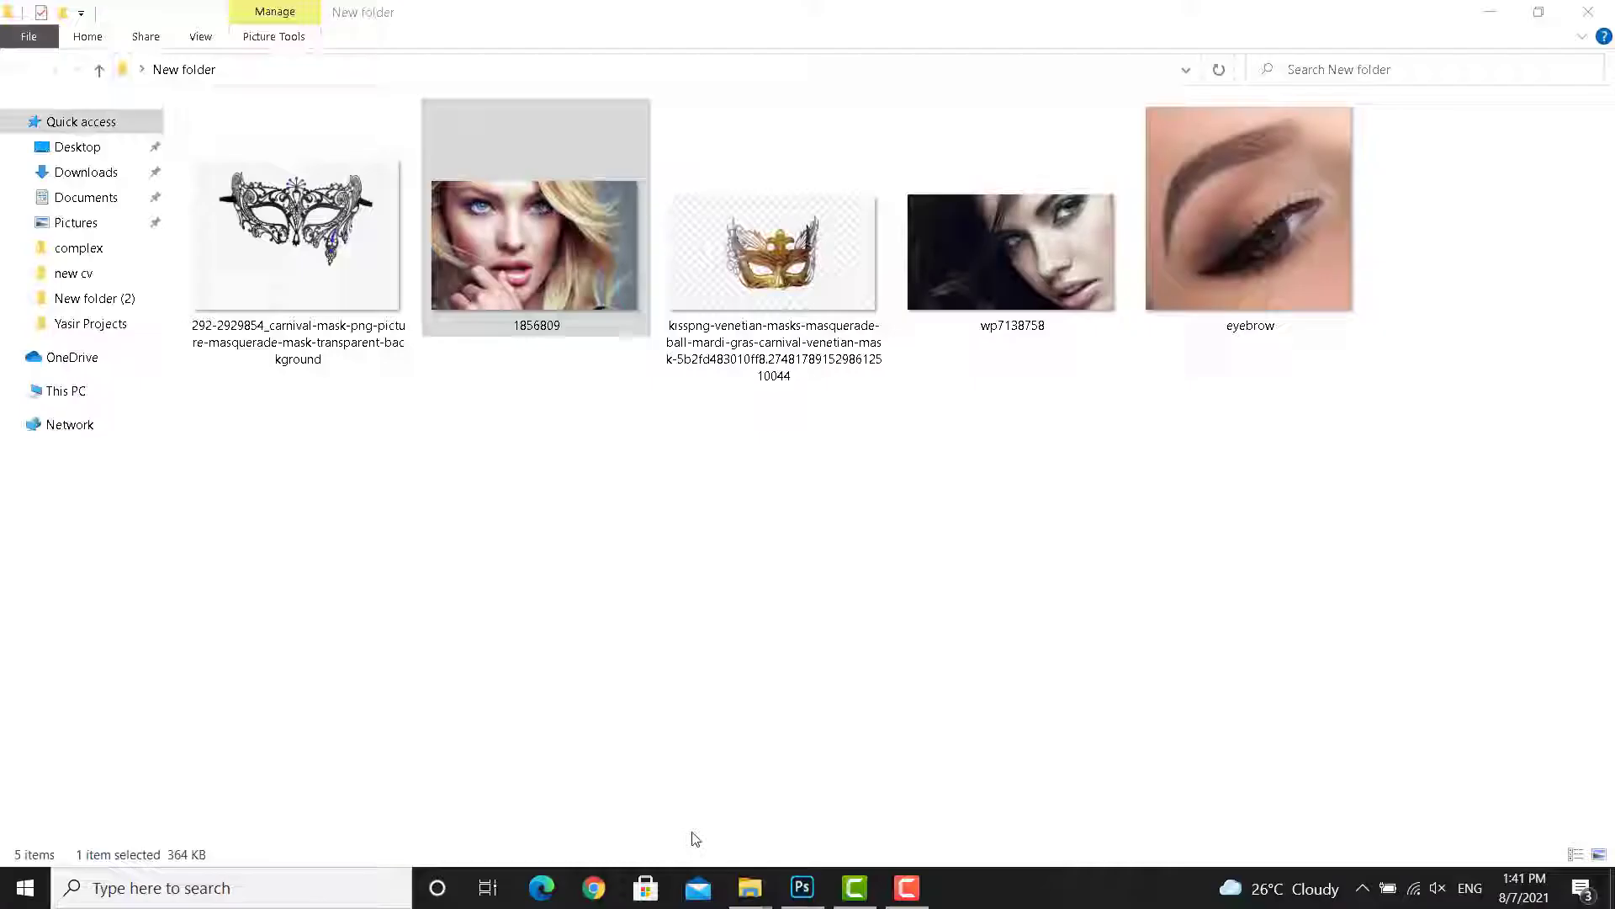
pyautogui.moveTo(295, 264); pyautogui.dragTo(260, 263)
pyautogui.press('v')
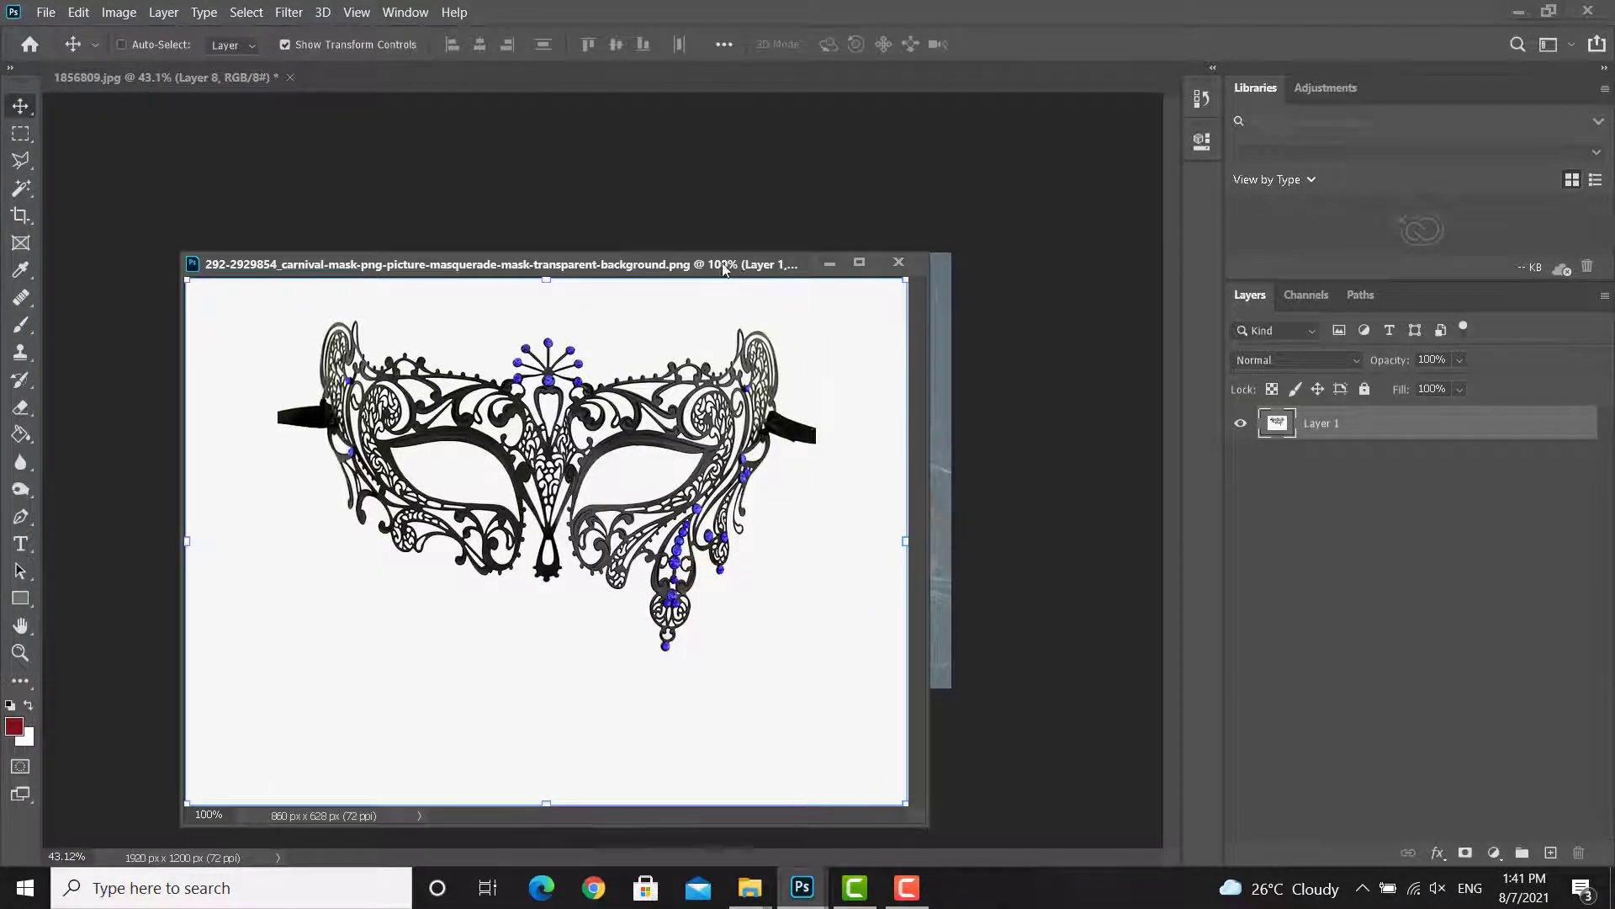
# Step: Copy the carnival mask layer into the portrait document and dismiss the mask file's window
pyautogui.moveTo(725, 267); pyautogui.dragTo(546, 312)
pyautogui.moveTo(618, 405); pyautogui.dragTo(764, 386)
pyautogui.click(725, 312)
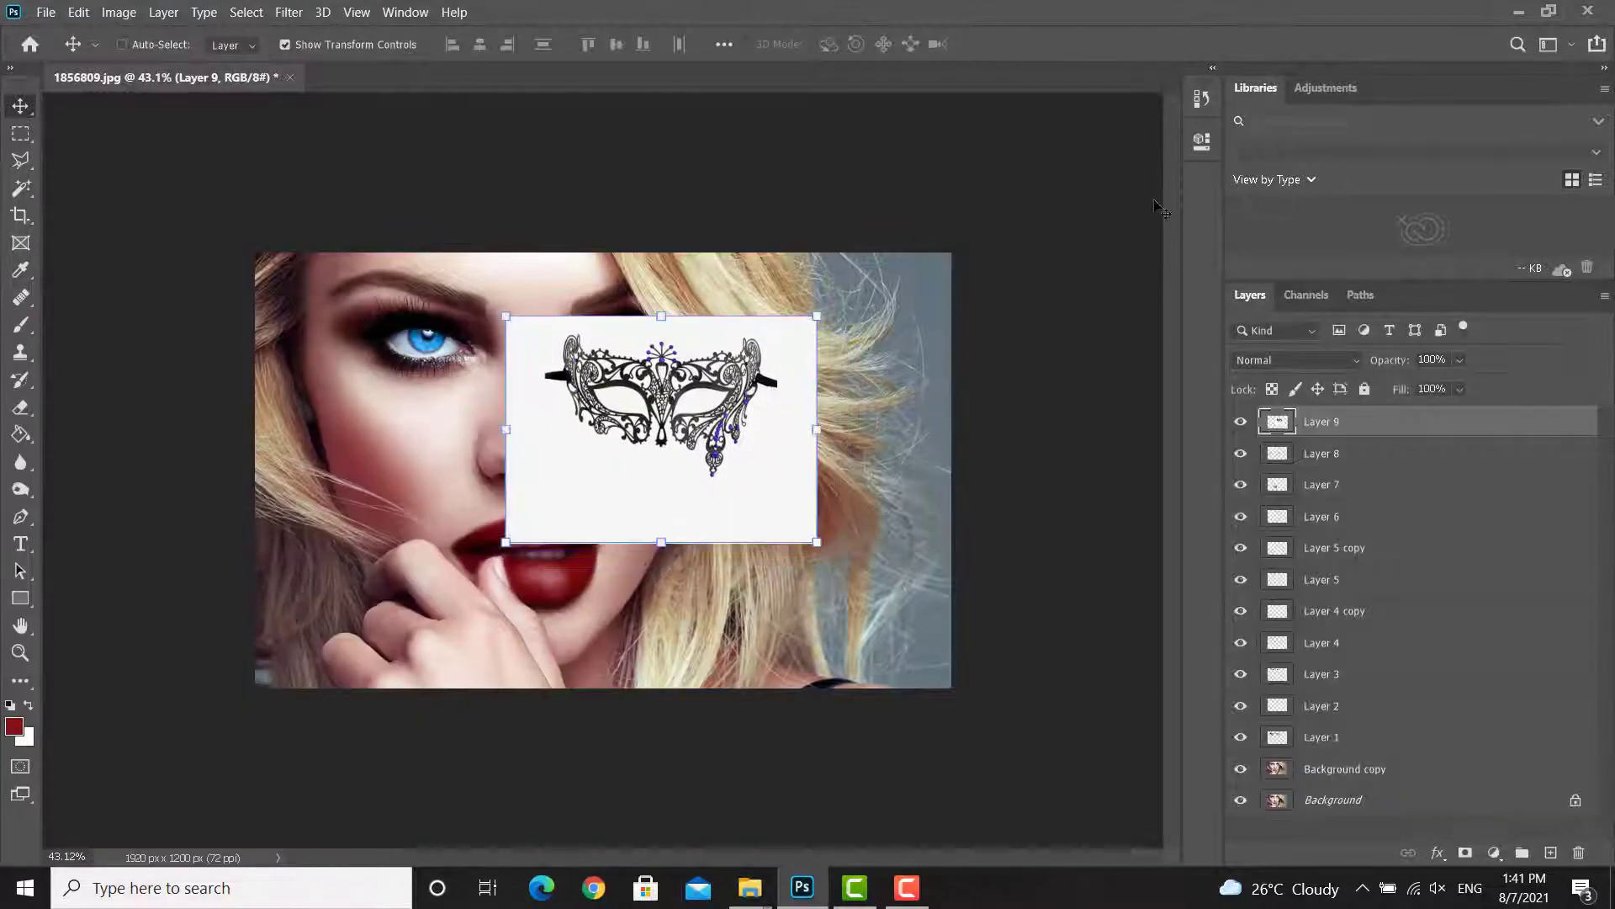
# Step: Remove the background of the carnival mask layer with the Remove Background quick action
pyautogui.click(1201, 140)
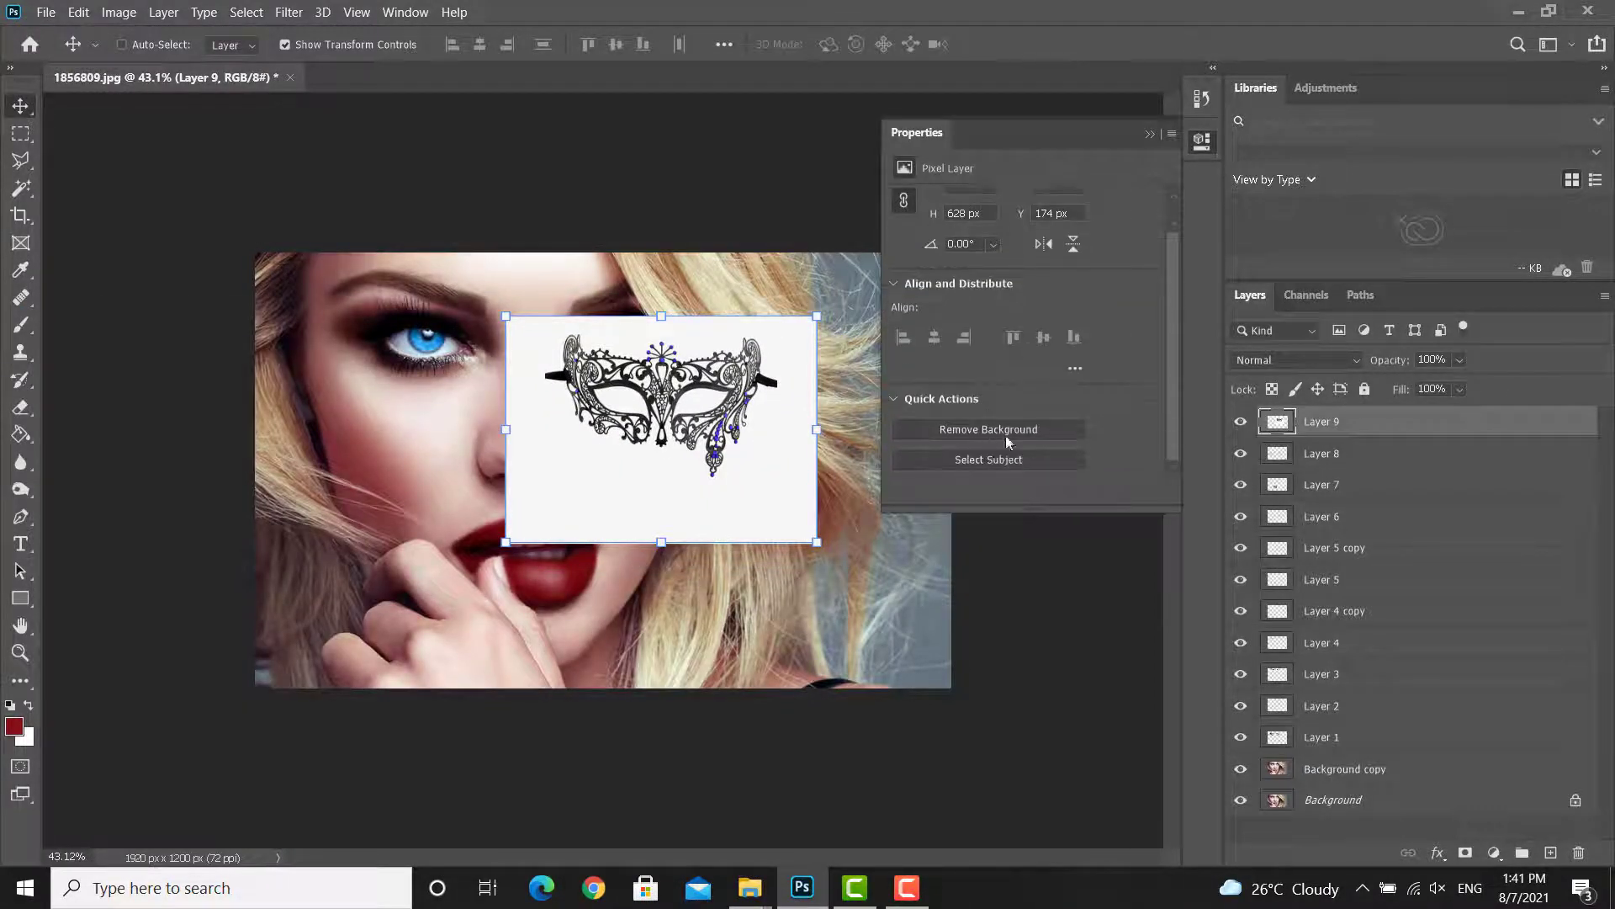
pyautogui.click(1002, 431)
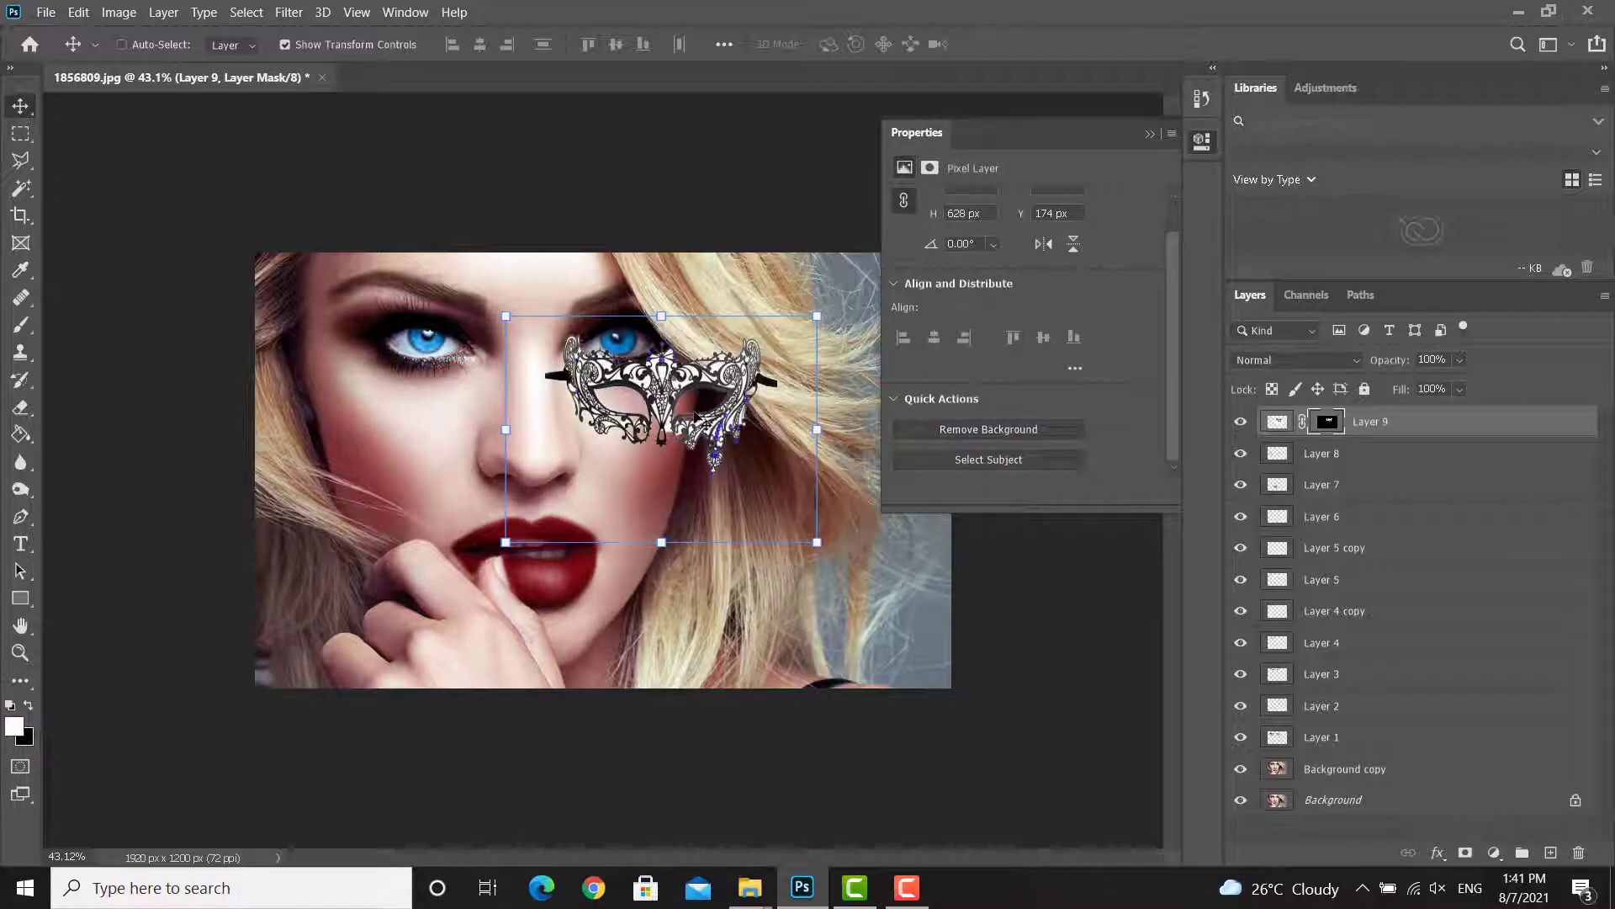
pyautogui.scroll(6, 695, 417)
pyautogui.click(1148, 133)
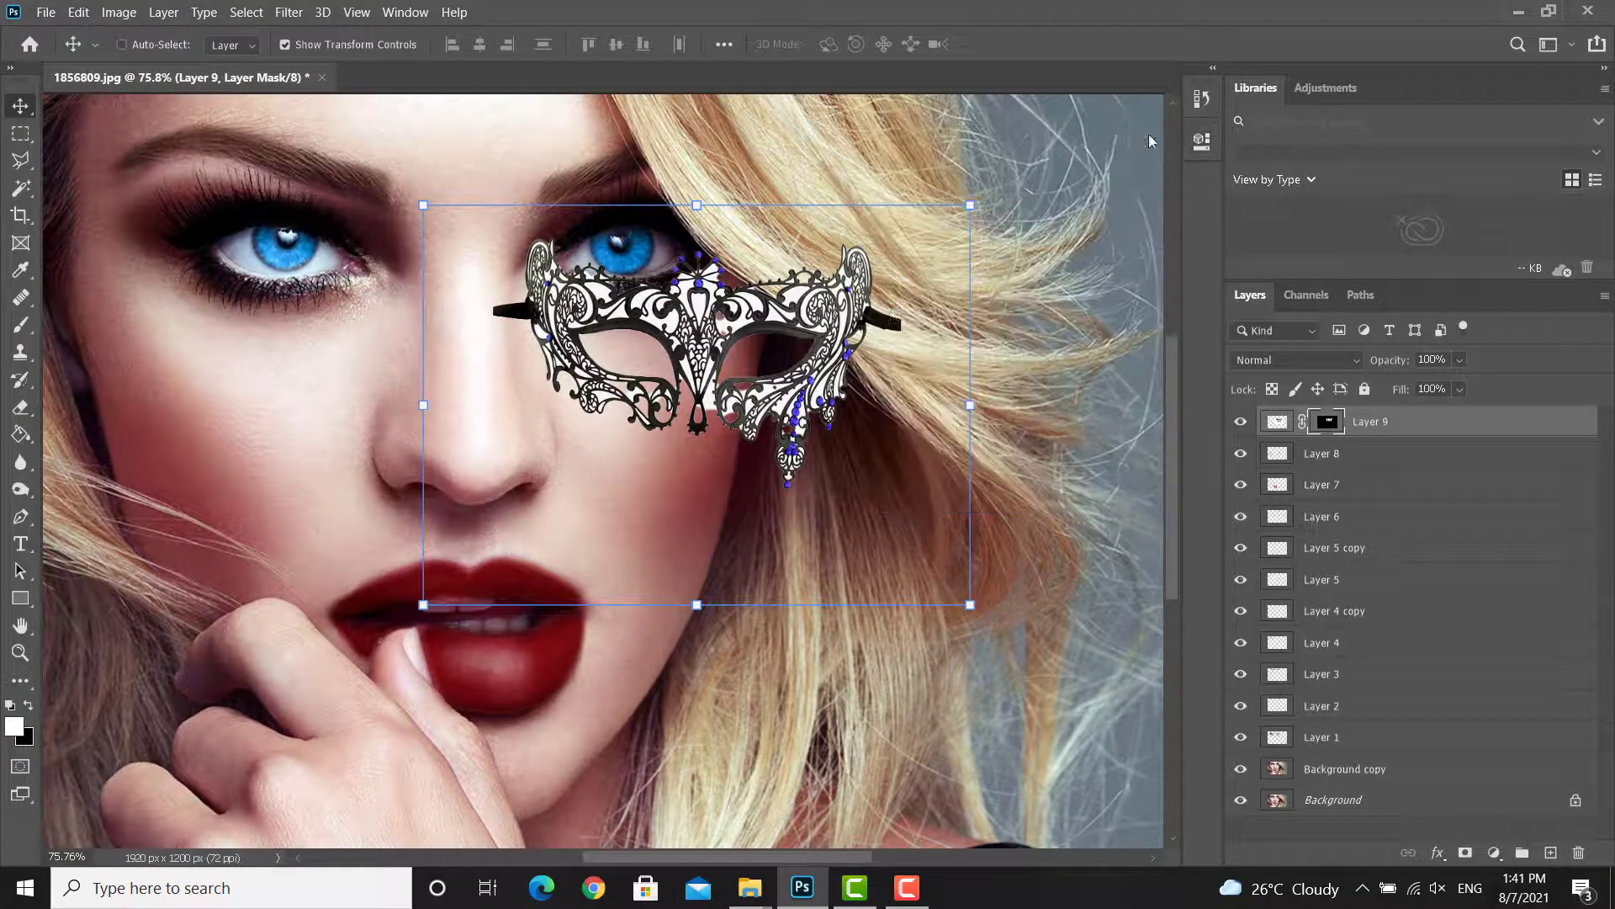
# Step: Select the white areas above the mask's right eye opening and along its right side with the Magic Wand, and delete them
pyautogui.scroll(4, 746, 323)
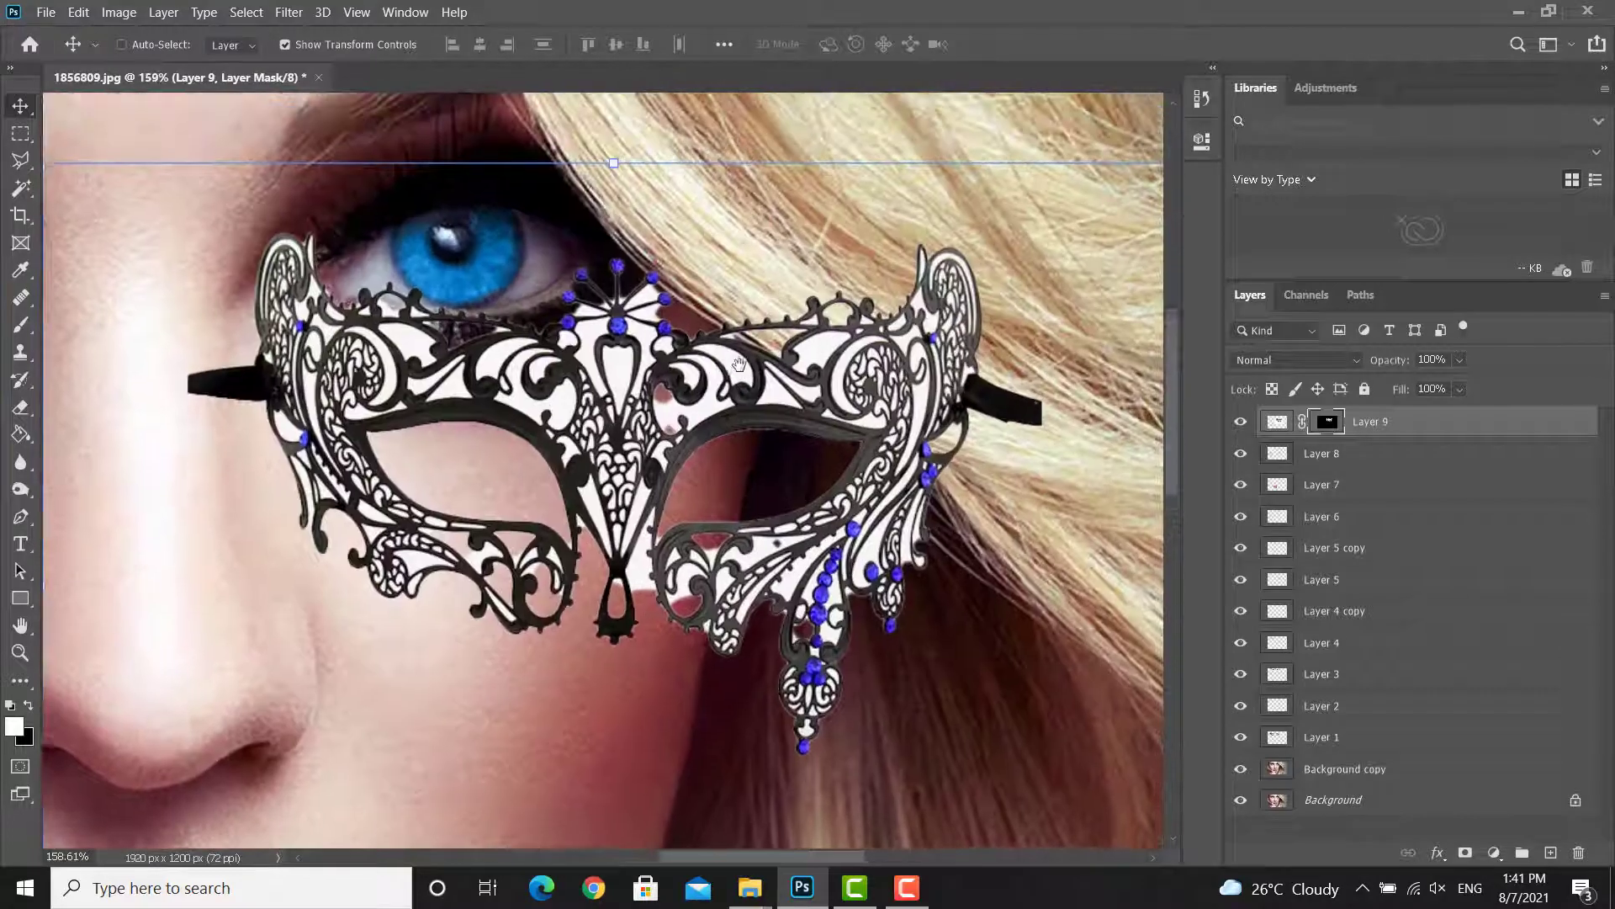
pyautogui.click(13, 193)
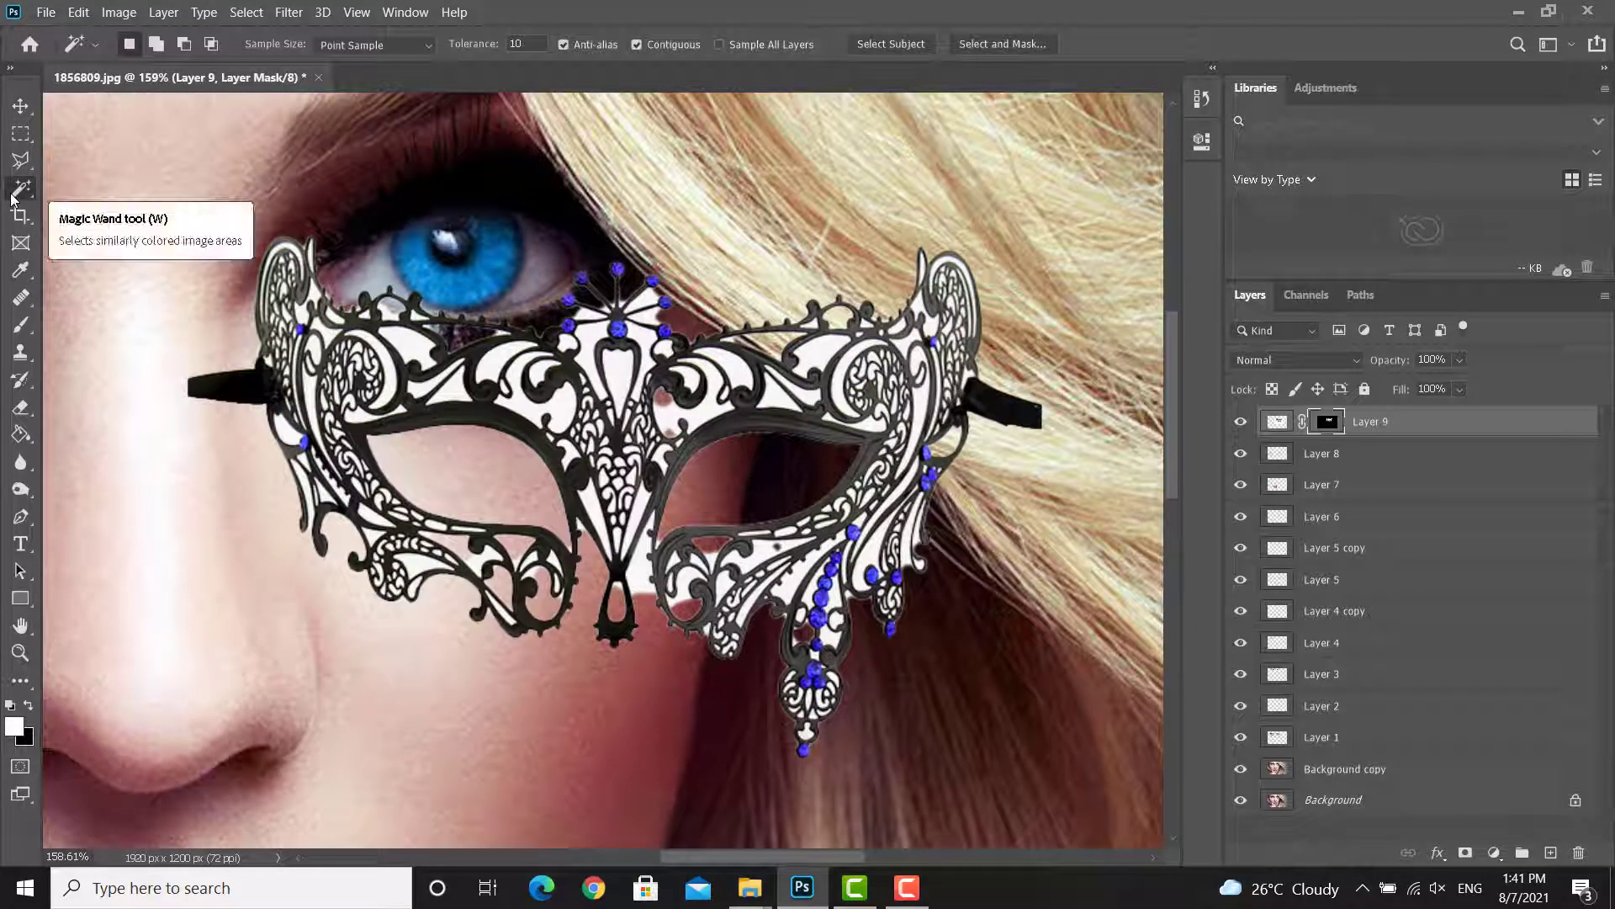
pyautogui.click(1276, 425)
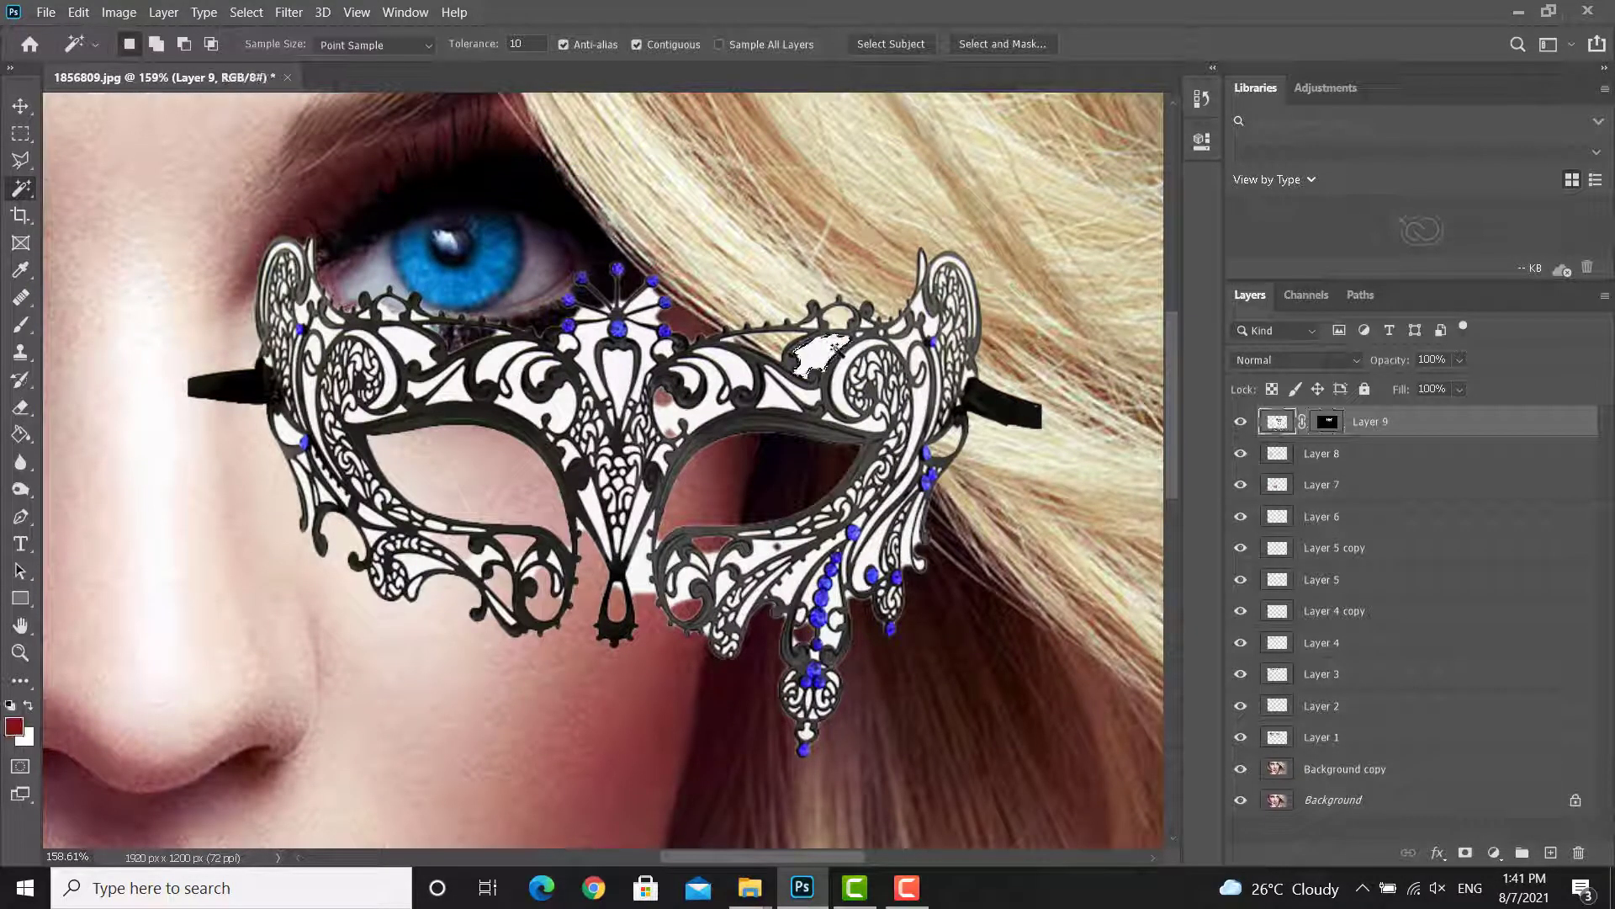
pyautogui.scroll(2, 774, 397)
pyautogui.click(778, 397)
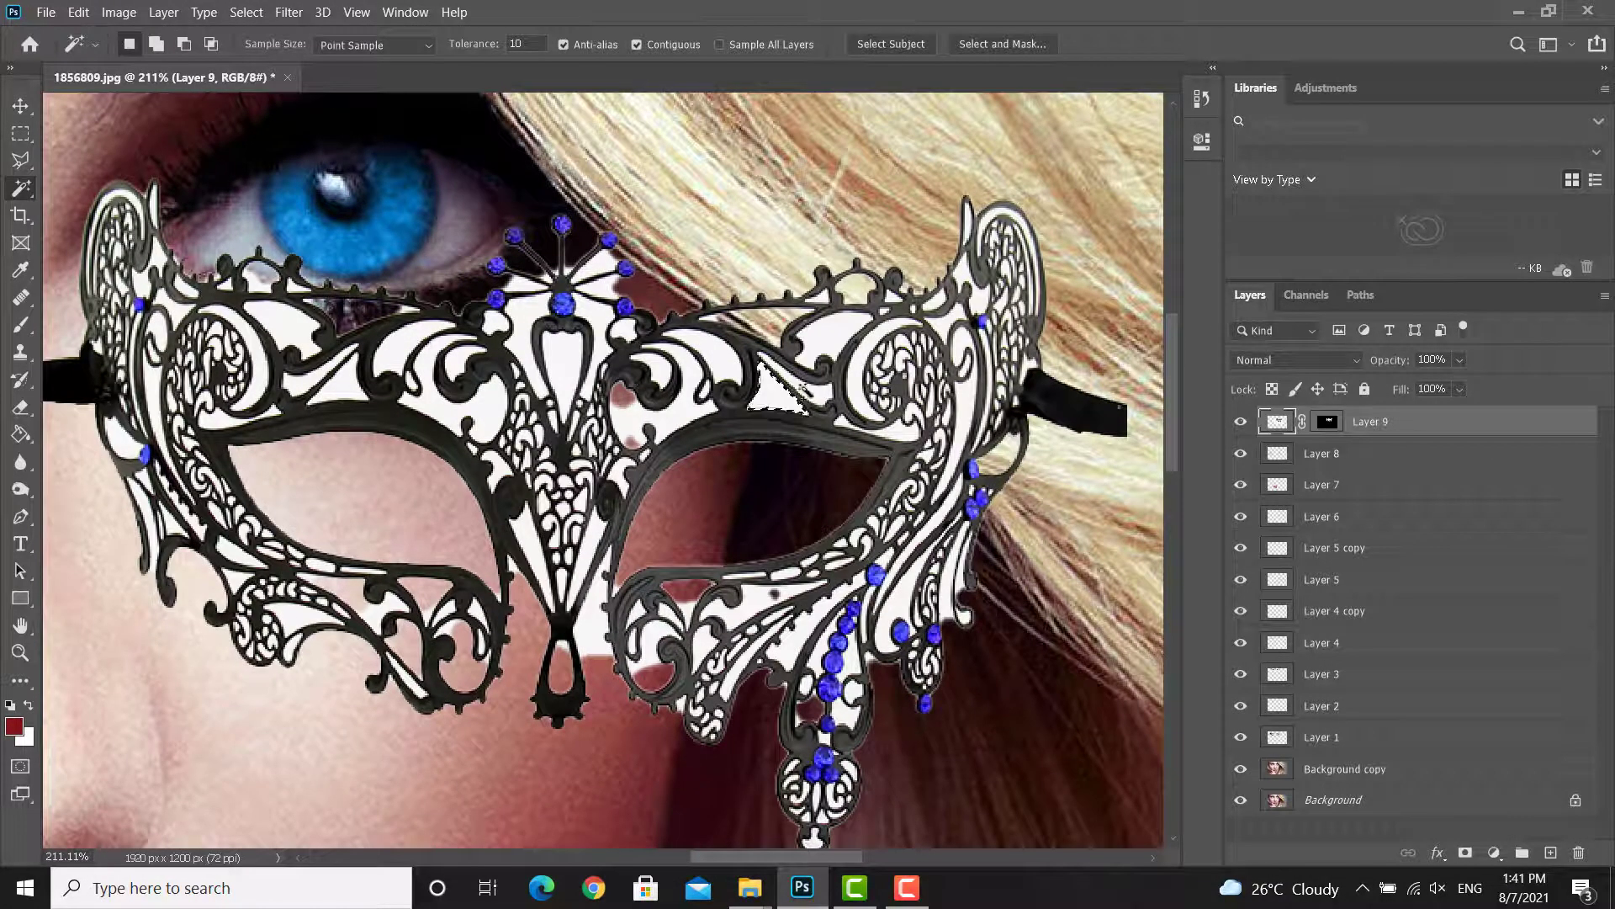
pyautogui.click(854, 394)
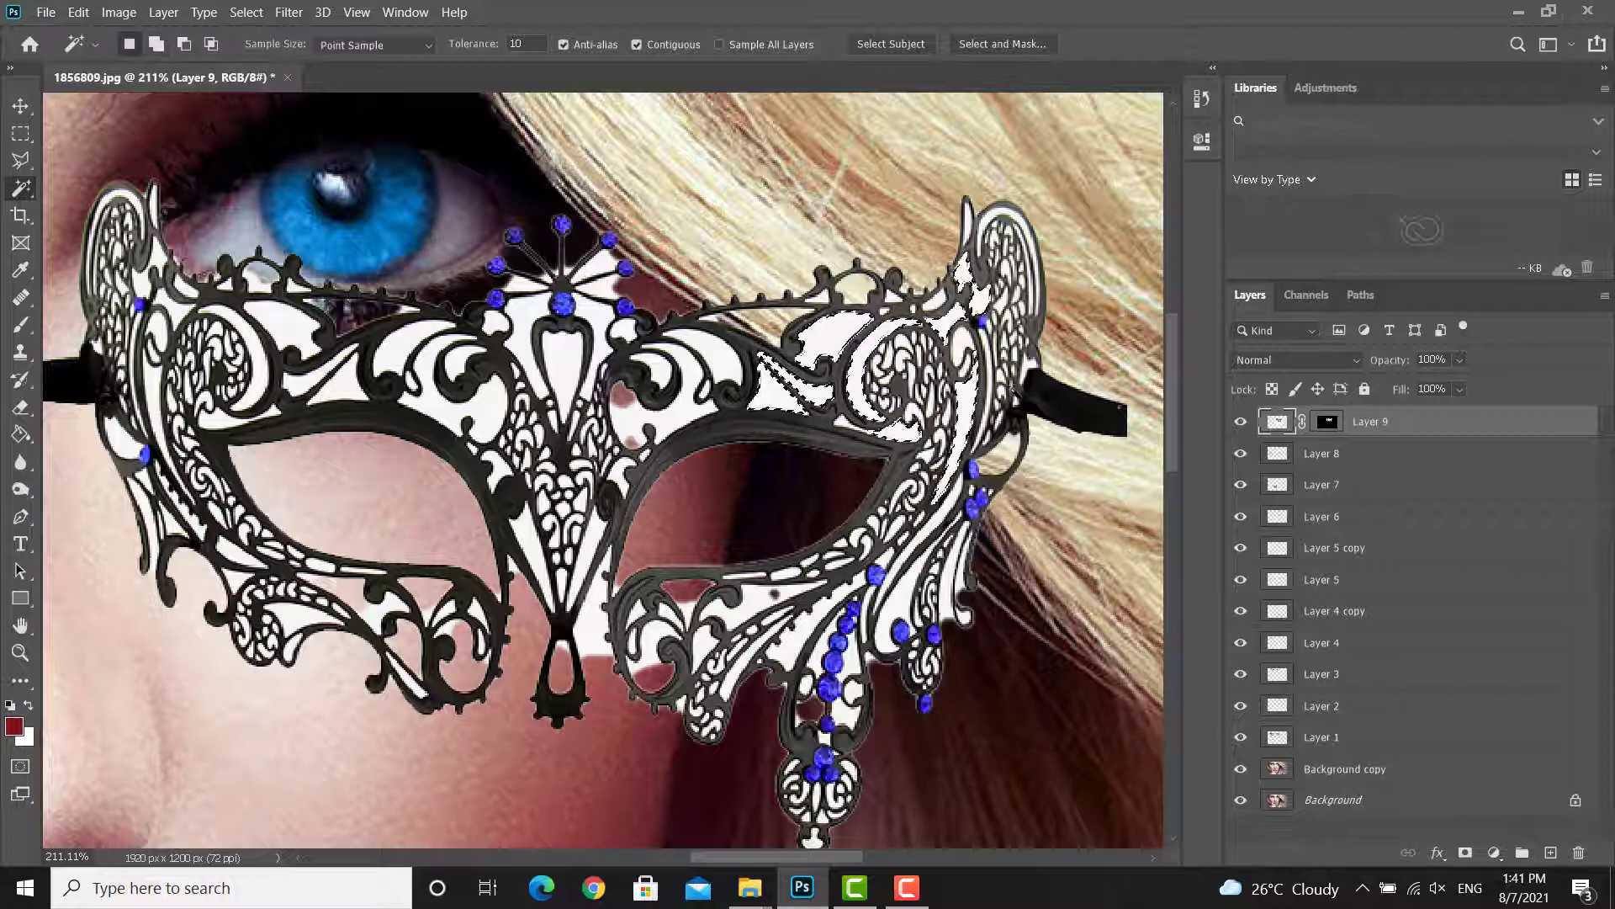
pyautogui.press('Delete')
# Step: Select the white areas in and around the heart-shaped ornament at the mask's centre and delete them from the layer's pixels
pyautogui.click(567, 366)
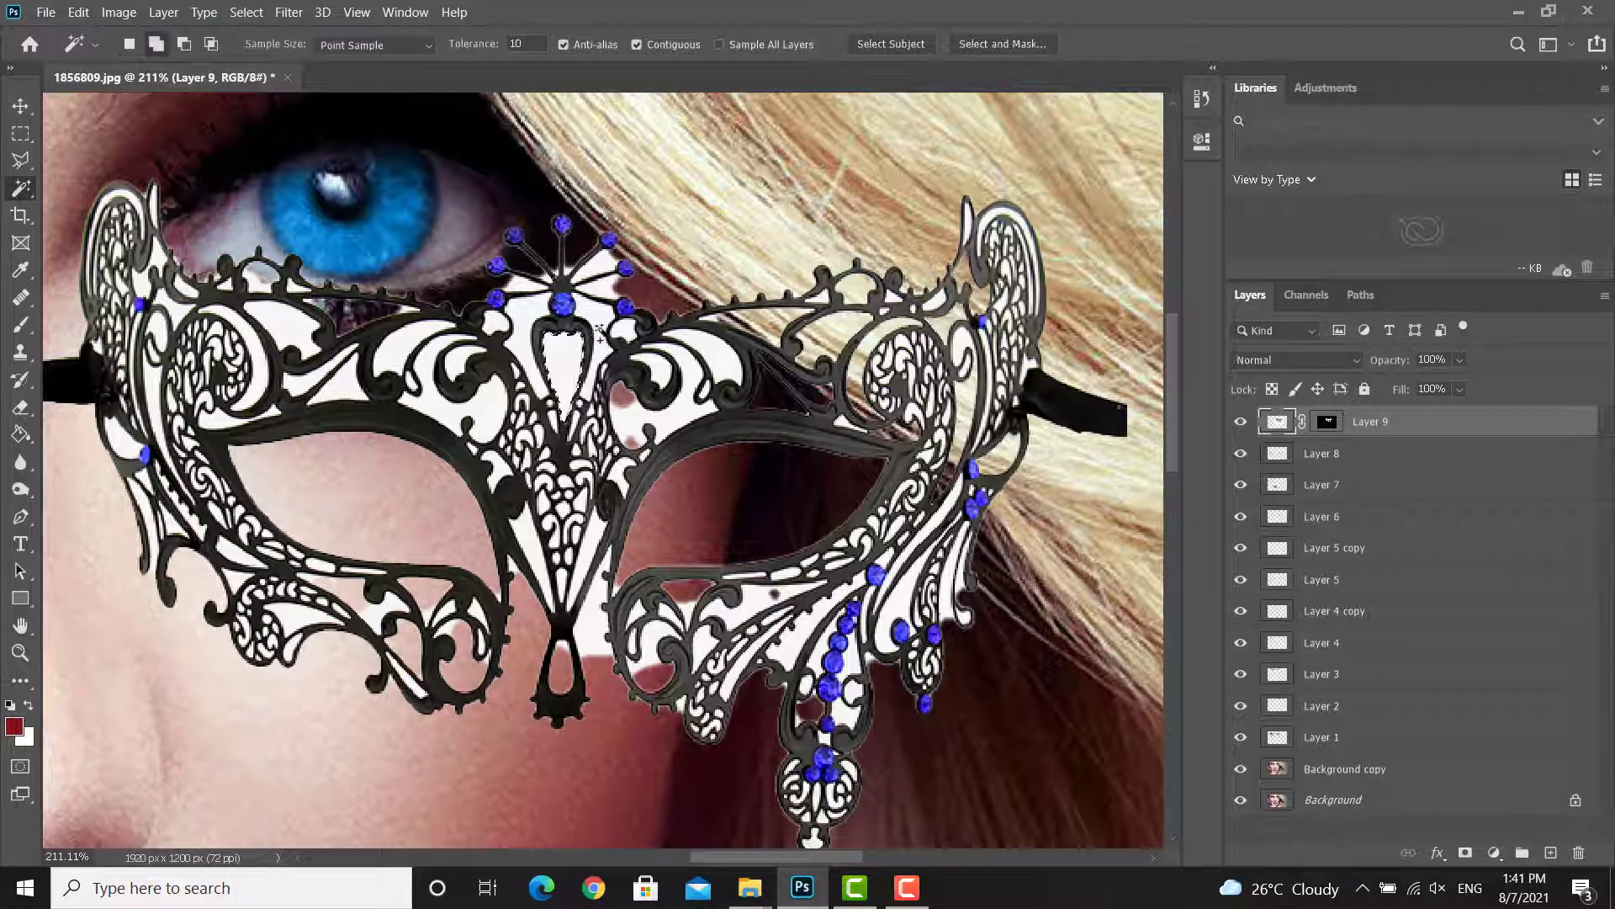
pyautogui.keyDown('shift'); pyautogui.click(525, 290); pyautogui.keyUp('shift')
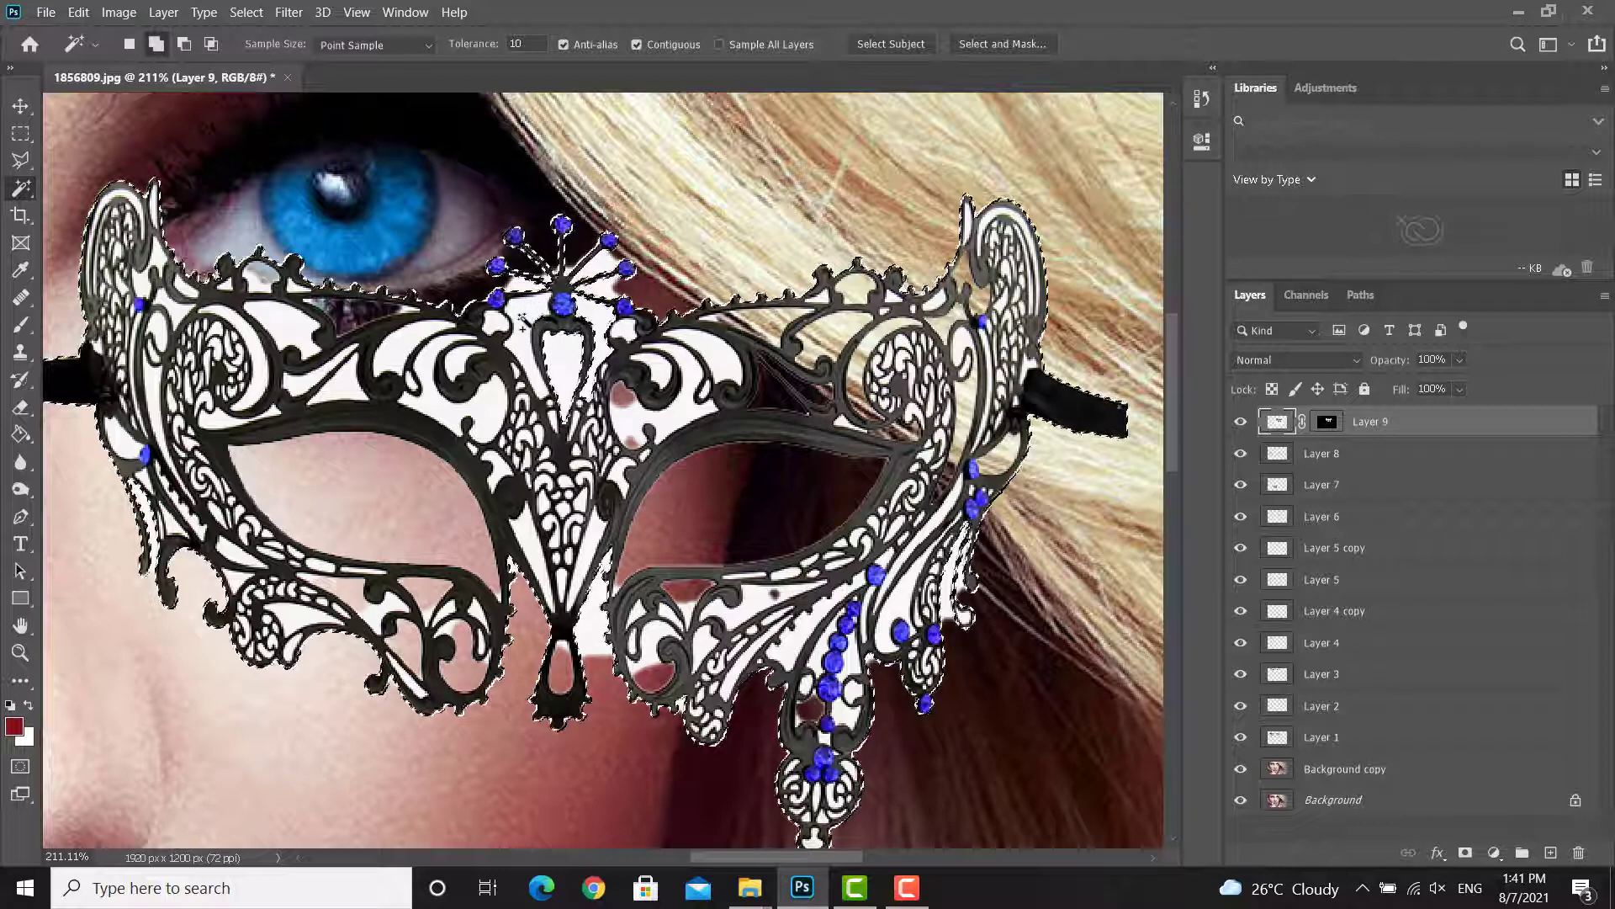
pyautogui.hotkey('ctrl', 'd')
pyautogui.click(521, 318)
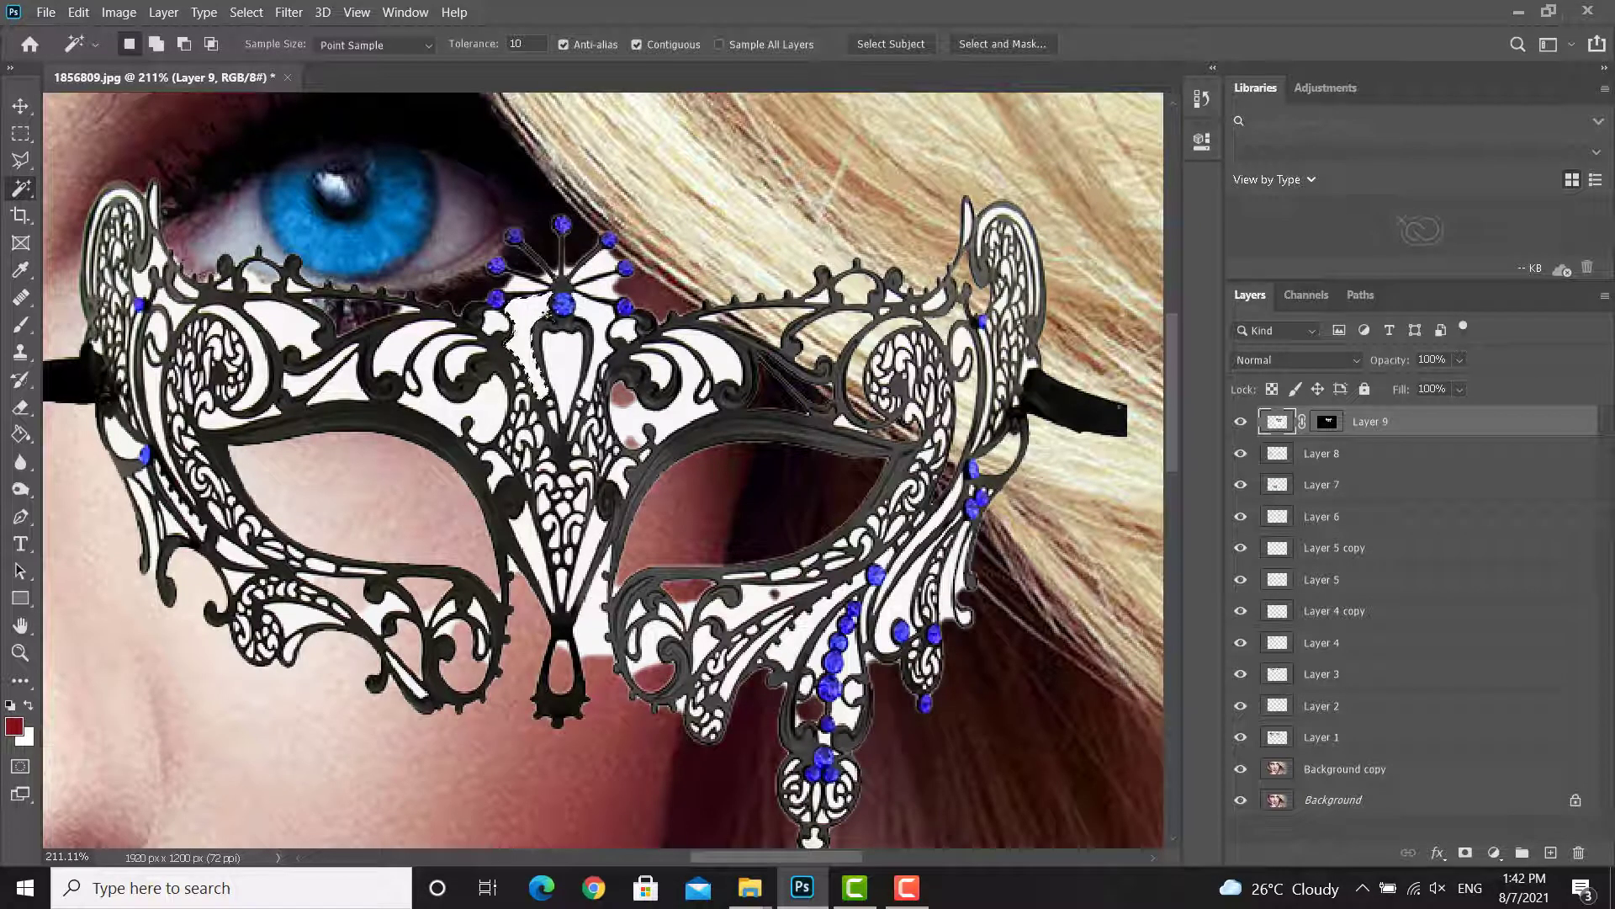
pyautogui.keyDown('shift'); pyautogui.click(604, 322); pyautogui.keyUp('shift')
pyautogui.keyDown('shift'); pyautogui.click(575, 355); pyautogui.keyUp('shift')
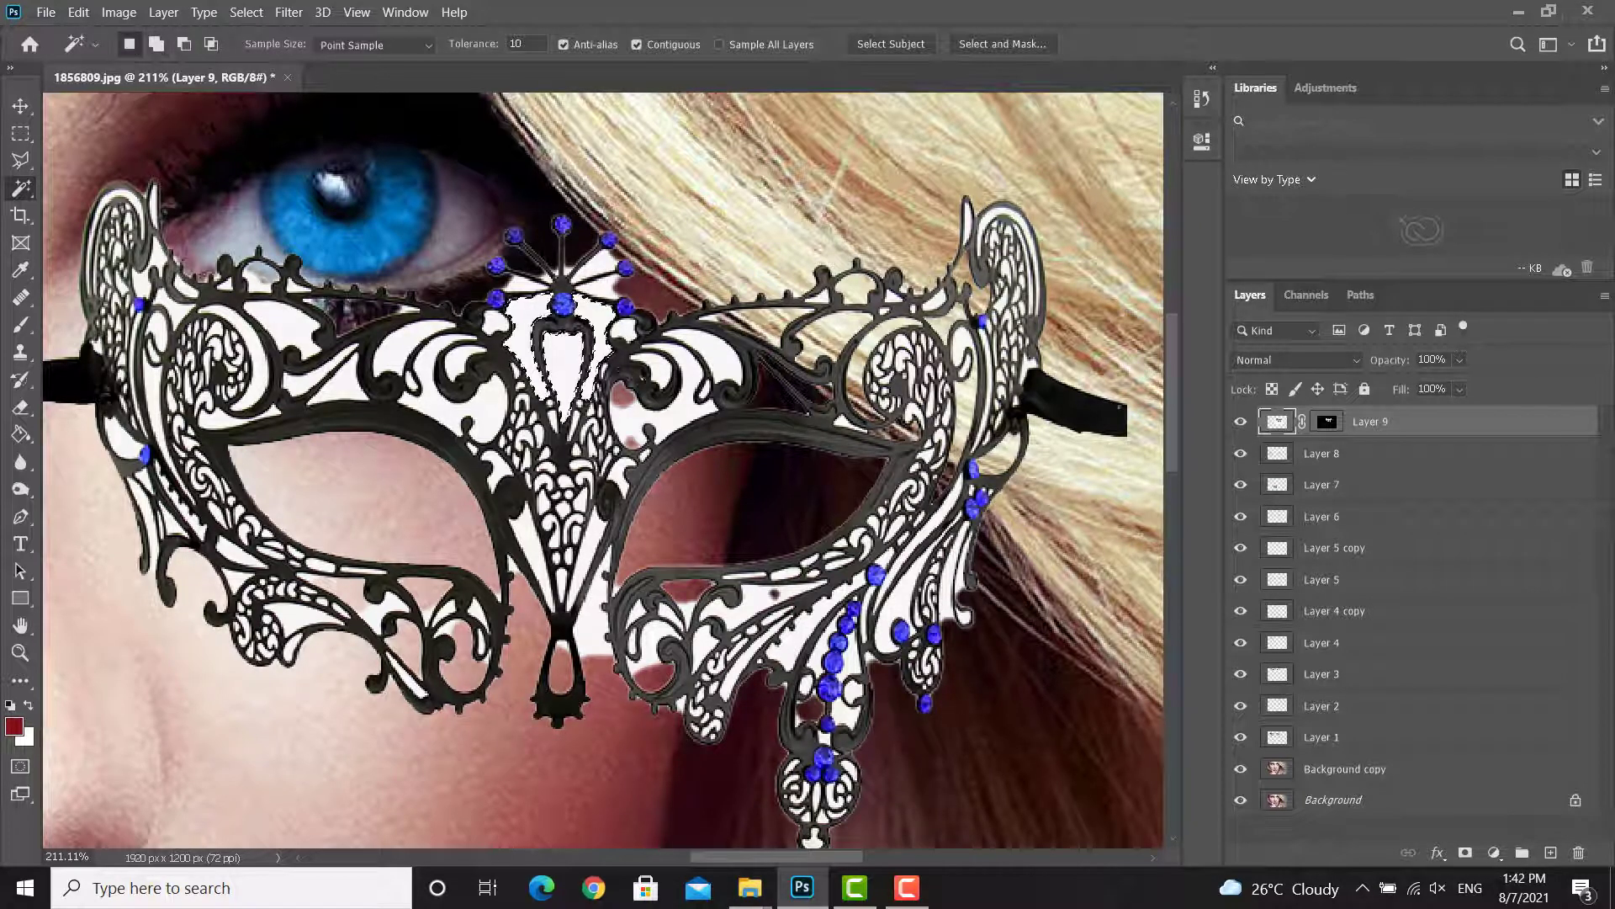
pyautogui.press('Delete')
# Step: Delete the white areas inside the scrollwork between the mask's central ornament and its right eye opening
pyautogui.click(713, 361)
pyautogui.press('Delete')
pyautogui.click(685, 391)
pyautogui.press('Delete')
pyautogui.click(659, 368)
pyautogui.press('Delete')
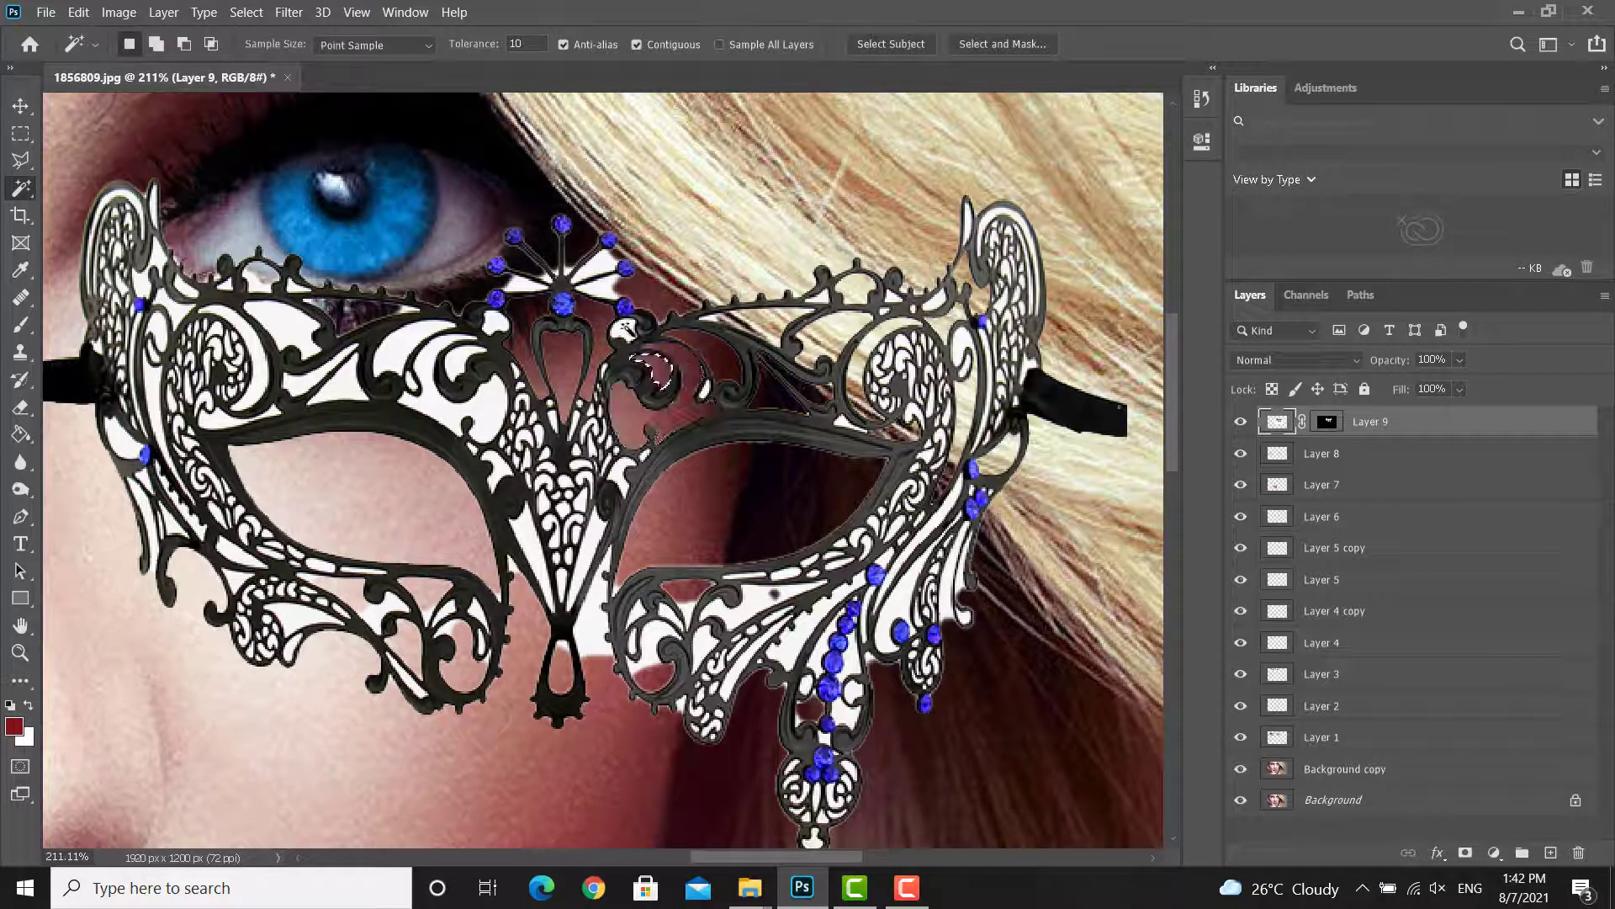
pyautogui.click(624, 332)
pyautogui.press('Delete')
# Step: Delete the white areas in the mask's jeweled crown ornament and the scrollwork between it and the left eye opening
pyautogui.click(605, 291)
pyautogui.hotkey('ctrl', 'd')
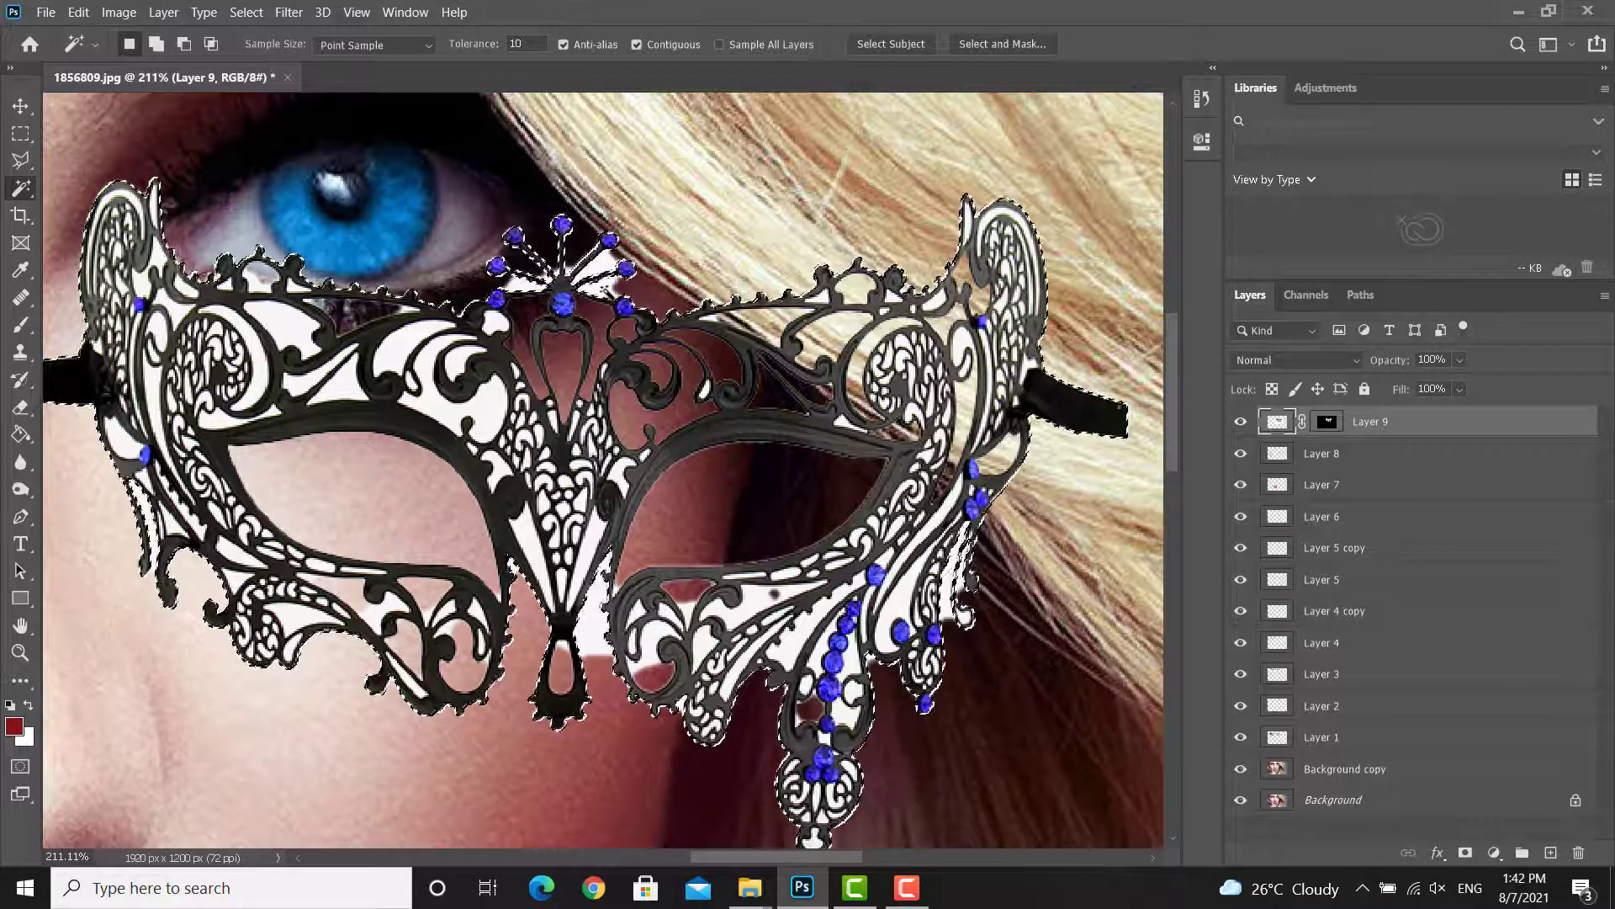
pyautogui.click(483, 419)
pyautogui.click(463, 361)
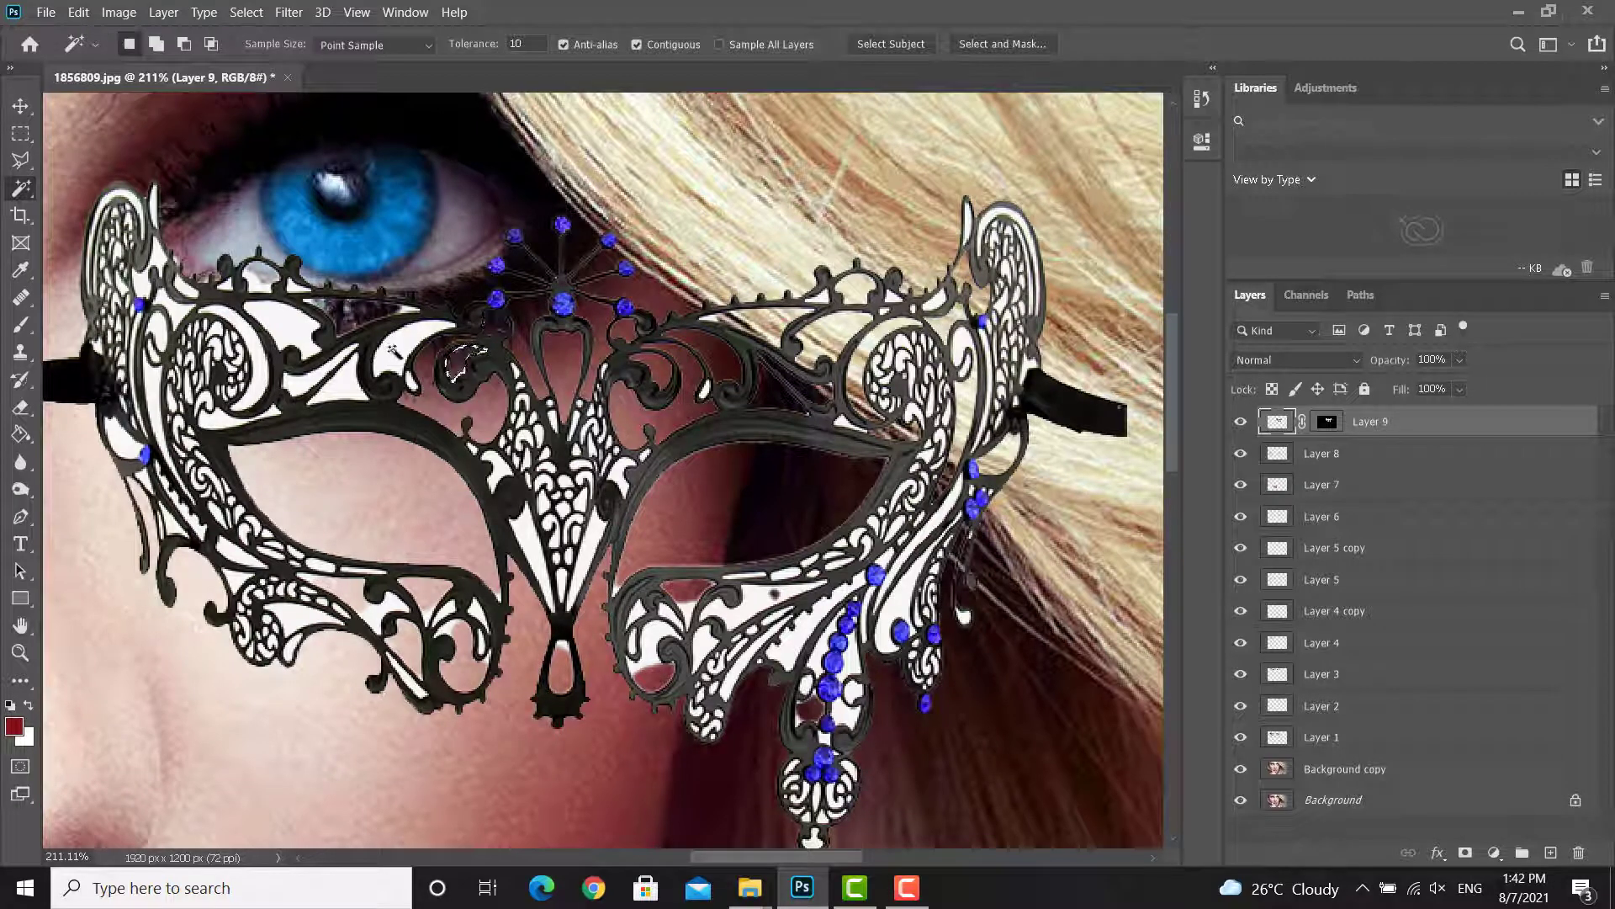
pyautogui.press('Delete')
# Step: Delete the white areas in the large scrollwork above the mask's left eye opening and around its upper-left tip
pyautogui.click(345, 385)
pyautogui.press('Delete')
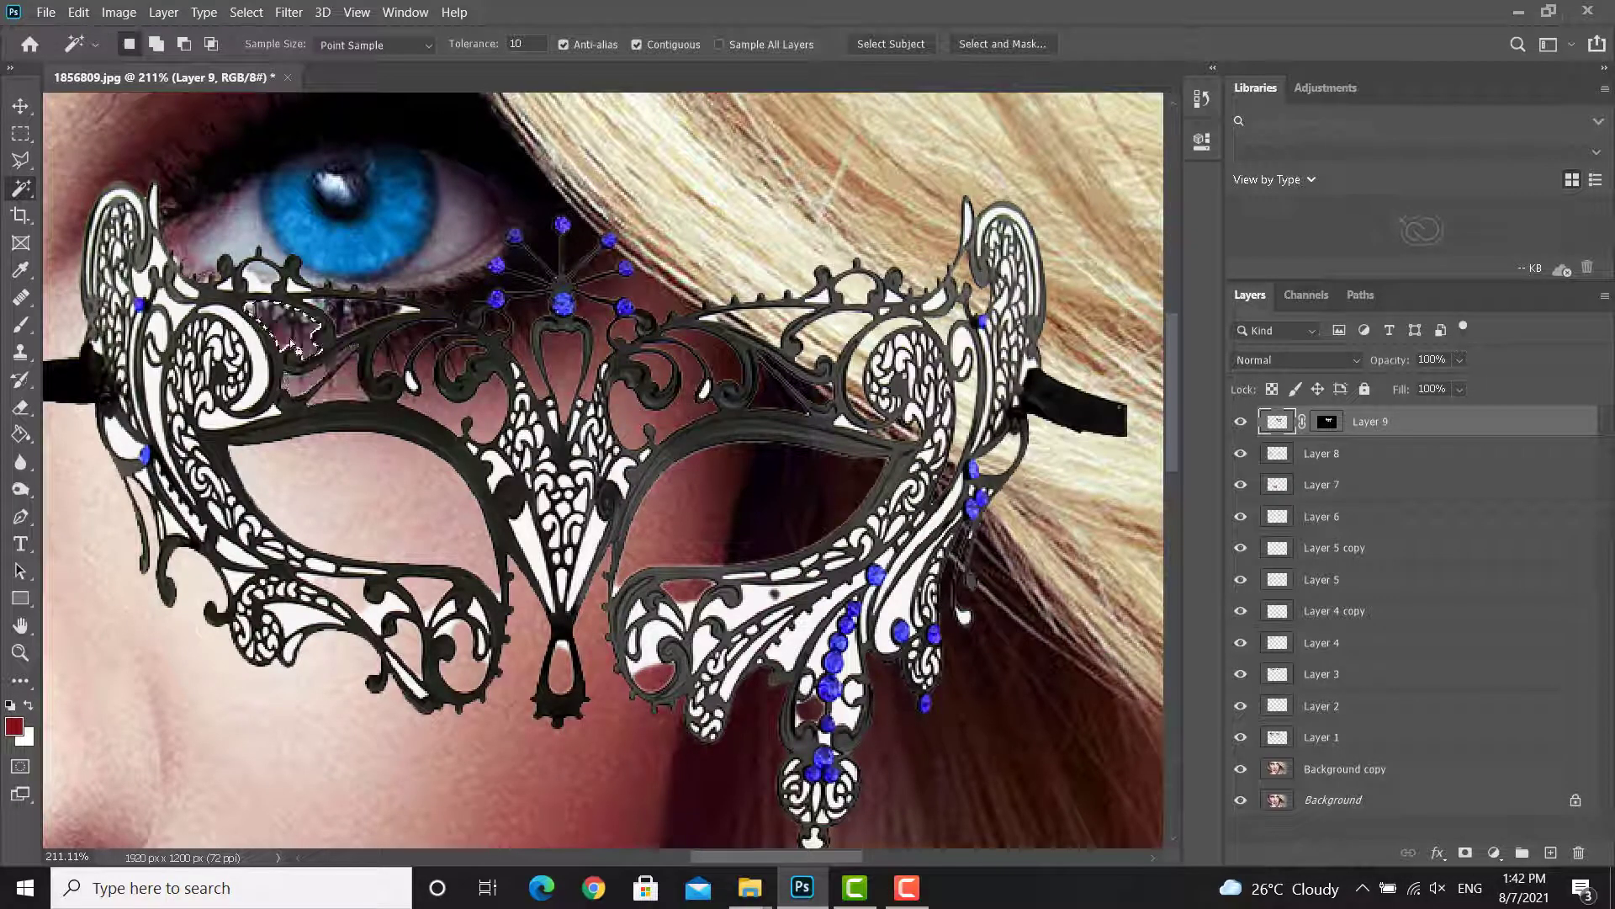
pyautogui.click(256, 354)
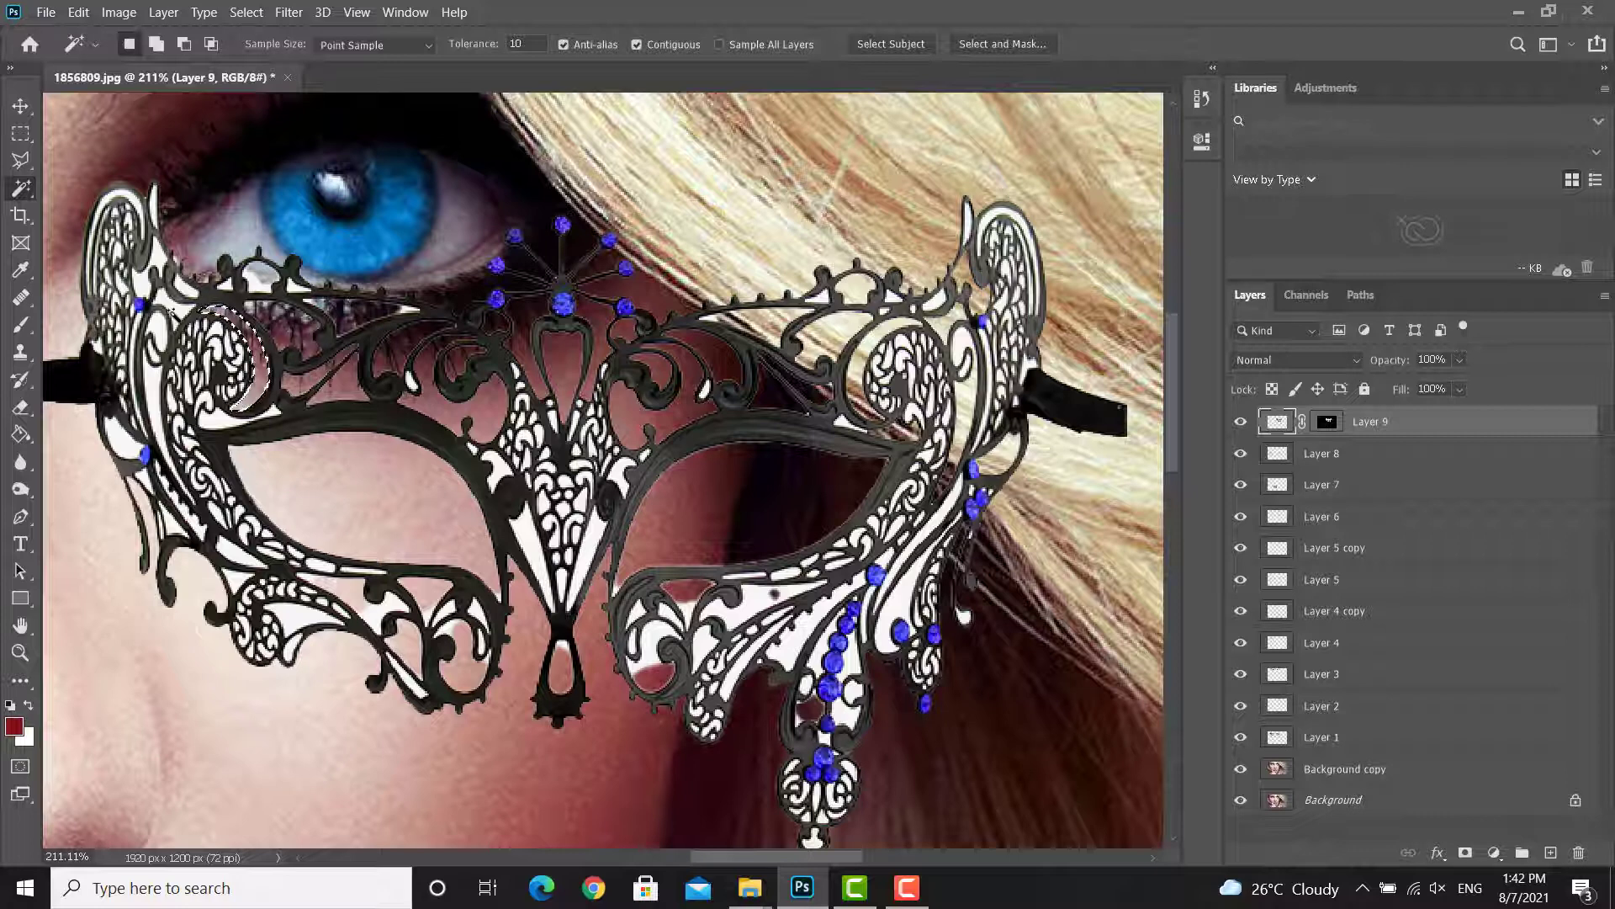
pyautogui.press('Delete')
pyautogui.click(165, 296)
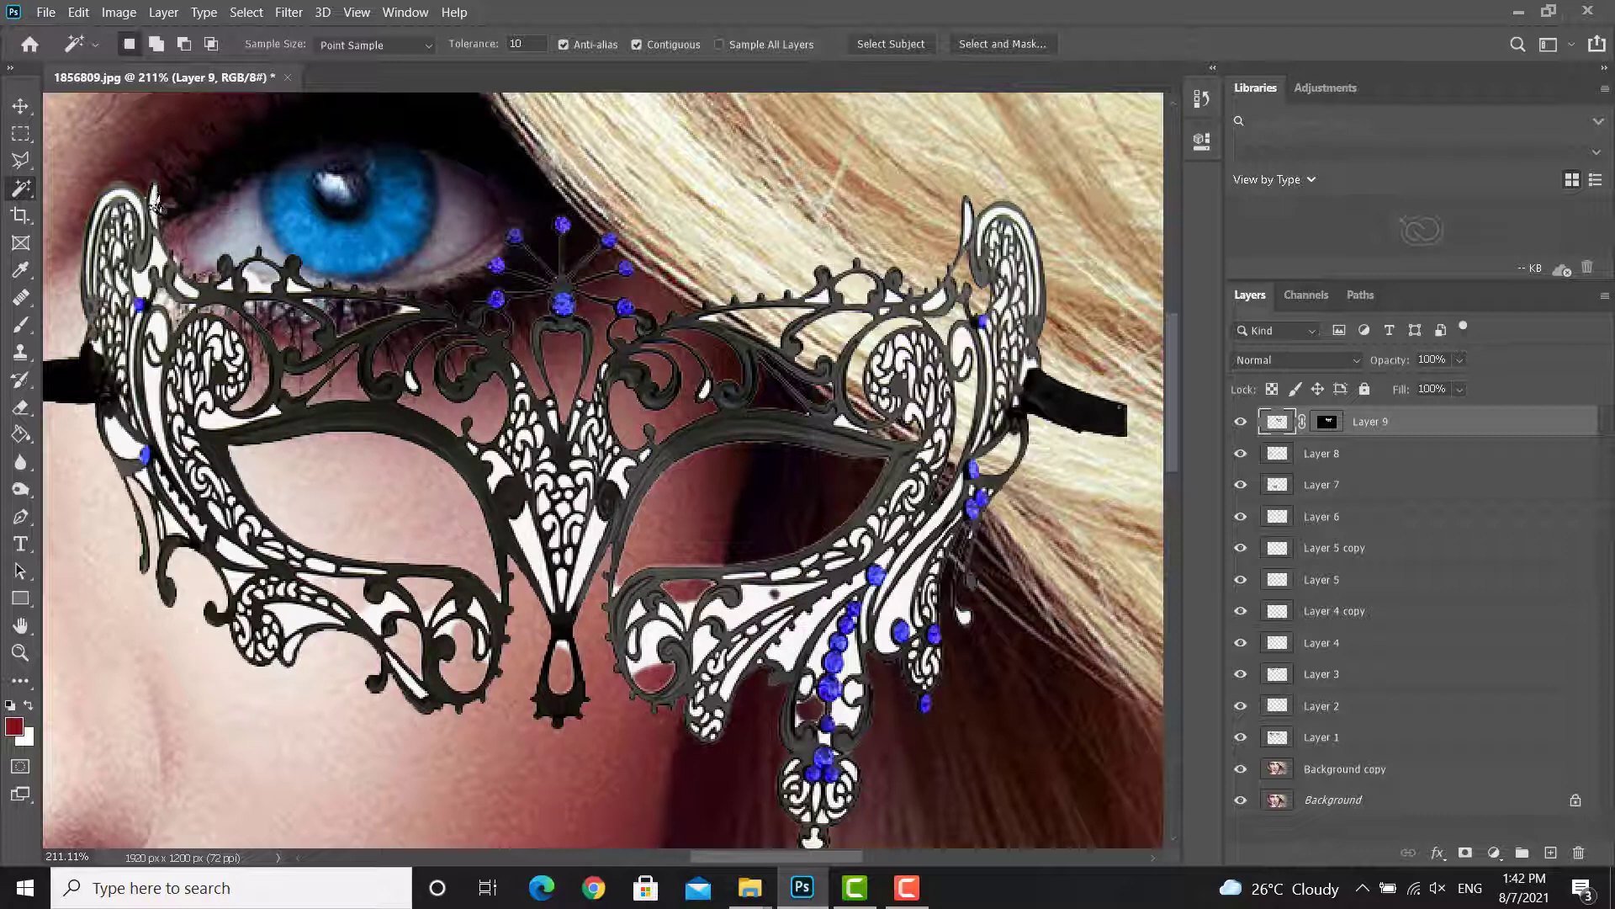
# Step: Select and delete the white areas around the blue-beaded pendants at the mask's lower right
pyautogui.click(899, 608)
pyautogui.press('Delete')
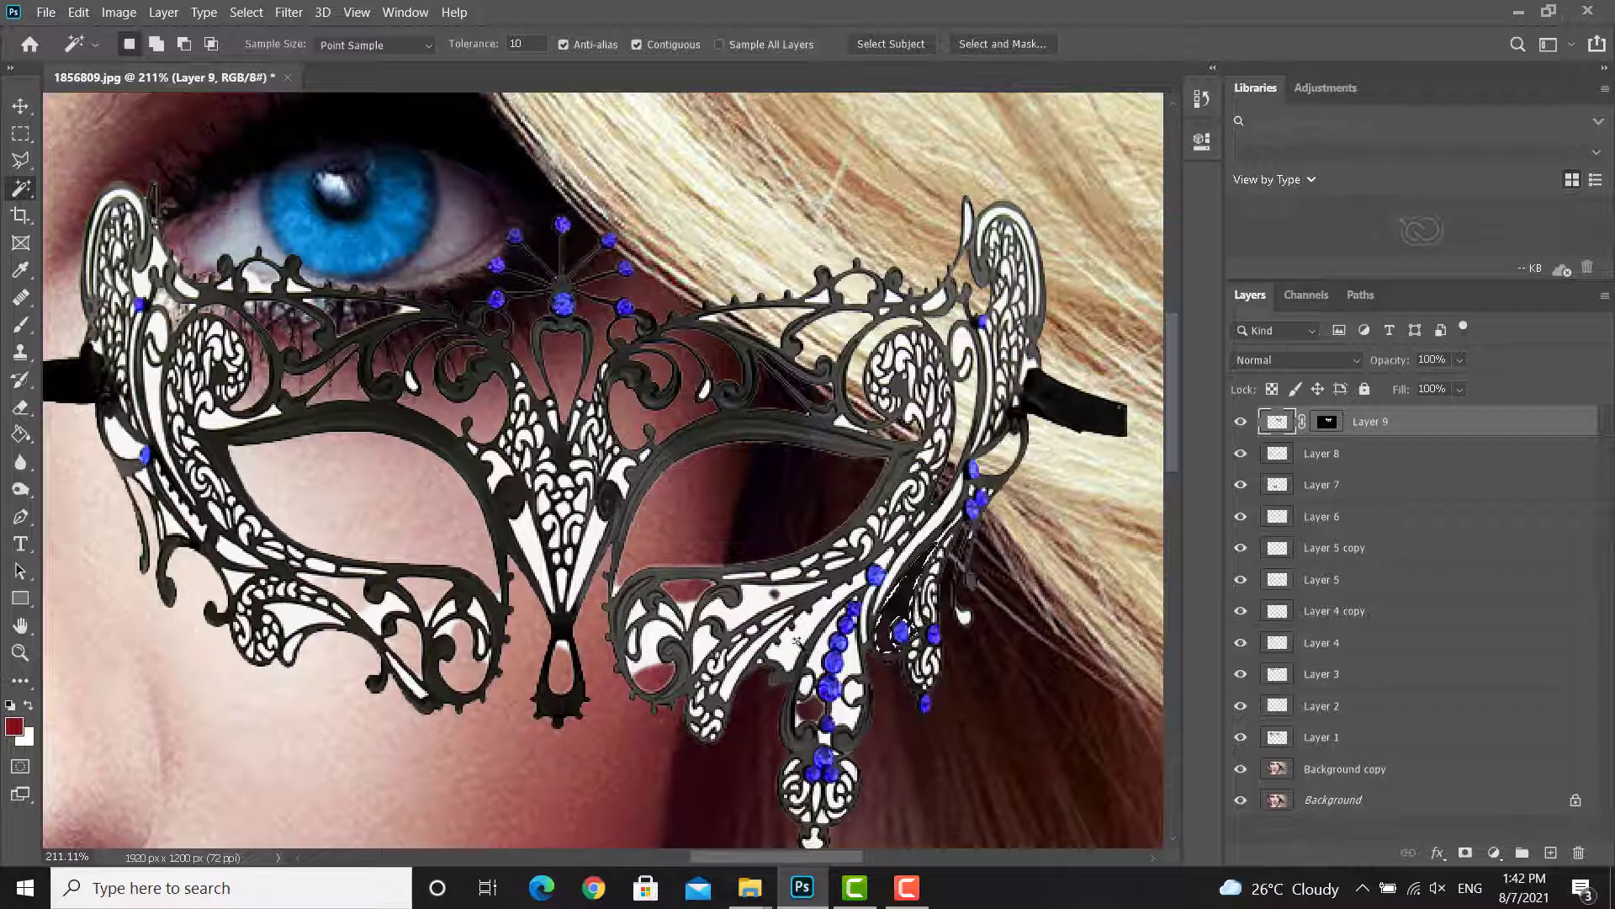
pyautogui.click(796, 642)
pyautogui.press('Delete')
pyautogui.click(850, 688)
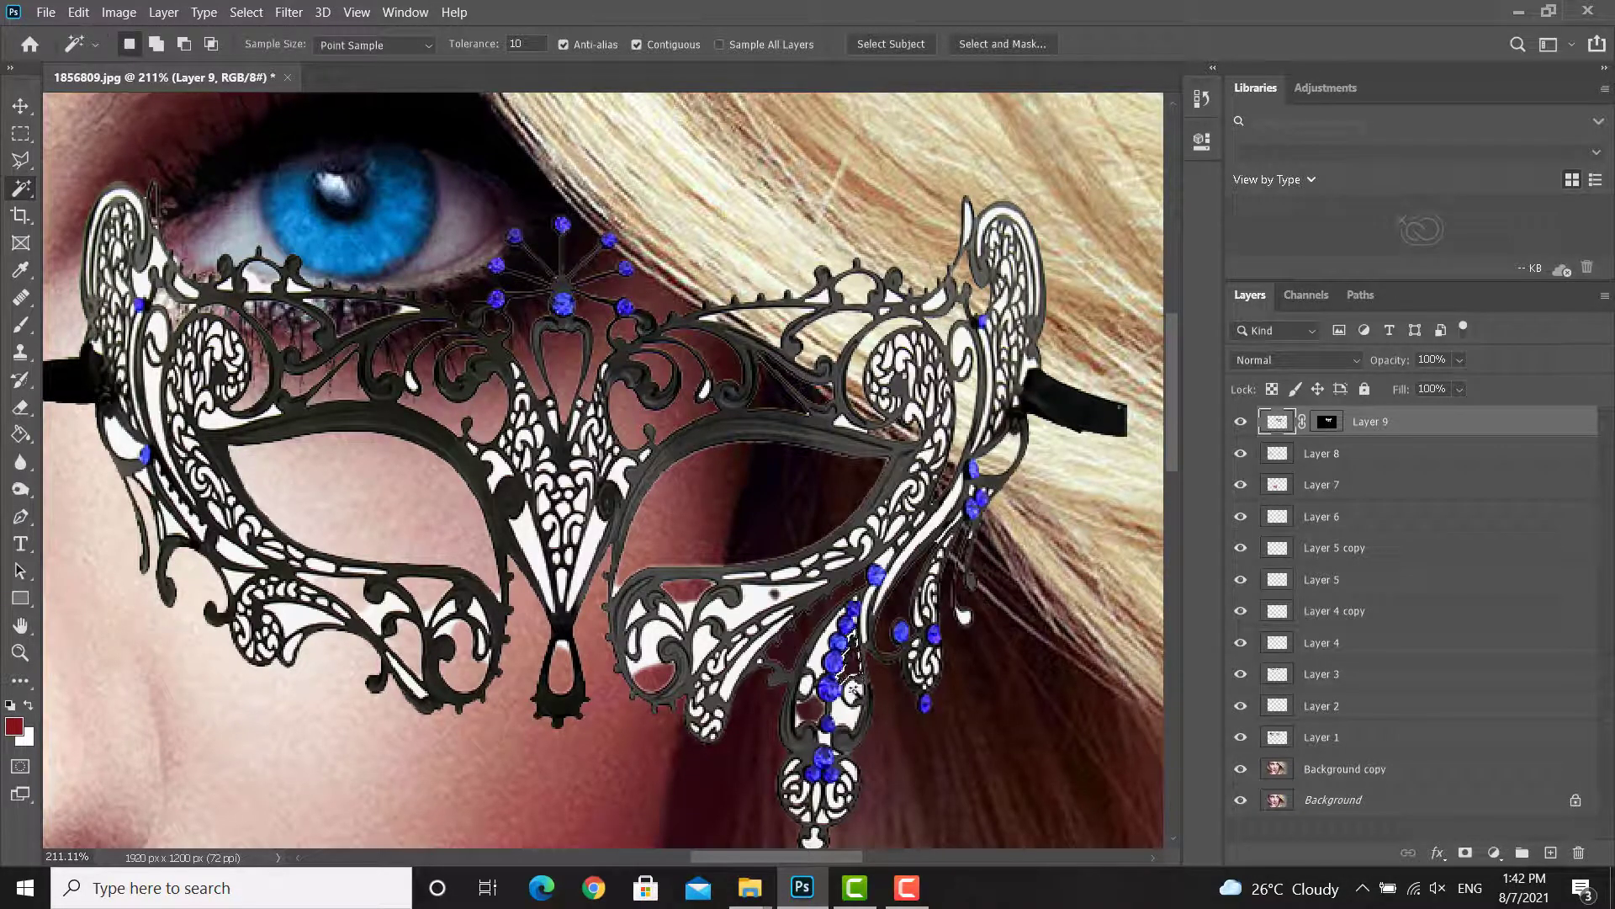
pyautogui.press('Delete')
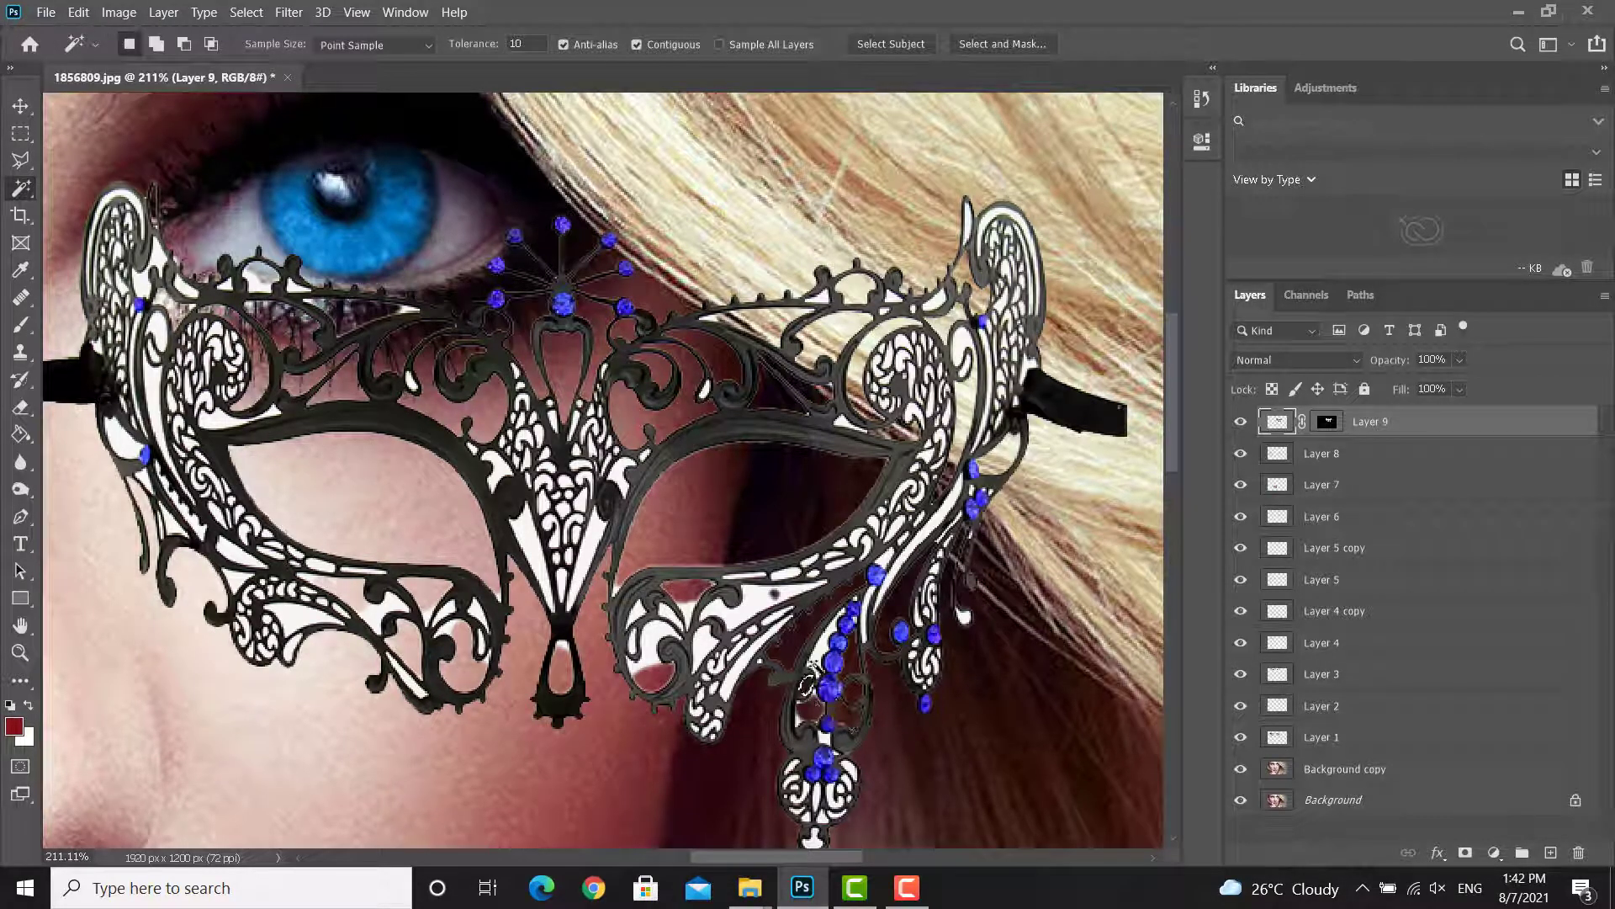
# Step: Delete the white areas inside the scrollwork directly below the mask's right eye opening
pyautogui.click(766, 599)
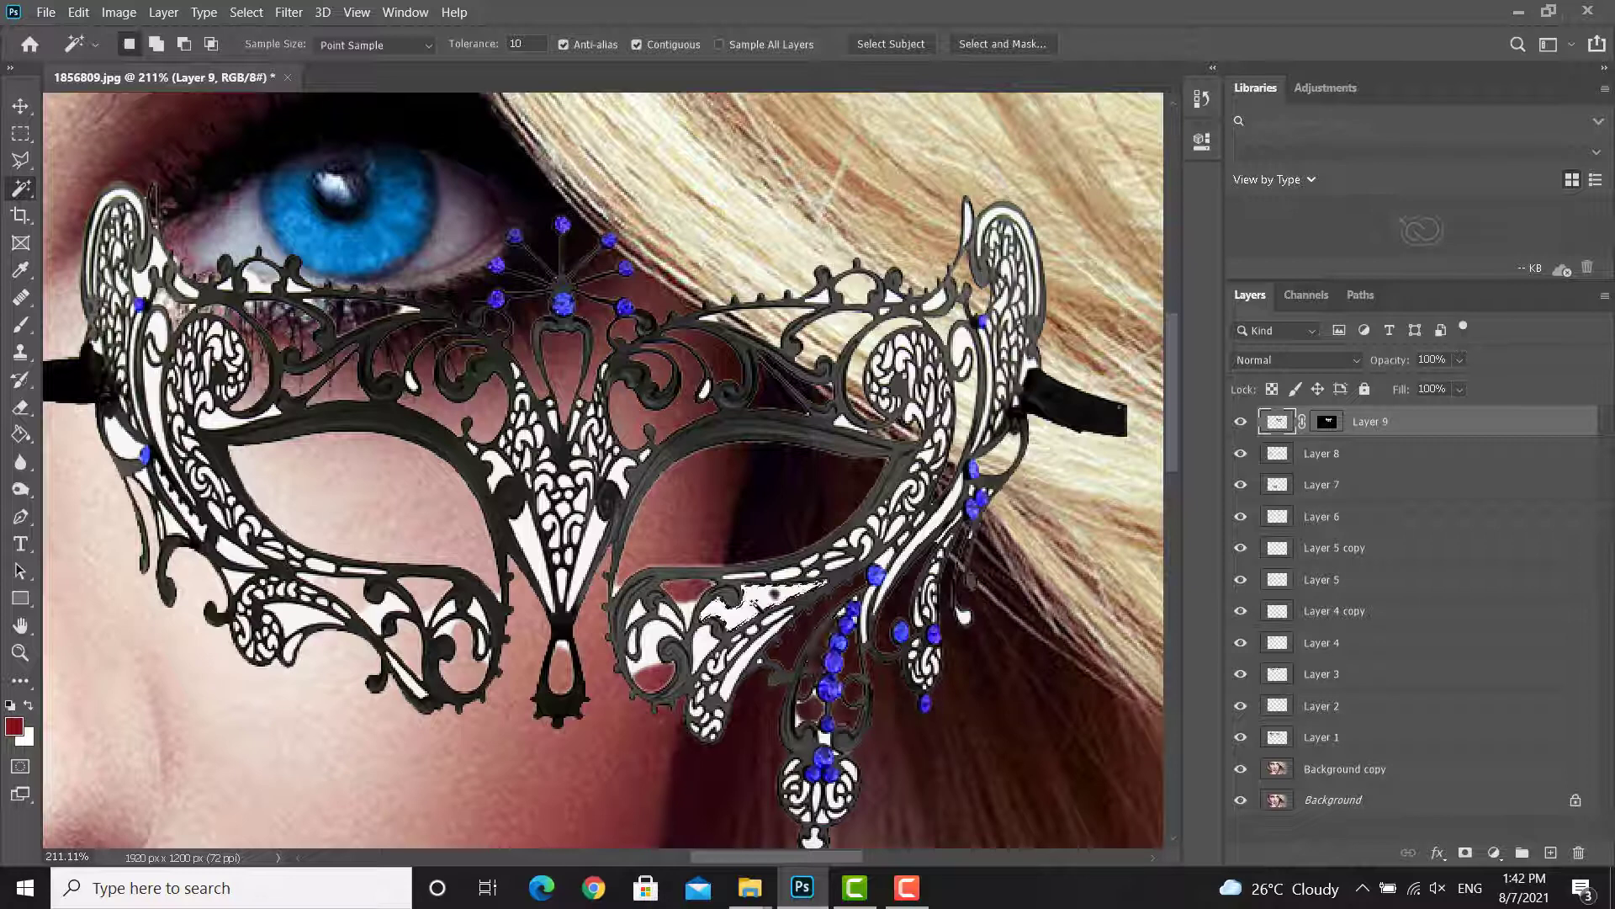
pyautogui.press('Delete')
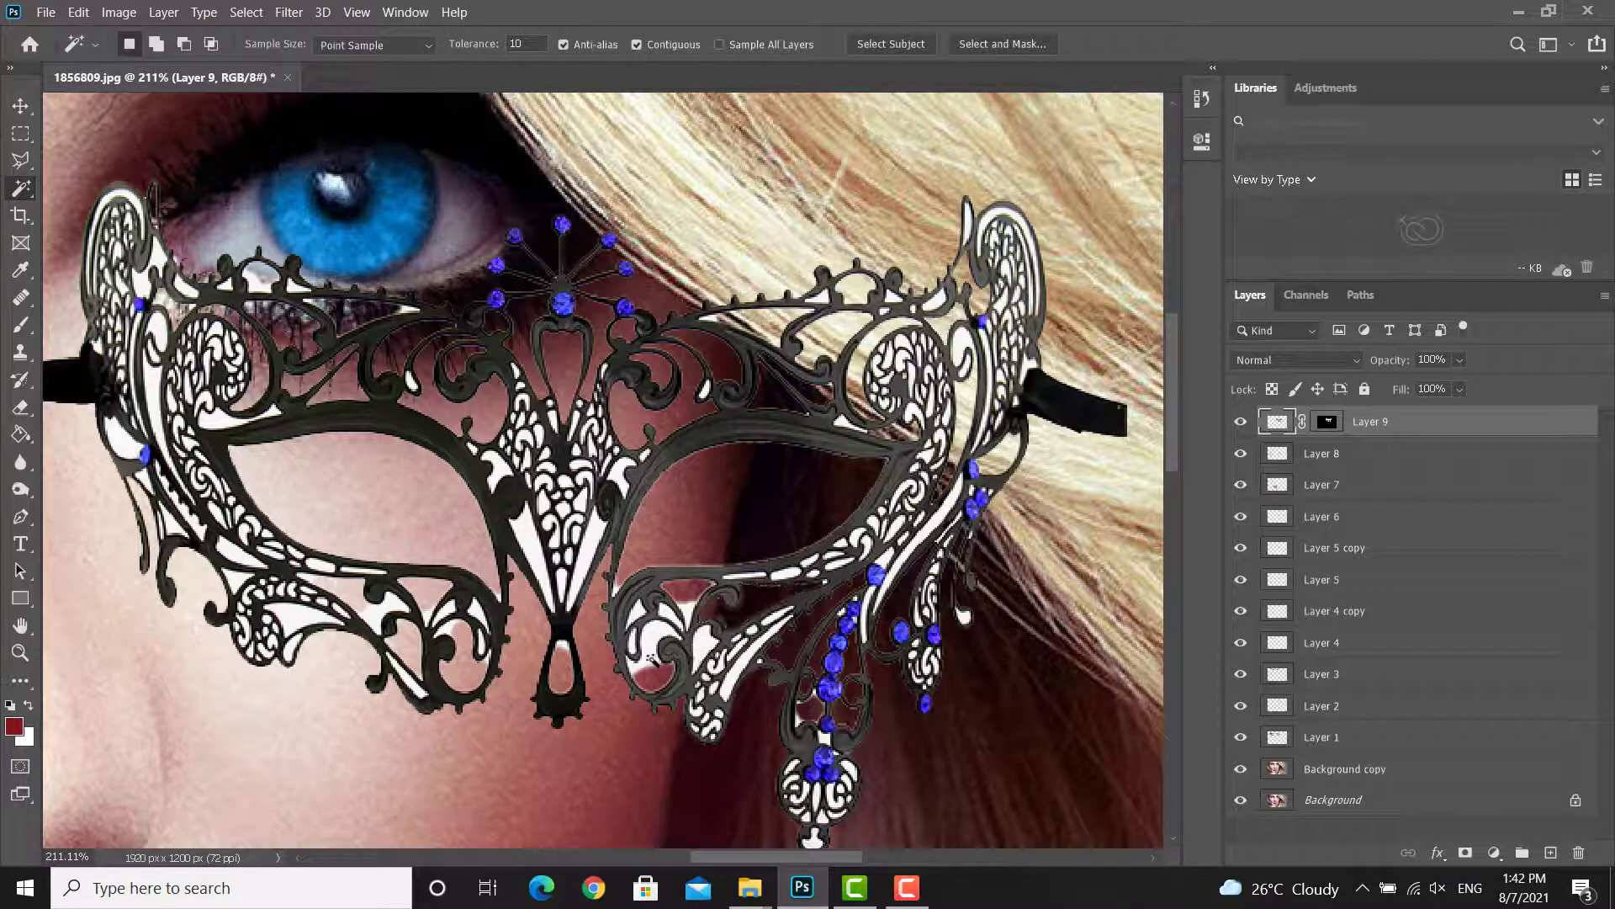
pyautogui.press('Delete')
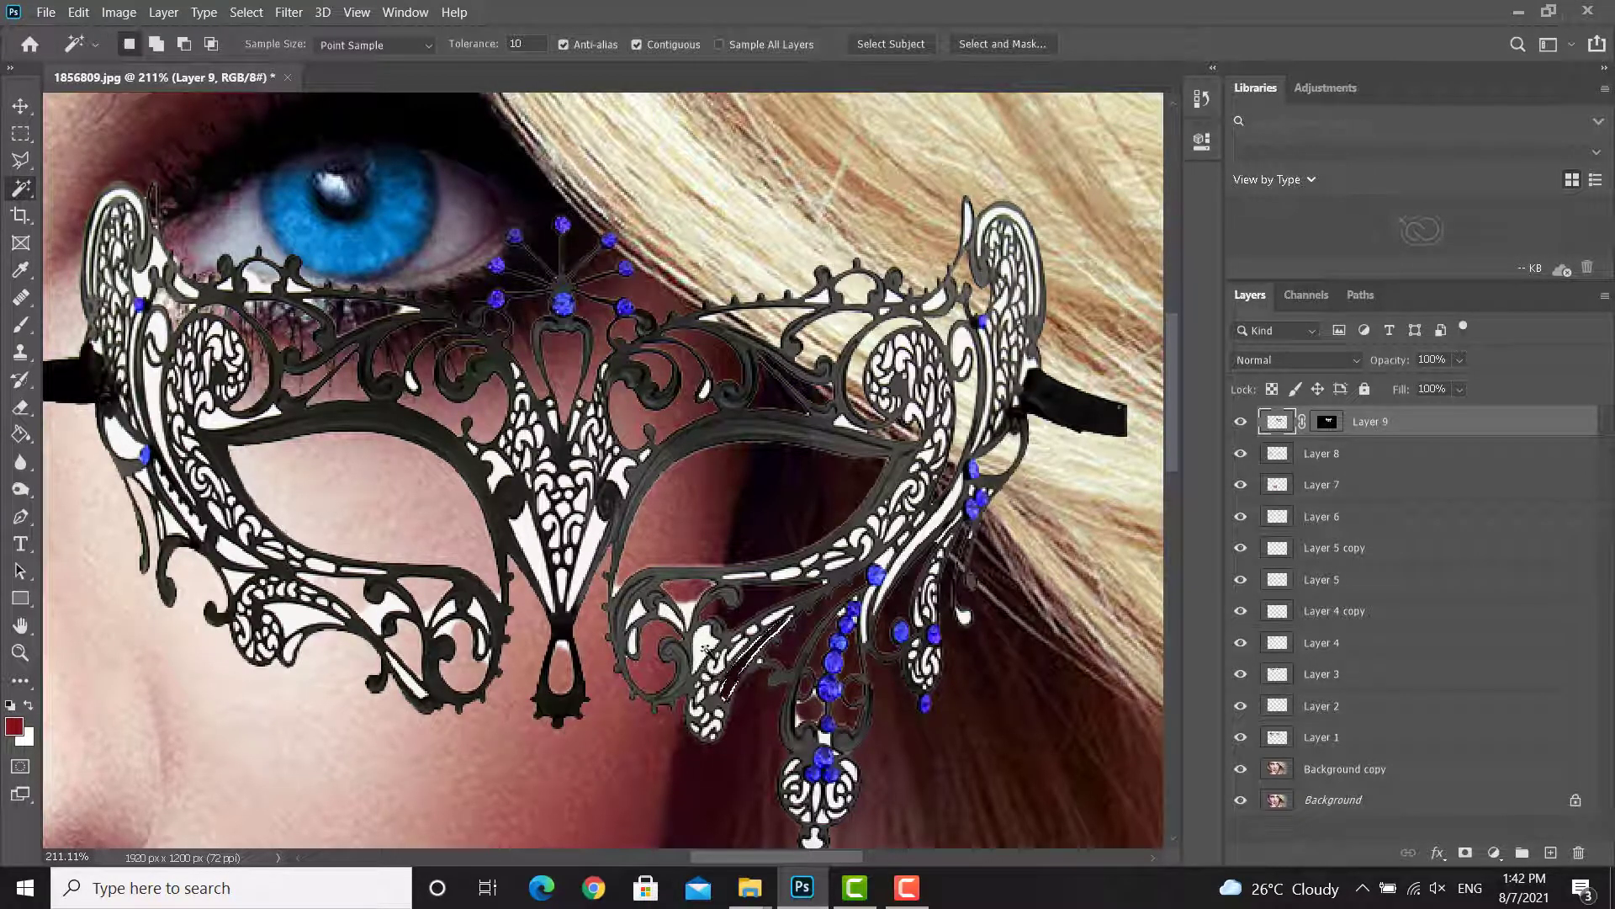
pyautogui.click(705, 649)
pyautogui.press('Delete')
# Step: Delete the white areas beside the mask's central nose lattice and in the narrow strip along its lower-right edge
pyautogui.click(530, 551)
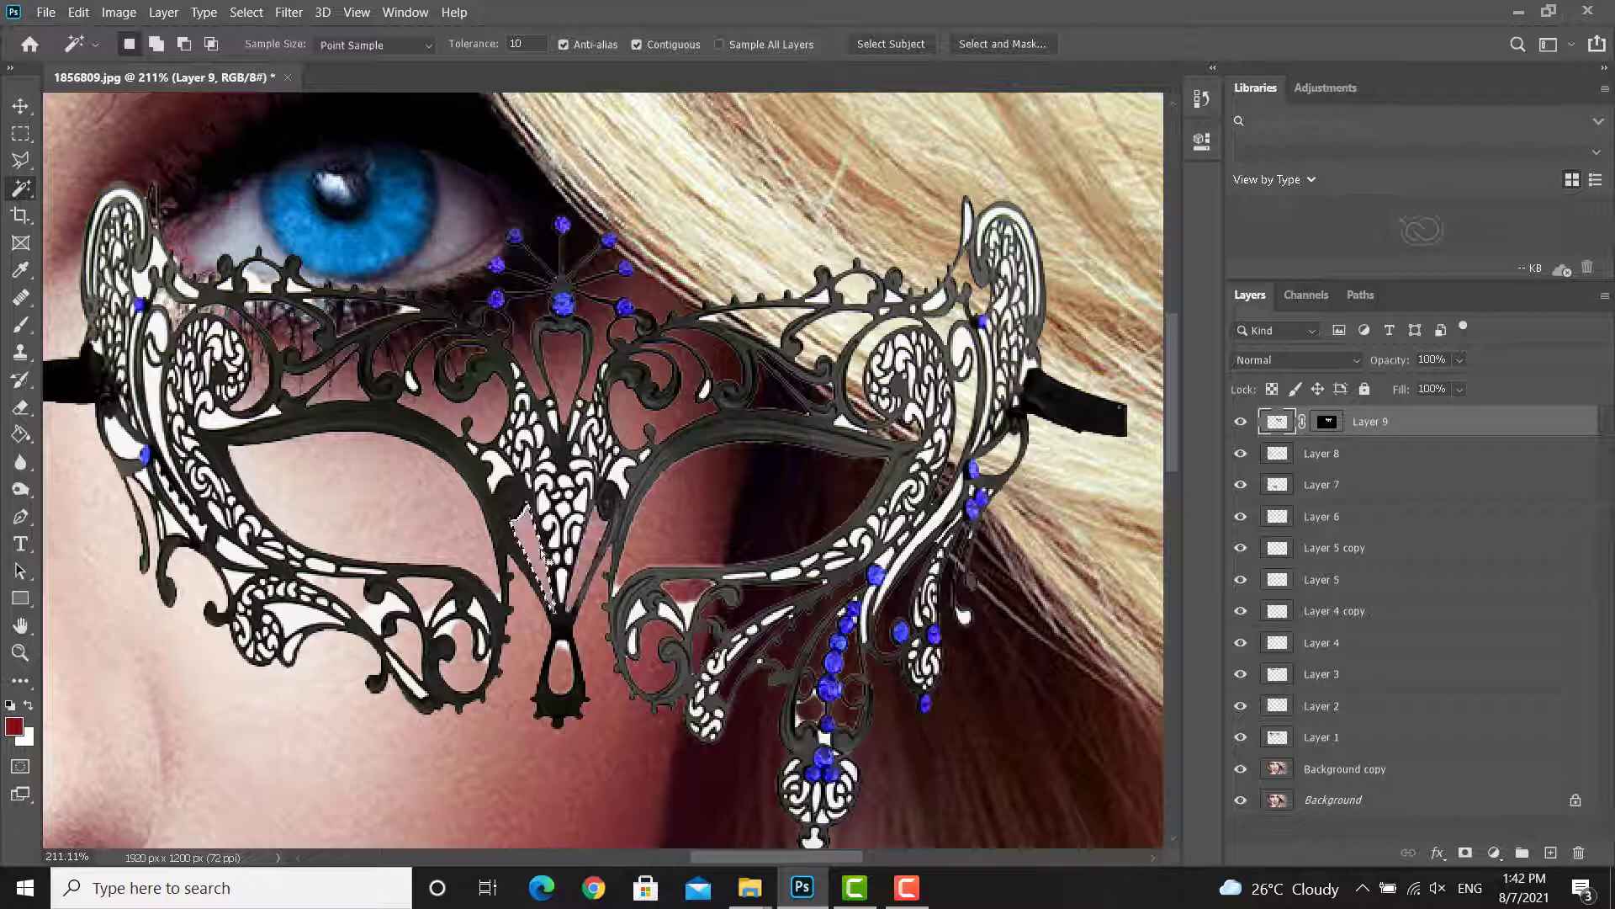
pyautogui.press('Delete')
pyautogui.click(921, 542)
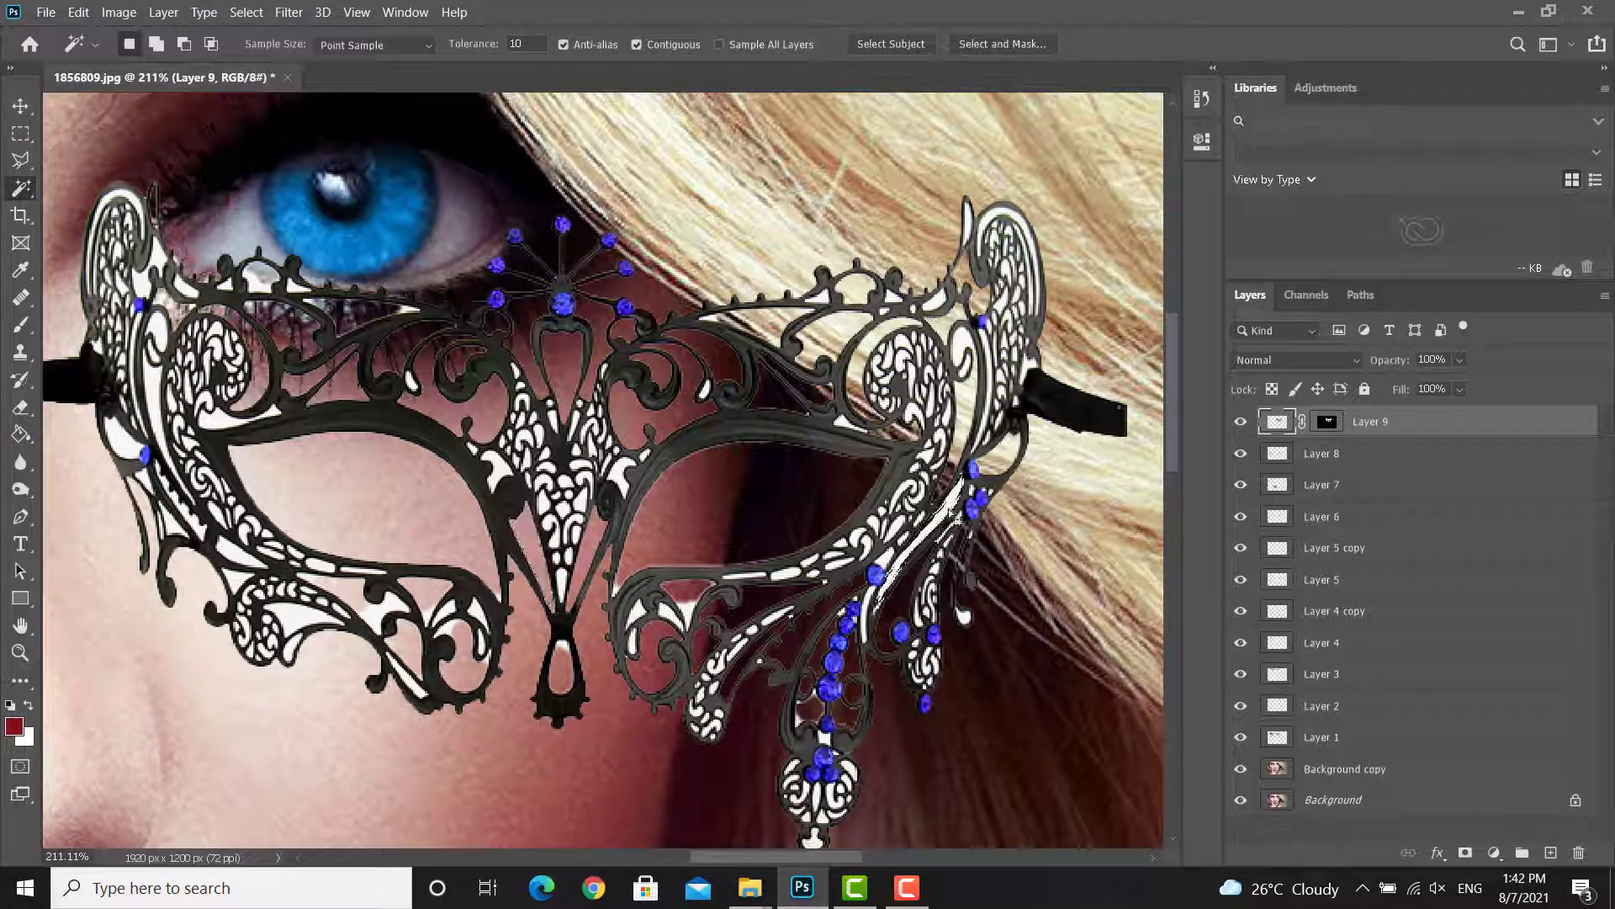
pyautogui.press('Delete')
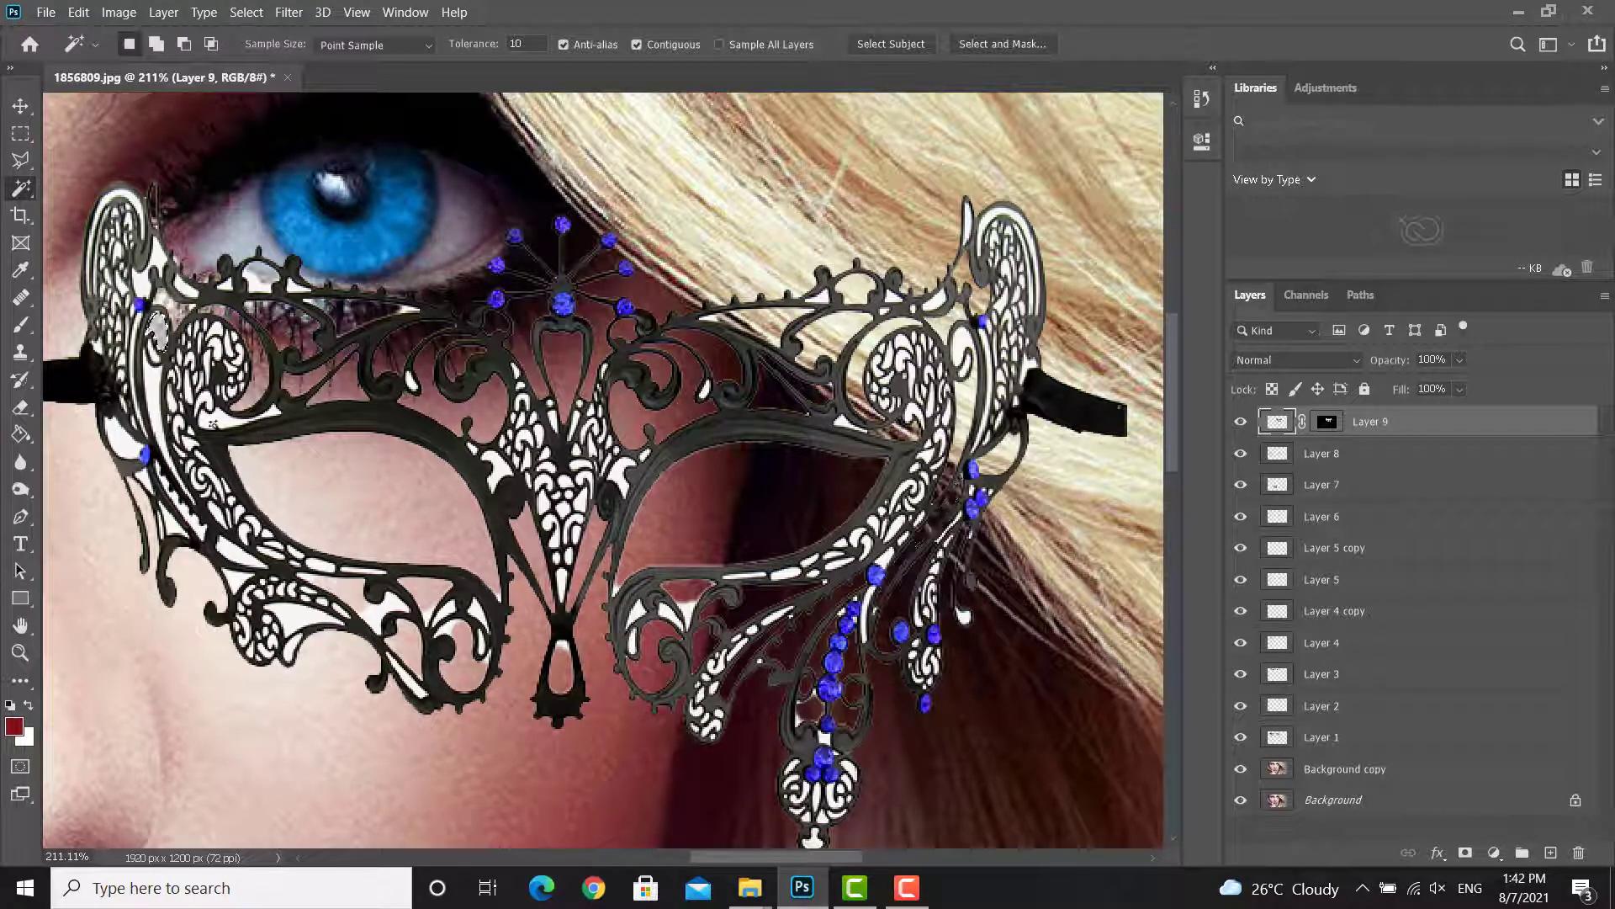
# Step: Delete the white areas along the mask's left edge, between the left eye opening and the ribbon
pyautogui.click(214, 420)
pyautogui.press('Delete')
pyautogui.click(156, 383)
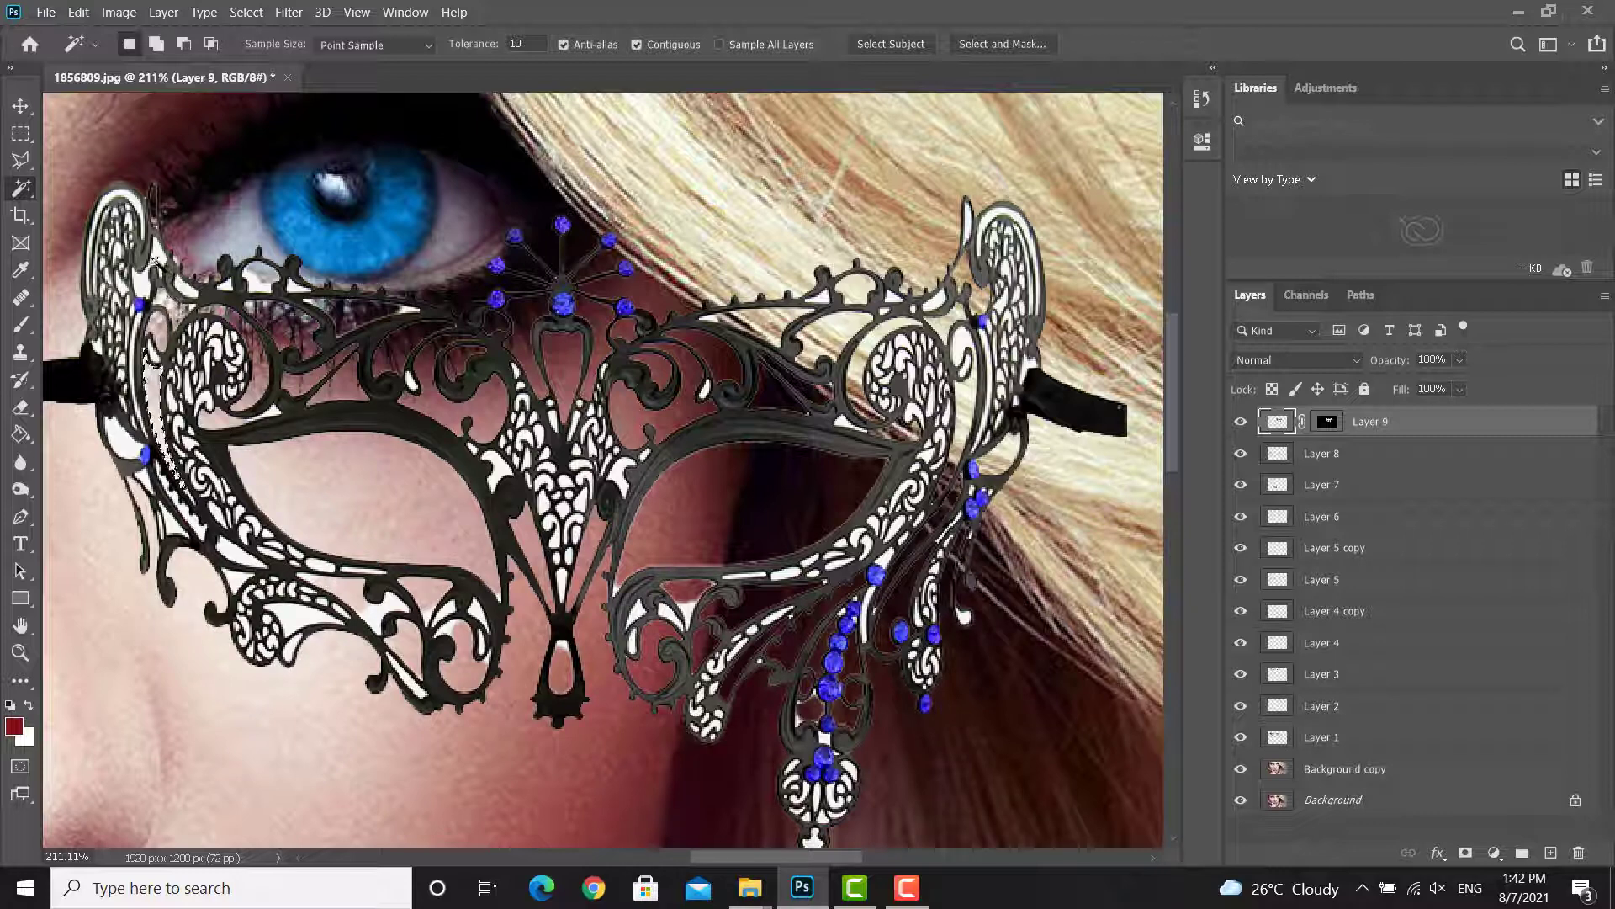
pyautogui.press('Delete')
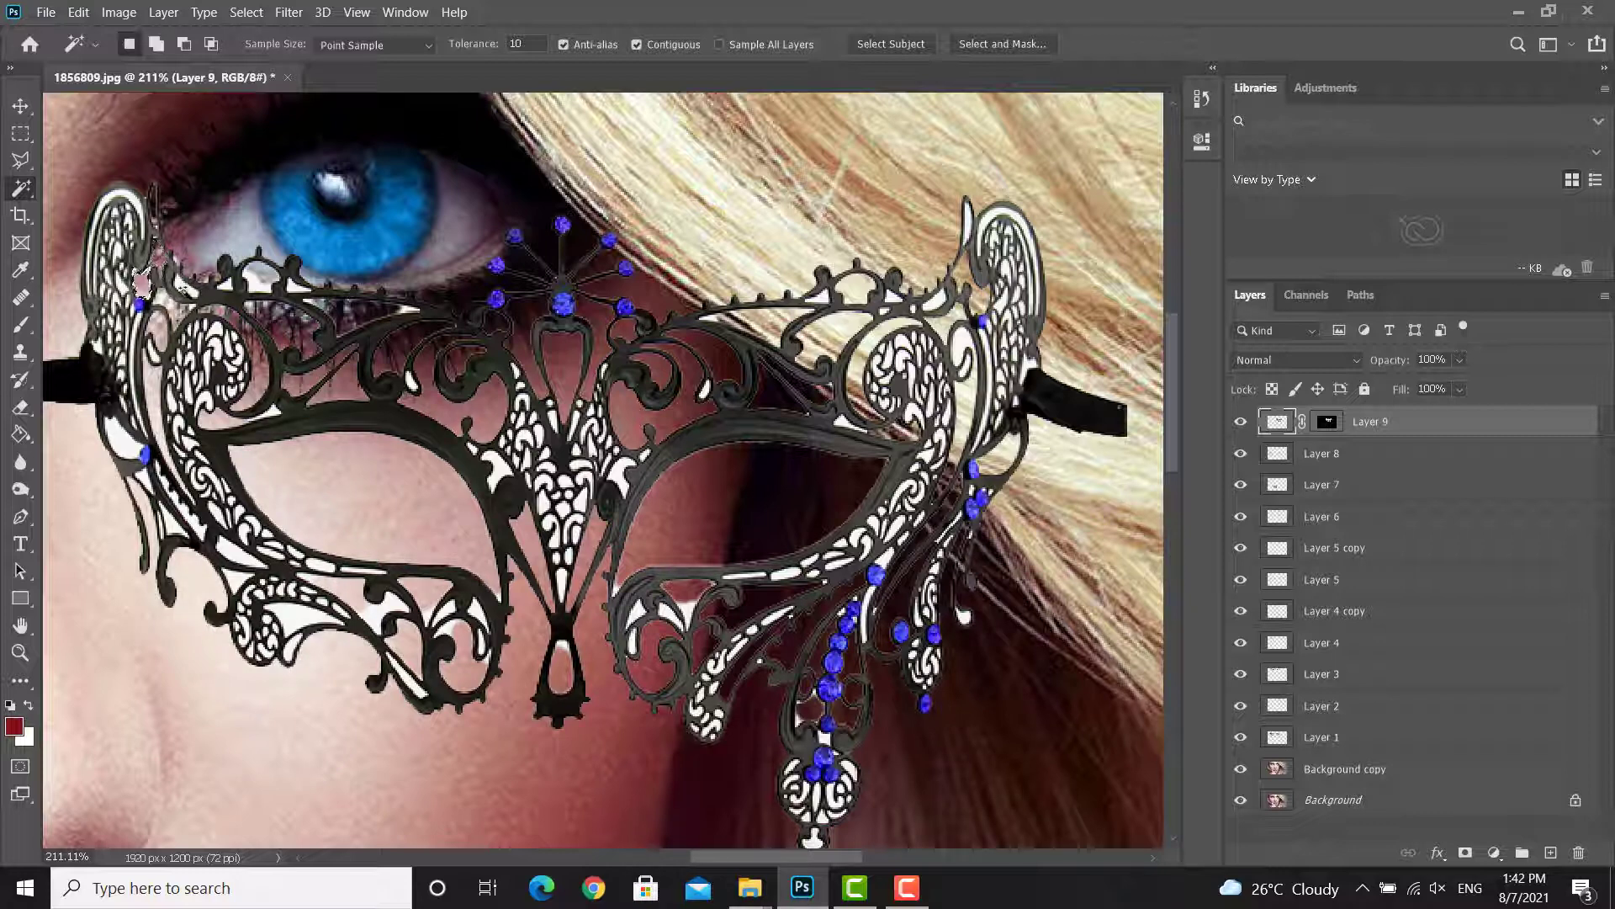
pyautogui.click(122, 439)
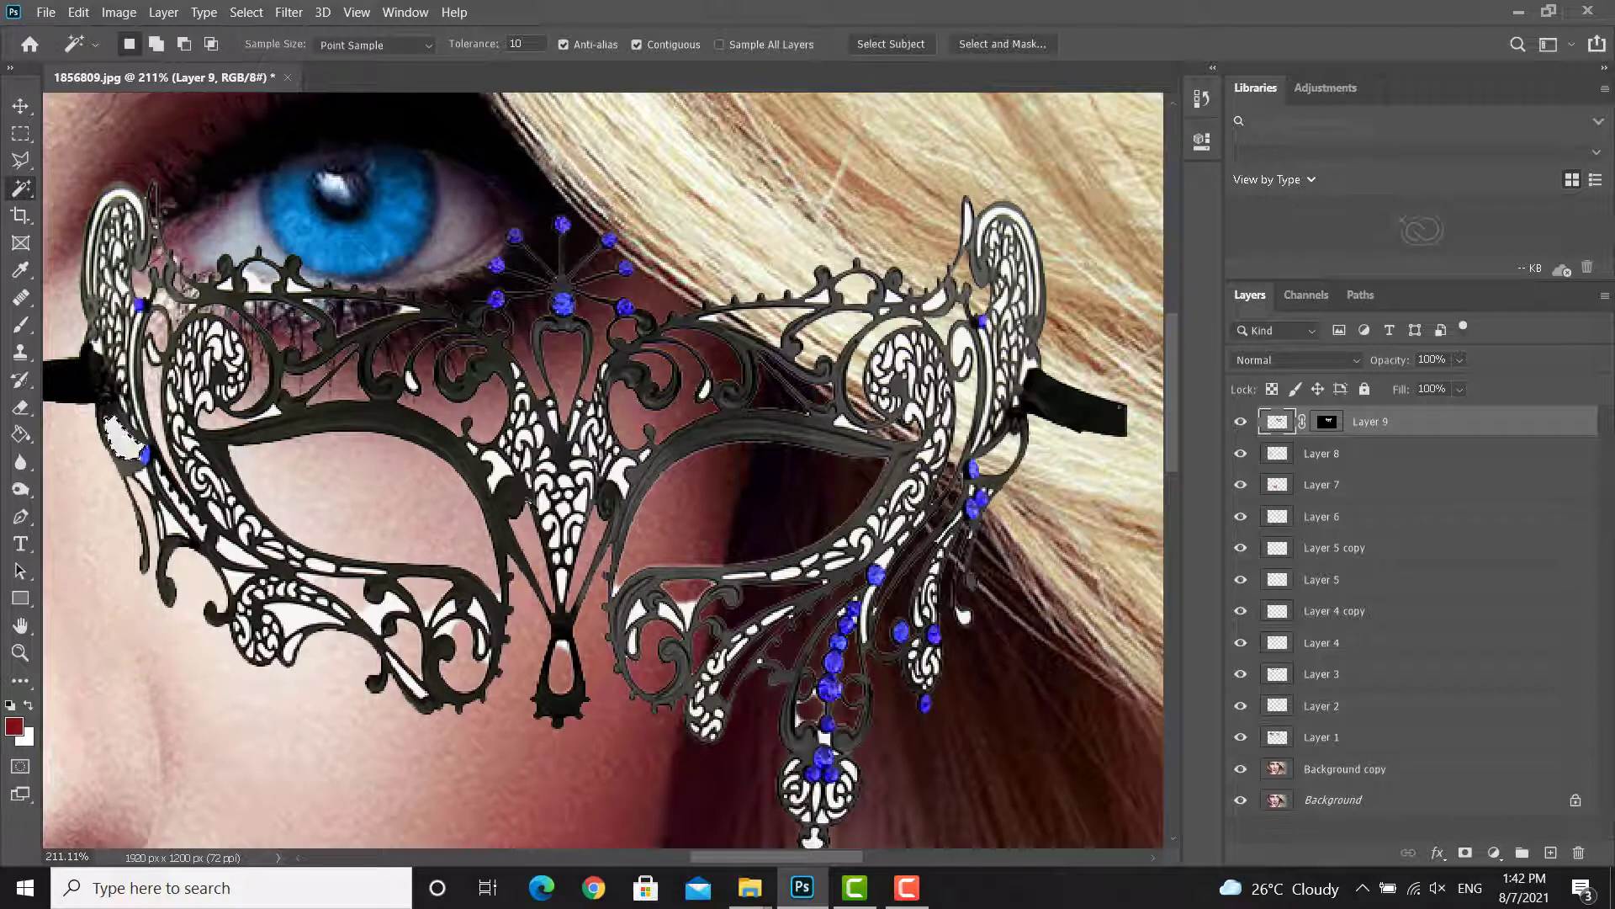
# Step: Delete the white areas in the scrollwork below the mask's left eye opening
pyautogui.click(294, 624)
pyautogui.click(242, 557)
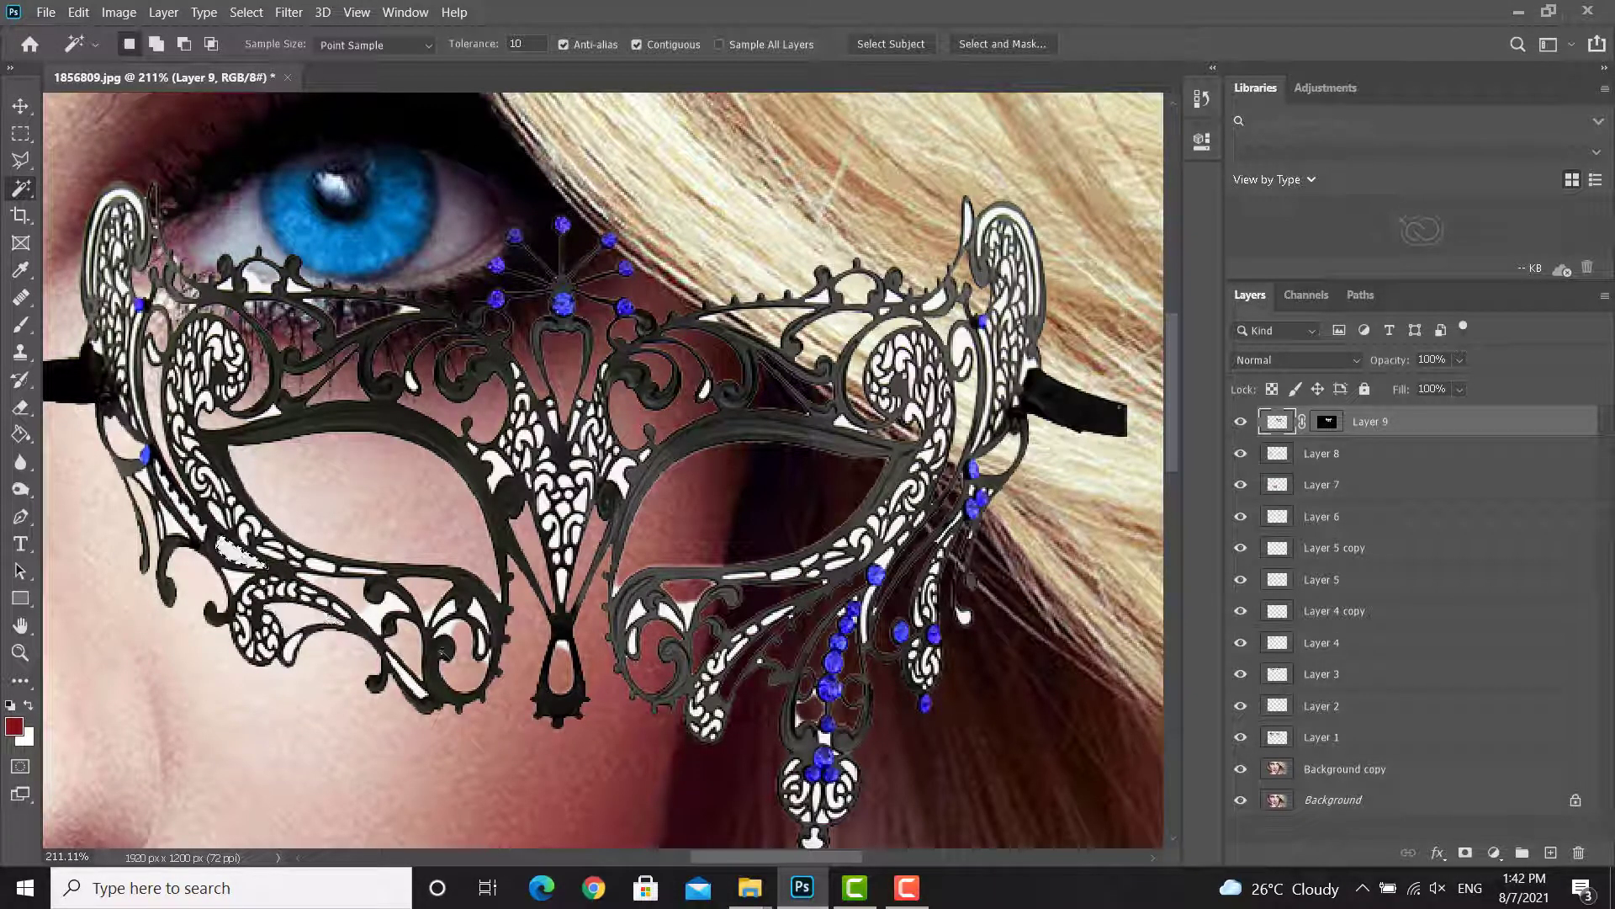
pyautogui.press('Delete')
pyautogui.click(380, 616)
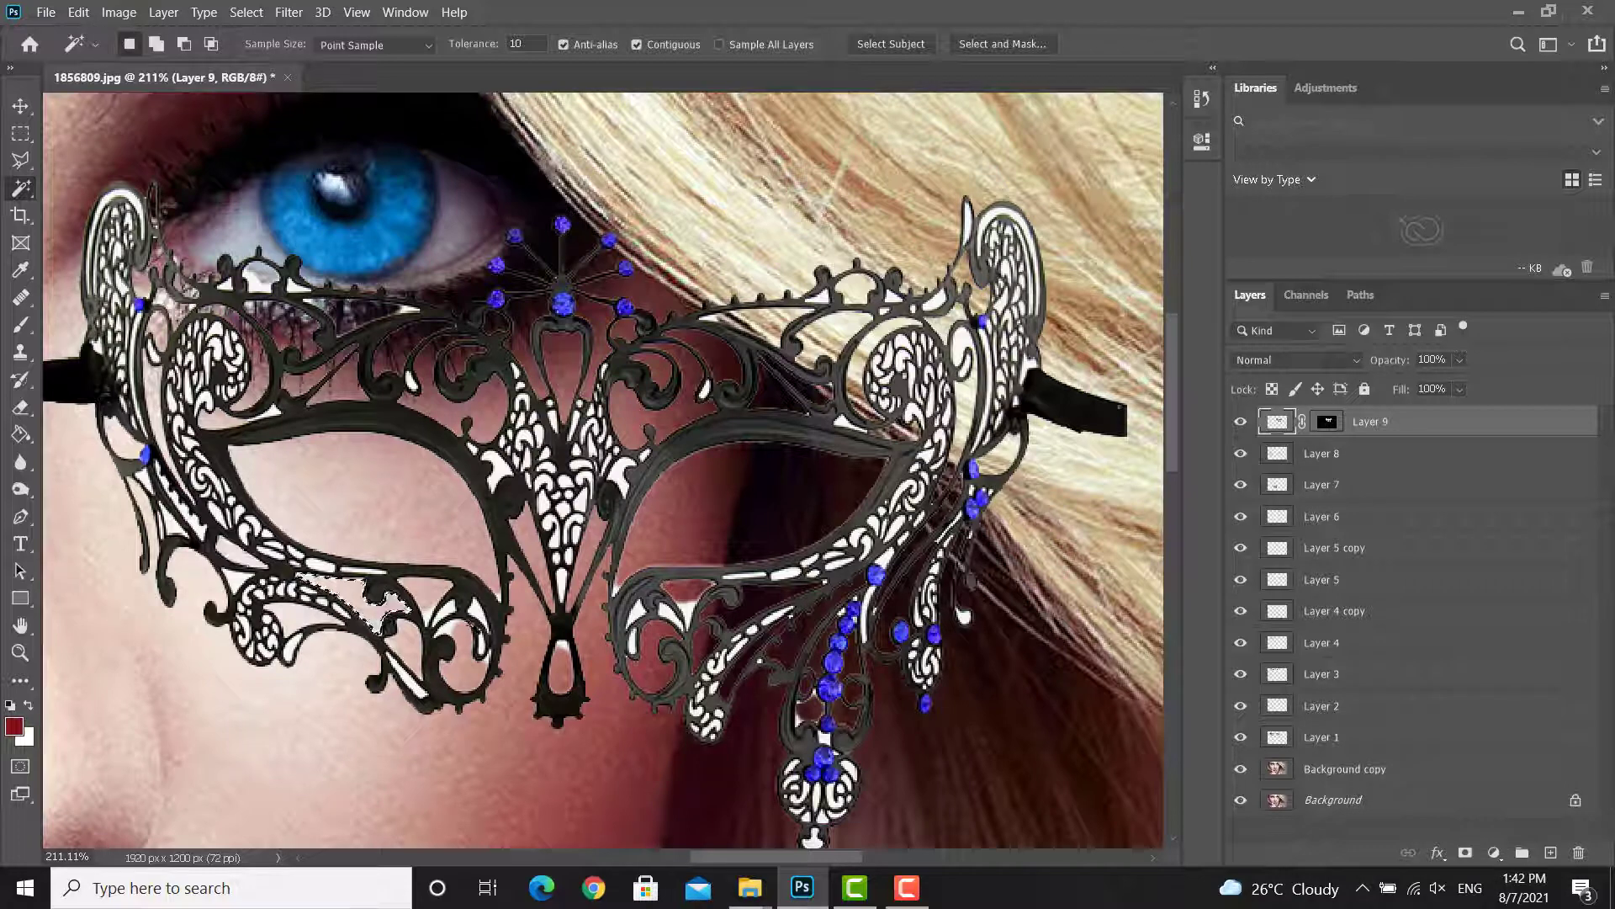
pyautogui.press('Delete')
pyautogui.scroll(-8, 755, 586)
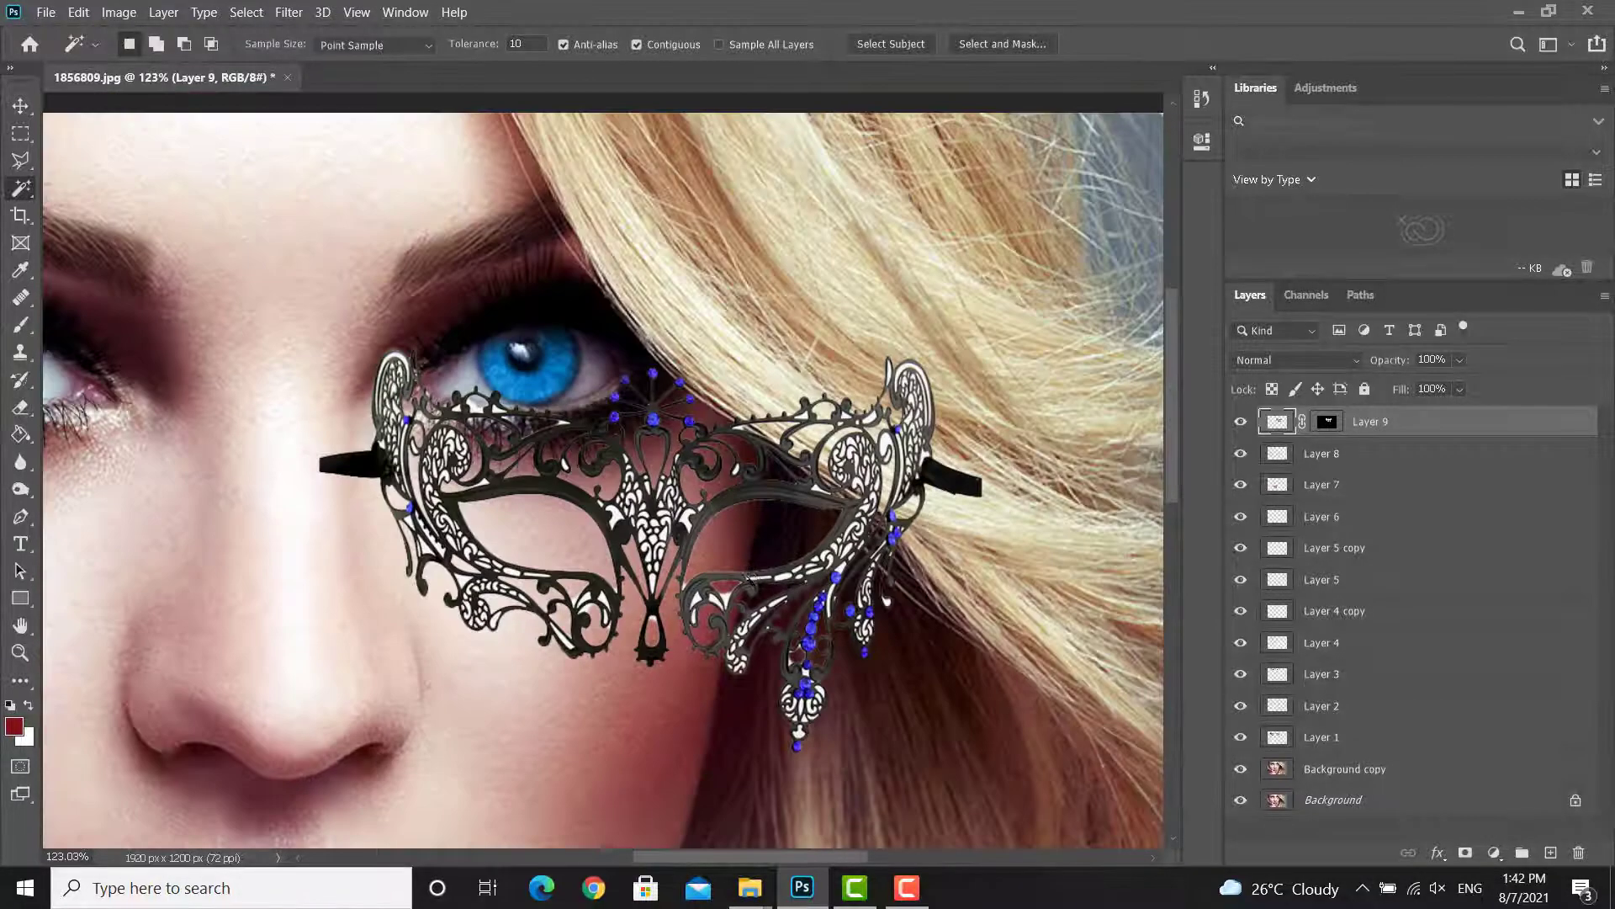
# Step: Scale the mask proportionally to about 233% and move it over both of the woman's eyes
pyautogui.press('v')
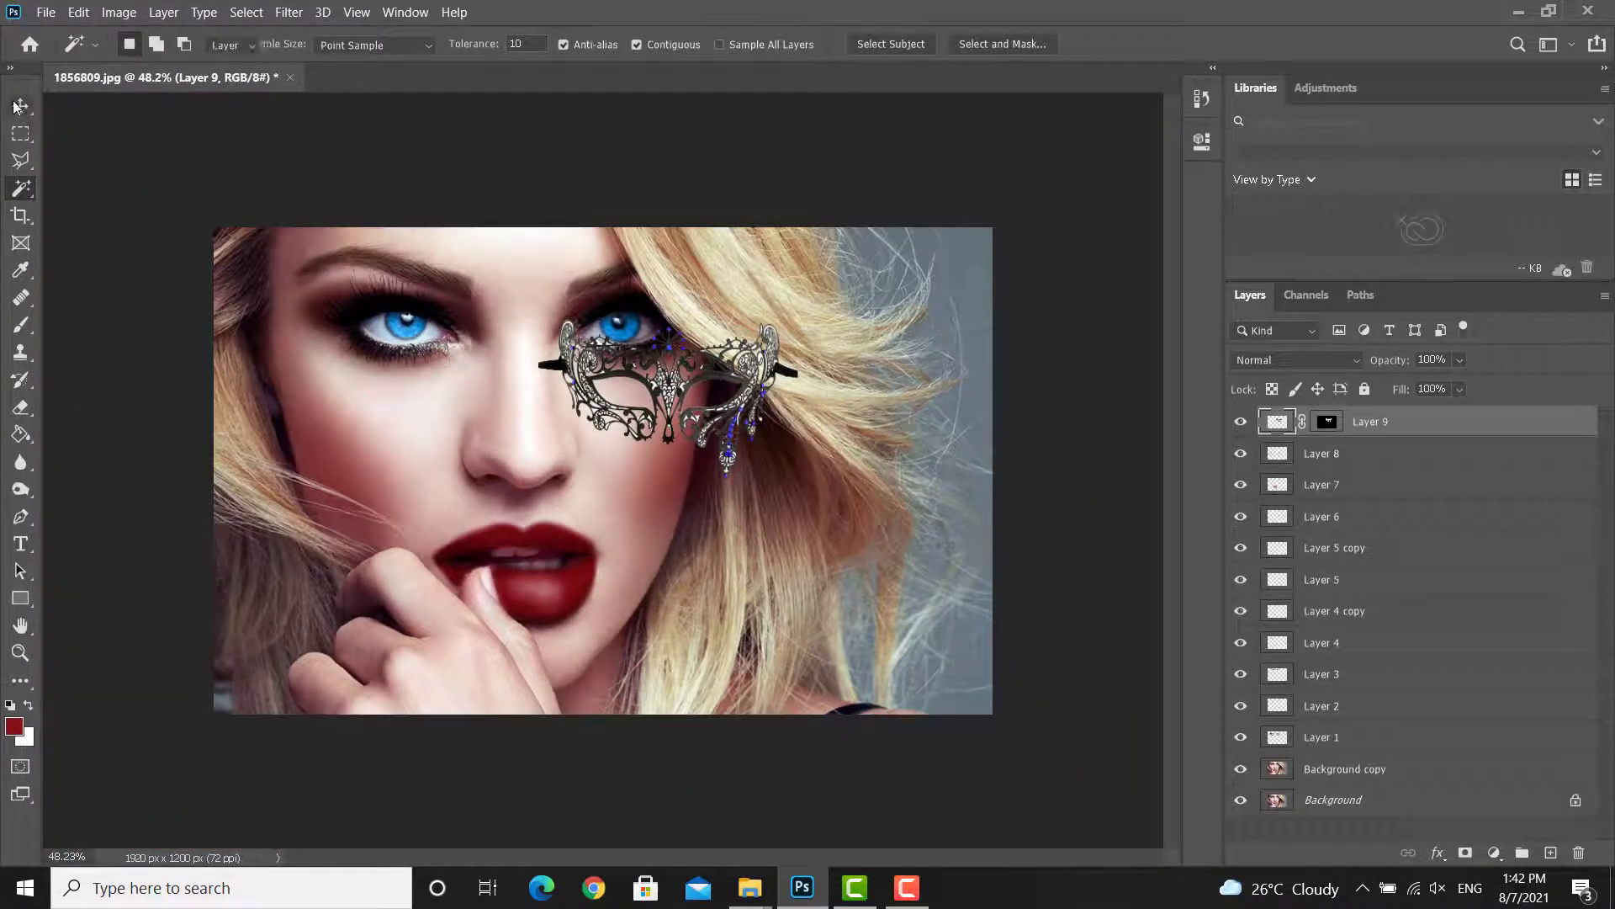
pyautogui.moveTo(796, 505); pyautogui.dragTo(921, 567)
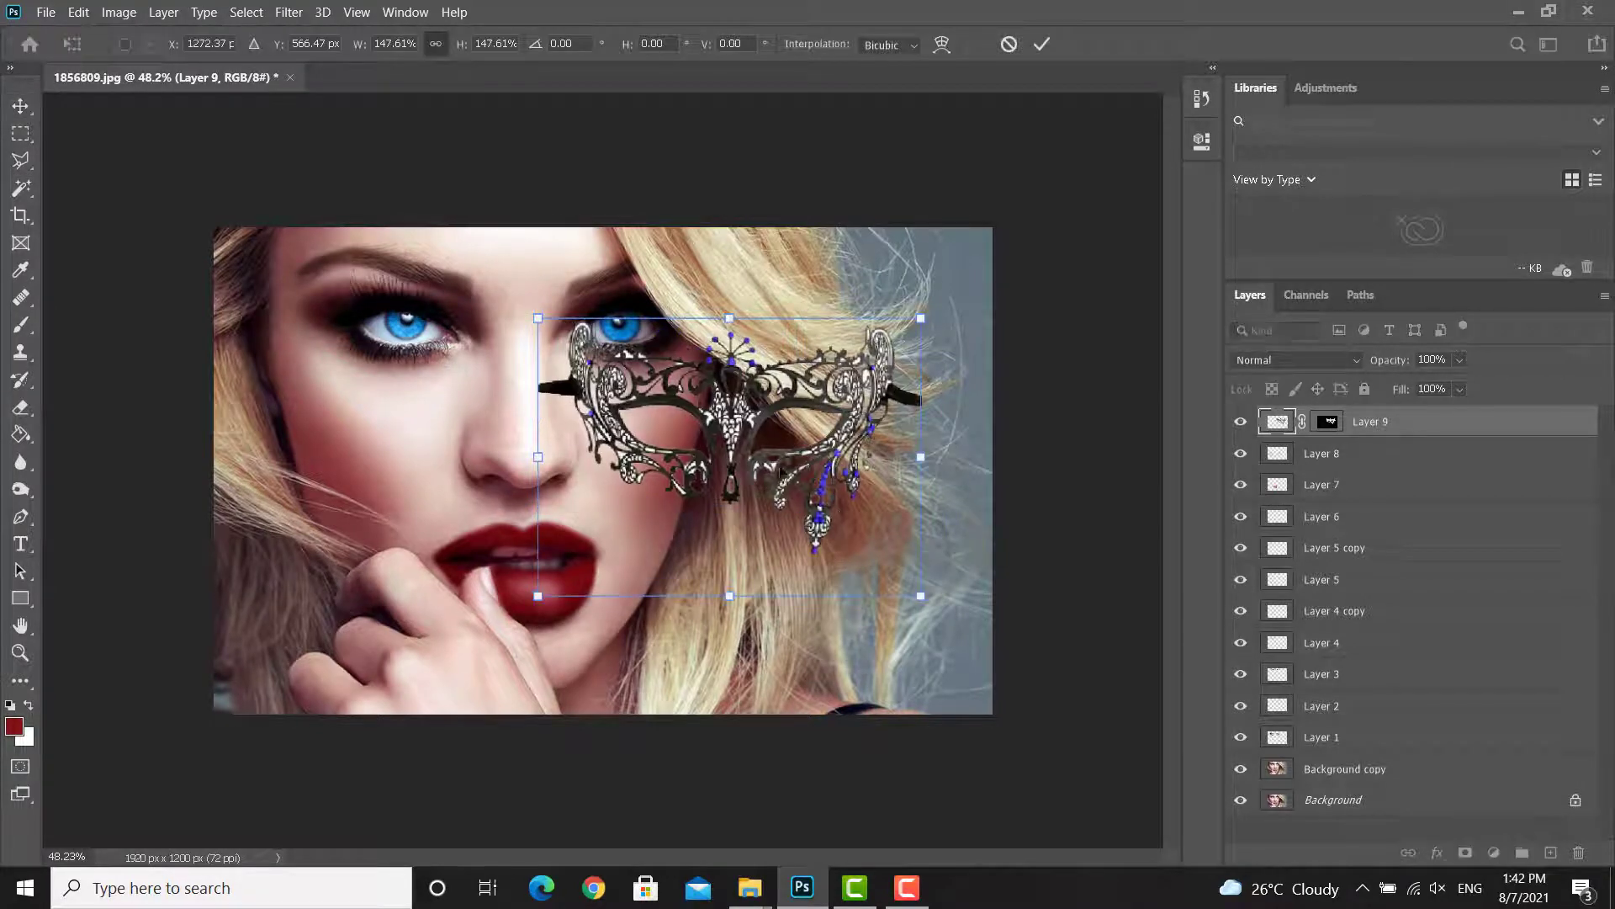
pyautogui.moveTo(779, 452); pyautogui.dragTo(500, 355)
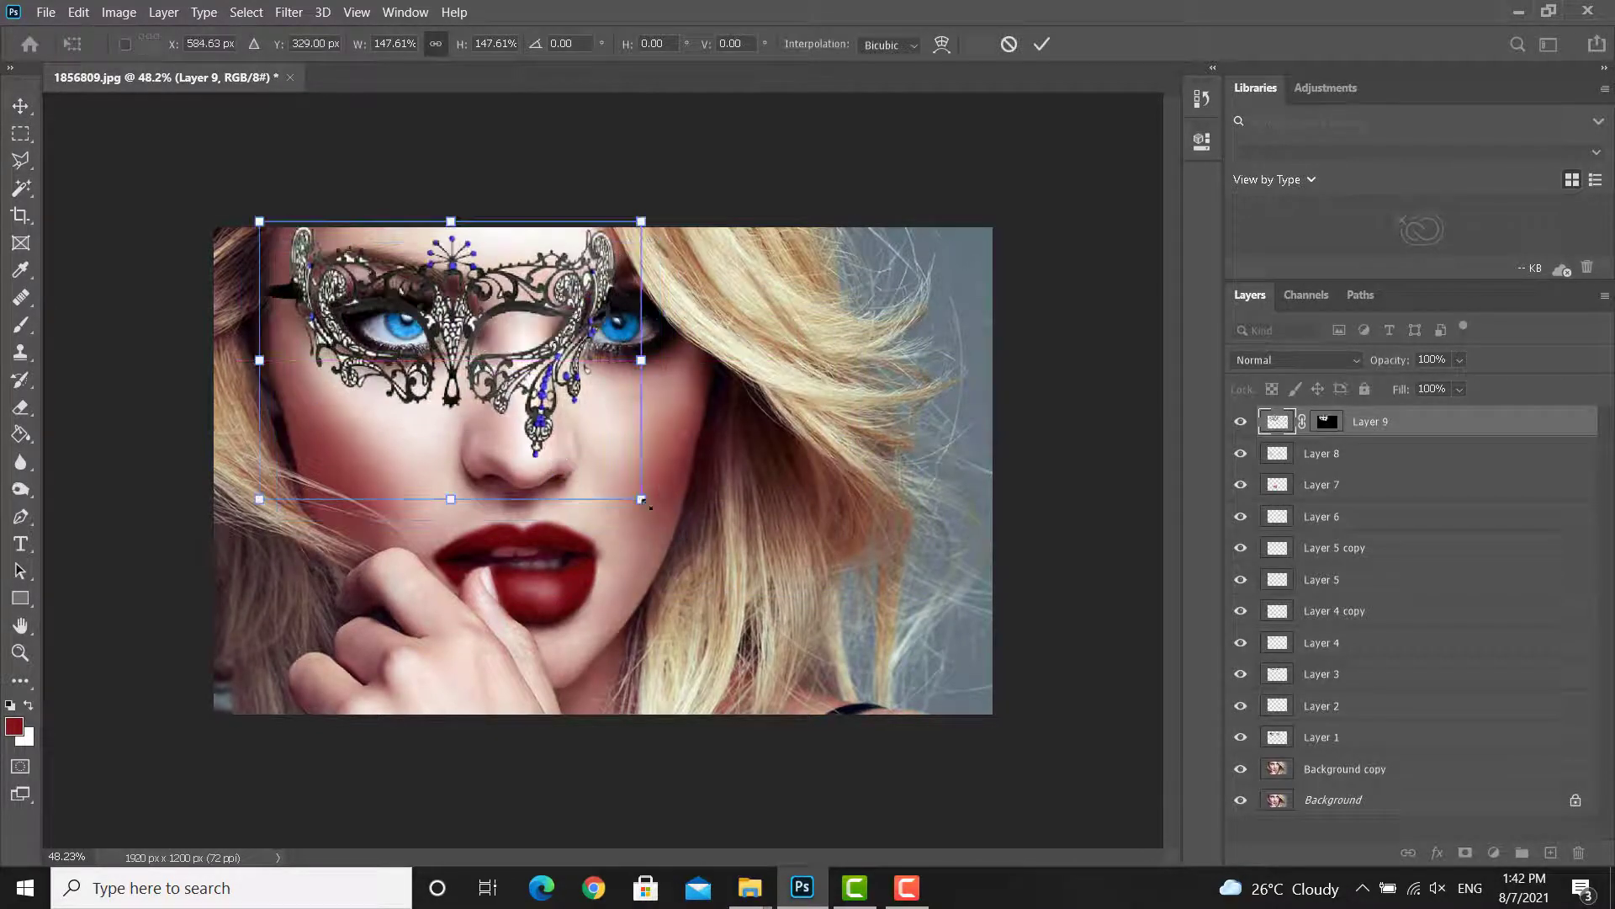
pyautogui.moveTo(644, 502); pyautogui.dragTo(882, 639)
pyautogui.moveTo(651, 475); pyautogui.dragTo(597, 363)
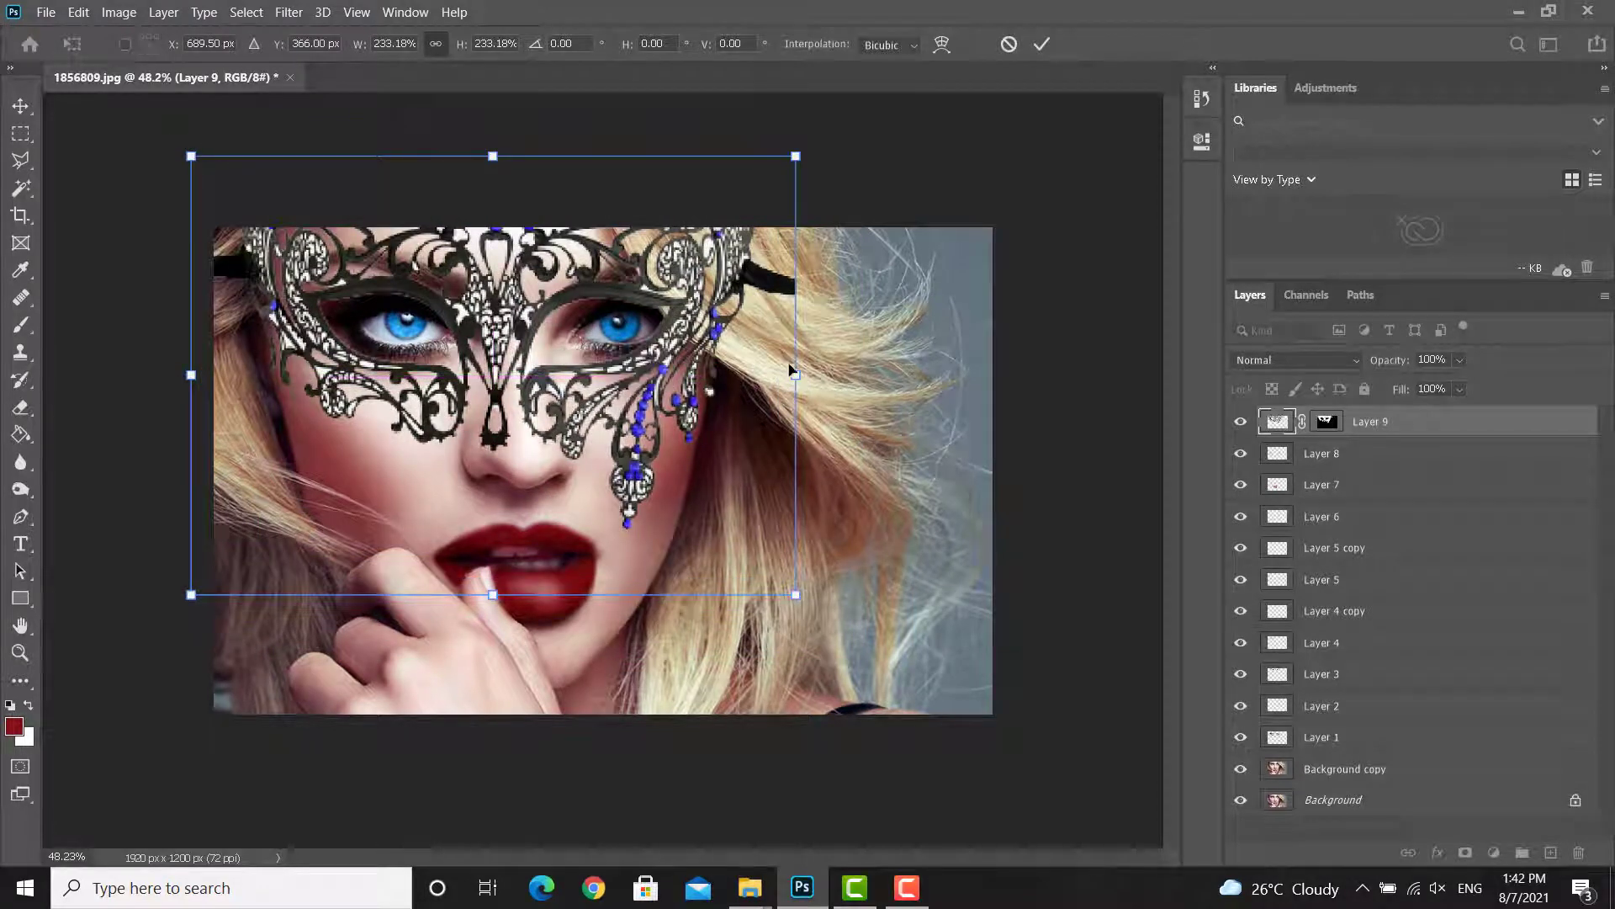
# Step: Widen the mask to about 247%, nudge it up slightly over the eyes, and apply the transform
pyautogui.moveTo(795, 374); pyautogui.dragTo(833, 375)
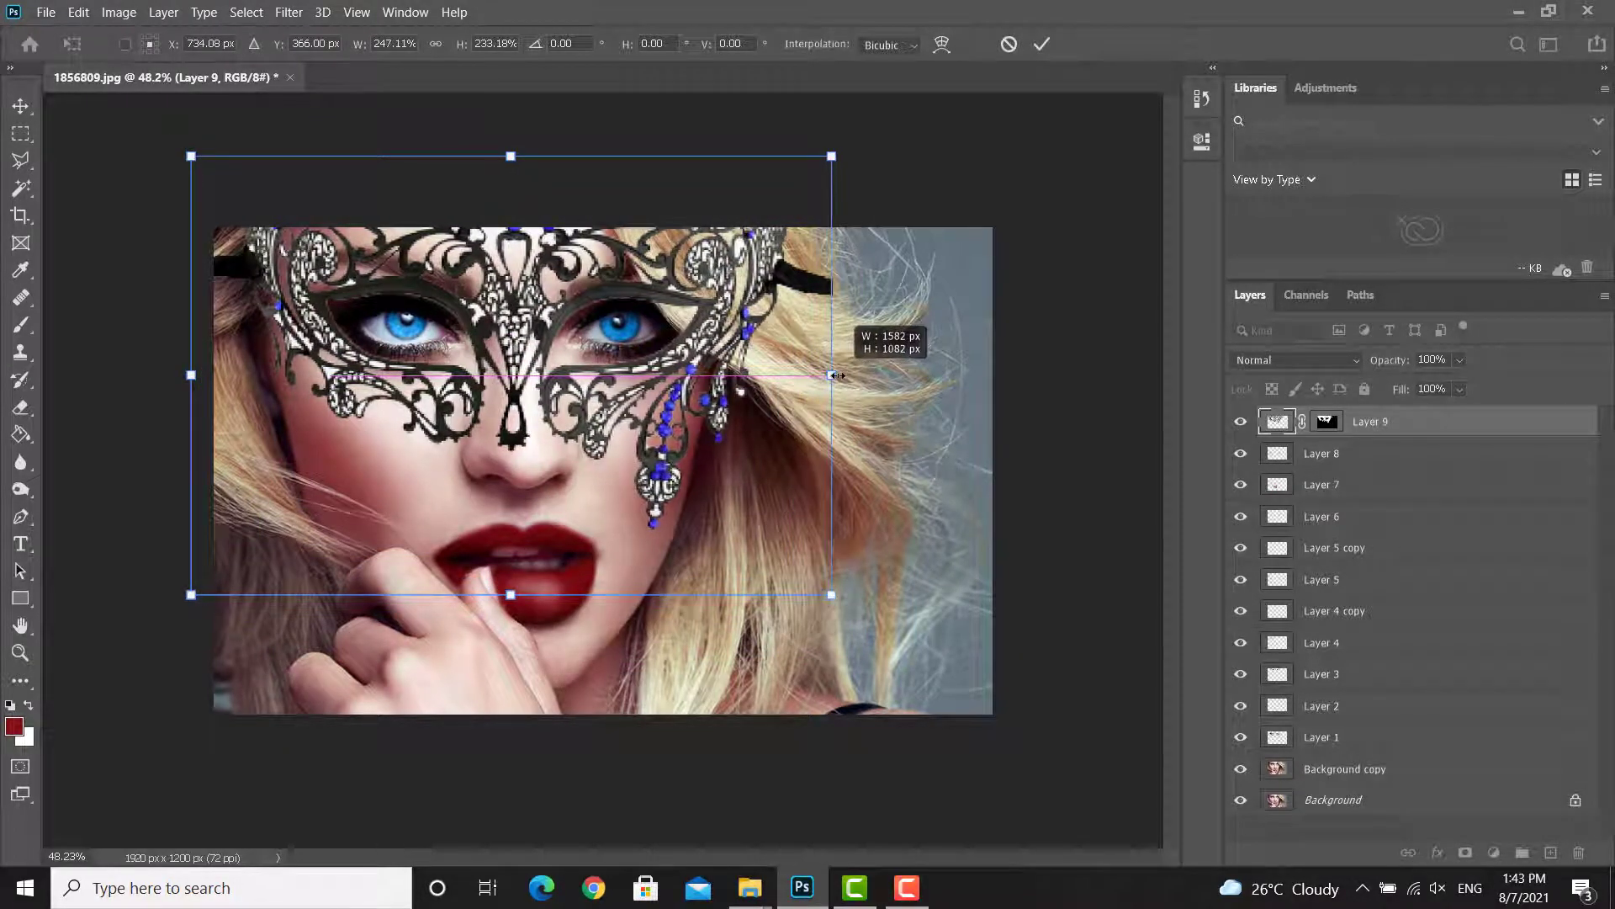
pyautogui.moveTo(593, 426); pyautogui.dragTo(594, 414)
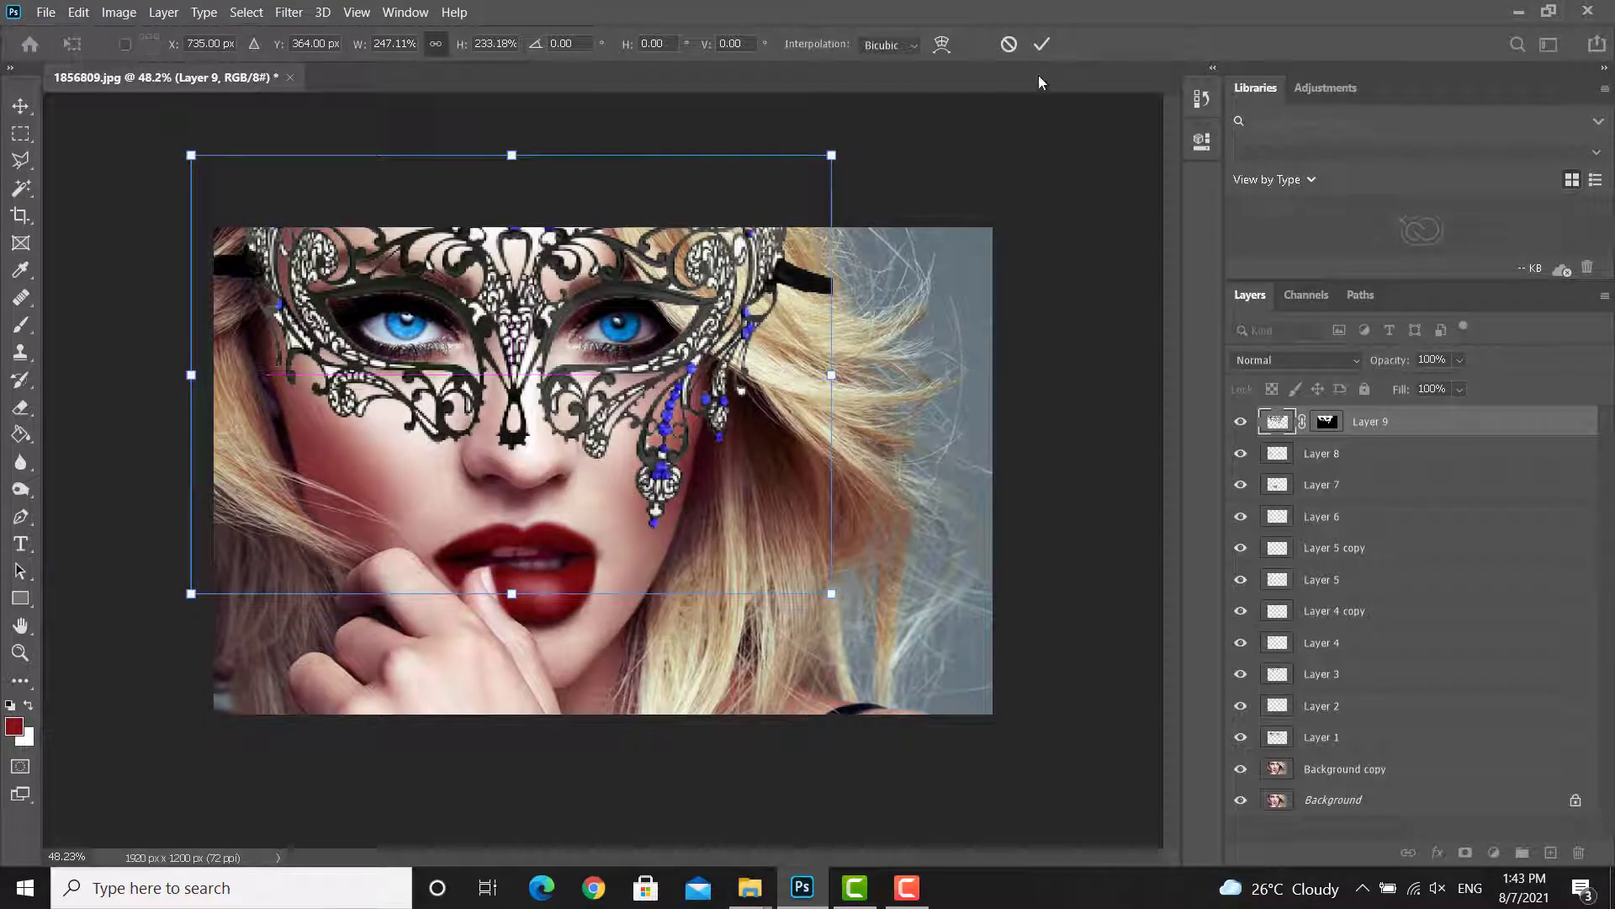
pyautogui.click(1042, 45)
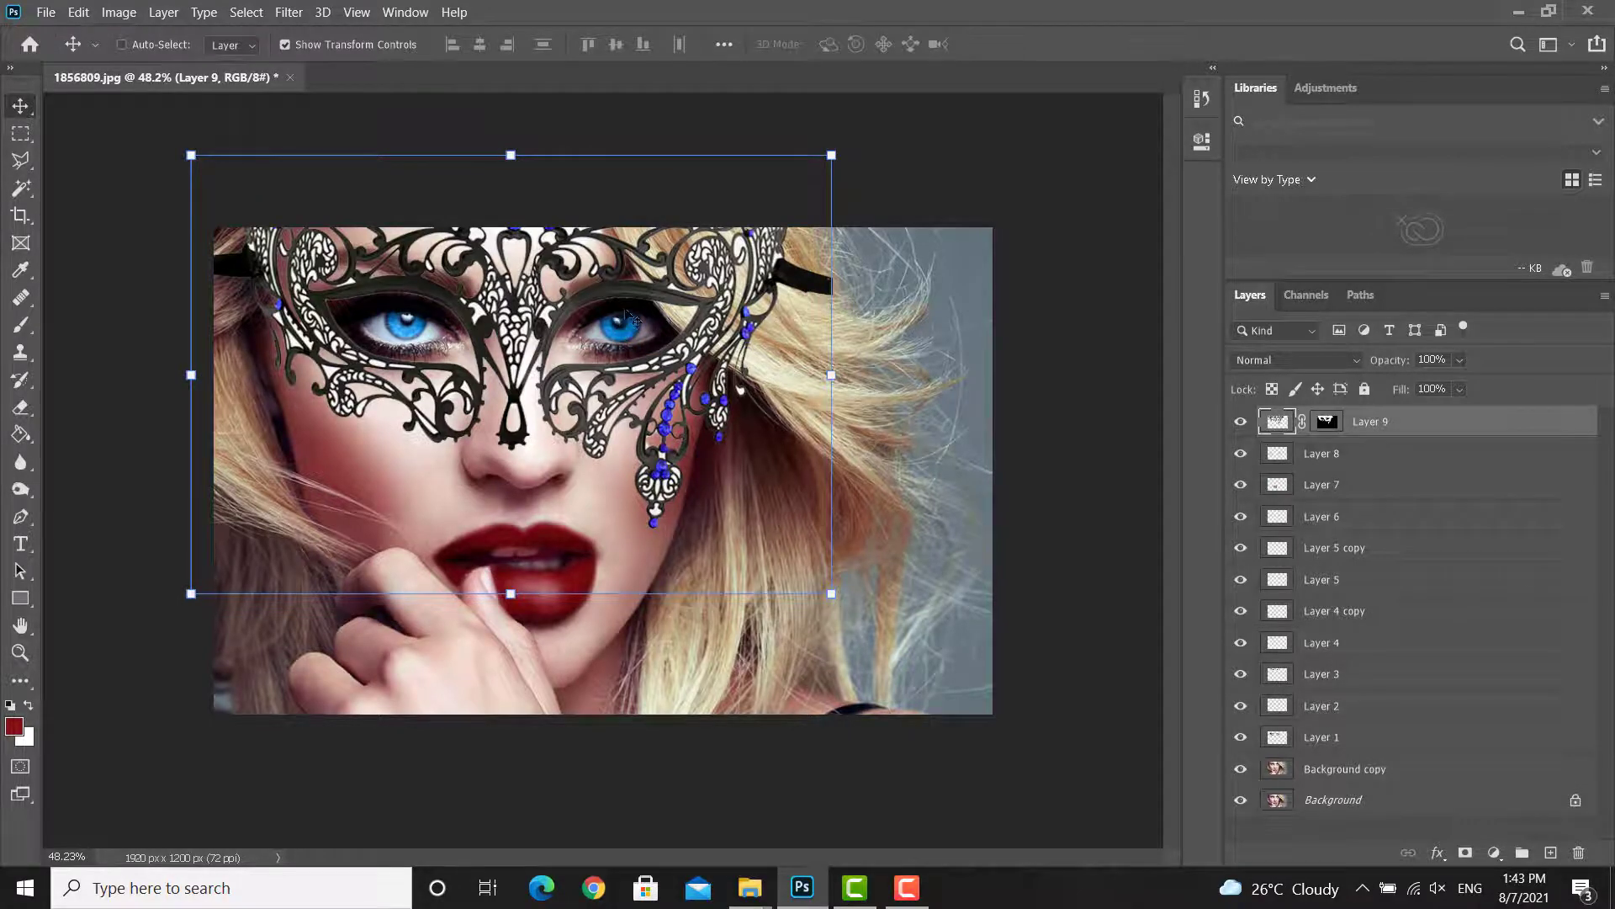
# Step: Outline the part of the mask overlapping the blonde hair with the Polygonal Lasso, delete it, and clear the selection
pyautogui.scroll(4, 621, 317)
pyautogui.scroll(3, 656, 371)
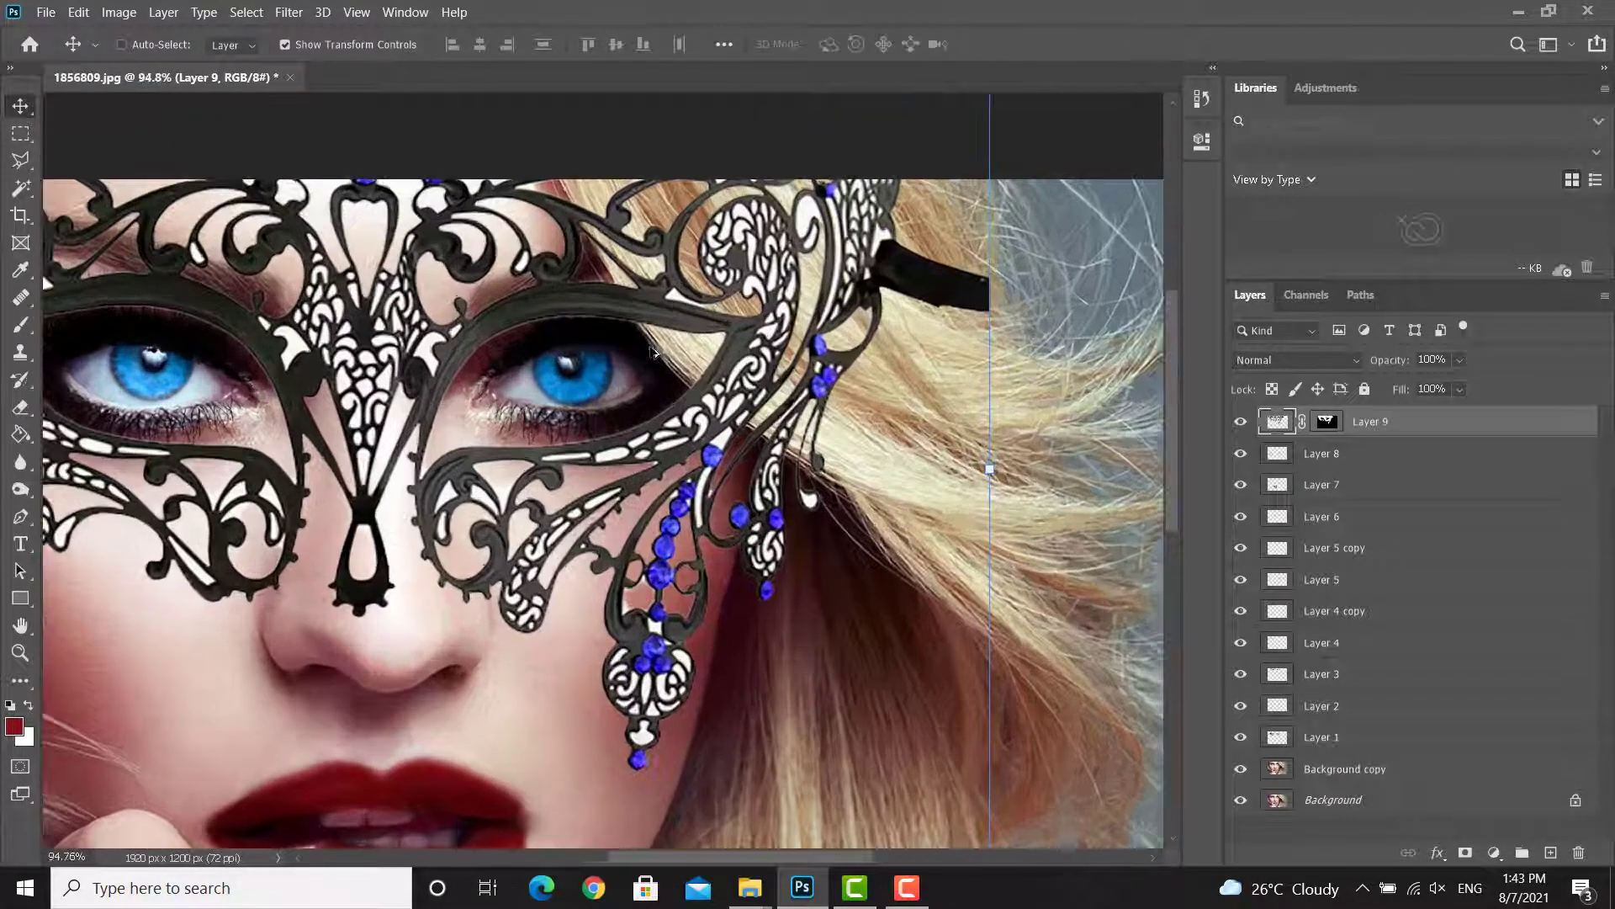
pyautogui.click(23, 160)
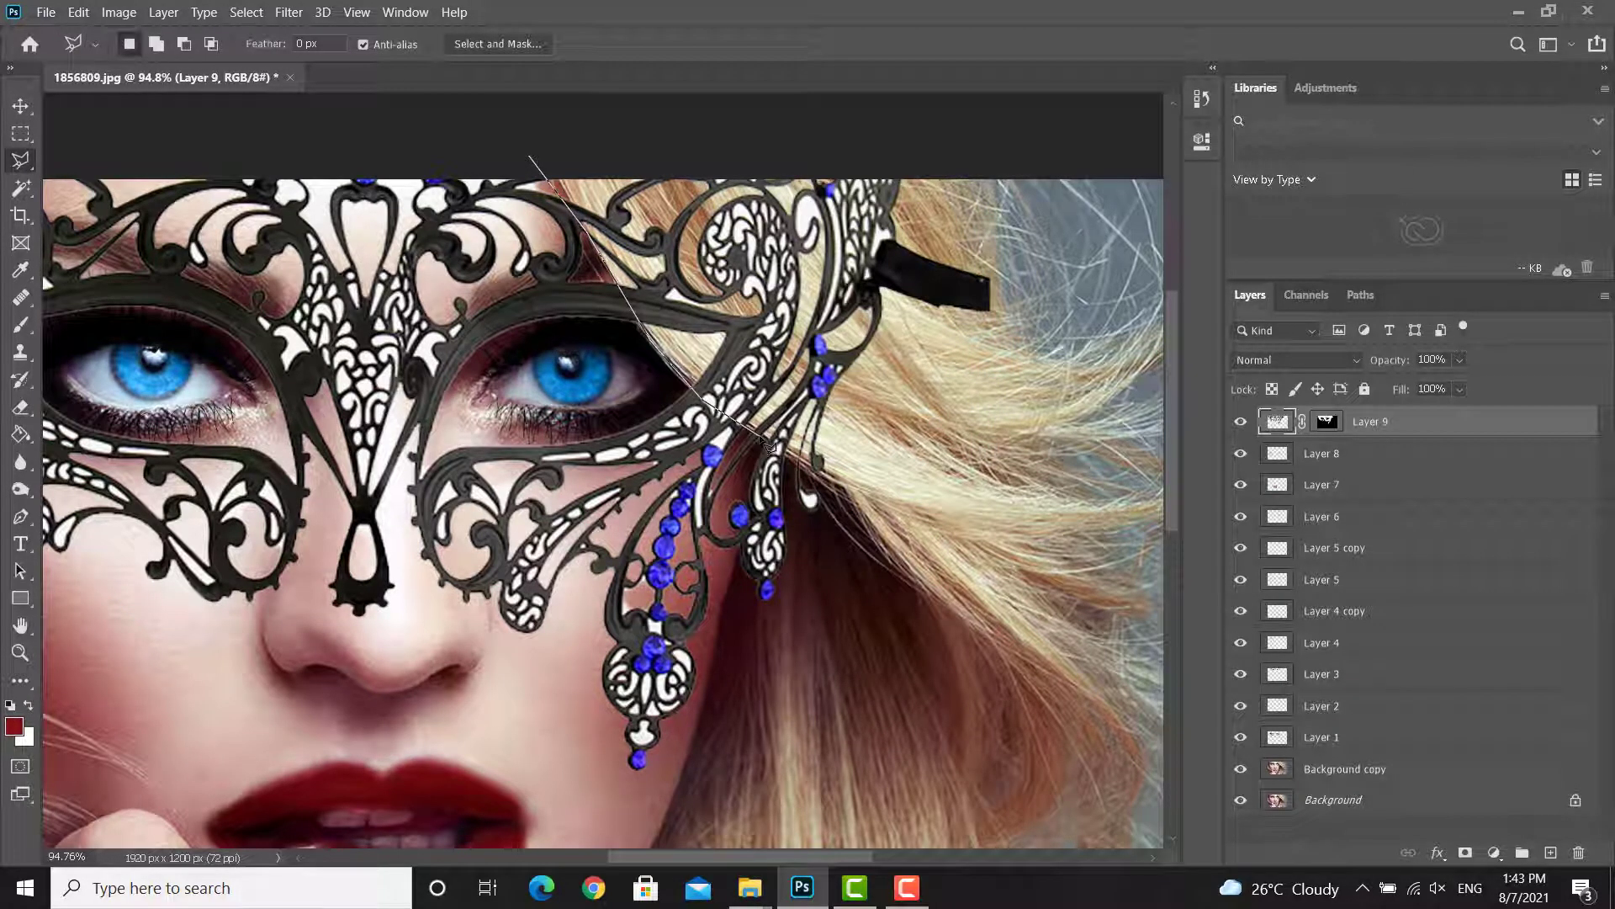
pyautogui.click(735, 567)
pyautogui.click(793, 650)
pyautogui.click(1086, 146)
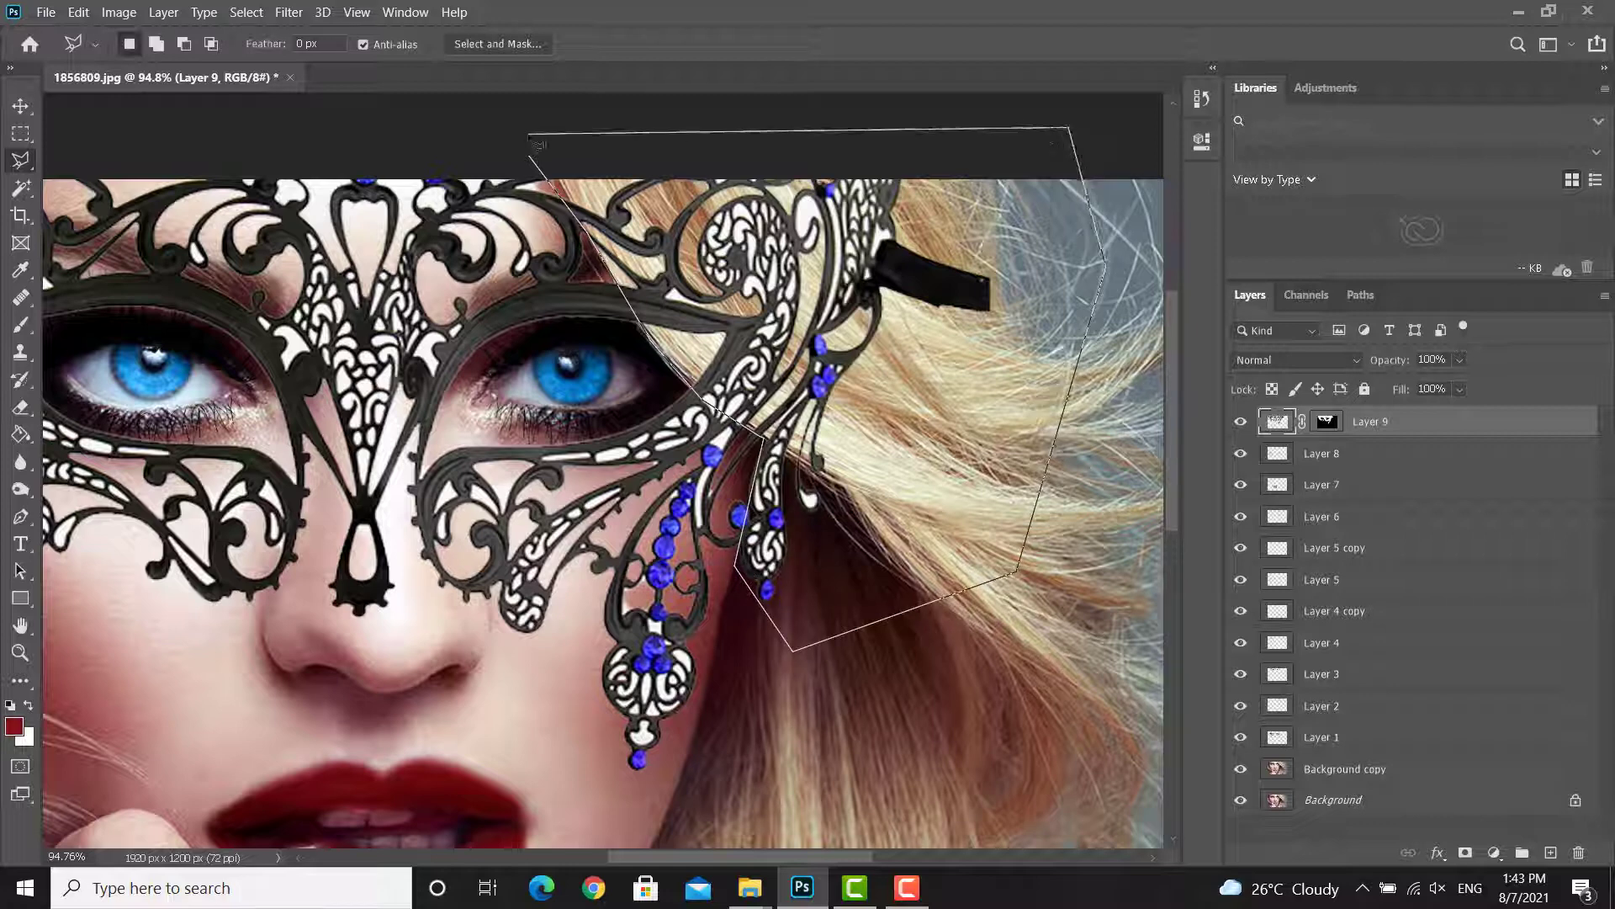
pyautogui.click(531, 158)
pyautogui.press('Delete')
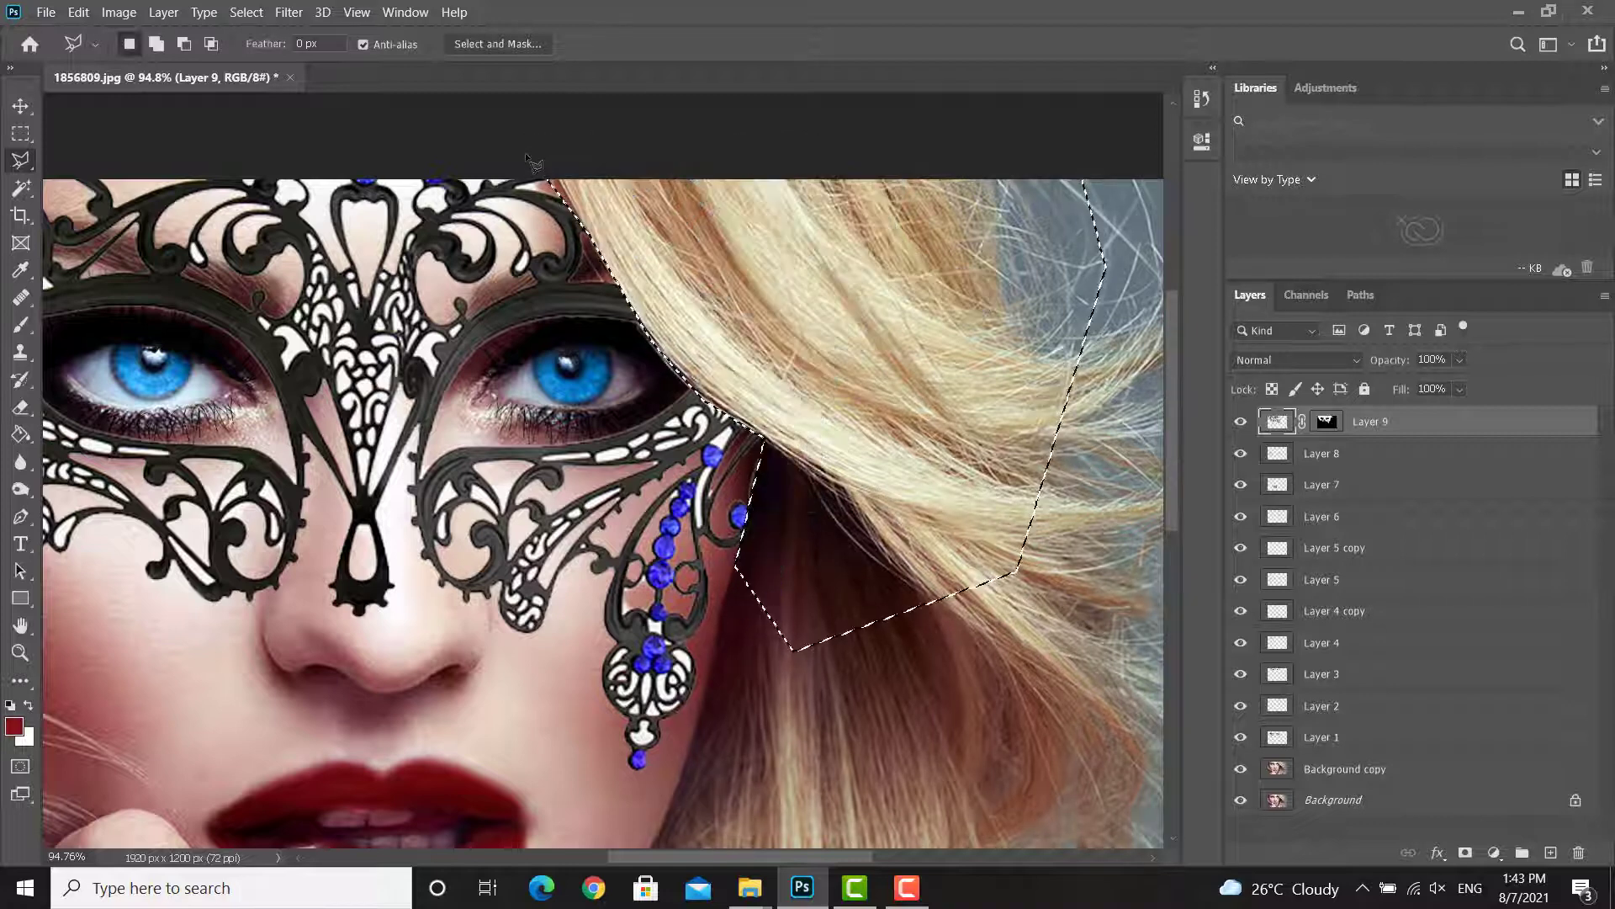
pyautogui.hotkey('ctrl', 'd')
pyautogui.scroll(-5, 901, 455)
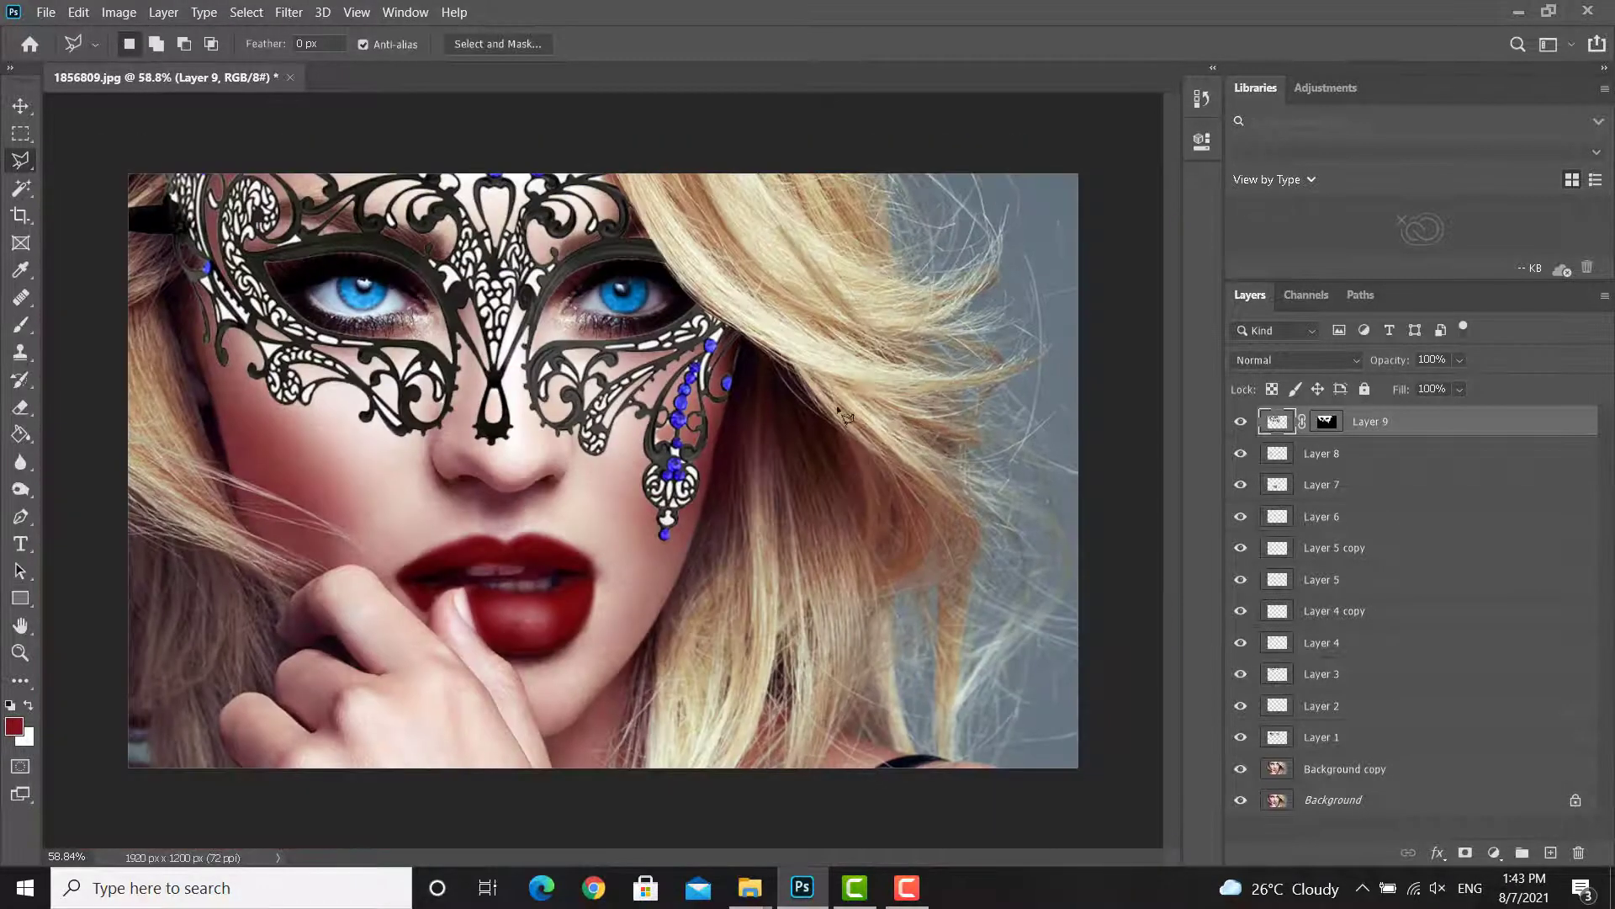
# Step: Lower the opacity of the mask layer, Layer 9, to 20% so the hair beneath shows through
pyautogui.scroll(5, 169, 184)
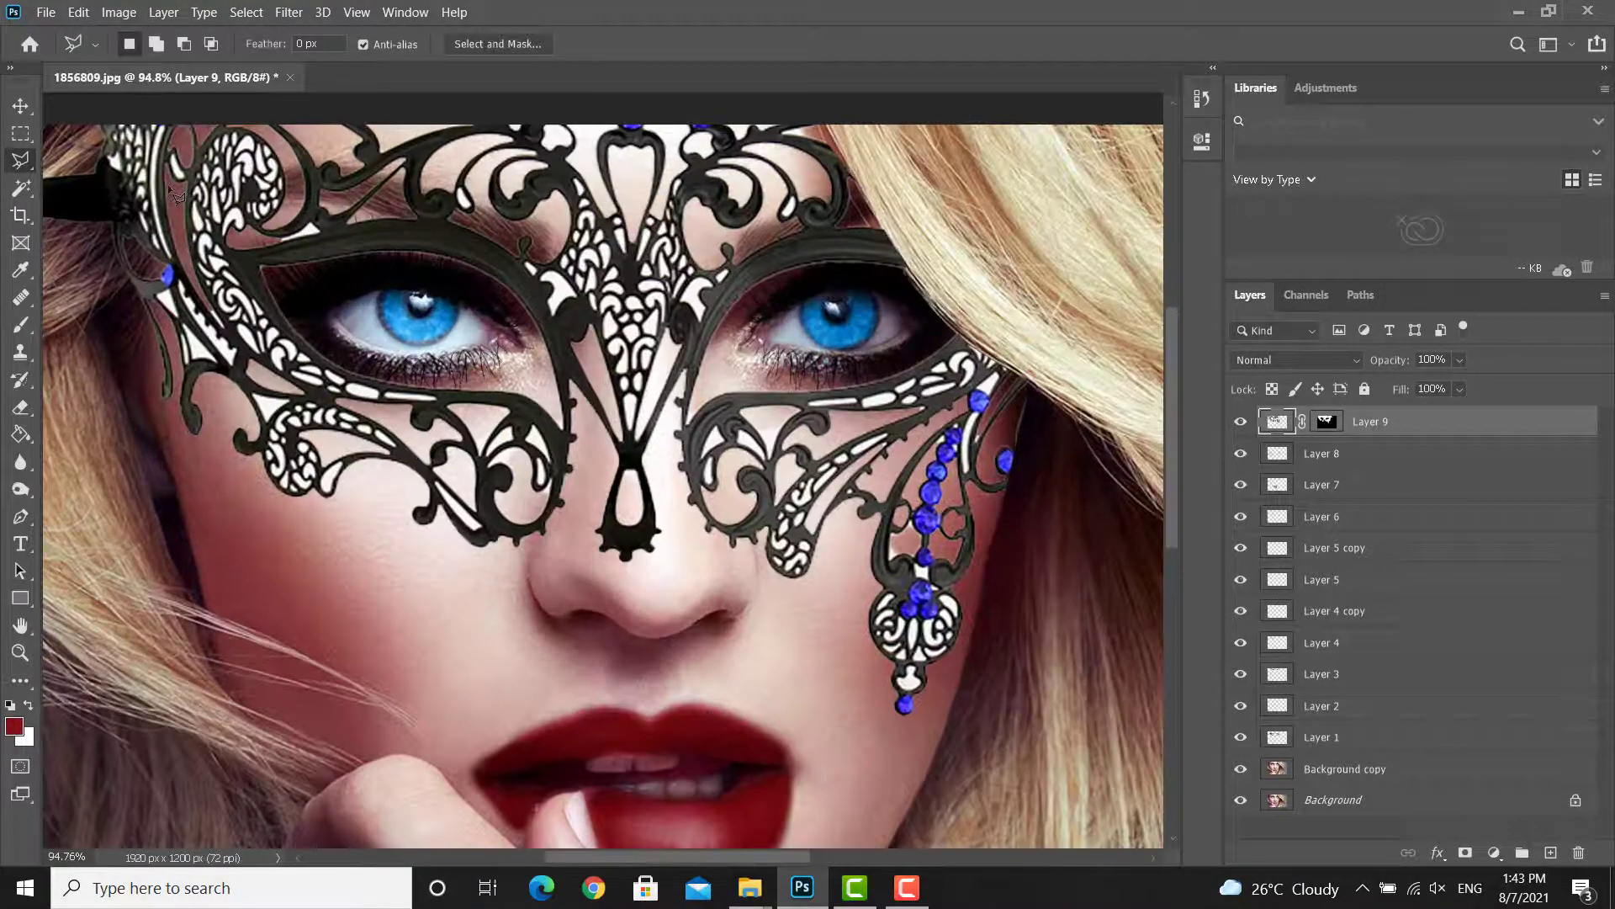
pyautogui.scroll(1, 393, 346)
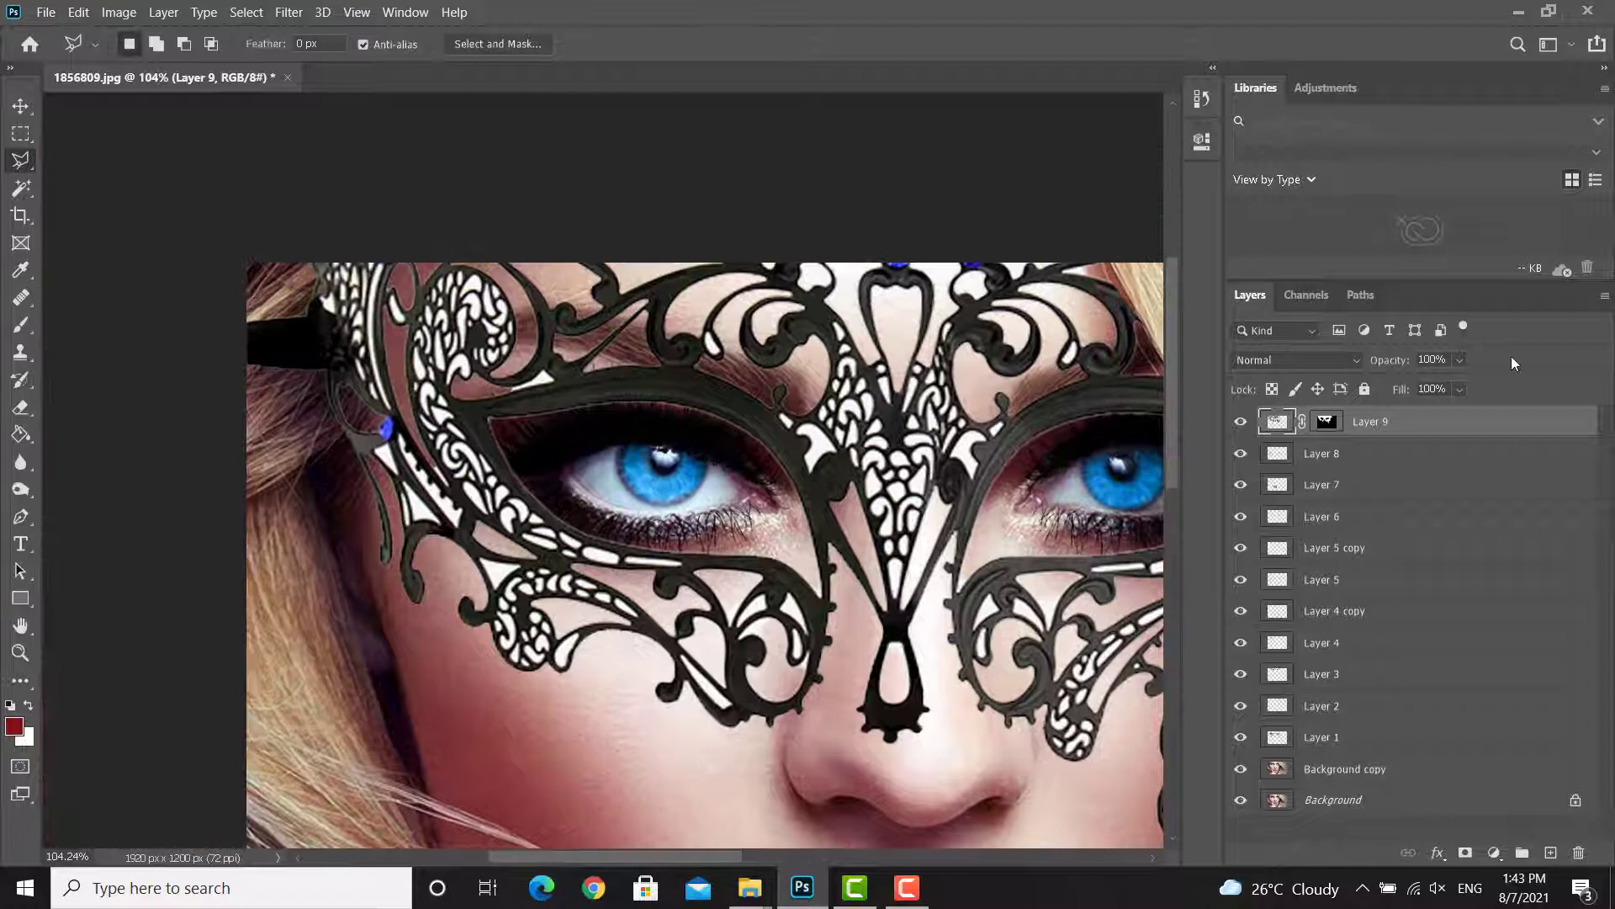
pyautogui.click(1461, 360)
pyautogui.click(1431, 385)
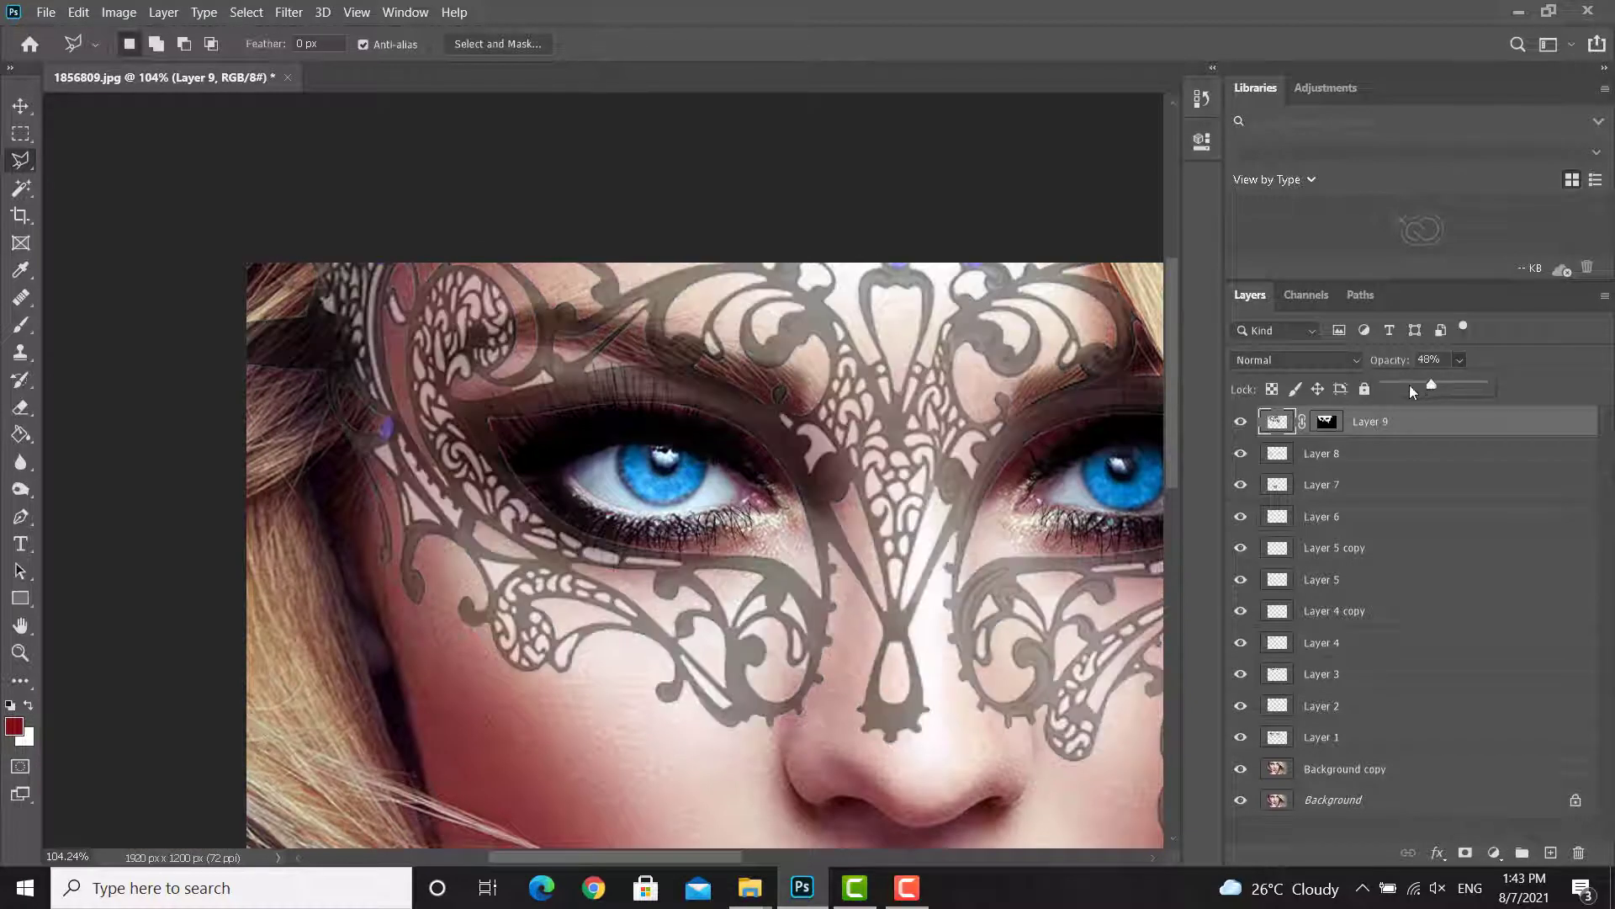
pyautogui.moveTo(1413, 391); pyautogui.dragTo(1405, 387)
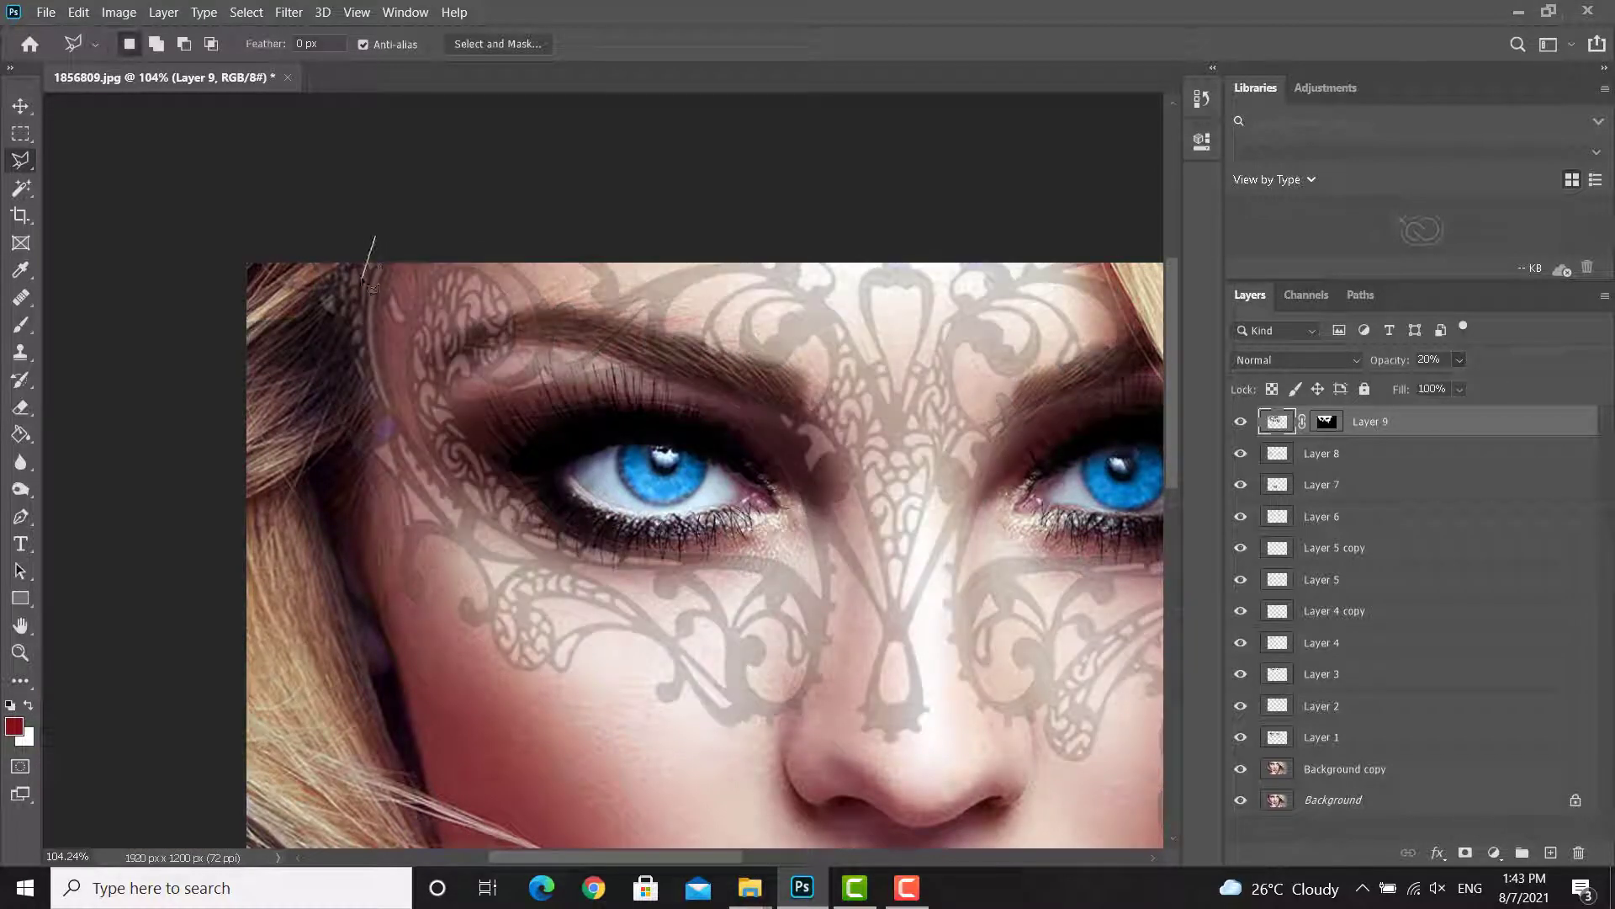
# Step: Outline the mask's side strap over the hair with the Polygonal Lasso, delete it, and restore the mask layer's opacity to 100%
pyautogui.click(183, 288)
pyautogui.click(216, 223)
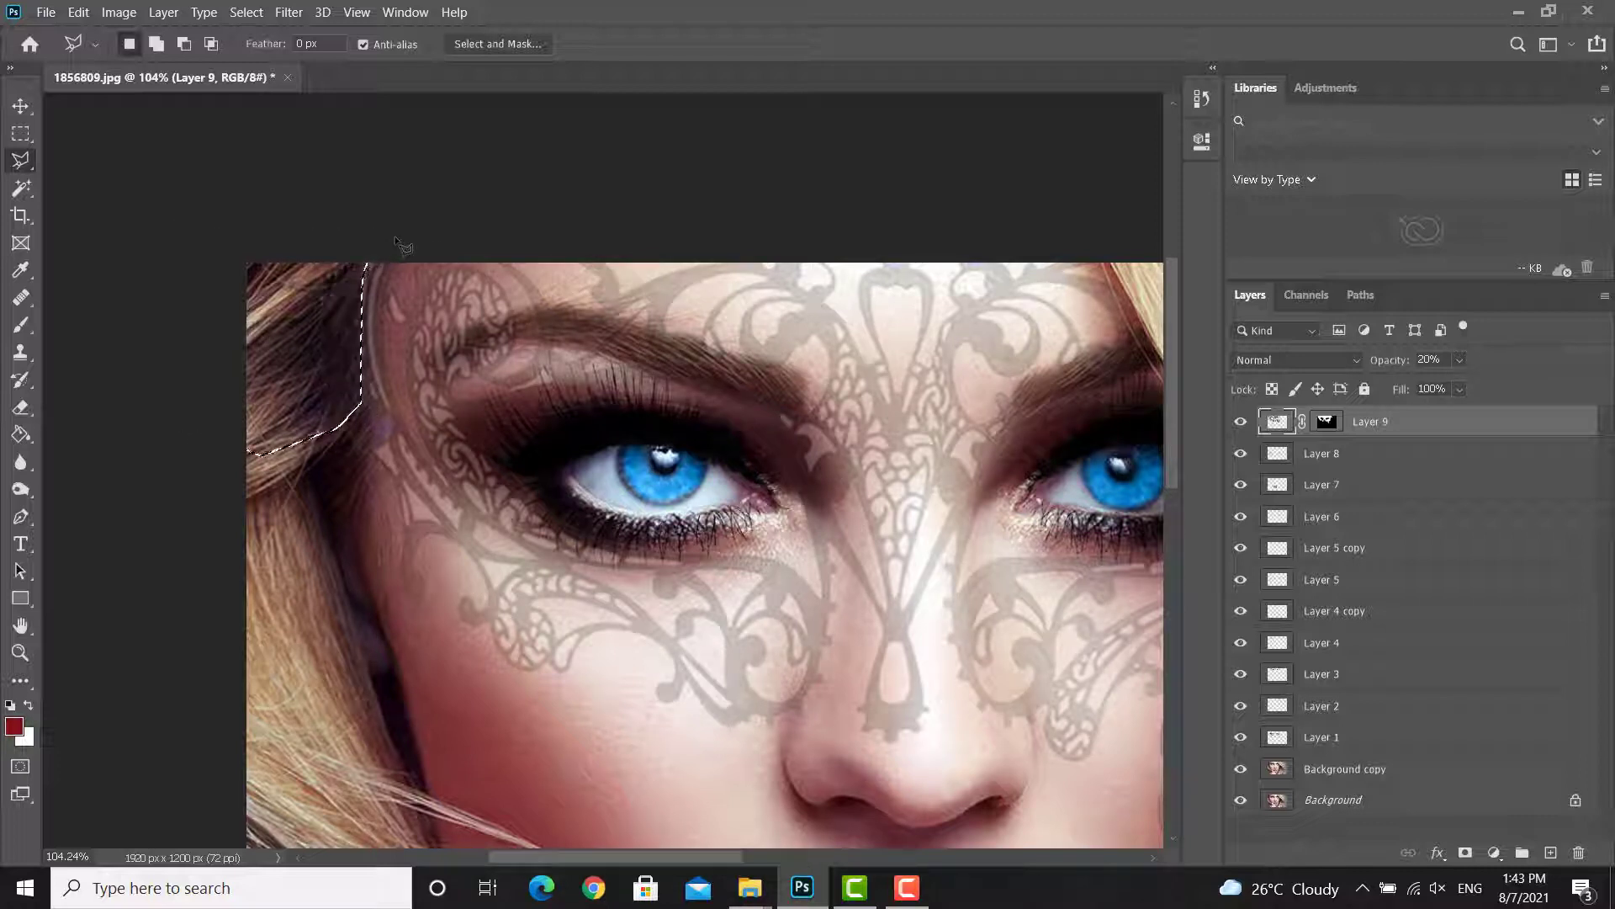
pyautogui.hotkey('ctrl', 'd')
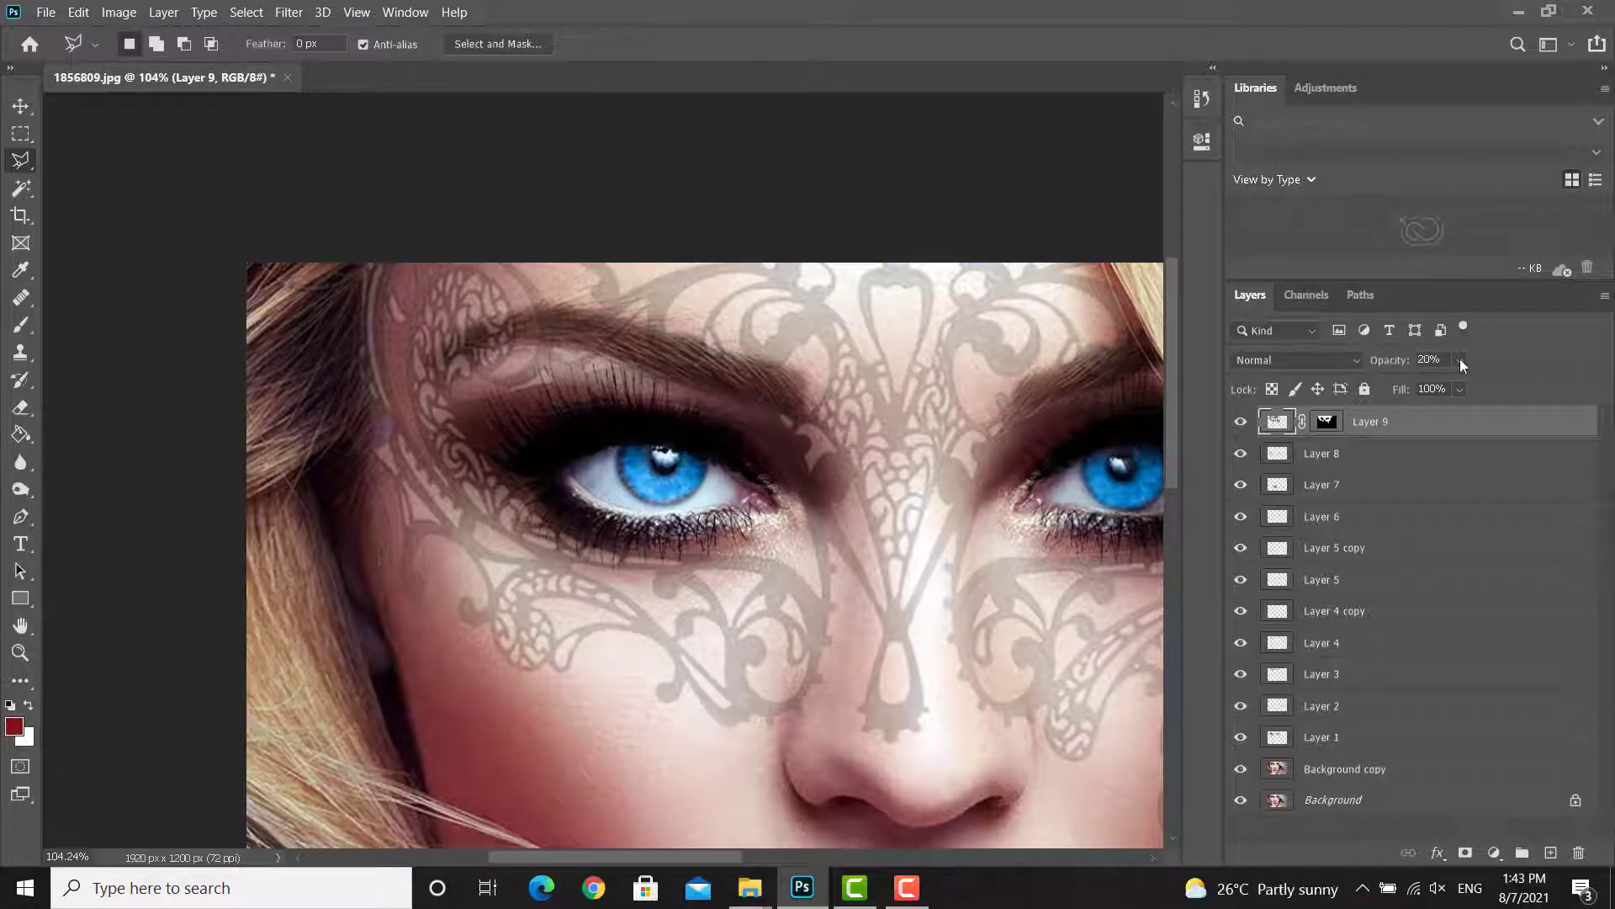
pyautogui.hotkey('ctrl', 'i')
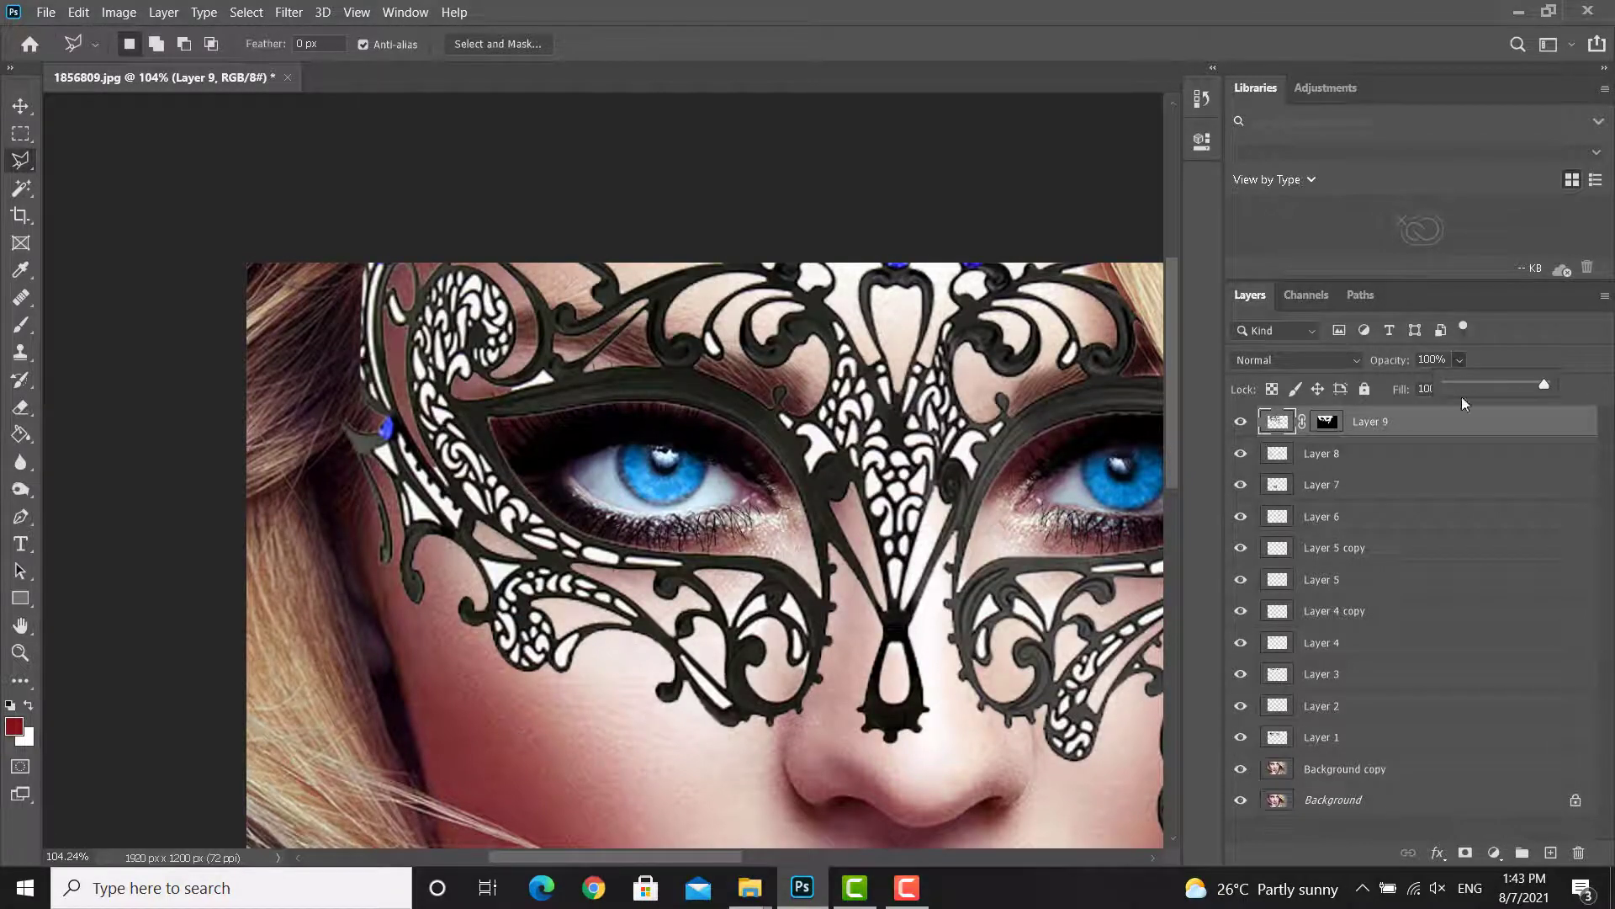
# Step: Try out several blend modes on the mask layer, including Luminosity, Divide and Hard Mix, and set it to Linear Burn
pyautogui.scroll(-5, 429, 332)
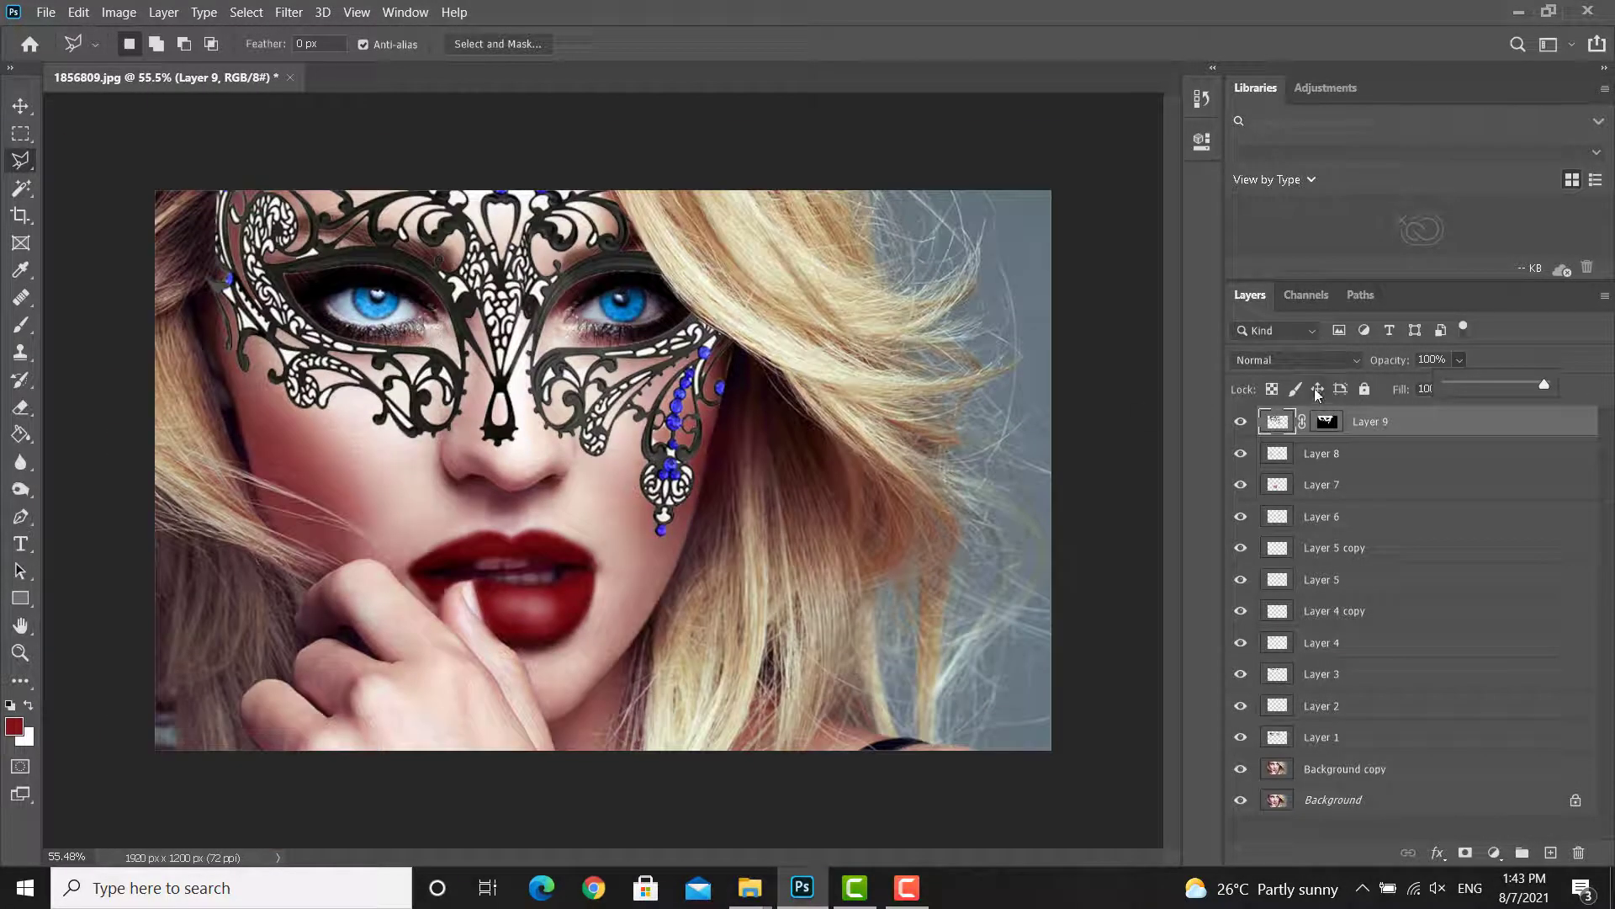
pyautogui.click(1309, 361)
pyautogui.click(1311, 846)
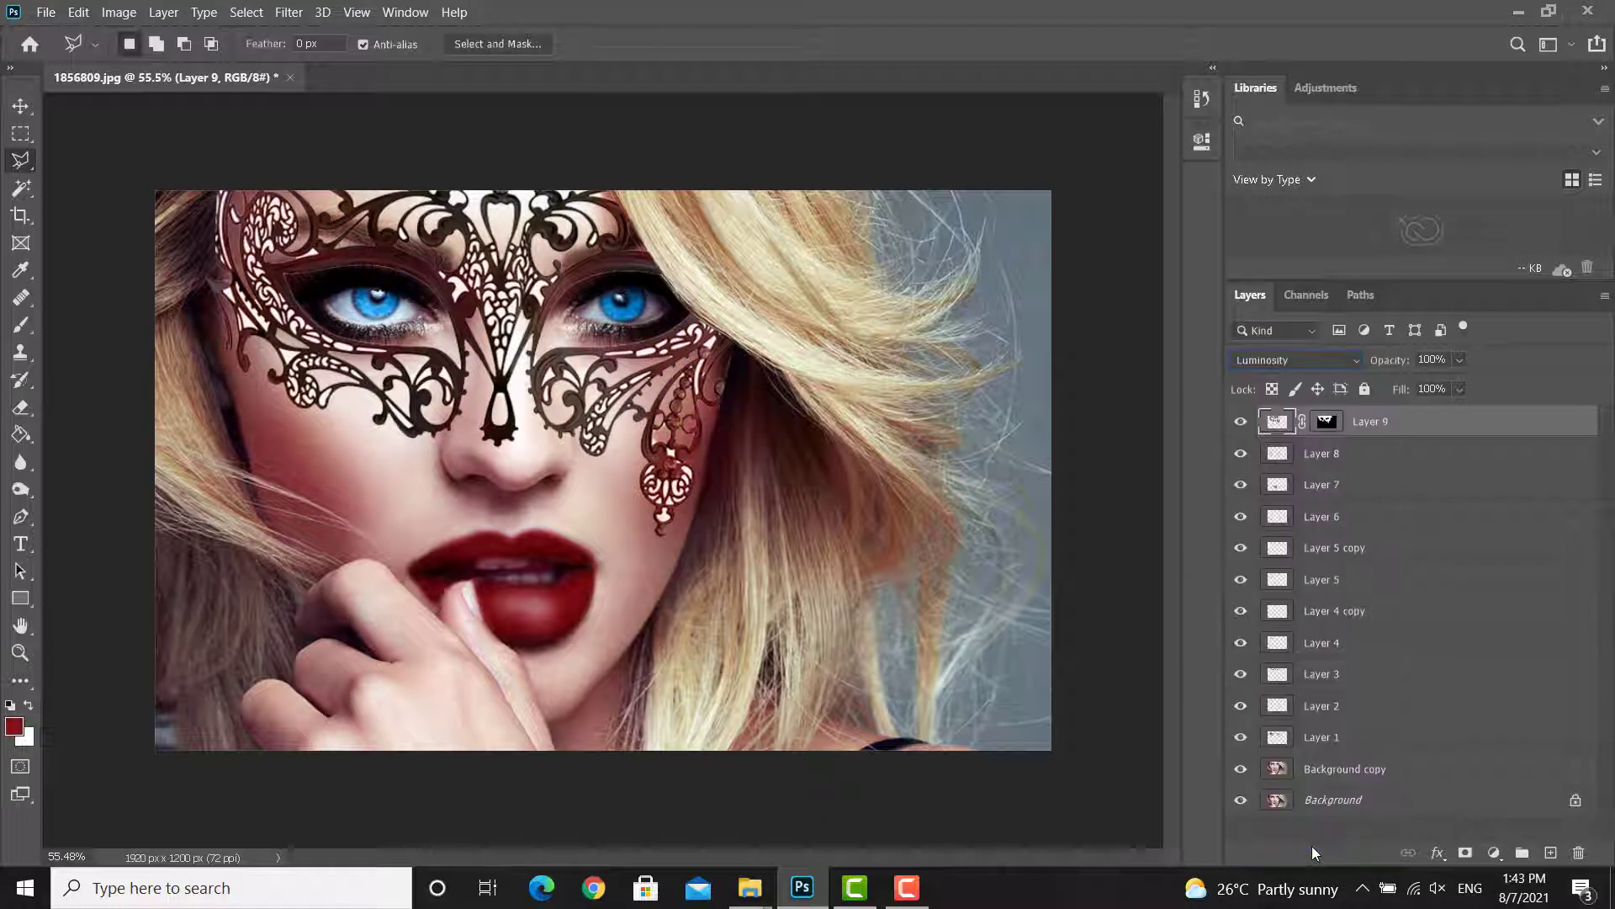
pyautogui.press('Up')
pyautogui.press('Up')
pyautogui.press('Up')
pyautogui.press('Up')
pyautogui.press('Up')
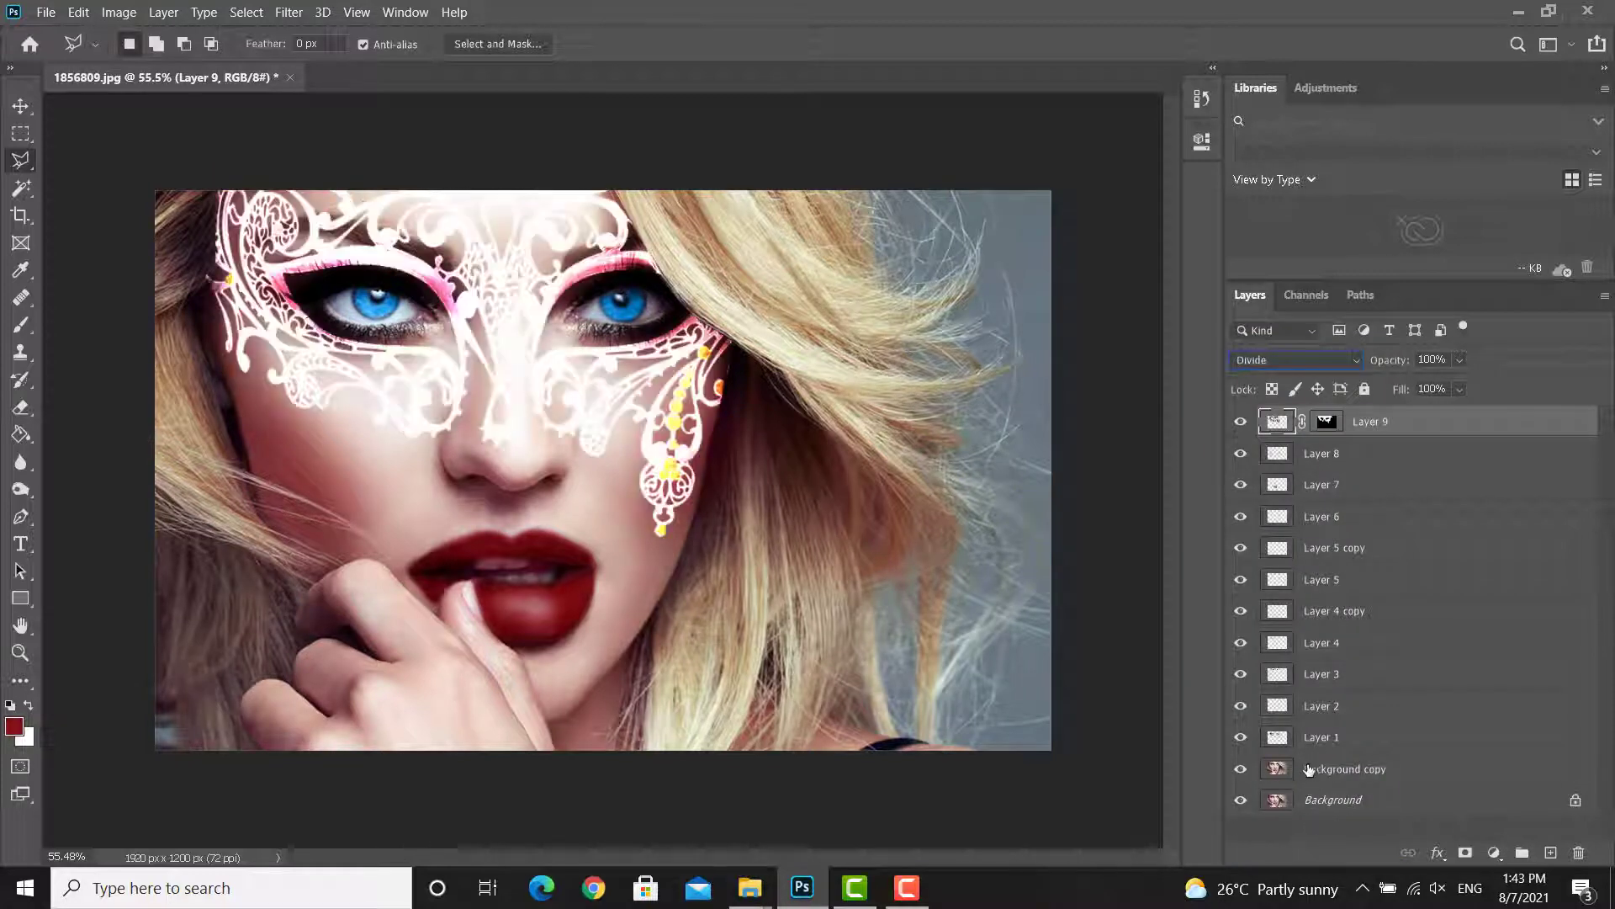
pyautogui.hotkey('shift', '-')
pyautogui.hotkey('shift', '-')
pyautogui.hotkey('shift', '-')
pyautogui.hotkey('shift', '-')
pyautogui.hotkey('shift', '-')
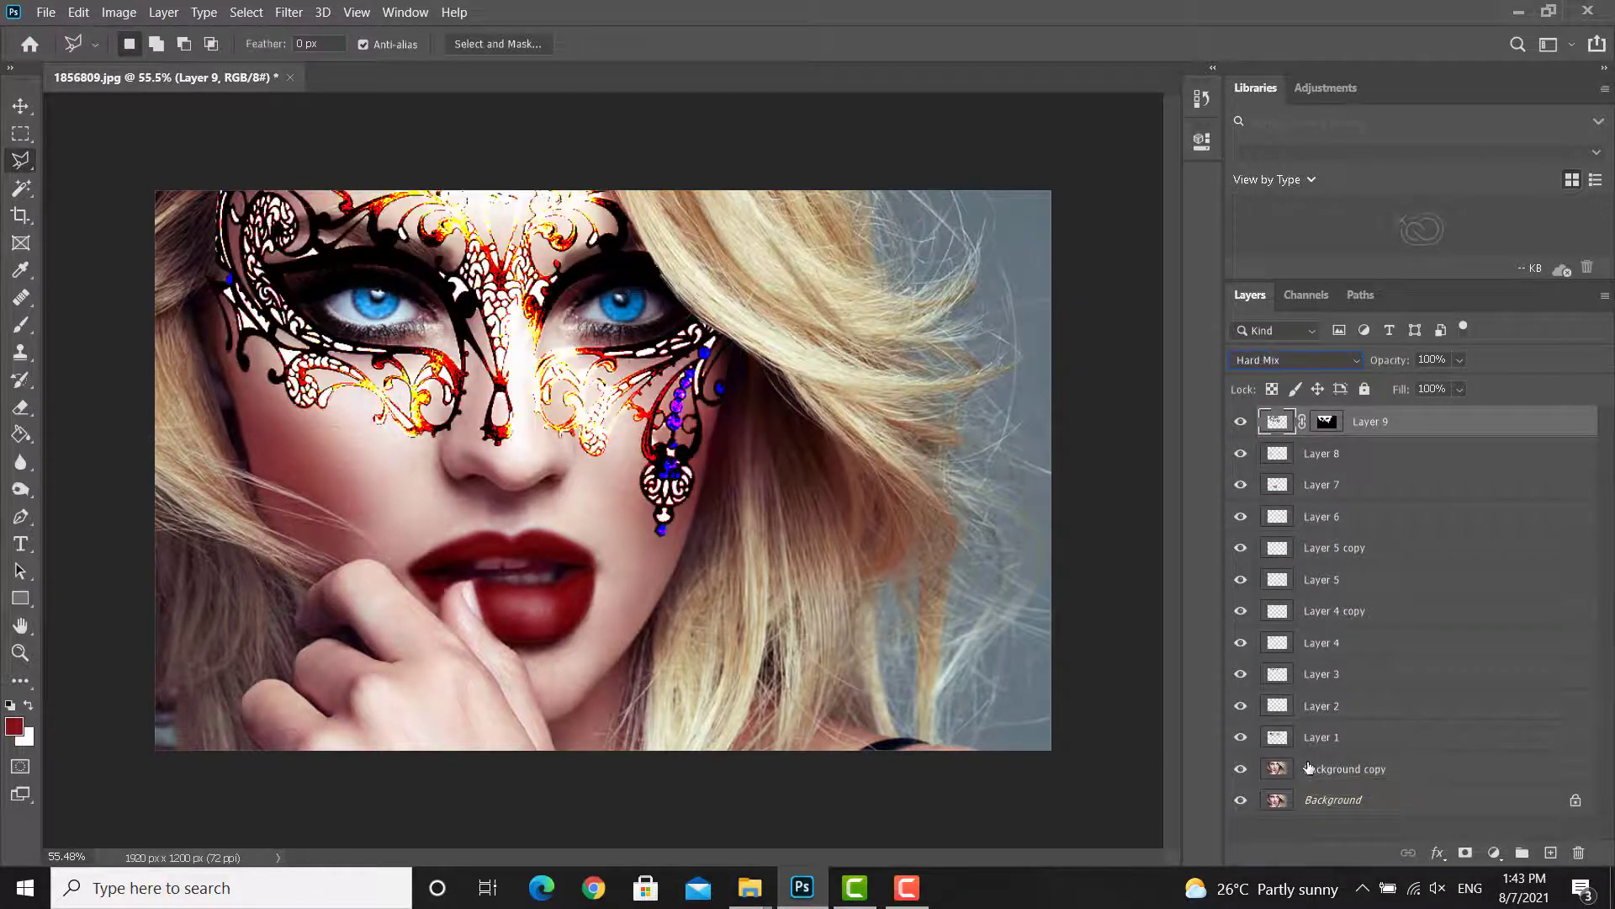
pyautogui.hotkey('shift', '-')
pyautogui.hotkey('shift', '-')
pyautogui.hotkey('shift', '-')
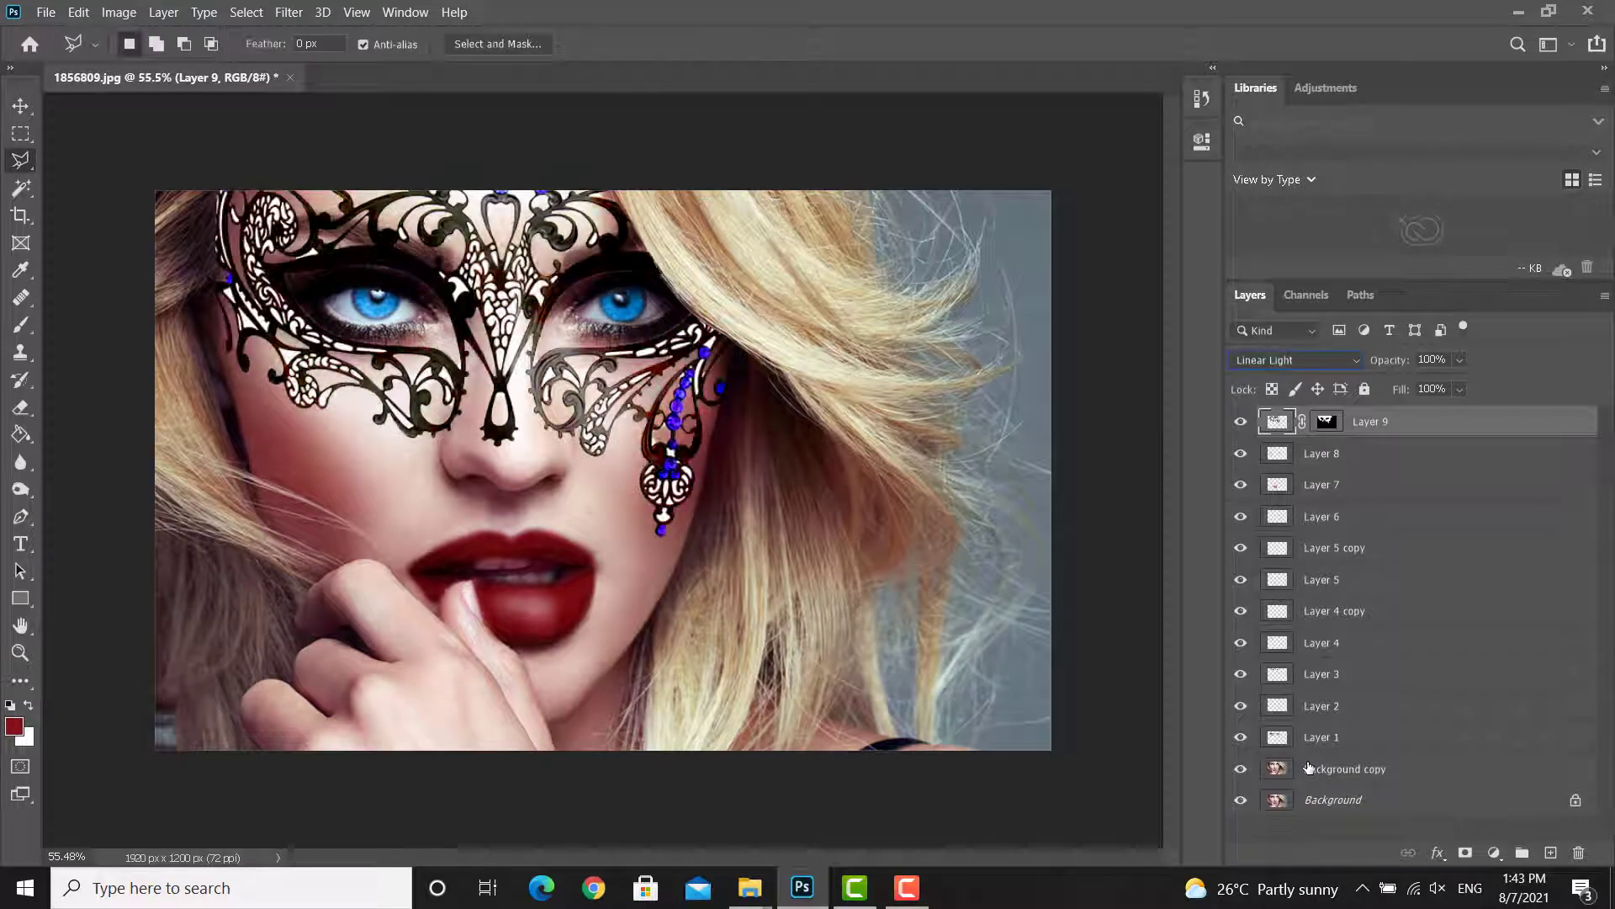
pyautogui.hotkey('shift', '+')
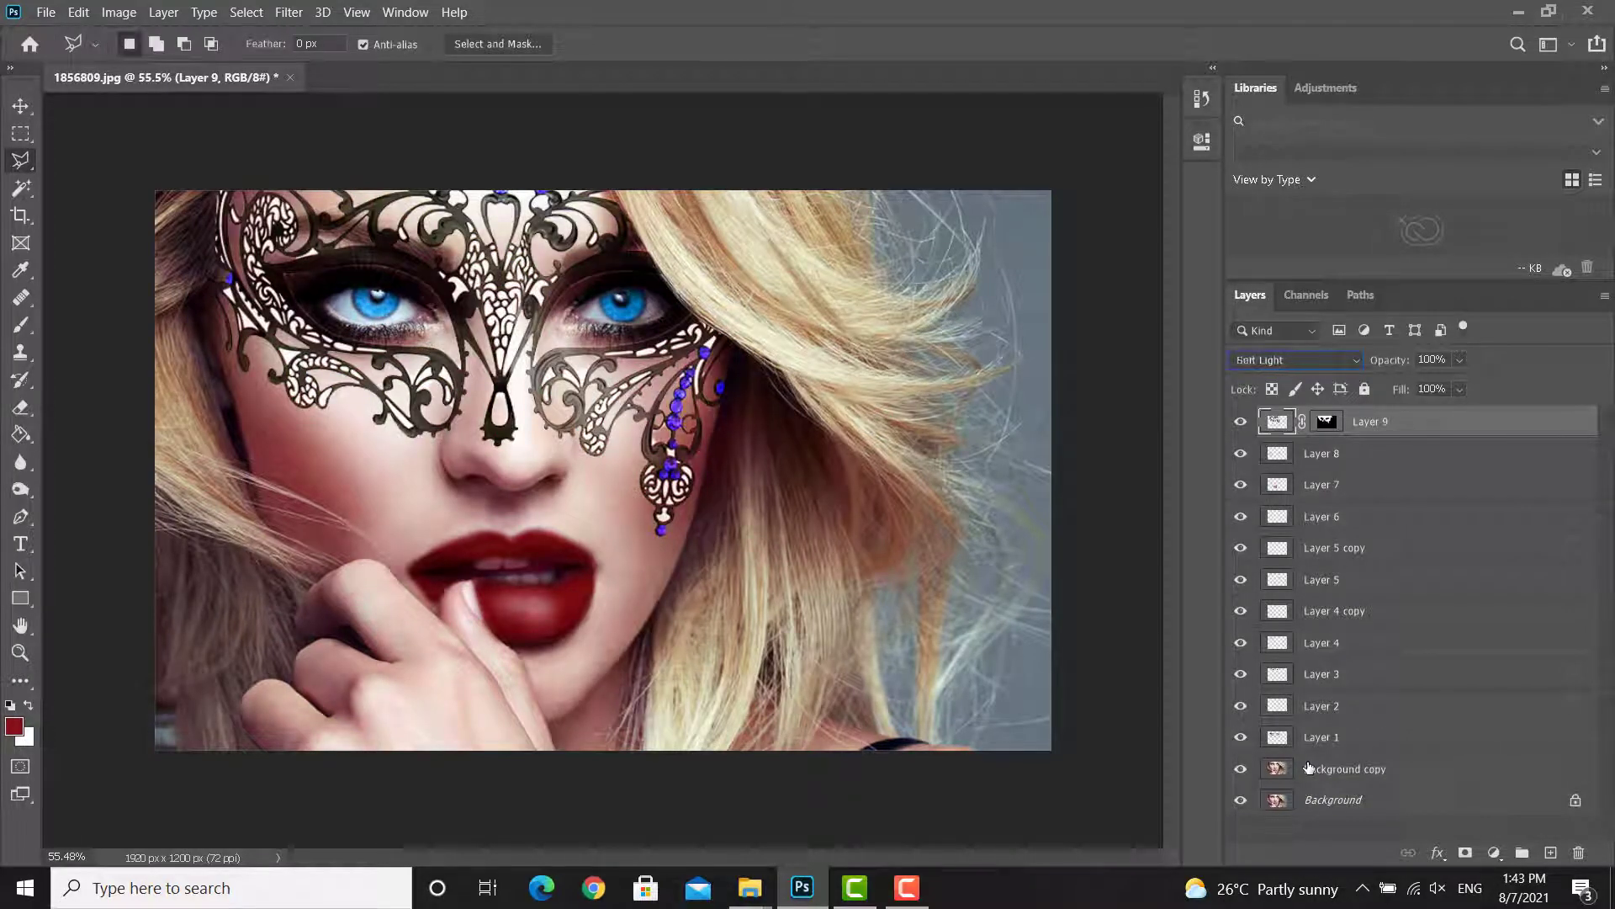
pyautogui.hotkey('shift', '-')
pyautogui.hotkey('shift', '-')
pyautogui.hotkey('shift', '-')
pyautogui.hotkey('shift', '-')
pyautogui.hotkey('shift', '-')
pyautogui.hotkey('shift', '-')
pyautogui.hotkey('shift', '-')
pyautogui.hotkey('shift', '-')
pyautogui.hotkey('shift', '-')
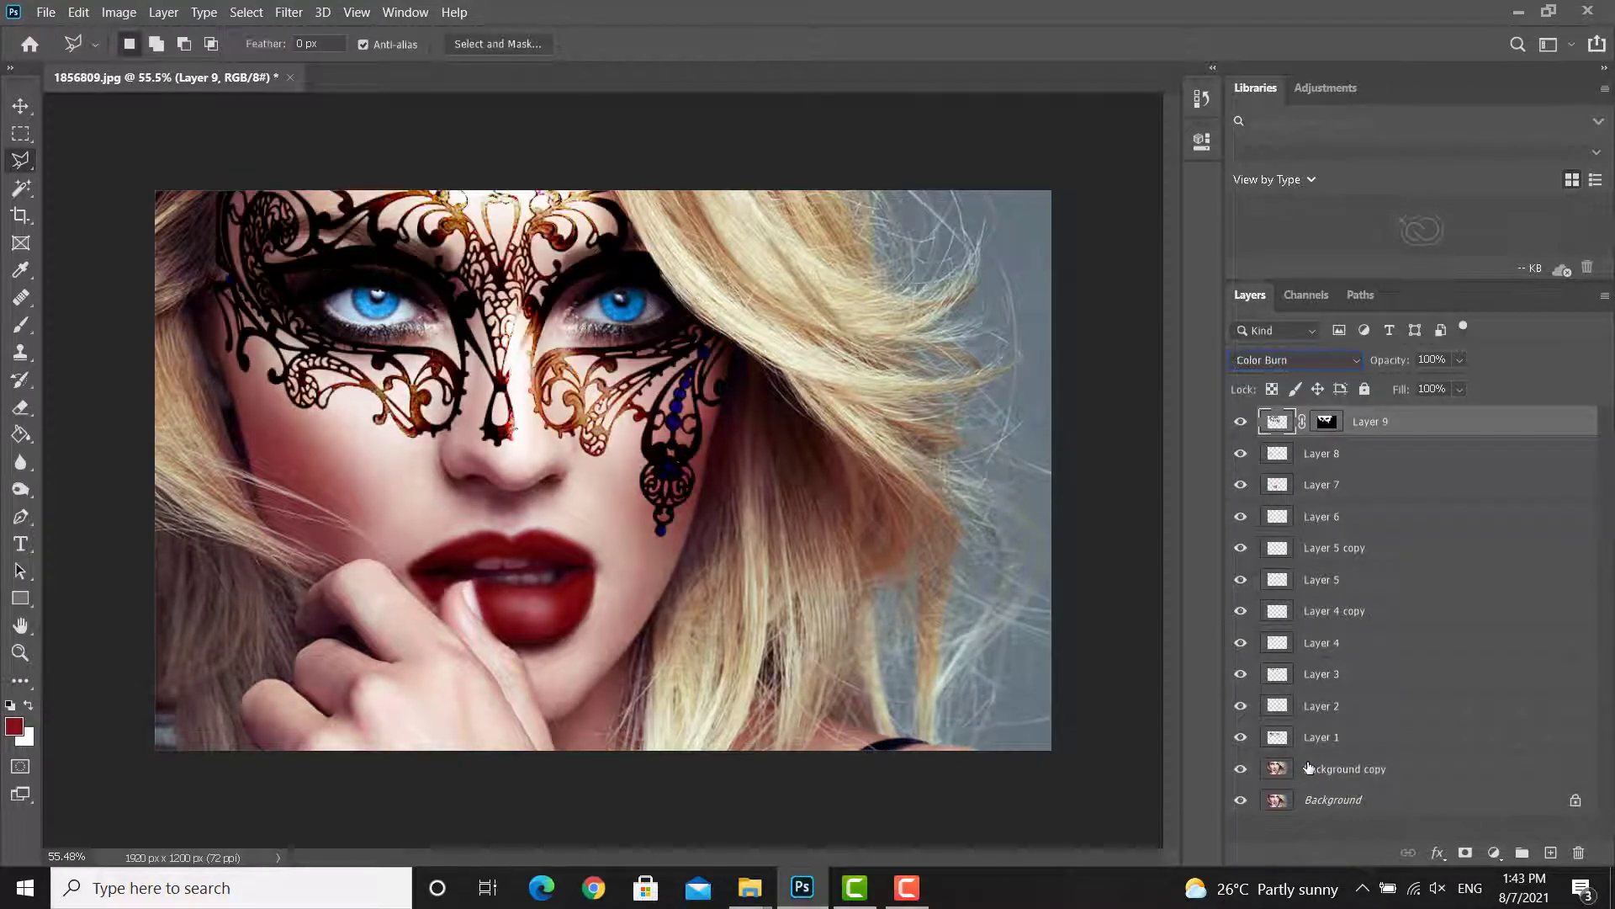
pyautogui.hotkey('shift', '+')
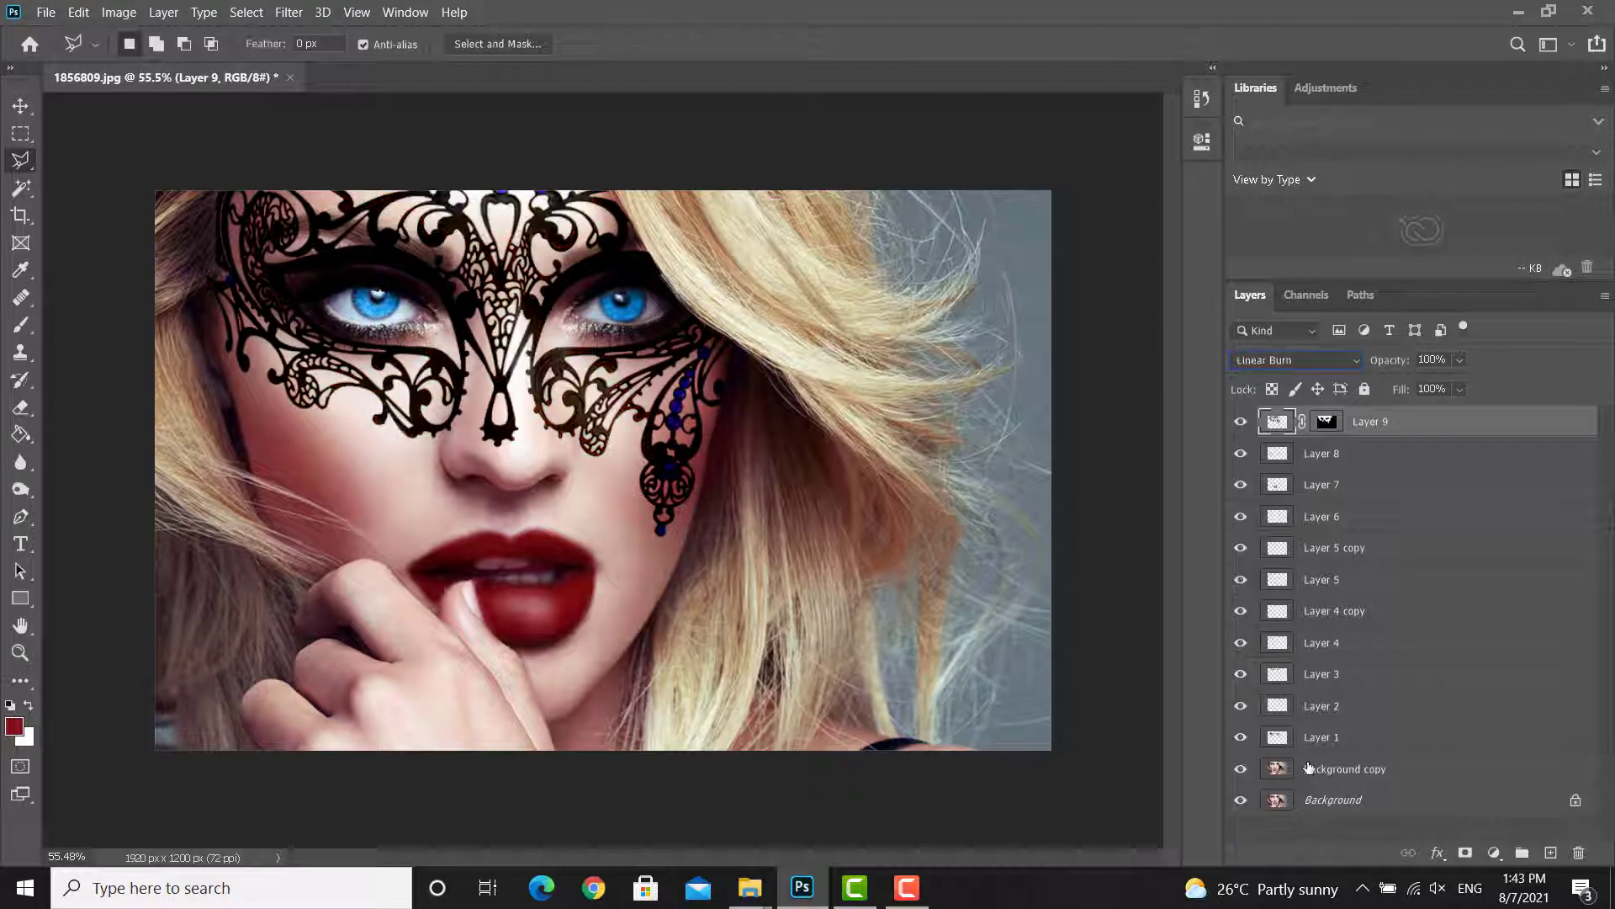
# Step: Widen the mask to about 101.6% toward the blonde hair and apply the transform
pyautogui.click(20, 625)
pyautogui.scroll(1, 301, 459)
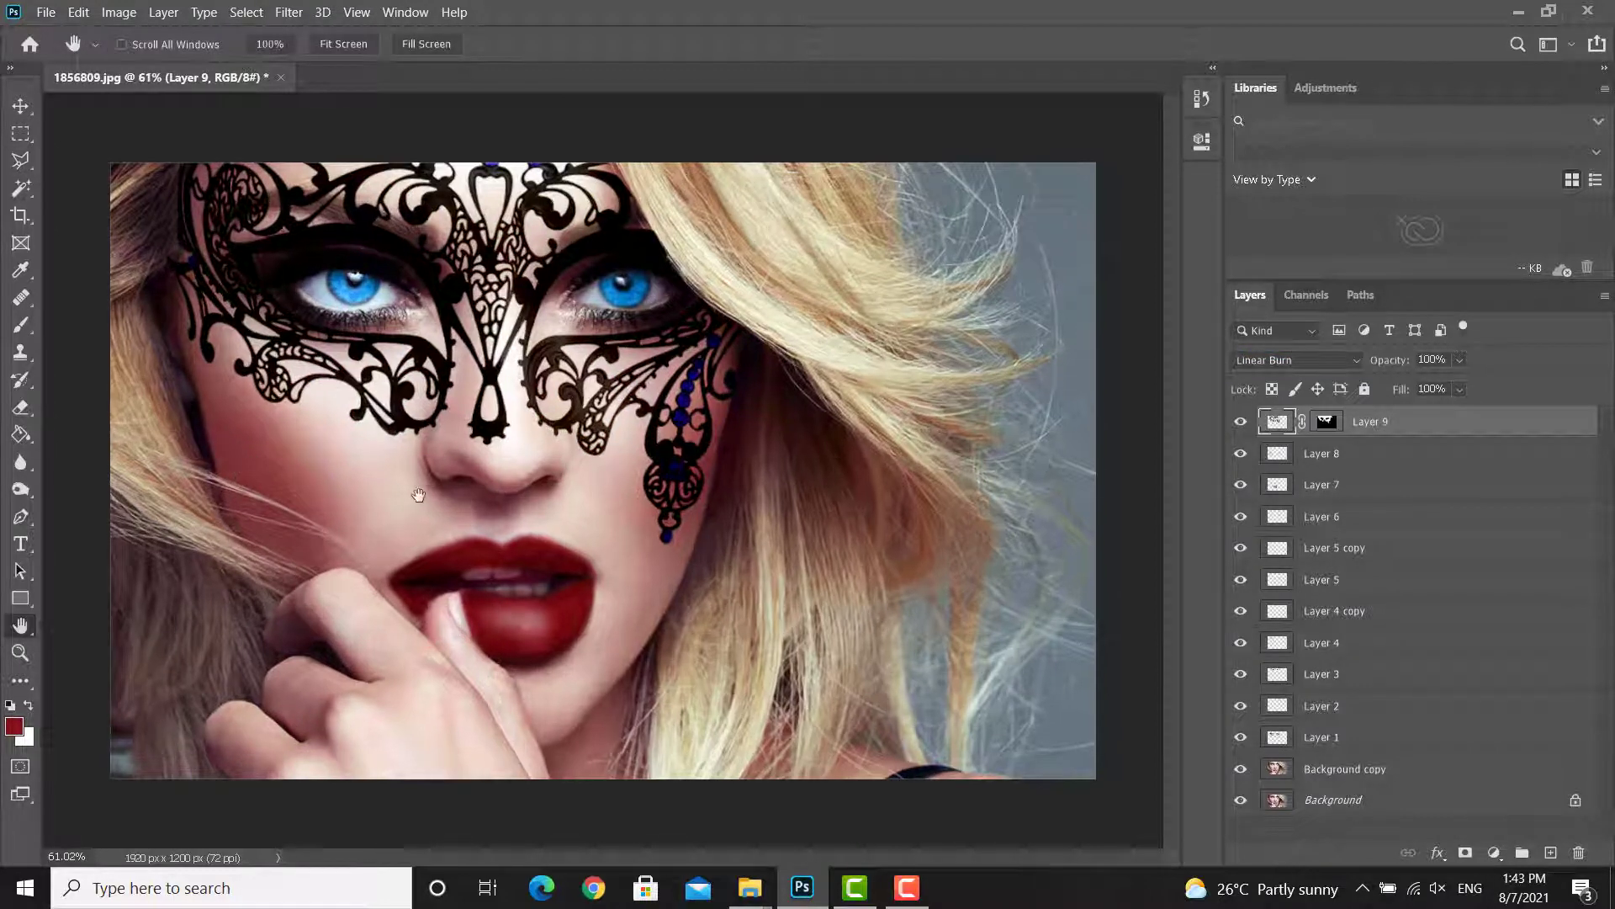
pyautogui.scroll(4, 355, 402)
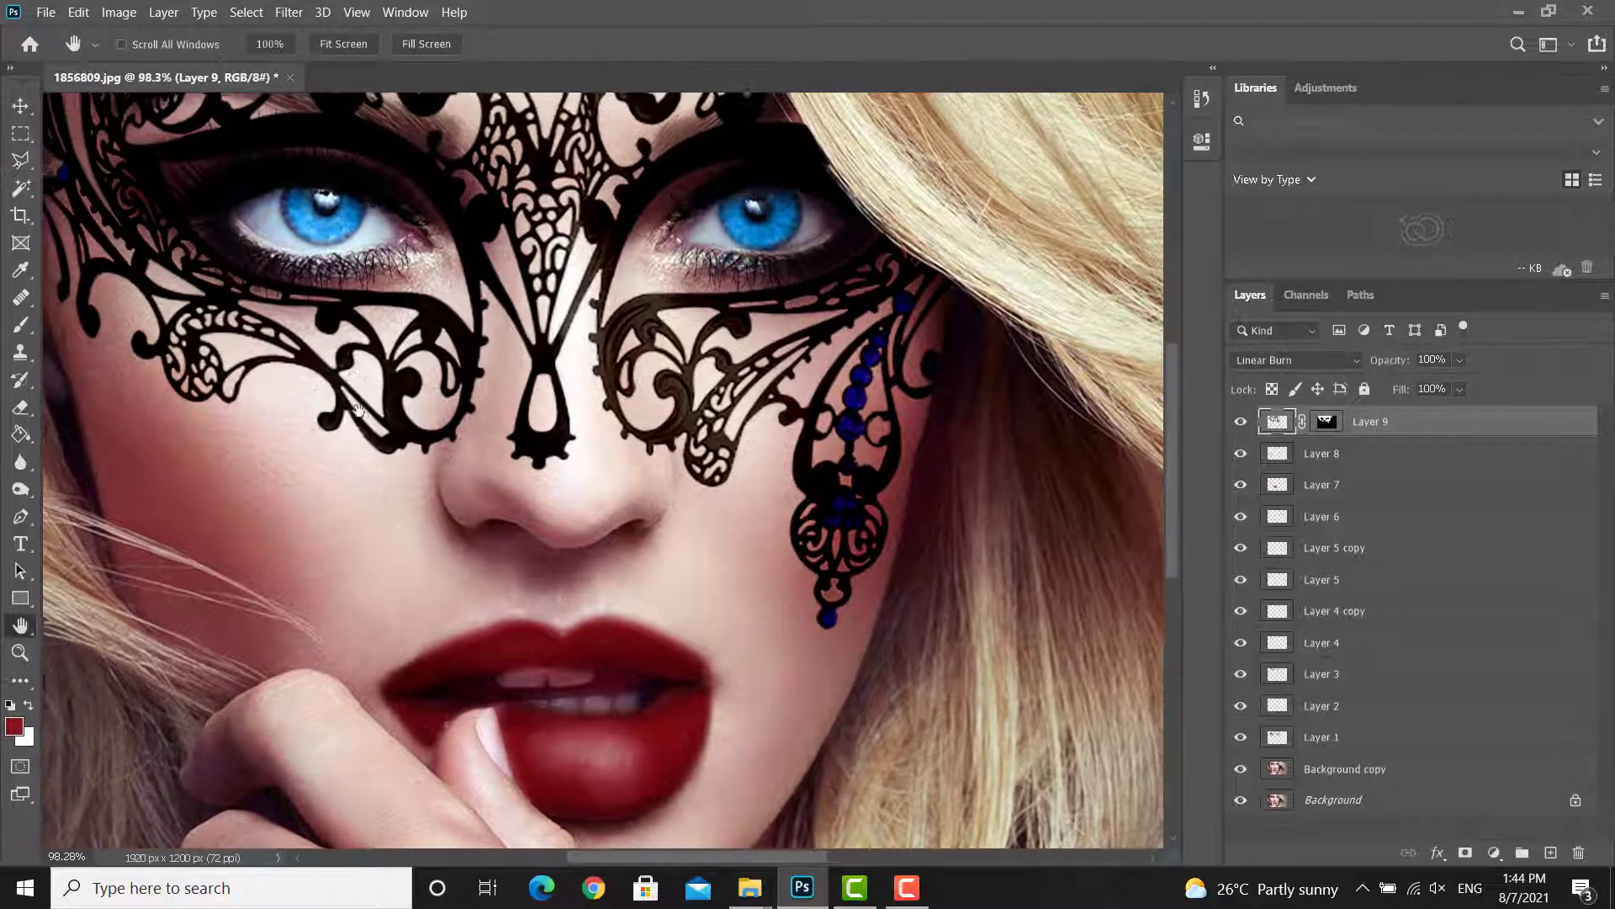
pyautogui.scroll(-3, 357, 410)
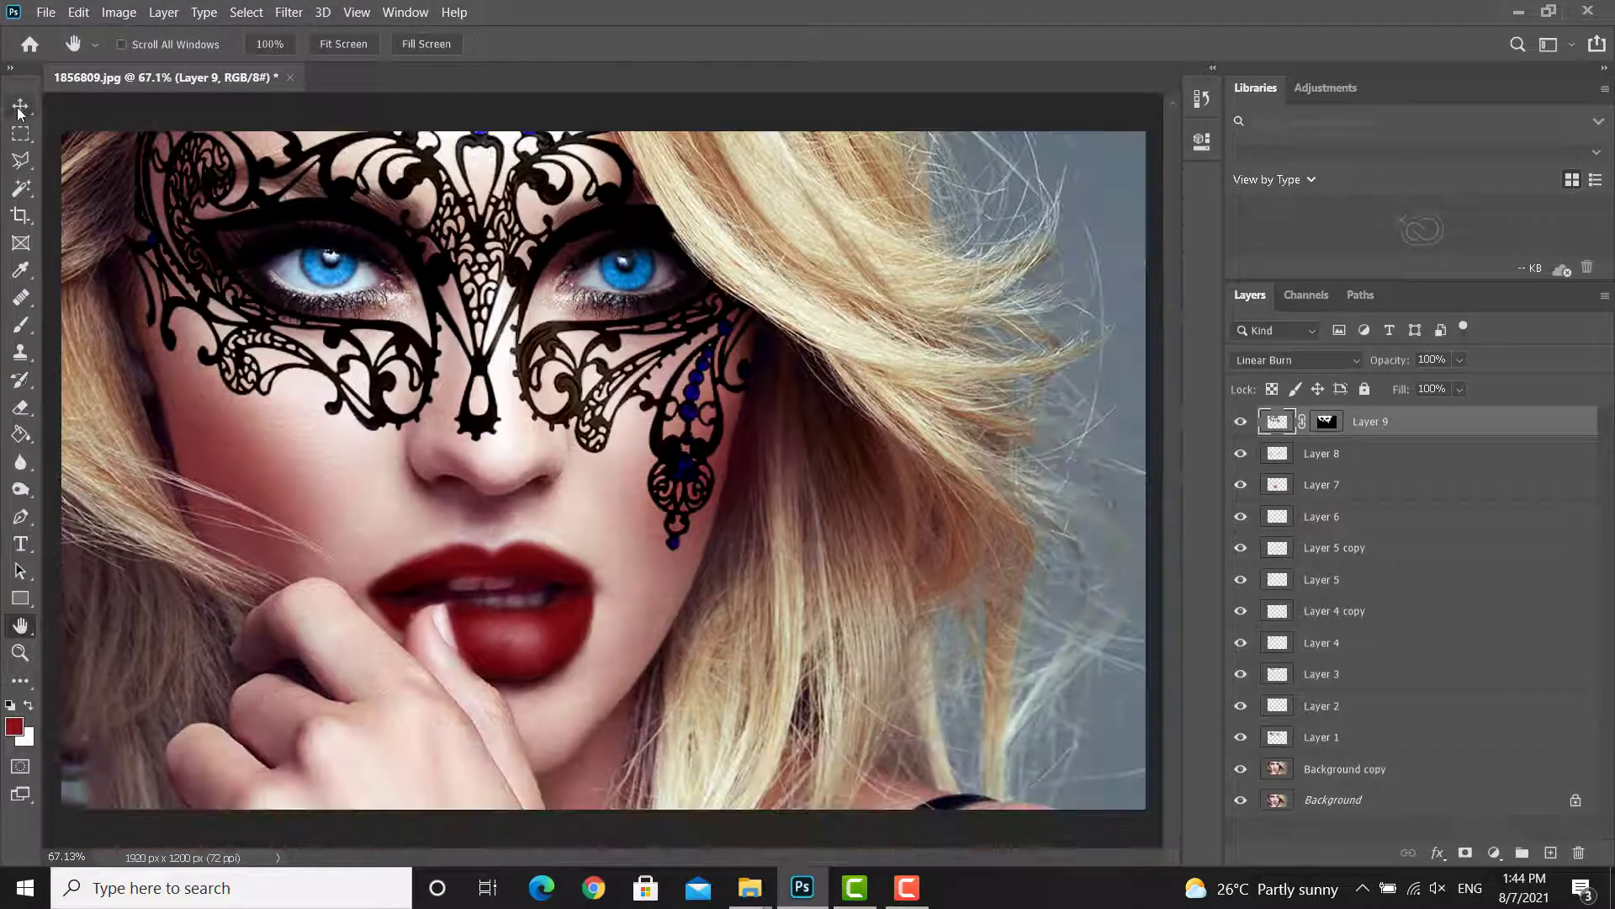
pyautogui.click(21, 108)
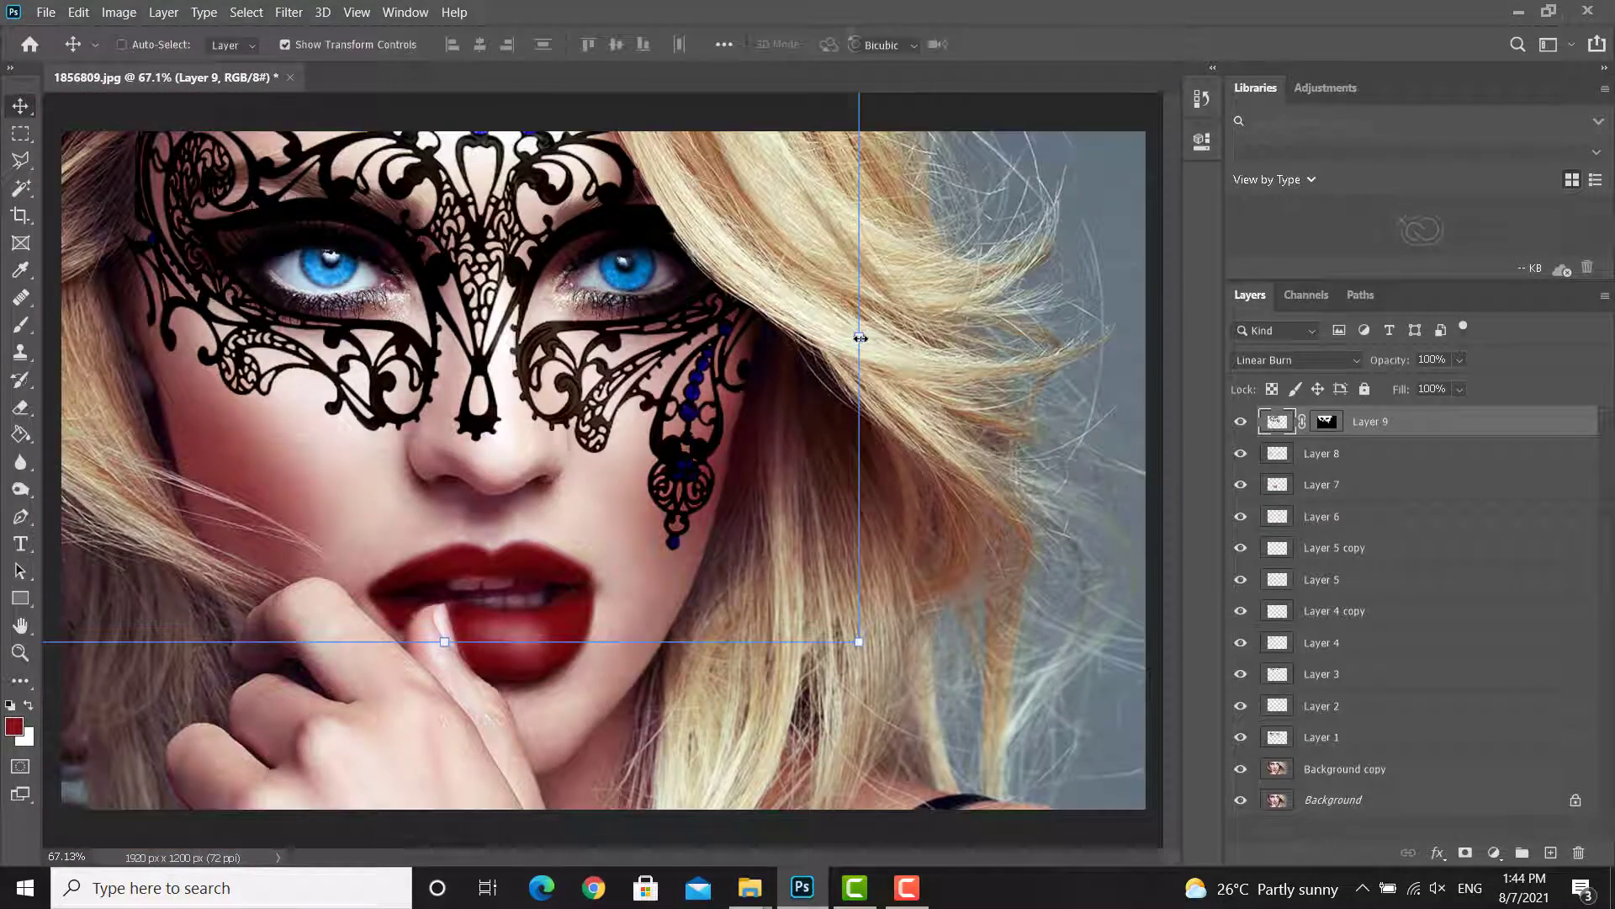
pyautogui.moveTo(857, 337); pyautogui.dragTo(871, 336)
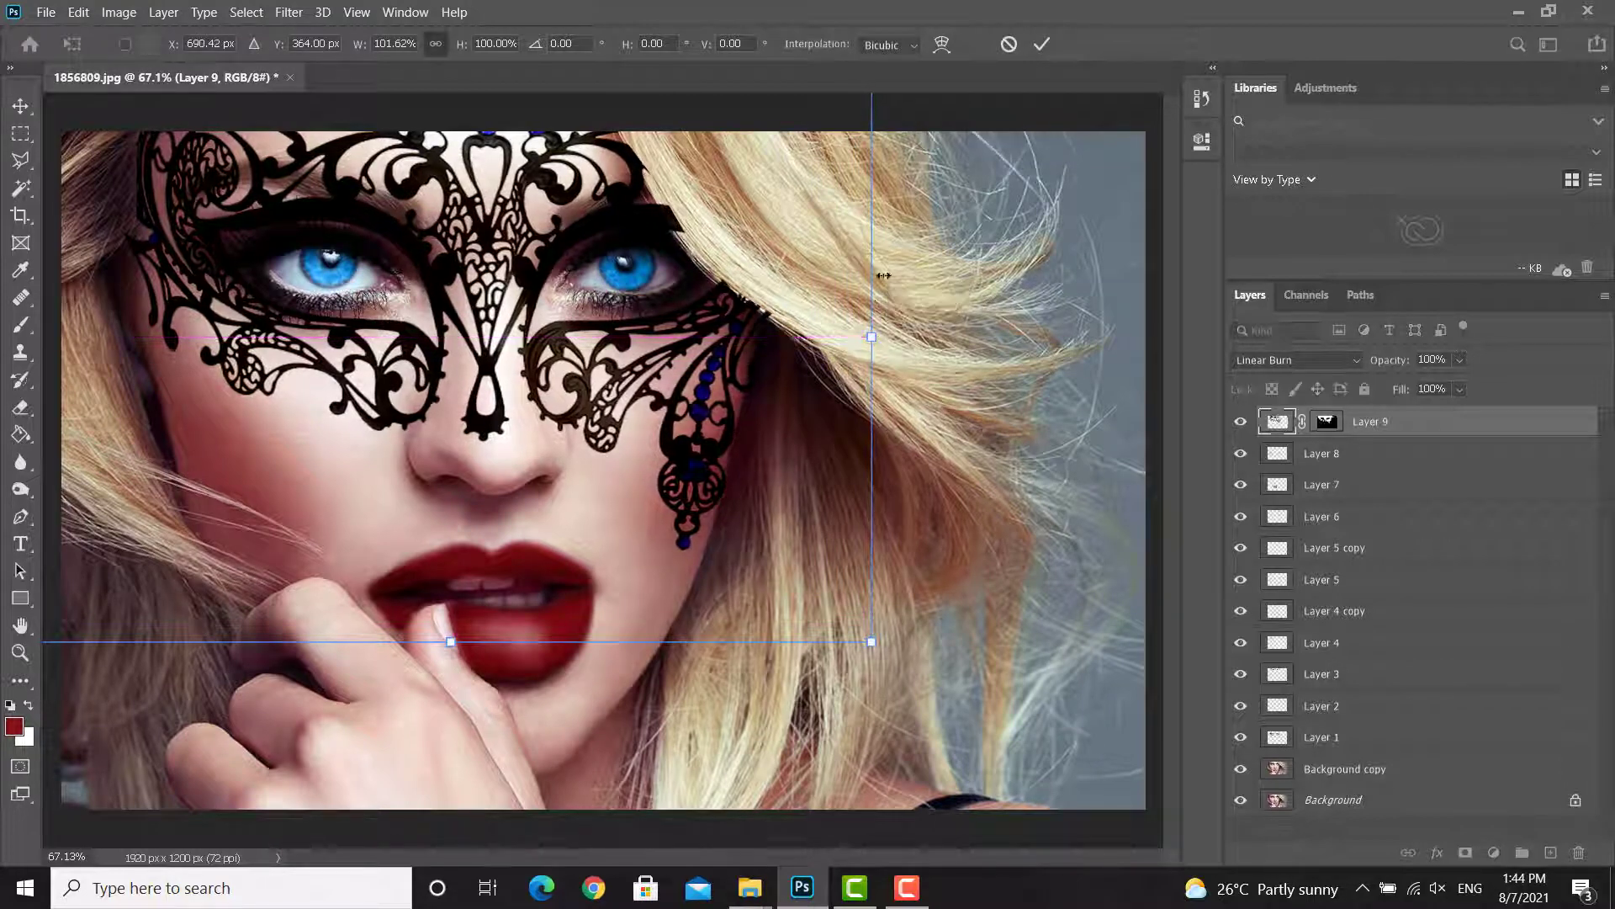
pyautogui.click(1040, 46)
# Step: Outline the widened mask edge overlapping the blonde hair with the Polygonal Lasso, delete it, and clear the selection
pyautogui.scroll(5, 739, 166)
pyautogui.moveTo(665, 192); pyautogui.dragTo(689, 262)
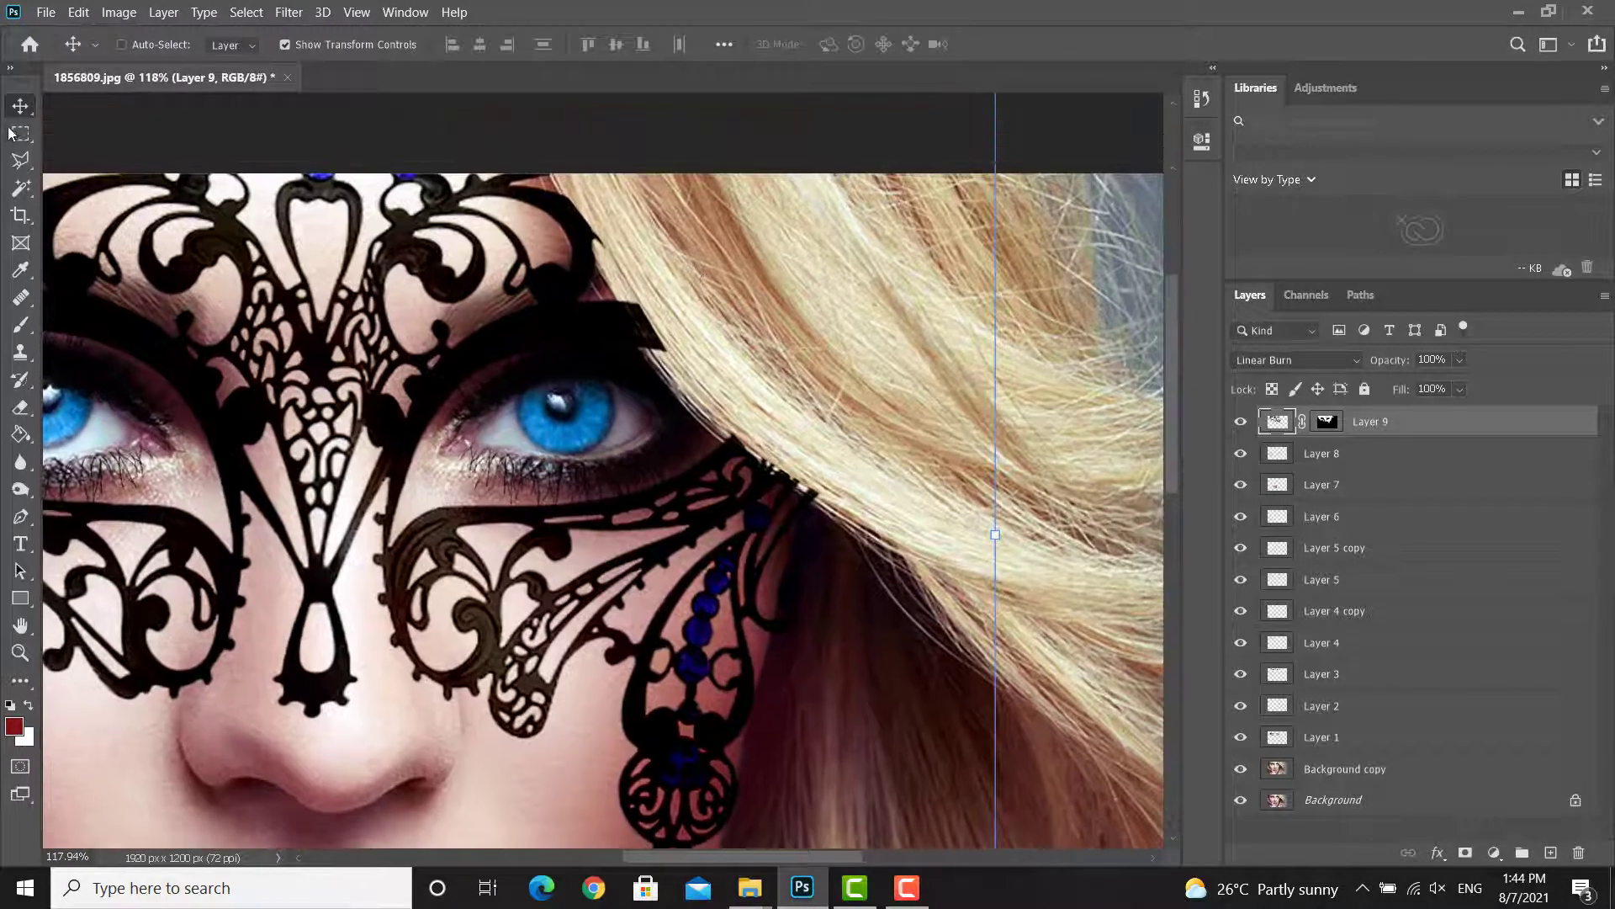
pyautogui.click(20, 160)
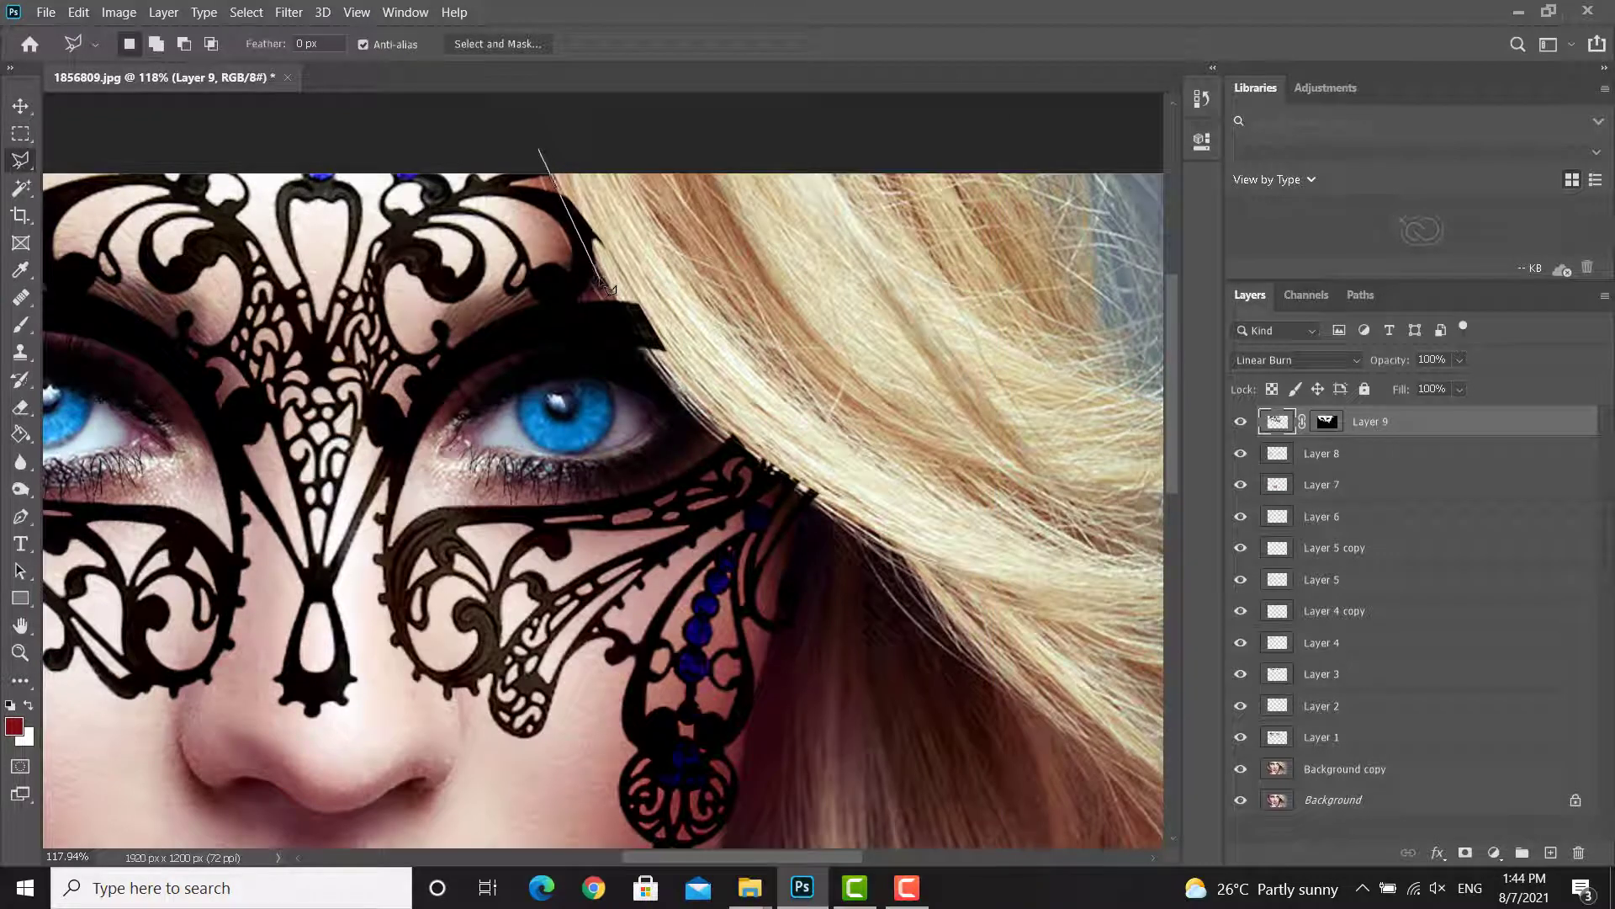
pyautogui.moveTo(600, 281)
pyautogui.mouseDown()
pyautogui.moveTo(722, 463)
pyautogui.moveTo(660, 361)
pyautogui.mouseUp()
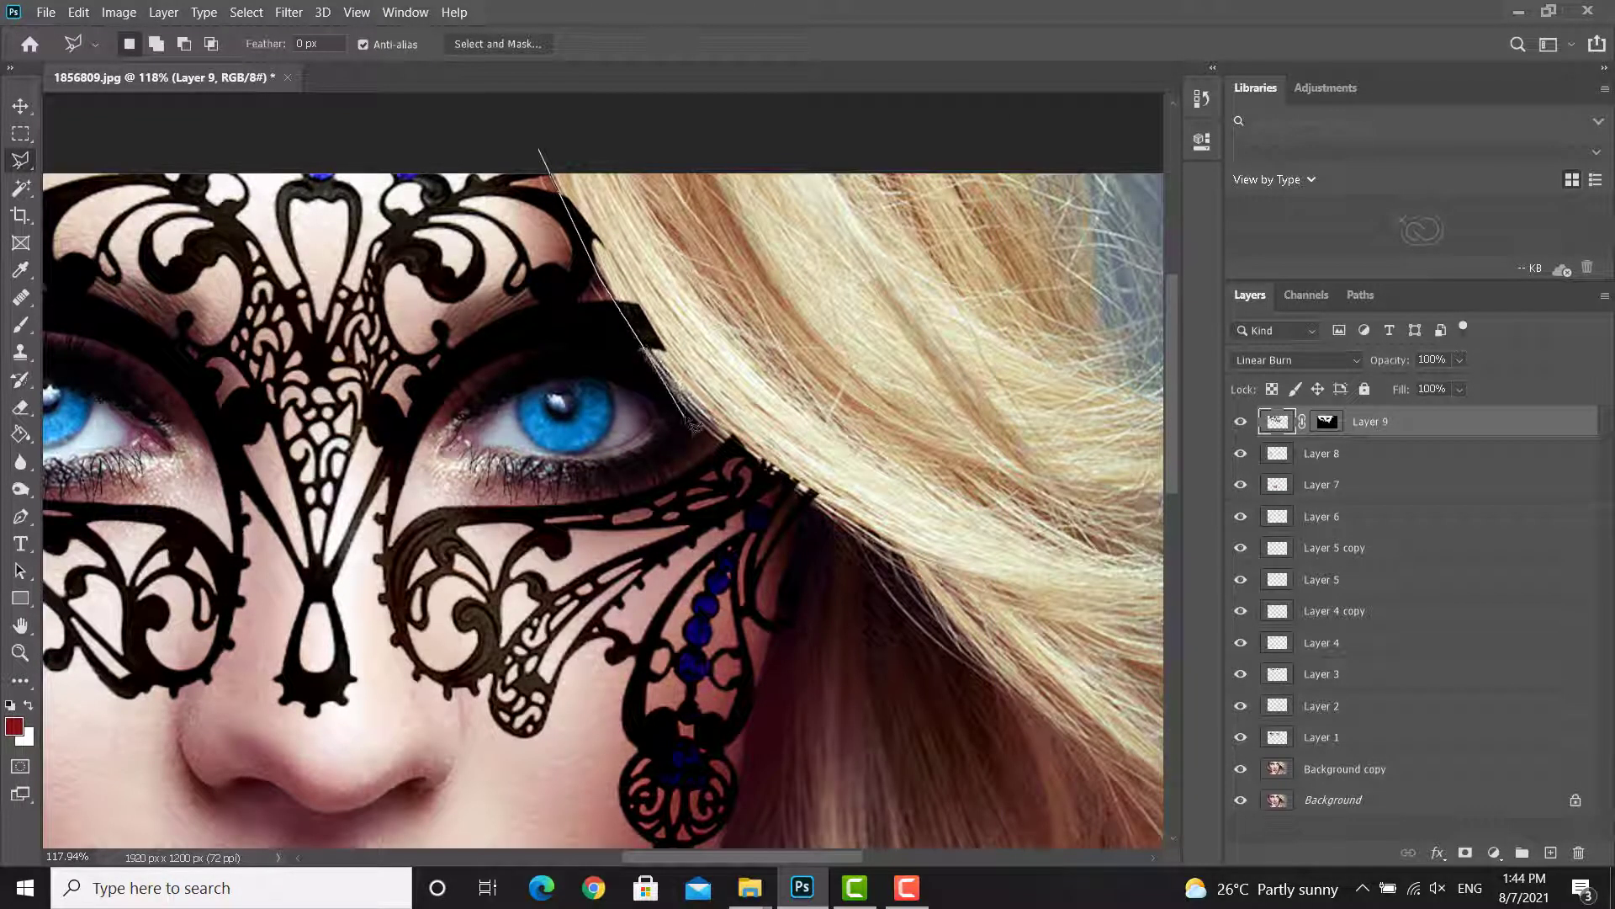
pyautogui.moveTo(694, 427)
pyautogui.mouseDown()
pyautogui.moveTo(840, 526)
pyautogui.moveTo(964, 504)
pyautogui.moveTo(803, 183)
pyautogui.moveTo(501, 137)
pyautogui.moveTo(547, 160)
pyautogui.mouseUp()
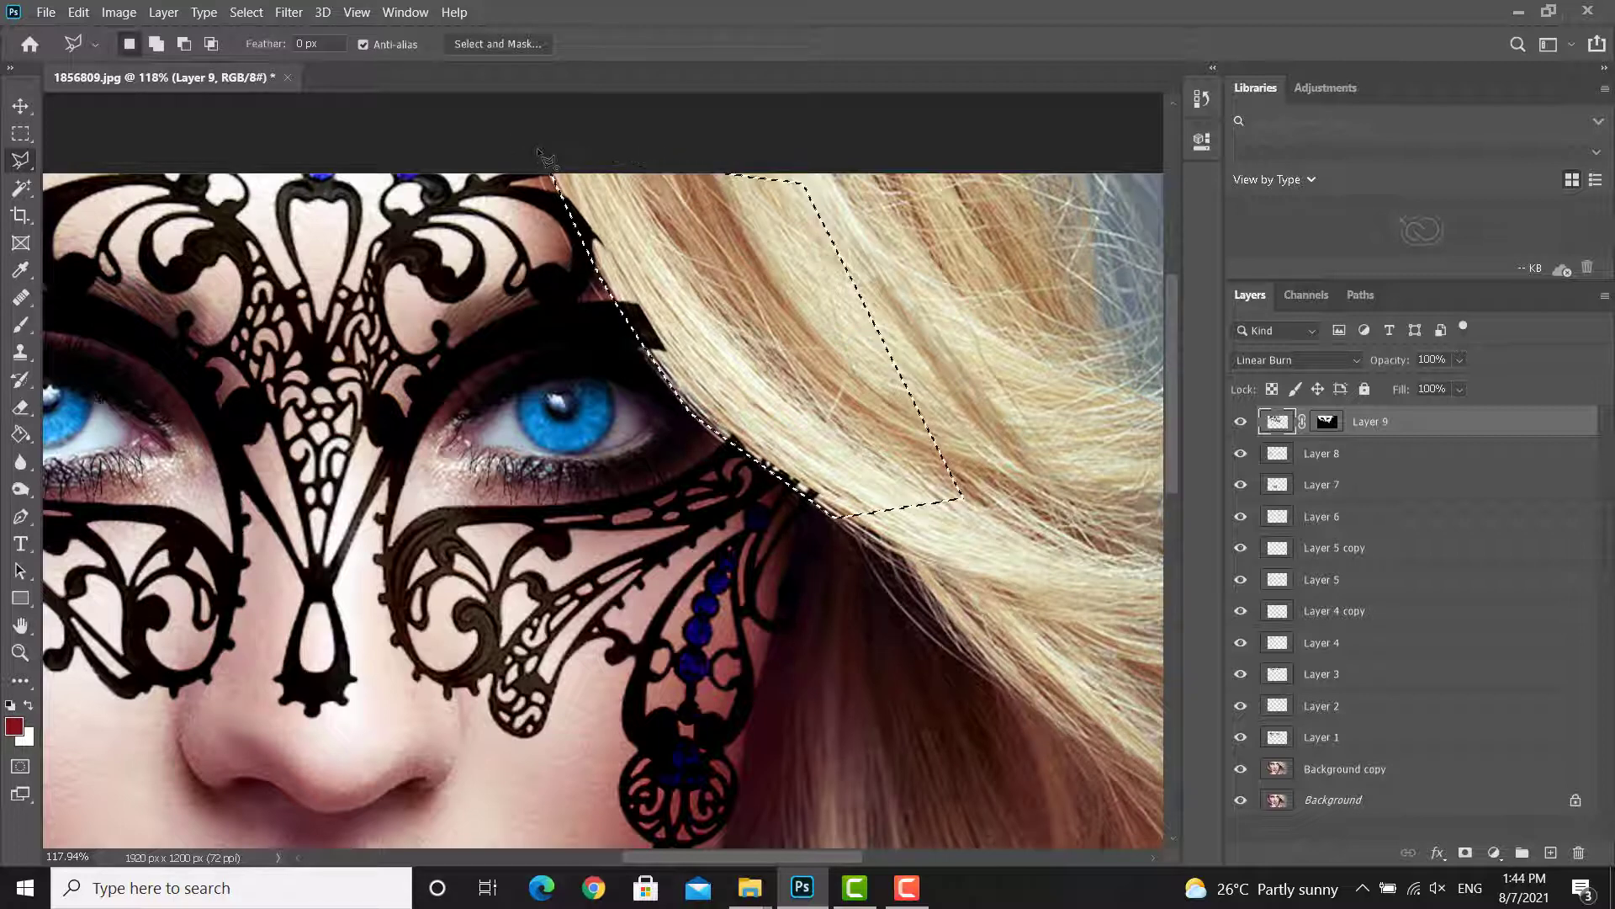
pyautogui.scroll(-5, 863, 333)
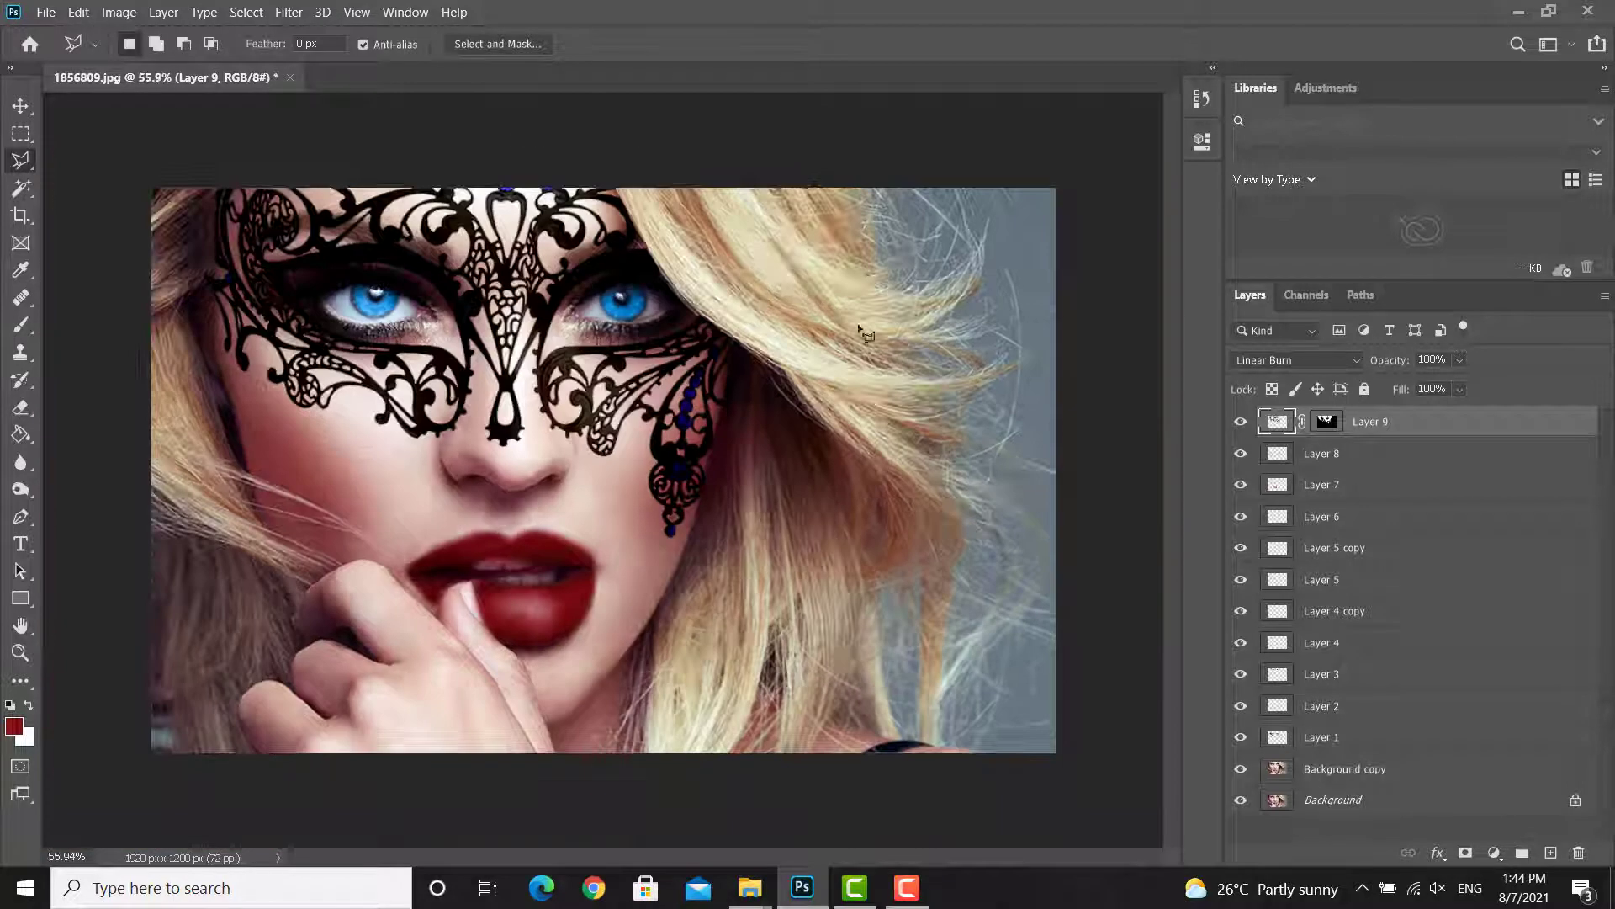
pyautogui.scroll(-2, 862, 332)
pyautogui.scroll(3, 720, 404)
pyautogui.scroll(1, 390, 426)
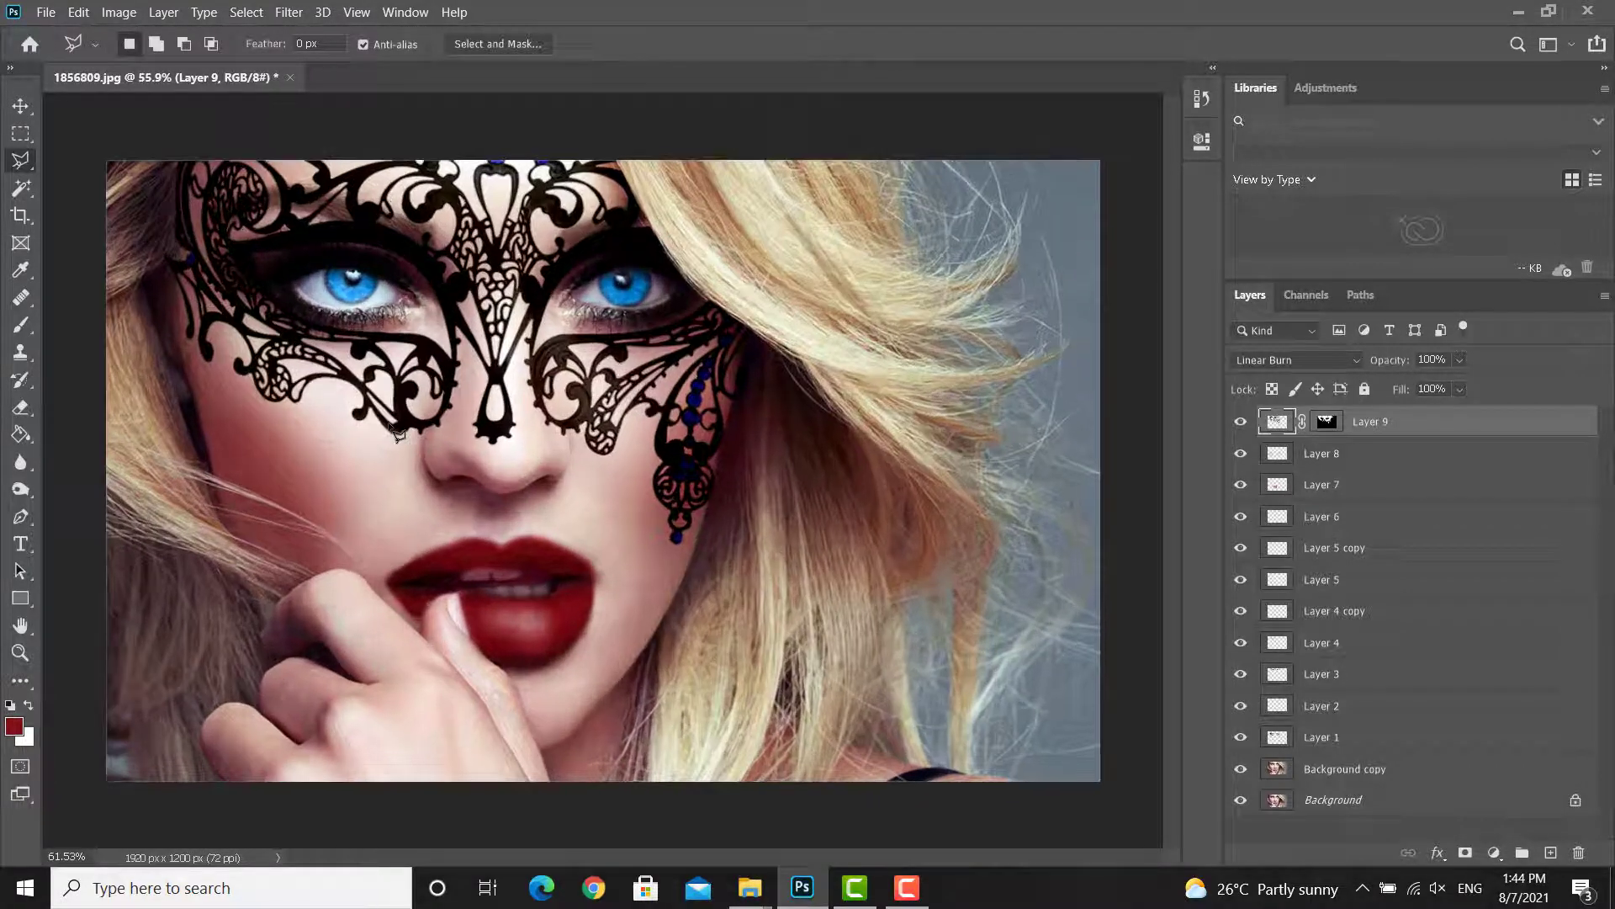
pyautogui.scroll(-2, 390, 426)
pyautogui.scroll(1, 390, 426)
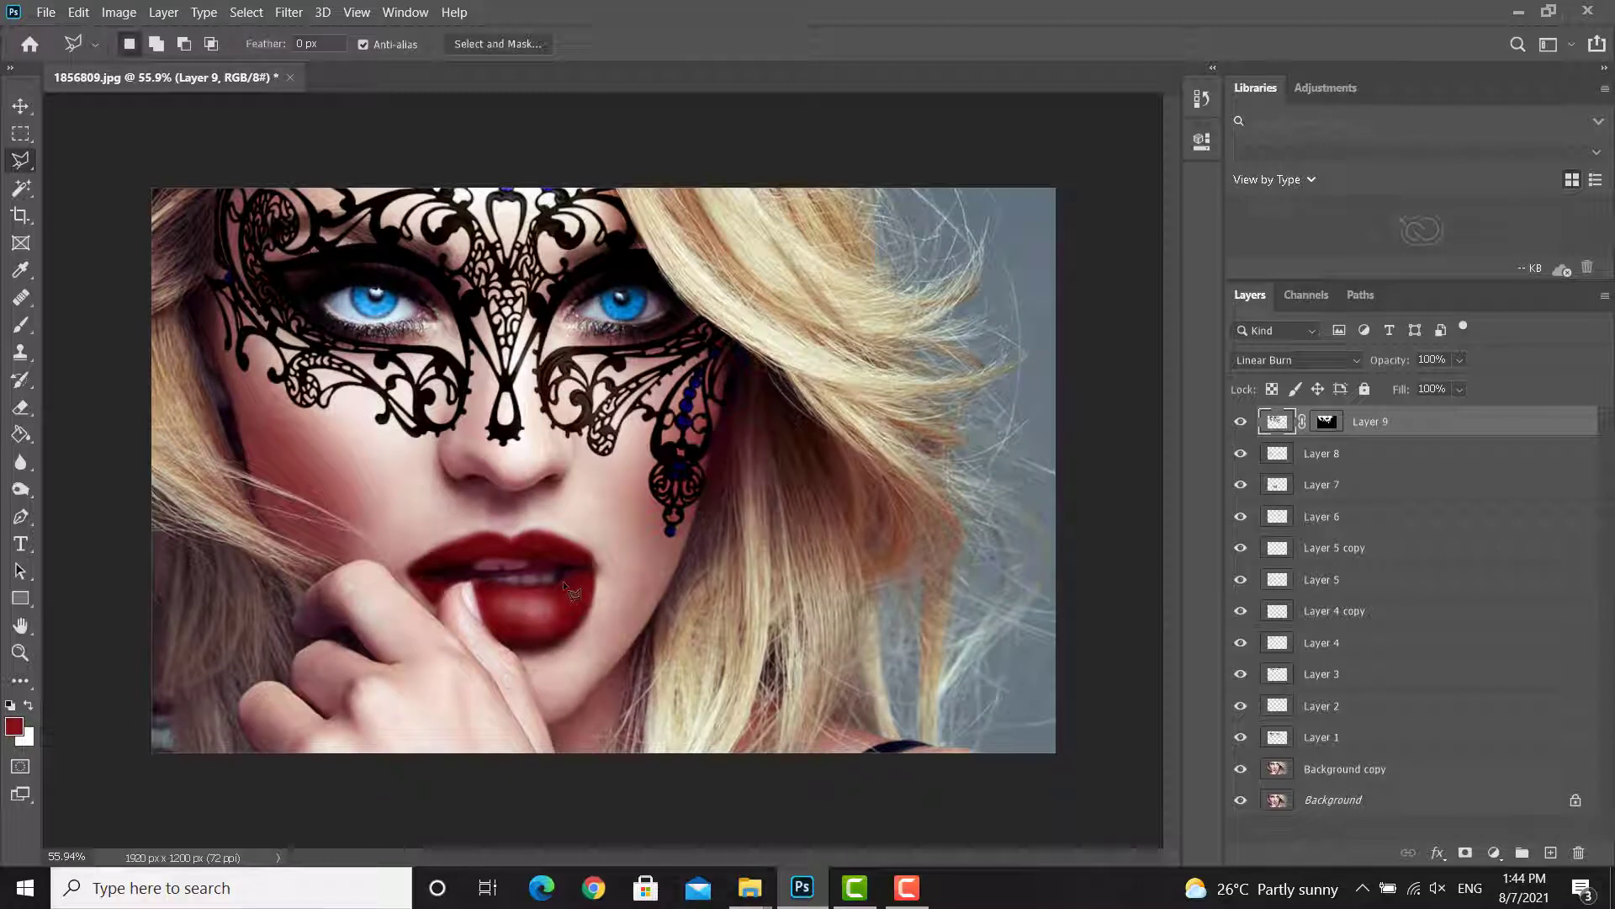
# Step: Open the diamond-earrings-png image from the yt photoshop folder in File Explorer as a separate Photoshop document
pyautogui.moveTo(749, 888)
pyautogui.click(884, 809)
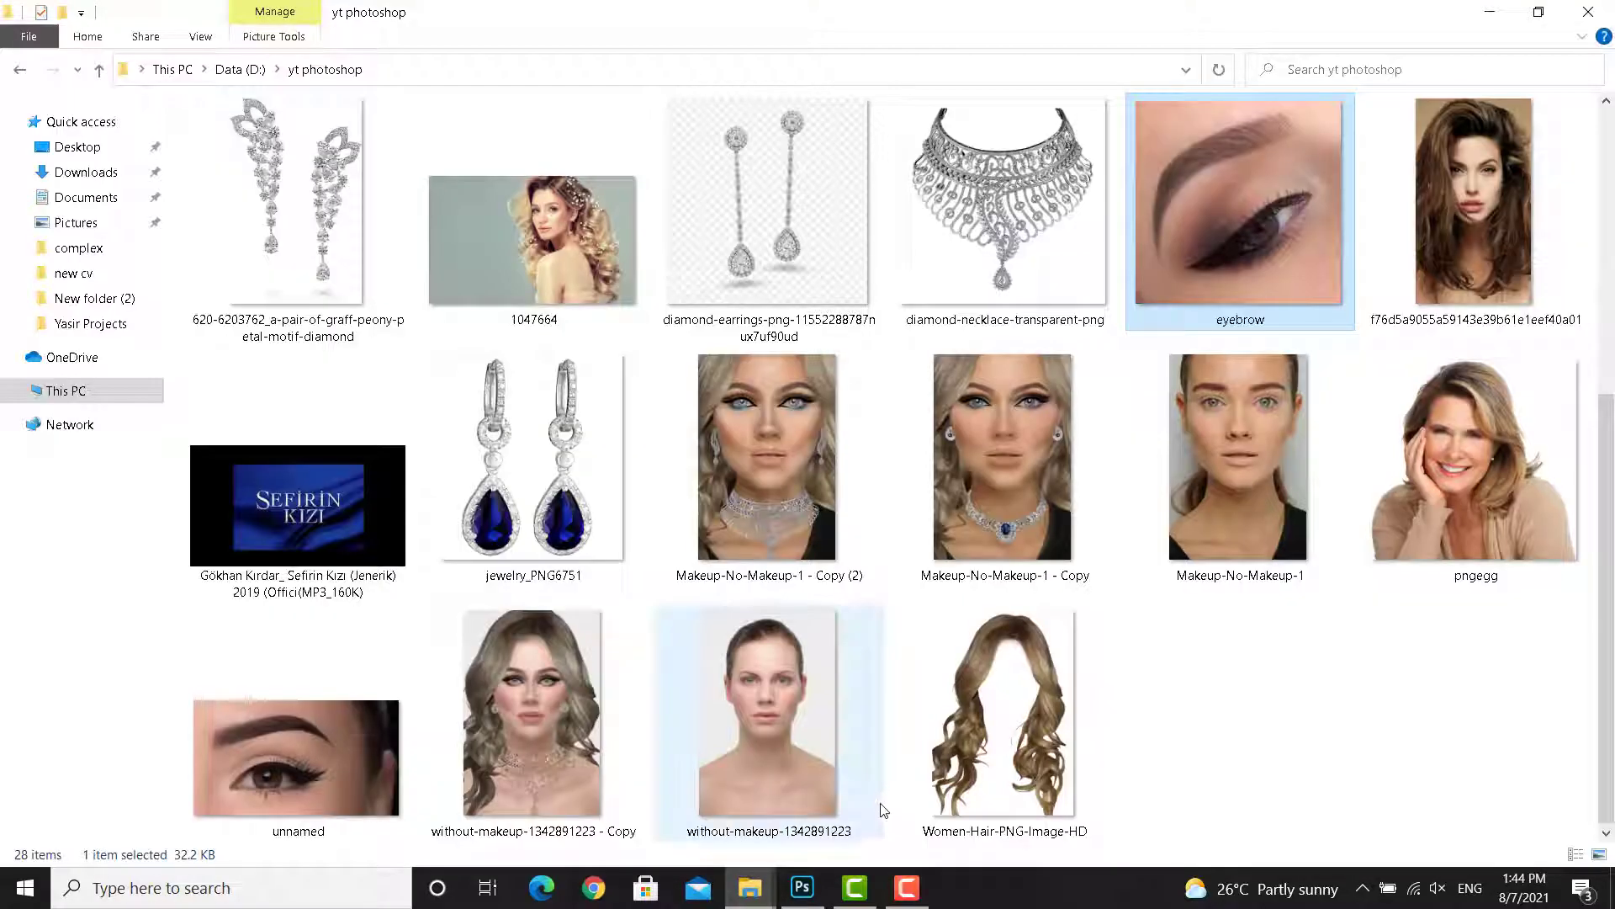
pyautogui.click(791, 896)
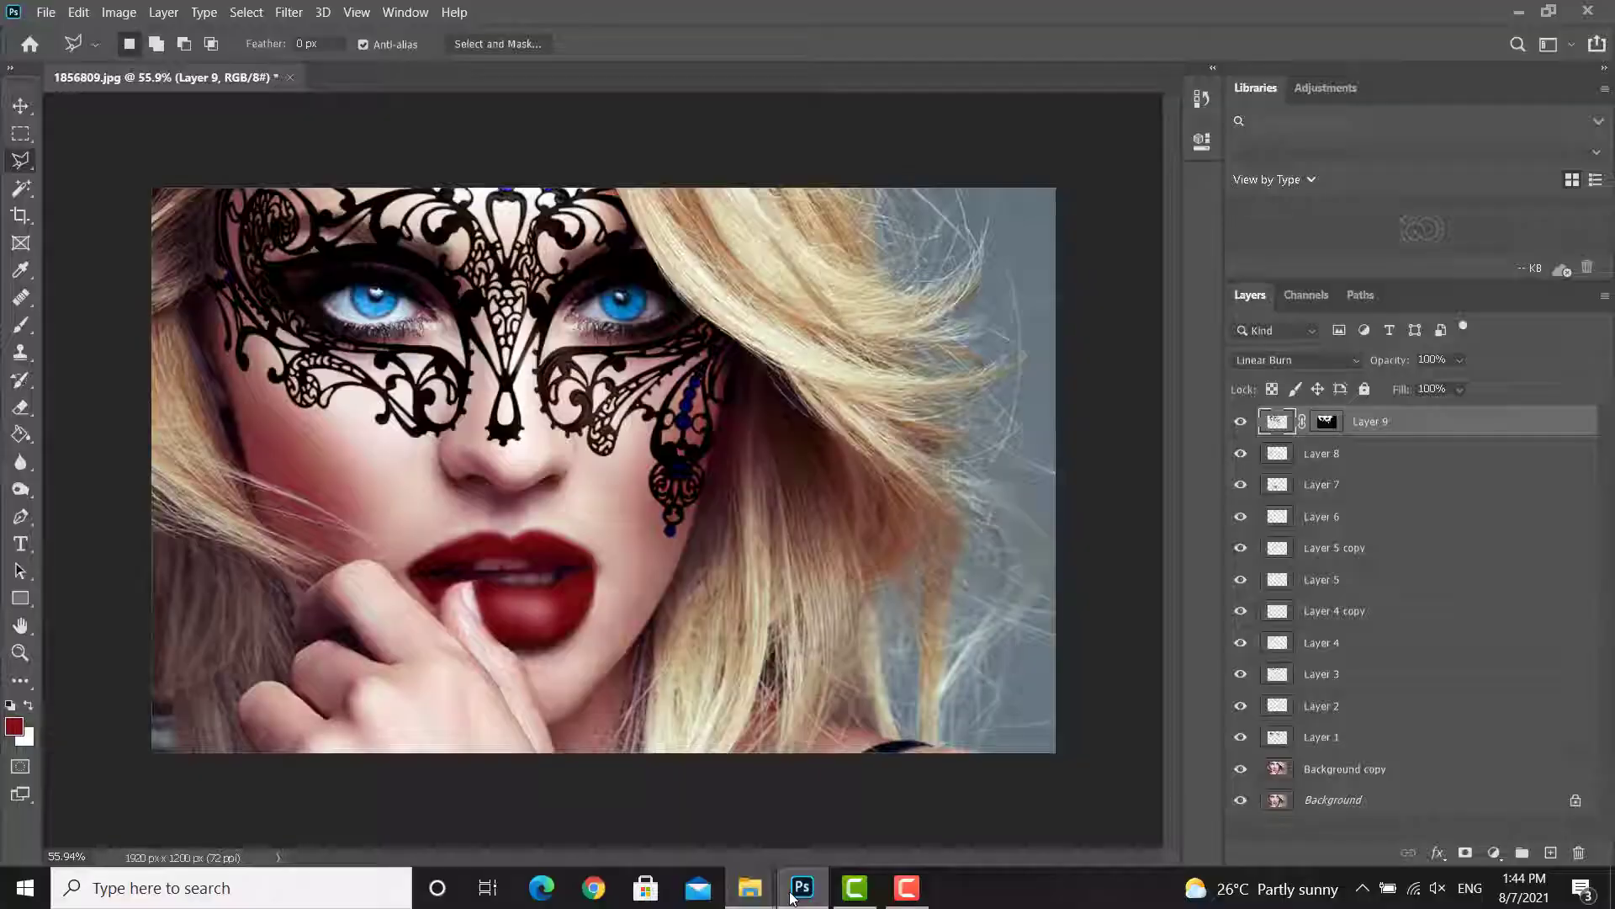
pyautogui.click(800, 896)
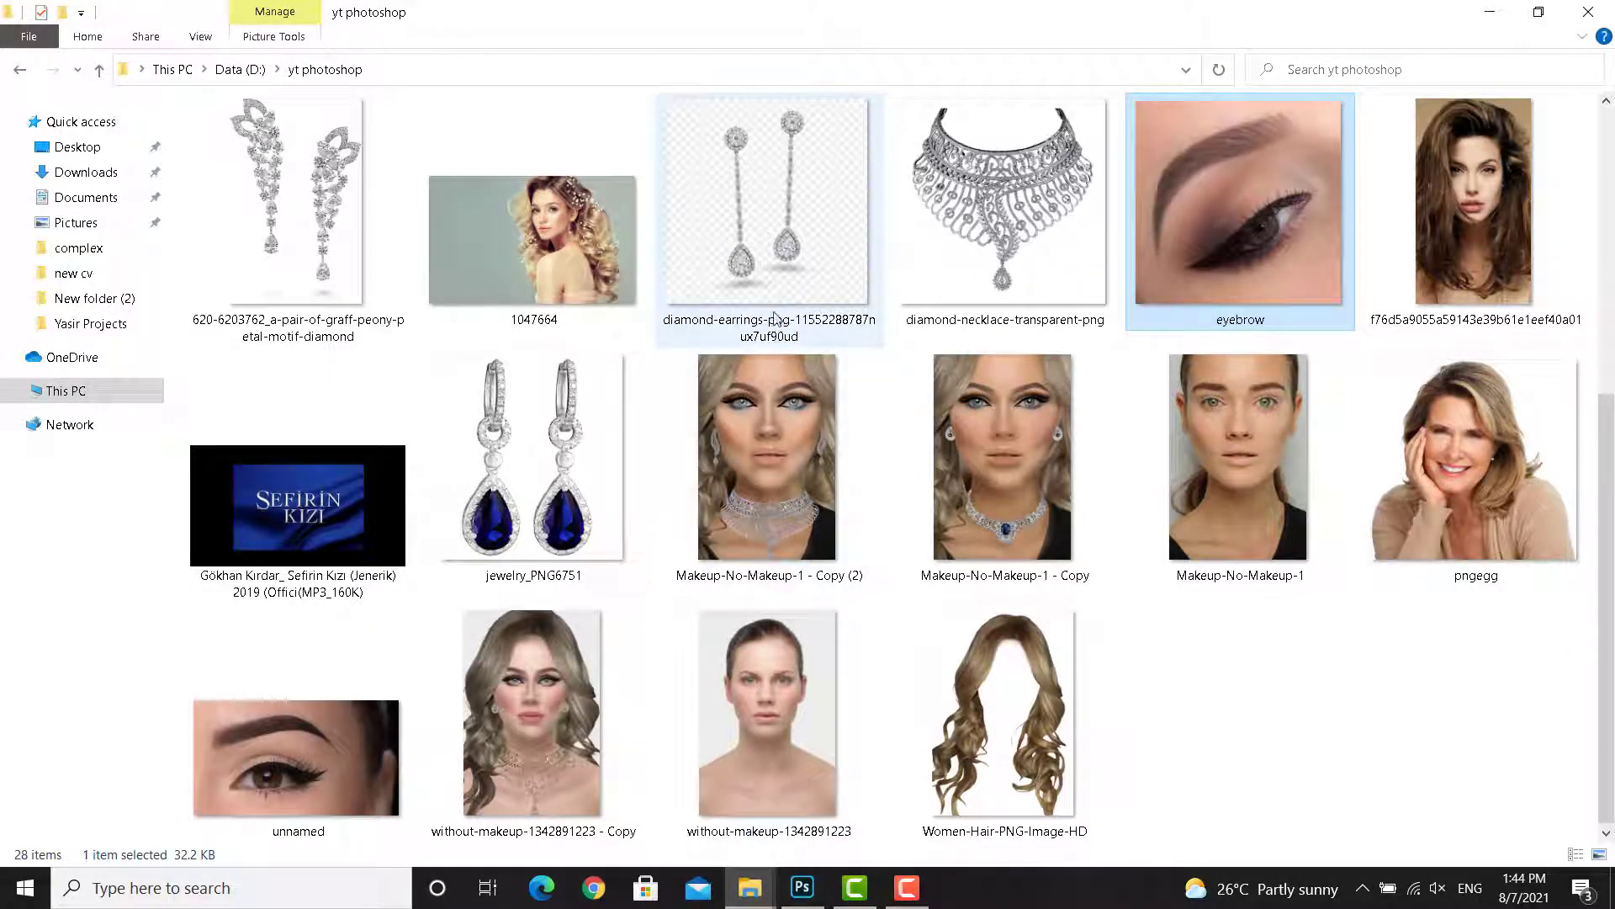
pyautogui.click(778, 285)
pyautogui.moveTo(769, 257); pyautogui.dragTo(363, 265)
# Step: Copy the first earring into the portrait using a rectangular marquee selection and place it over the hair beside the face
pyautogui.click(21, 132)
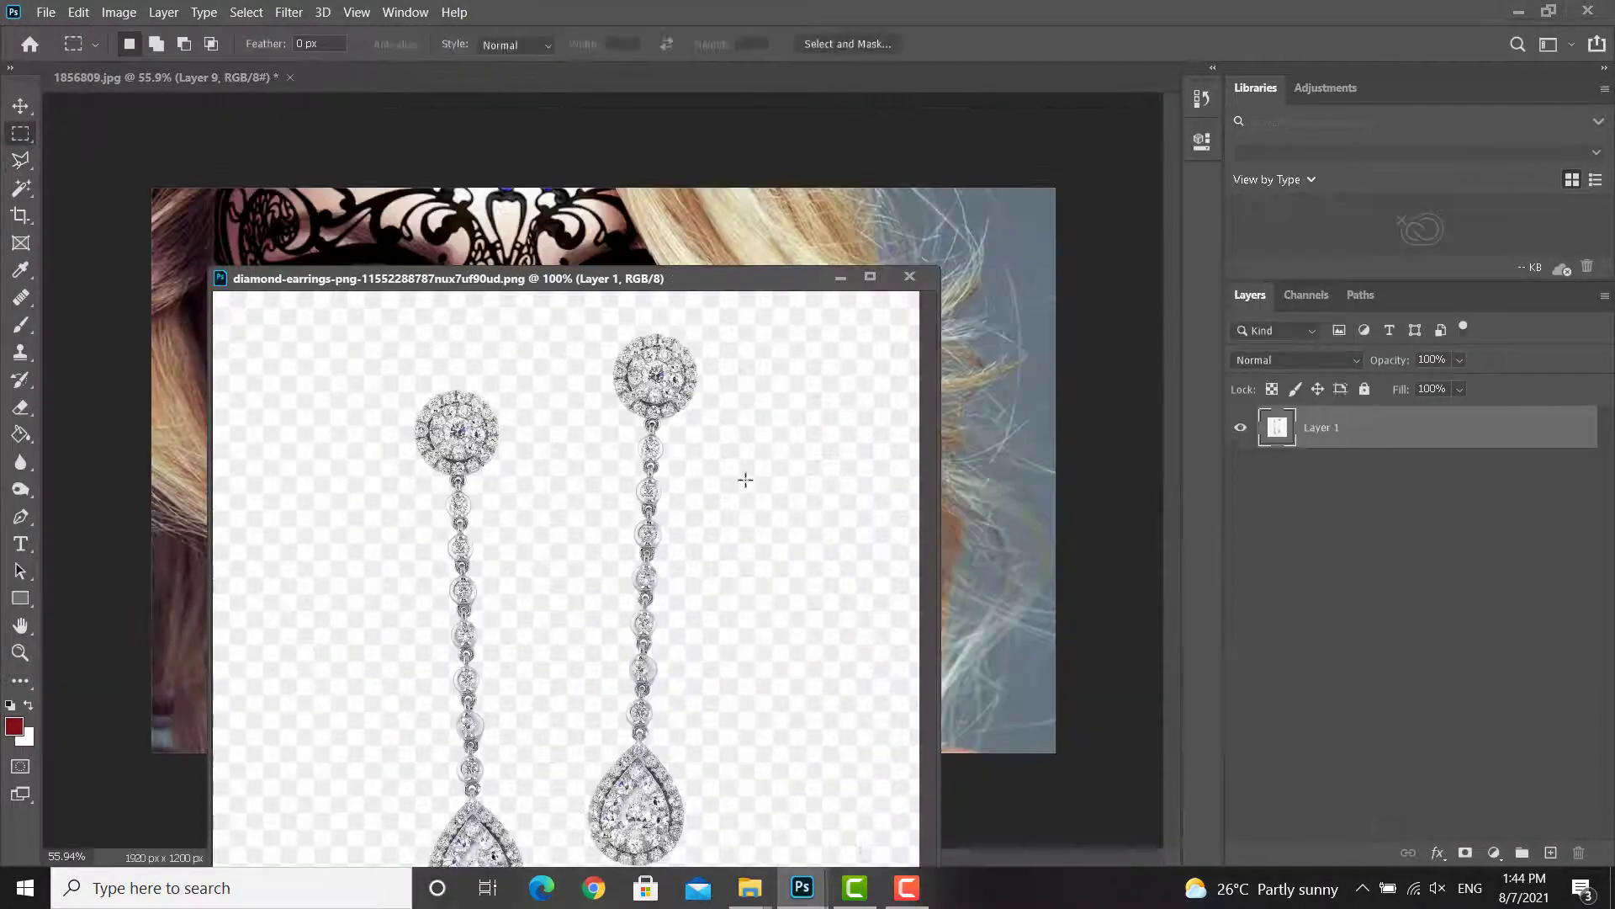
pyautogui.moveTo(415, 434); pyautogui.dragTo(557, 858)
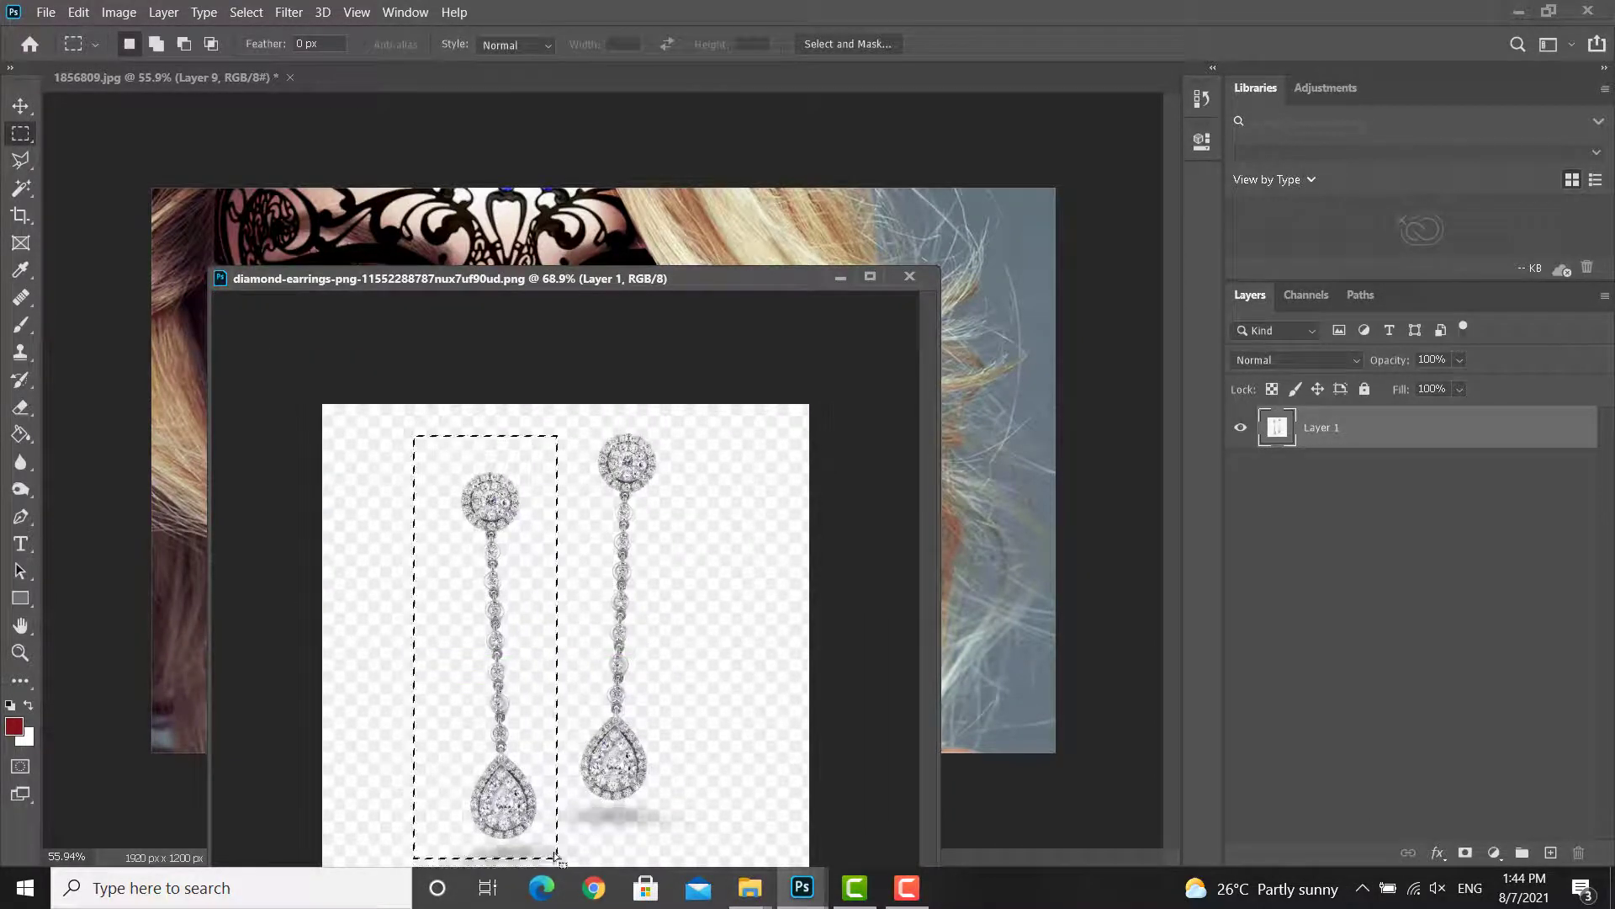
pyautogui.click(19, 106)
pyautogui.moveTo(562, 483); pyautogui.dragTo(927, 288)
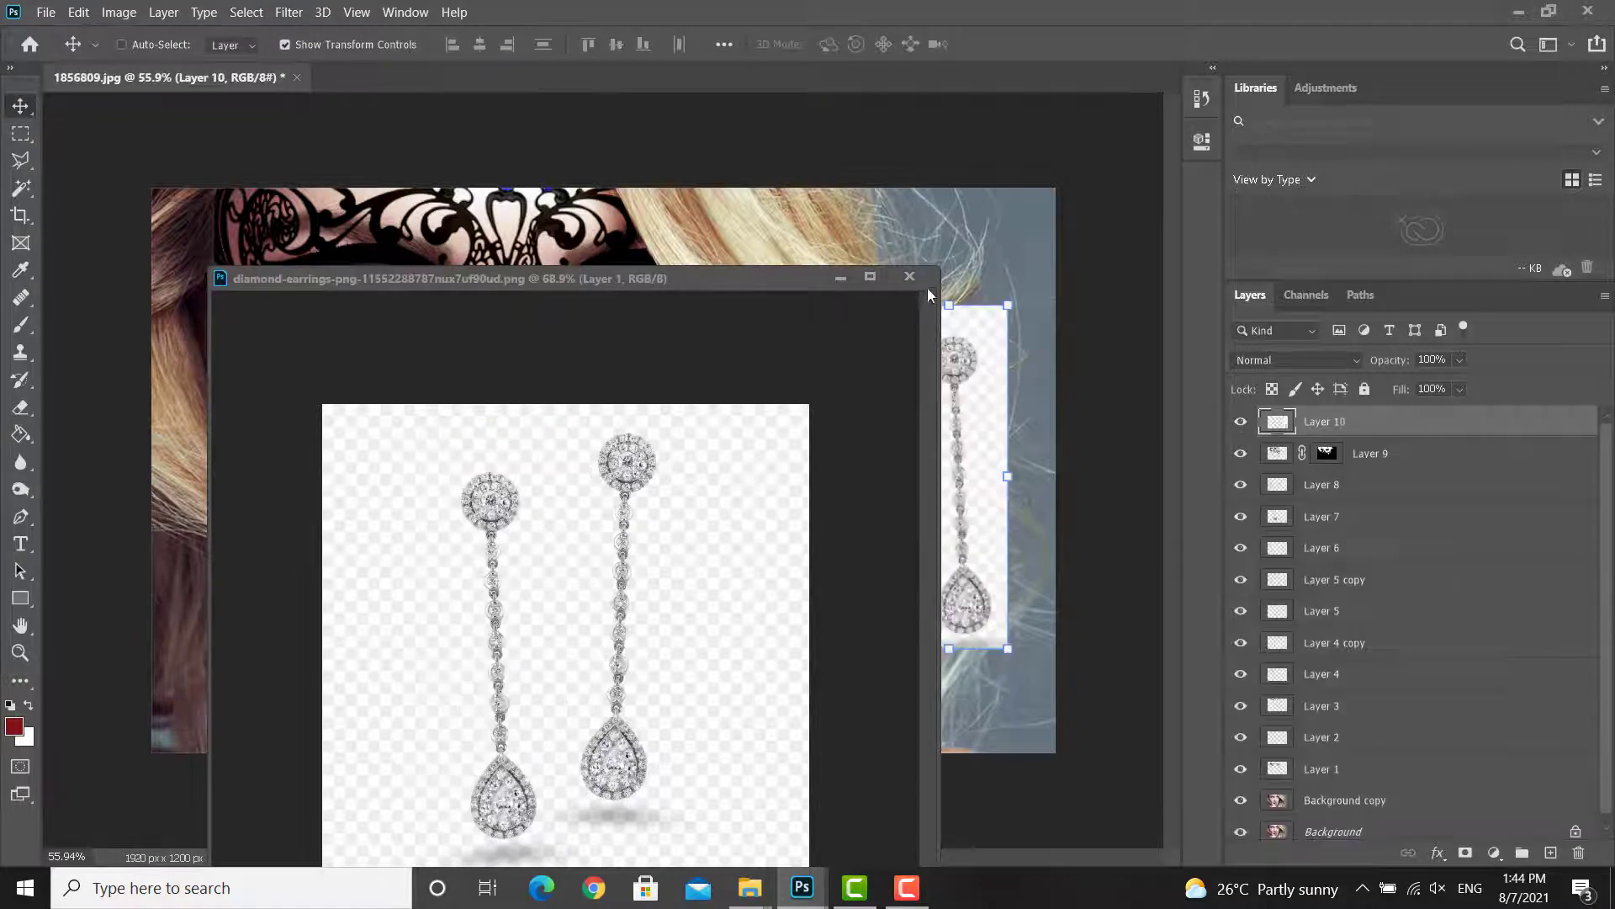
pyautogui.moveTo(971, 395); pyautogui.dragTo(811, 395)
# Step: Remove the white checkered background from the pasted earring layer with the Remove Background quick action
pyautogui.scroll(5, 812, 396)
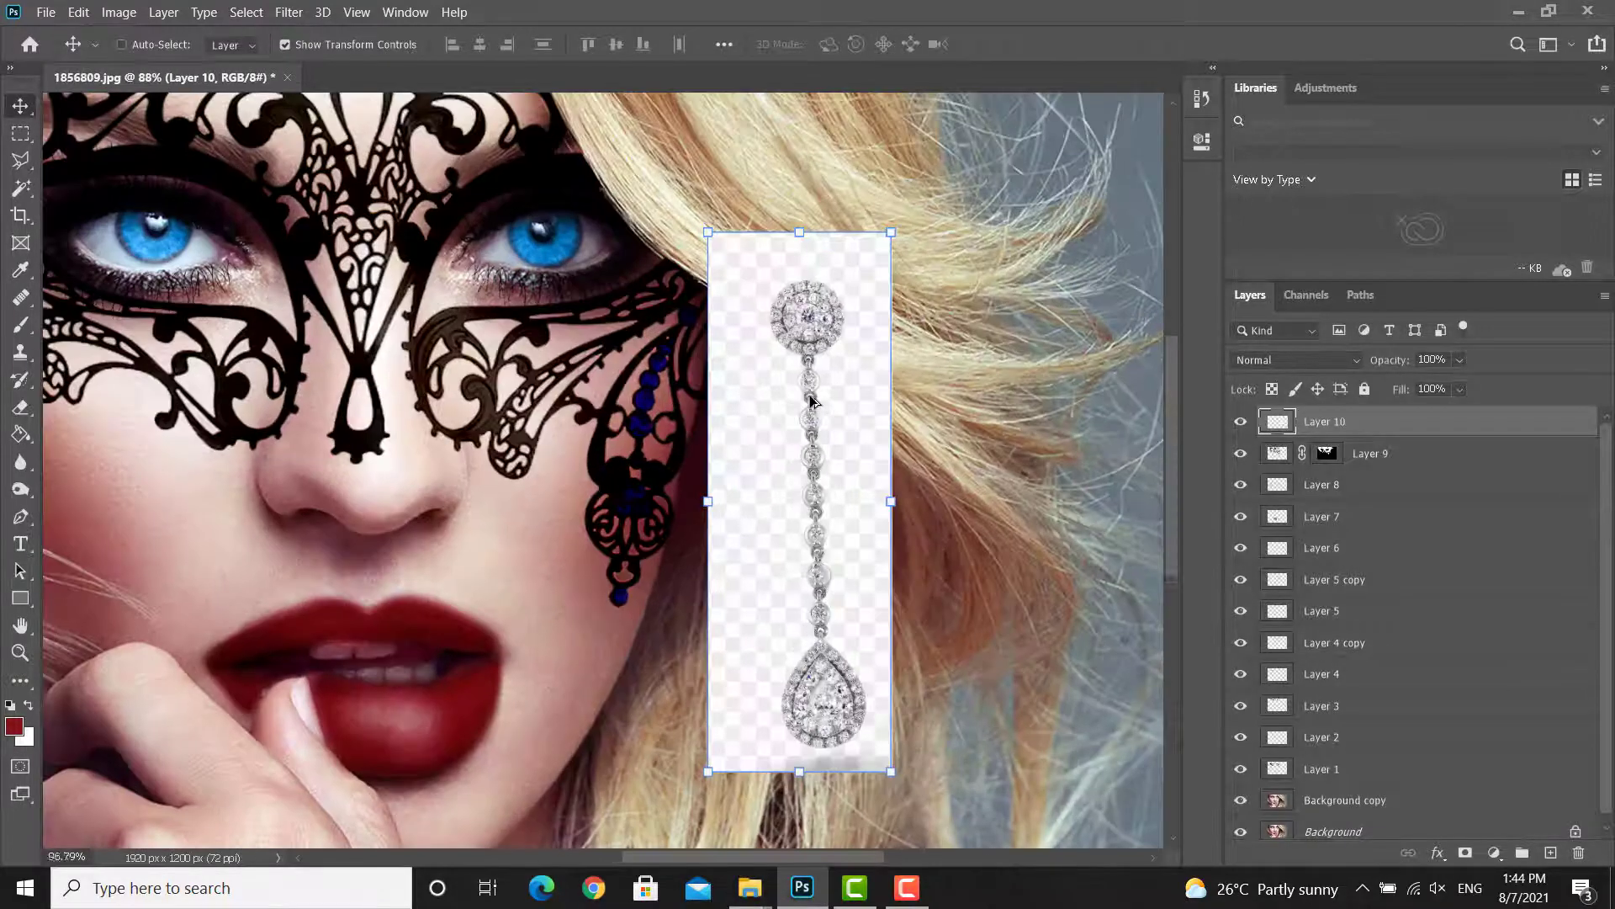
pyautogui.click(1194, 145)
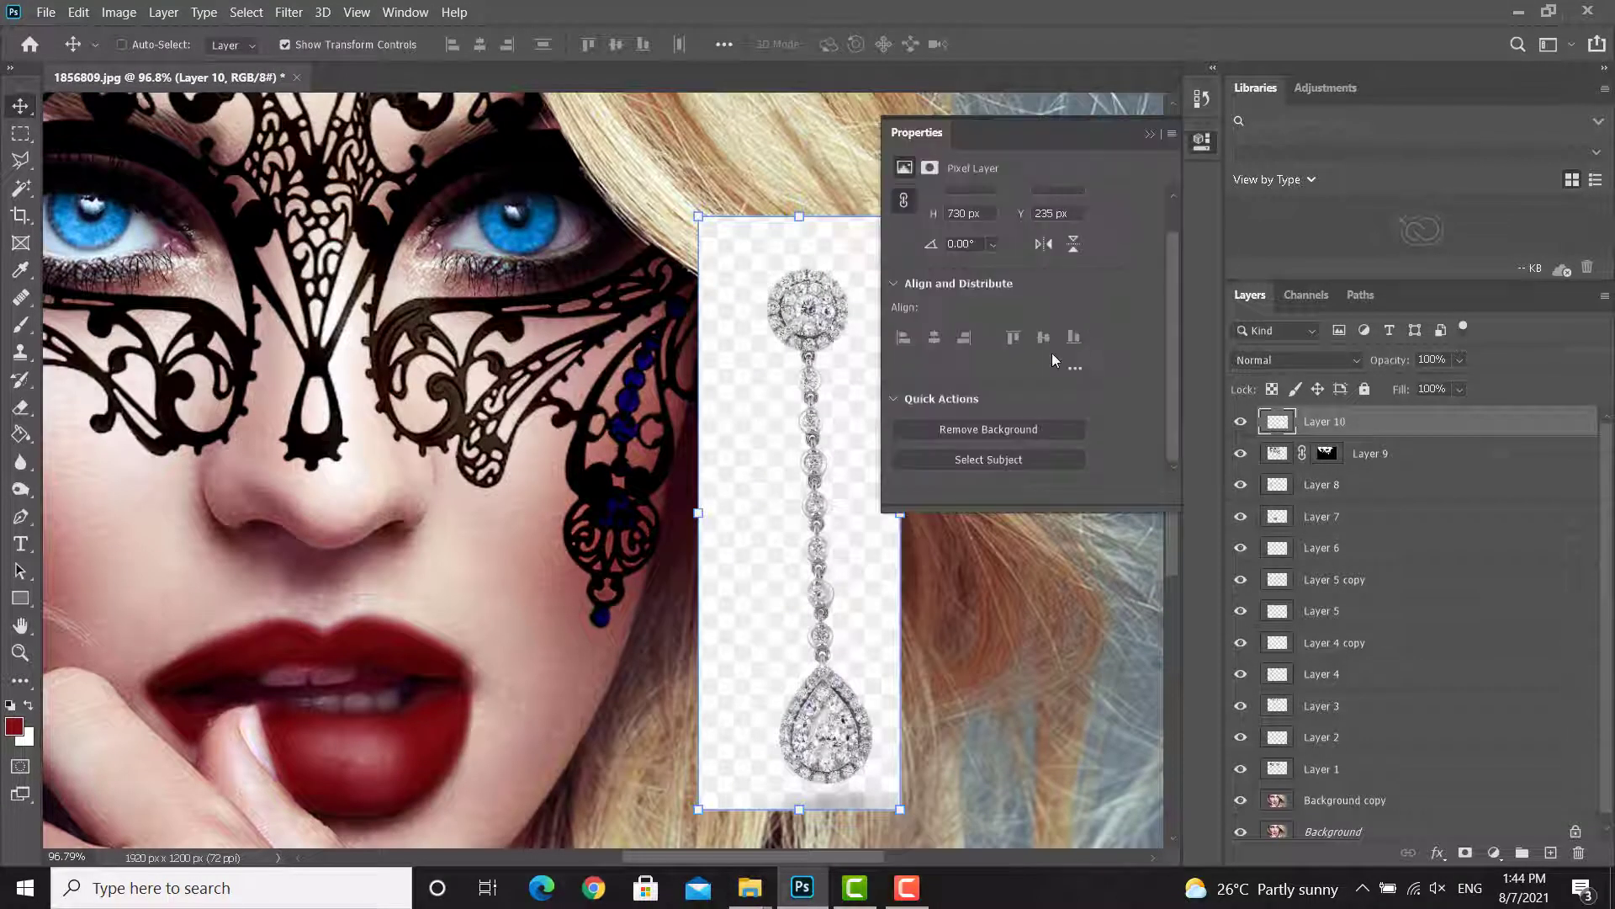
pyautogui.click(1015, 431)
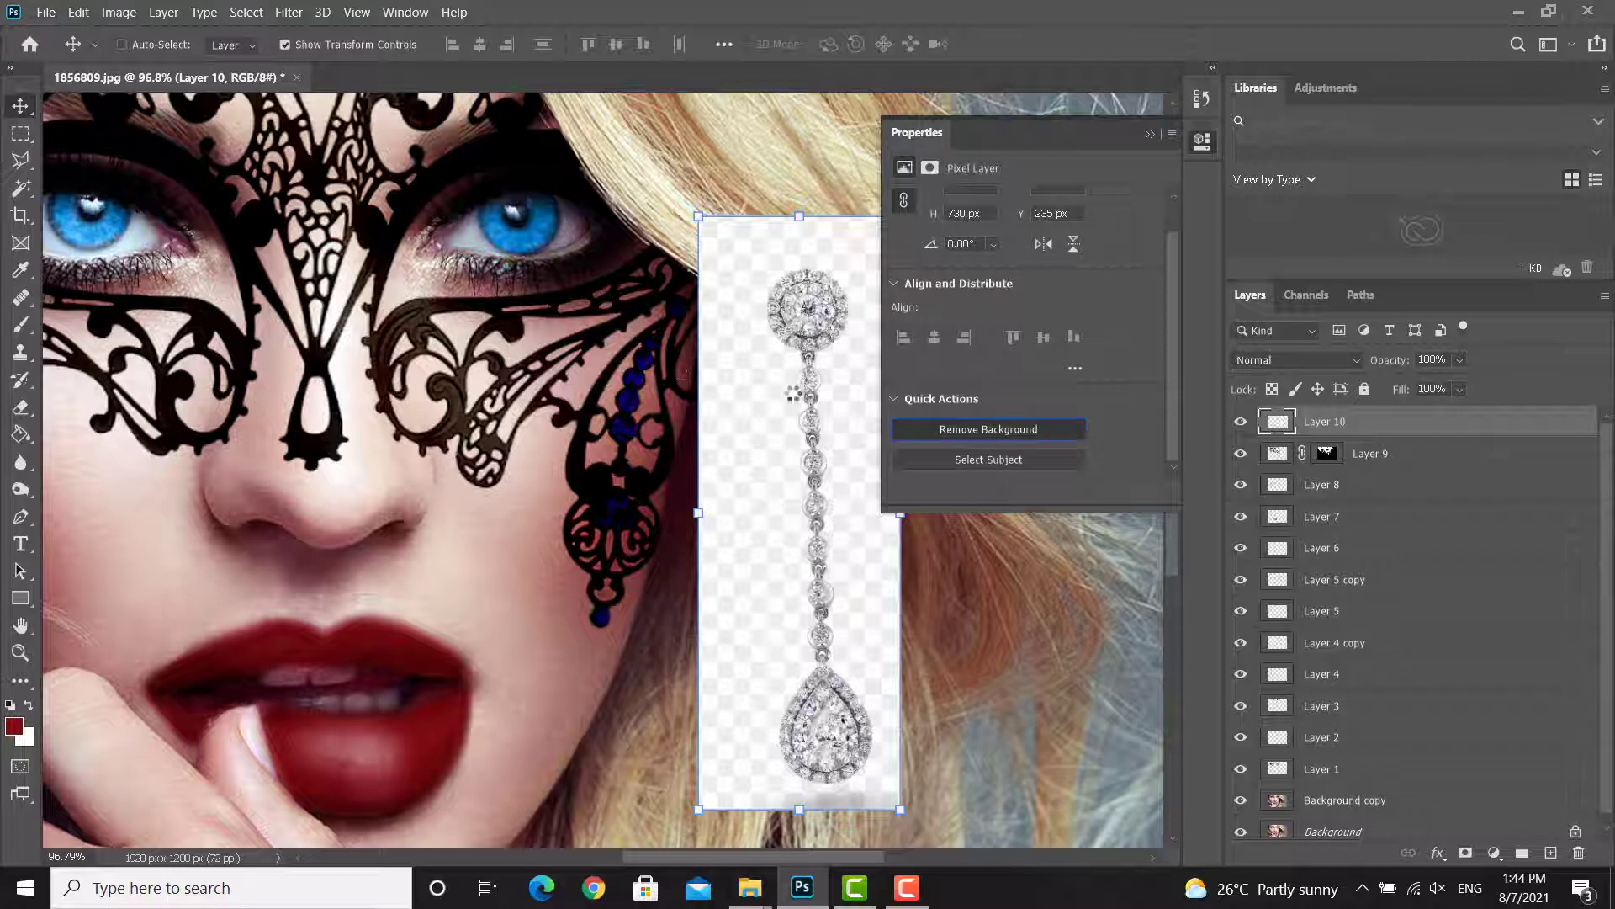
pyautogui.click(1149, 134)
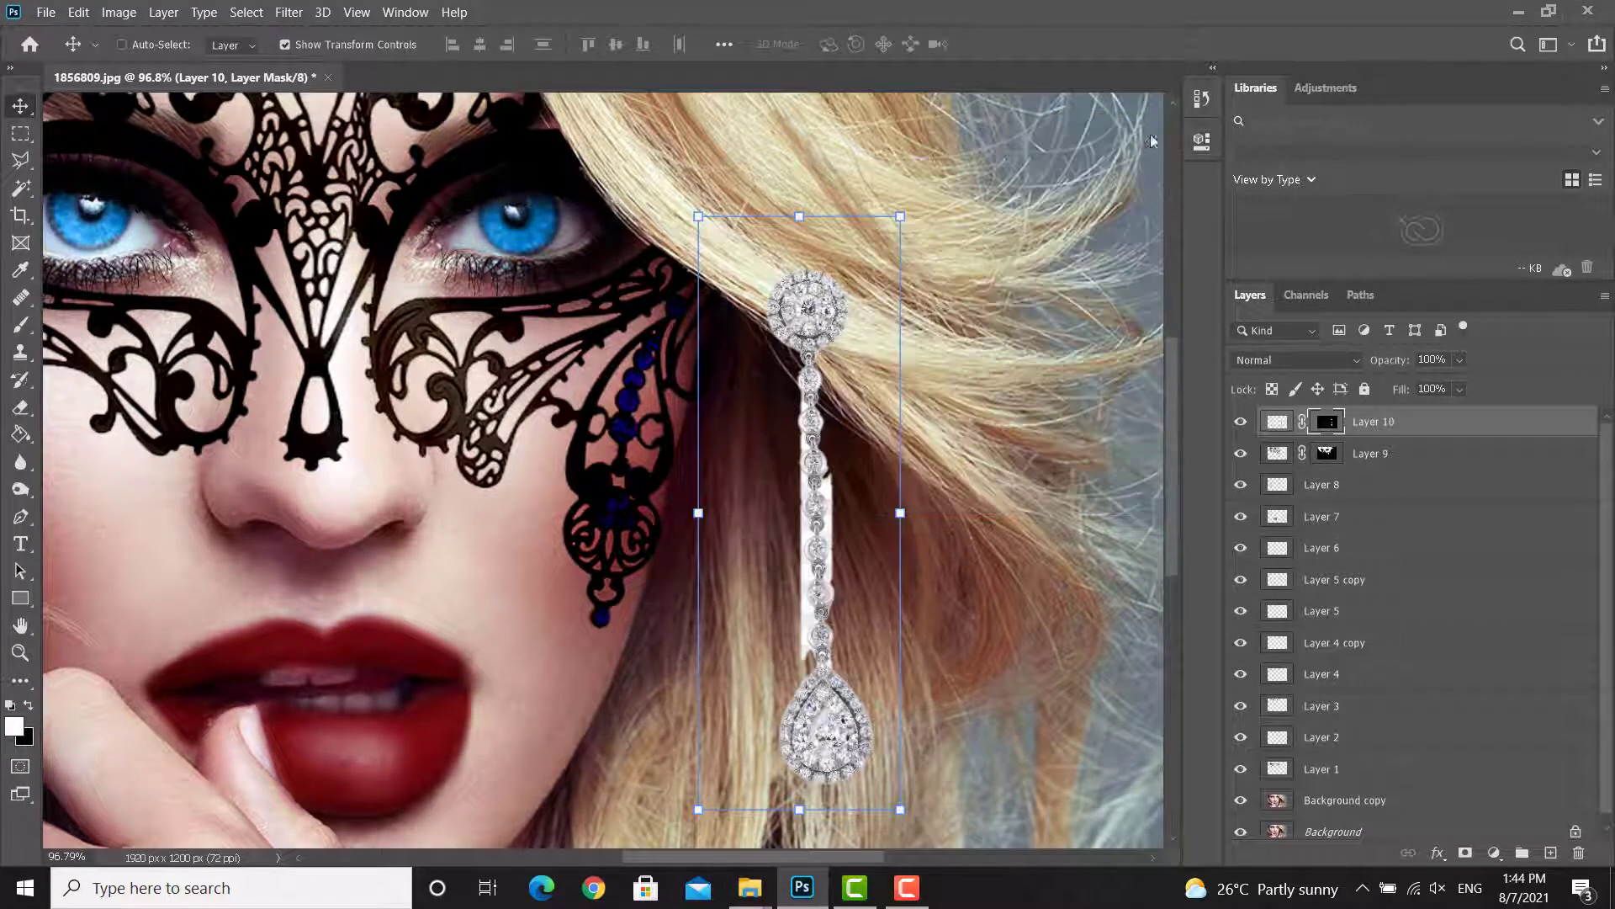
# Step: Outline the earring's chain and teardrop below the round stud with the Polygonal Lasso, delete them, and clear the selection
pyautogui.click(19, 189)
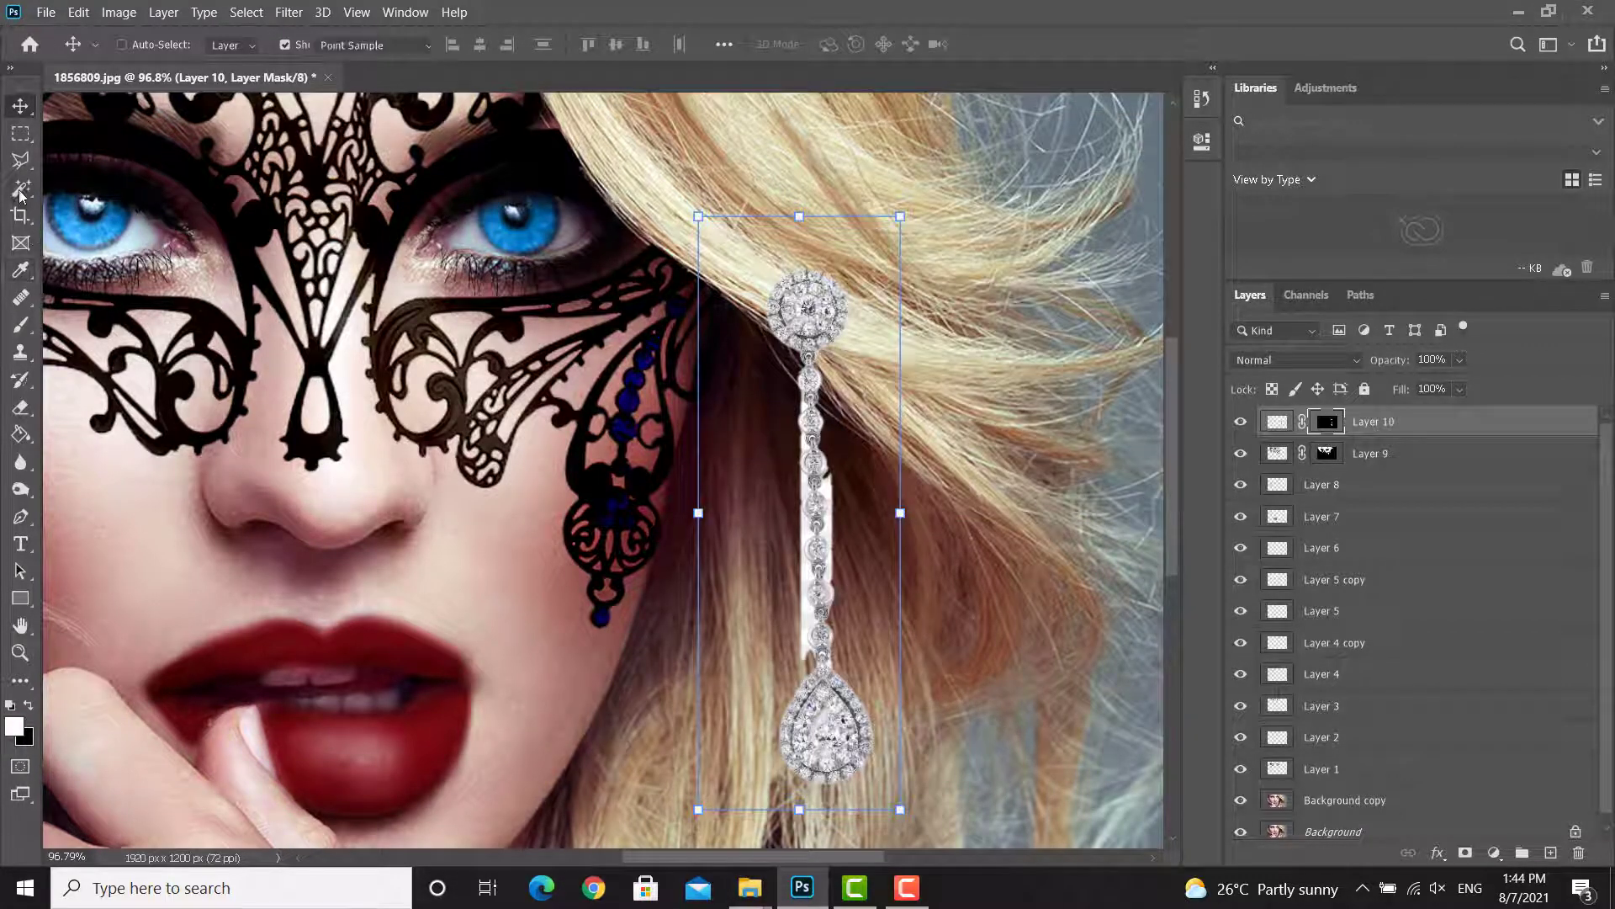
pyautogui.scroll(2, 814, 577)
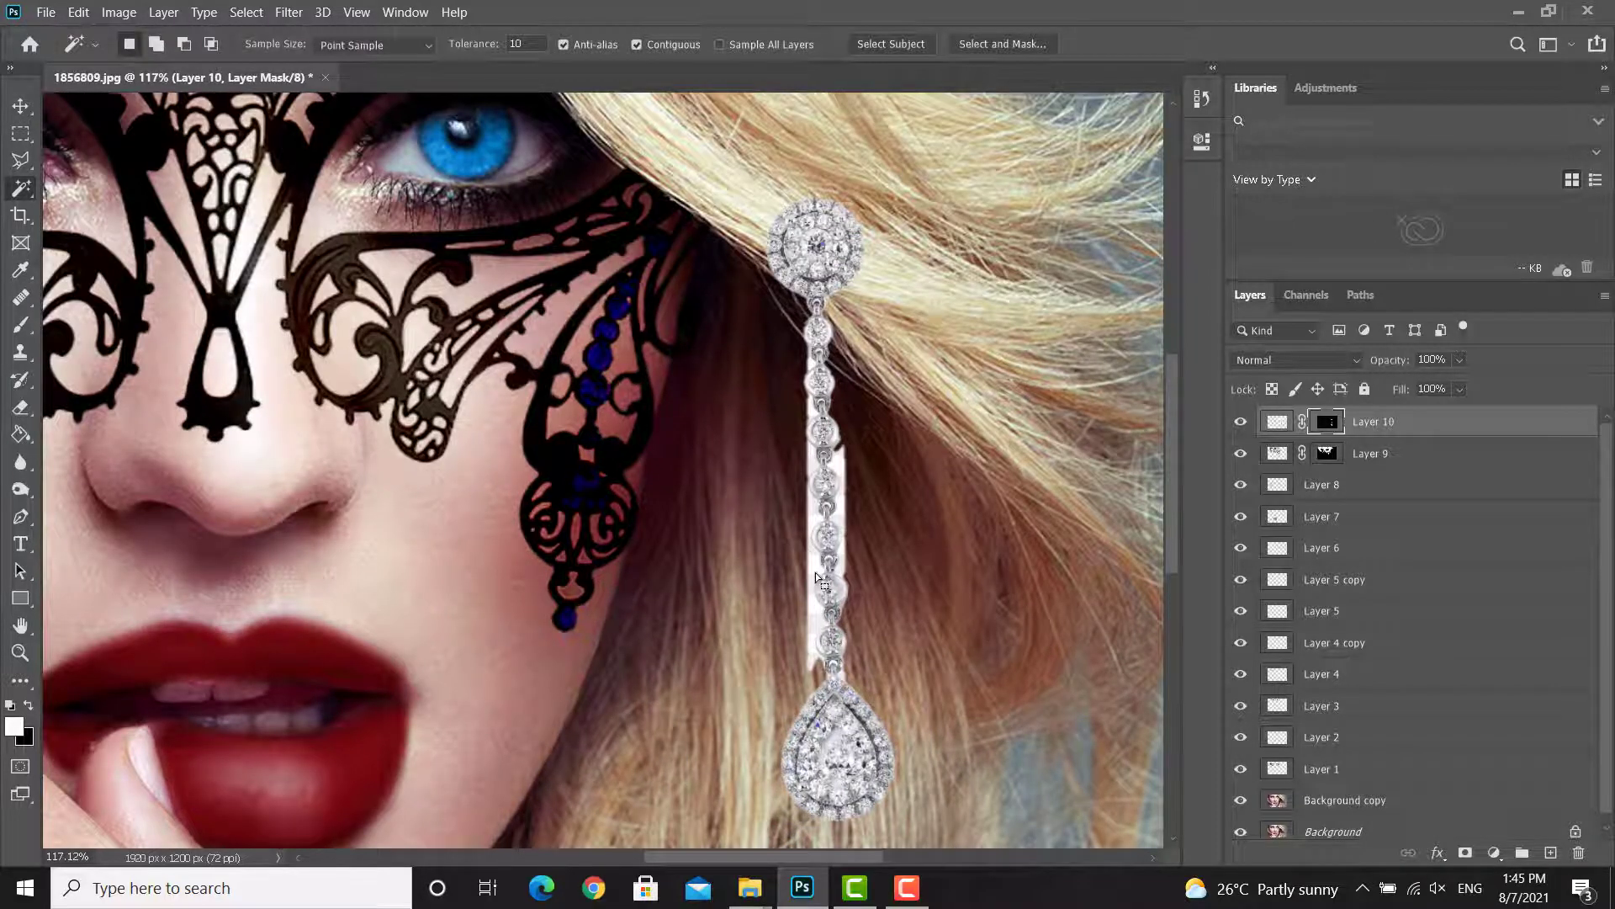
pyautogui.scroll(-3, 816, 572)
pyautogui.click(21, 163)
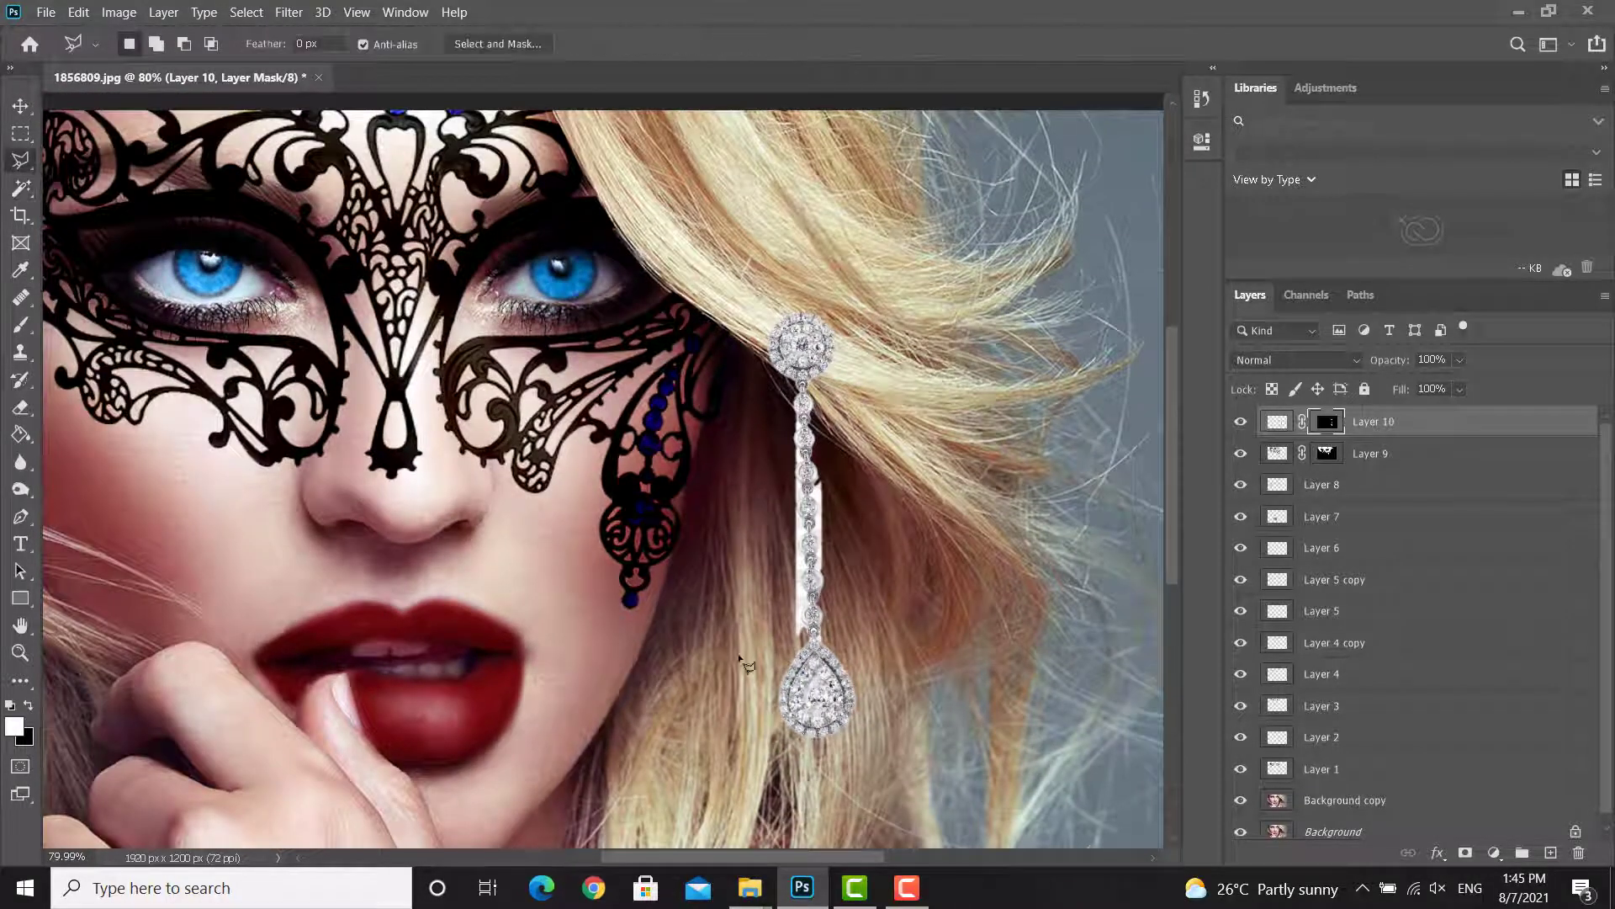
pyautogui.click(745, 769)
pyautogui.scroll(5, 720, 382)
pyautogui.click(789, 332)
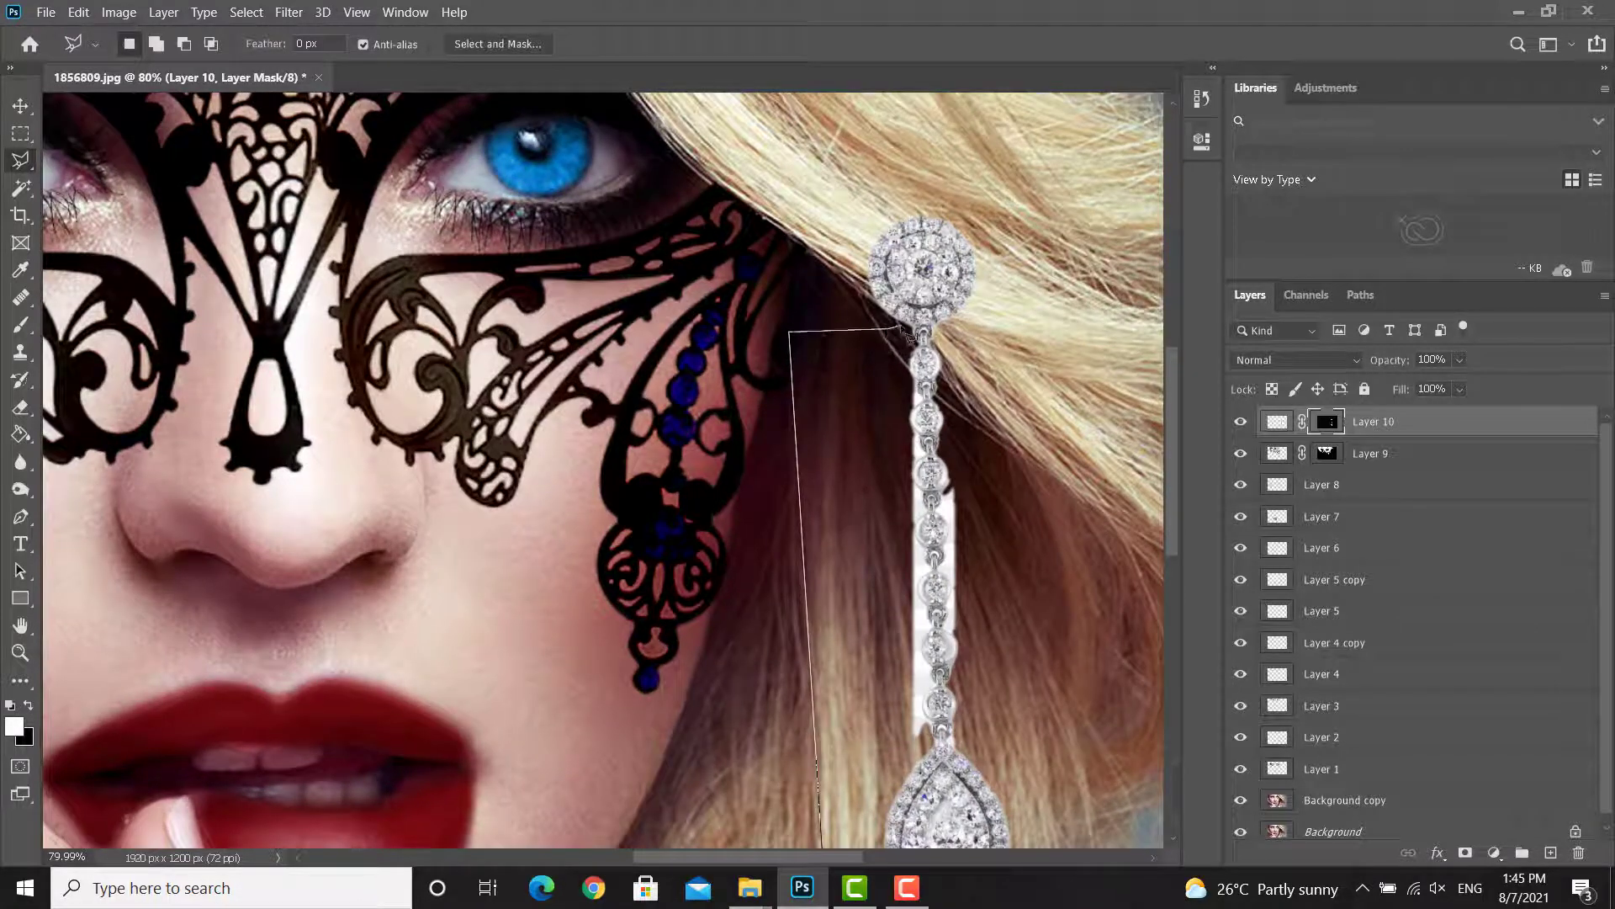
pyautogui.click(988, 336)
pyautogui.hotkey('ctrl', '-')
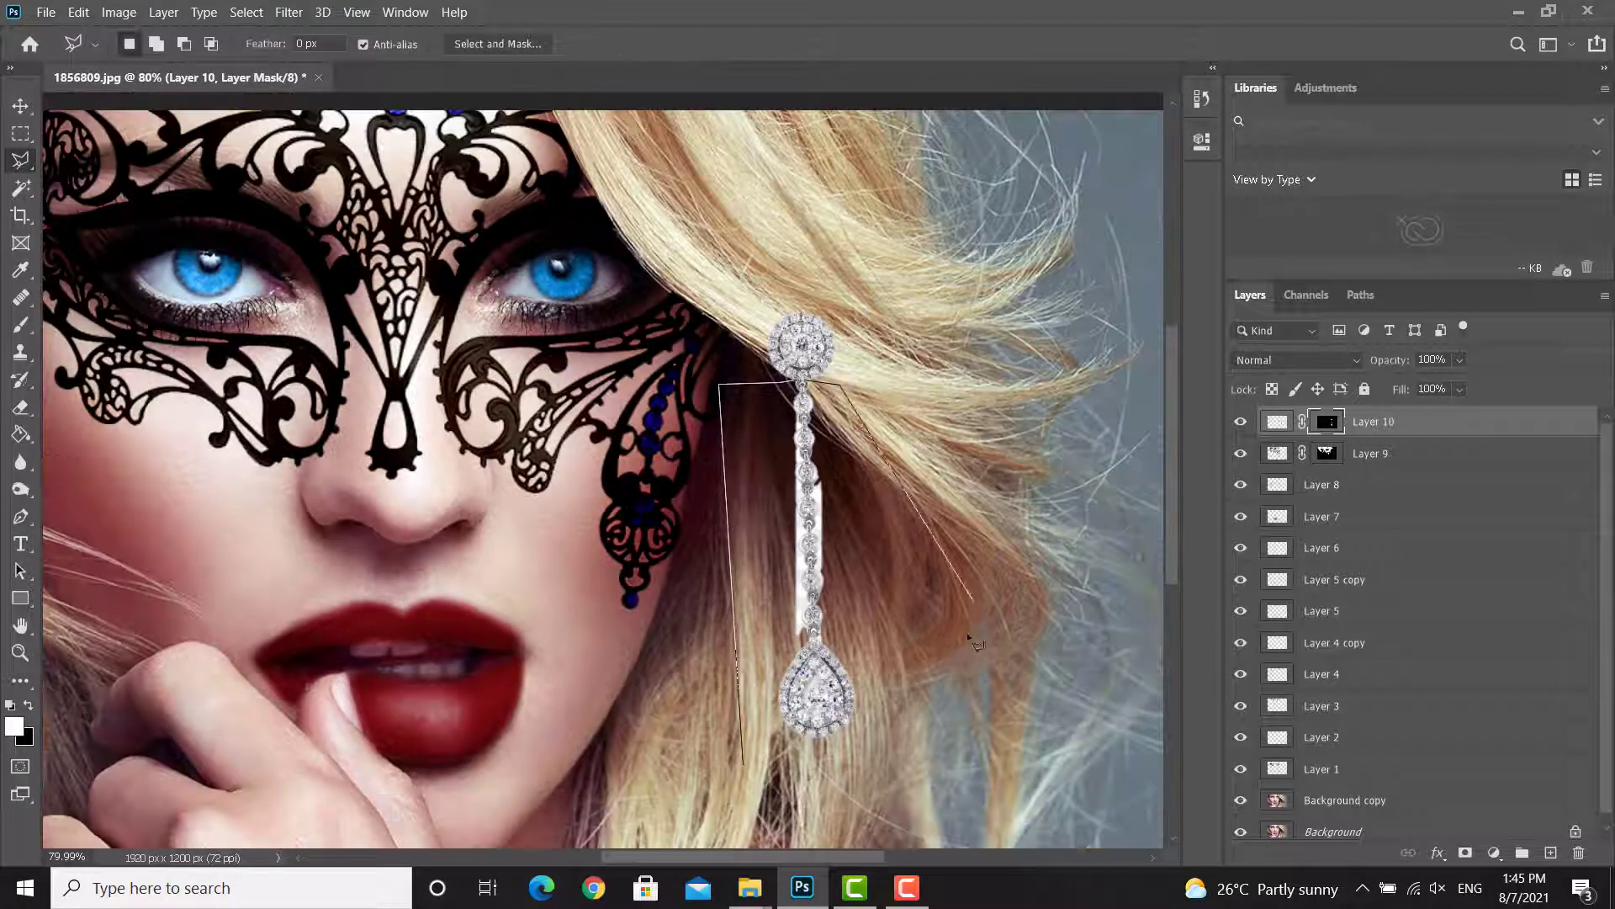
pyautogui.click(968, 639)
pyautogui.click(931, 795)
pyautogui.click(745, 770)
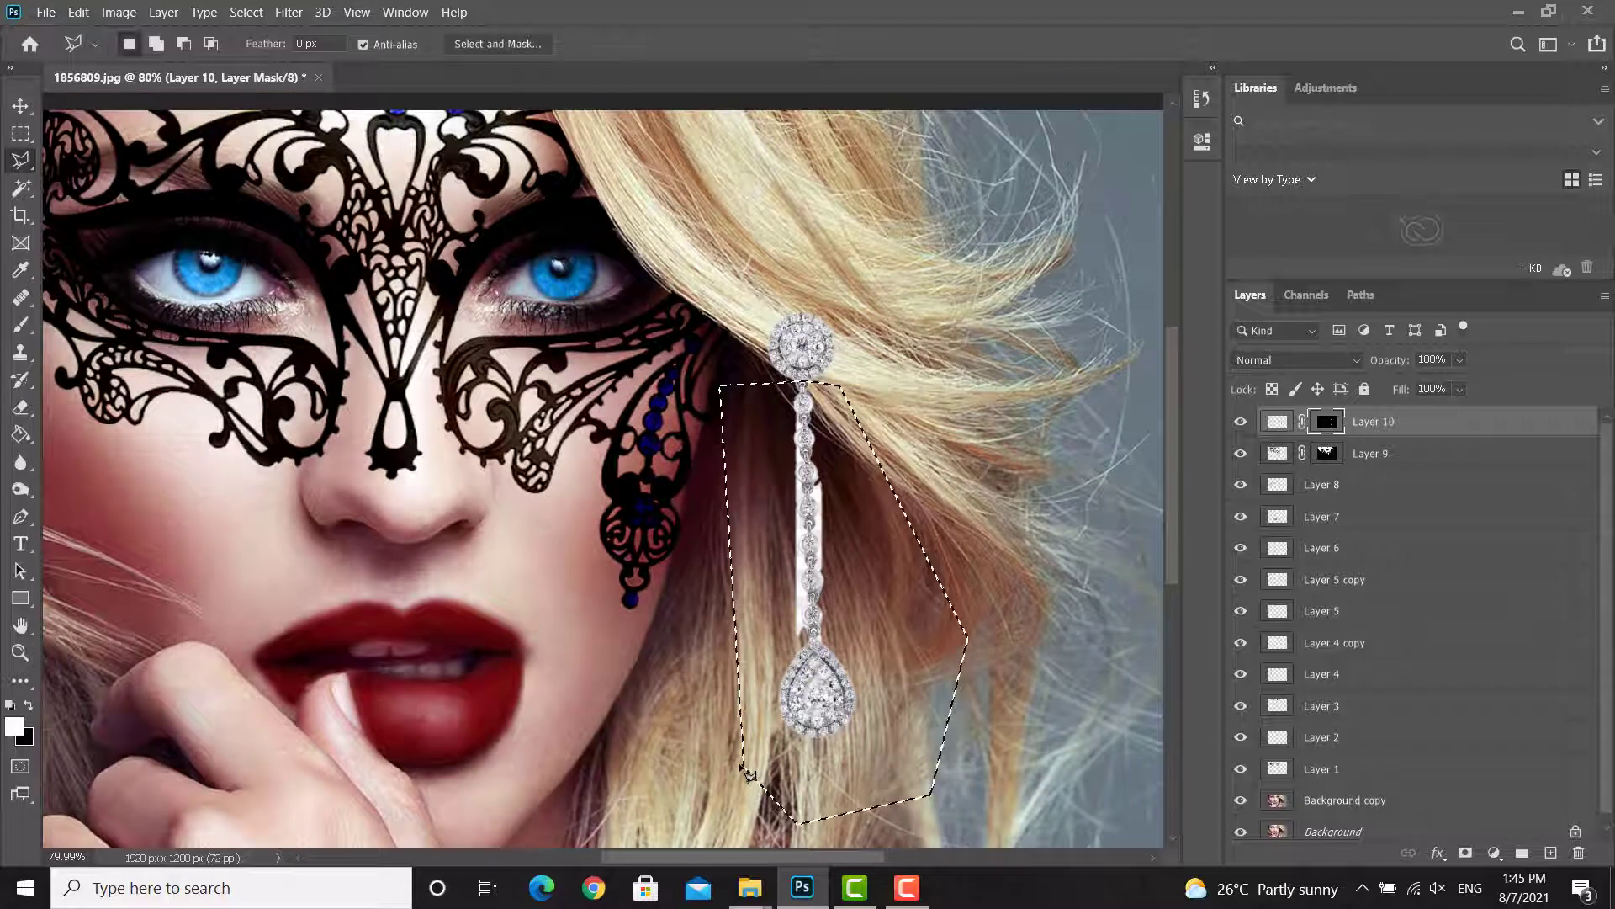
pyautogui.press('Delete')
pyautogui.hotkey('ctrl', 'd')
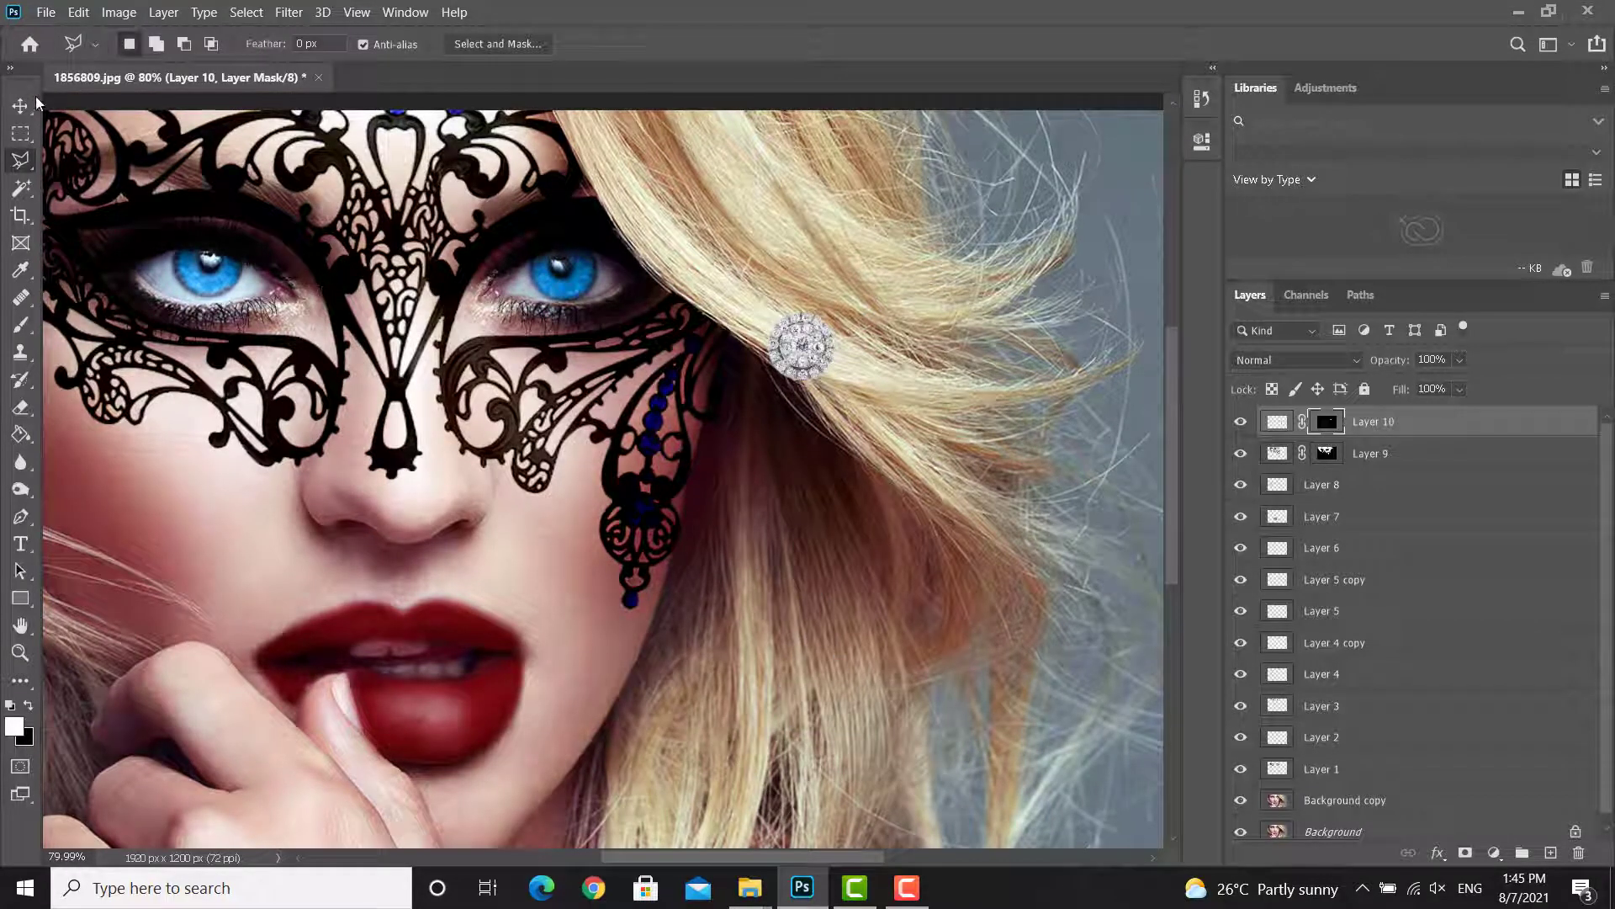
# Step: Move the round diamond stud to the tip of the mask's hanging pendant, shrink it to roughly half size, and apply the transform
pyautogui.click(25, 104)
pyautogui.scroll(-1, 845, 385)
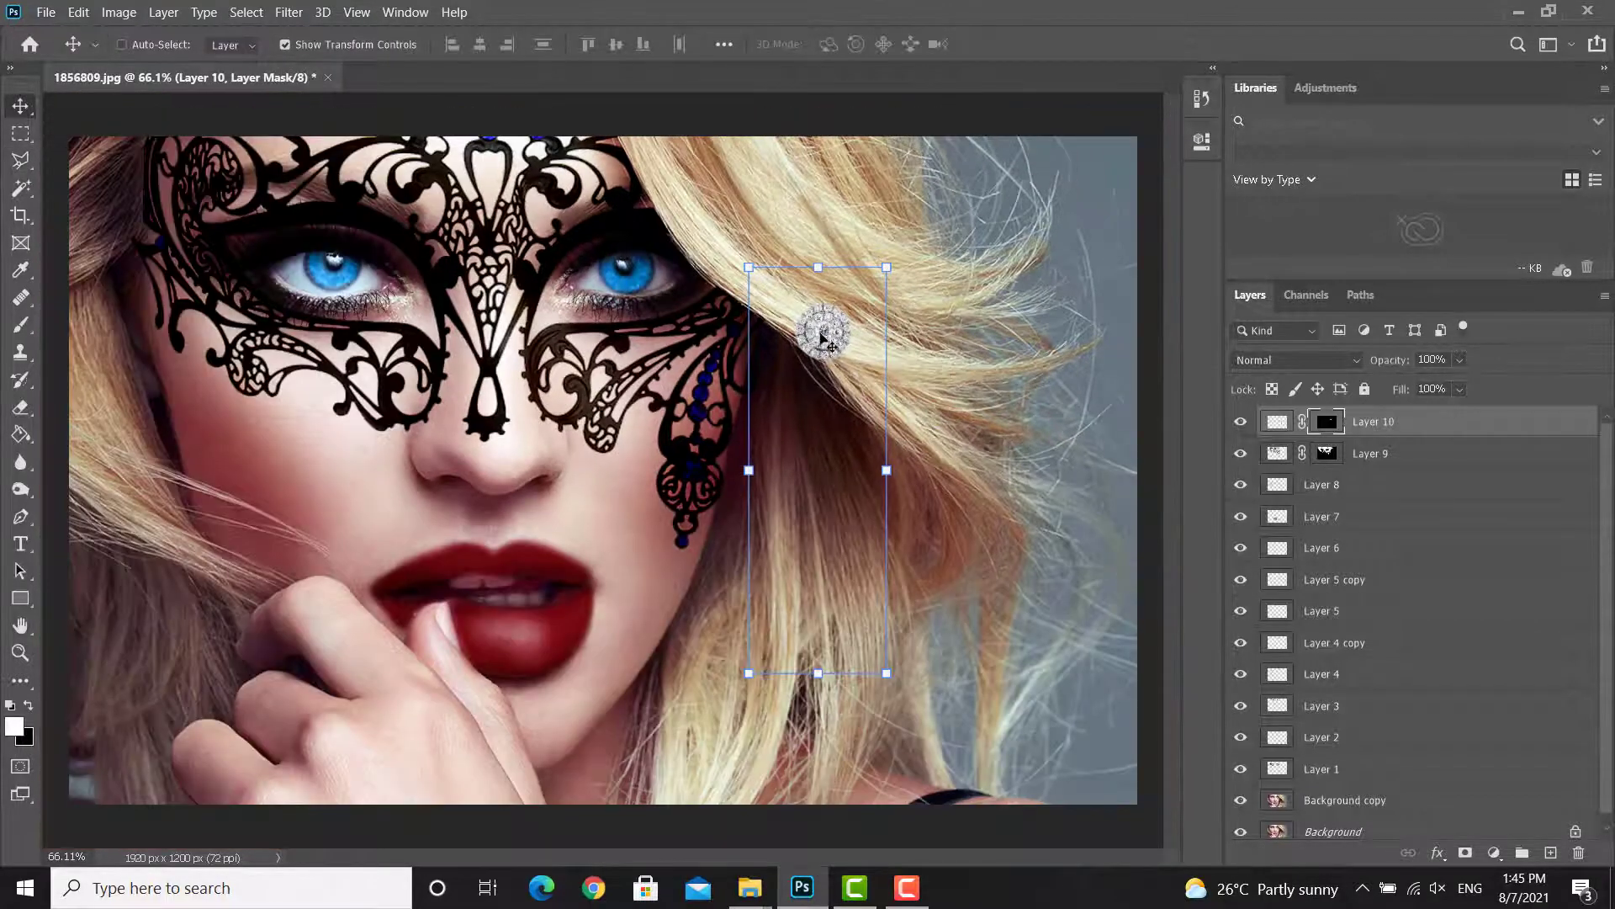
pyautogui.moveTo(823, 345); pyautogui.dragTo(700, 570)
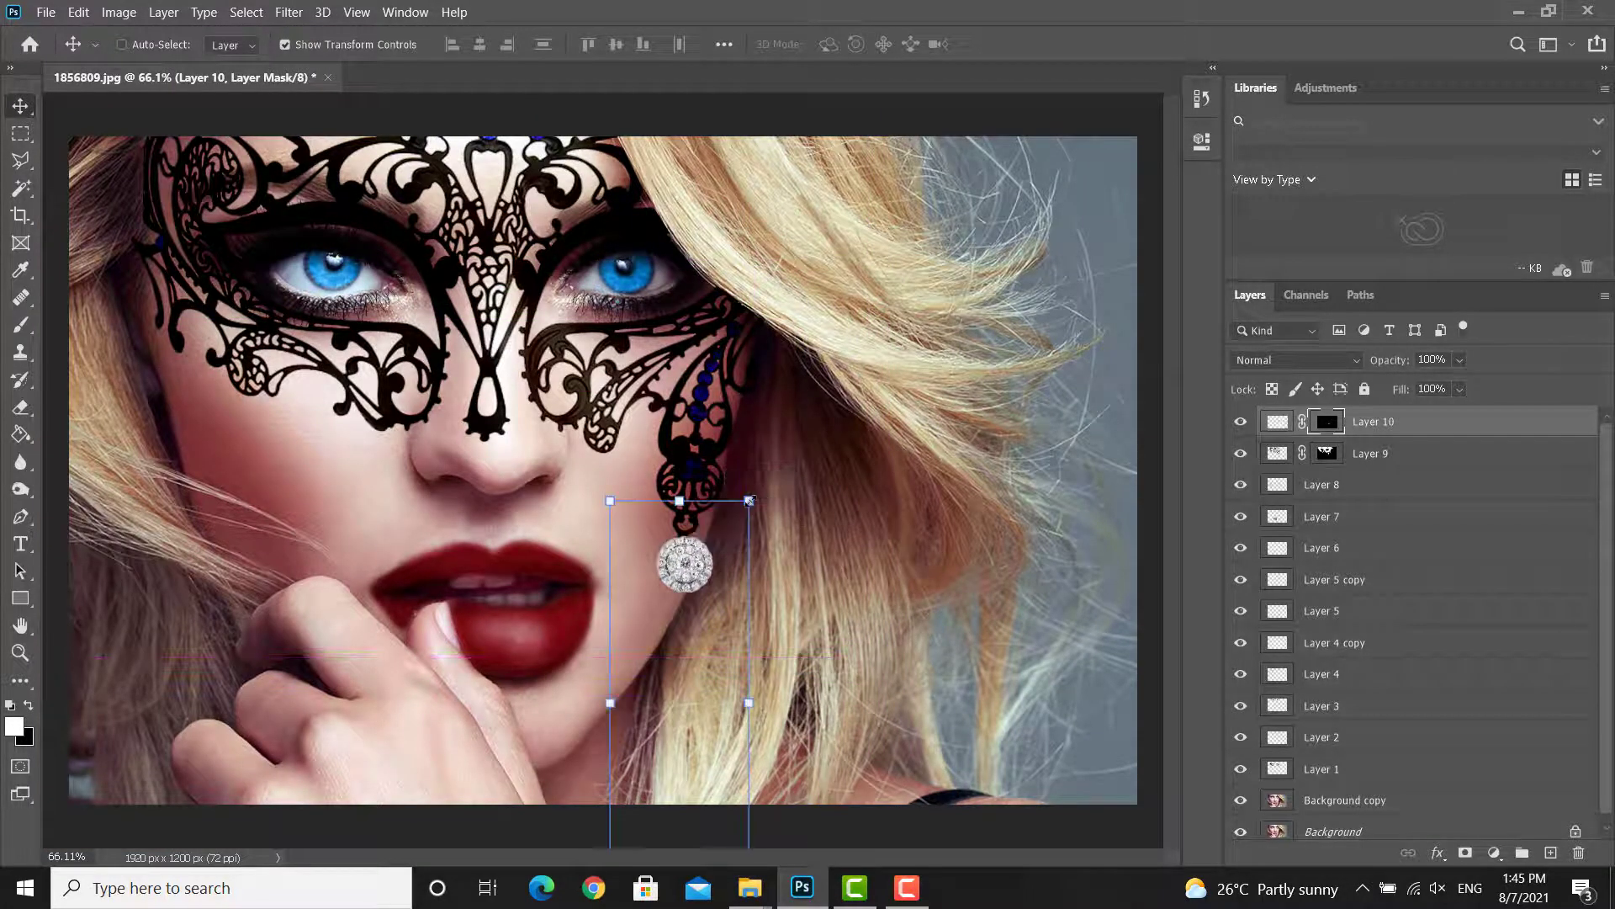
pyautogui.moveTo(749, 501); pyautogui.dragTo(676, 567)
pyautogui.click(1044, 45)
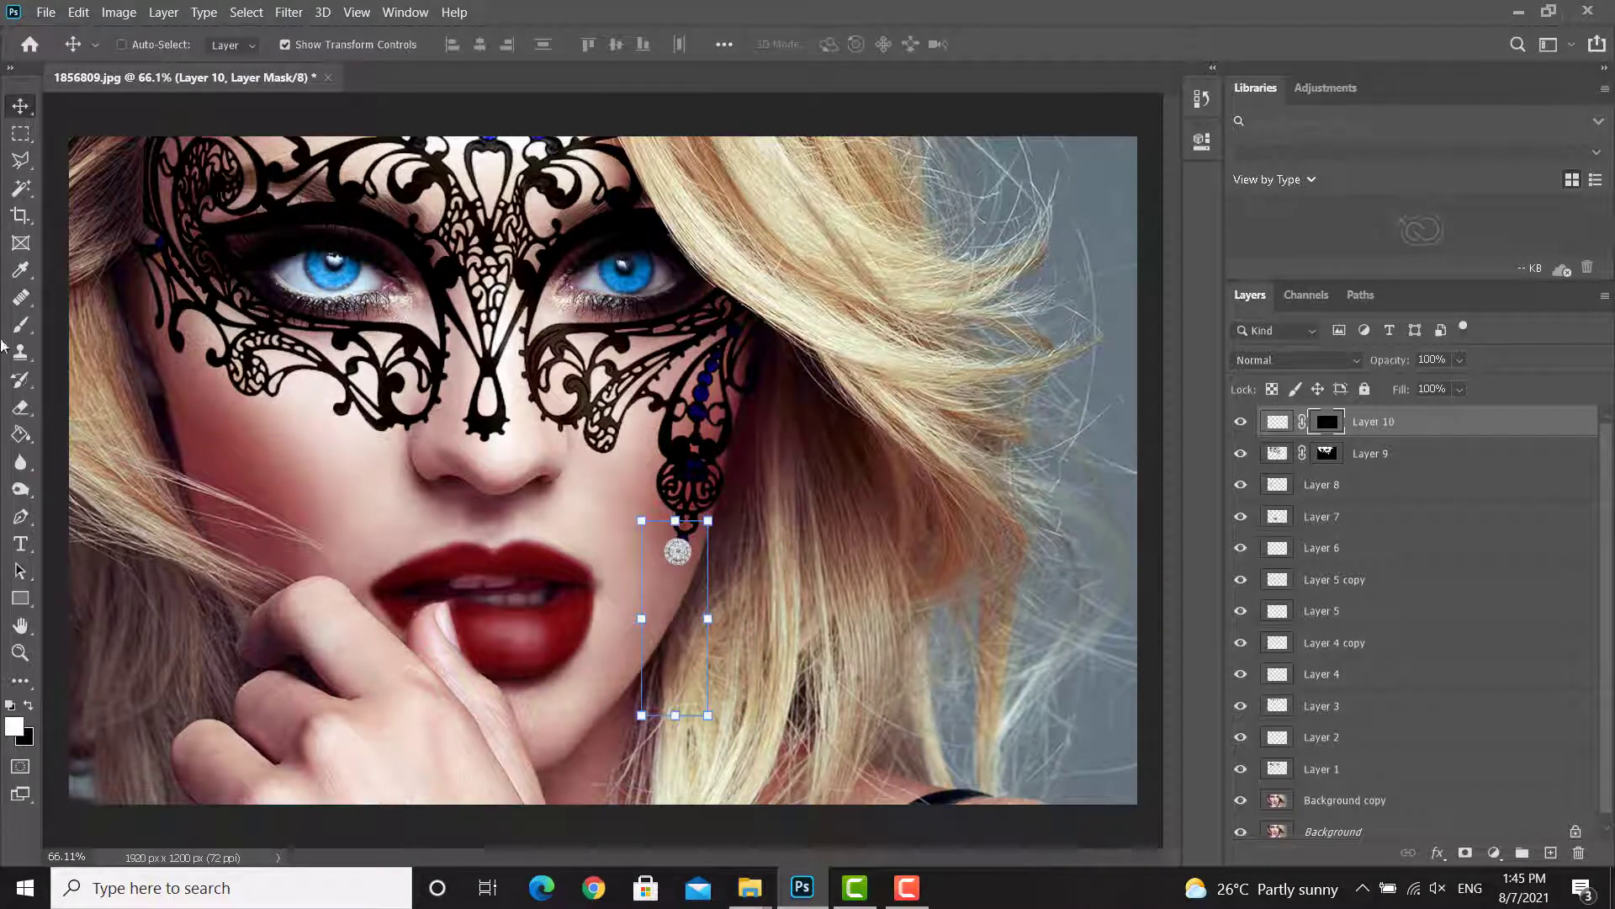
pyautogui.click(20, 407)
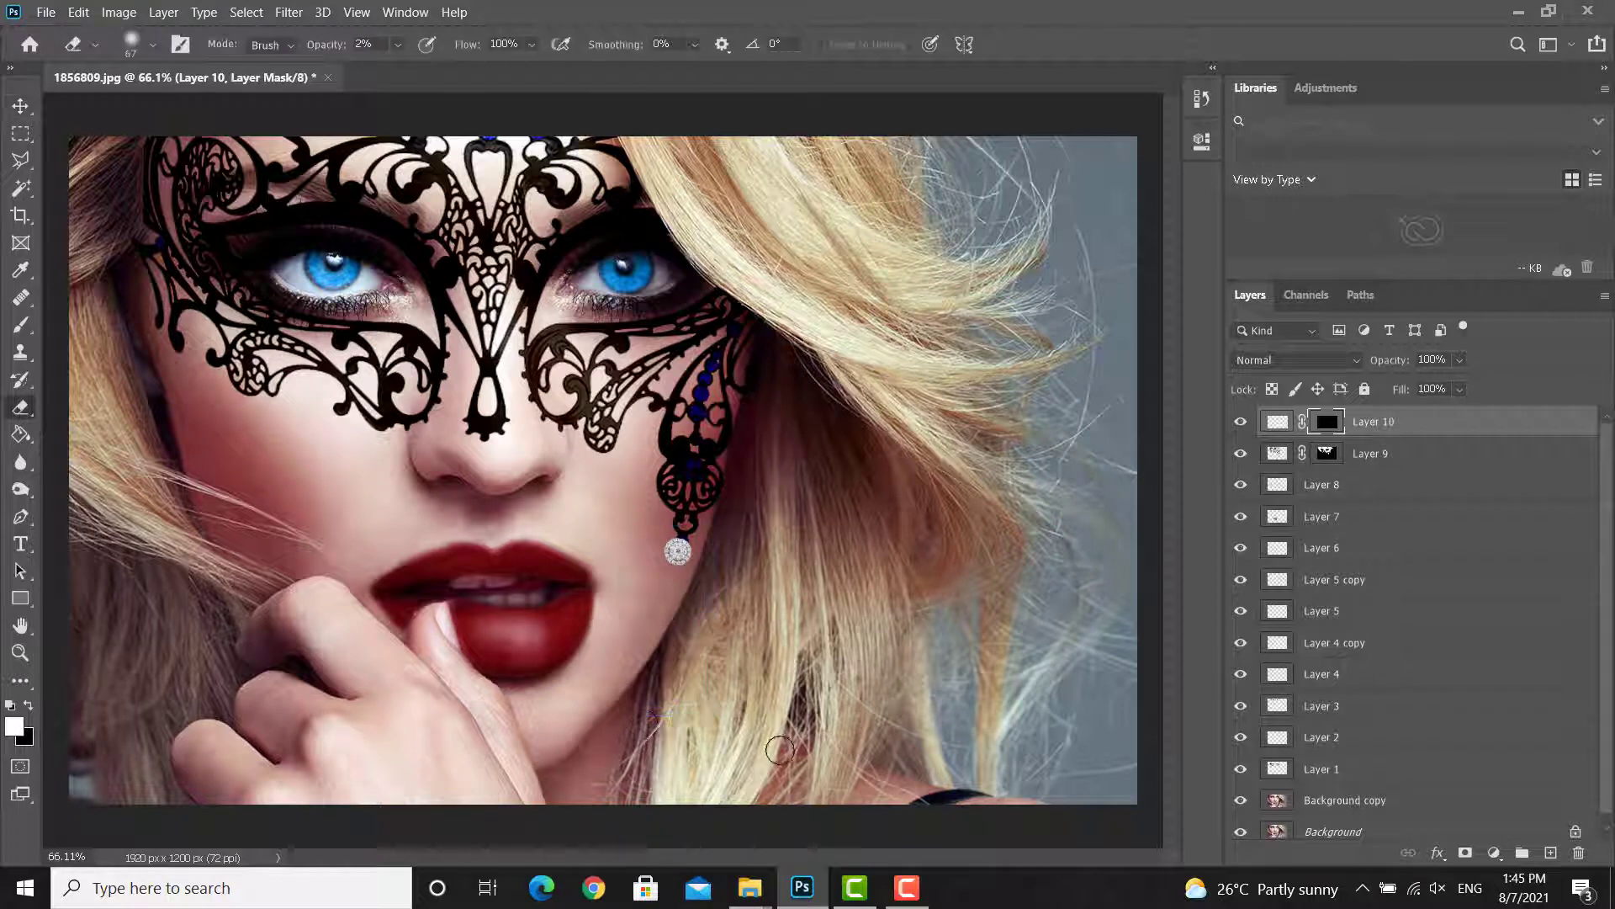
pyautogui.click(20, 106)
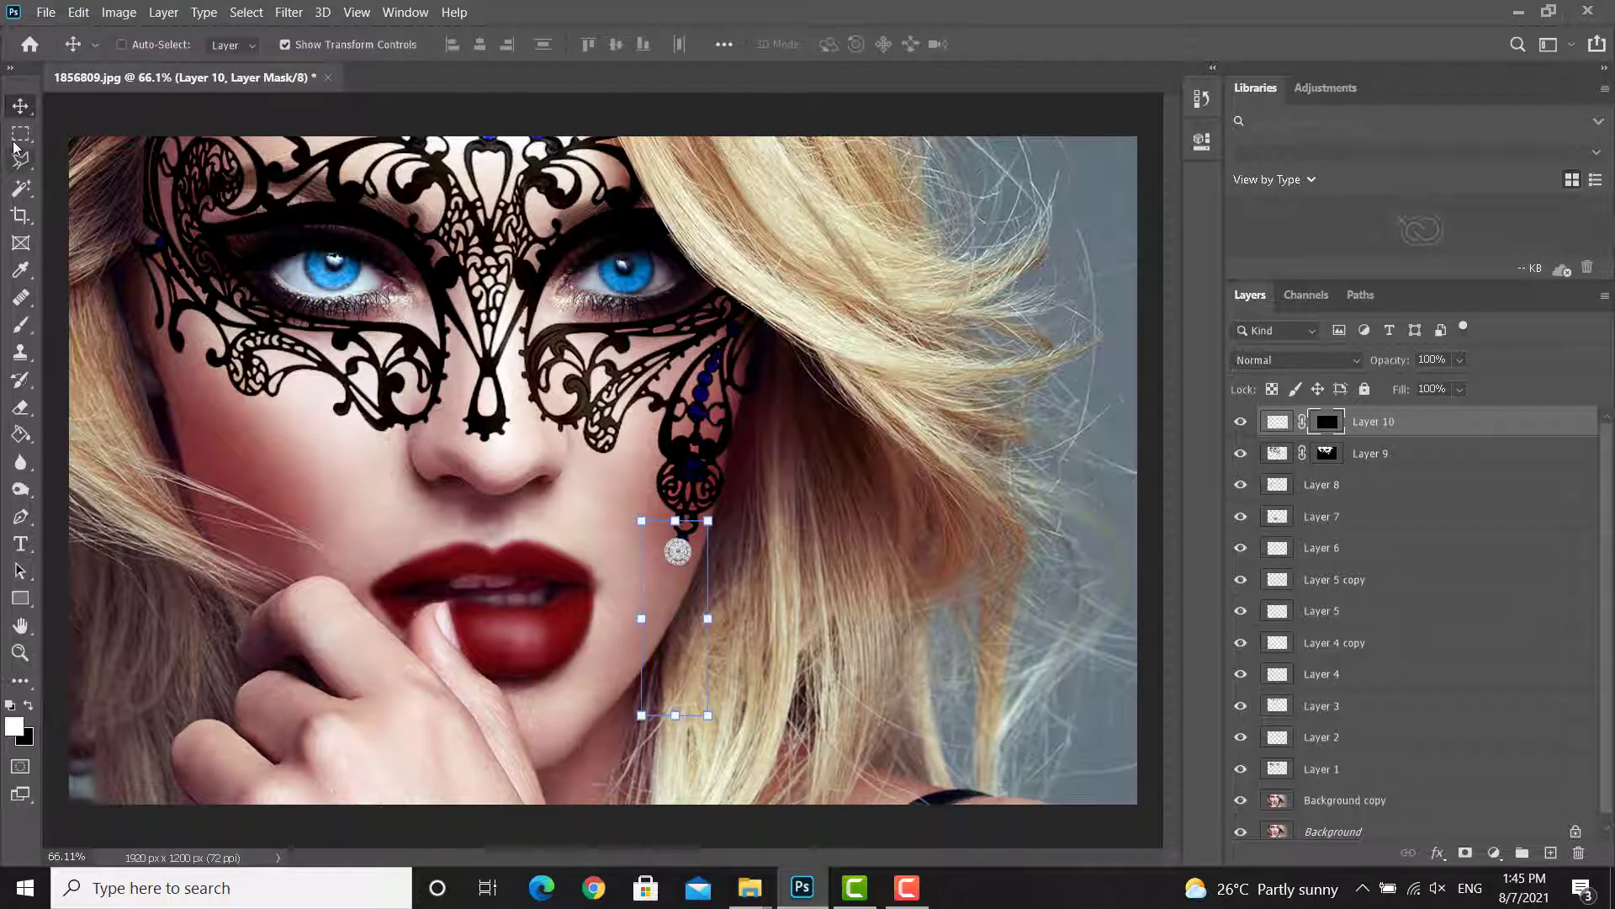
pyautogui.click(20, 133)
pyautogui.moveTo(641, 570); pyautogui.dragTo(762, 822)
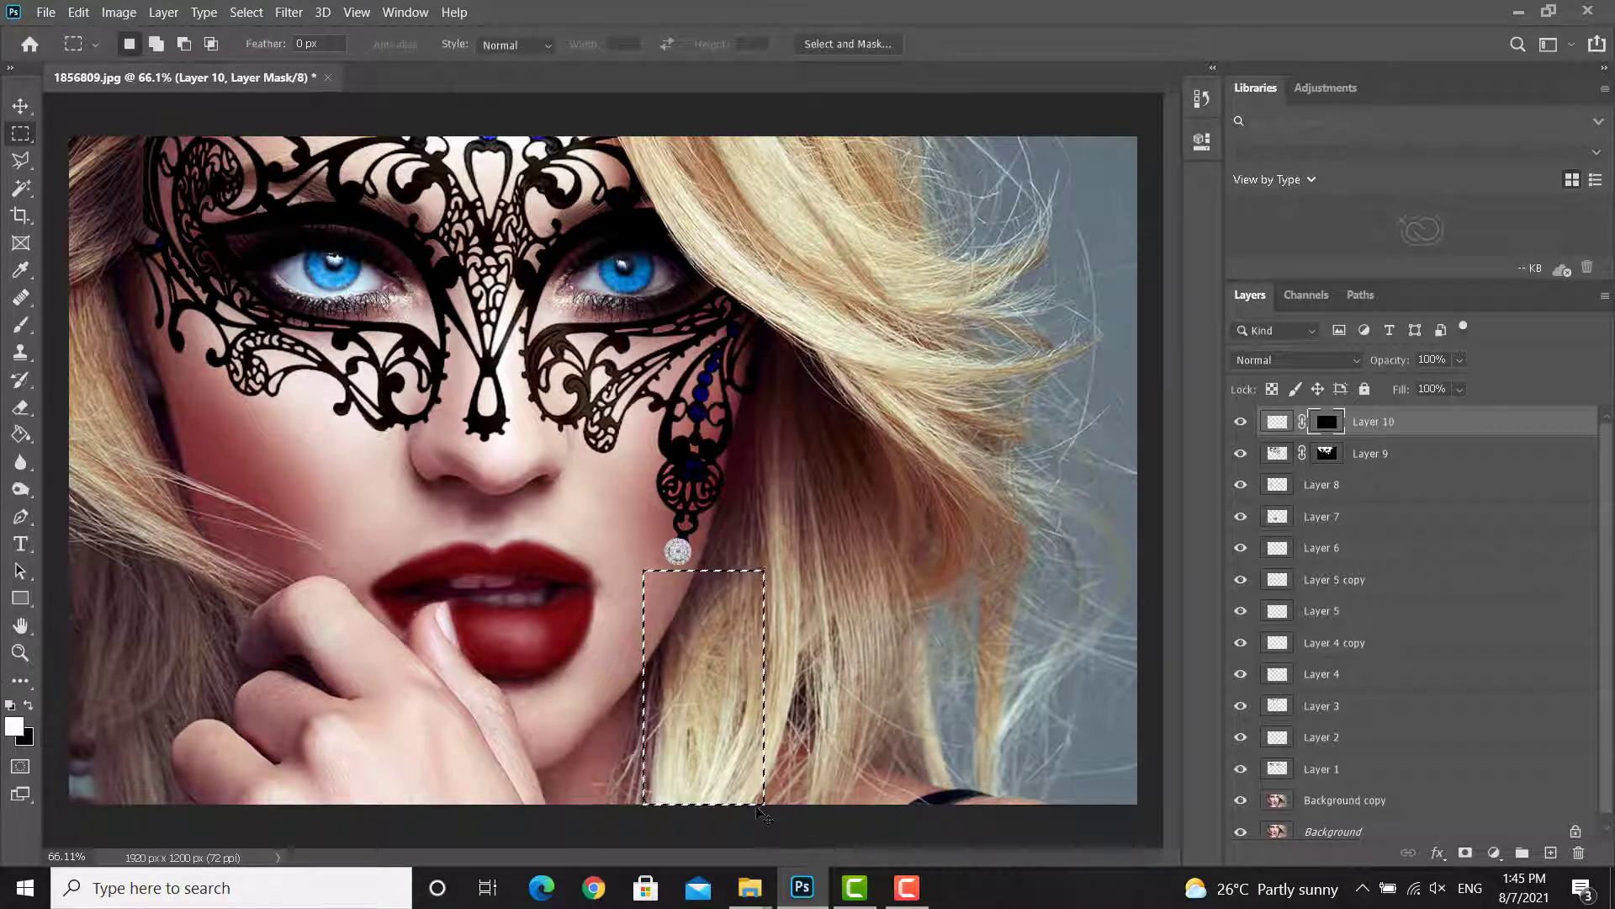
pyautogui.click(637, 704)
pyautogui.click(21, 107)
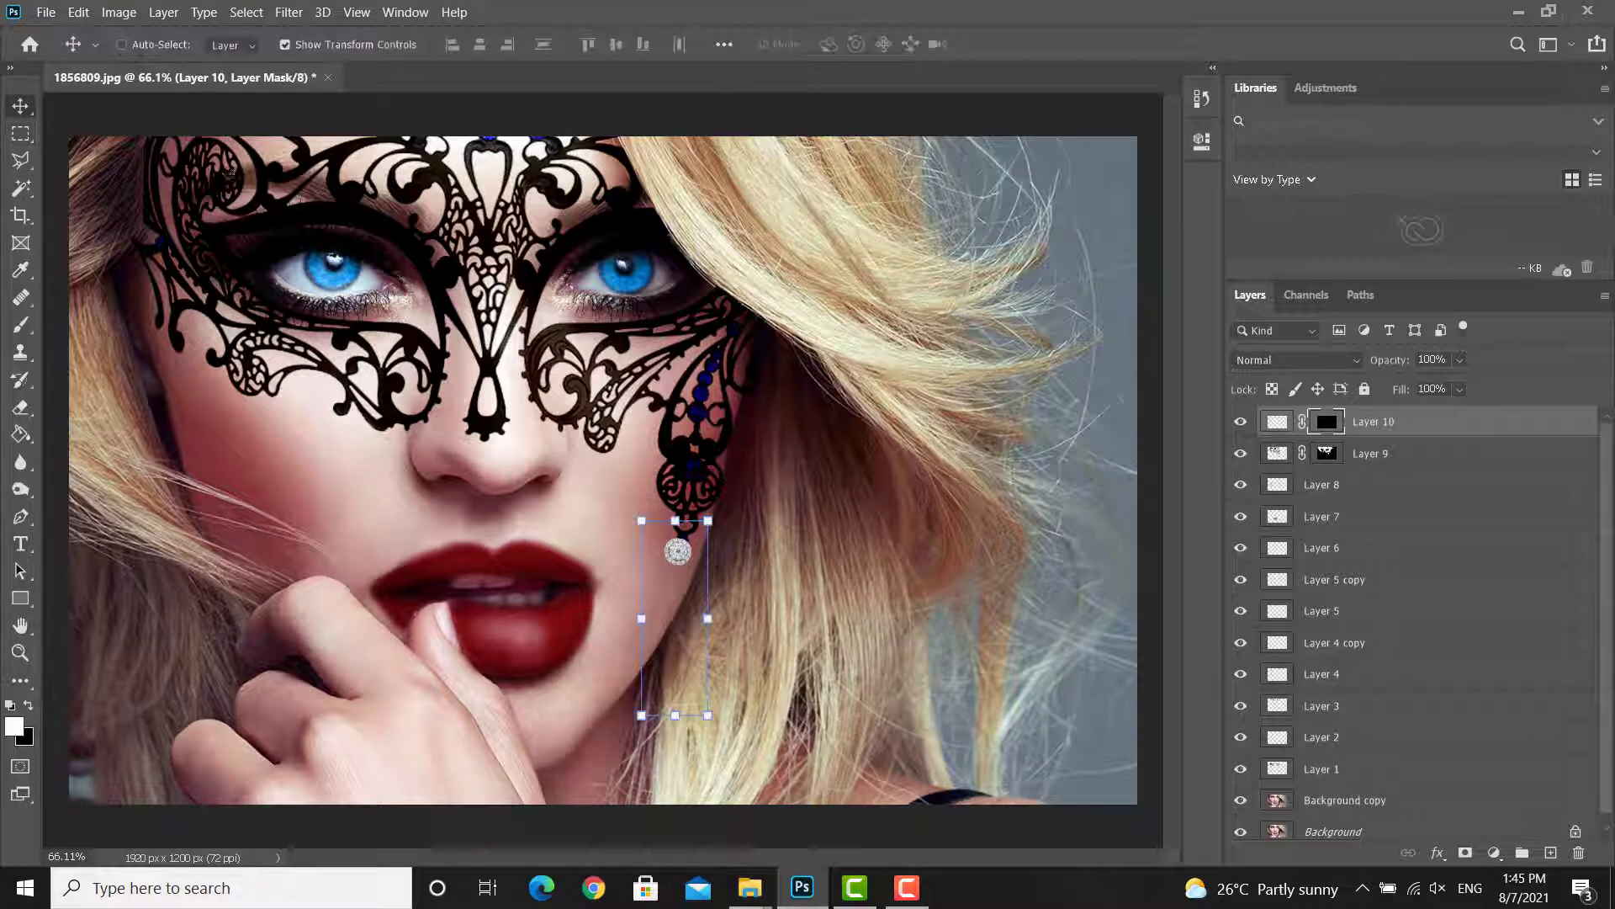
# Step: Target the Layer 10 image instead of its mask, delete the hidden earring remainder below the stud with a rectangular marquee, and clear the selection
pyautogui.click(1268, 423)
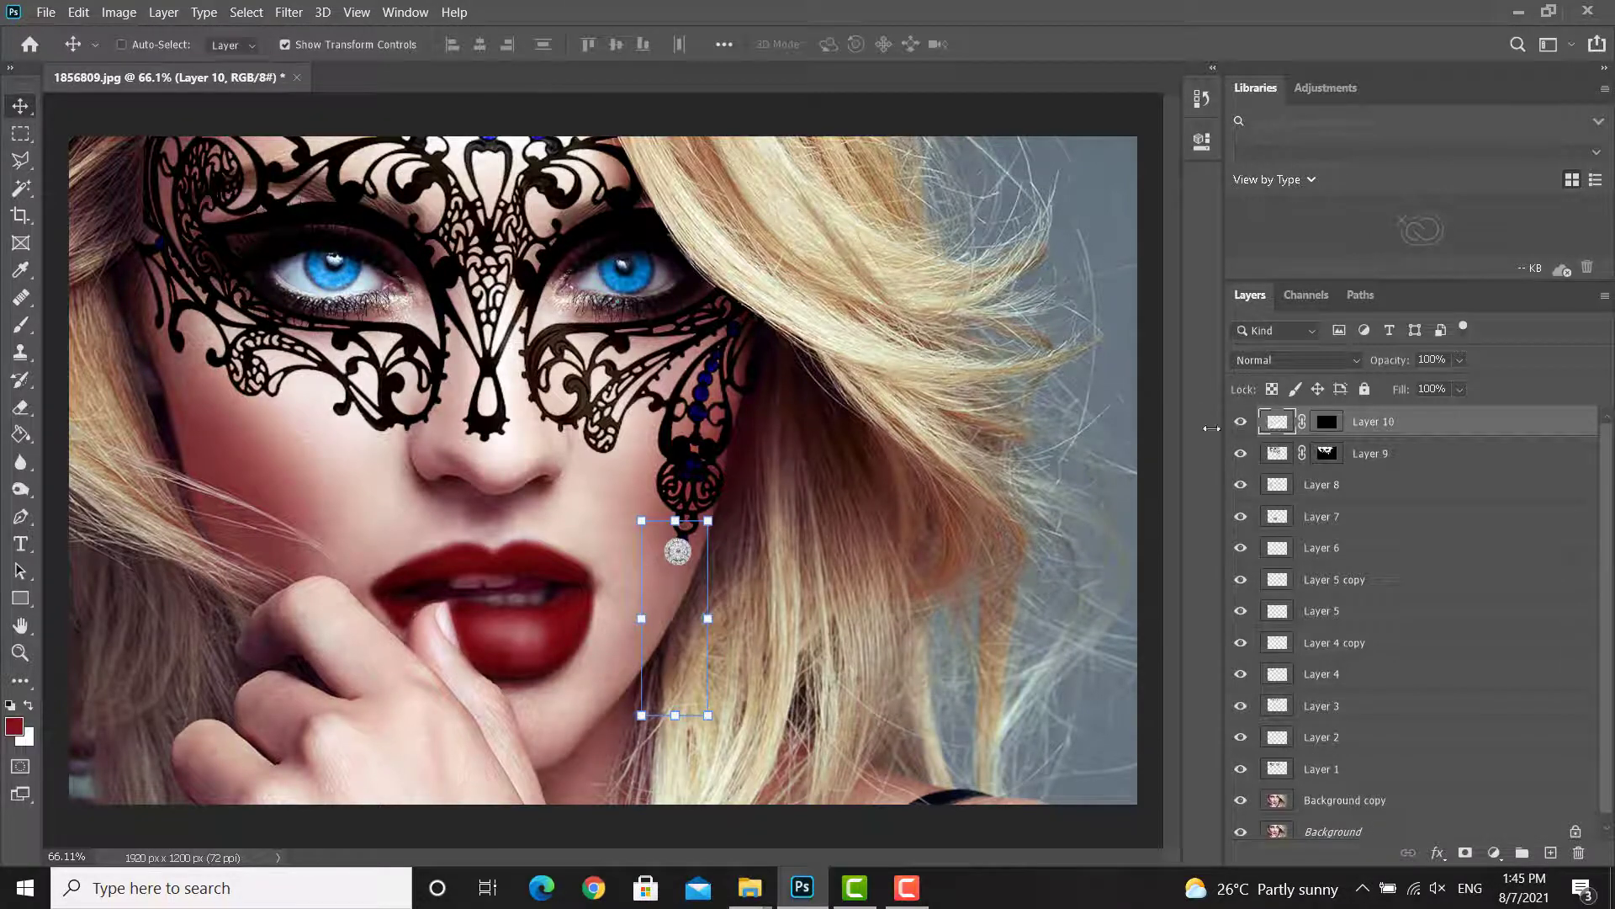
pyautogui.click(21, 134)
pyautogui.moveTo(623, 574); pyautogui.dragTo(786, 803)
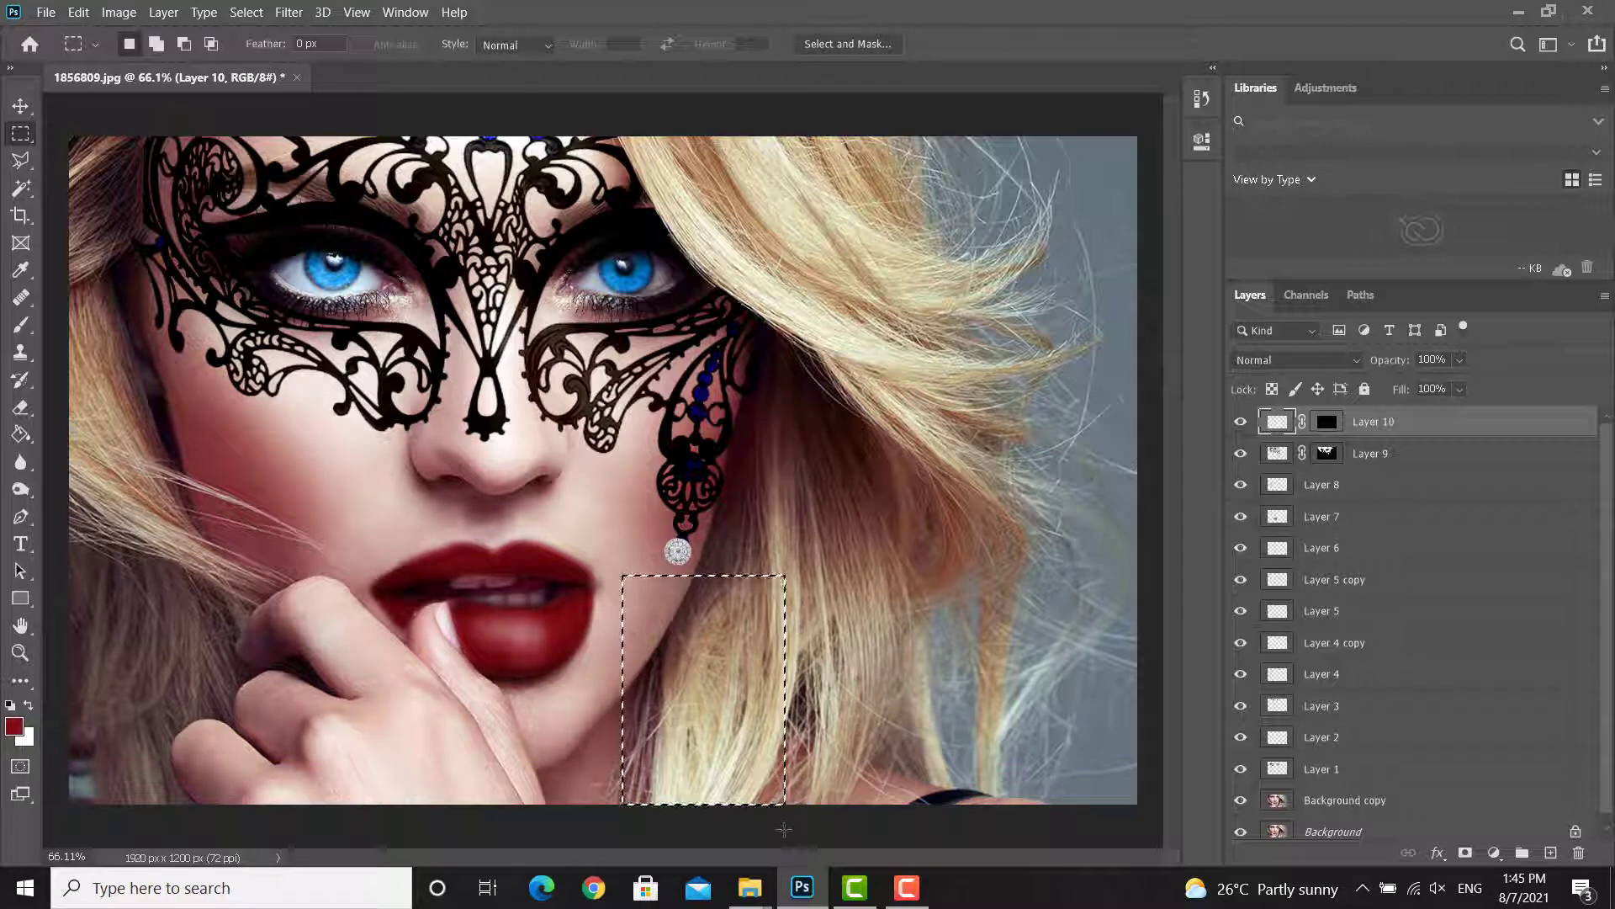
pyautogui.click(21, 106)
pyautogui.hotkey('ctrl', 'd')
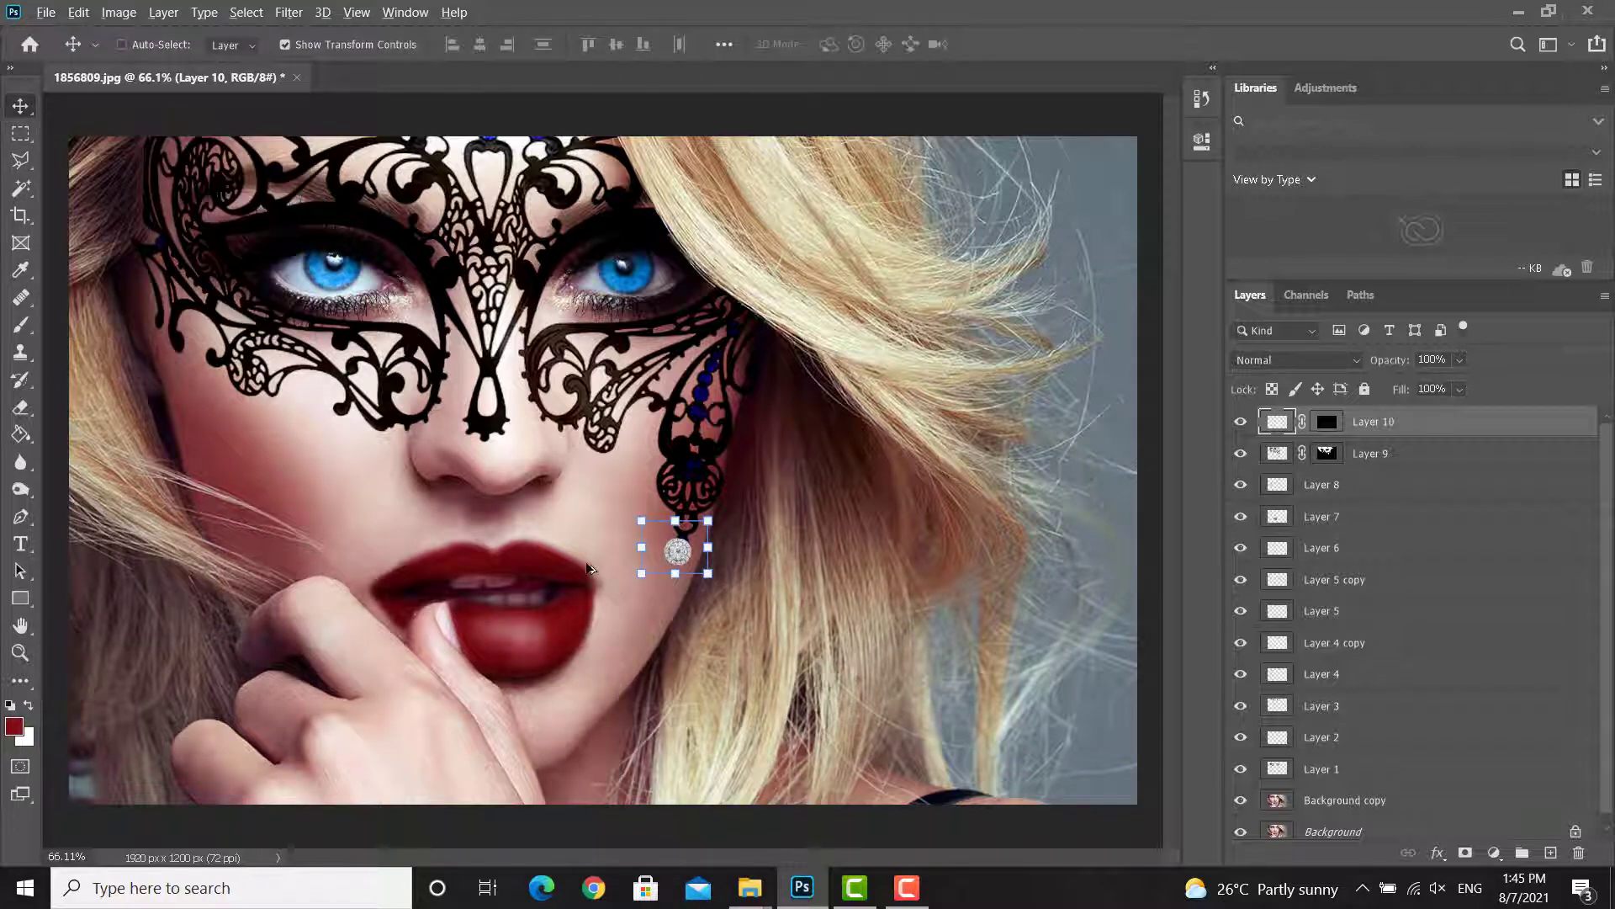
# Step: Scale the diamond stud to about 70.4%, center it on the mask pendant's large round gem, and apply the transform
pyautogui.scroll(2, 587, 568)
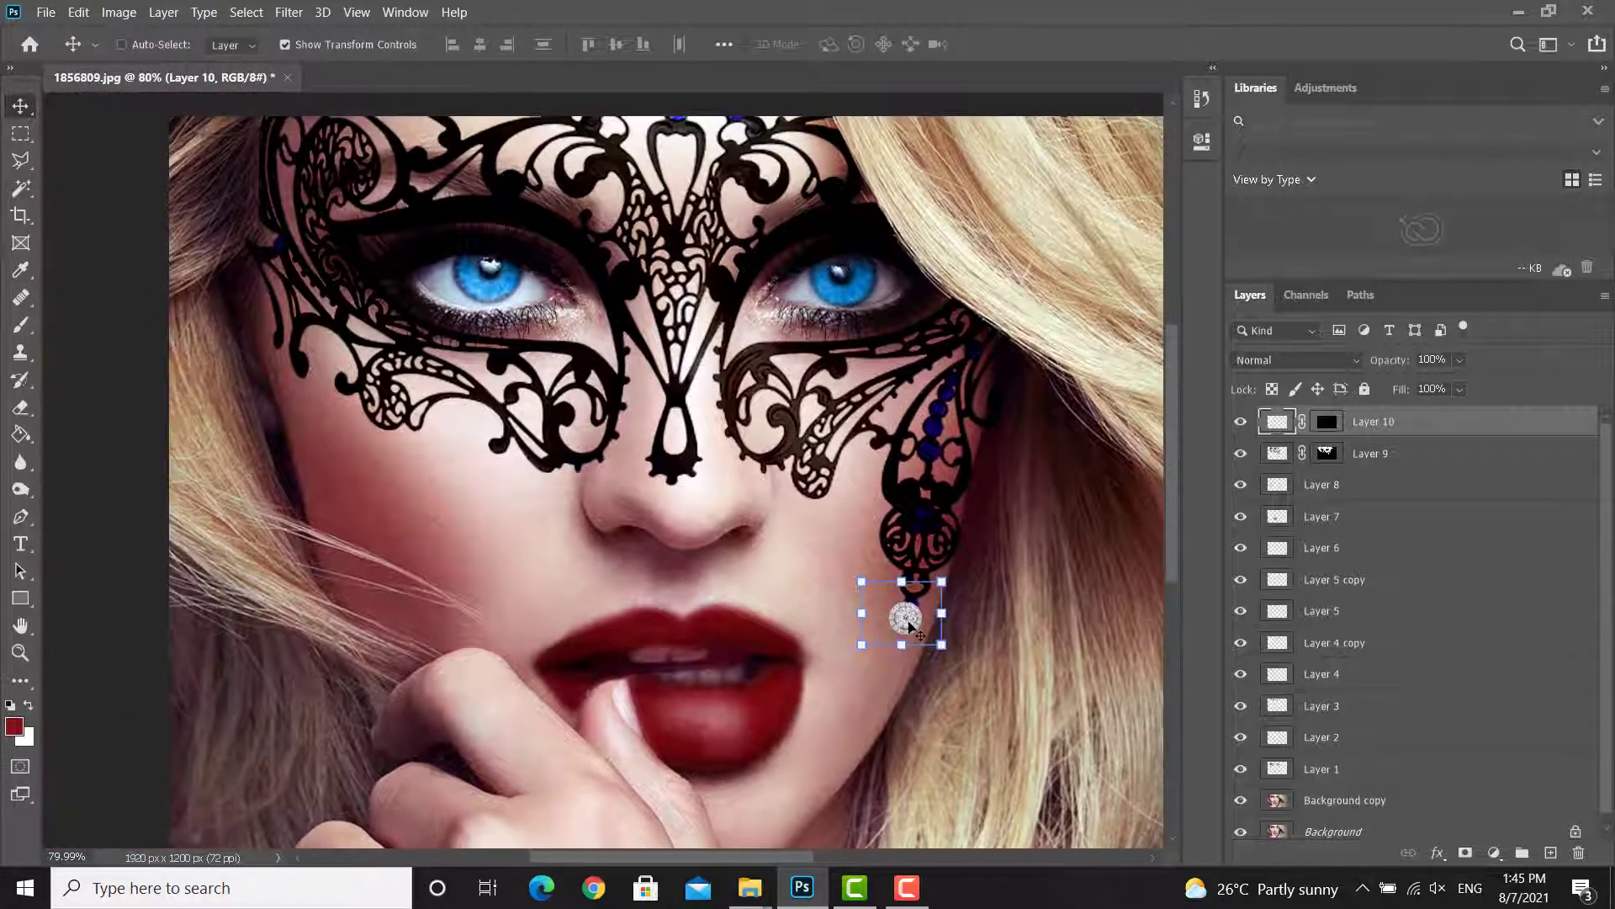
pyautogui.moveTo(909, 624); pyautogui.dragTo(328, 439)
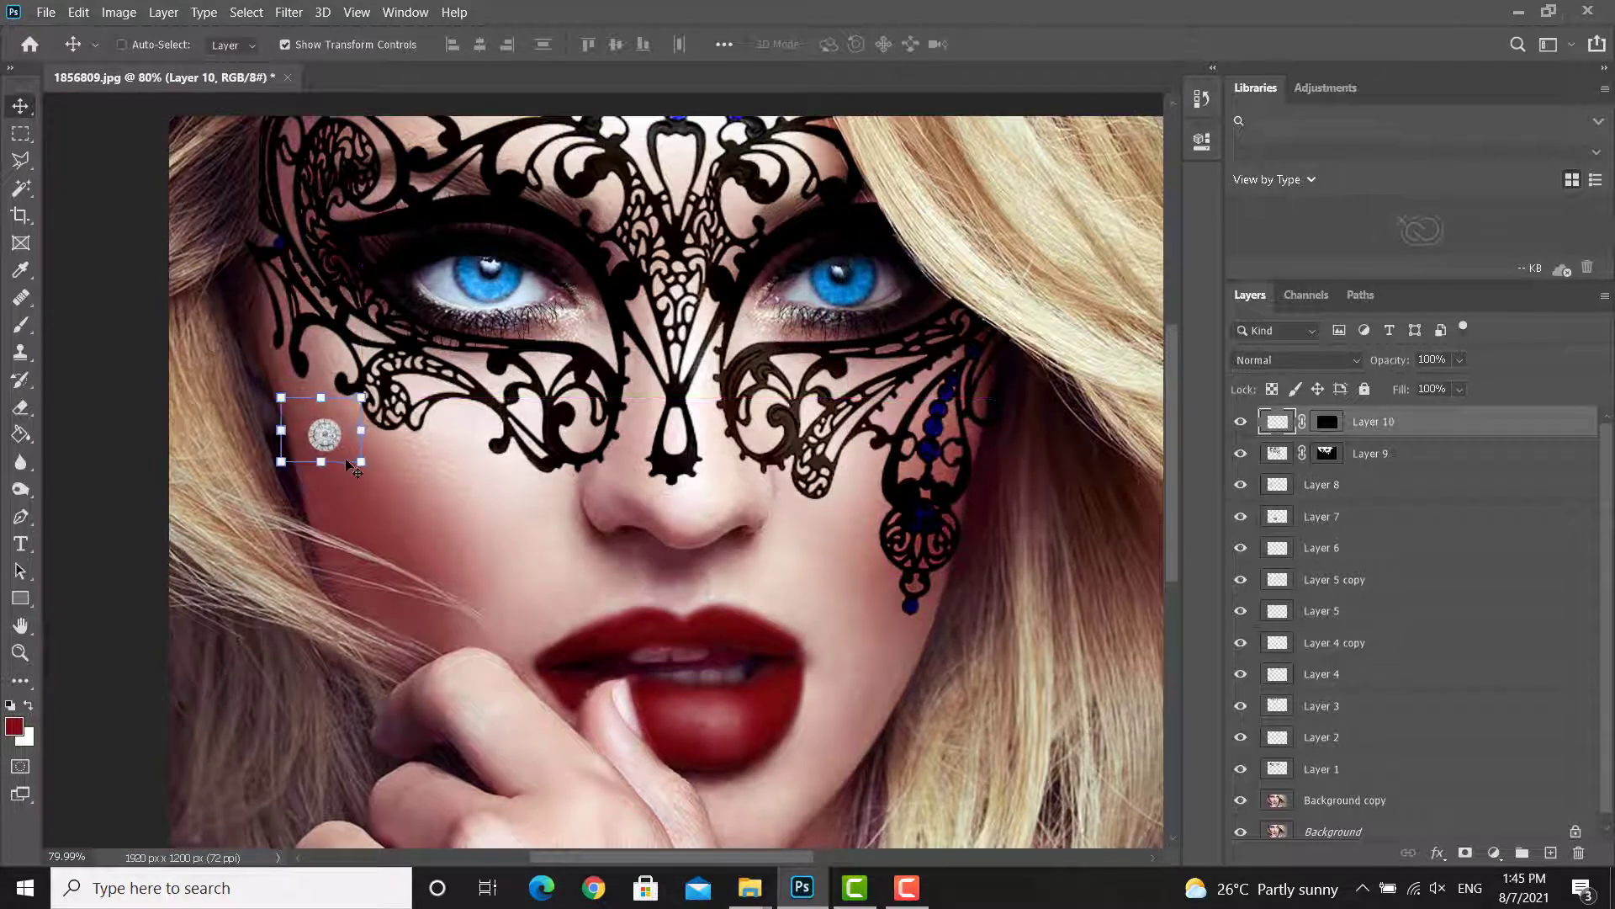
pyautogui.scroll(3, 352, 465)
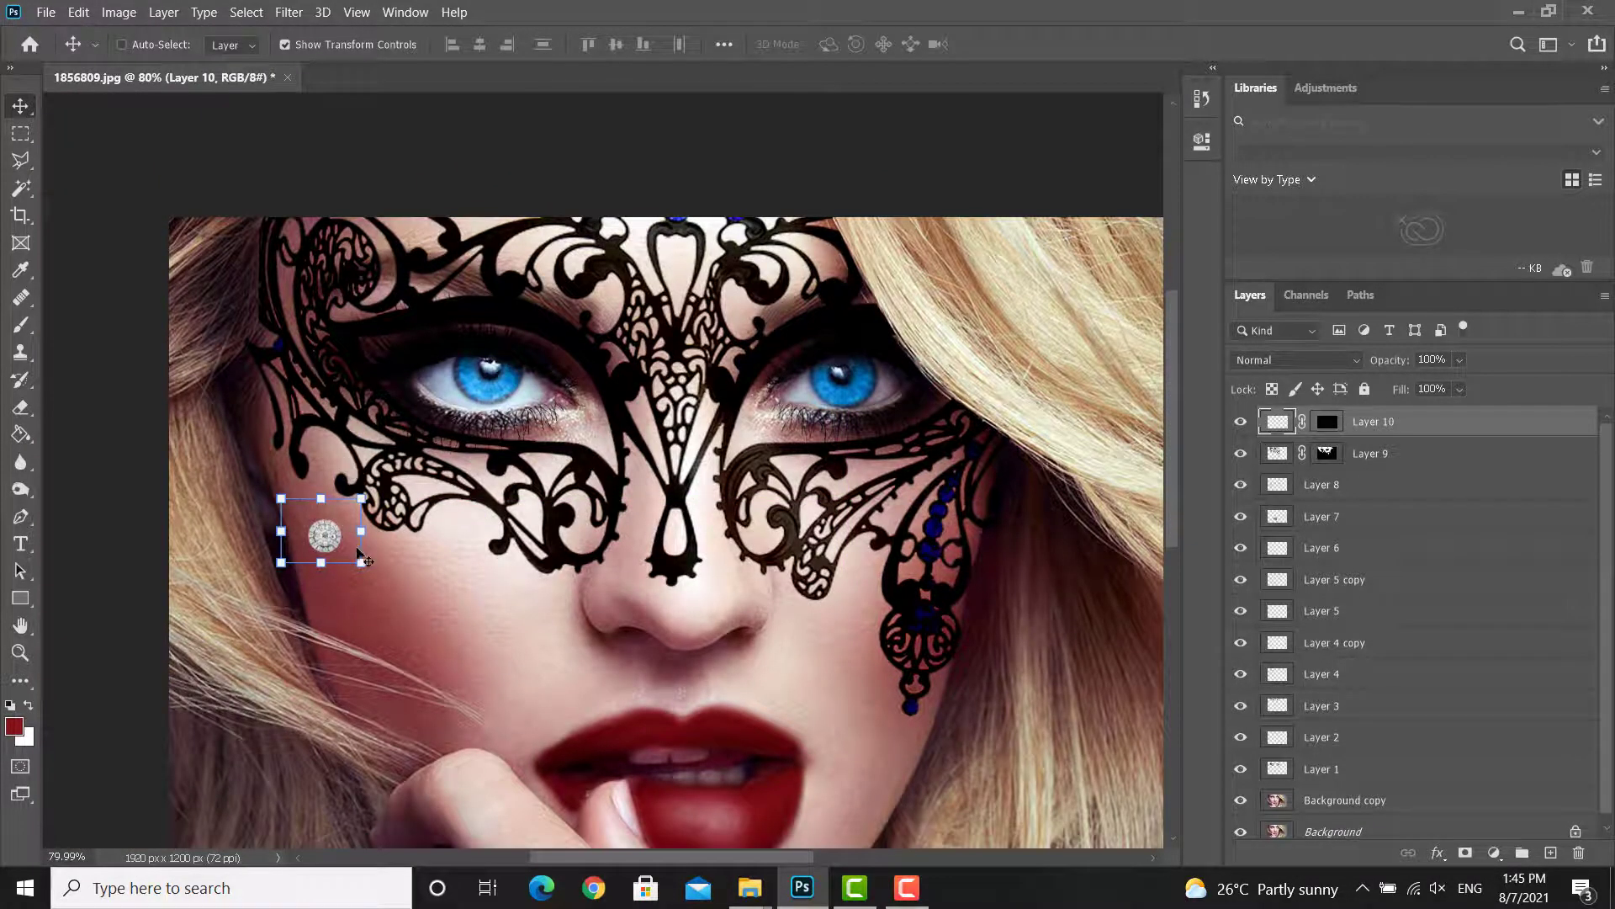
pyautogui.moveTo(360, 562); pyautogui.dragTo(917, 614)
pyautogui.press('Escape')
pyautogui.scroll(2, 939, 643)
pyautogui.scroll(3, 940, 643)
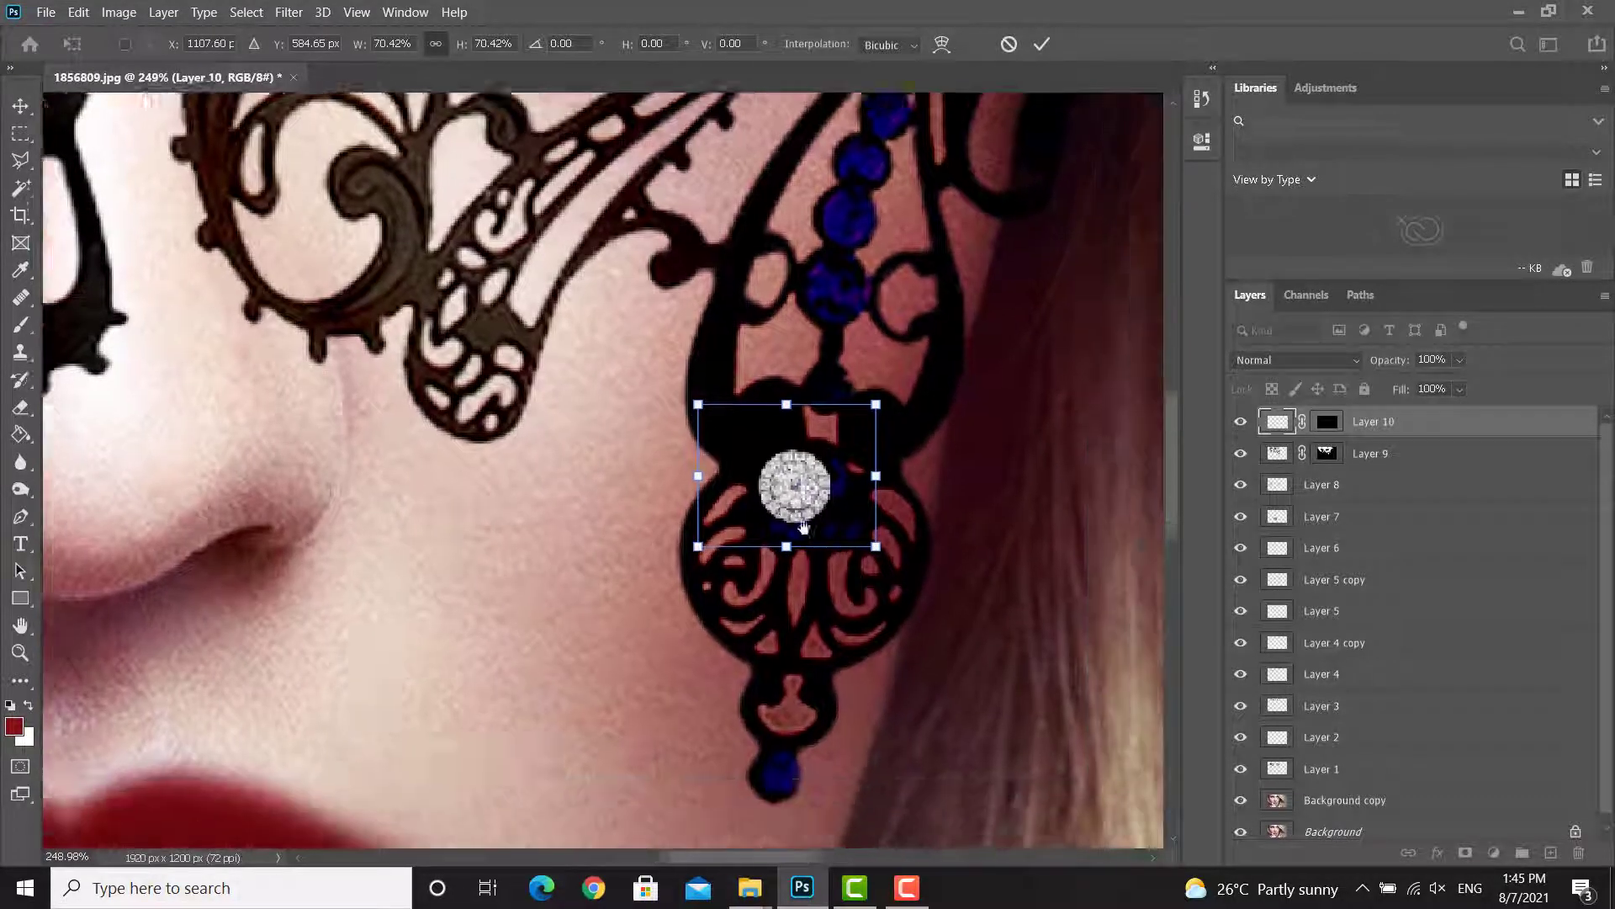
pyautogui.moveTo(803, 527); pyautogui.dragTo(779, 467)
pyautogui.click(1040, 47)
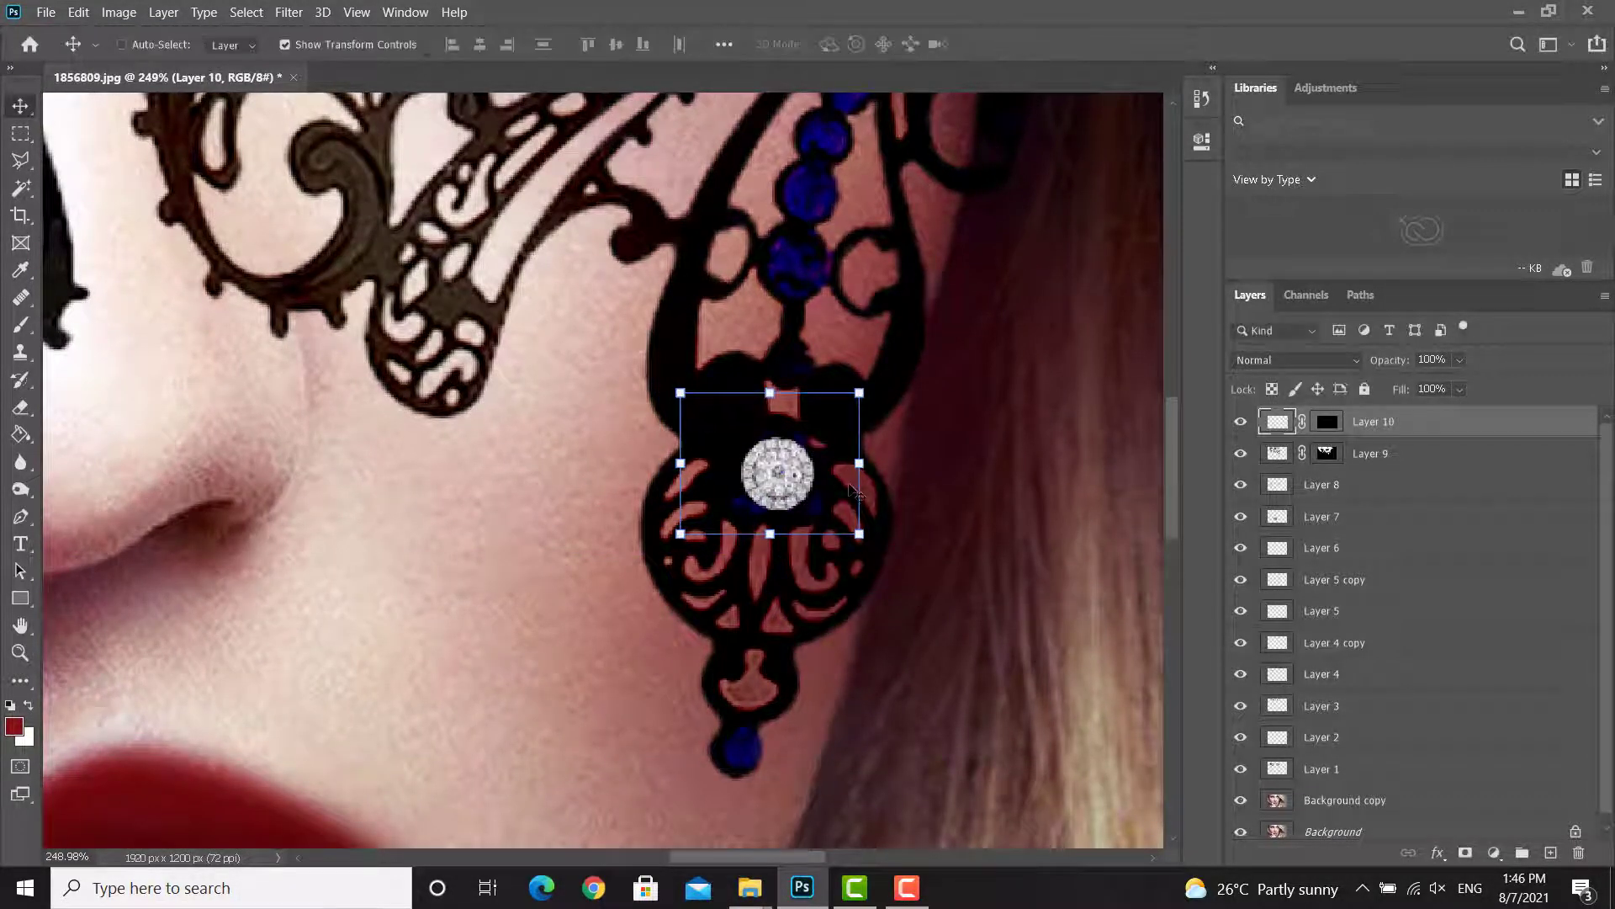
# Step: Duplicate the diamond stud onto the small blue gem at the pendant's tip, shrinking the copy to fit
pyautogui.scroll(3, 792, 484)
pyautogui.scroll(-3, 781, 500)
pyautogui.moveTo(782, 488); pyautogui.dragTo(745, 770)
pyautogui.moveTo(822, 672); pyautogui.dragTo(758, 761)
pyautogui.press('Return')
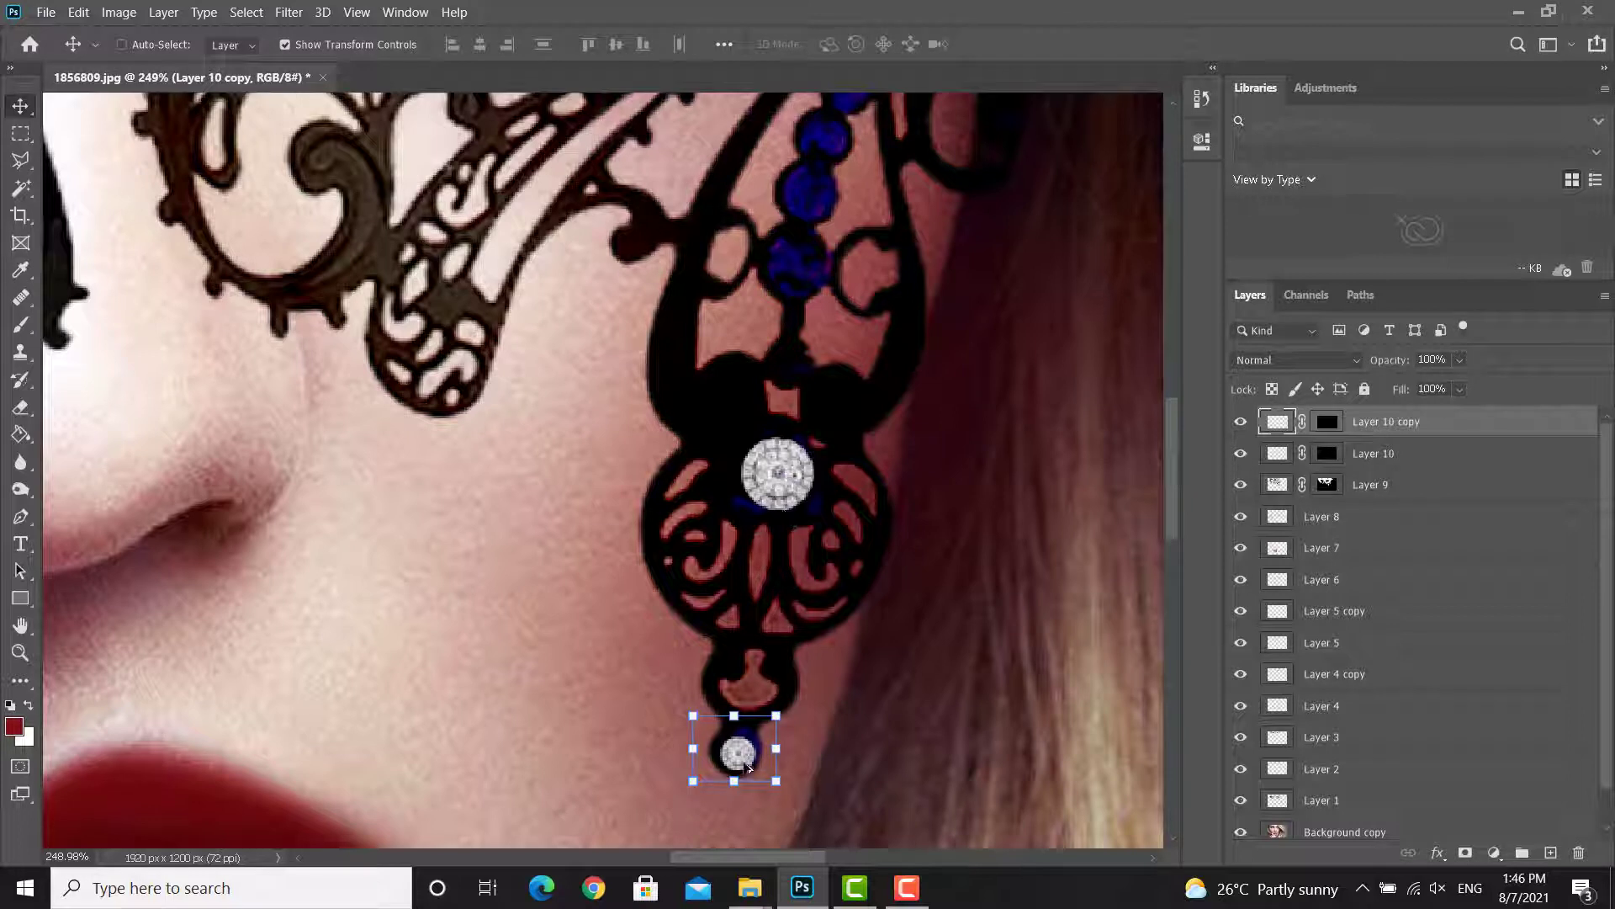
# Step: Duplicate the large Layer 10 stud onto the lowest bead of the blue bead chain above the pendant
pyautogui.click(1255, 459)
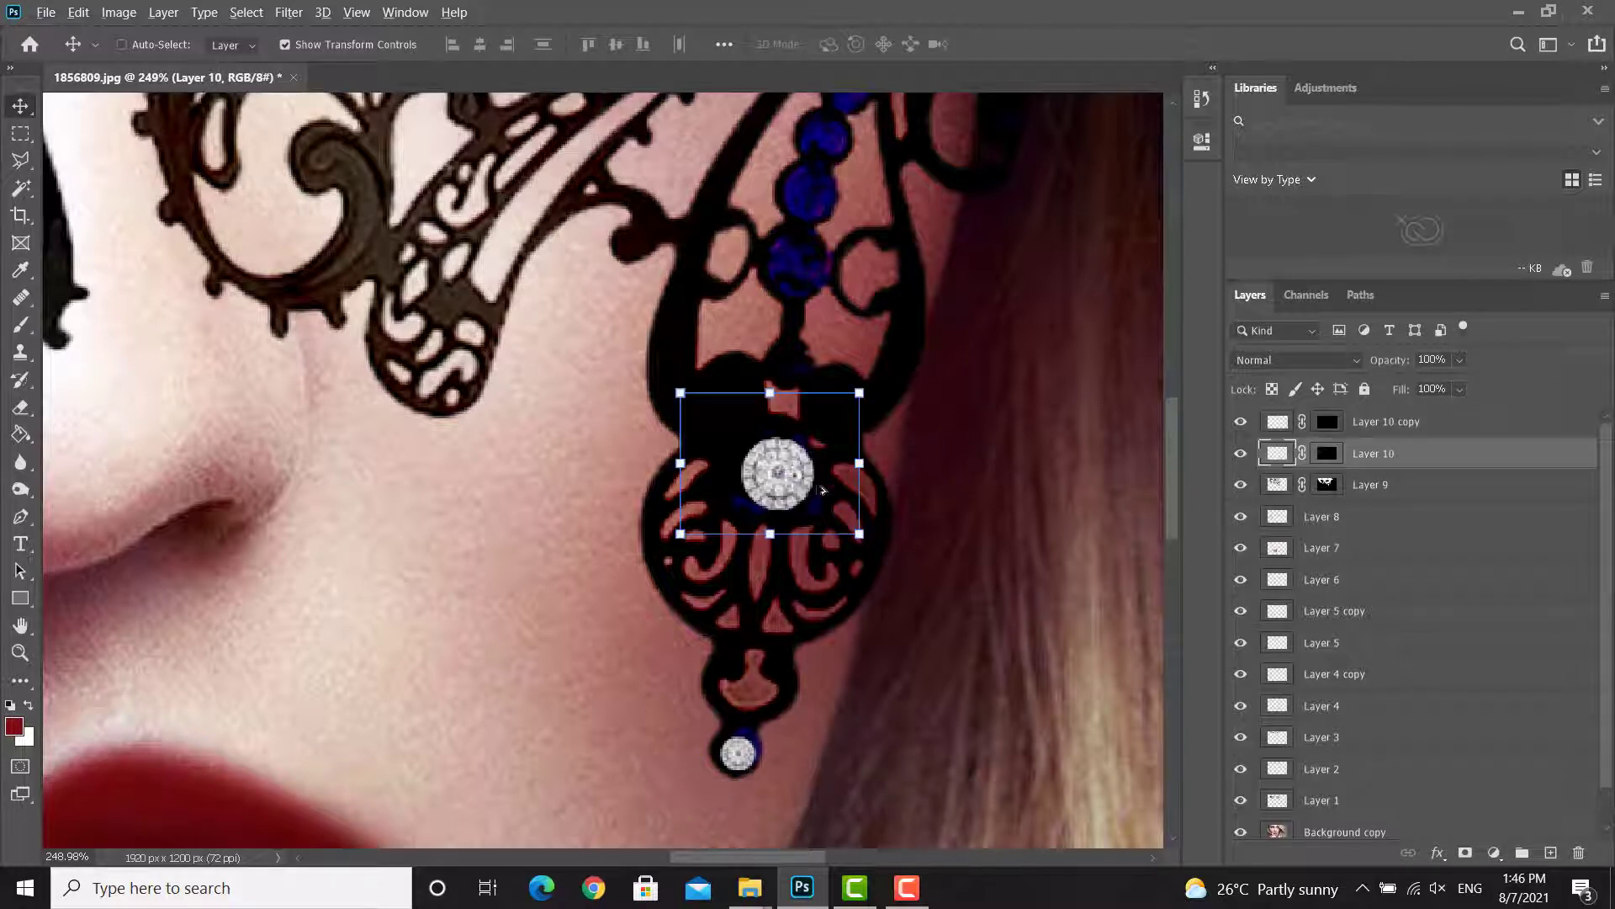
pyautogui.keyDown('alt'); pyautogui.moveTo(823, 490); pyautogui.dragTo(834, 271); pyautogui.keyUp('alt')
pyautogui.scroll(2, 806, 324)
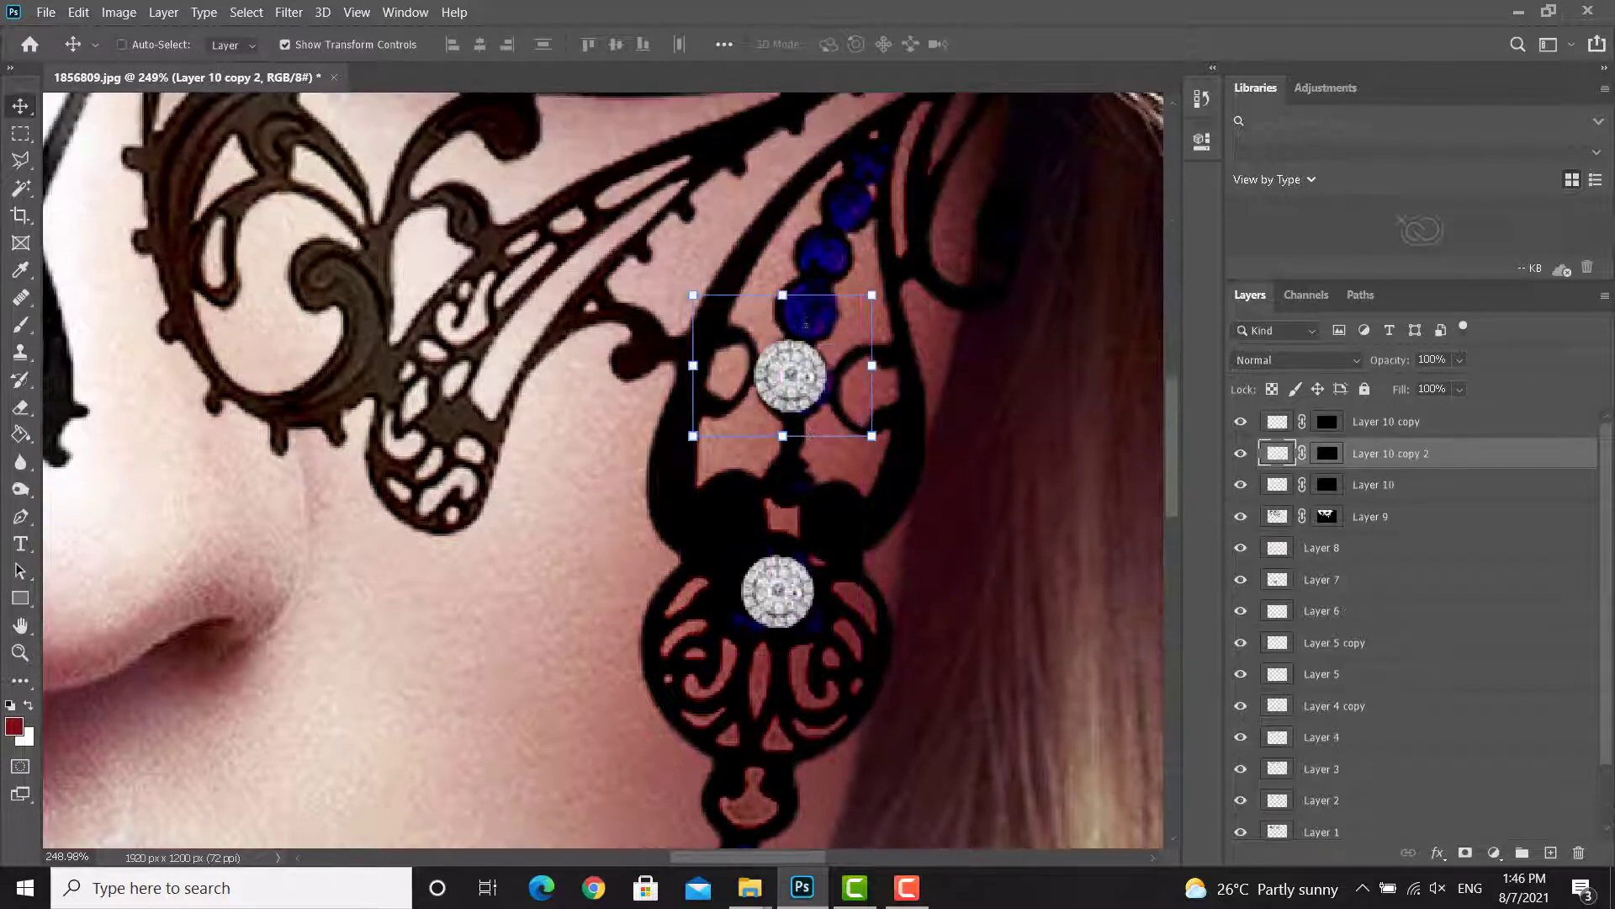
# Step: Duplicate the chain stud onto the second blue bead, scale the copy to about 74.2%, align it, and apply the transform
pyautogui.scroll(3, 806, 324)
pyautogui.moveTo(813, 512); pyautogui.dragTo(819, 455)
pyautogui.moveTo(887, 366); pyautogui.dragTo(845, 406)
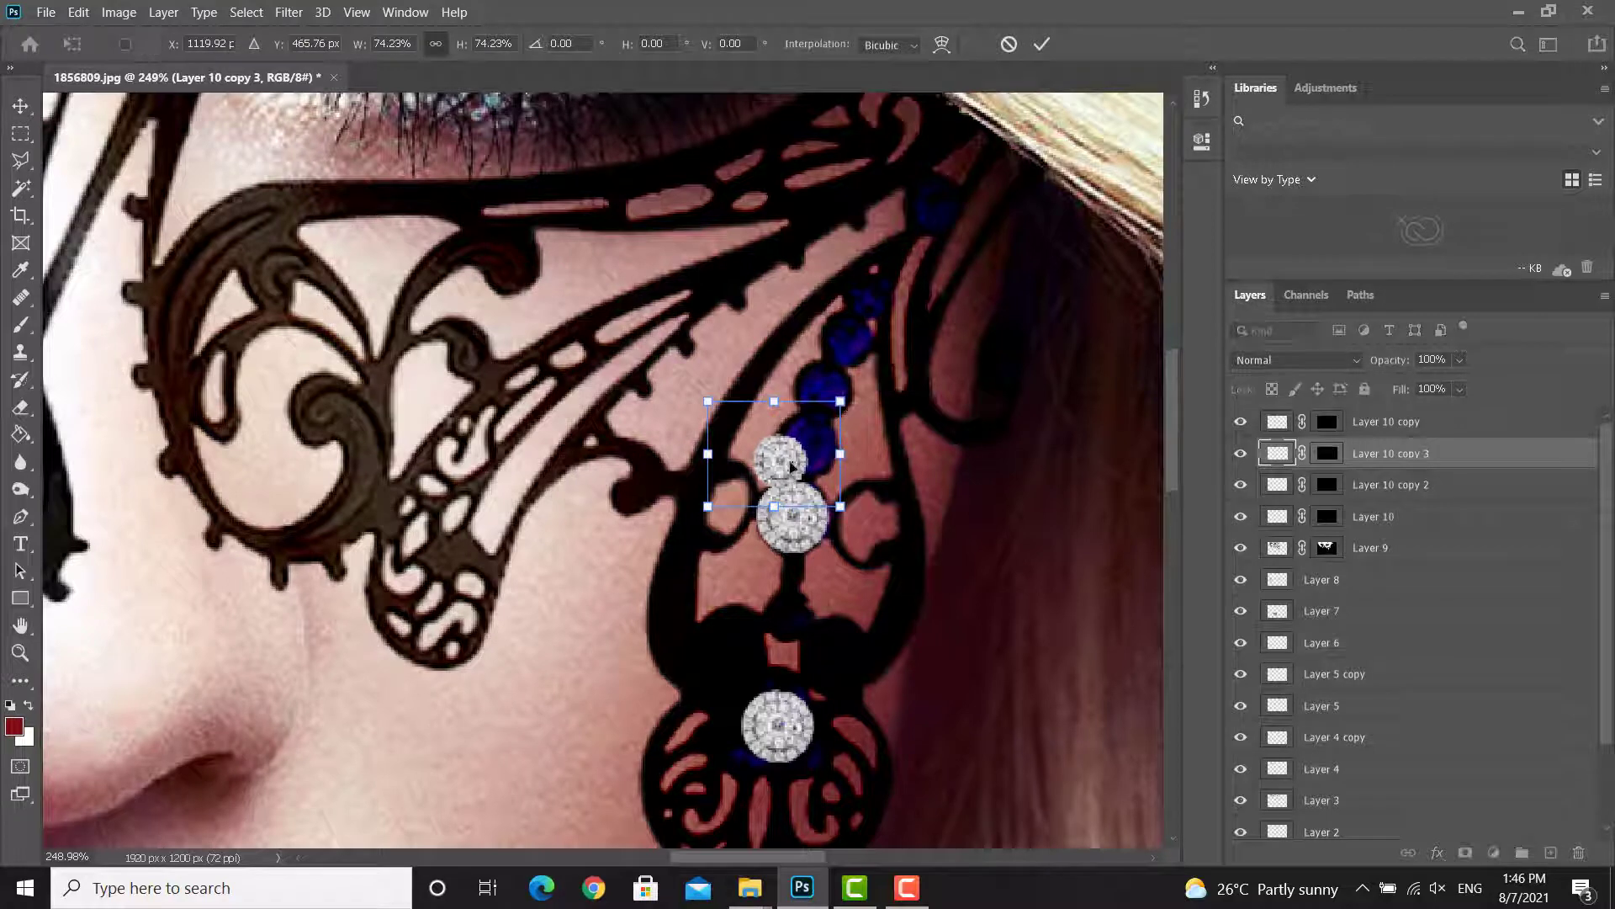
pyautogui.moveTo(791, 470); pyautogui.dragTo(817, 452)
pyautogui.press('Down')
pyautogui.press('Down')
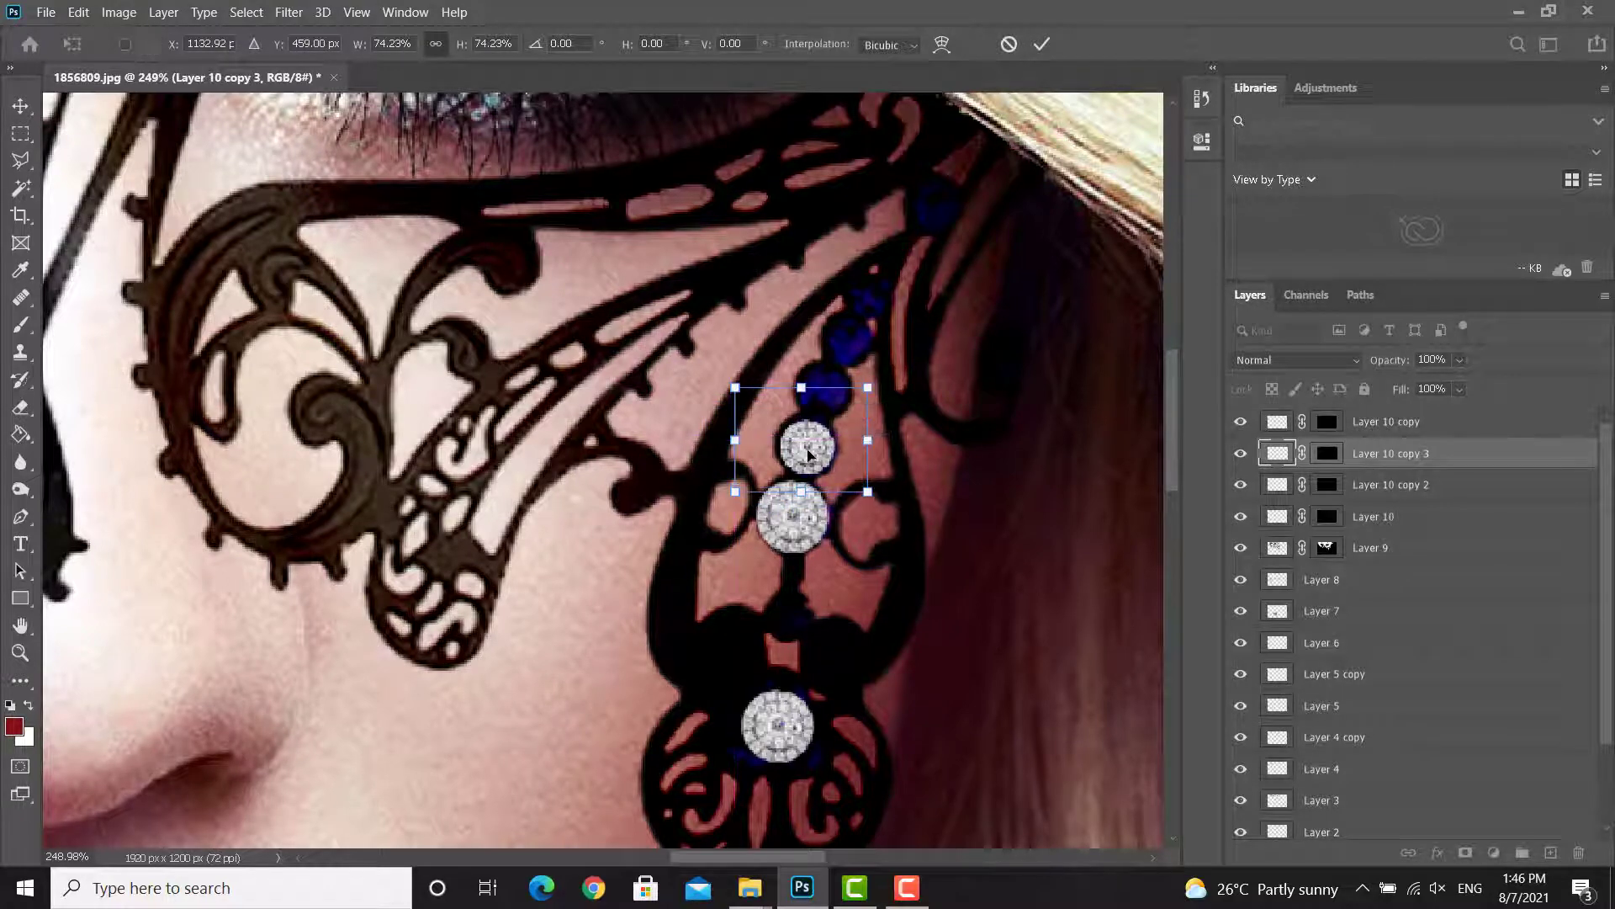
pyautogui.press('Return')
# Step: Duplicate the smaller stud onto the next two blue beads up the chain, scaling the topmost copy to about 87% and nudging it into alignment
pyautogui.scroll(4, 885, 438)
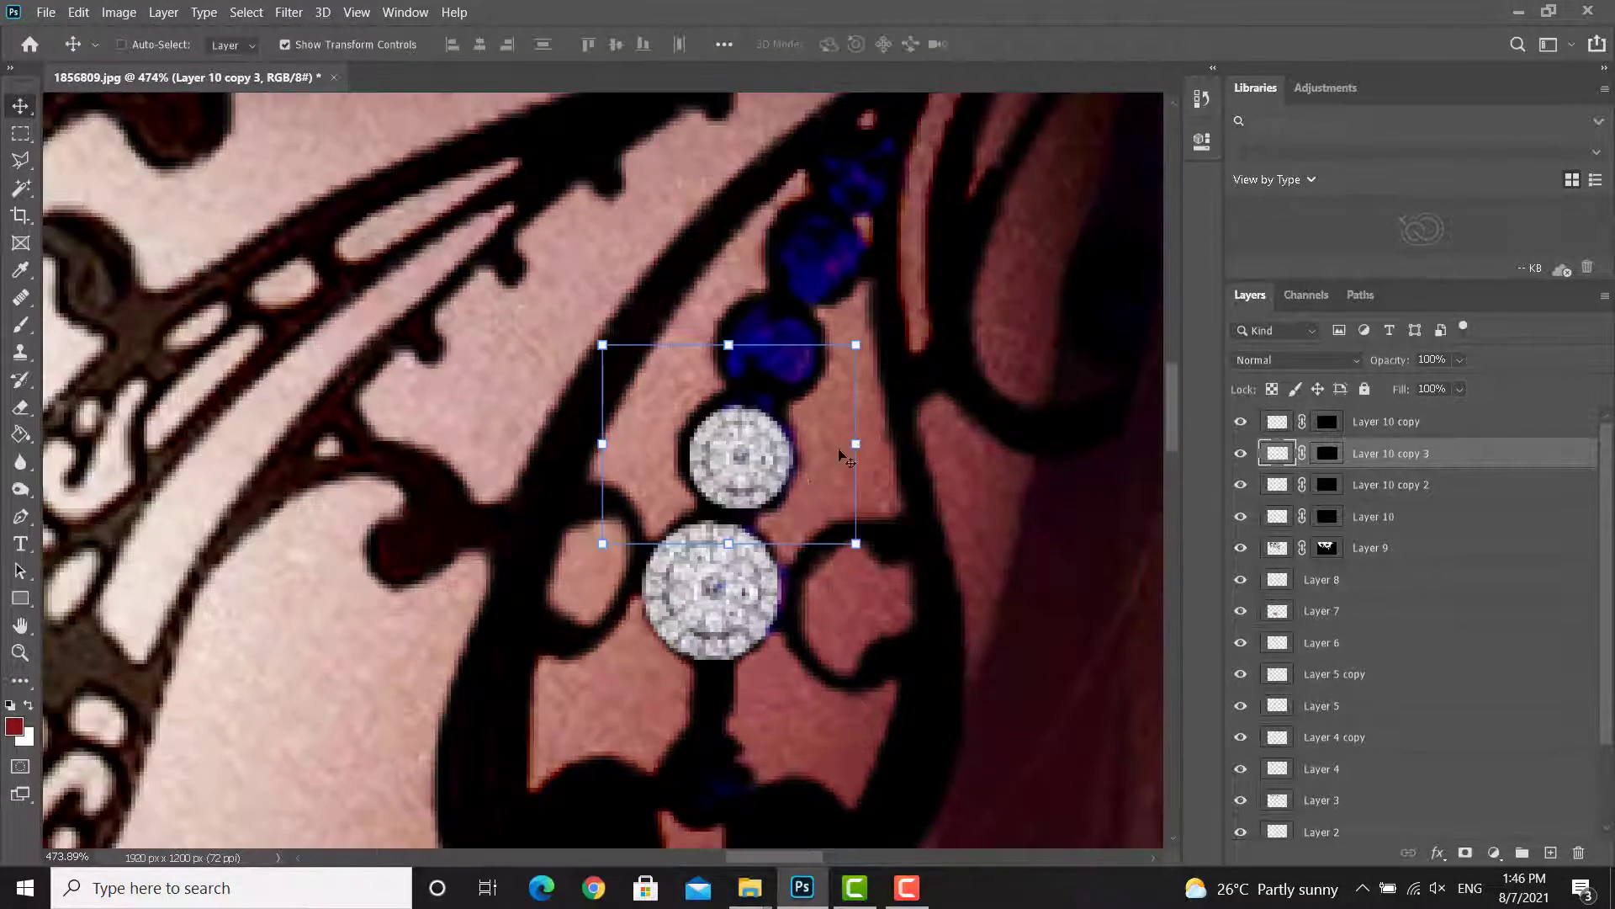
pyautogui.moveTo(688, 575); pyautogui.dragTo(766, 367)
pyautogui.moveTo(854, 251); pyautogui.dragTo(821, 277)
pyautogui.moveTo(725, 396); pyautogui.dragTo(740, 383)
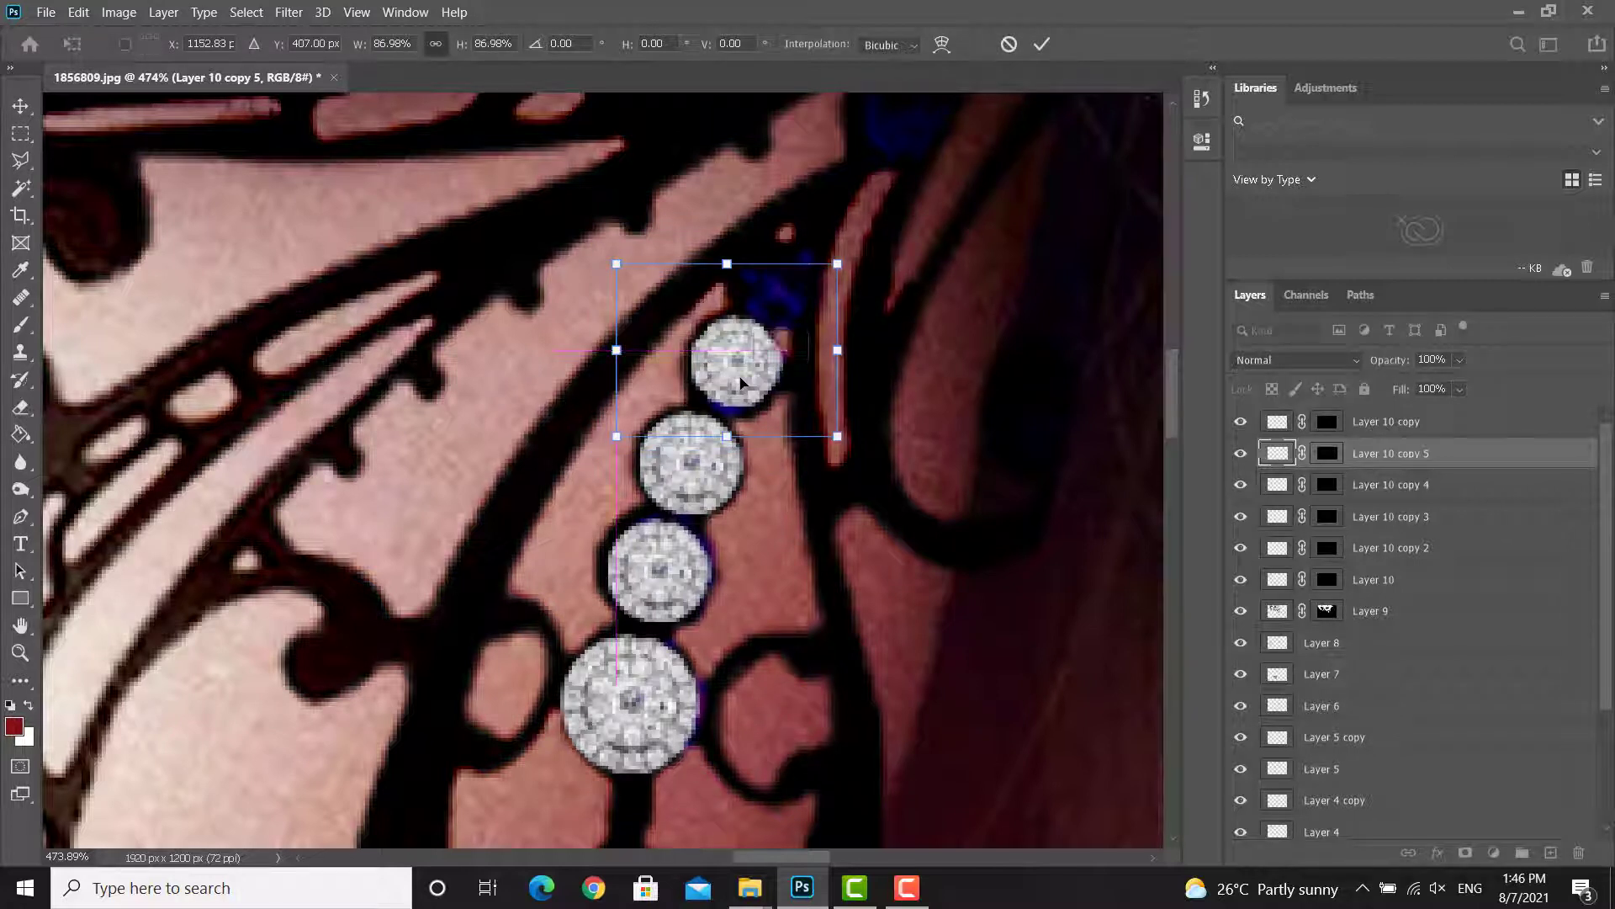
pyautogui.press('Down')
pyautogui.press('Down')
pyautogui.press('Left')
pyautogui.press('Left')
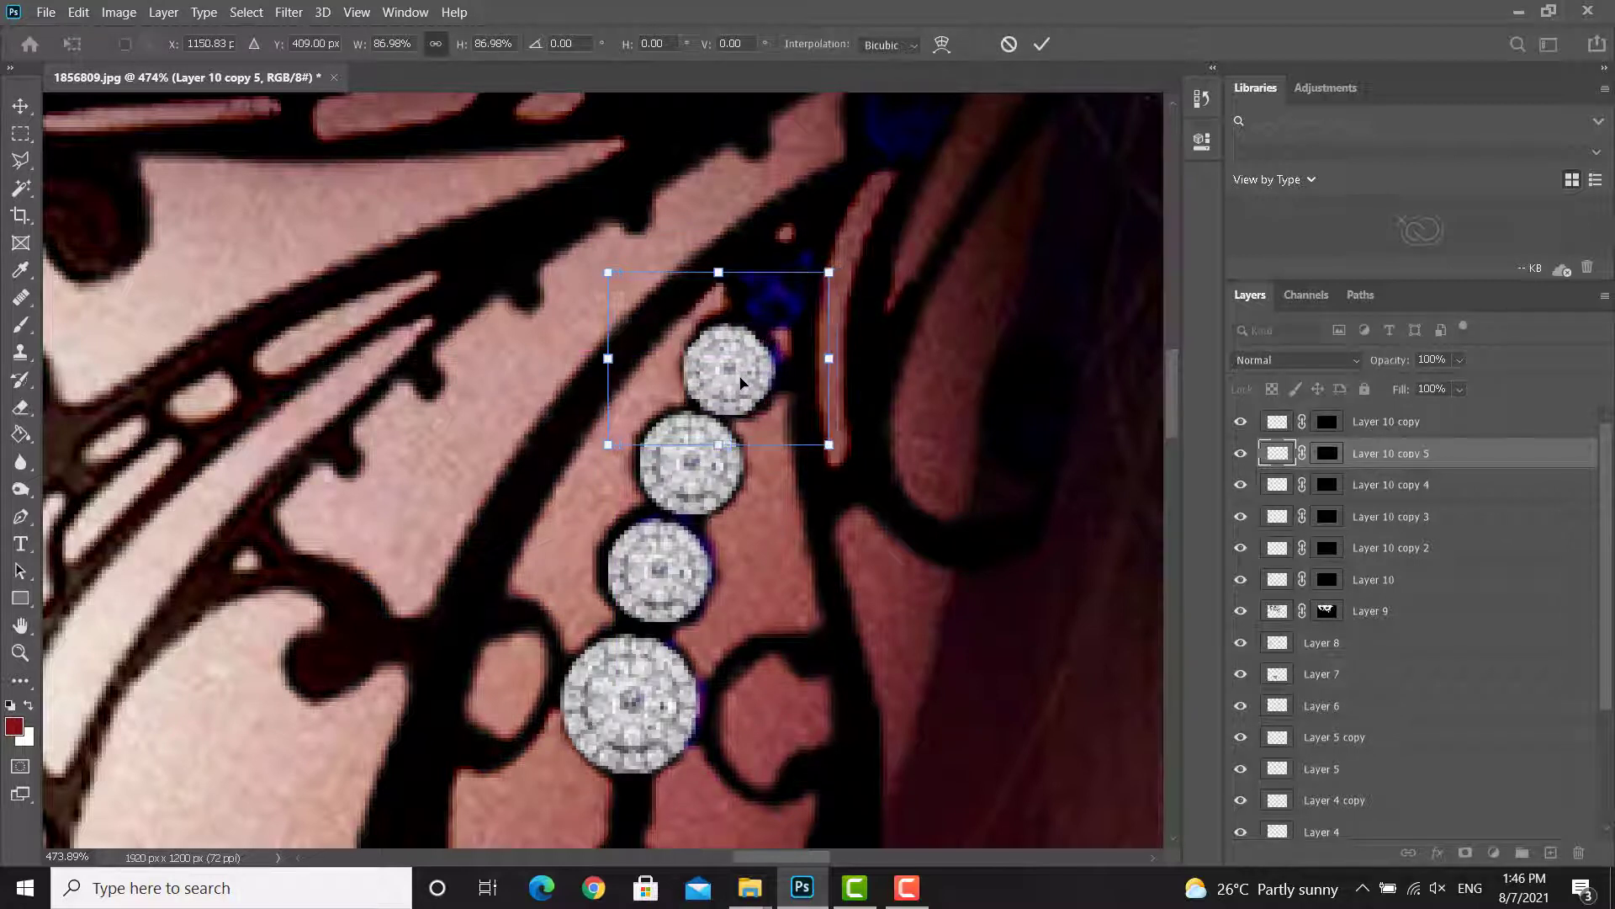
pyautogui.press('Up')
pyautogui.press('Right')
pyautogui.press('Return')
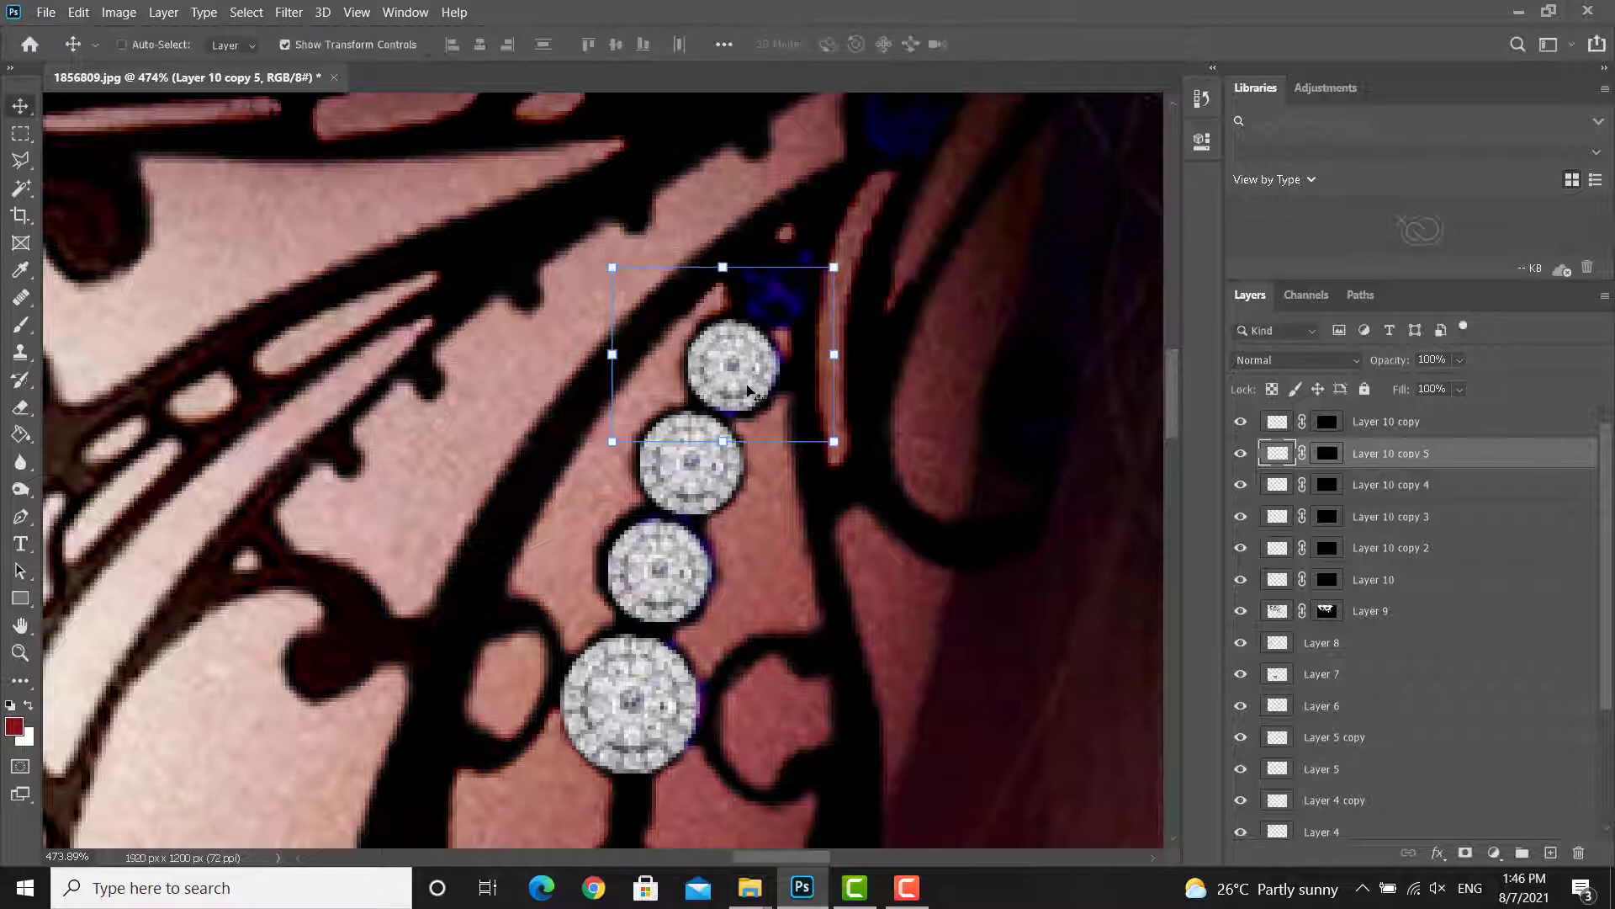
pyautogui.click(19, 626)
pyautogui.scroll(-8, 823, 476)
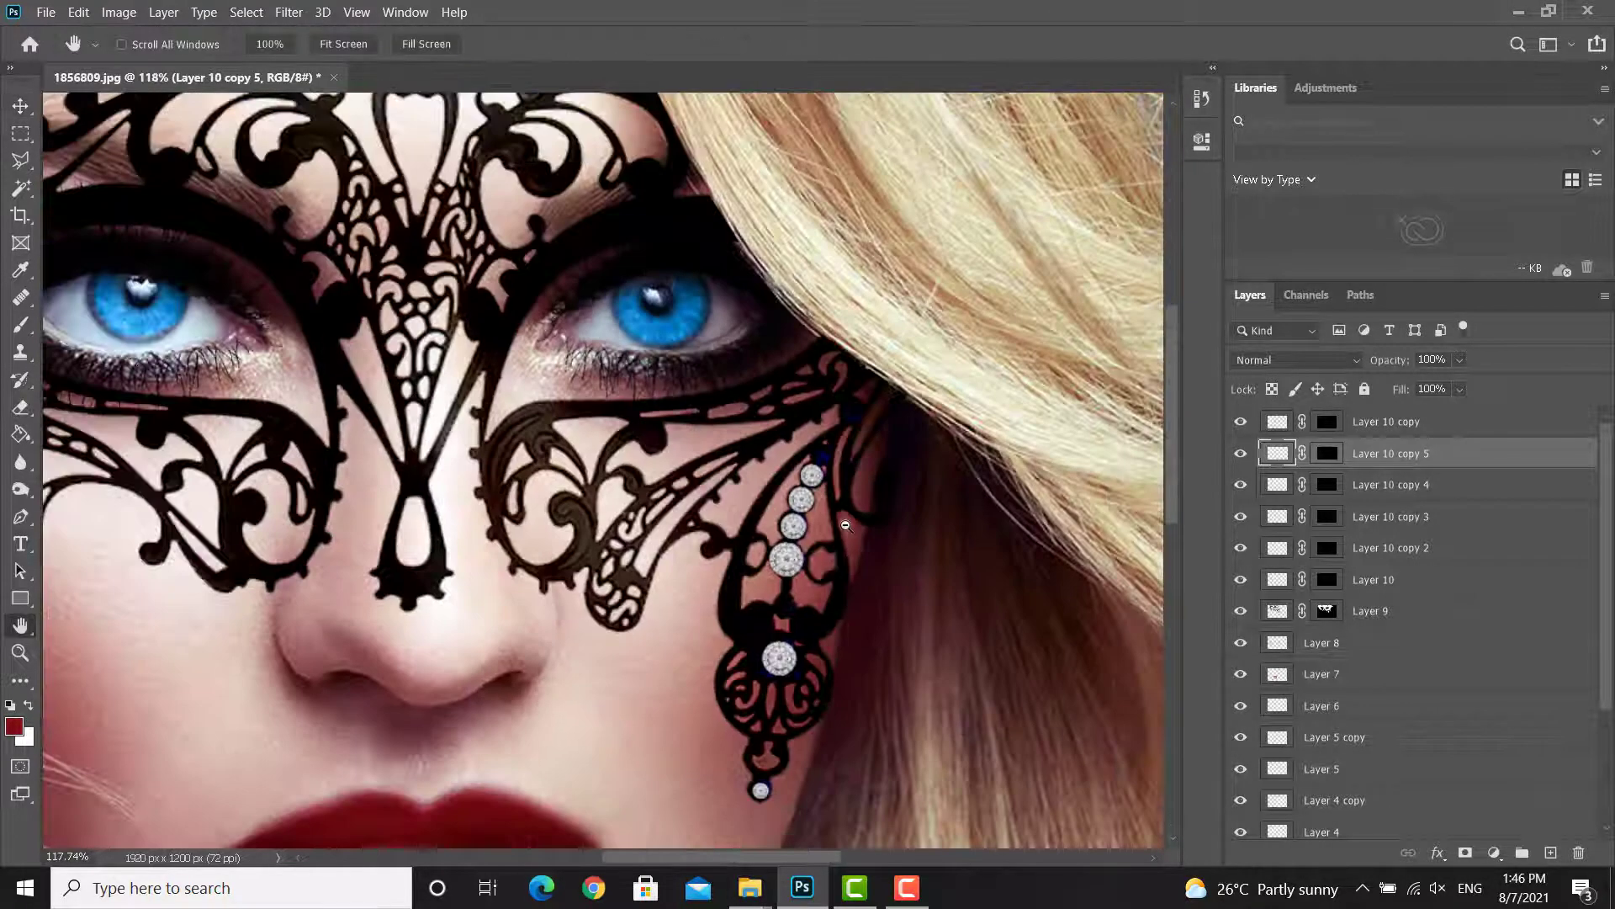
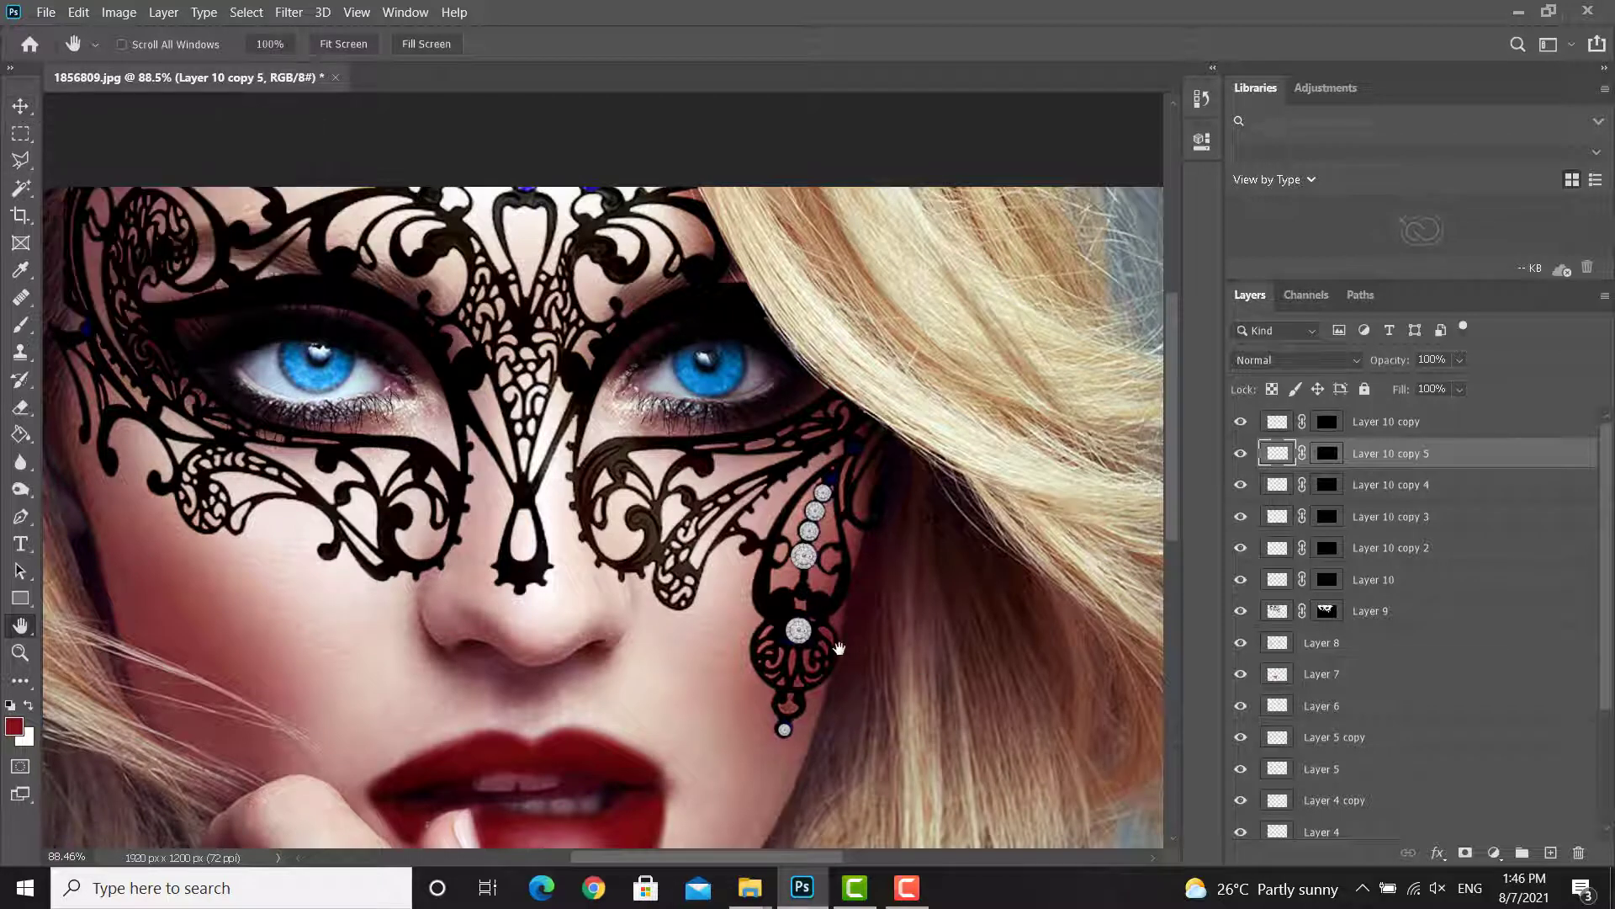
# Step: Duplicate the top chain stud onto the next blue bead up, scale the copy to about 84.15%, align it, and apply the transform
pyautogui.scroll(8, 832, 486)
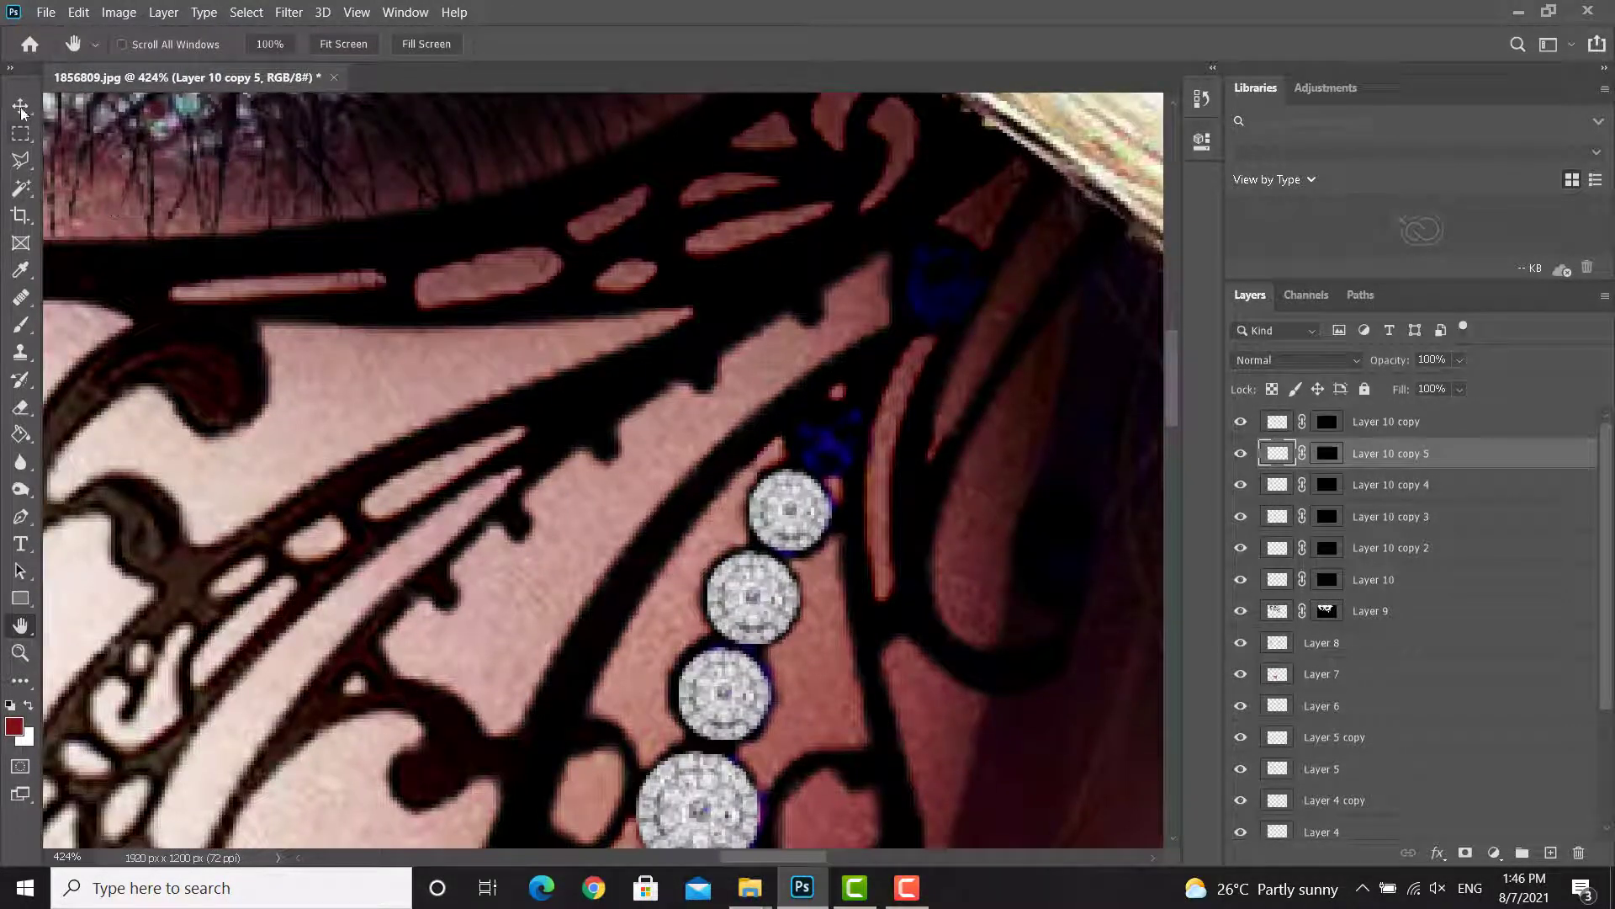
pyautogui.click(21, 112)
pyautogui.keyDown('alt'); pyautogui.moveTo(809, 502); pyautogui.dragTo(856, 431); pyautogui.keyUp('alt')
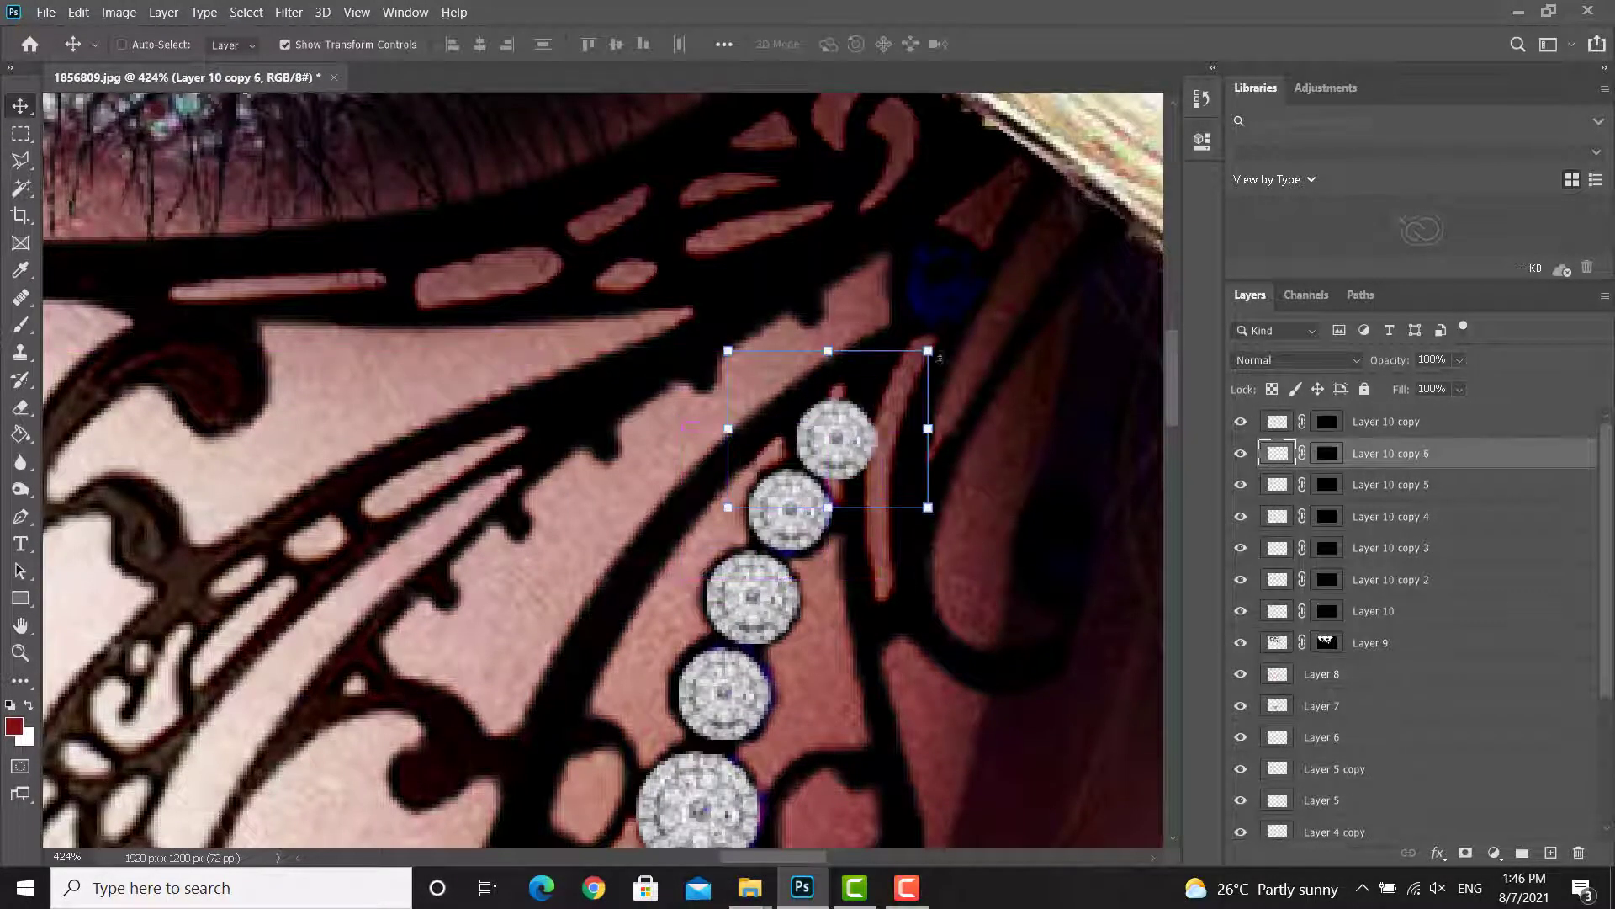
pyautogui.moveTo(930, 350); pyautogui.dragTo(896, 376)
pyautogui.moveTo(828, 472); pyautogui.dragTo(833, 457)
pyautogui.press('Up')
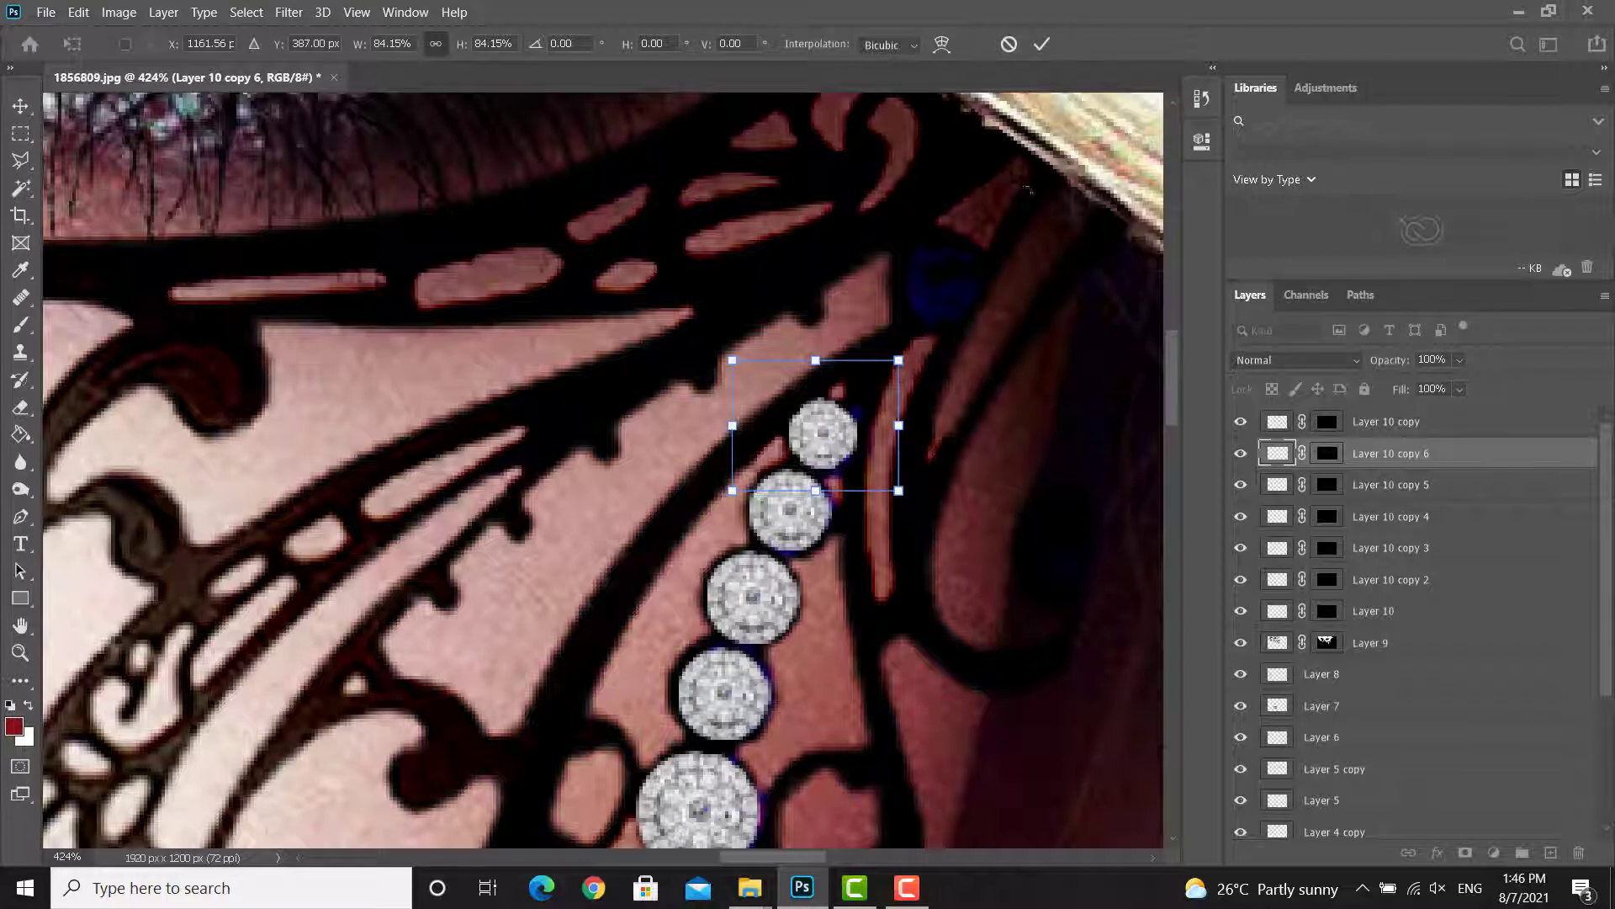
pyautogui.click(1041, 45)
pyautogui.scroll(-5, 931, 547)
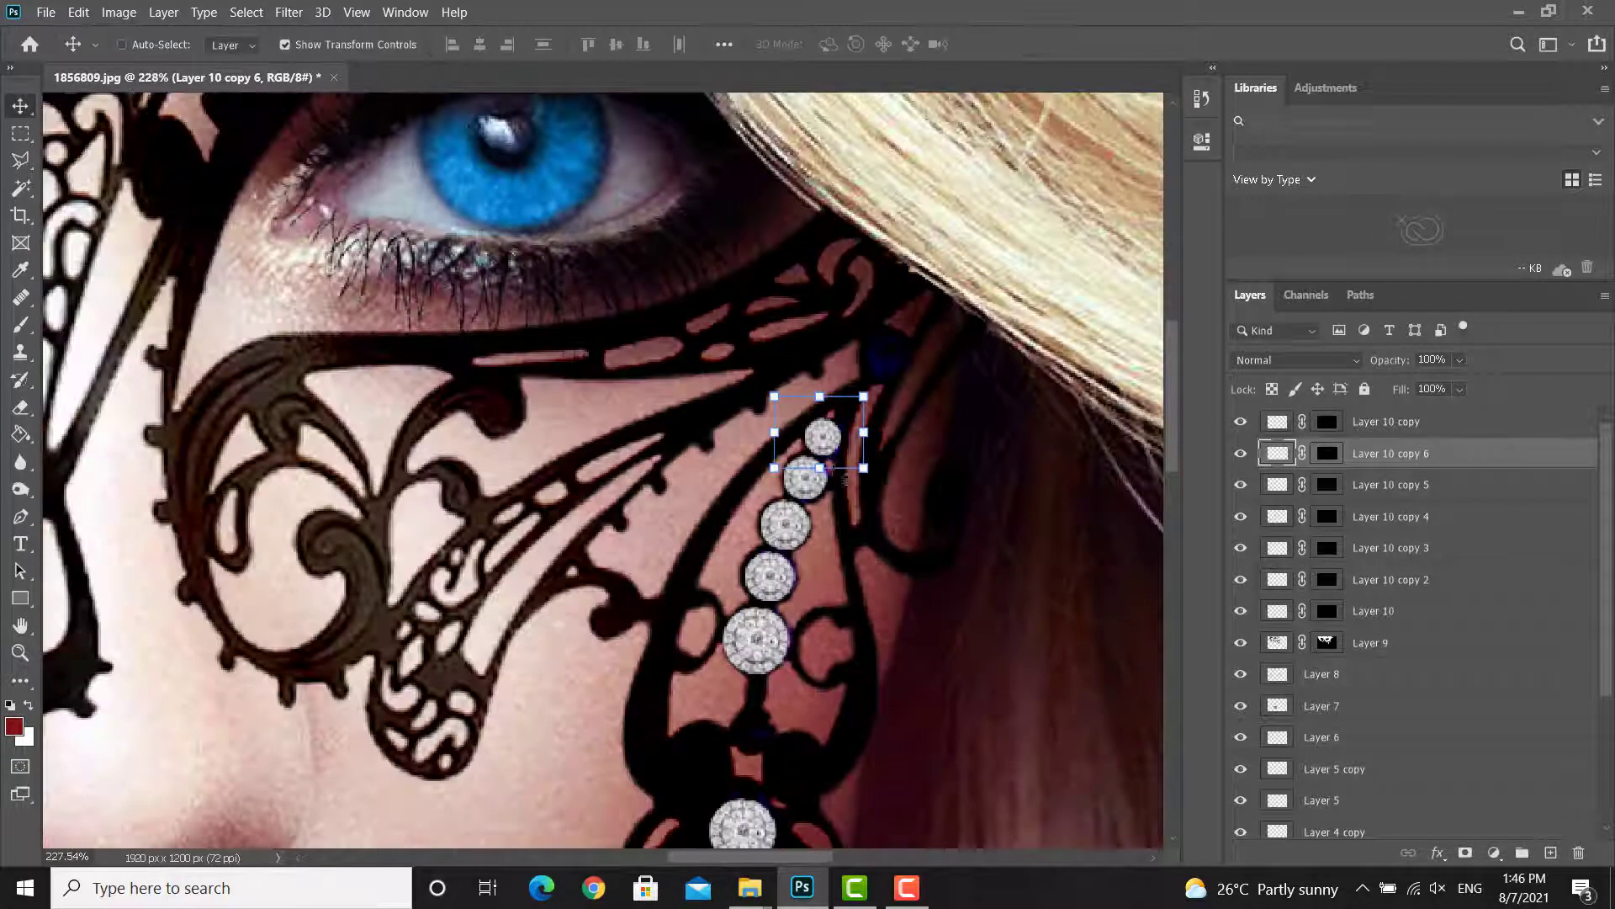
pyautogui.scroll(-2, 932, 546)
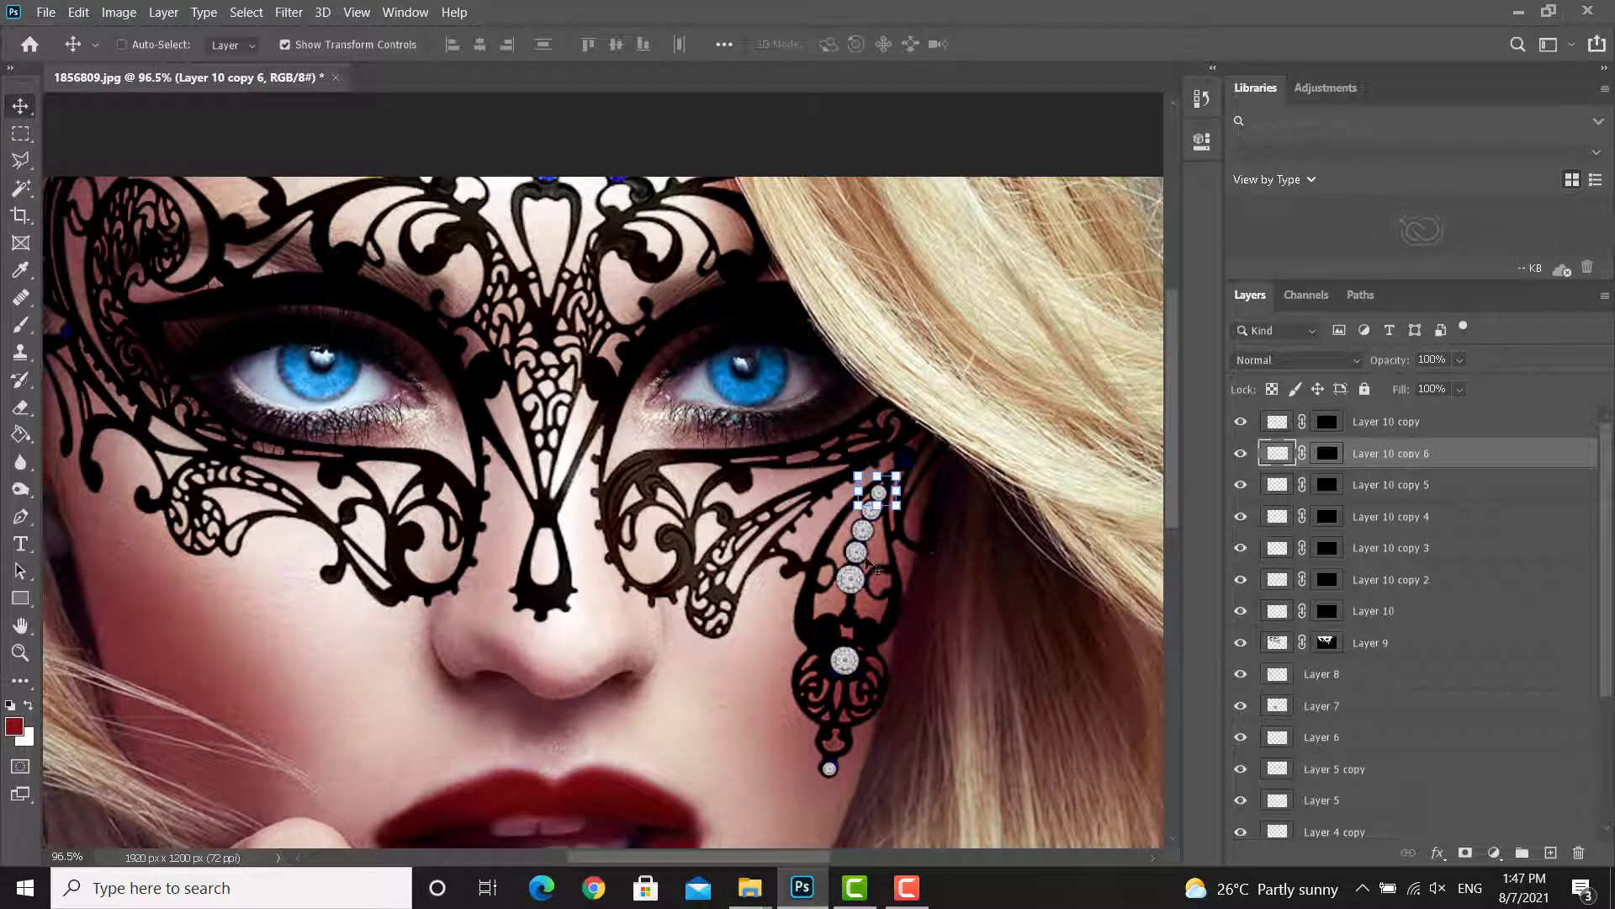
pyautogui.click(19, 631)
pyautogui.scroll(-2, 854, 608)
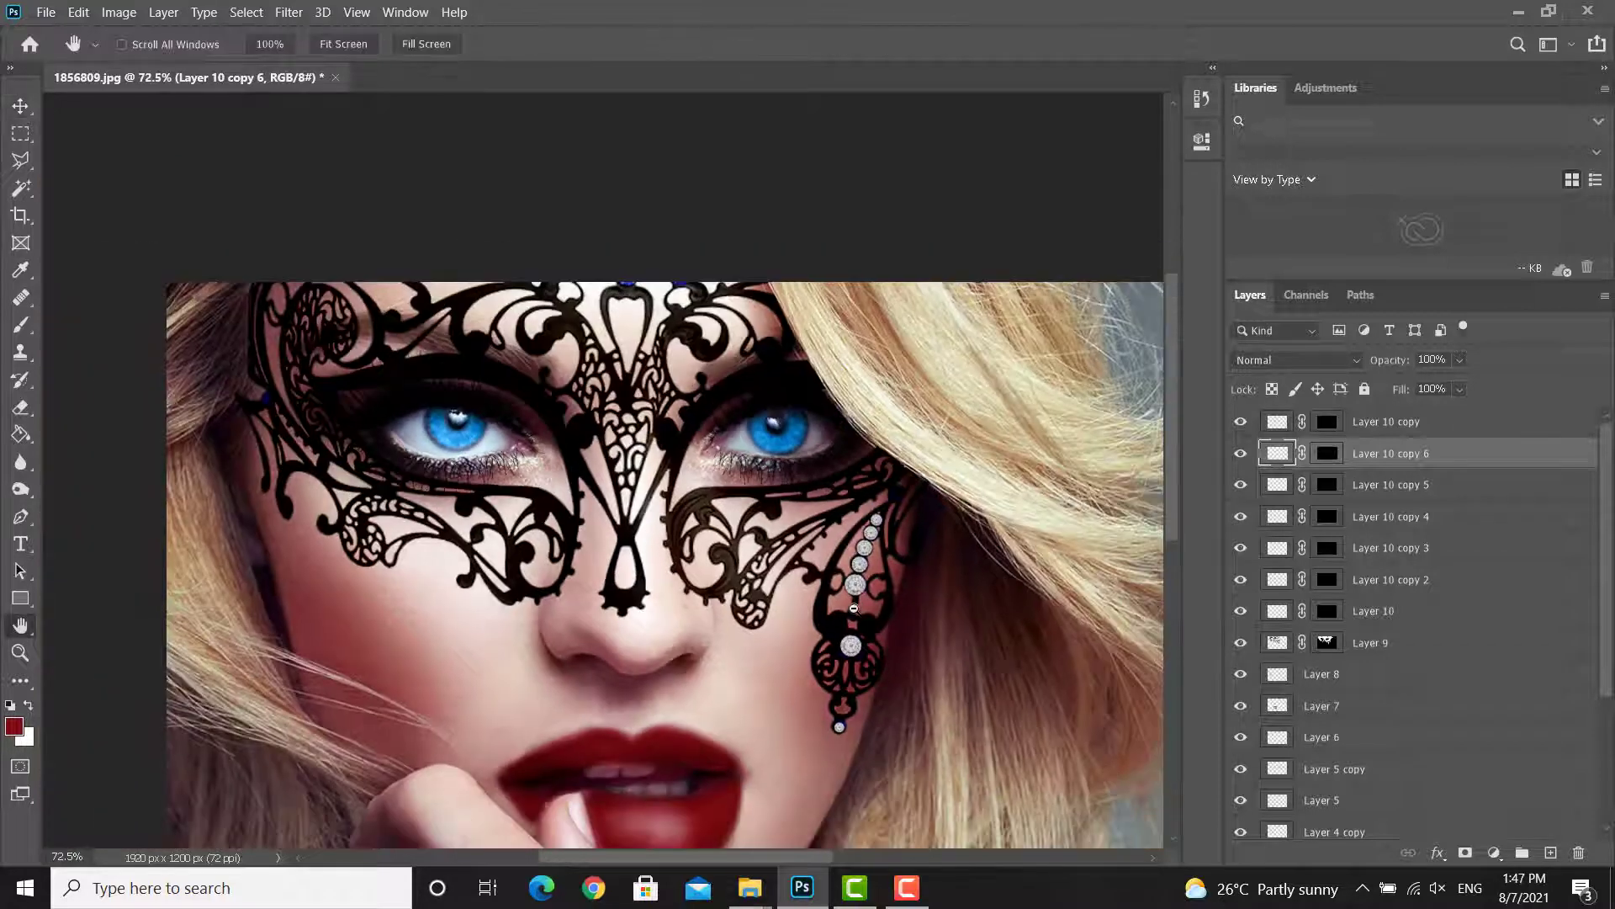
pyautogui.moveTo(652, 666); pyautogui.dragTo(703, 566)
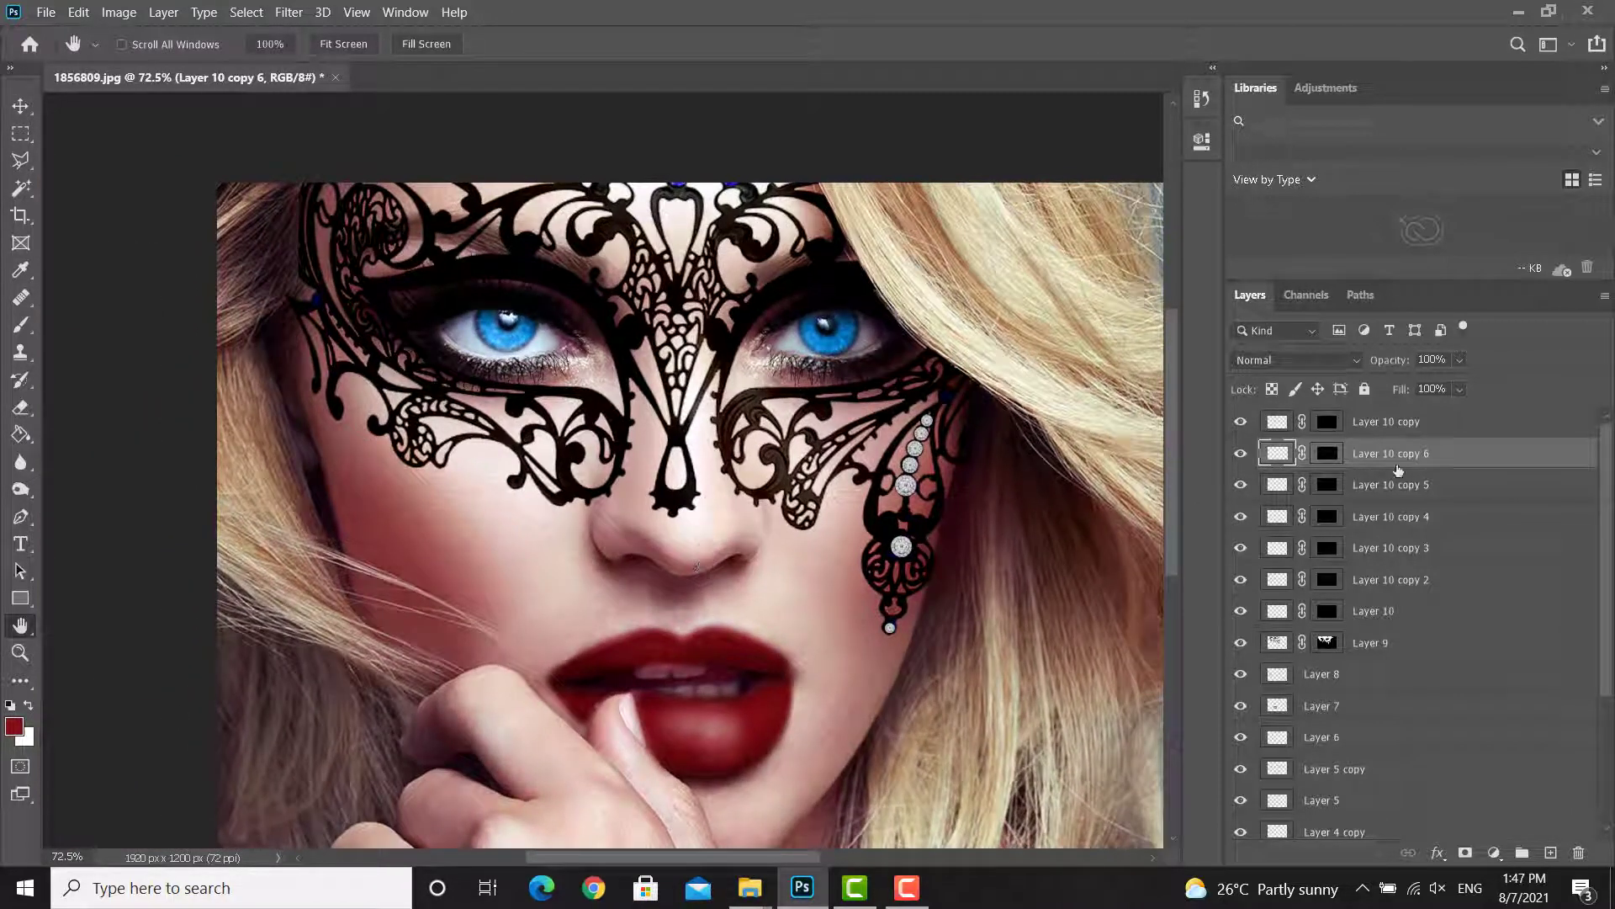
# Step: Add a new layer above Layer 10 copy and make a rectangular selection covering the right part of the image from the face's midline
pyautogui.click(1440, 432)
pyautogui.scroll(-3, 787, 565)
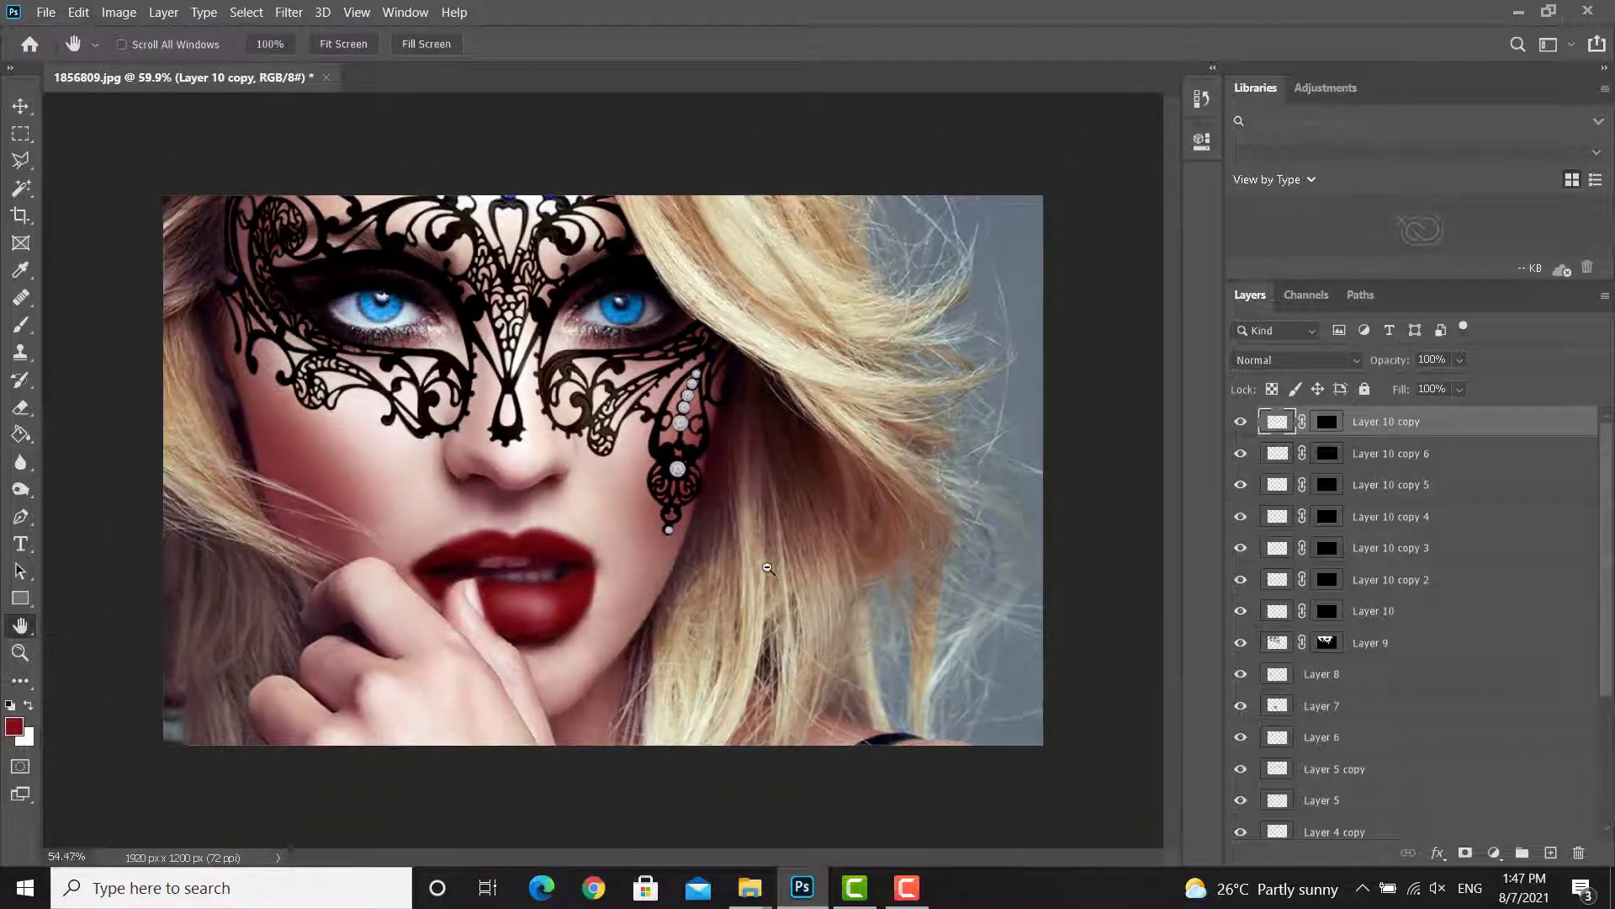
pyautogui.click(1551, 853)
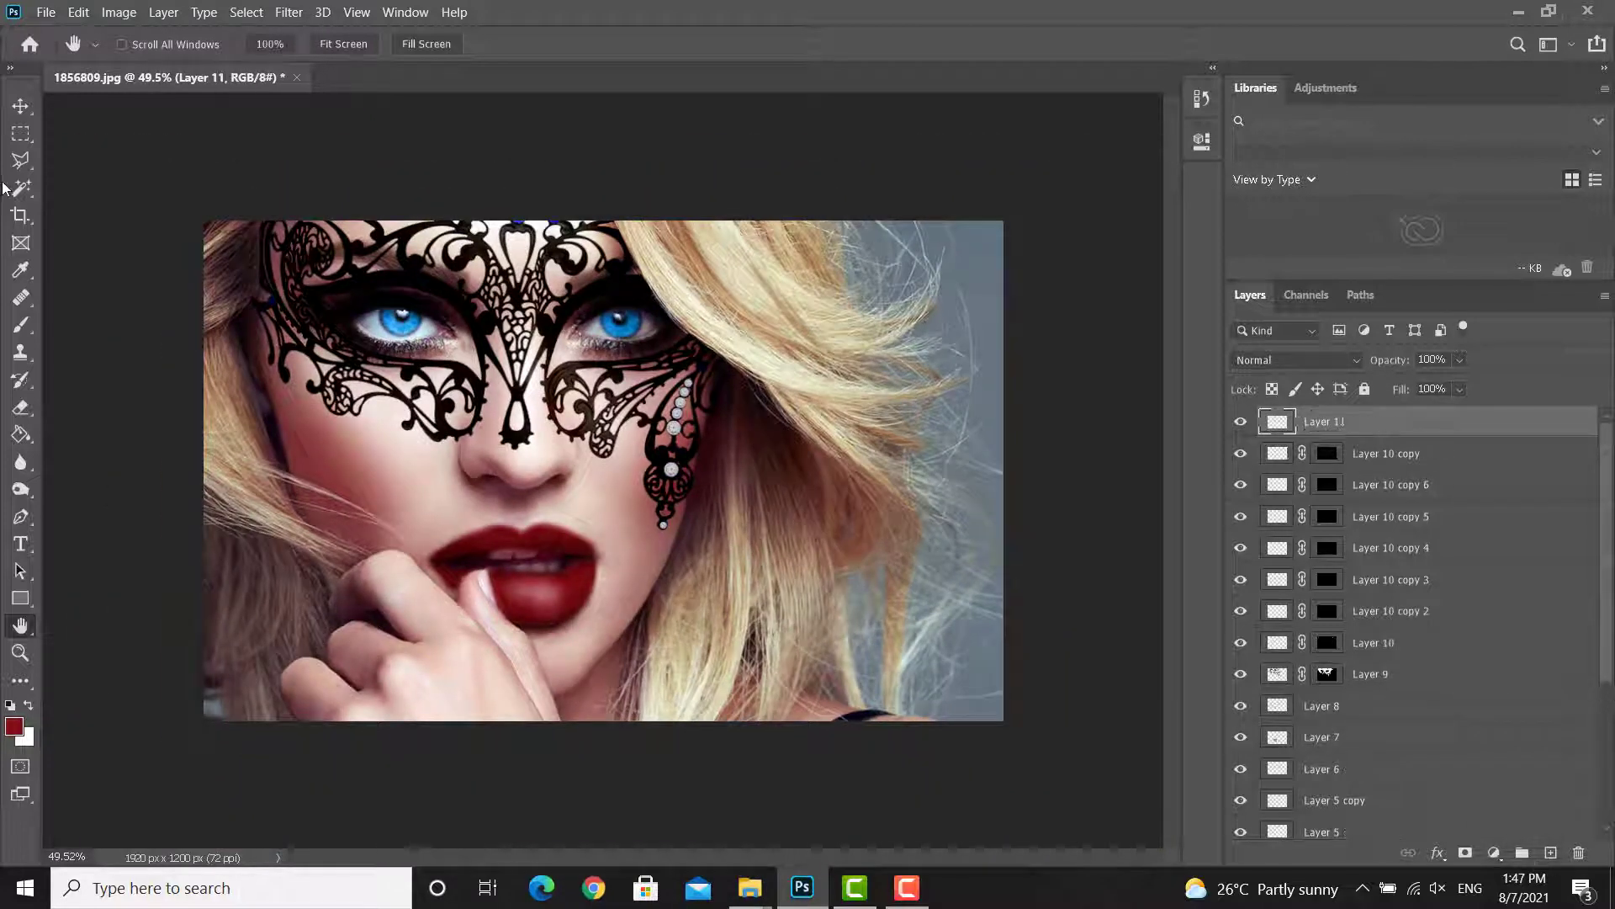
pyautogui.press('m')
pyautogui.moveTo(1055, 197); pyautogui.dragTo(520, 769)
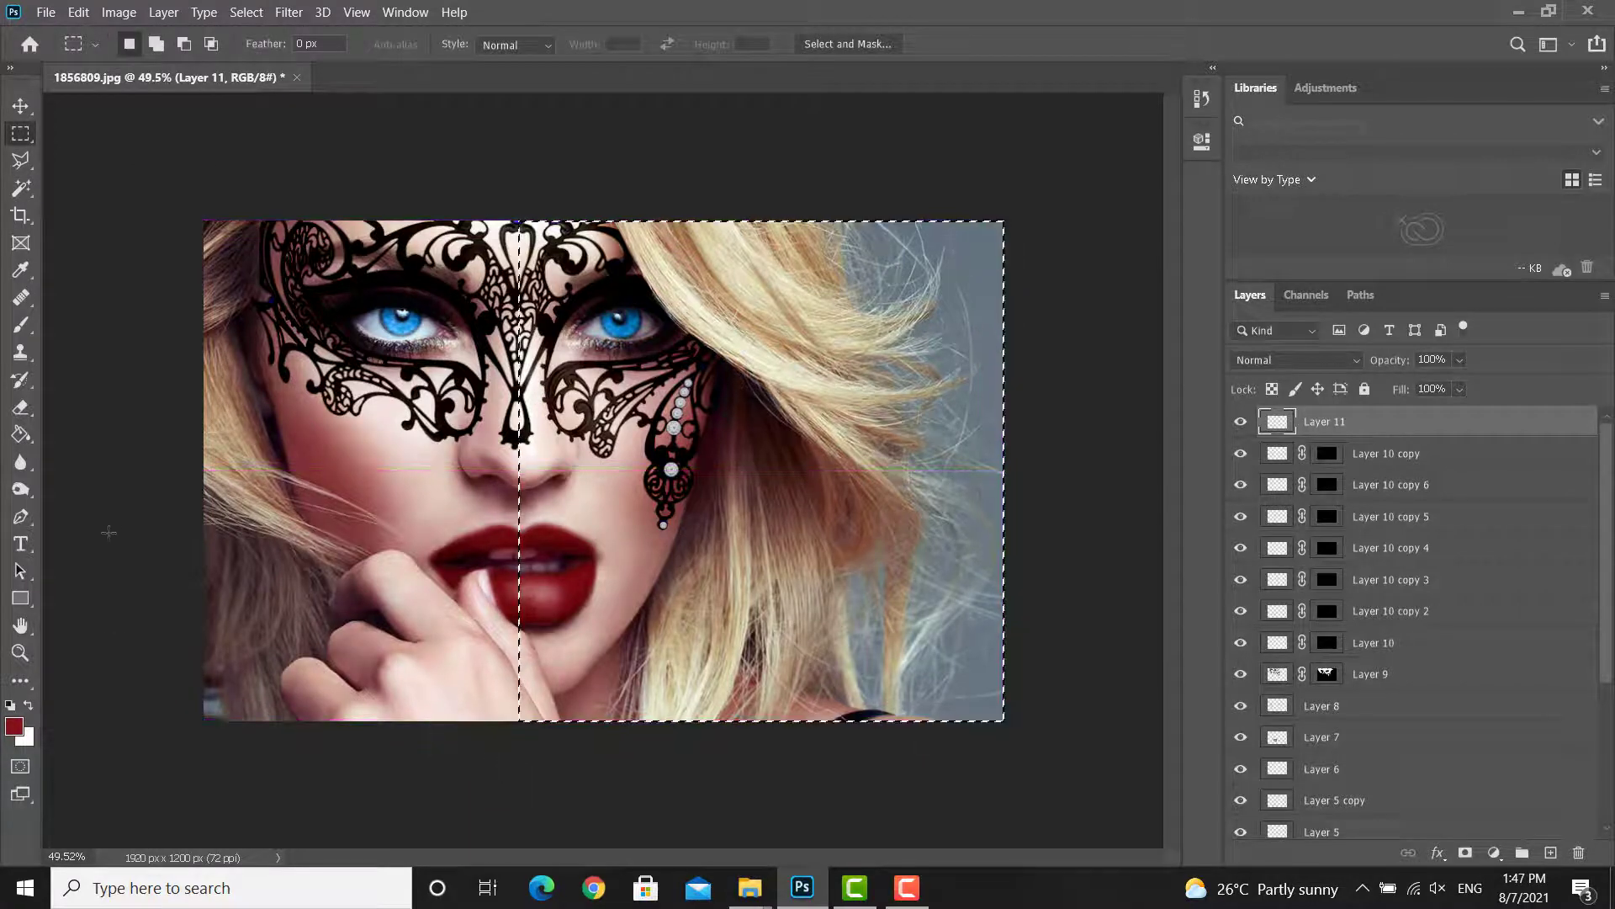
# Step: Set the foreground colour to black (000000), fill the selected part of Layer 11 with it, and deselect
pyautogui.press('i')
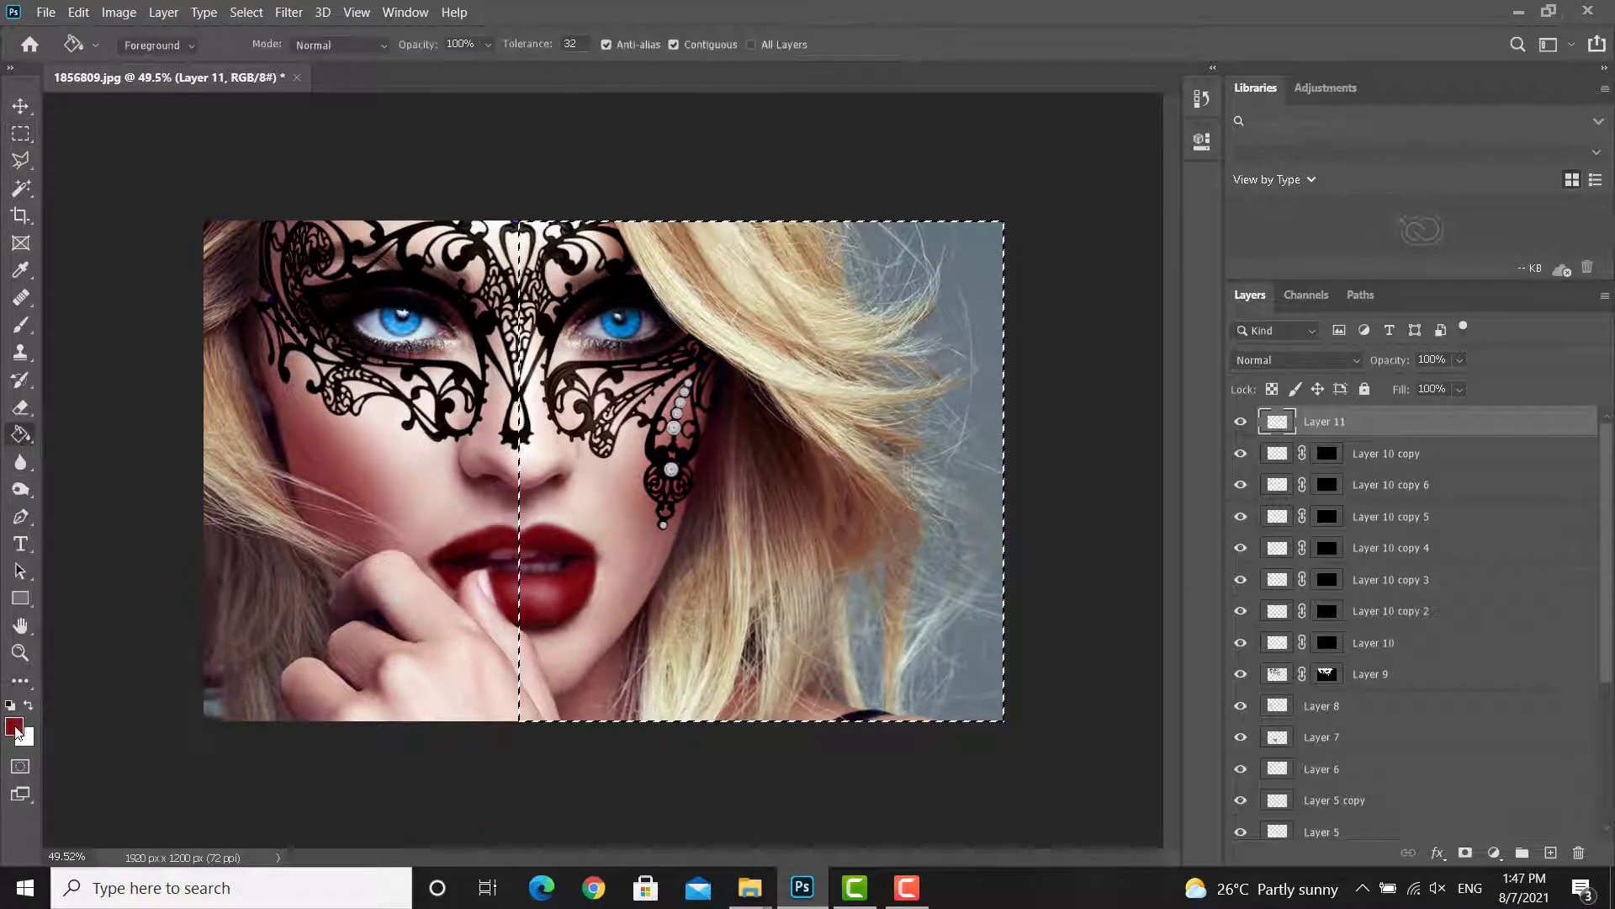
pyautogui.click(13, 726)
pyautogui.click(444, 742)
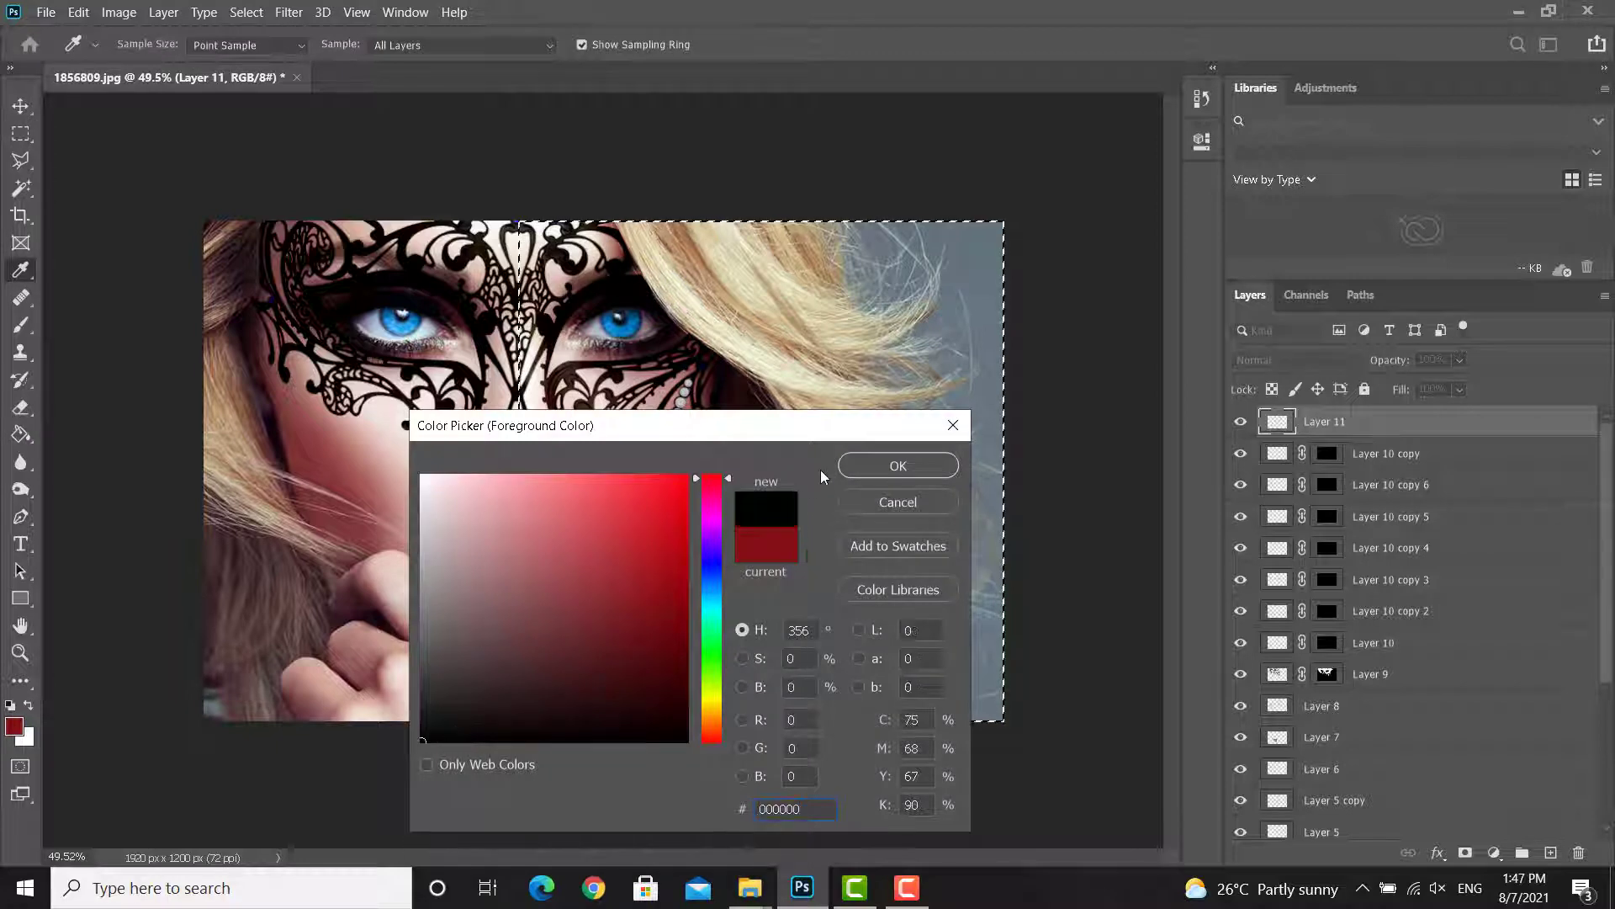
pyautogui.click(862, 465)
pyautogui.press('g')
pyautogui.click(871, 459)
pyautogui.hotkey('ctrl', 'd')
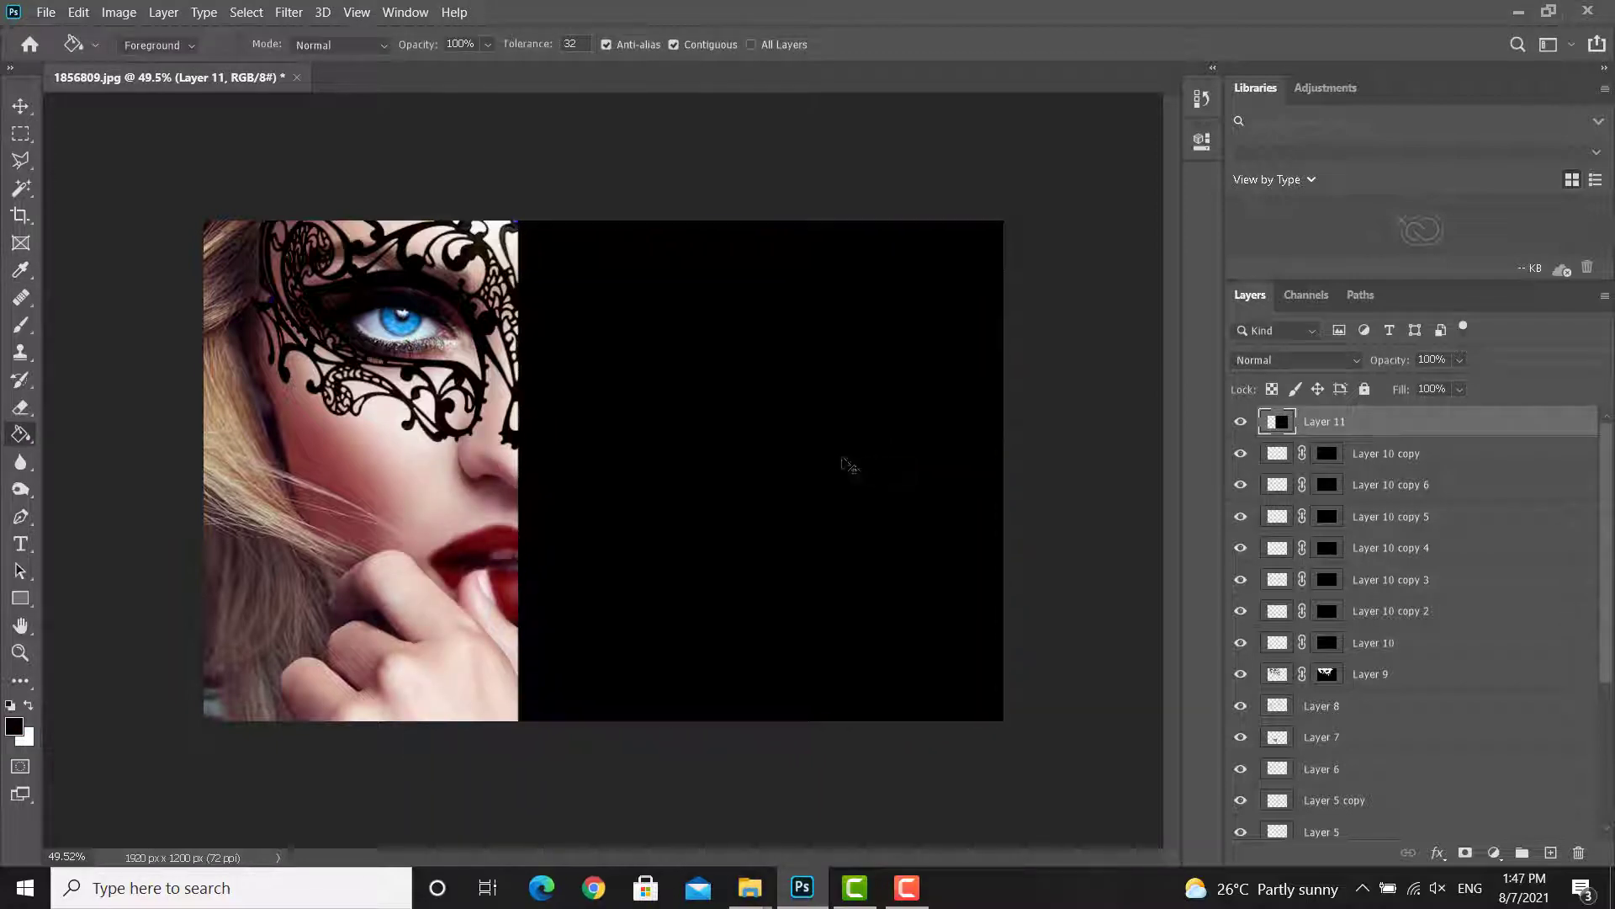
# Step: Set Layer 11's blend mode to Color and soften its edge with a Gaussian Blur of 37.4 pixels
pyautogui.click(1346, 361)
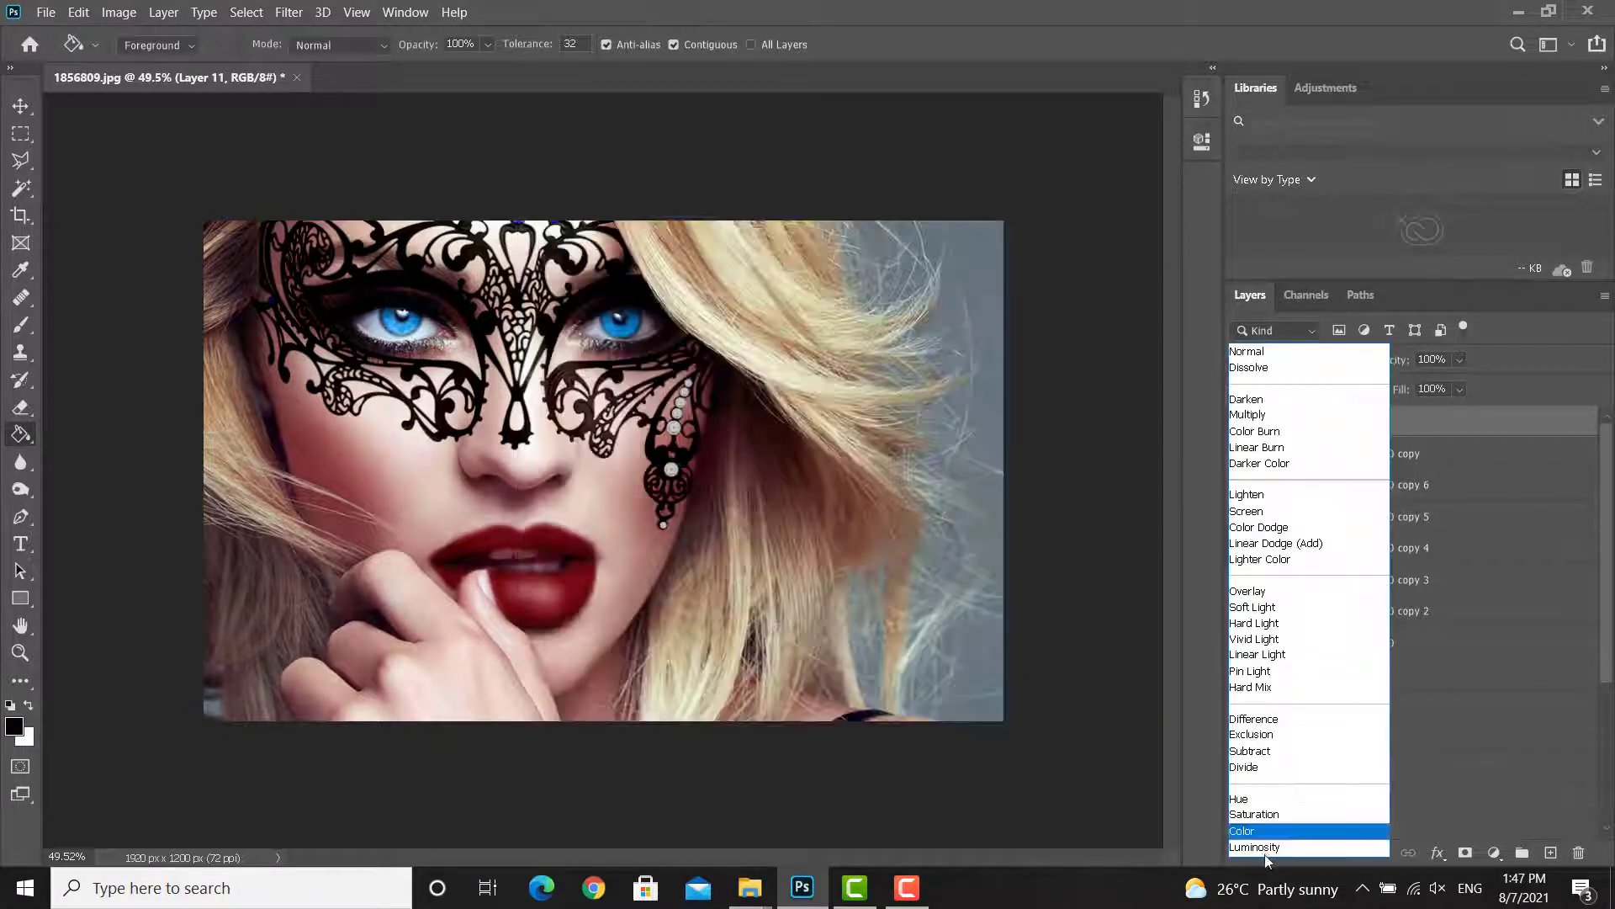
pyautogui.click(1261, 831)
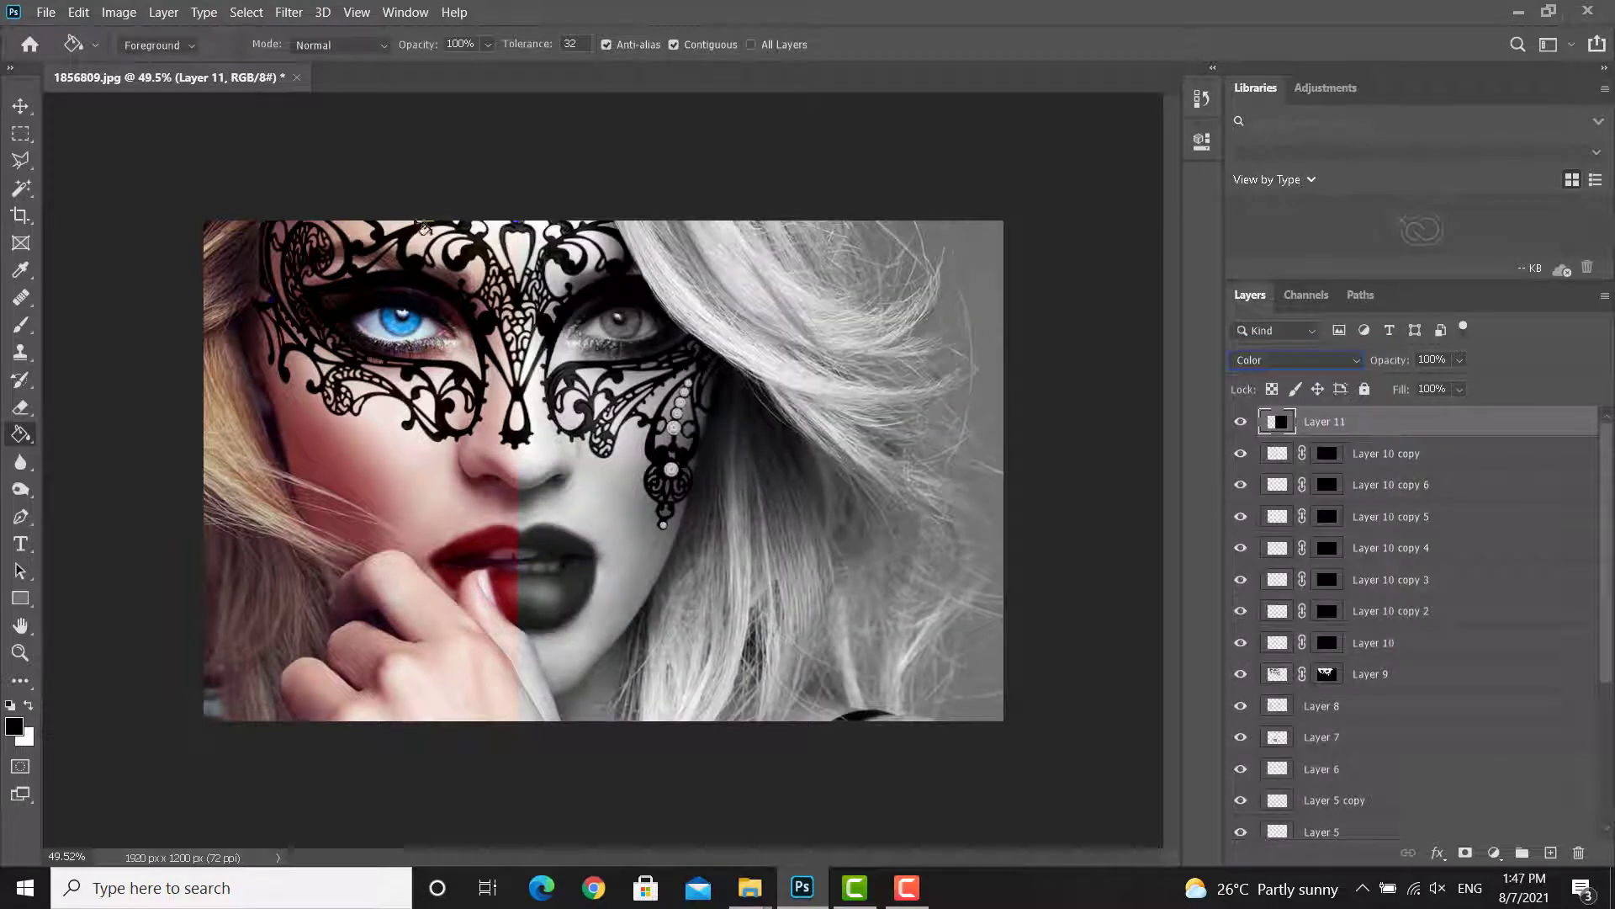
pyautogui.click(288, 11)
pyautogui.moveTo(515, 238)
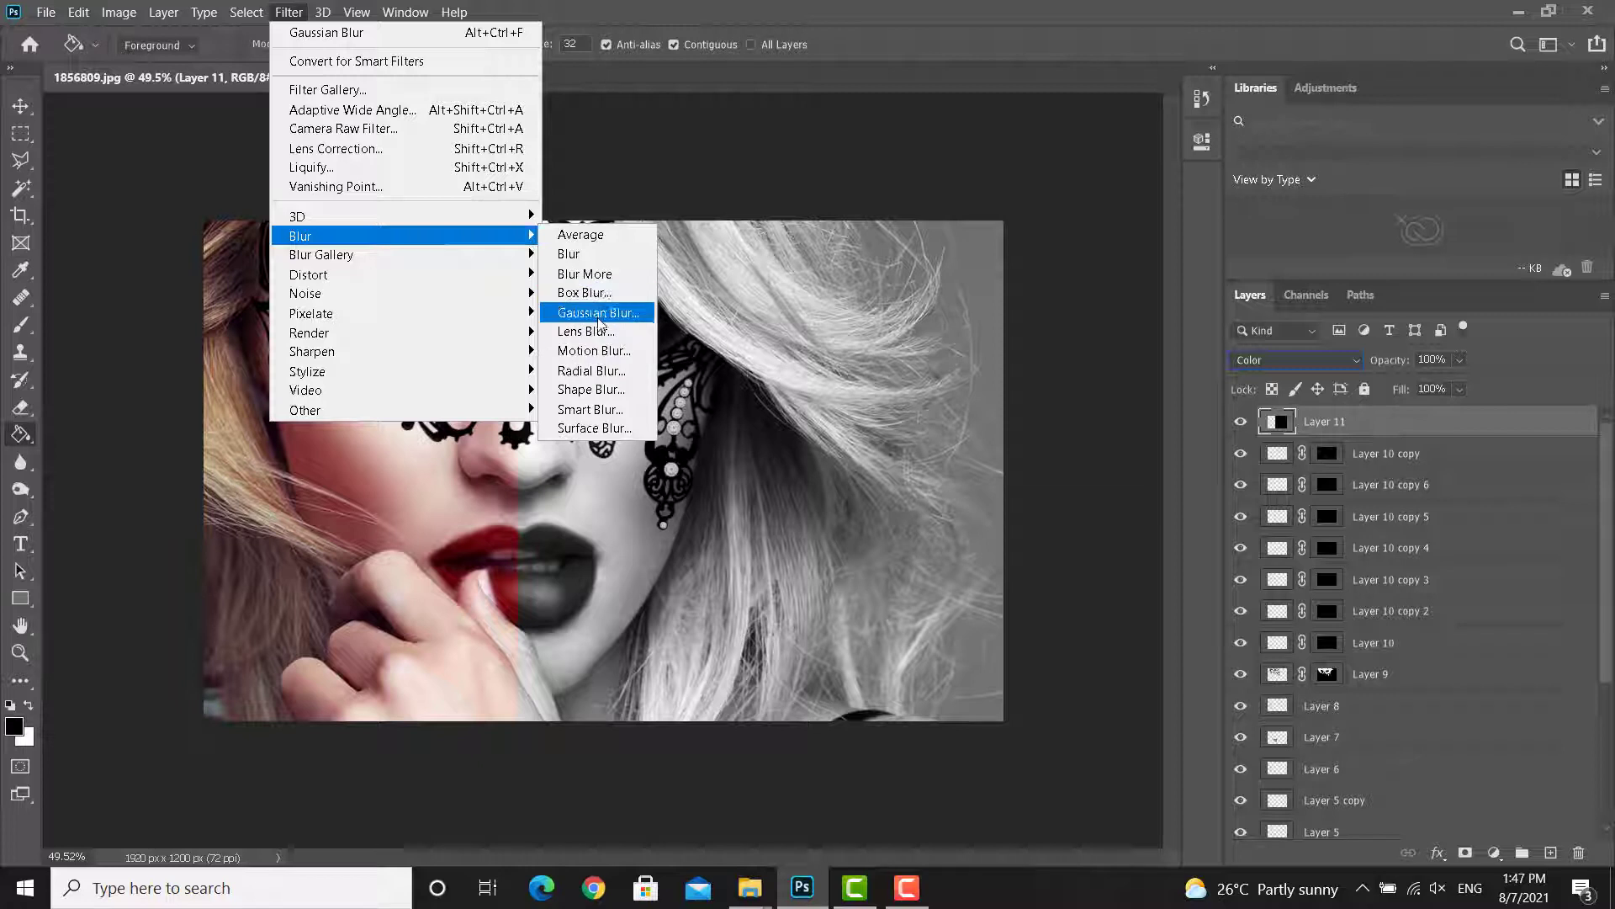
pyautogui.click(593, 312)
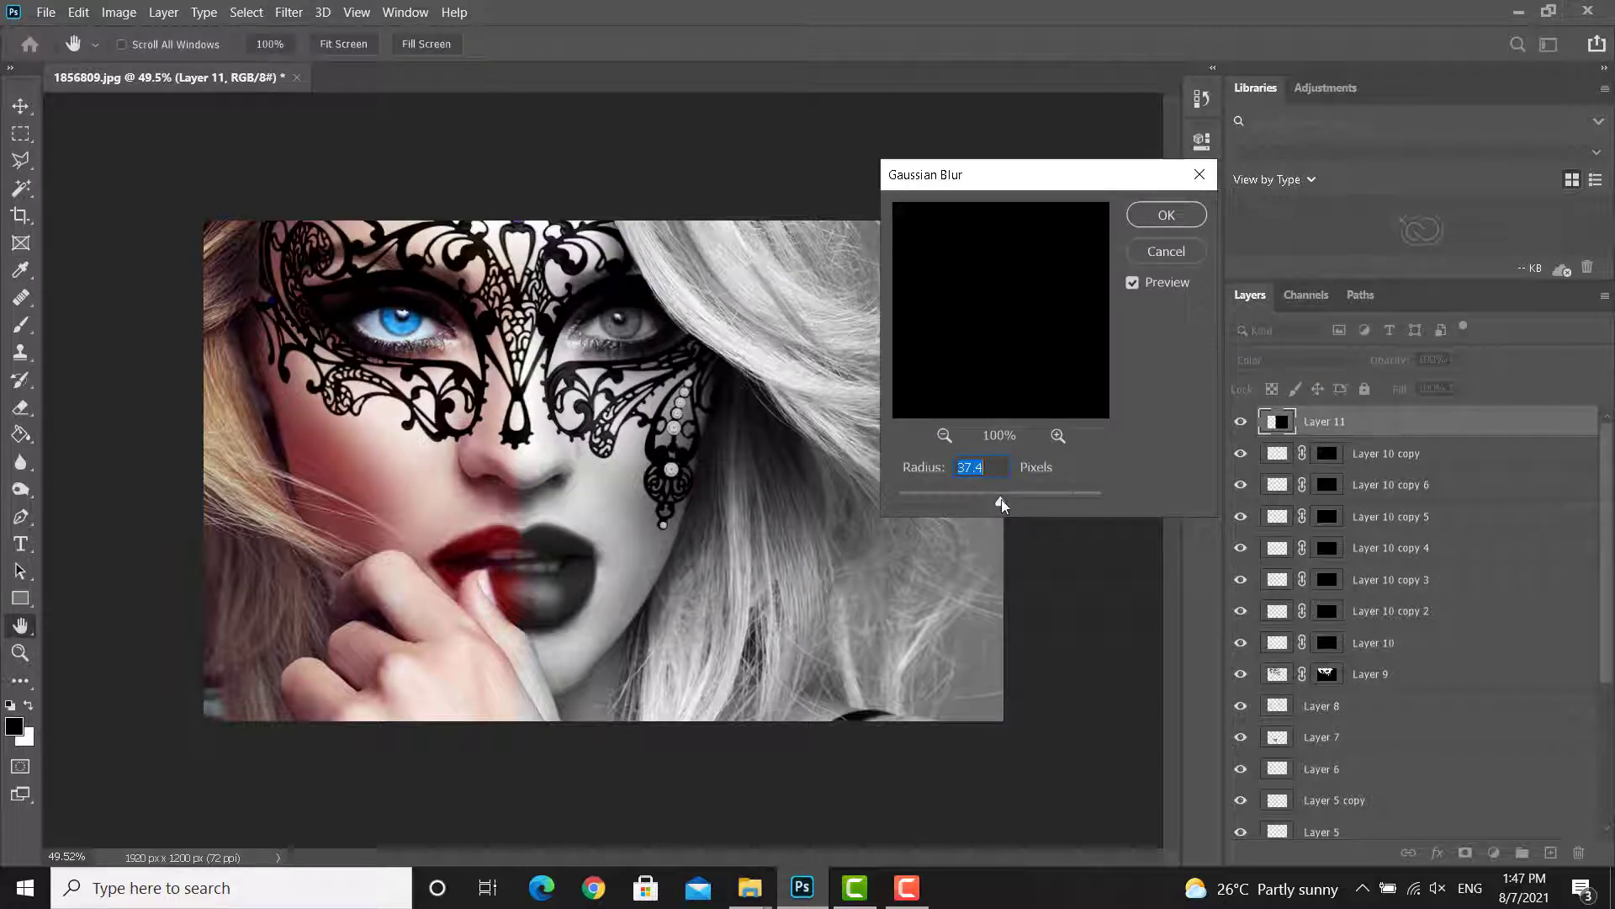
pyautogui.click(1166, 214)
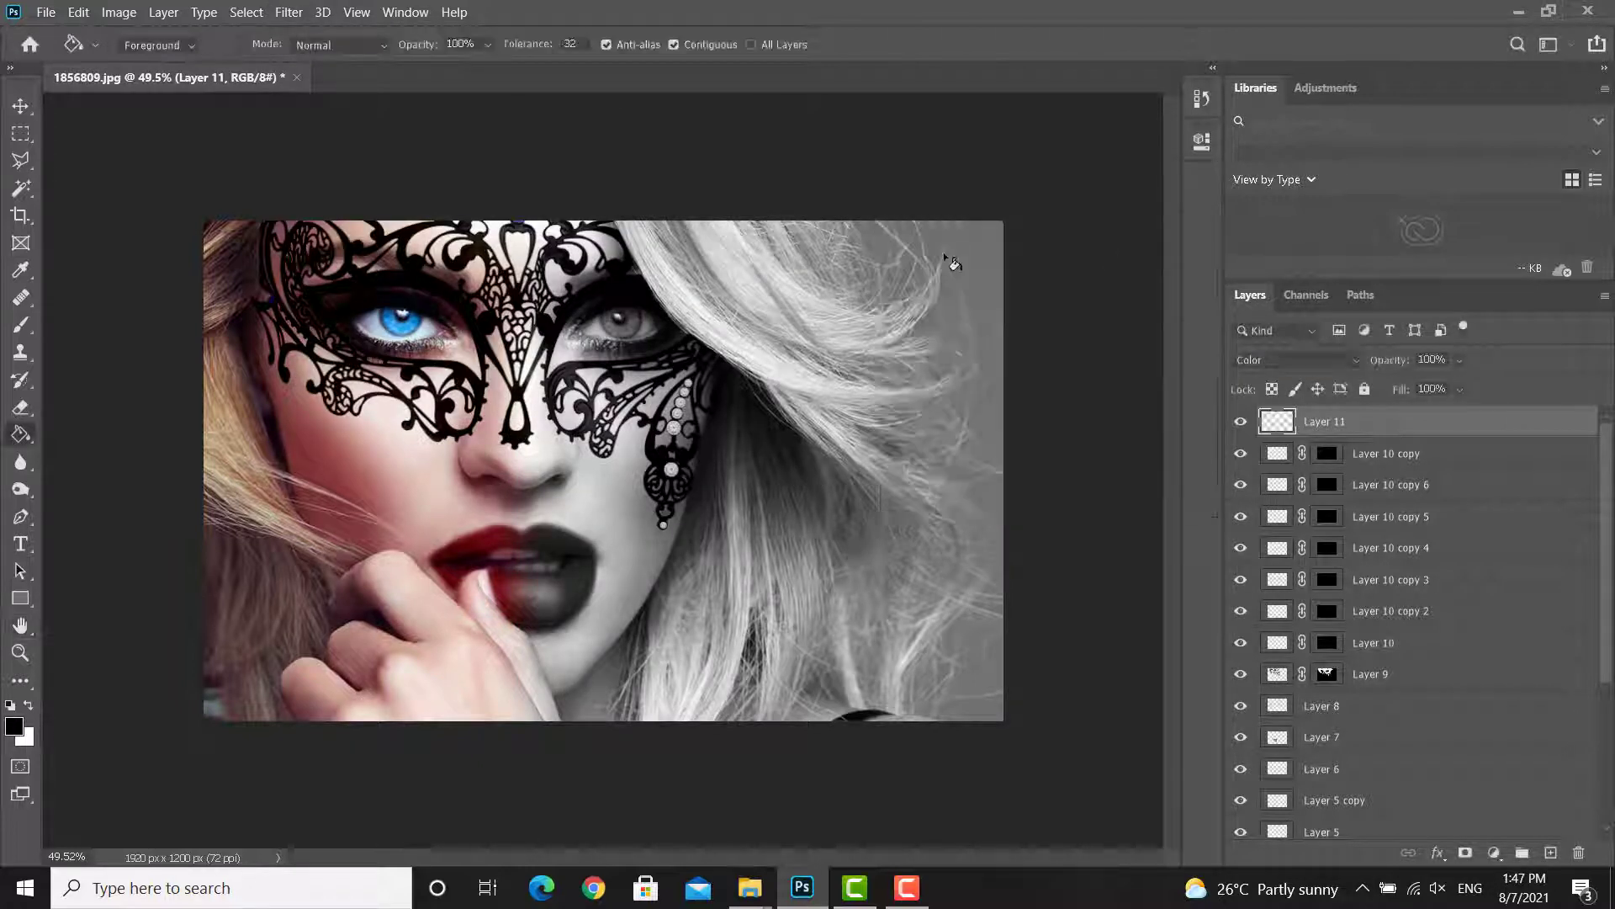
# Step: Shift Layer 11 slightly to the right across the face and compare the image with the layer hidden and shown
pyautogui.click(22, 106)
pyautogui.moveTo(657, 457)
pyautogui.mouseDown()
pyautogui.moveTo(770, 457)
pyautogui.moveTo(688, 458)
pyautogui.mouseUp()
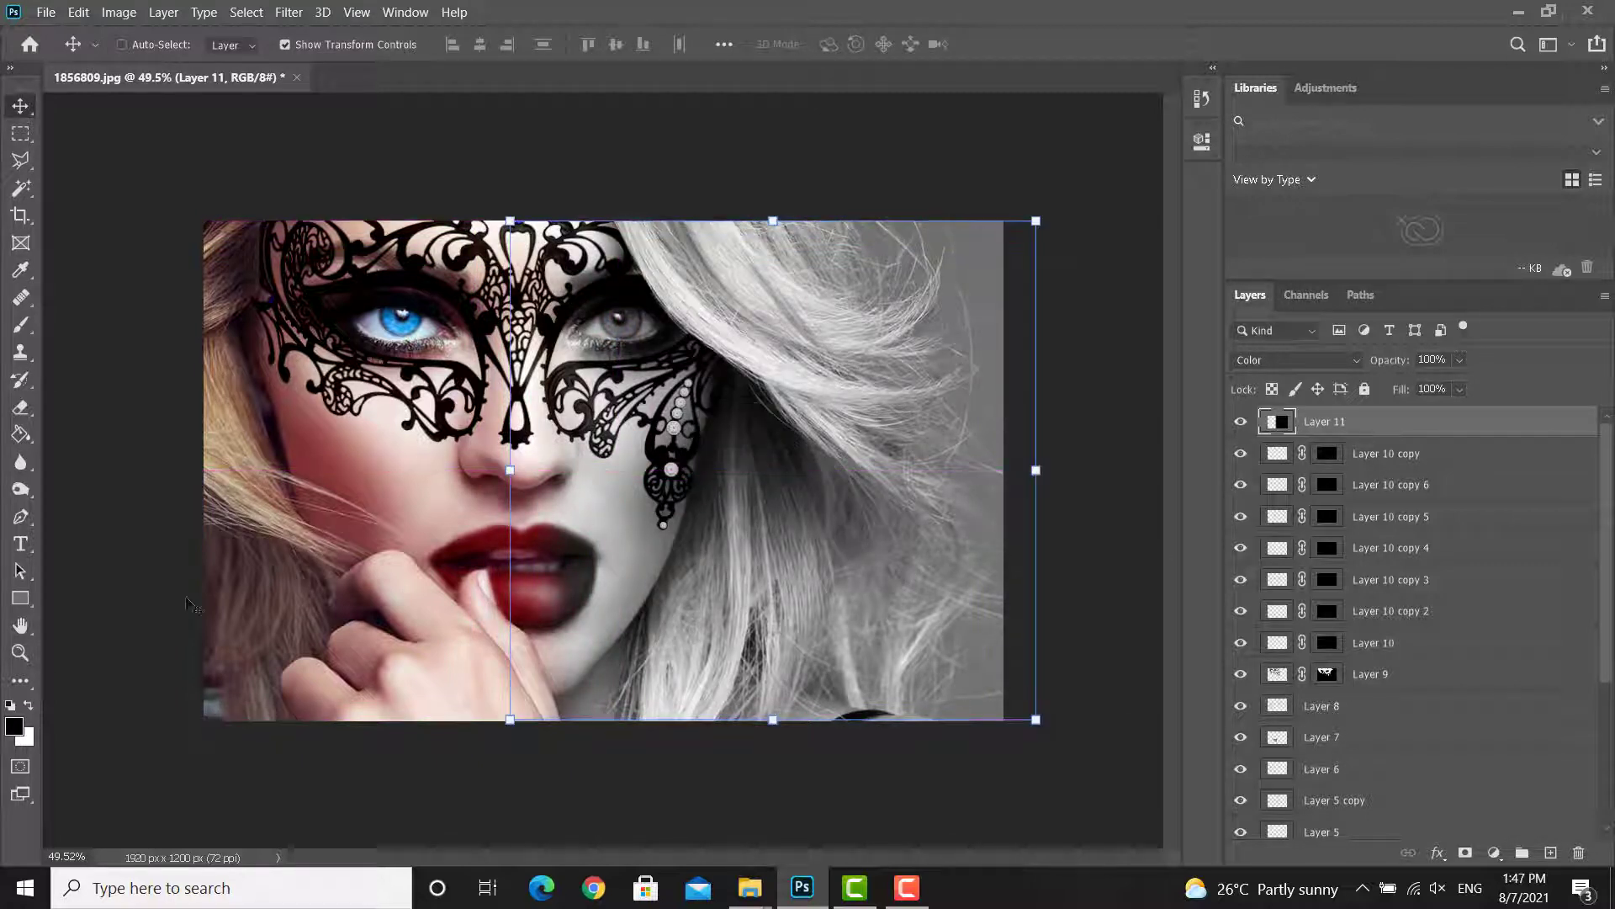
pyautogui.click(20, 625)
pyautogui.scroll(2, 291, 665)
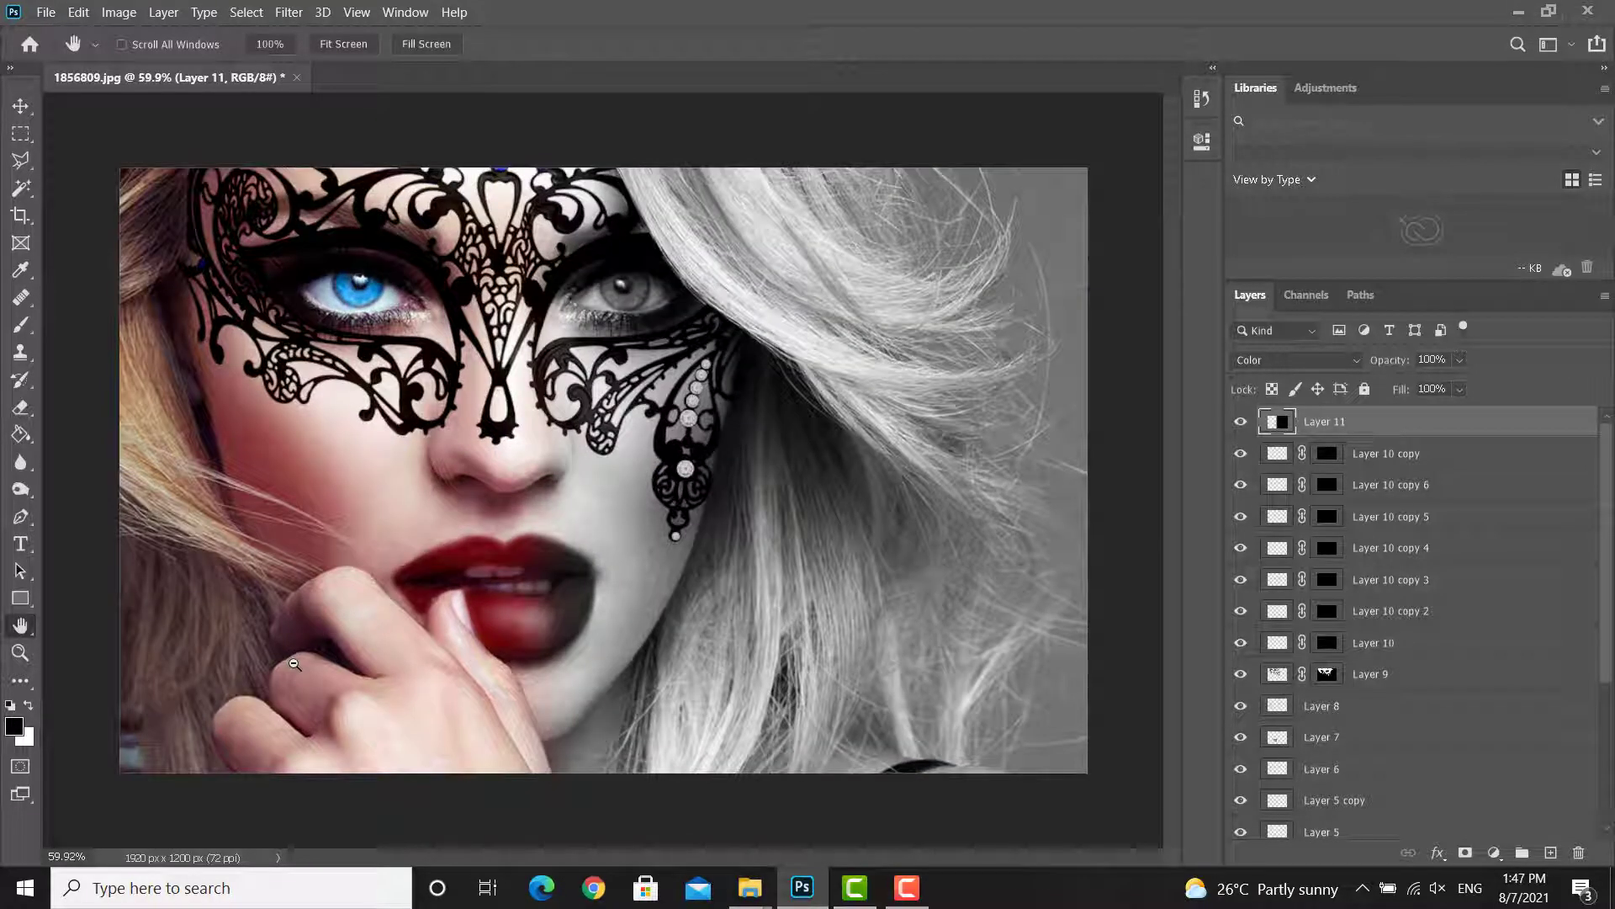
pyautogui.scroll(-1, 502, 683)
pyautogui.scroll(5, 218, 512)
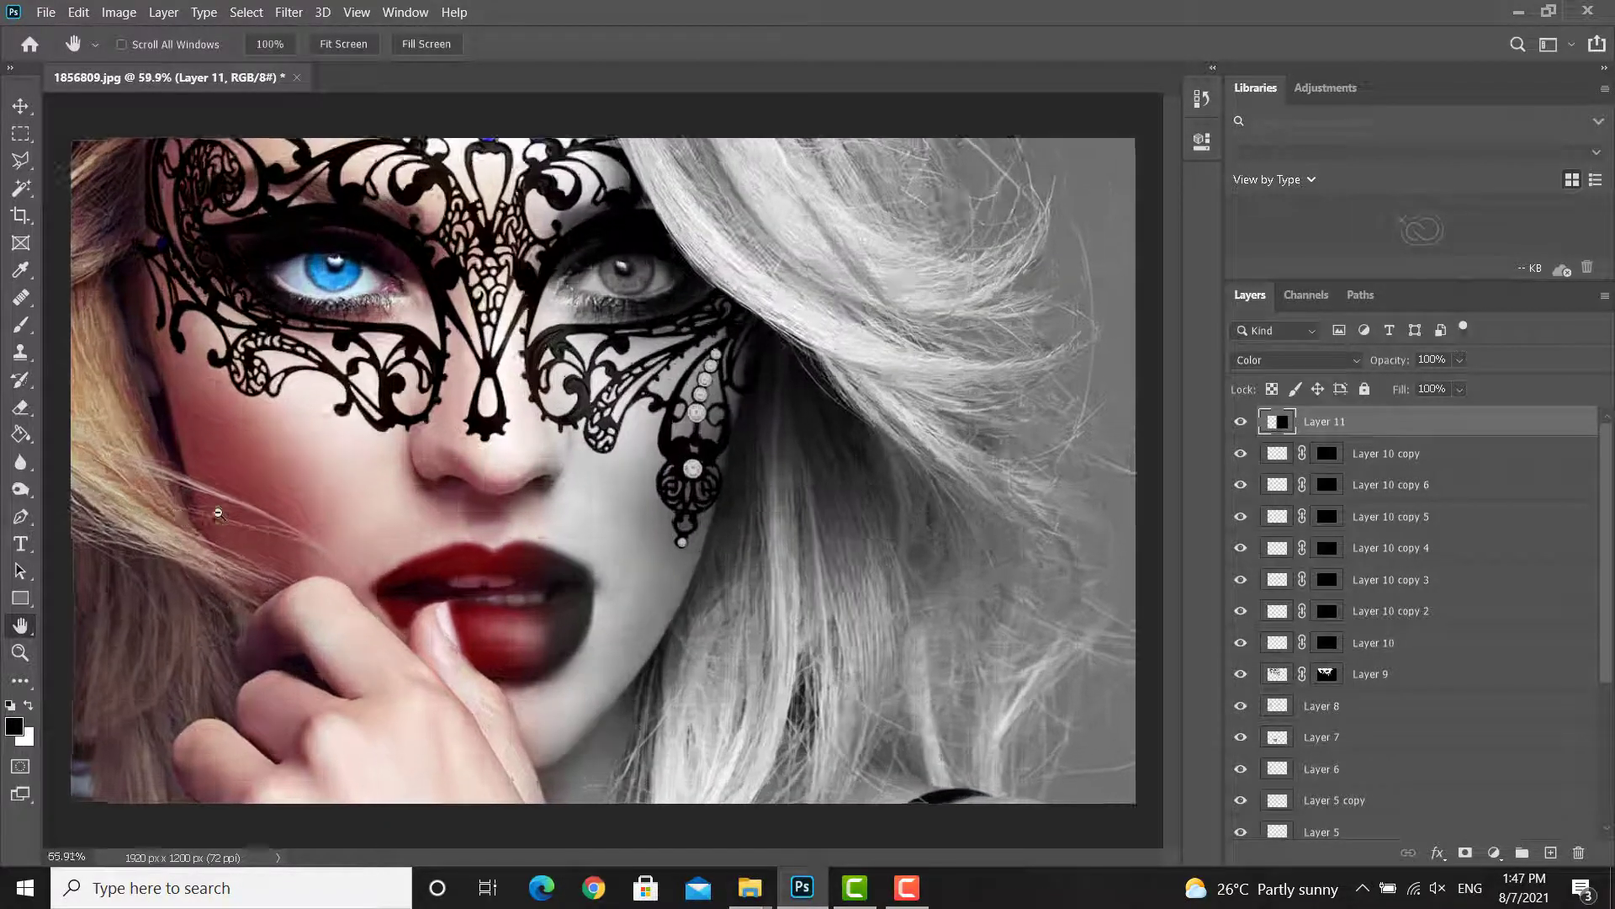
pyautogui.scroll(-4, 504, 553)
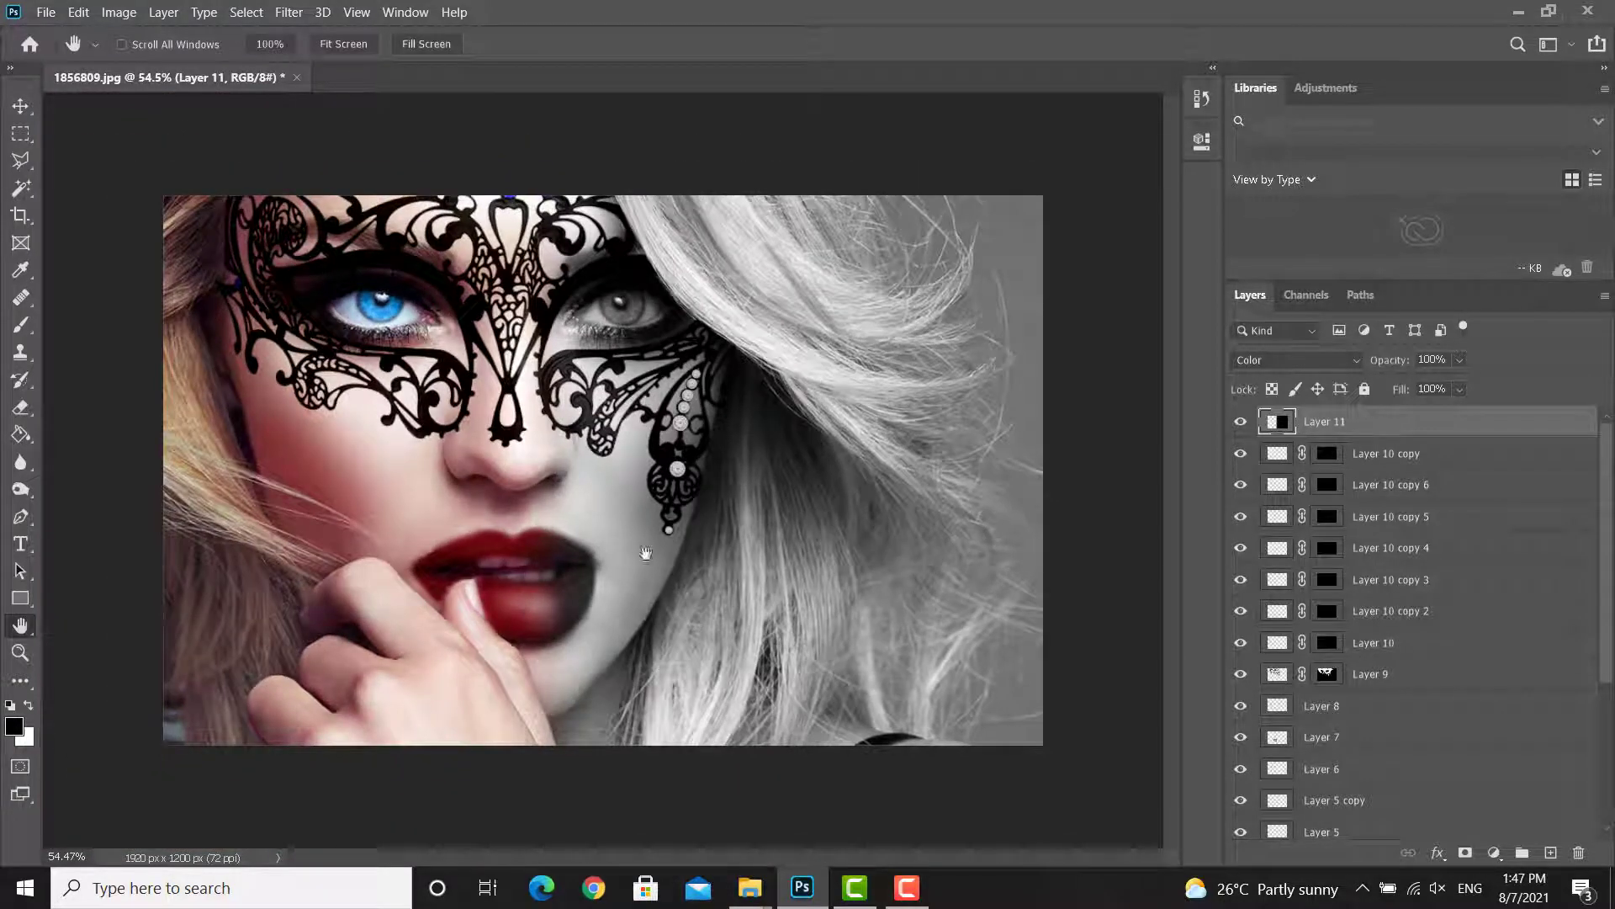
pyautogui.click(1239, 425)
pyautogui.click(1240, 425)
# Step: Erase Layer 11 over the grey iris at 100% opacity to restore the eye's blue colour
pyautogui.click(21, 409)
pyautogui.scroll(5, 617, 342)
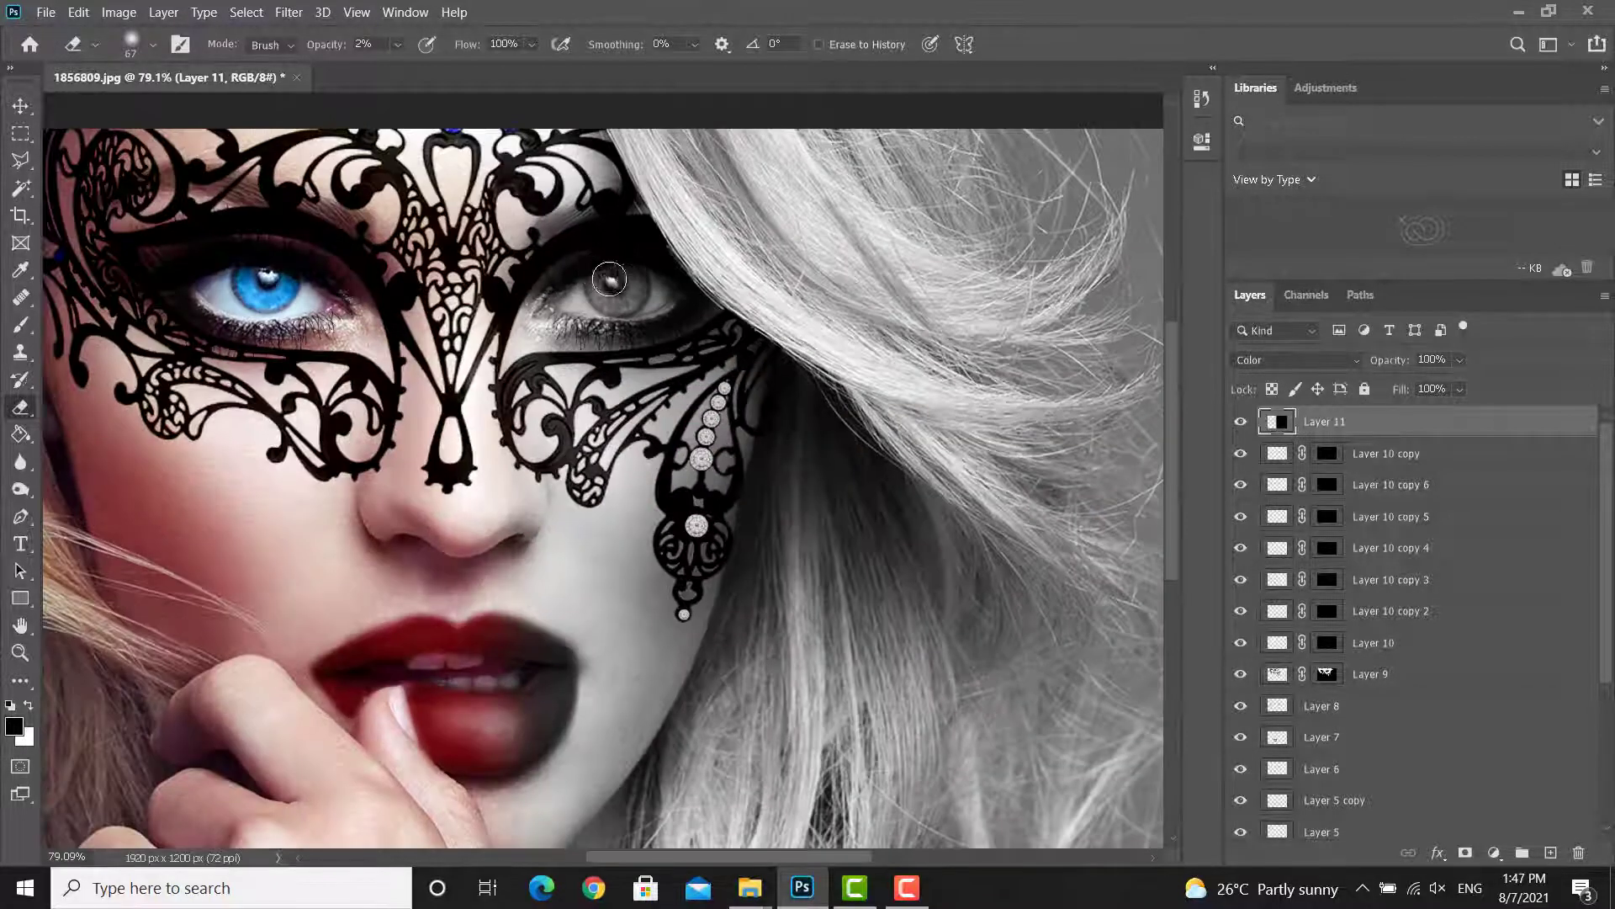
pyautogui.click(396, 47)
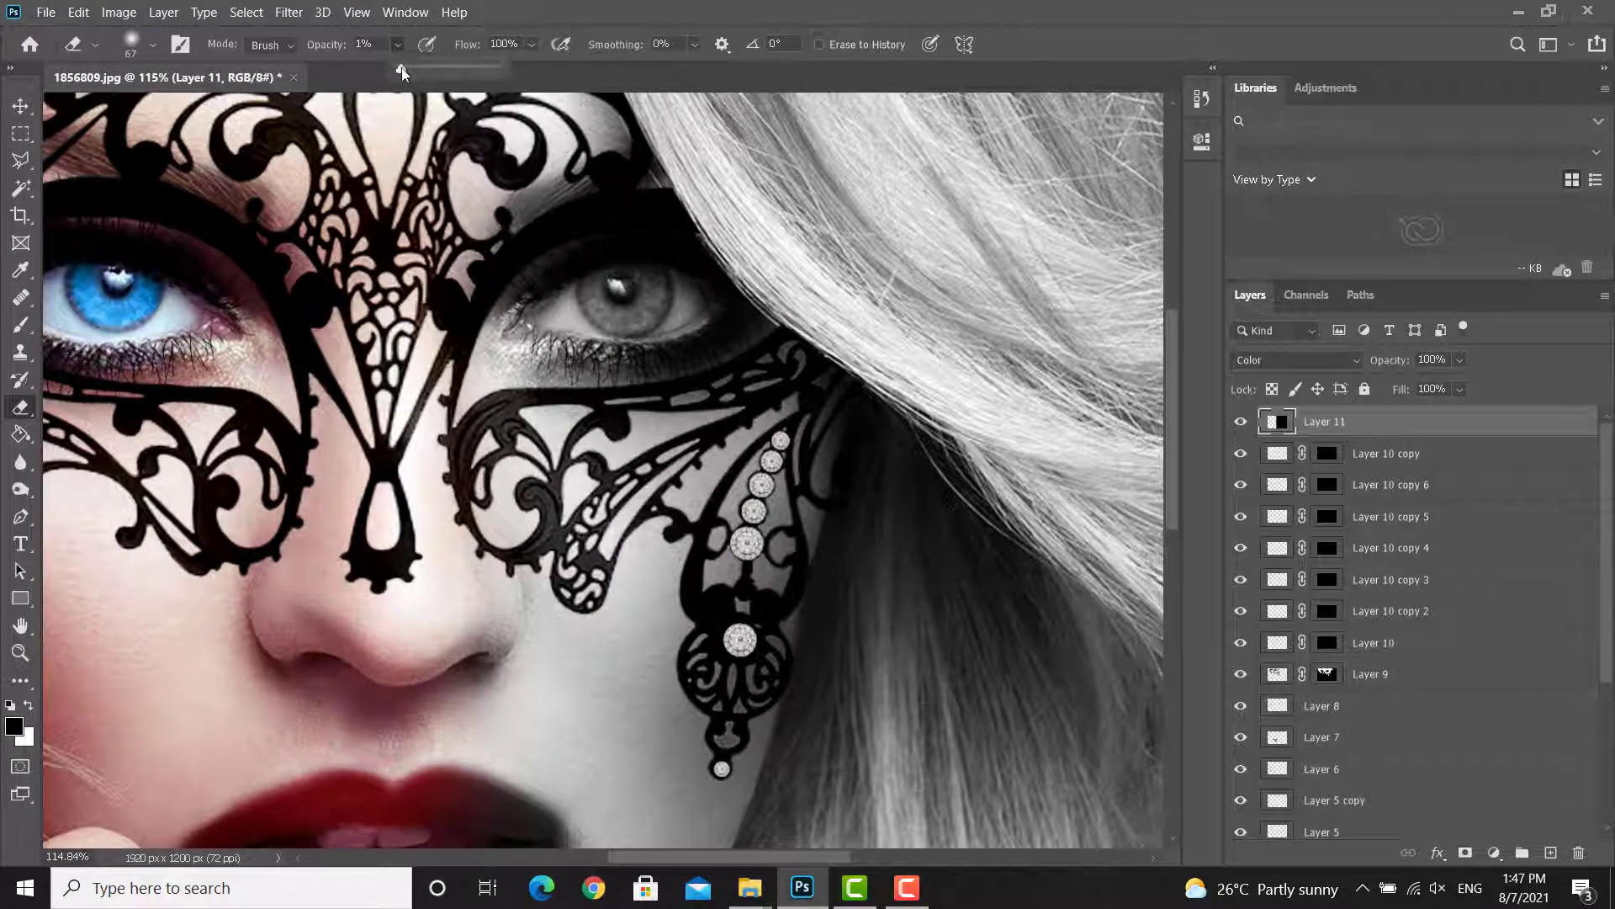
pyautogui.moveTo(401, 67); pyautogui.dragTo(608, 72)
pyautogui.moveTo(615, 279)
pyautogui.mouseDown()
pyautogui.moveTo(631, 303)
pyautogui.moveTo(645, 291)
pyautogui.mouseUp()
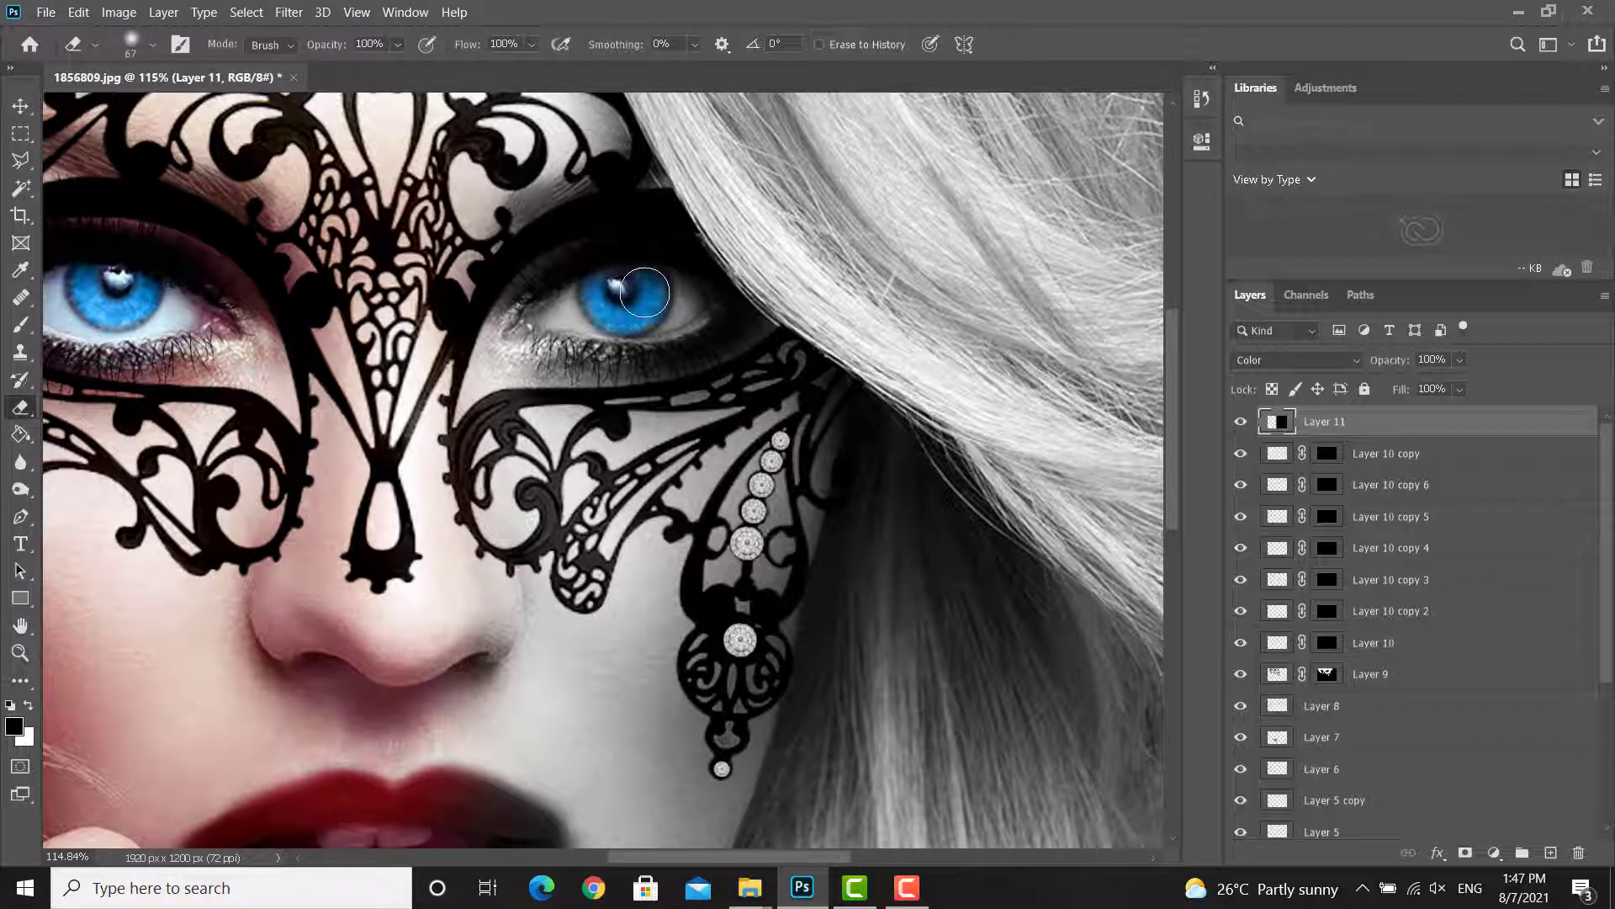
pyautogui.scroll(-5, 724, 350)
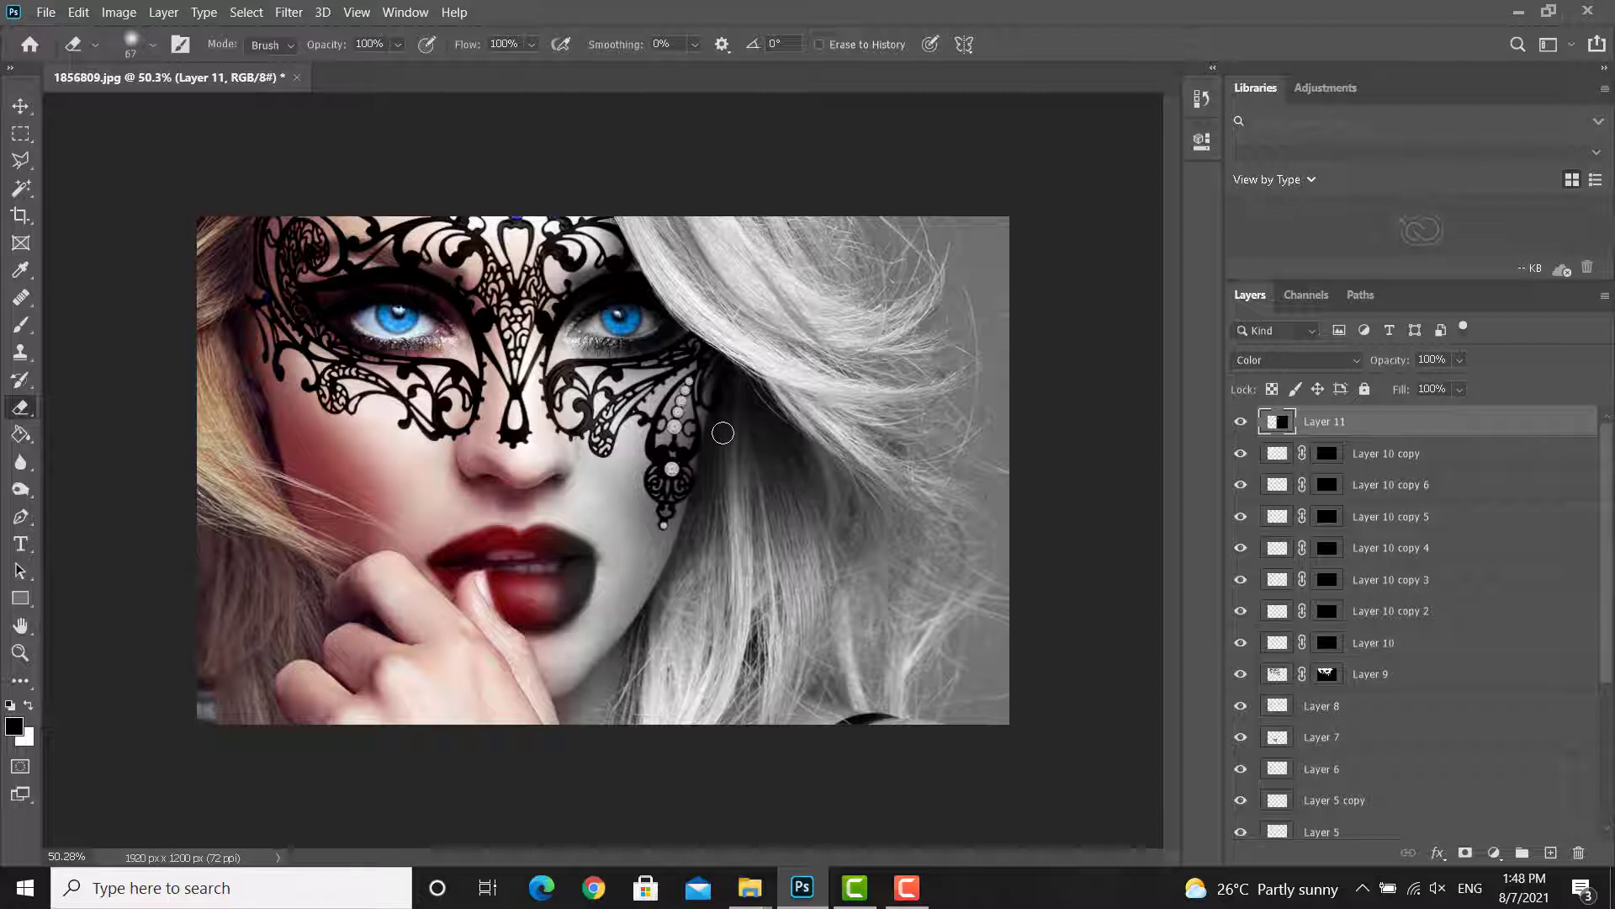
pyautogui.scroll(-1, 724, 435)
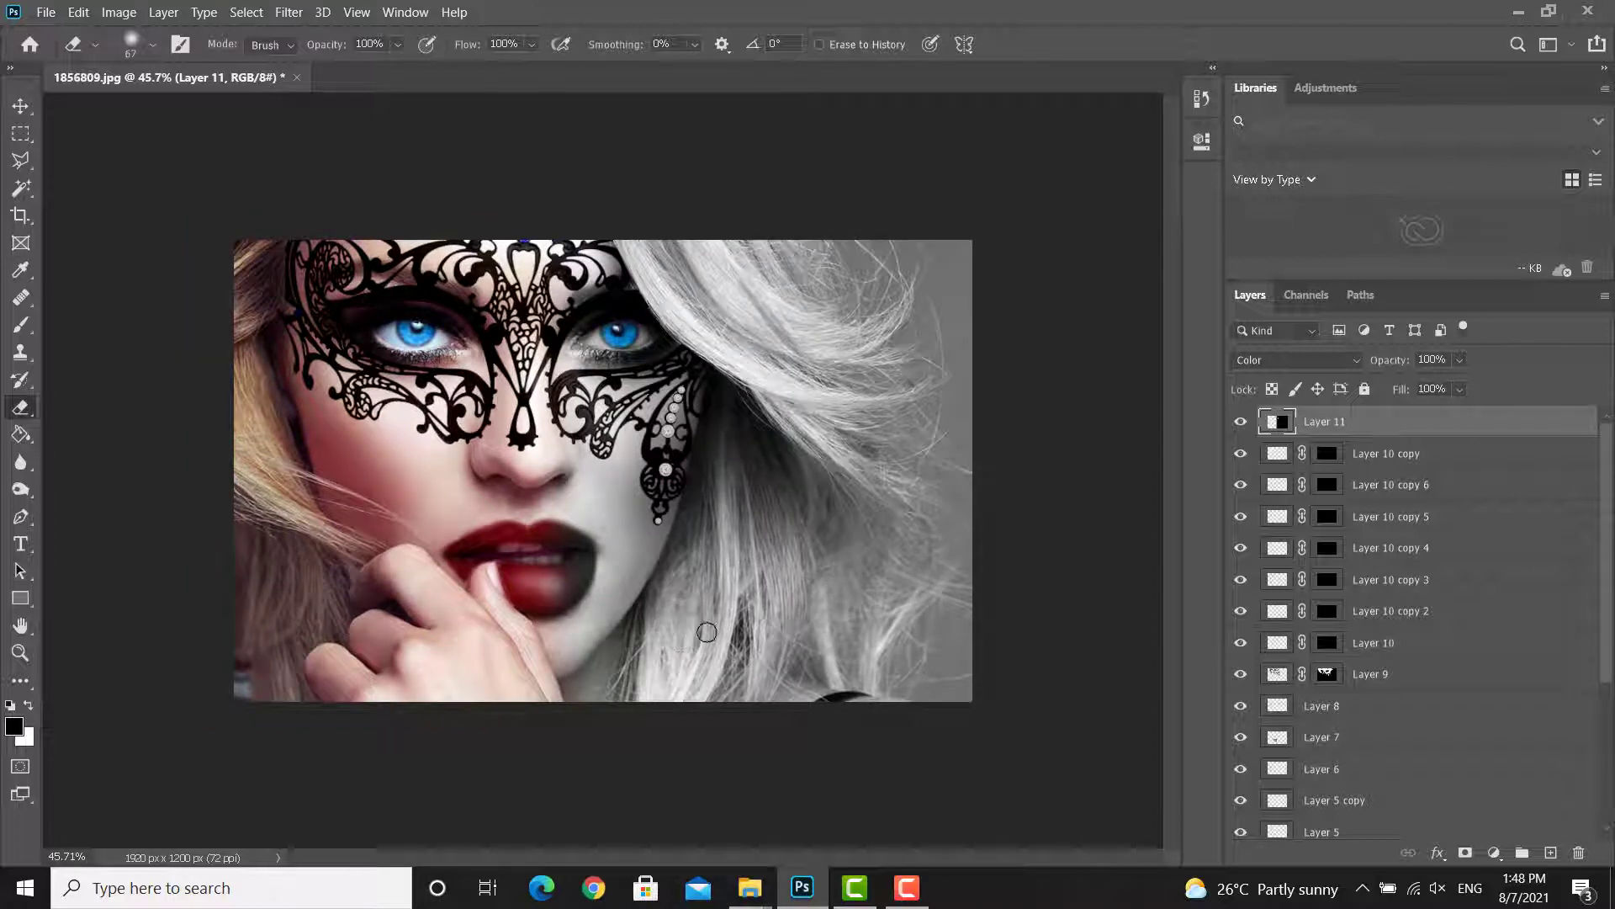
# Step: Start saving the document under a separate file in JPEG format and select the file name for editing
pyautogui.hotkey('ctrl', 'shift', 's')
pyautogui.click(531, 418)
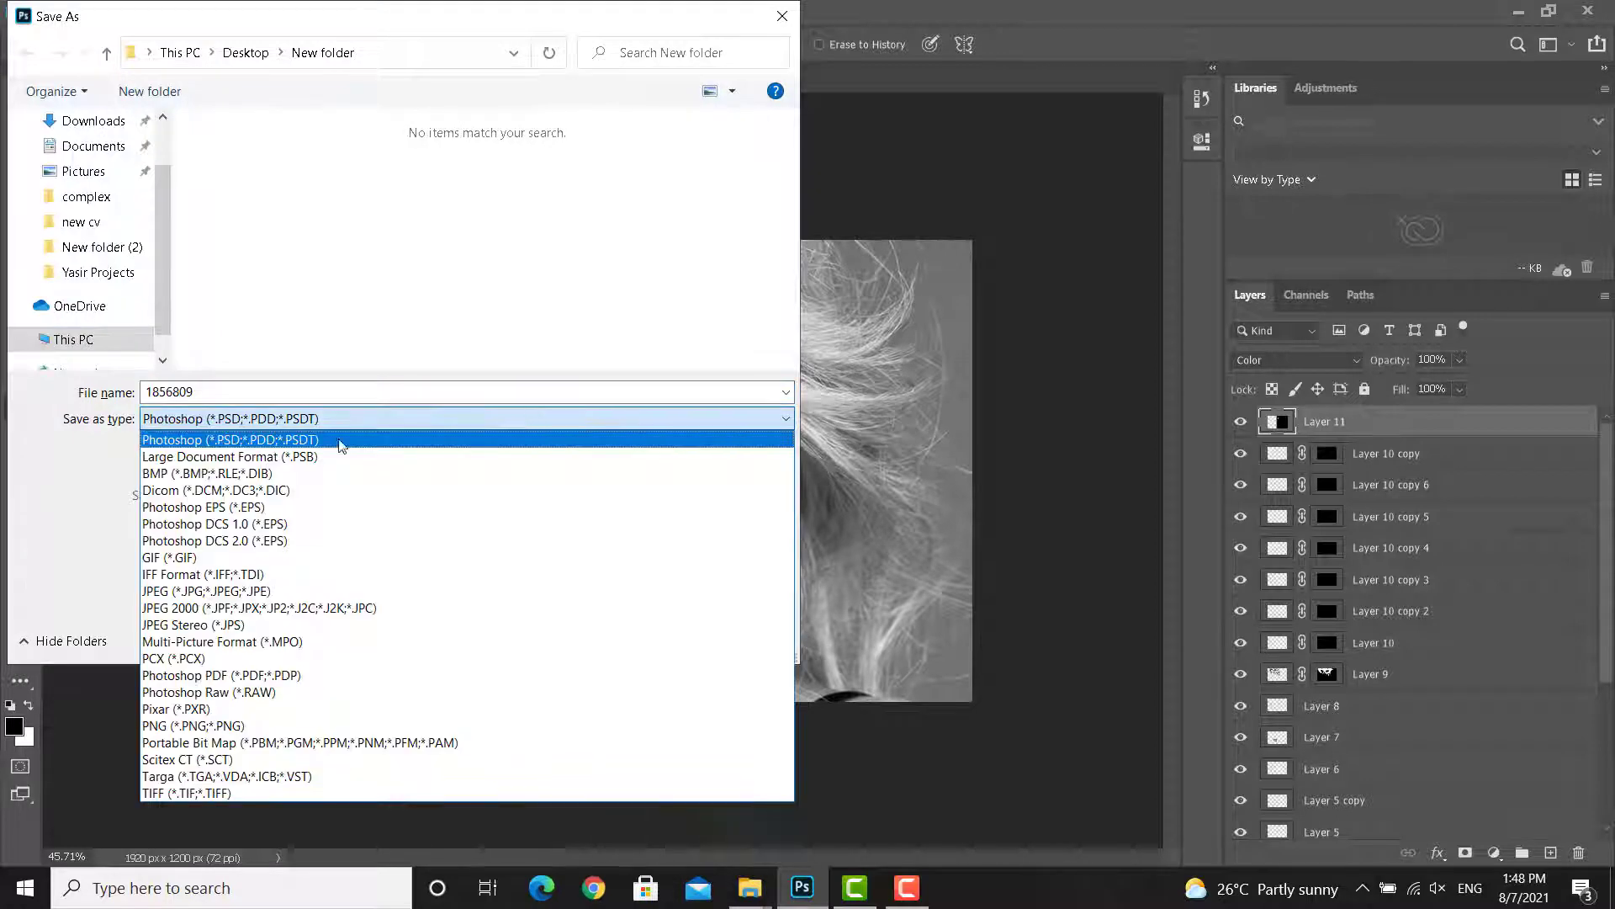
pyautogui.click(208, 591)
pyautogui.doubleClick(267, 394)
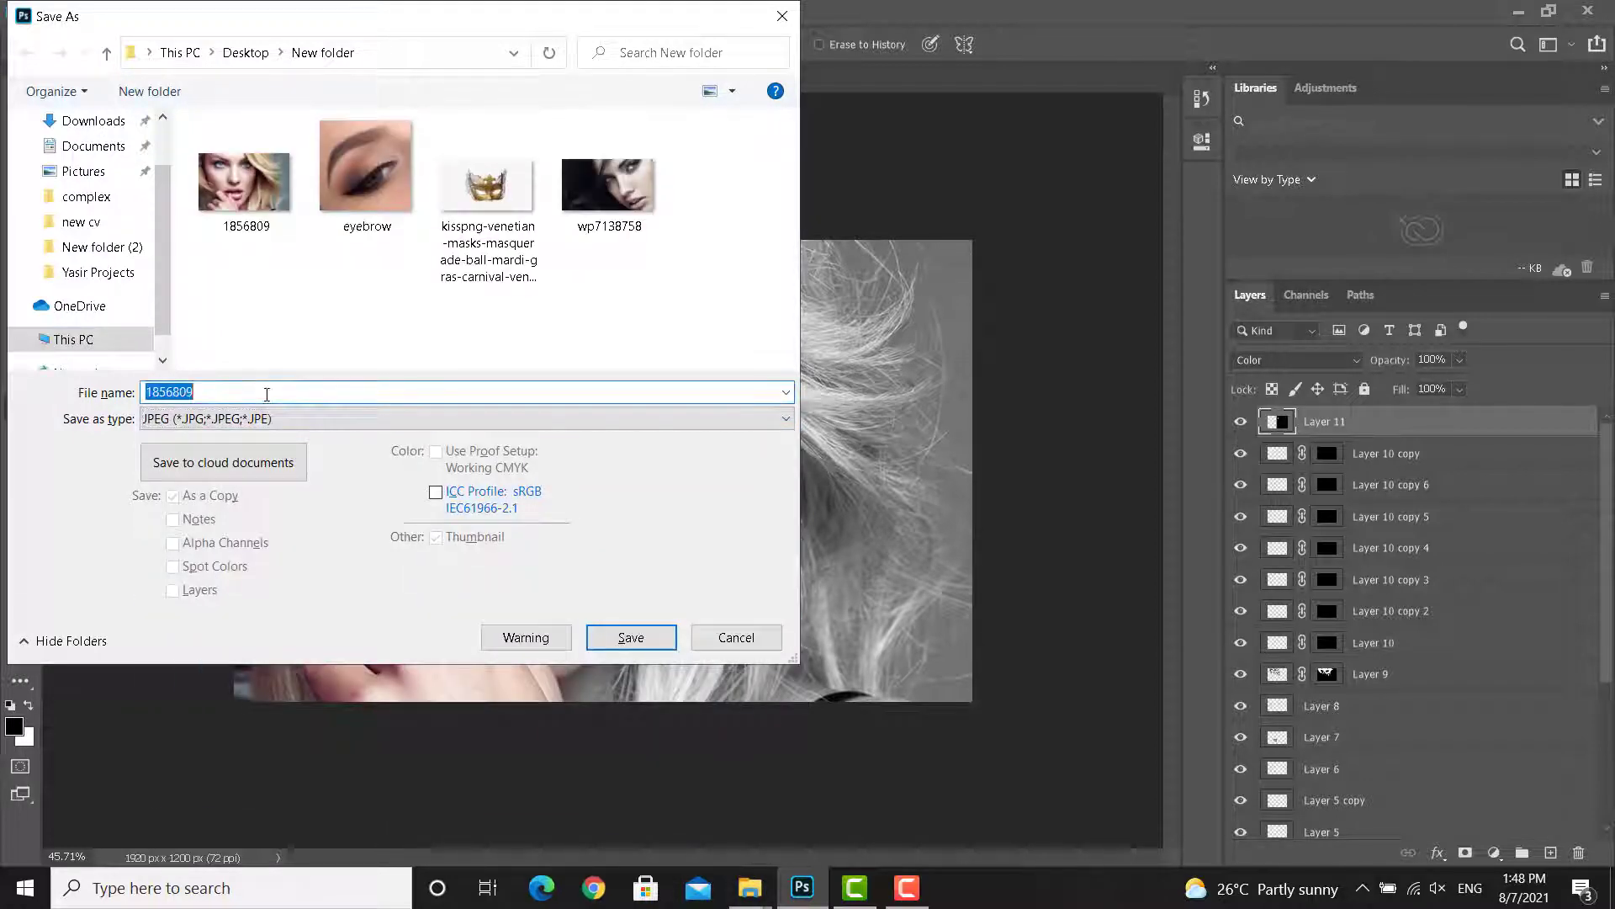
# Step: Switch to New folder in File Explorer and duplicate the original 1856809 image there
pyautogui.moveTo(749, 888)
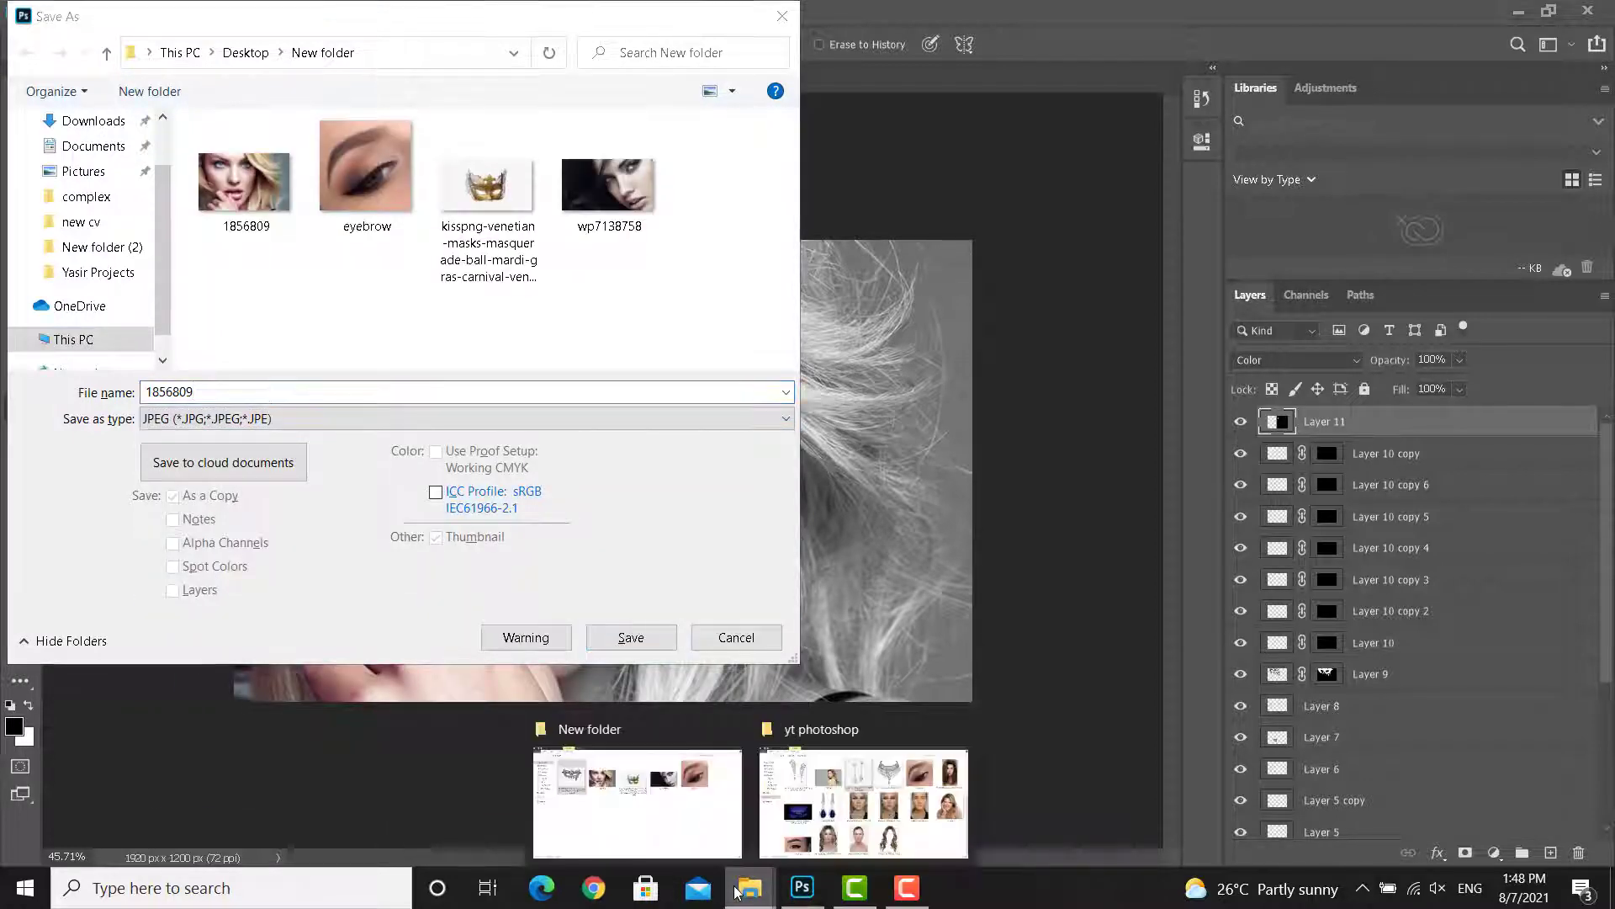
pyautogui.click(649, 799)
pyautogui.click(544, 309)
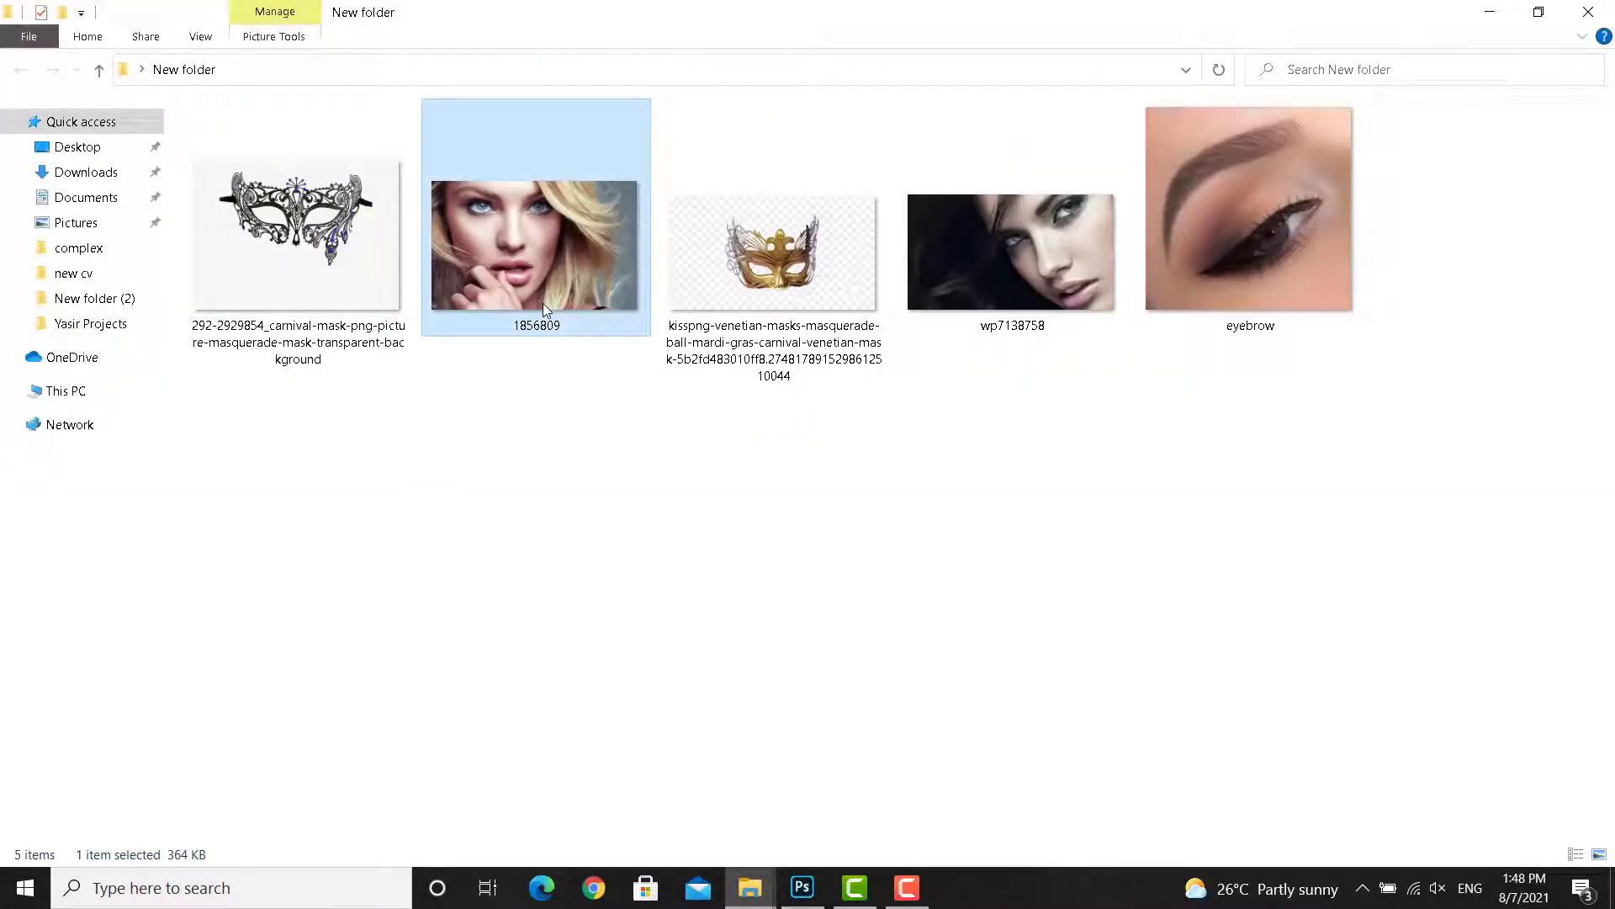
pyautogui.hotkey('ctrl', 'c')
pyautogui.hotkey('ctrl', 'v')
# Step: Back in Photoshop, save the JPEG over 1856809 - Copy with the offered JPEG options, and view it in File Explorer's New folder
pyautogui.click(802, 888)
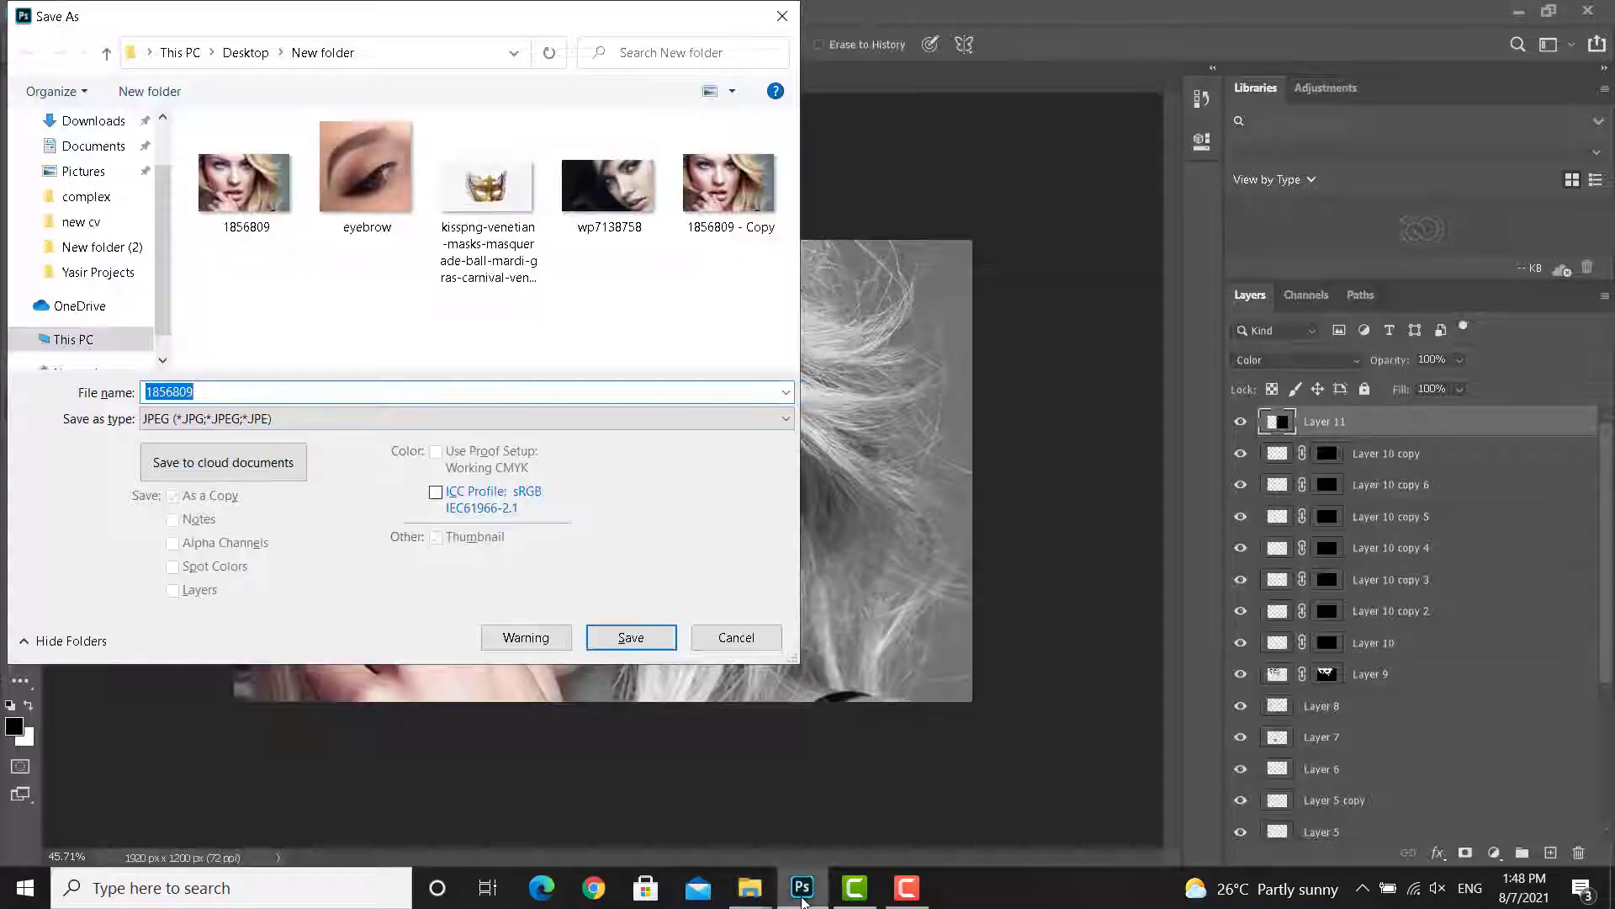
pyautogui.doubleClick(734, 220)
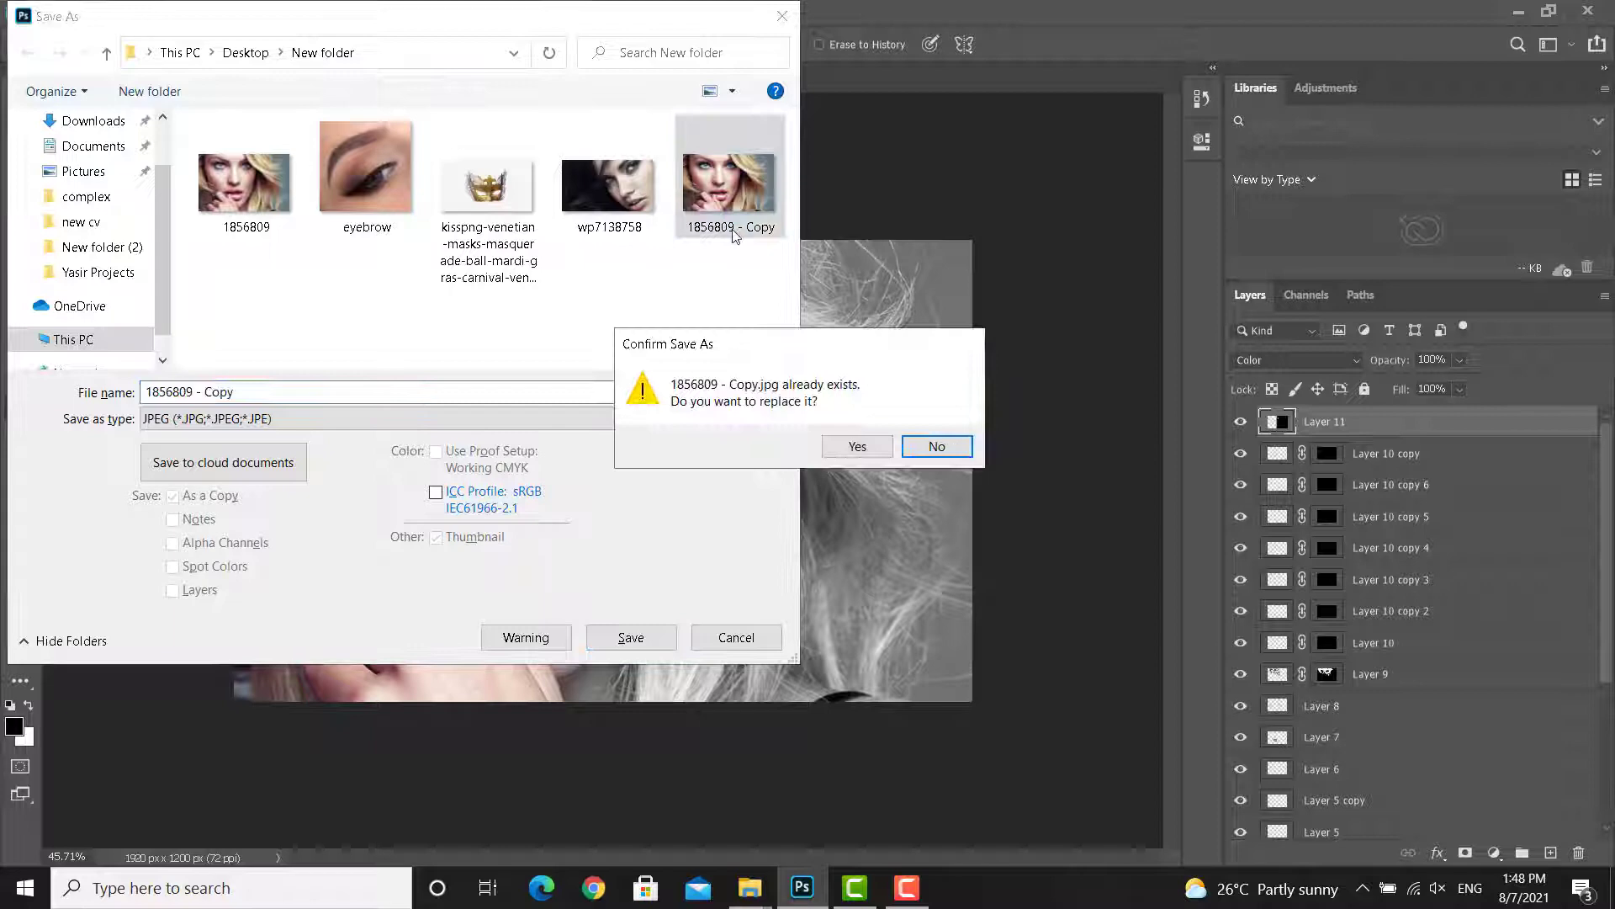
pyautogui.click(854, 449)
pyautogui.click(900, 210)
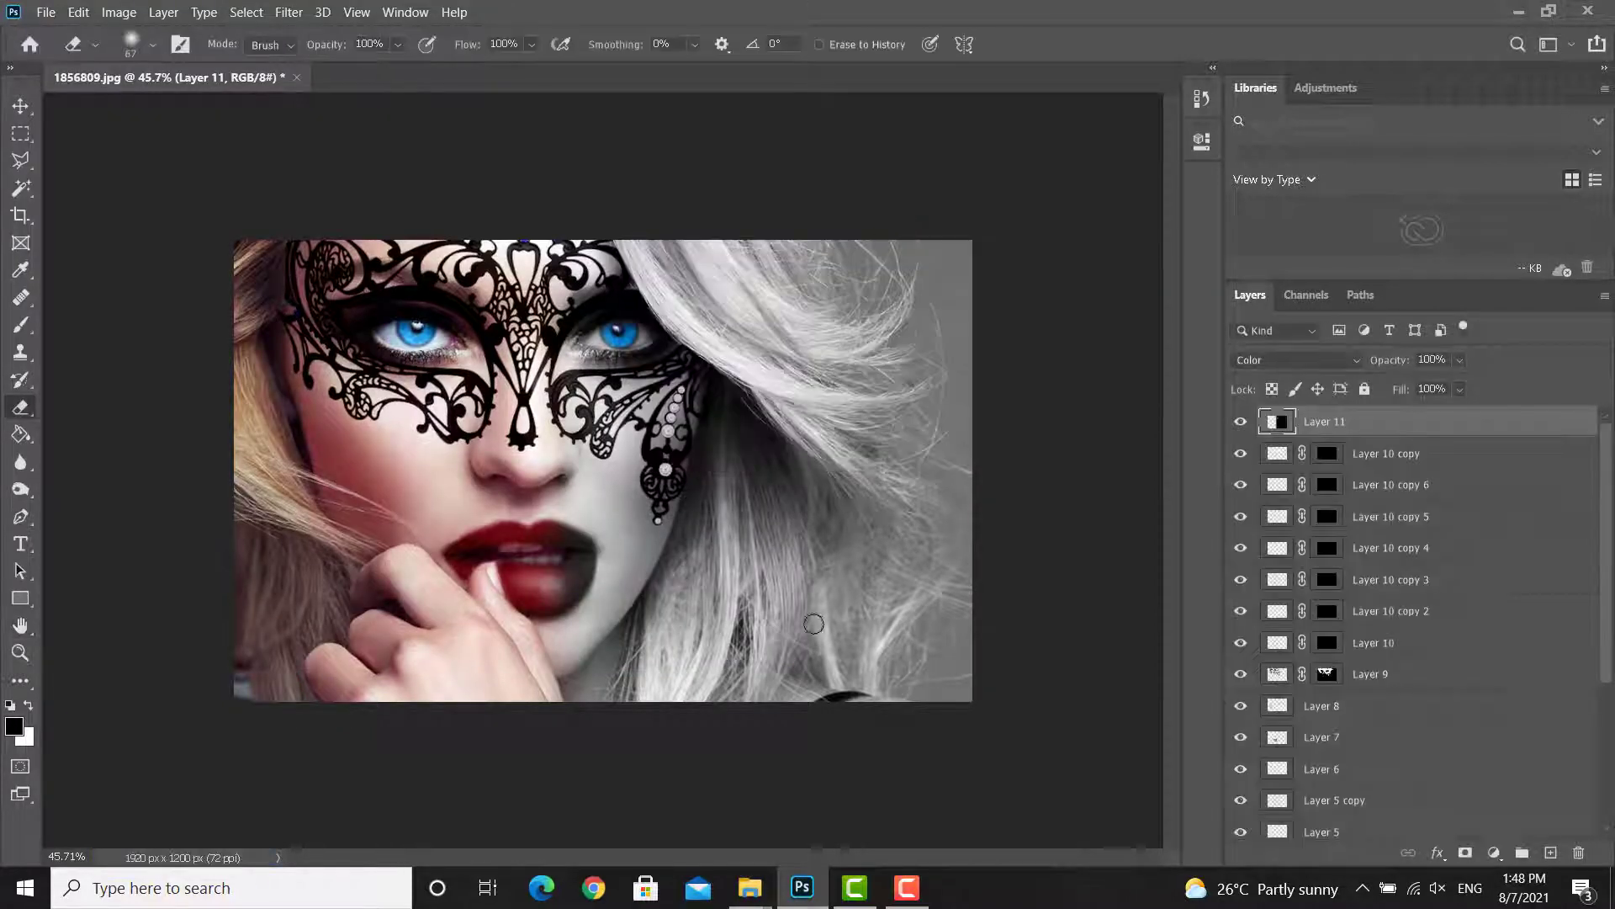
pyautogui.moveTo(749, 887)
pyautogui.click(662, 818)
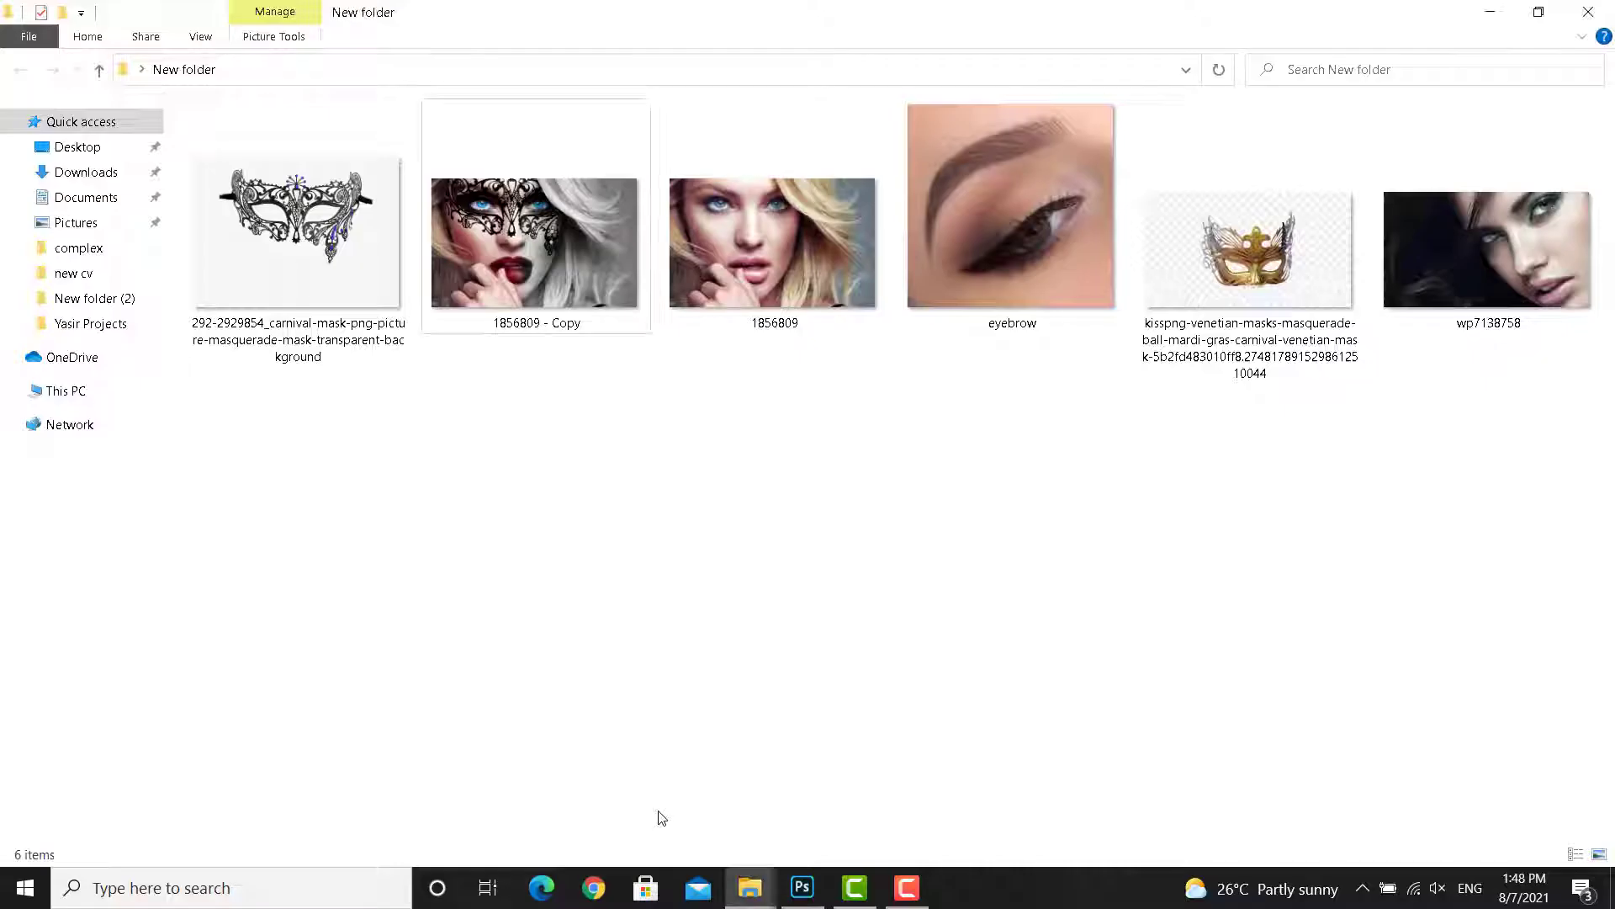
# Step: Open the original 1856809 image in Photos and flip between it and 1856809 - Copy to compare before and after
pyautogui.doubleClick(764, 271)
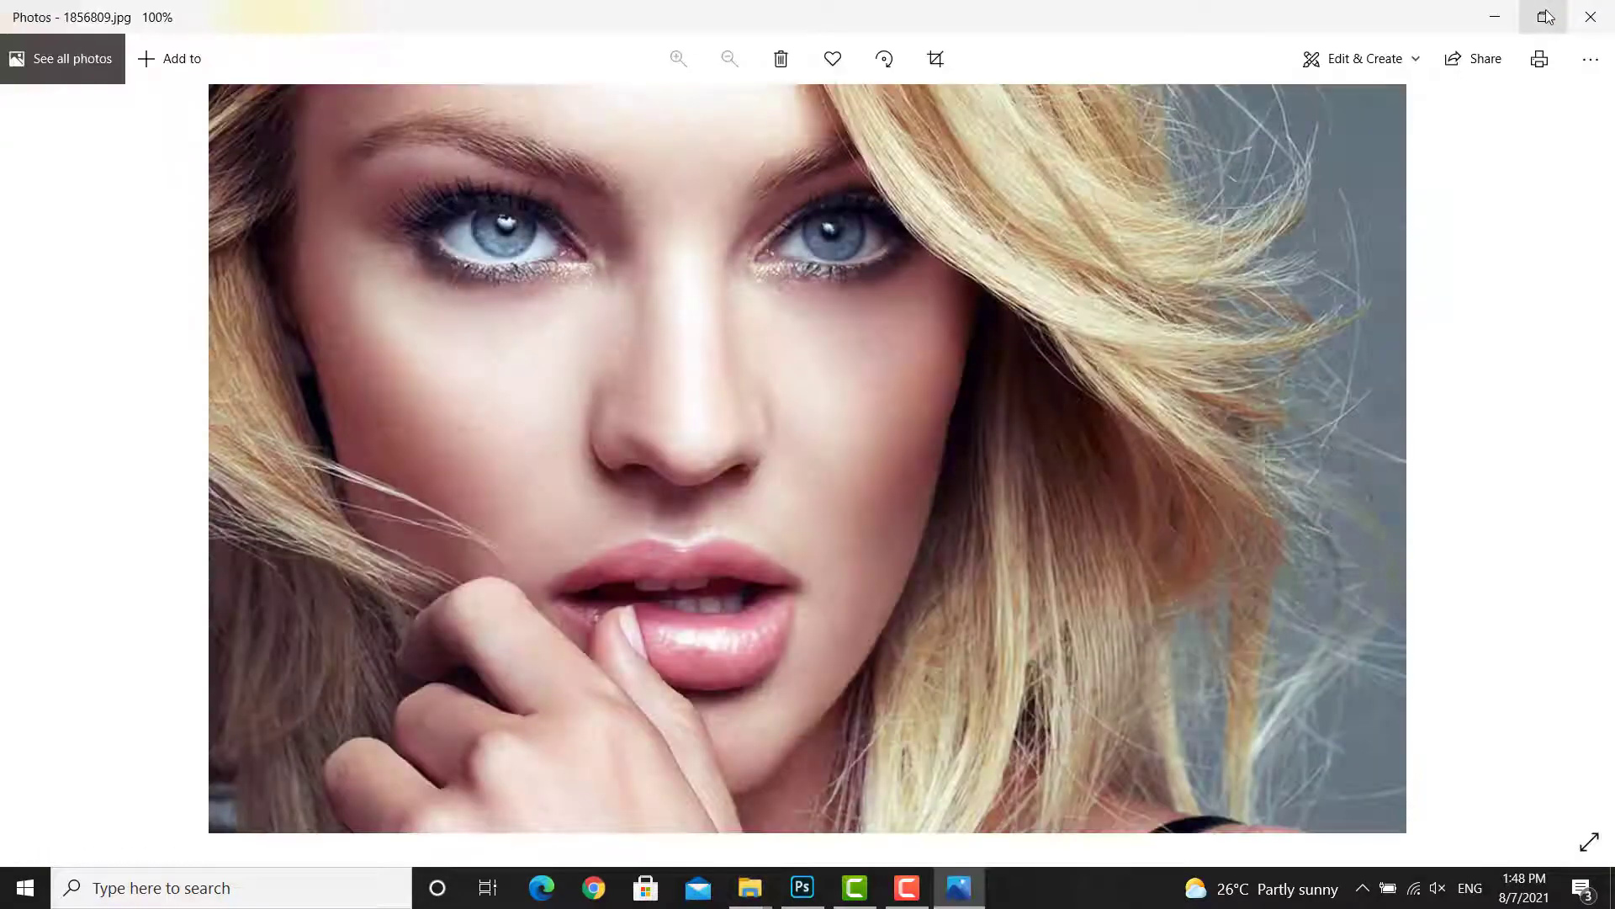
pyautogui.press('Right')
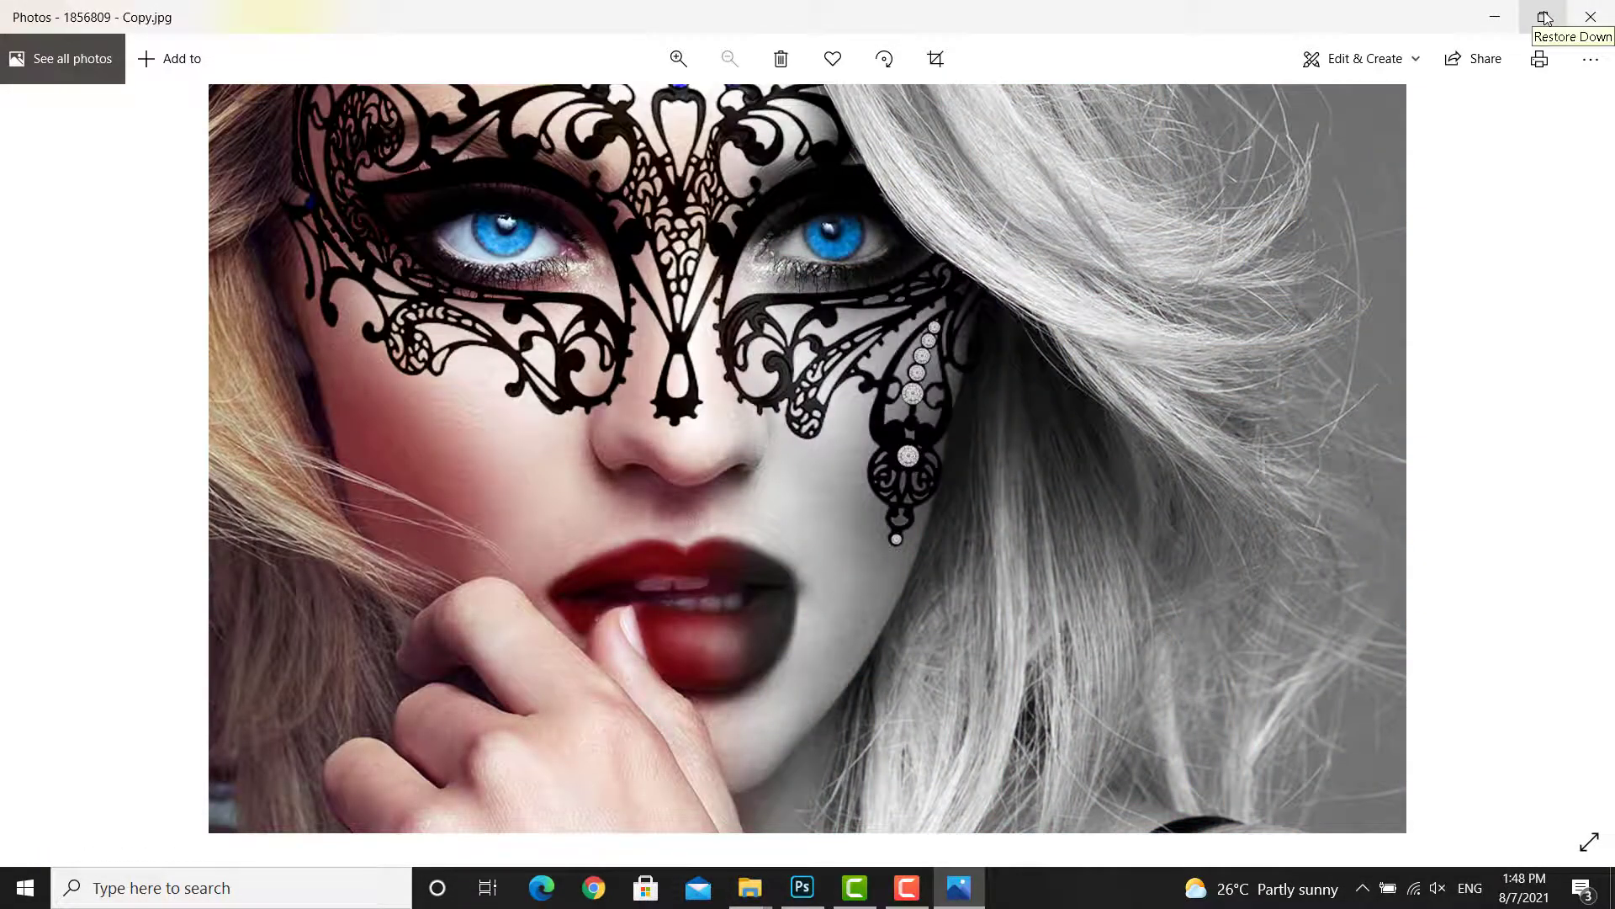
pyautogui.press('Left')
pyautogui.press('Right')
pyautogui.press('Left')
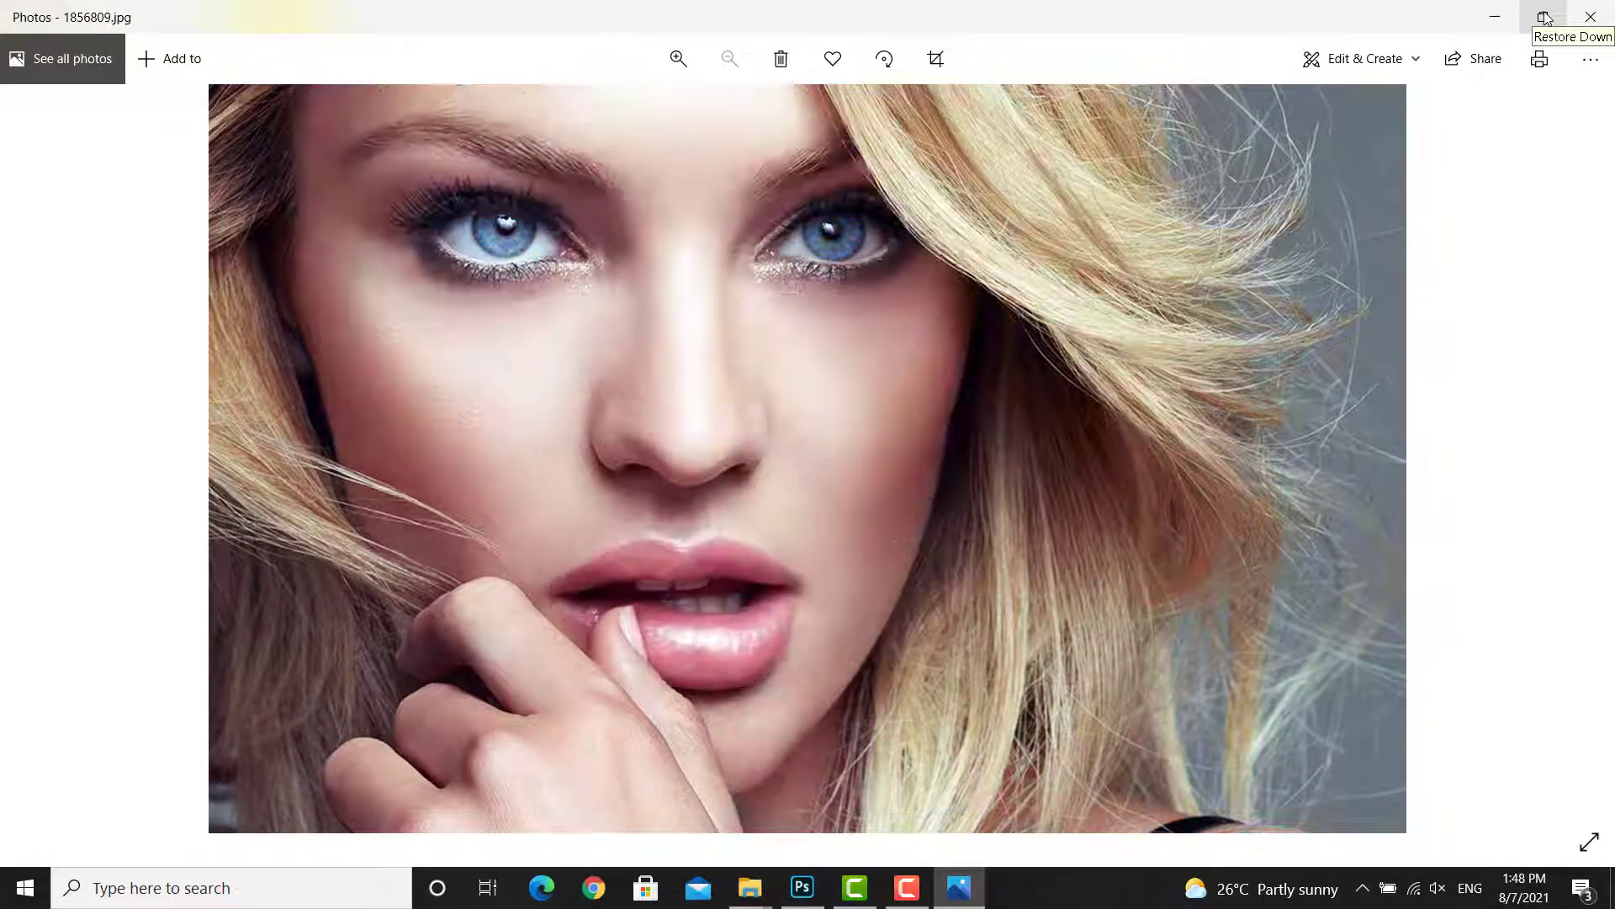
pyautogui.press('Right')
# Step: Move 1856809 - Copy aside in a reduced window and open the original 1856809 in a second, also reduced, Photos window
pyautogui.click(1544, 17)
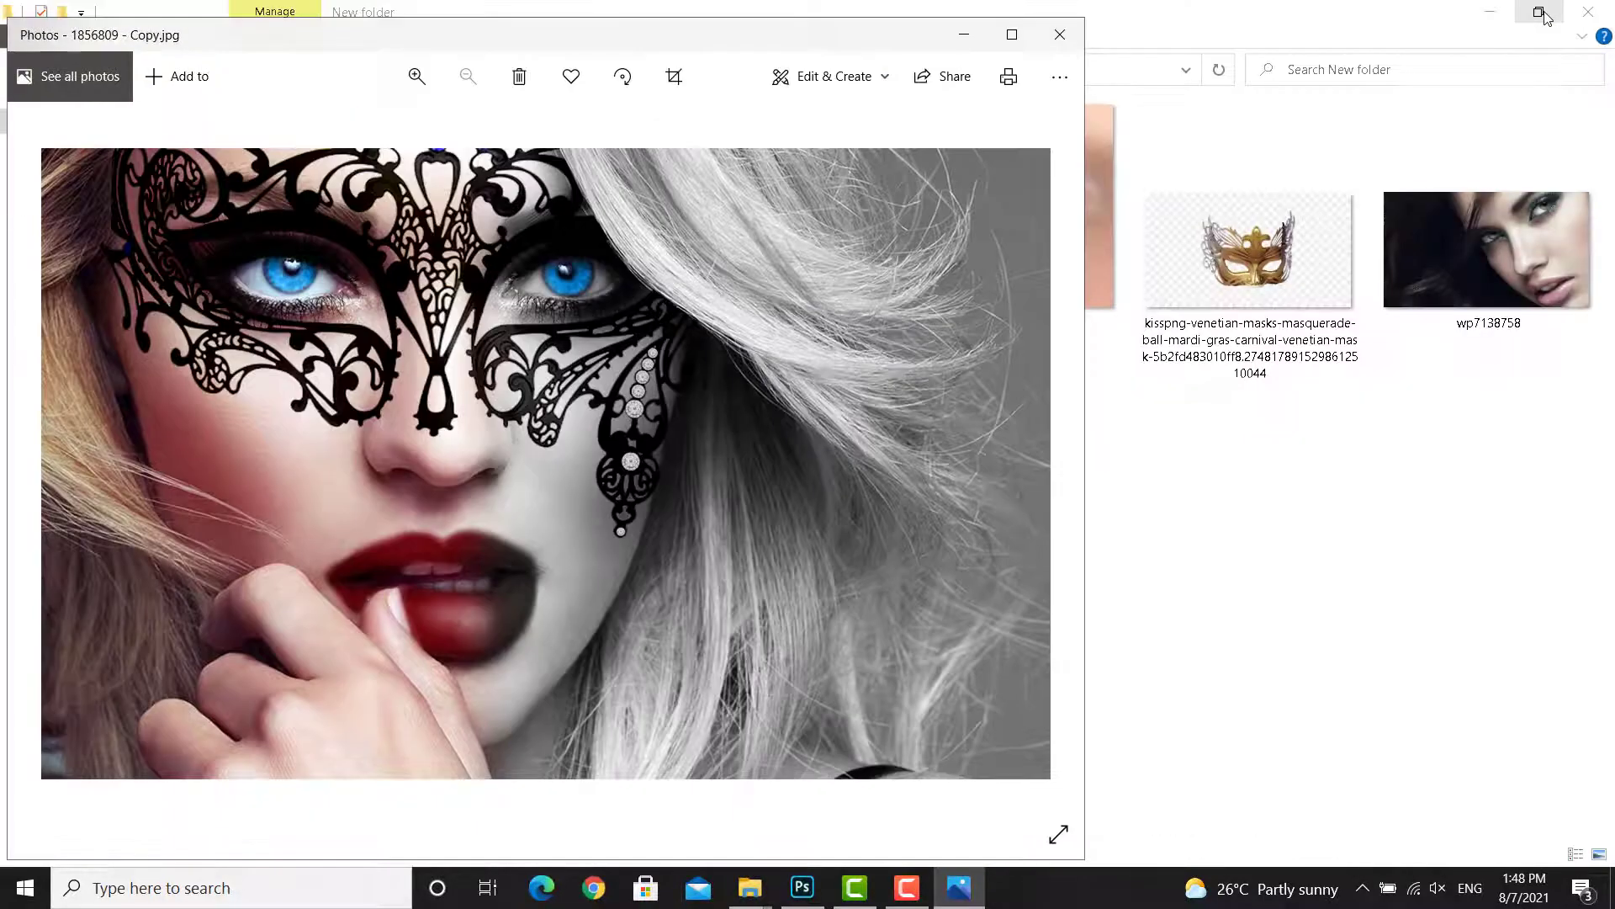
pyautogui.moveTo(853, 27); pyautogui.dragTo(1384, 57)
pyautogui.moveTo(763, 72); pyautogui.dragTo(586, 297)
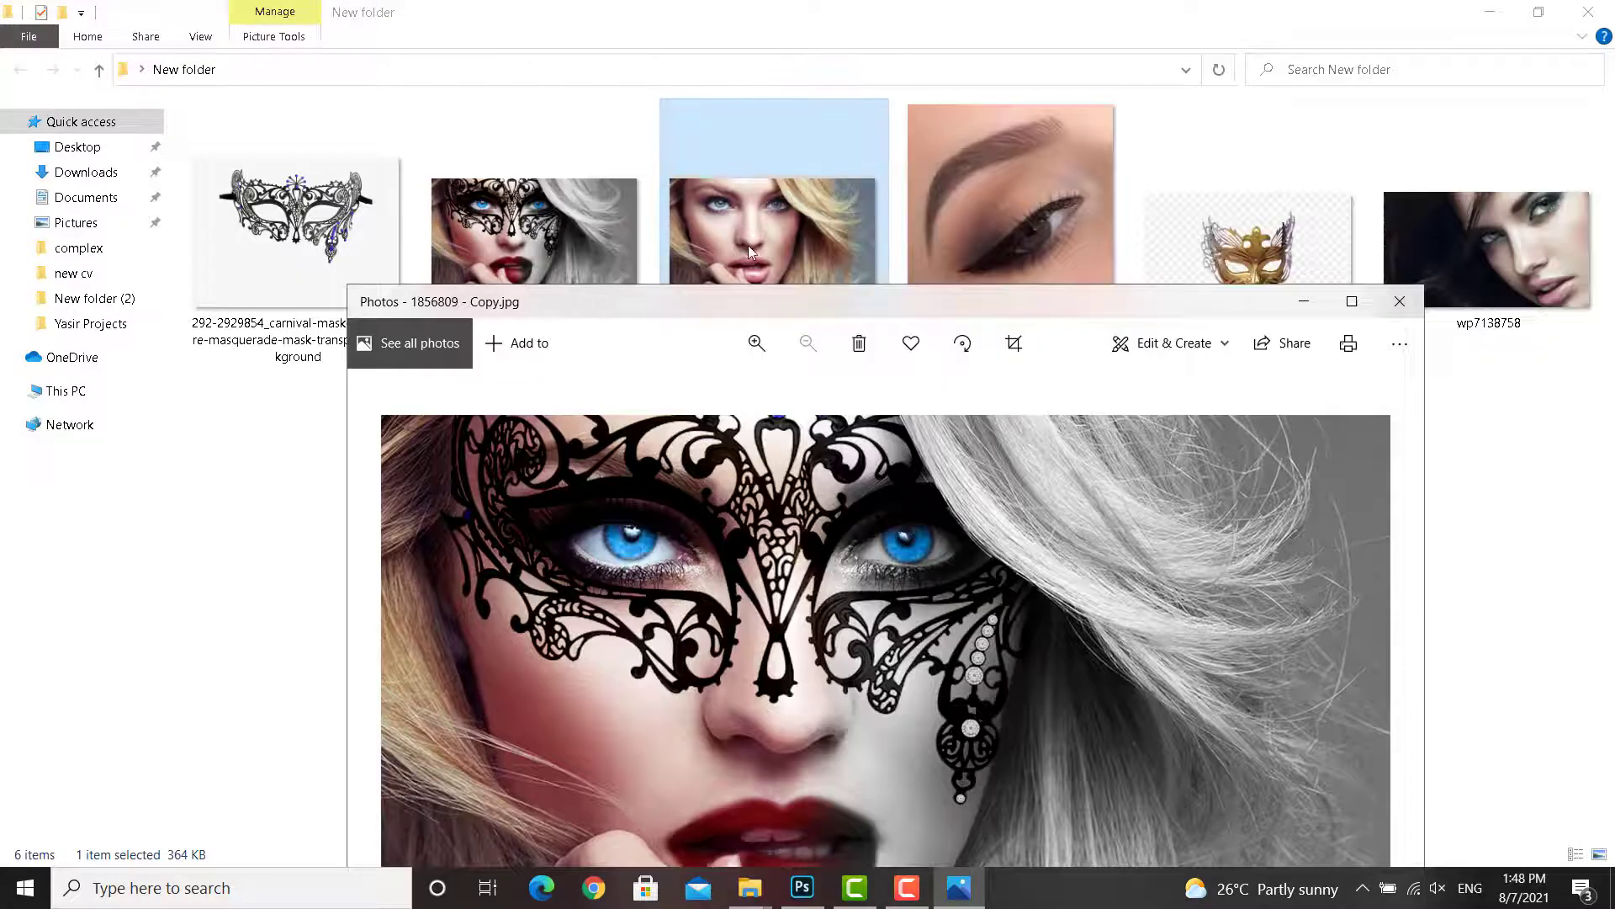
pyautogui.click(749, 250)
pyautogui.doubleClick(749, 245)
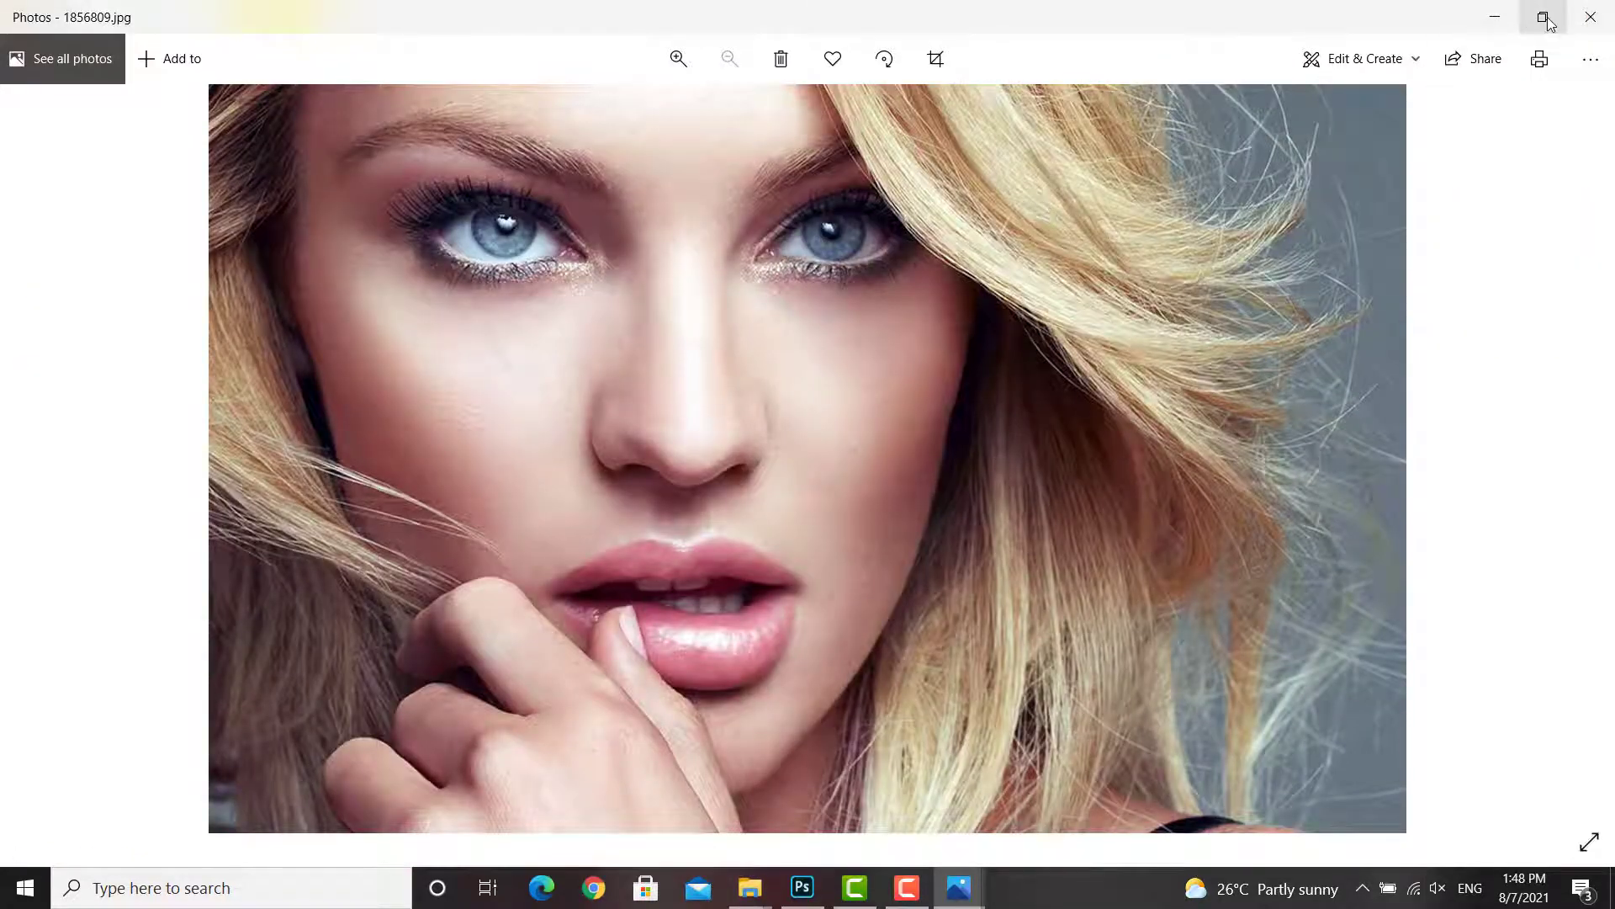
pyautogui.click(1541, 12)
# Step: Minimize the File Explorer windows and place the 1856809 - Copy window beside the original's window over the desktop
pyautogui.click(1491, 12)
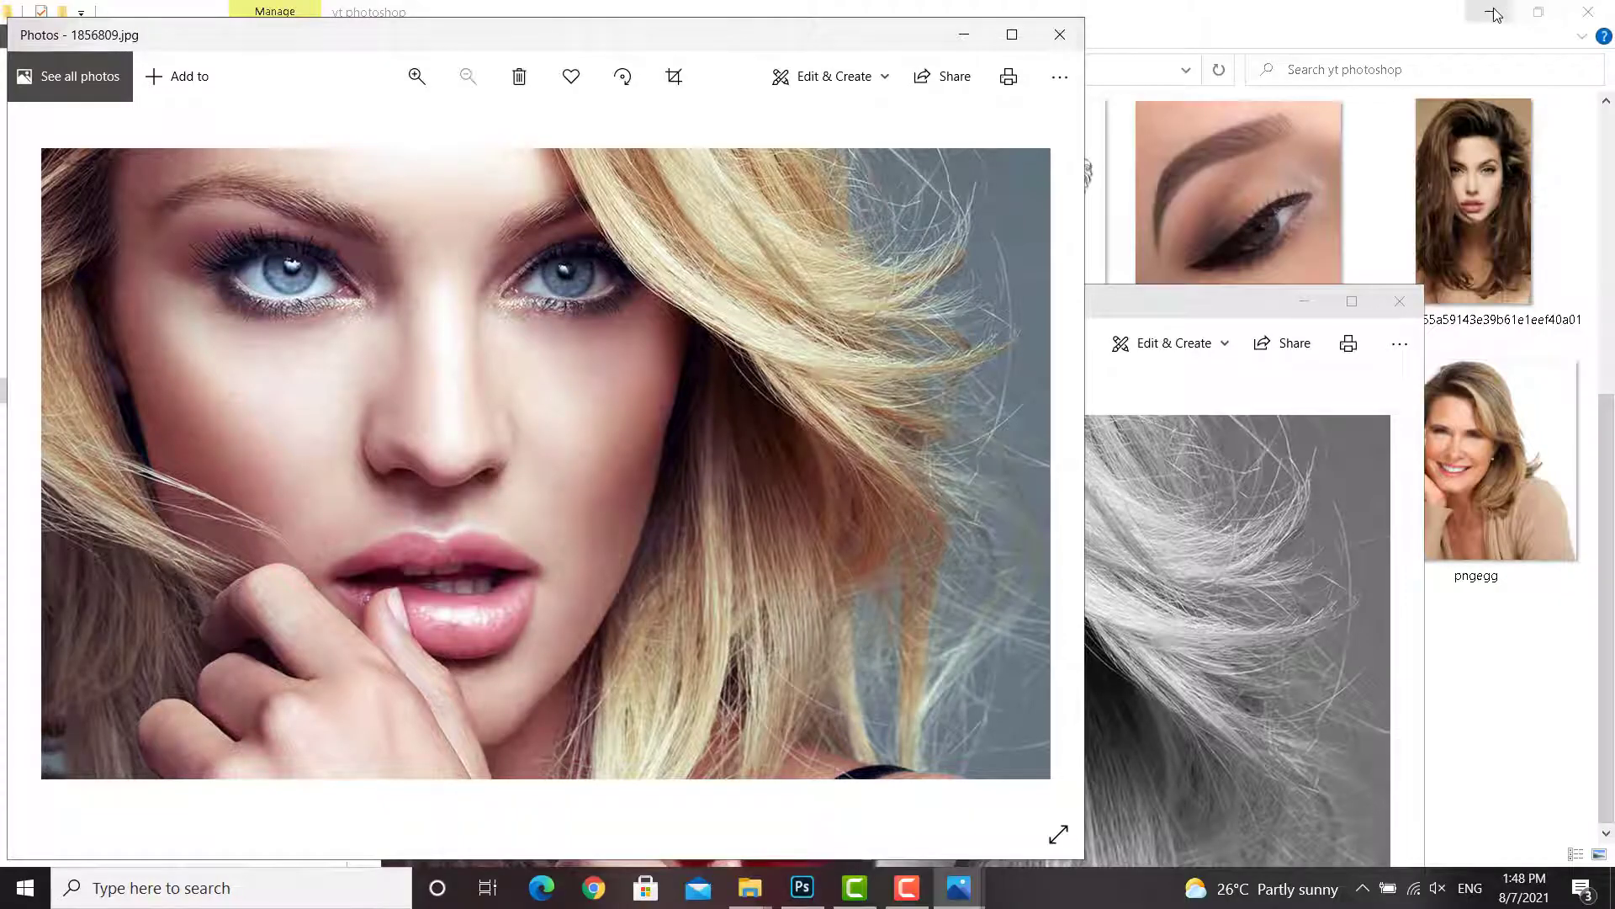
pyautogui.click(1494, 11)
pyautogui.moveTo(656, 32); pyautogui.dragTo(619, 33)
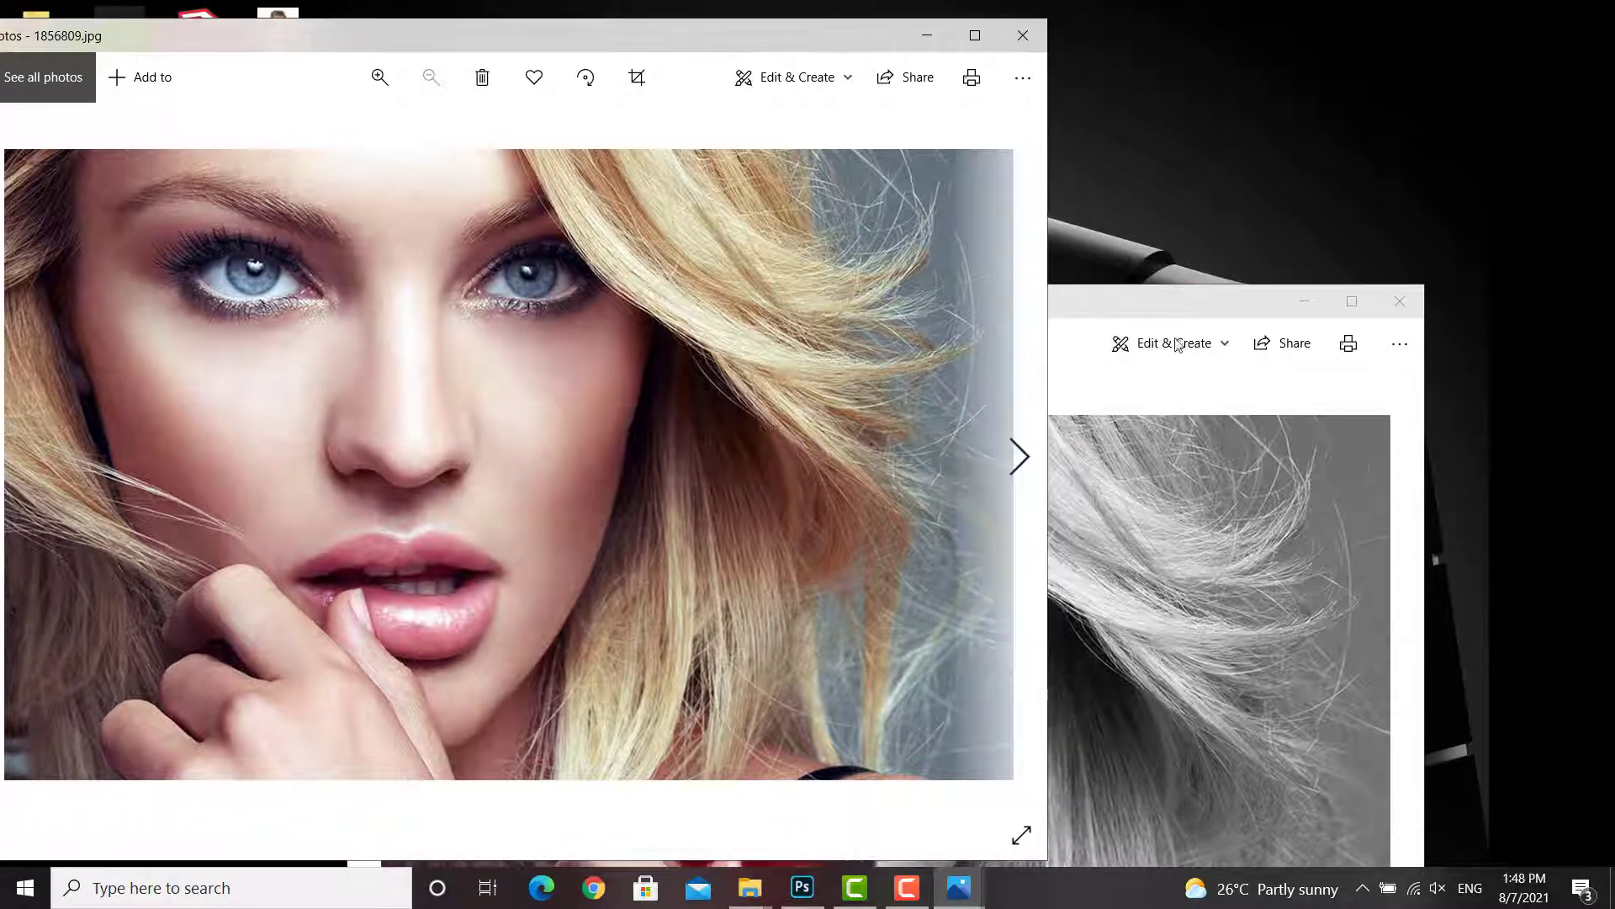
pyautogui.click(1168, 309)
pyautogui.moveTo(1069, 316); pyautogui.dragTo(1340, 59)
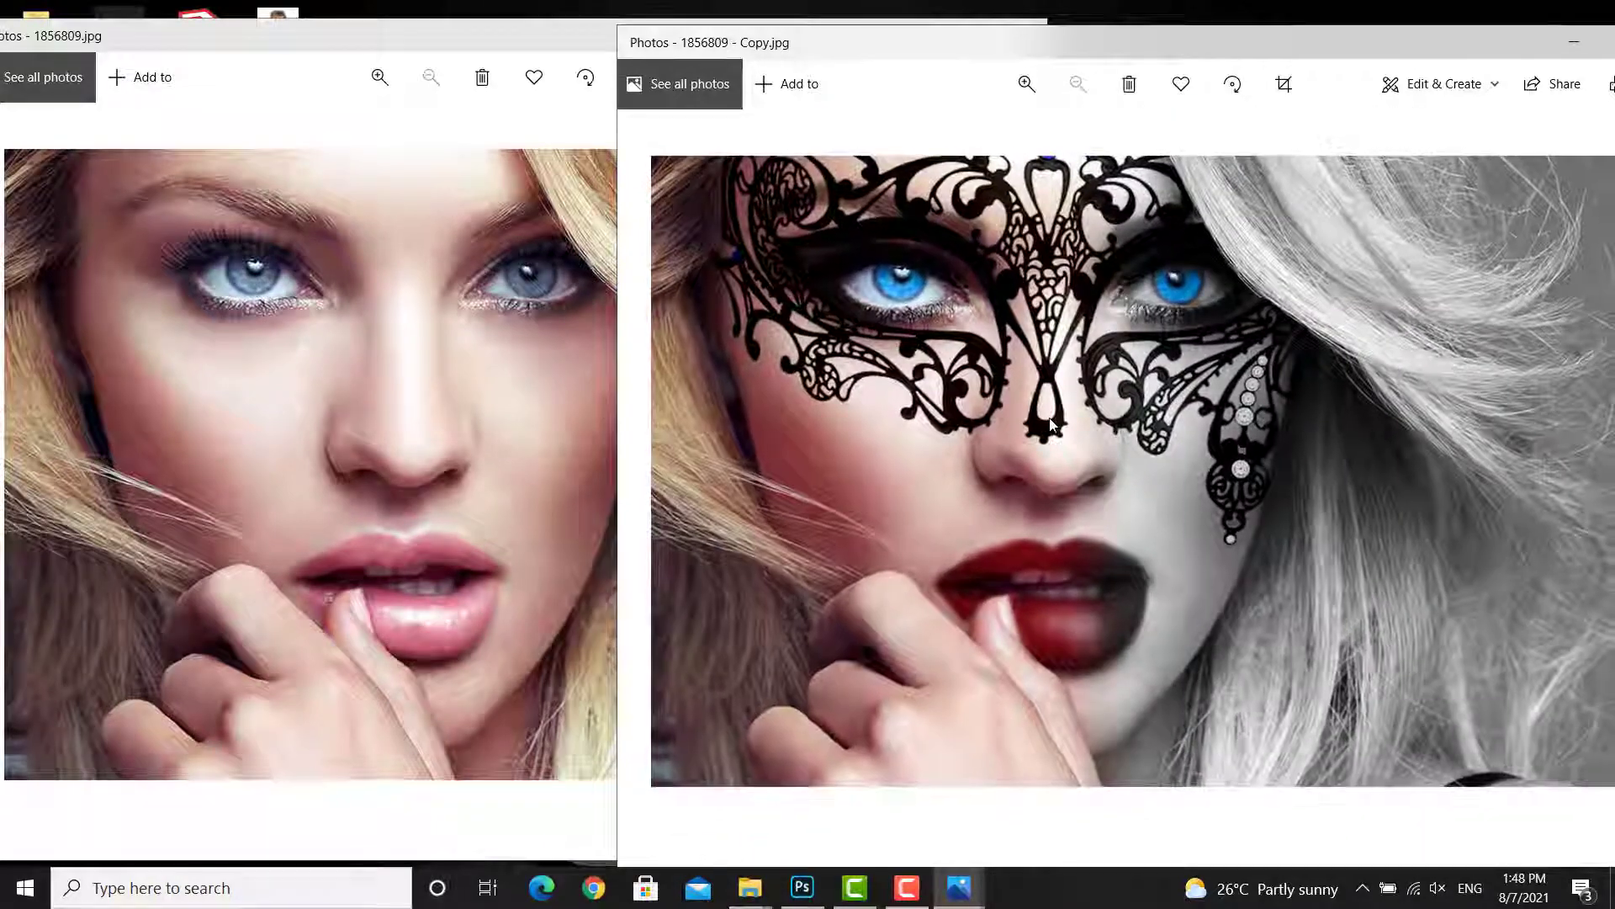
# Step: Shrink and reposition the original 1856809 window, and bring the 1856809 - Copy window to the front for side-by-side comparison
pyautogui.click(396, 475)
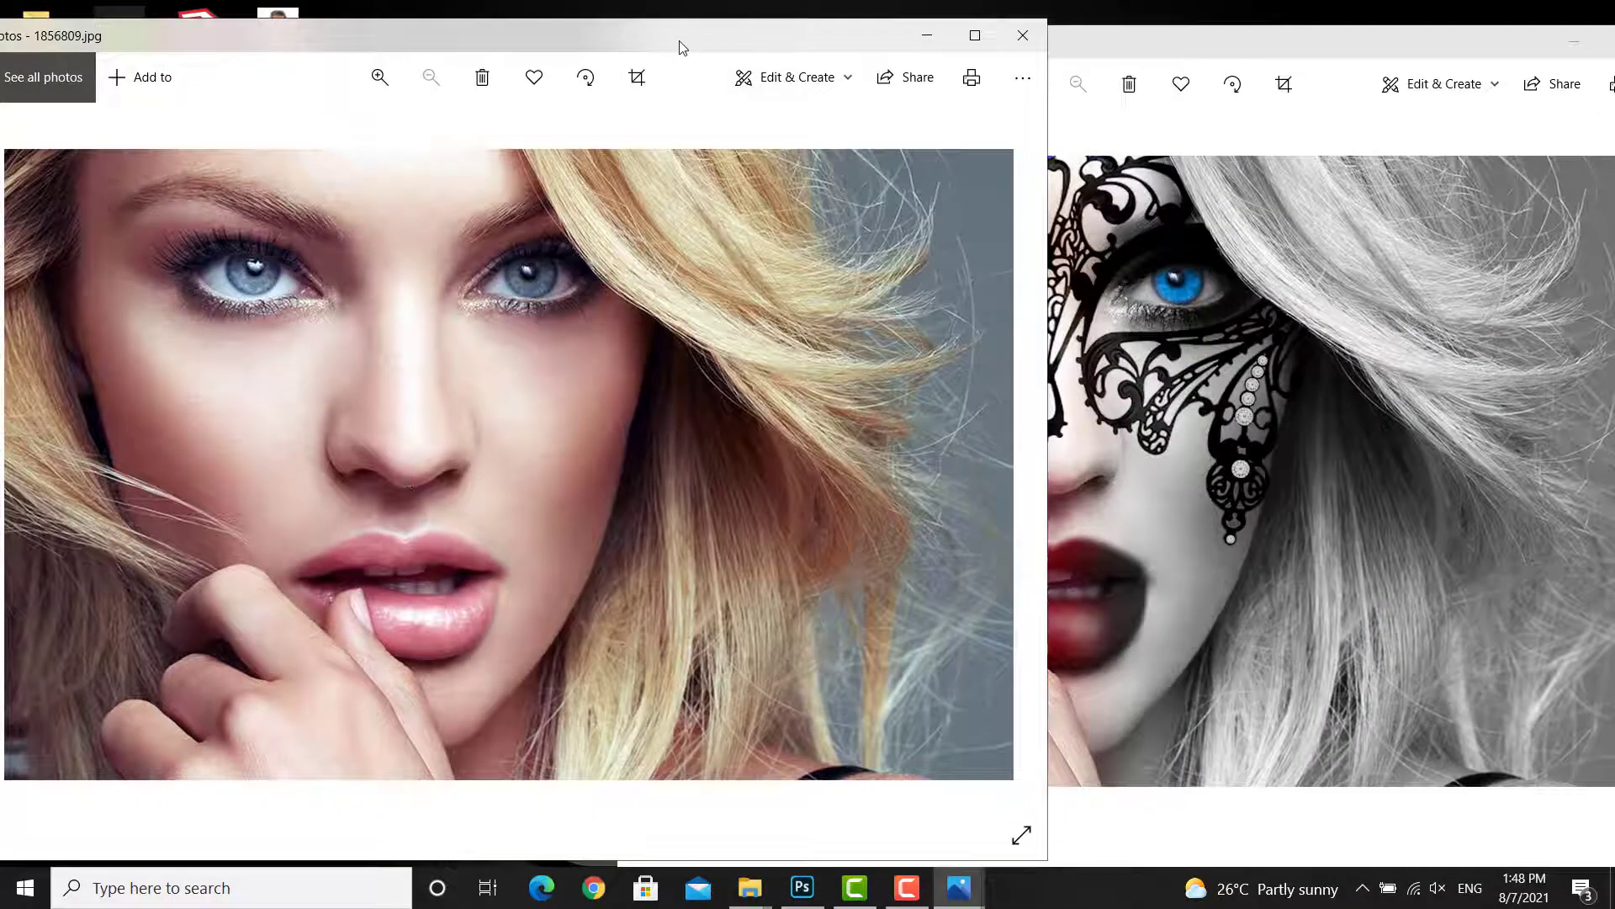
pyautogui.moveTo(680, 42); pyautogui.dragTo(666, 45)
pyautogui.moveTo(1033, 25); pyautogui.dragTo(711, 104)
pyautogui.moveTo(414, 118); pyautogui.dragTo(471, 60)
pyautogui.click(999, 44)
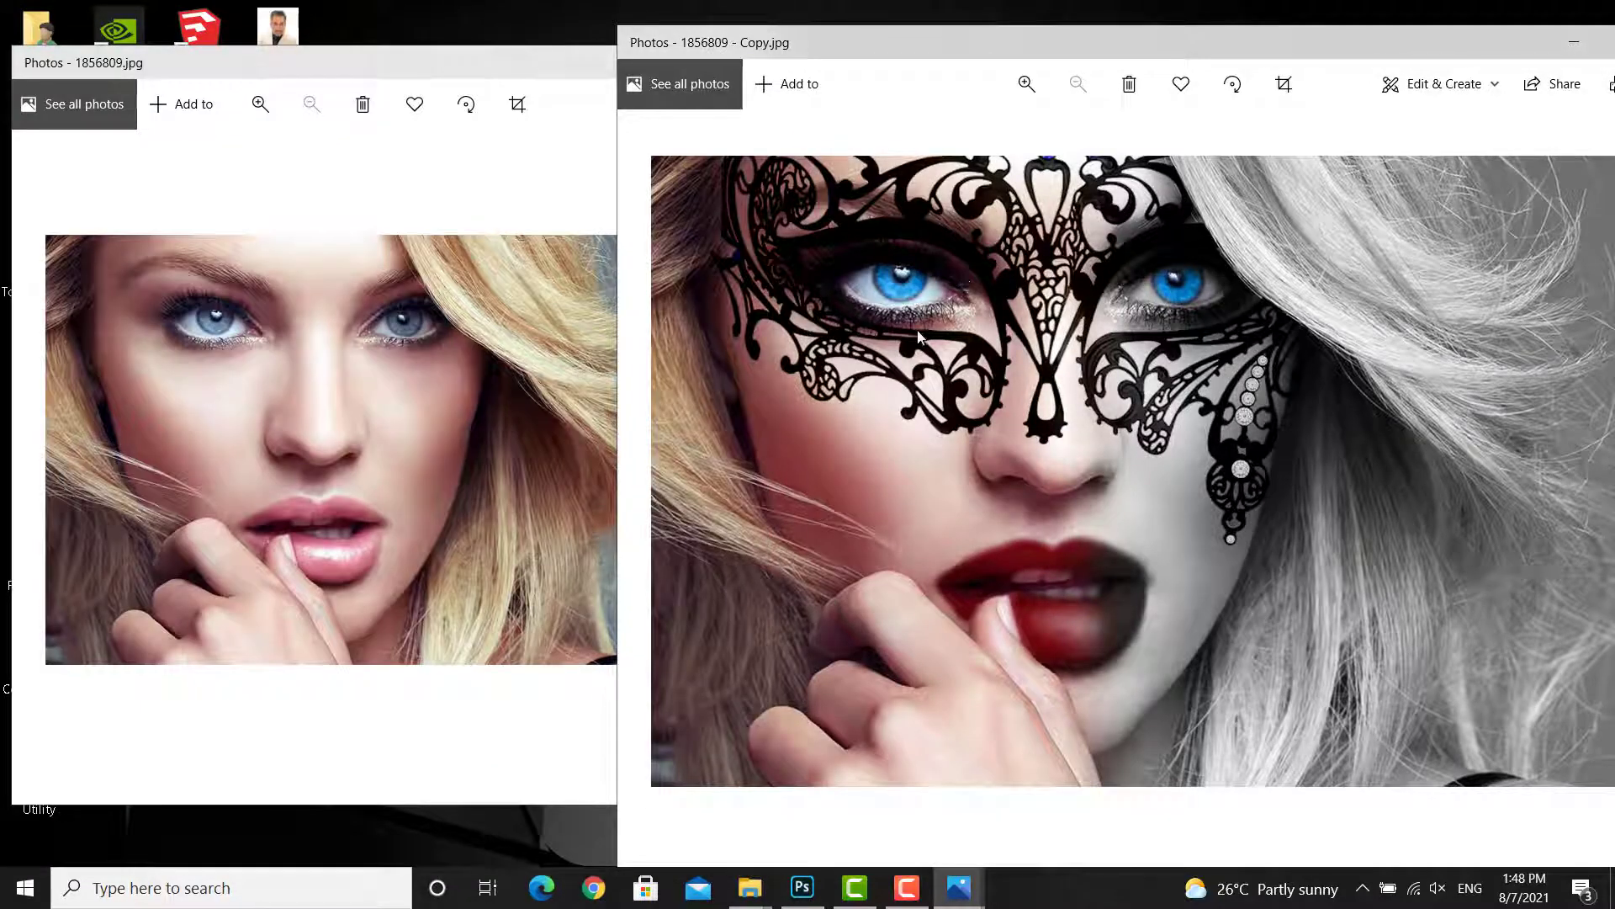